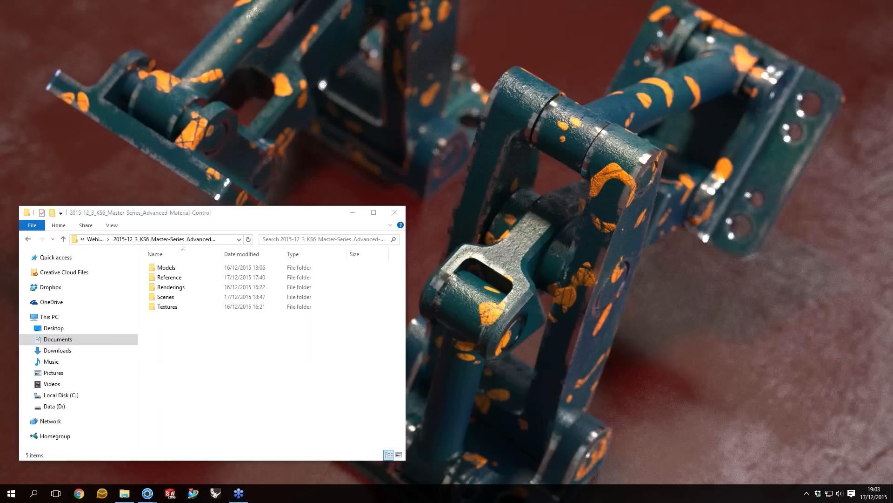
- Switch to the KeyShot scene Hinge_Toon_ORIG.bip, resume its paused real-time rendering and clear the file browser window out of the way
click(149, 493)
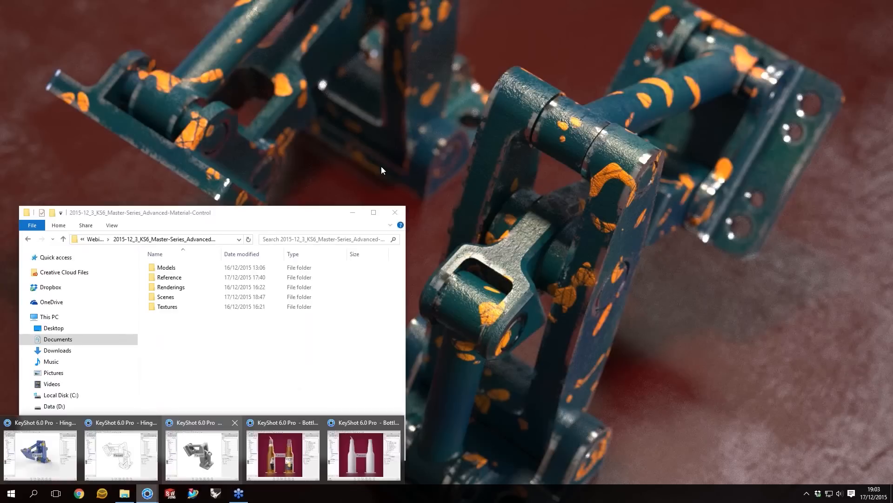
click(202, 451)
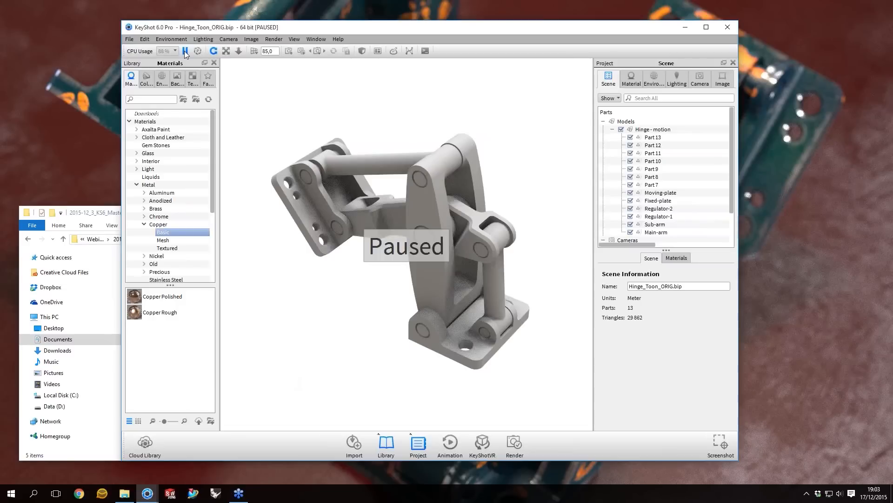
click(185, 51)
key(alt+Tab)
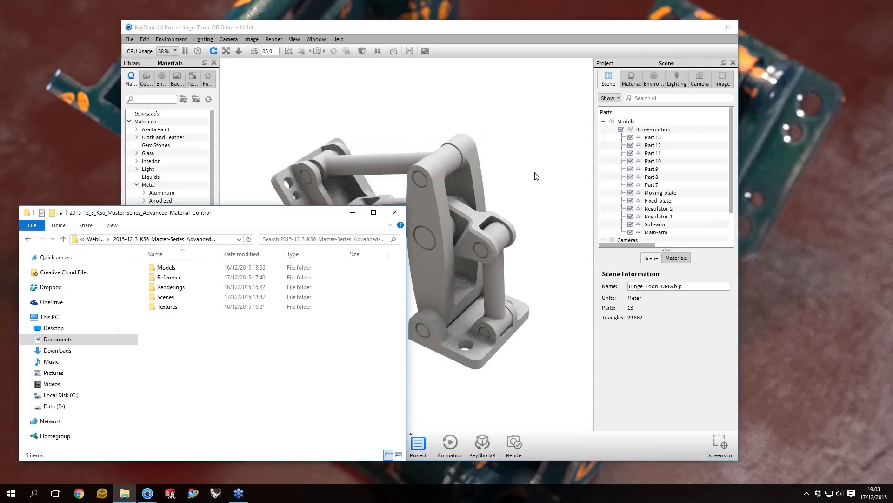
click(427, 212)
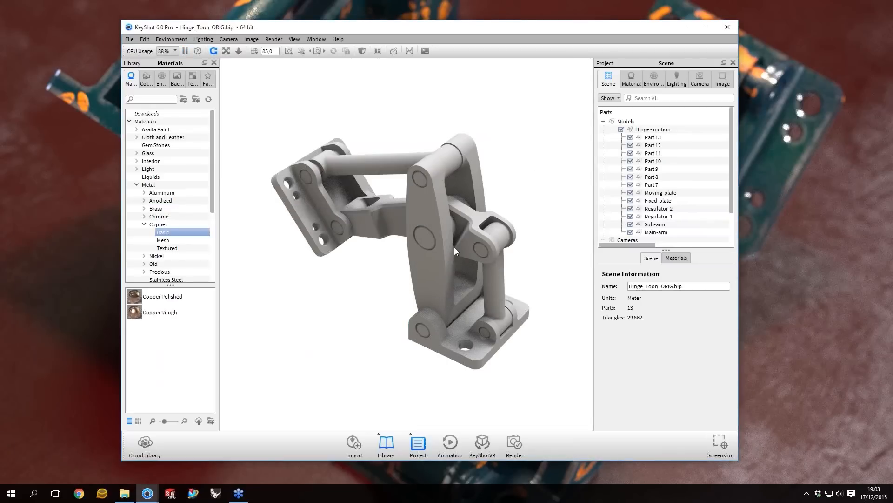
- Open the Interior Diffuse White #1 material of the hinge part for editing
drag(455, 251, 420, 308)
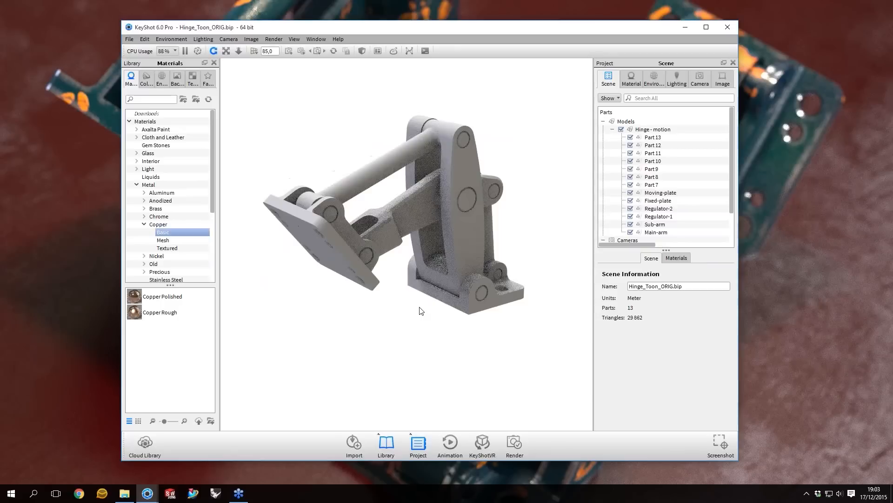
drag(372, 254, 421, 170)
double_click(422, 169)
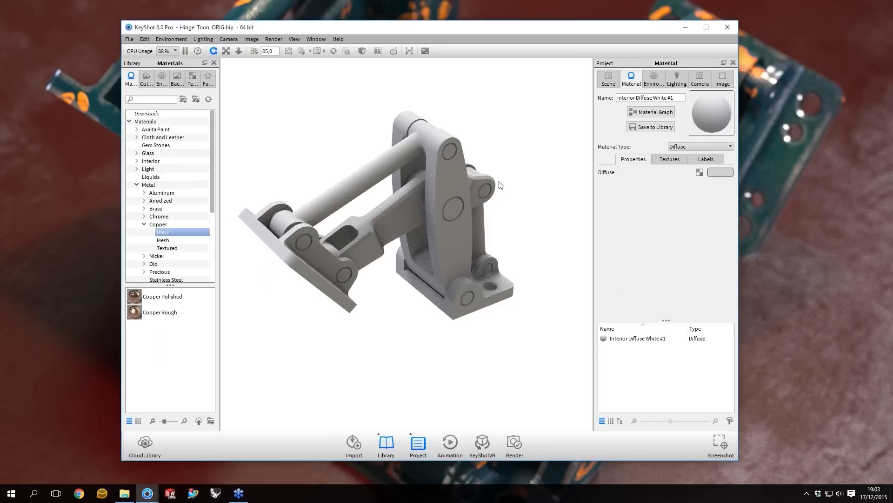
mouse_move(499, 185)
mouse_down()
mouse_move(497, 194)
mouse_move(504, 189)
mouse_up()
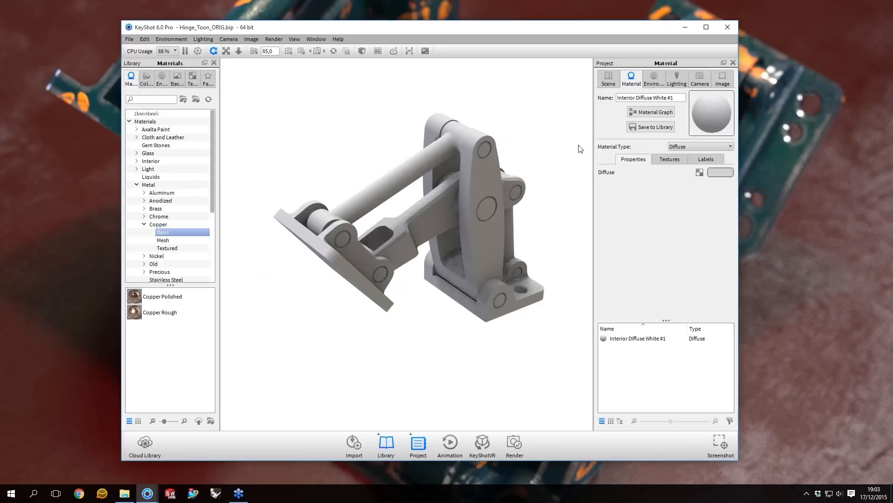
- Unlink the image width from its height and narrow the real-time view to a resolution of 615 × 800
click(648, 114)
drag(529, 21, 413, 10)
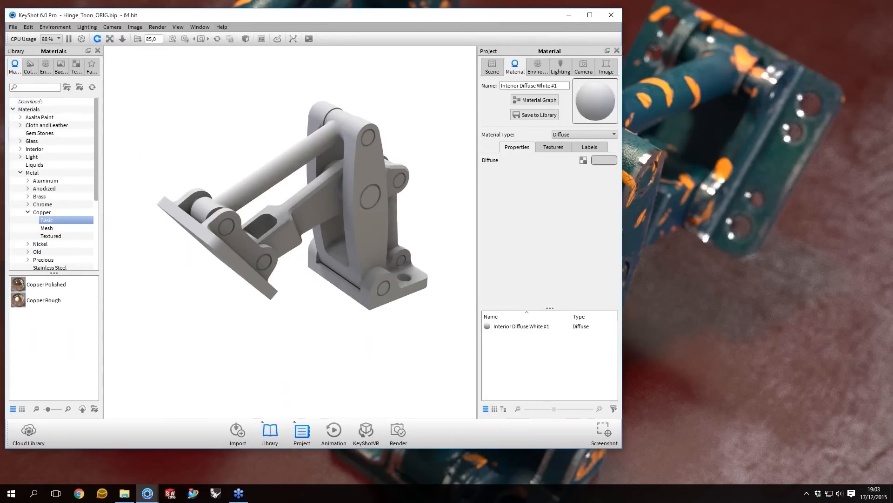
click(605, 67)
click(574, 97)
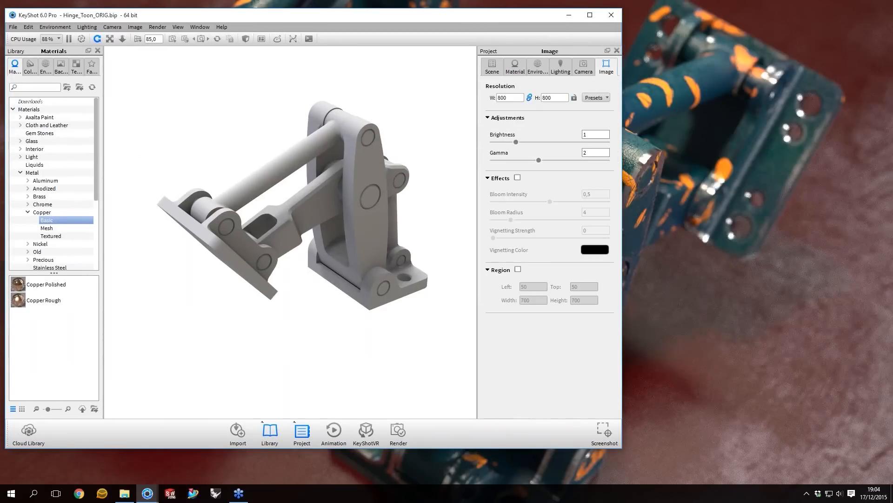
click(529, 97)
drag(544, 97, 536, 97)
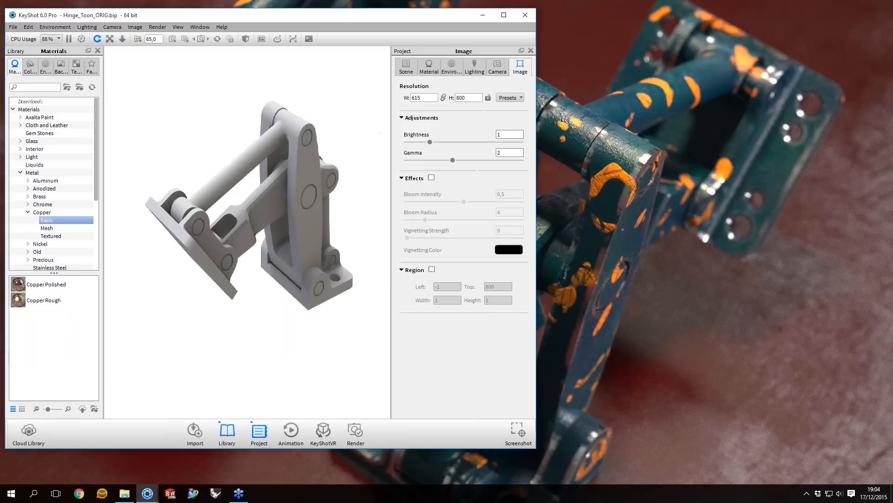
- Open the Material Graph for Interior Diffuse White #1, place it beside the render view and narrow its material properties area
click(432, 66)
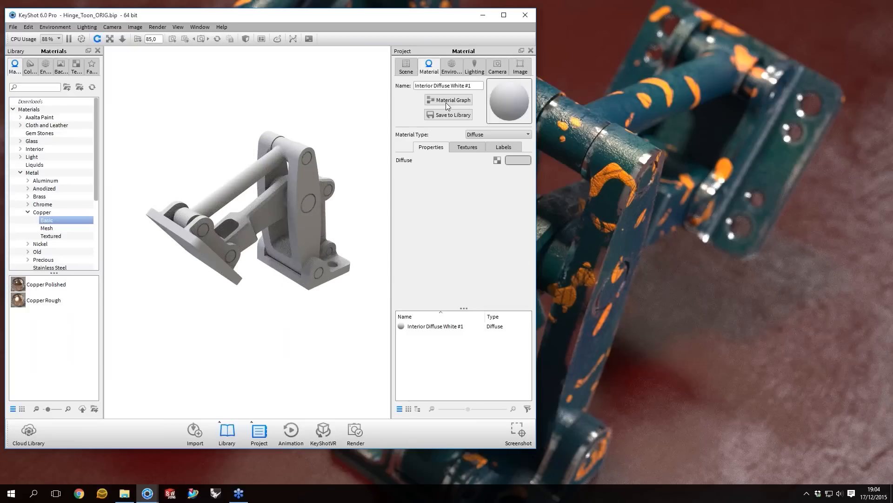
click(446, 101)
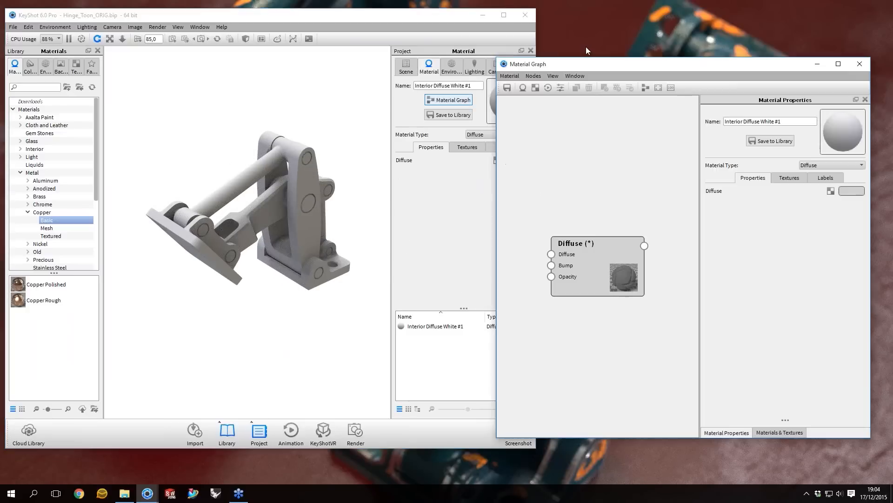
drag(577, 65, 602, 45)
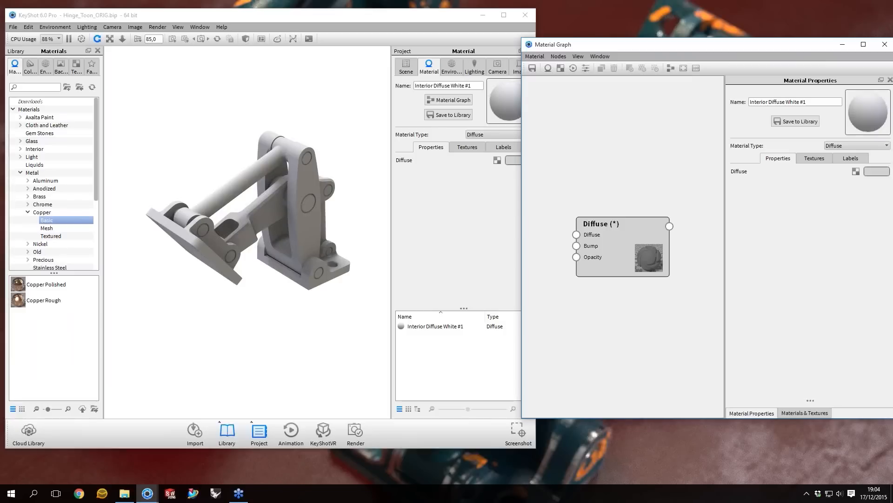
drag(602, 45, 595, 42)
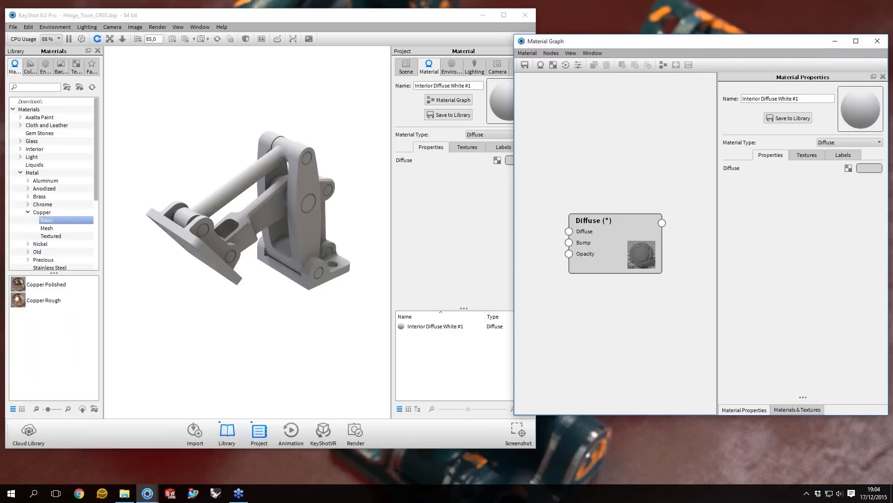
drag(718, 243, 743, 243)
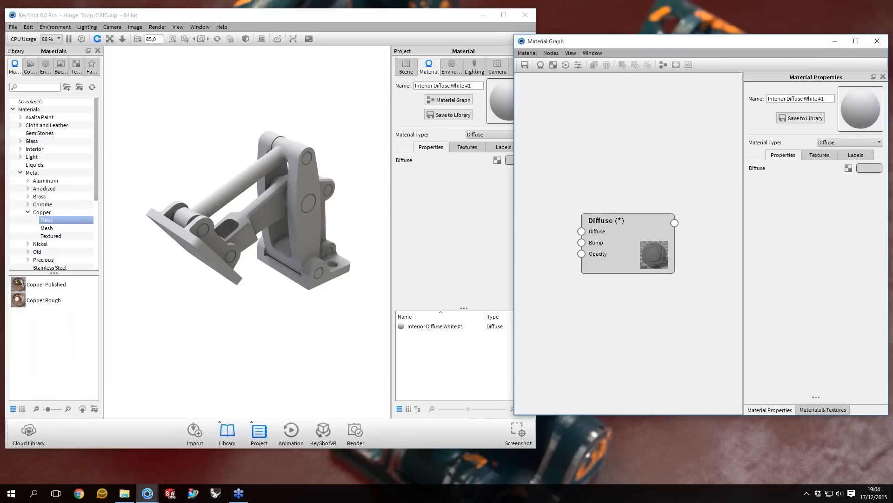
drag(674, 41, 670, 28)
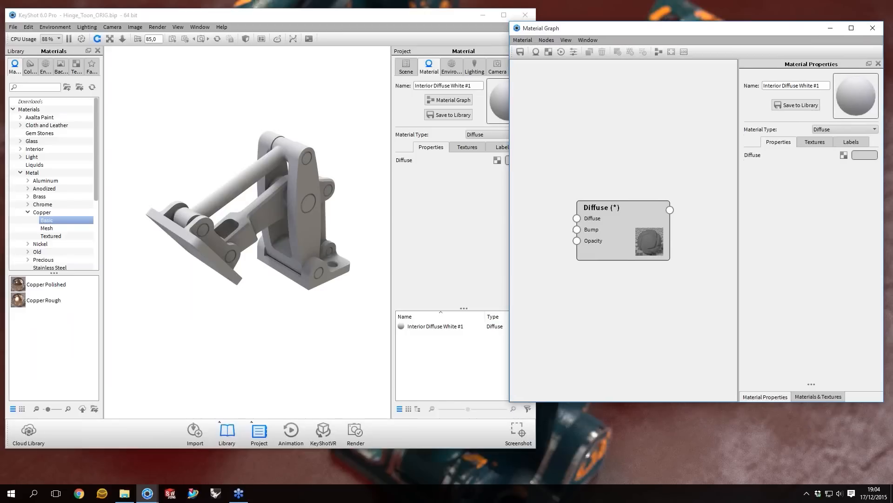
- Arrange the Material Graph and main windows side by side, with the Diffuse node smaller and further right in the graph
drag(619, 208, 671, 196)
mouse_move(509, 201)
mouse_down()
mouse_move(497, 201)
mouse_move(509, 201)
mouse_up()
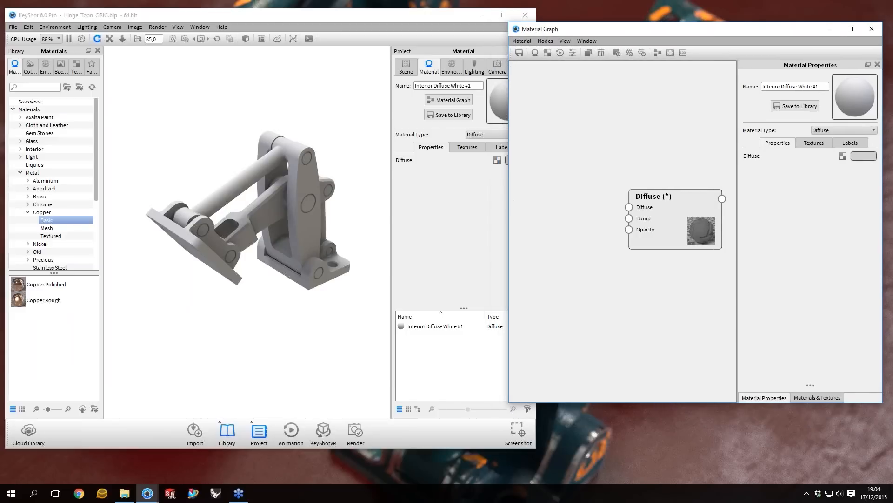
scroll(622, 231, down, 3)
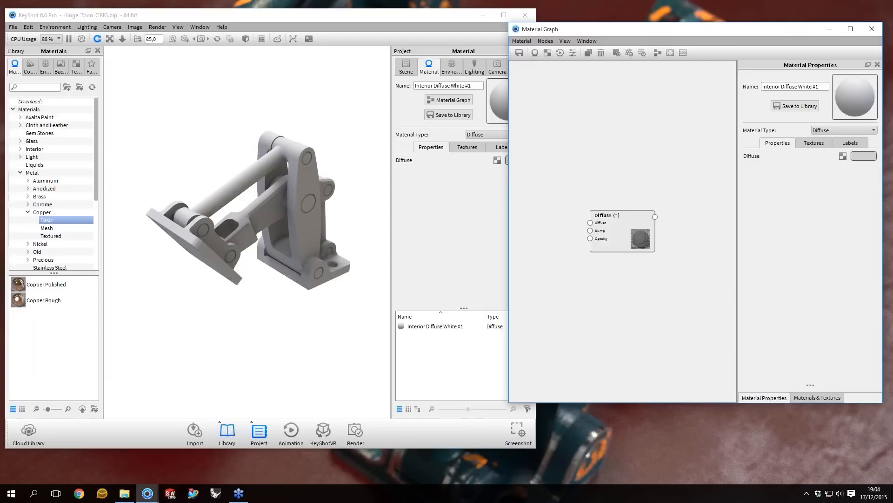
drag(623, 231, 677, 221)
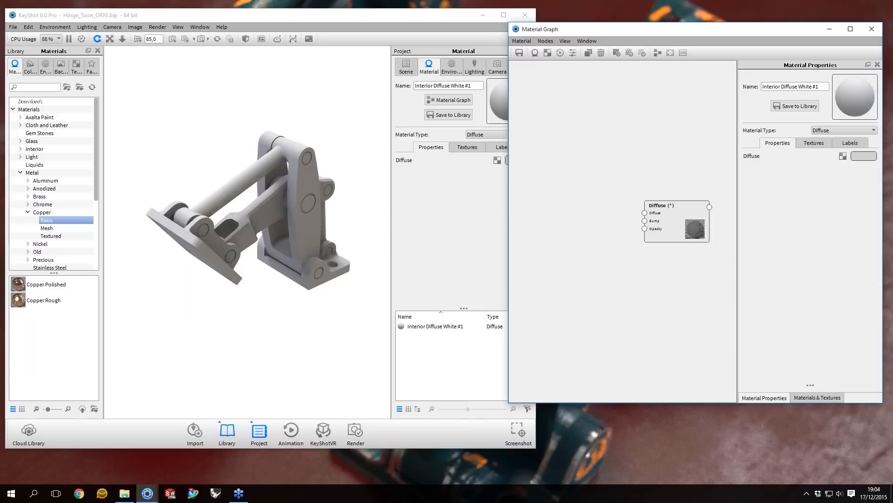
drag(676, 29, 696, 27)
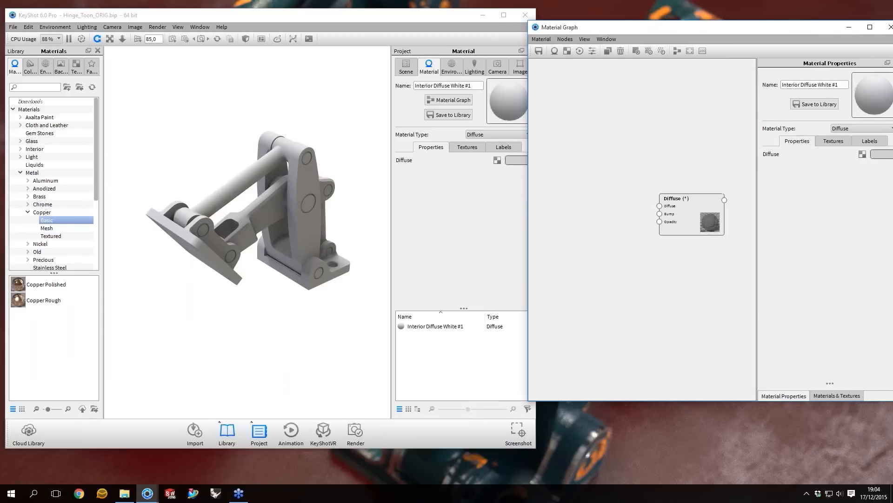
scroll(642, 228, up, 1)
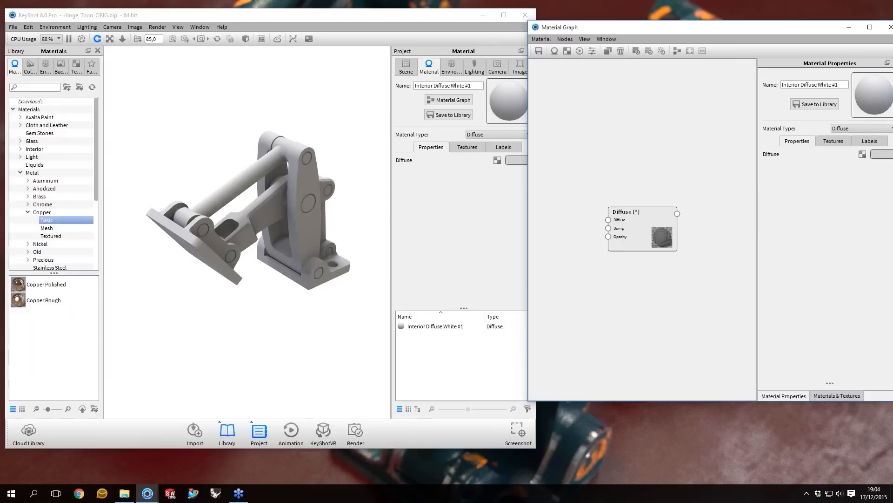
drag(624, 241, 673, 236)
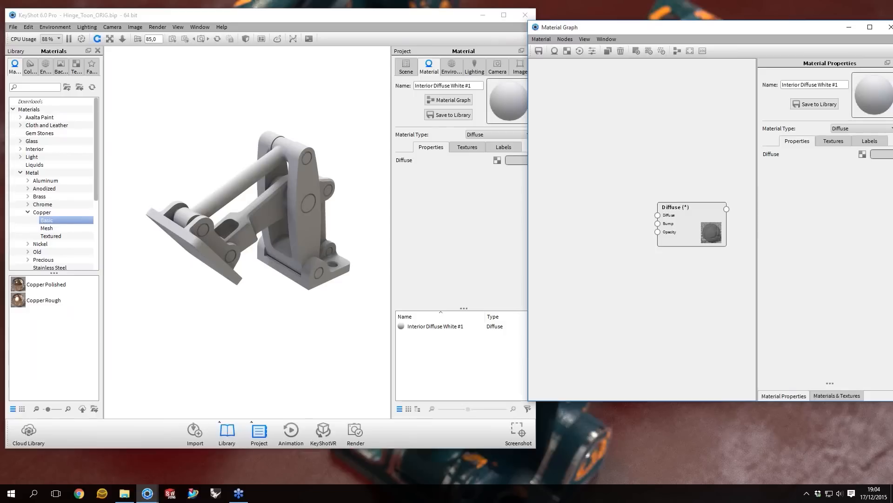
drag(297, 15, 293, 15)
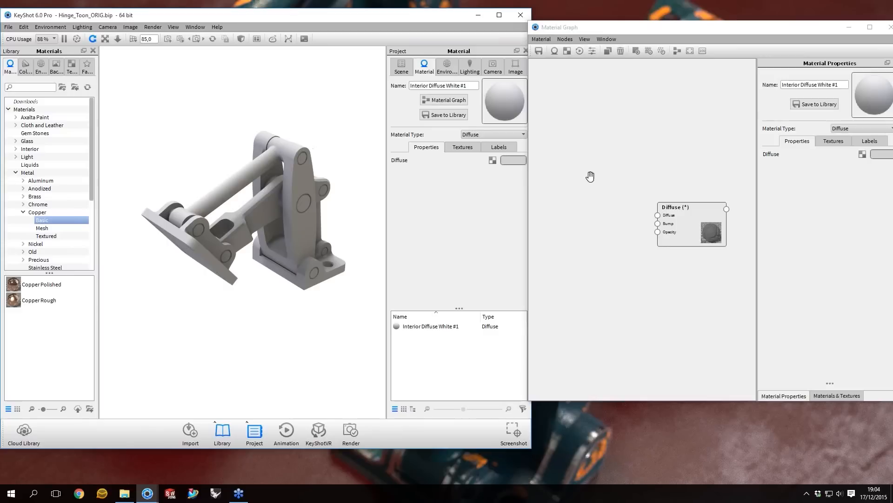
drag(591, 177, 641, 206)
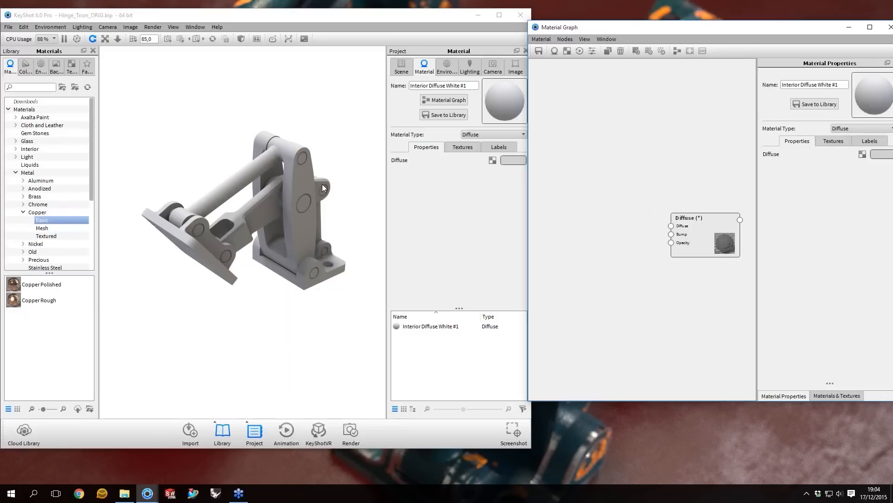
drag(324, 188, 258, 141)
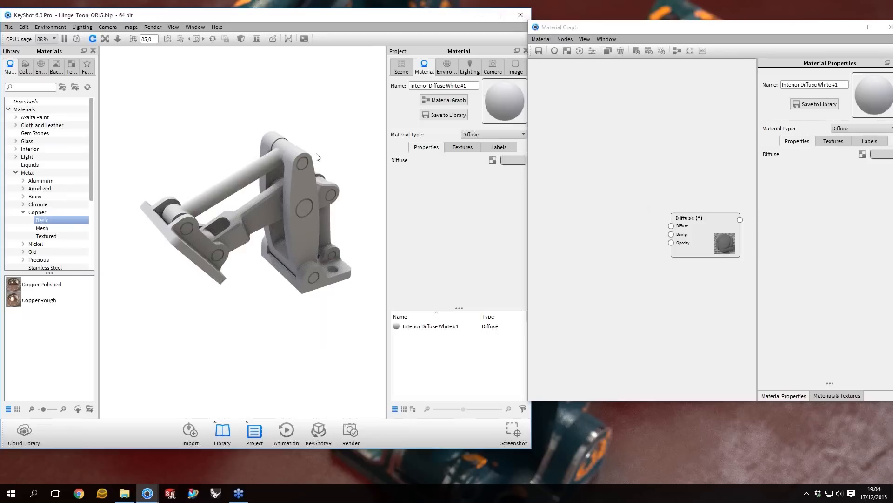
drag(316, 157, 306, 203)
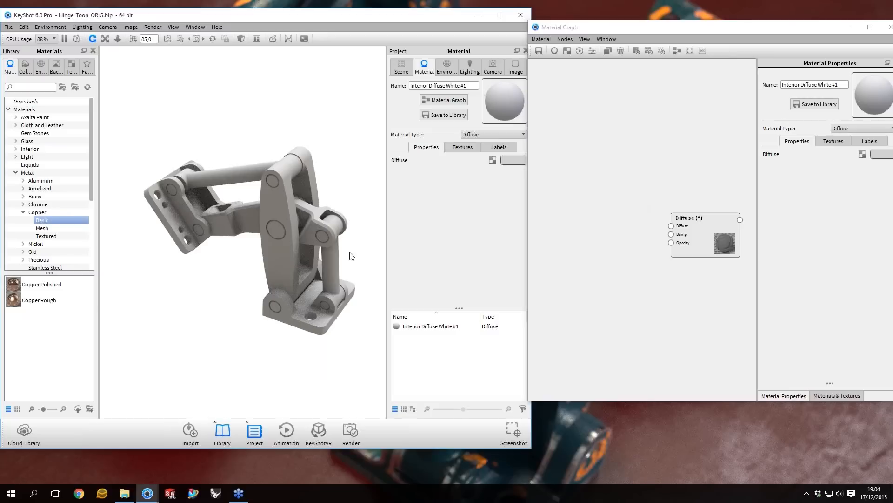
mouse_move(351, 255)
mouse_down()
mouse_move(328, 260)
mouse_move(345, 237)
mouse_move(346, 267)
mouse_up()
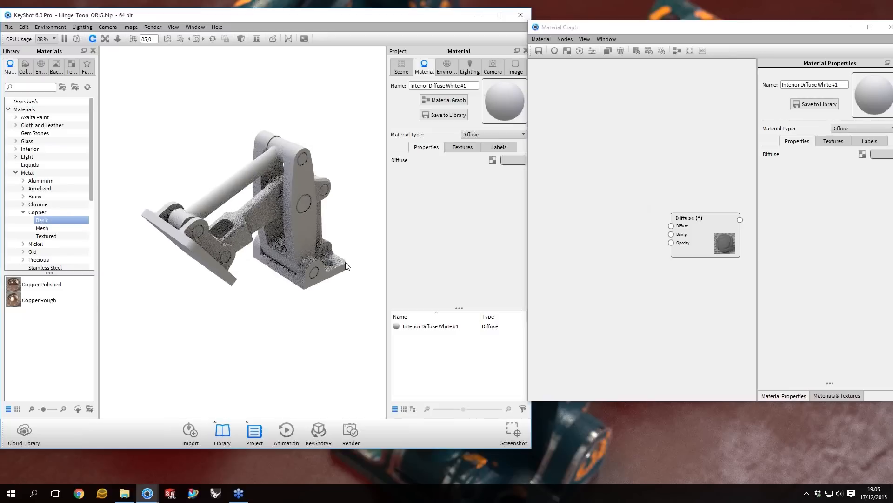
drag(308, 210, 269, 236)
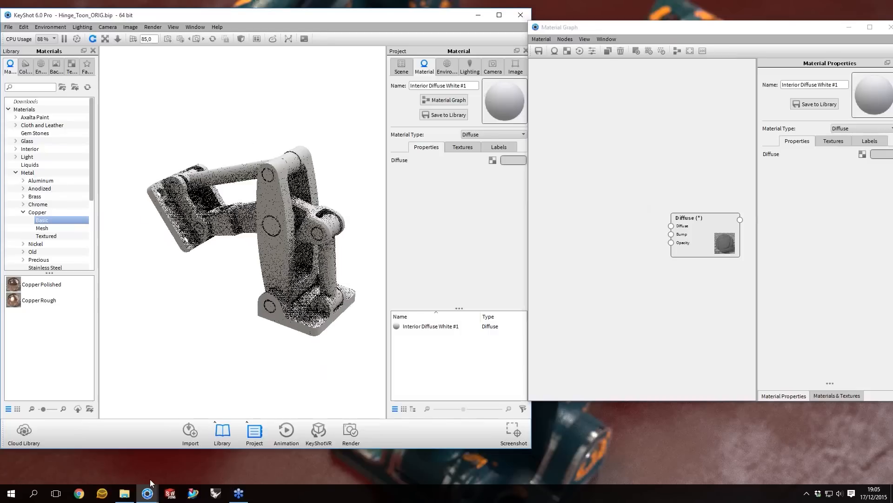
- Examine the worn paint in the reference picture bobafetthelmet.jpg from the Reference\Worn materials folder, and return to the KeyShot scene
click(124, 493)
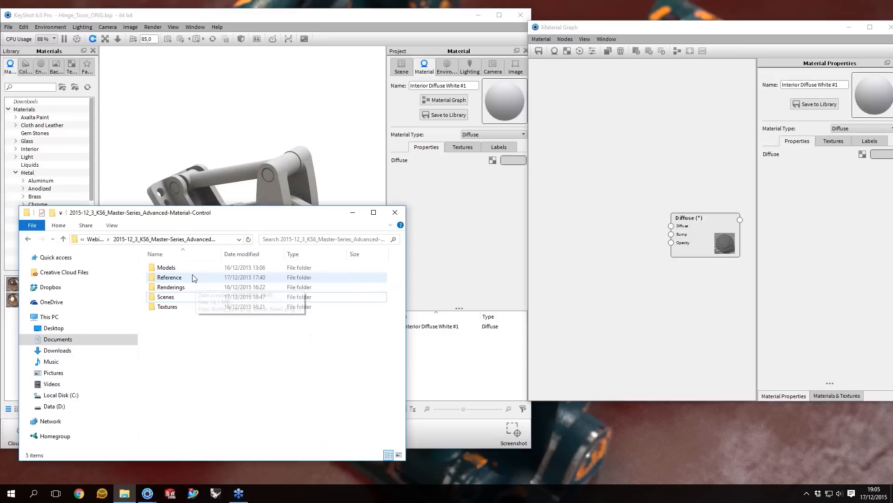
double_click(194, 278)
drag(296, 208, 363, 197)
double_click(288, 275)
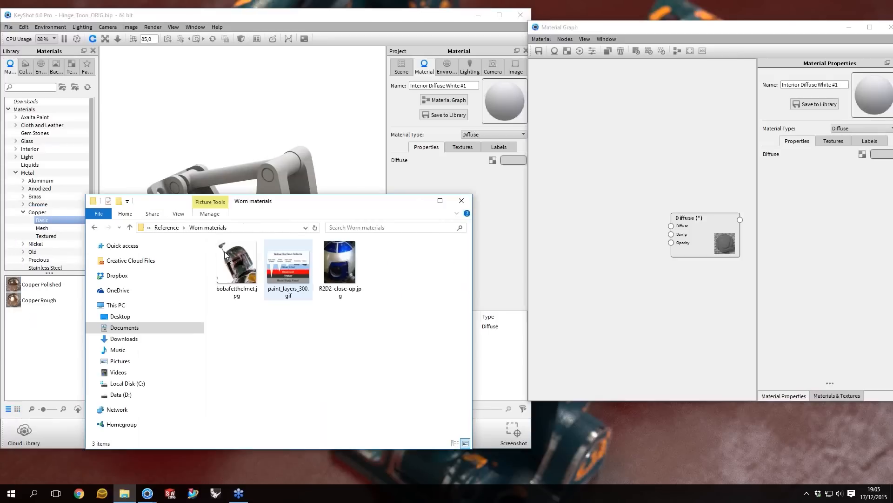
double_click(247, 261)
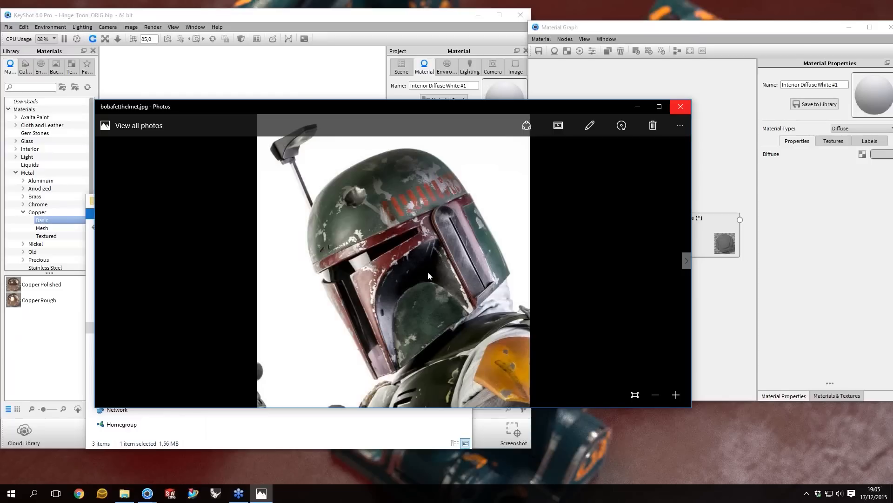
click(680, 106)
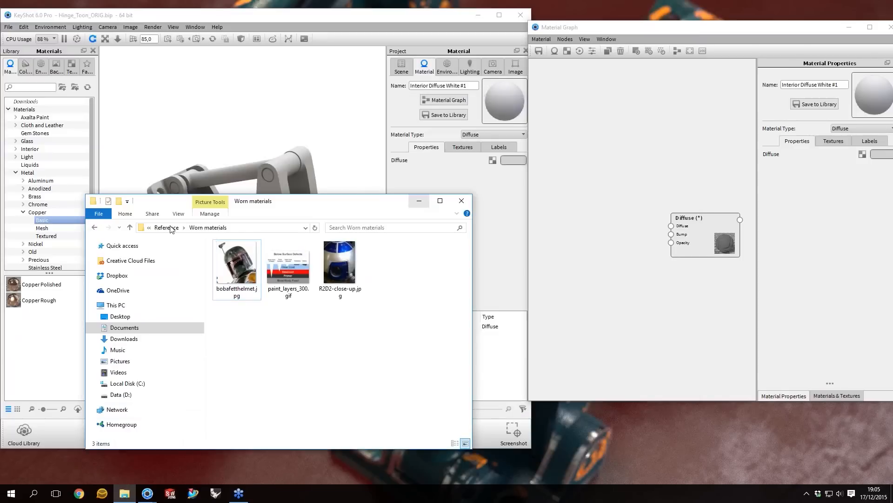
click(418, 201)
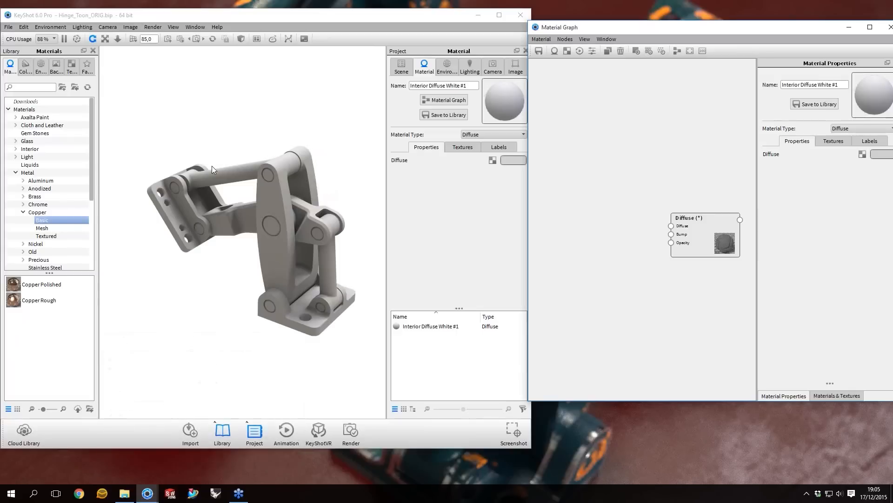
drag(327, 161, 288, 168)
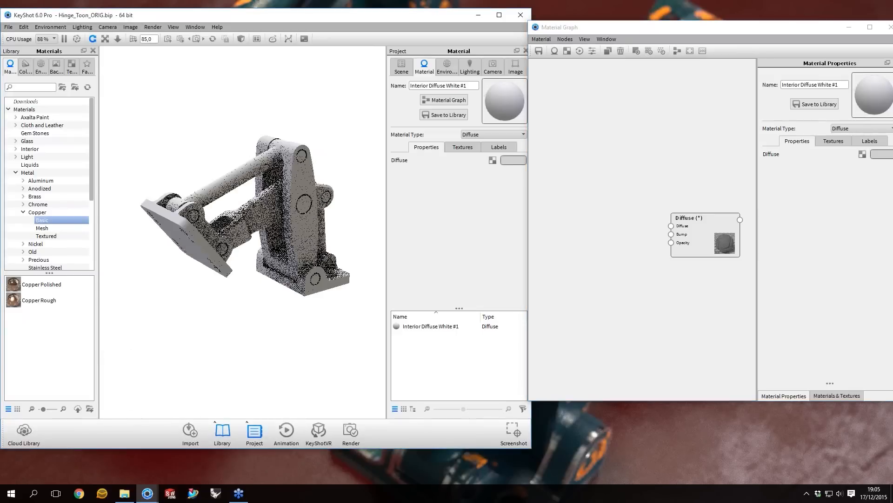
drag(655, 218, 641, 201)
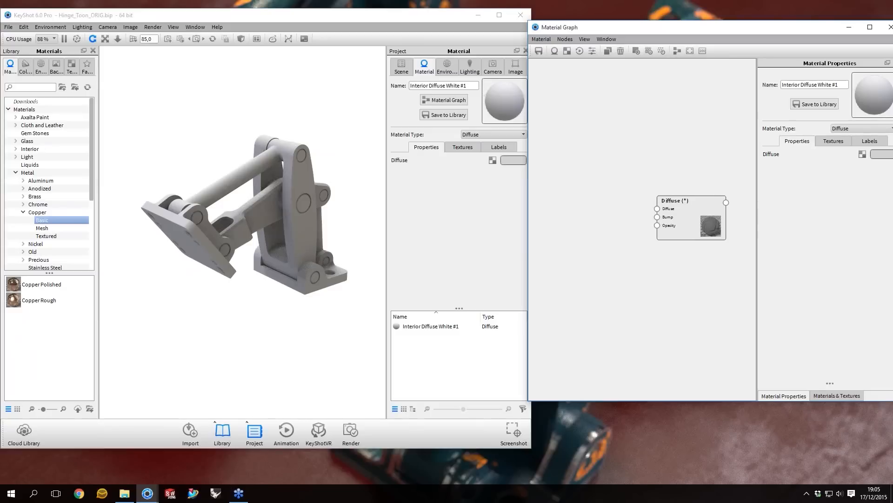
- Change the material type of Interior Diffuse White #1 from Diffuse to Metal in the Material Graph
click(847, 129)
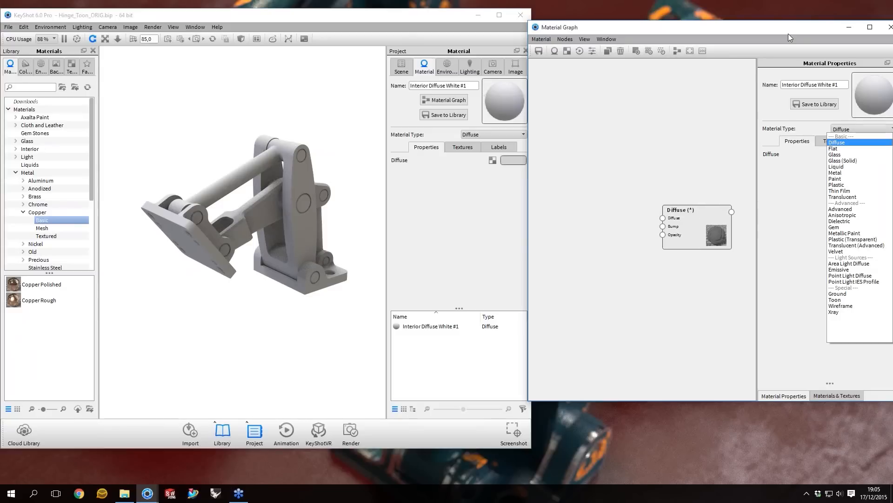
click(748, 62)
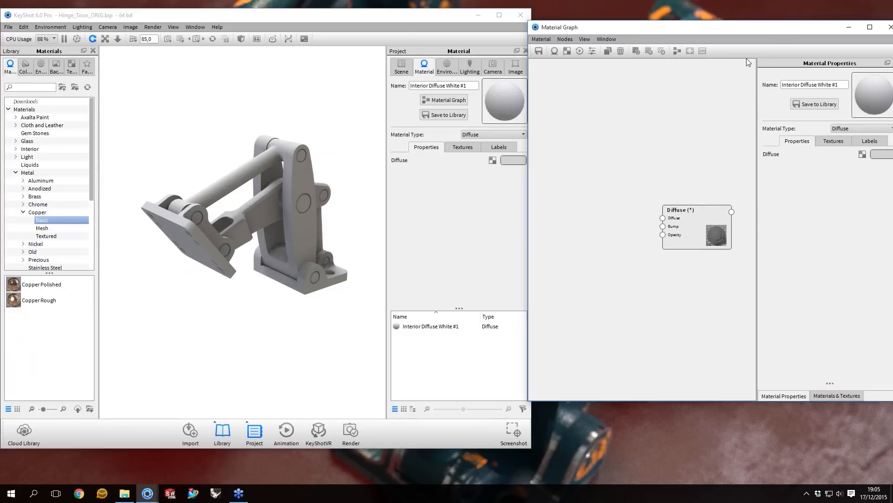
drag(698, 27, 675, 25)
drag(674, 227, 677, 226)
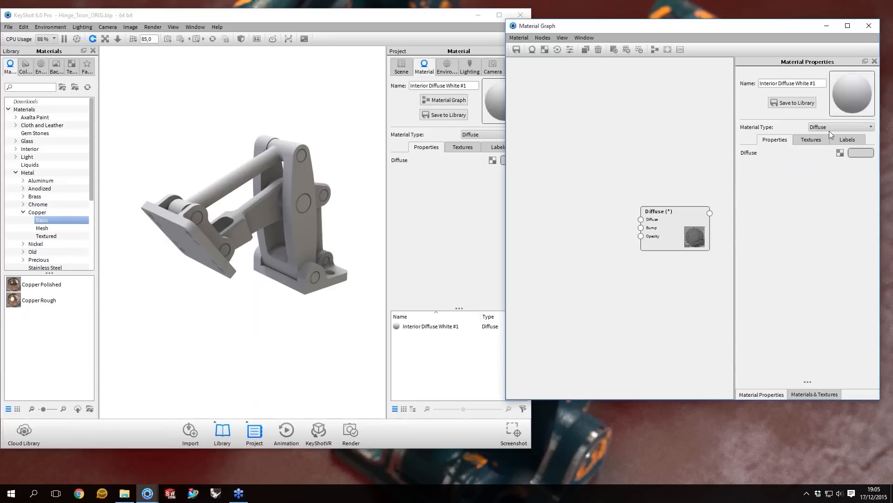
click(846, 127)
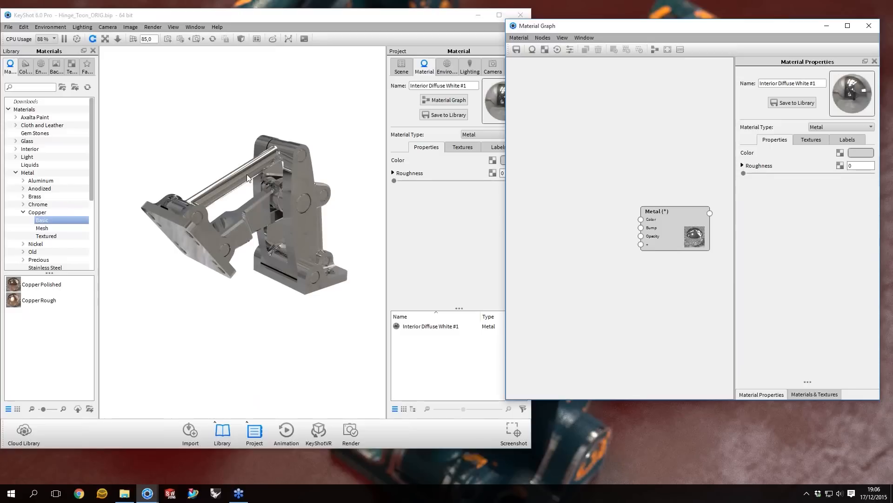
drag(247, 178, 252, 211)
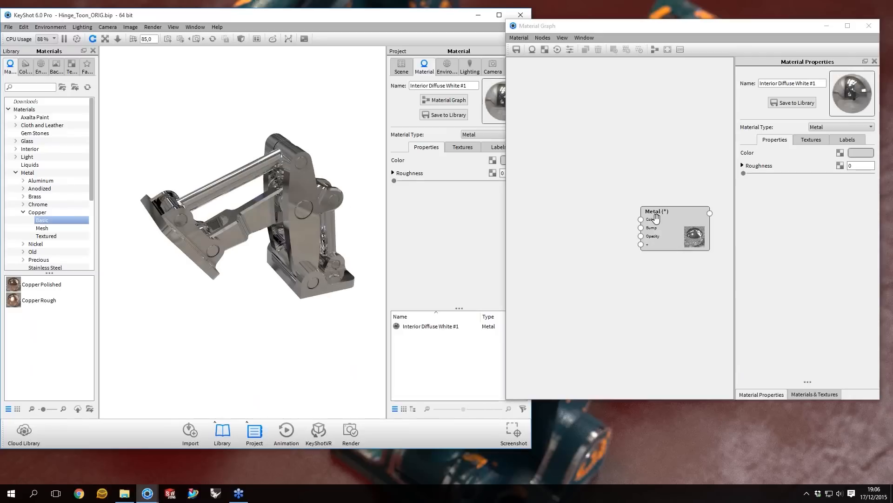
drag(664, 212, 668, 213)
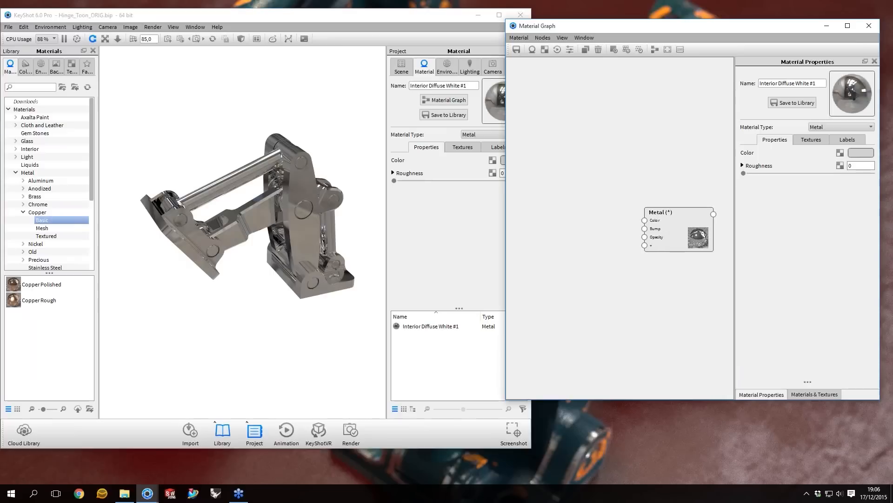
- Set the Metal material's roughness to 0,065
click(859, 166)
text(0,065)
key(Return)
click(859, 165)
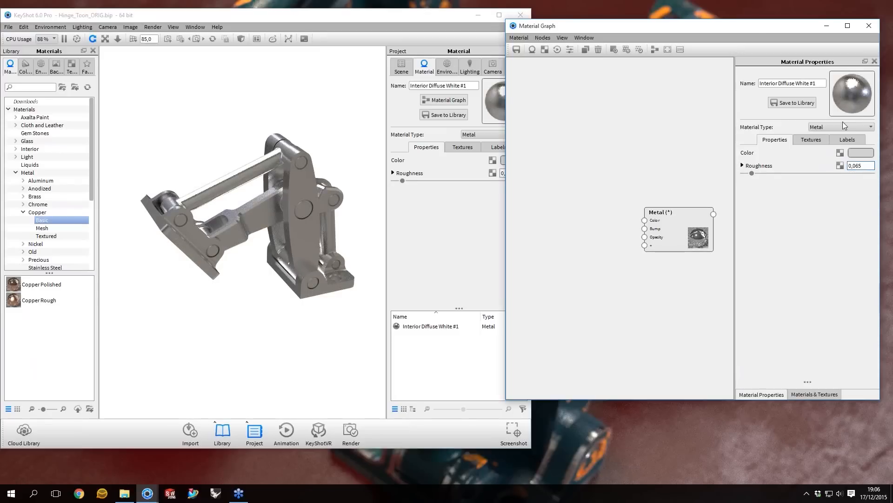
- Set the Metal material's color to a warm grey with hue 47°, saturation 11% and value 75%
click(861, 152)
click(772, 147)
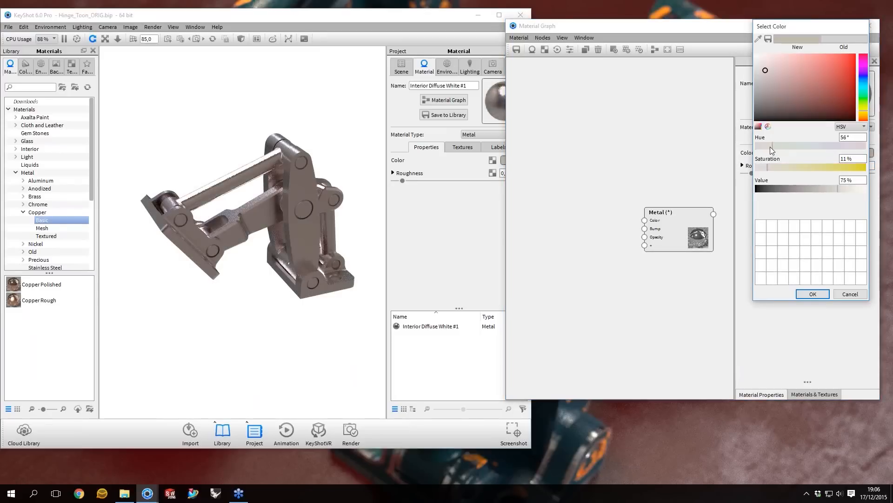
click(769, 147)
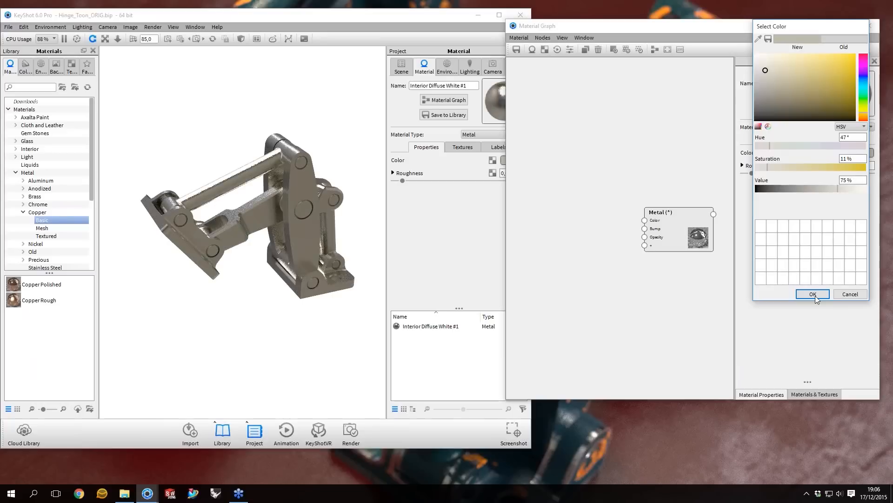
drag(305, 226, 216, 218)
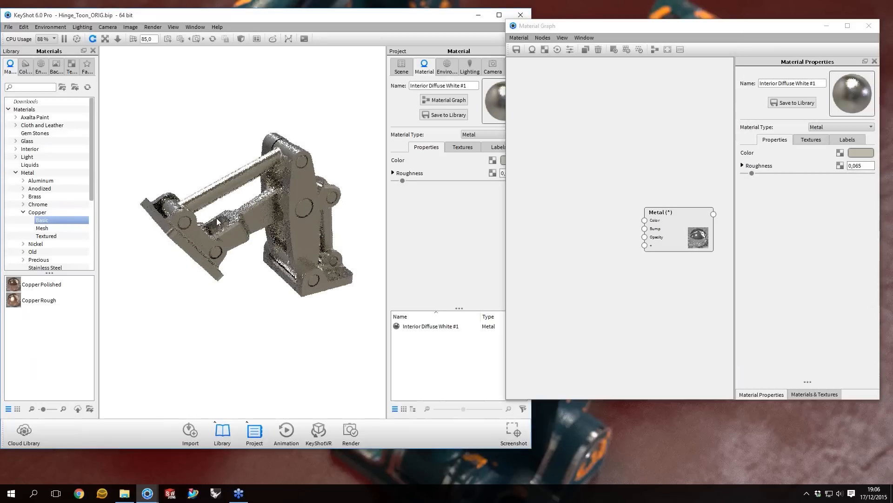
drag(330, 255, 281, 170)
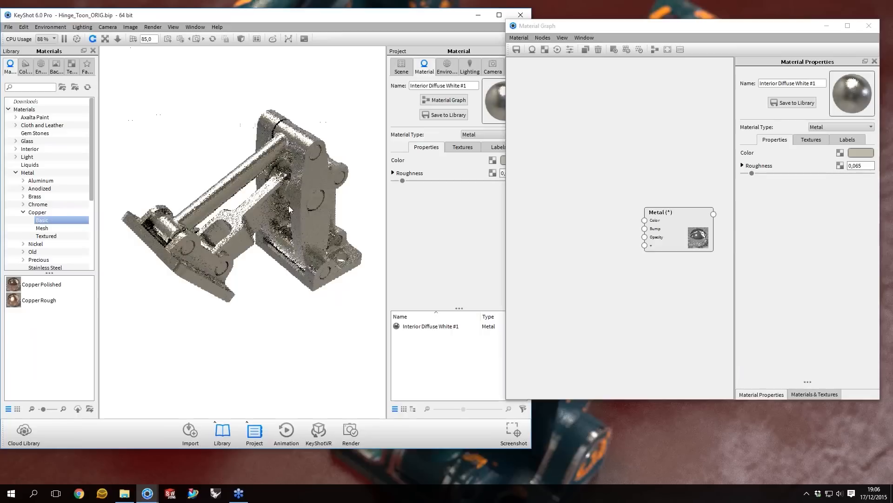
drag(280, 170, 294, 164)
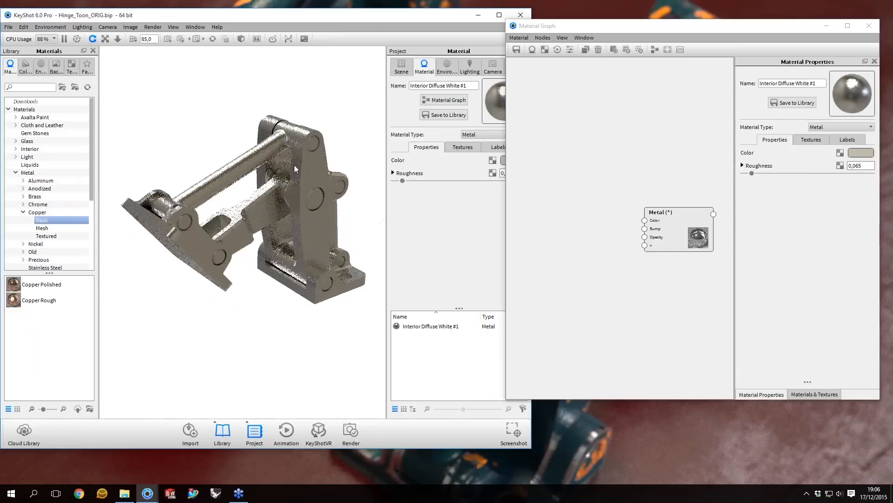
drag(286, 178, 298, 125)
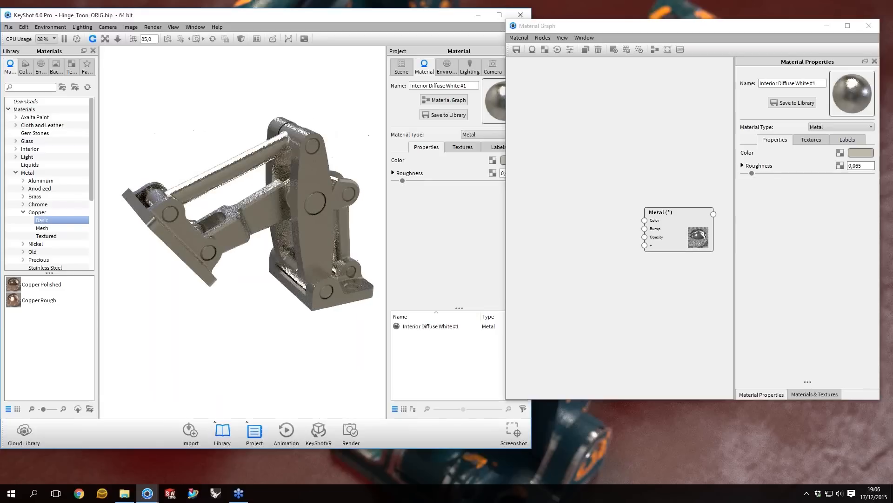
drag(661, 229, 681, 222)
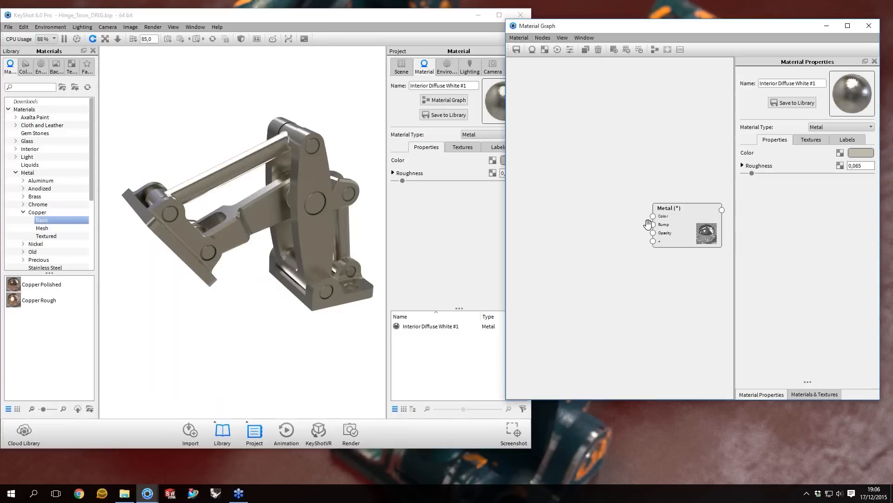
drag(686, 220, 686, 220)
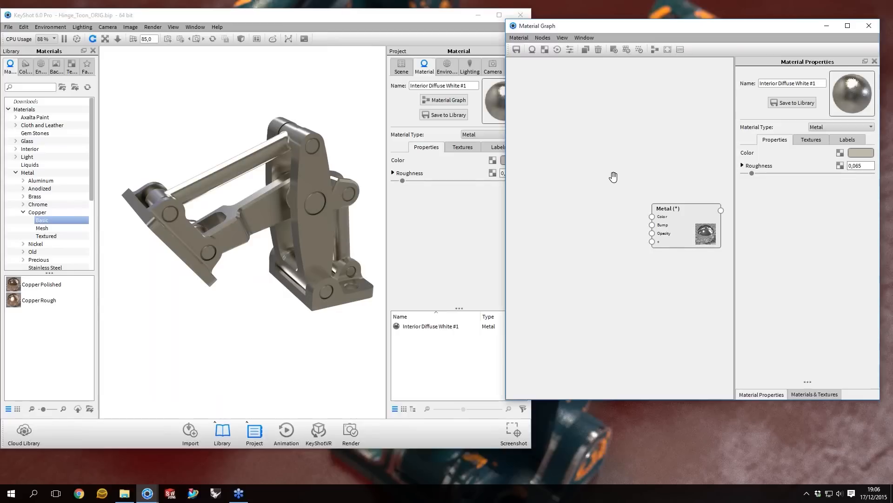
drag(683, 213, 677, 217)
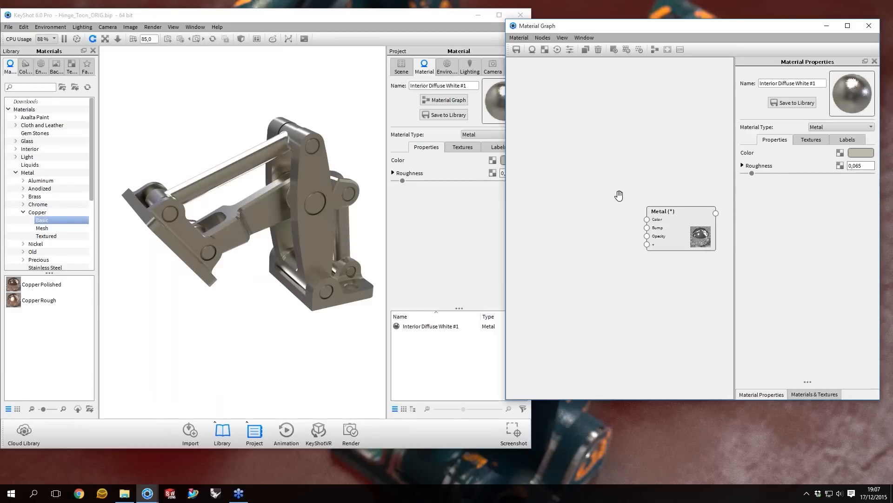
right_click(573, 150)
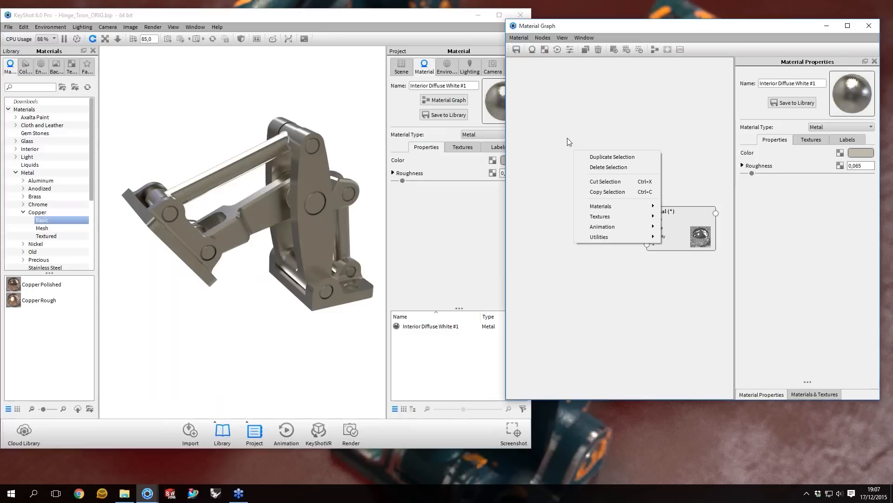
click(568, 138)
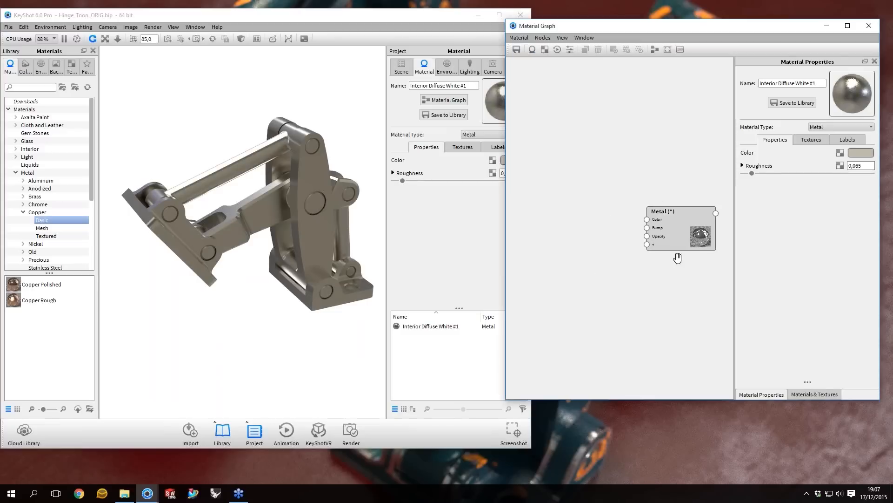
mouse_move(659, 242)
mouse_down()
mouse_move(666, 231)
mouse_move(659, 235)
mouse_up()
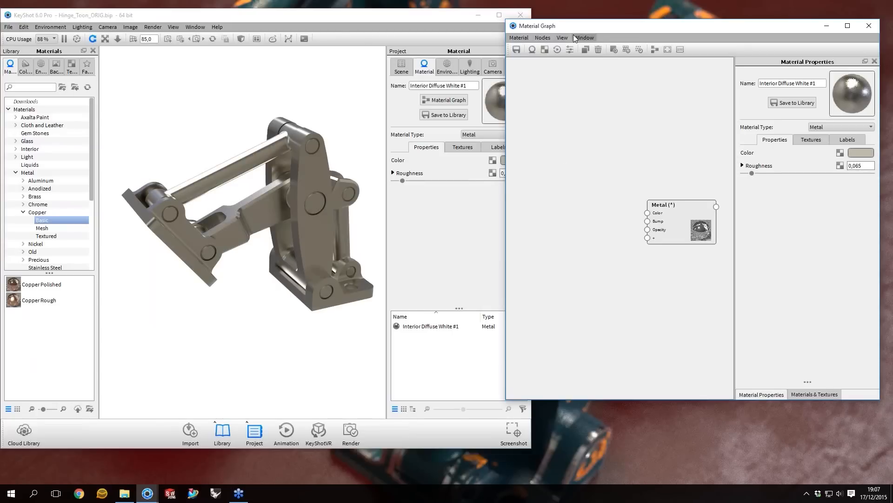
- Lower the Material Graph window and look through the material node types that can be added
drag(574, 34, 573, 68)
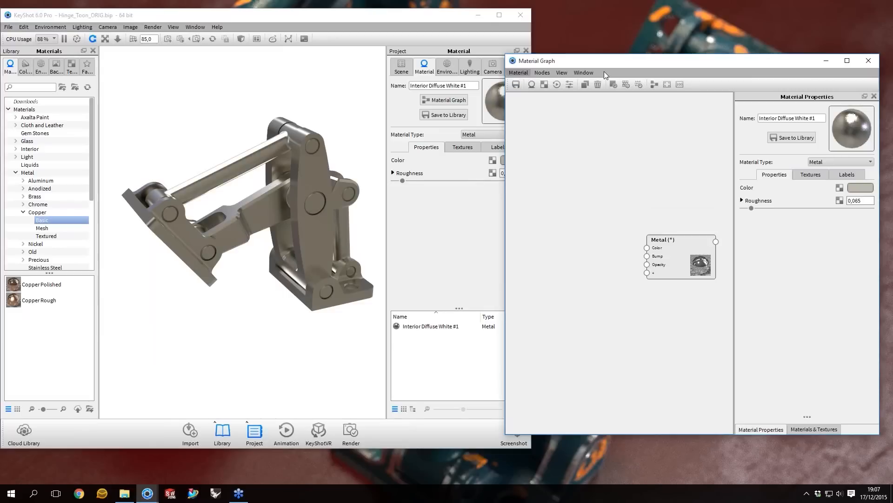
click(536, 73)
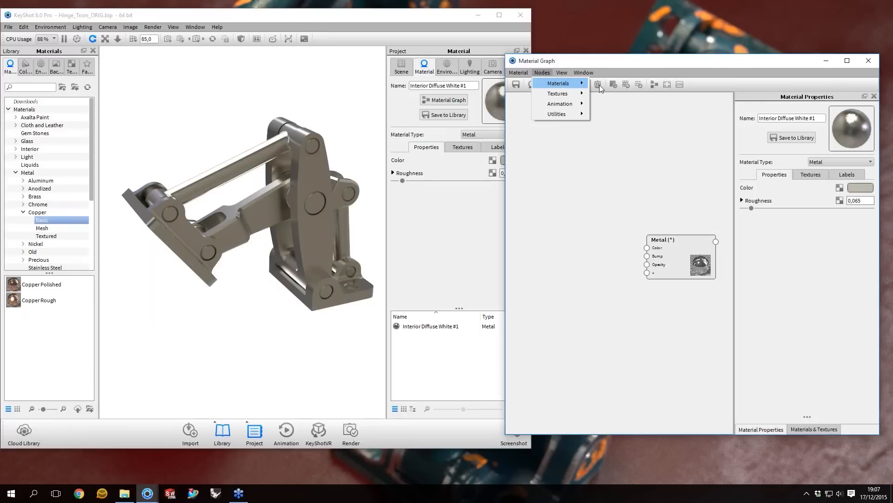
mouse_move(599, 84)
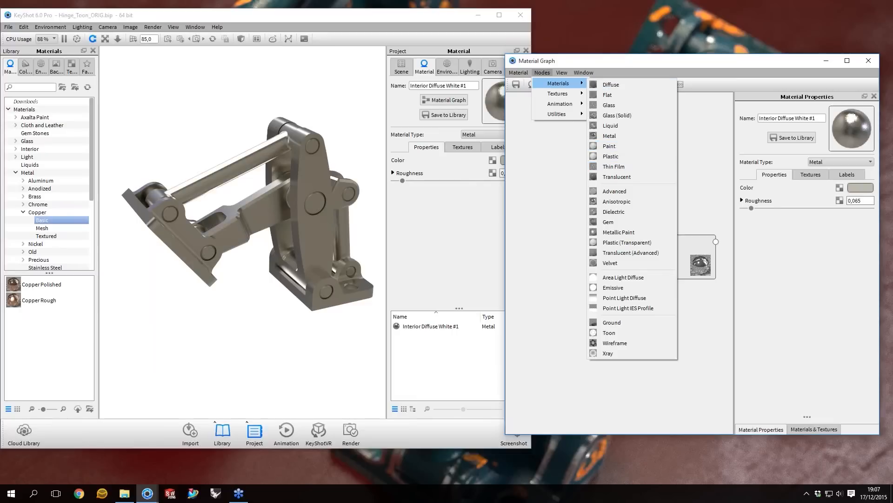
key(Escape)
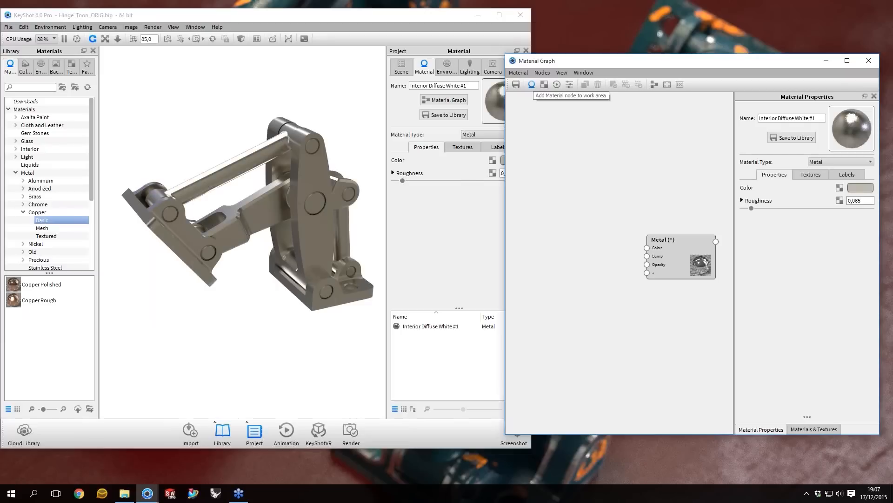
click(531, 84)
drag(521, 319, 560, 215)
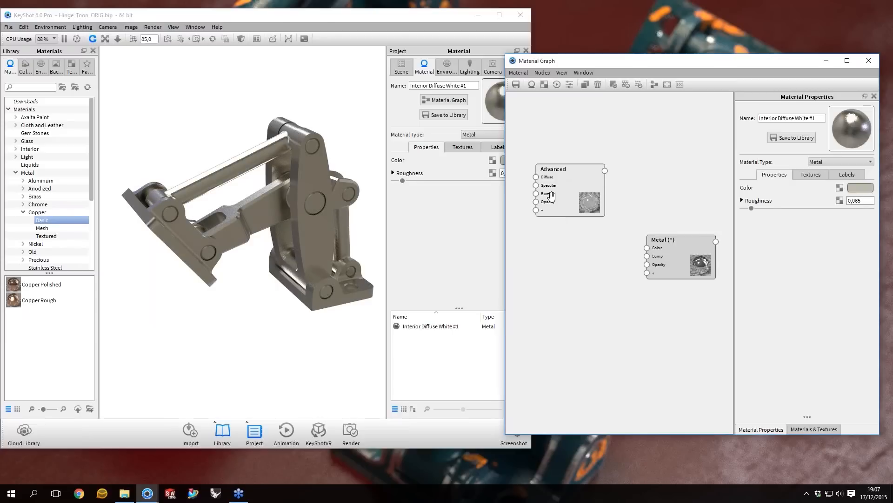
key(Delete)
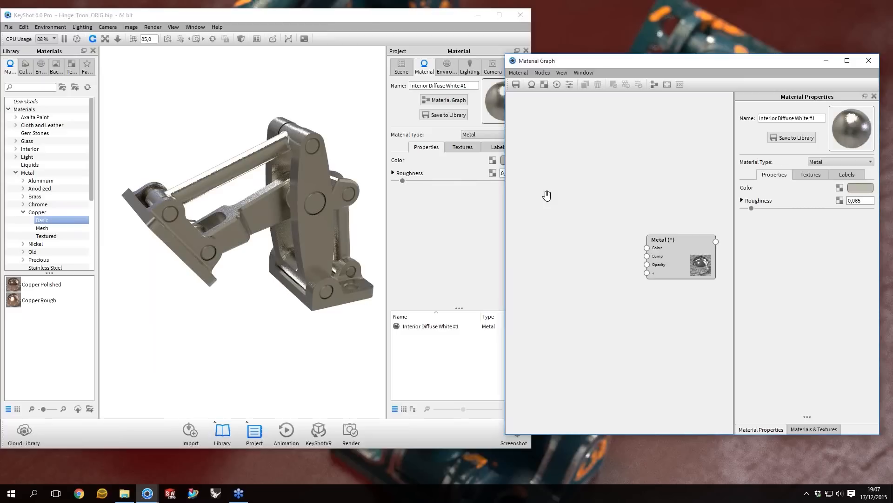
- Add a Paint material node, place it left of the Metal node, and shift the Material Graph window to uncover the project's material properties
right_click(558, 189)
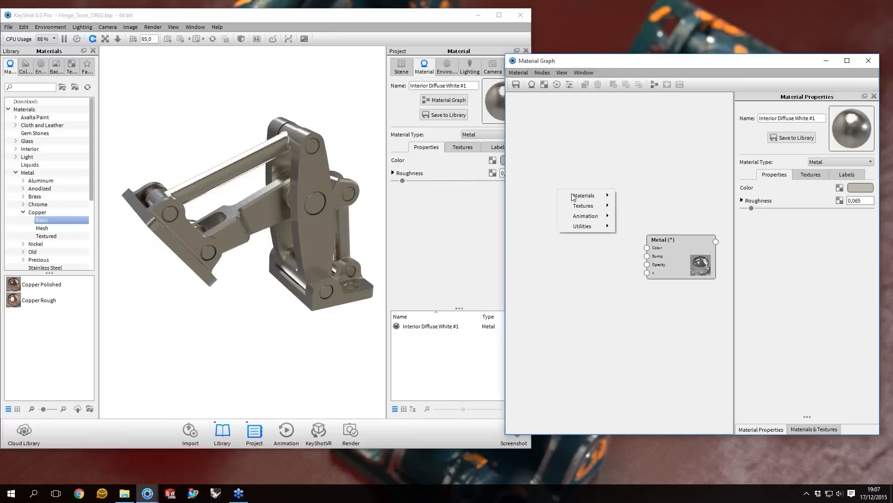
mouse_move(568, 197)
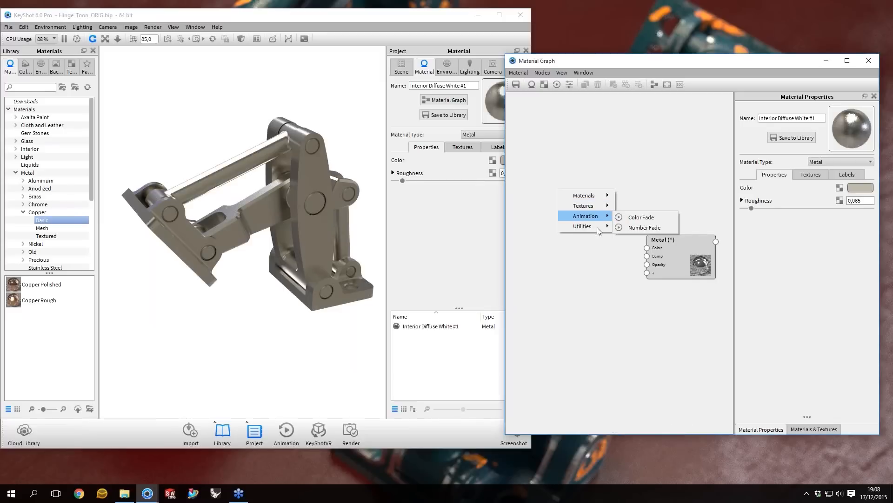
mouse_move(600, 196)
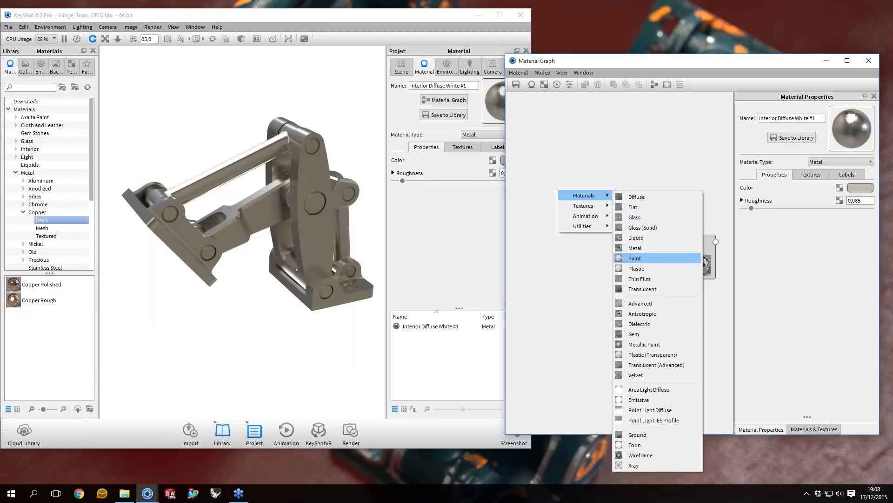
click(635, 258)
drag(580, 242, 570, 249)
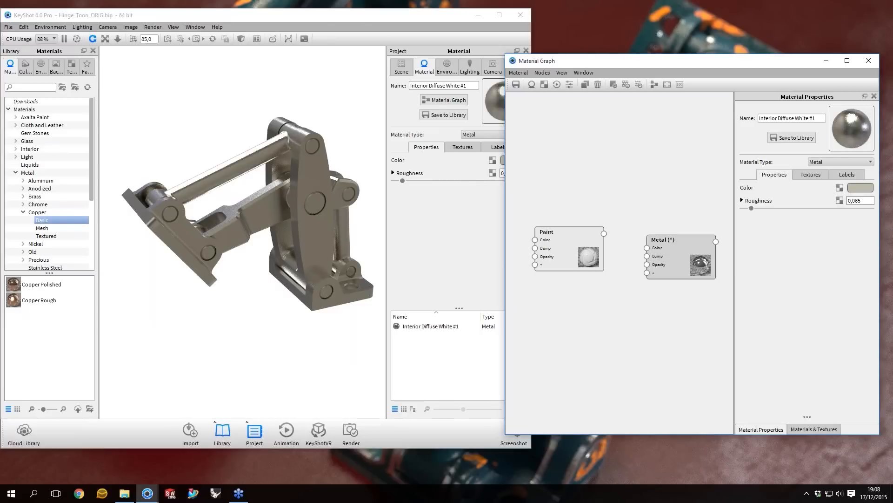
drag(594, 235, 589, 252)
mouse_move(671, 271)
mouse_down()
mouse_move(682, 266)
mouse_move(667, 274)
mouse_up()
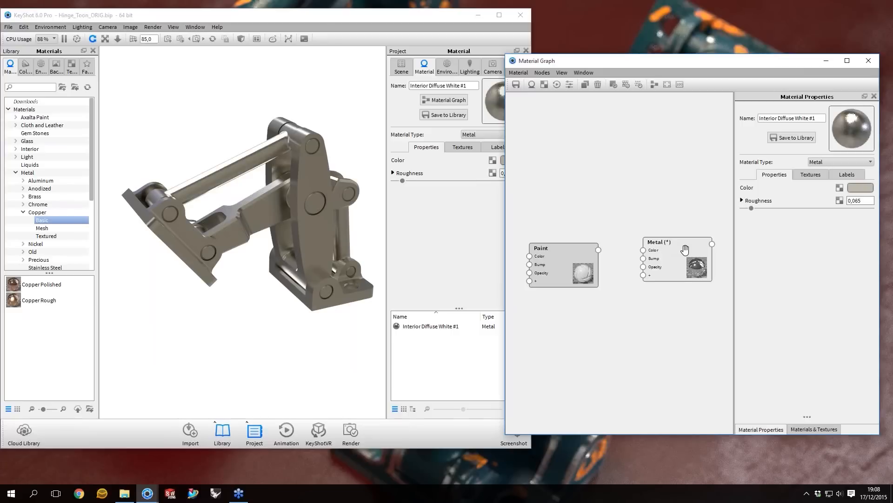
drag(685, 248, 688, 250)
drag(688, 60, 707, 57)
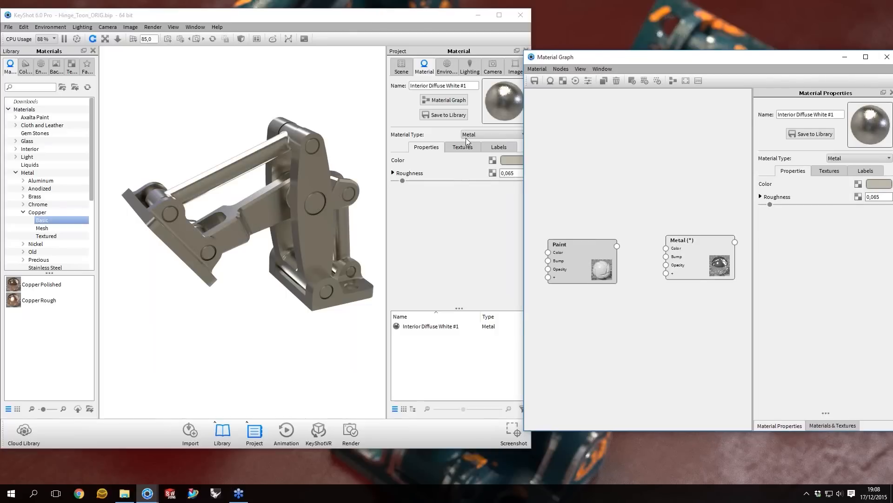
- Connect the Paint node's output to the Metal node's + input so the paint is applied as a label over the metal
click(600, 252)
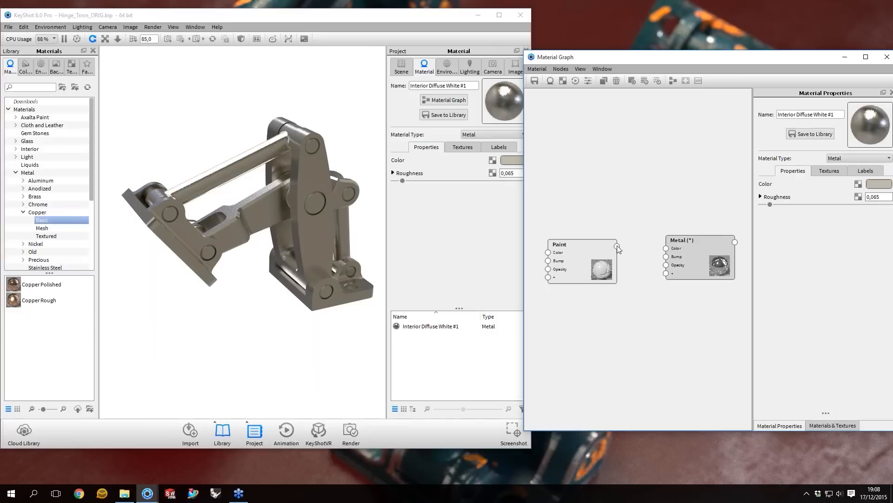
mouse_move(617, 245)
mouse_down()
mouse_move(704, 236)
mouse_move(707, 269)
mouse_up()
drag(708, 269, 680, 276)
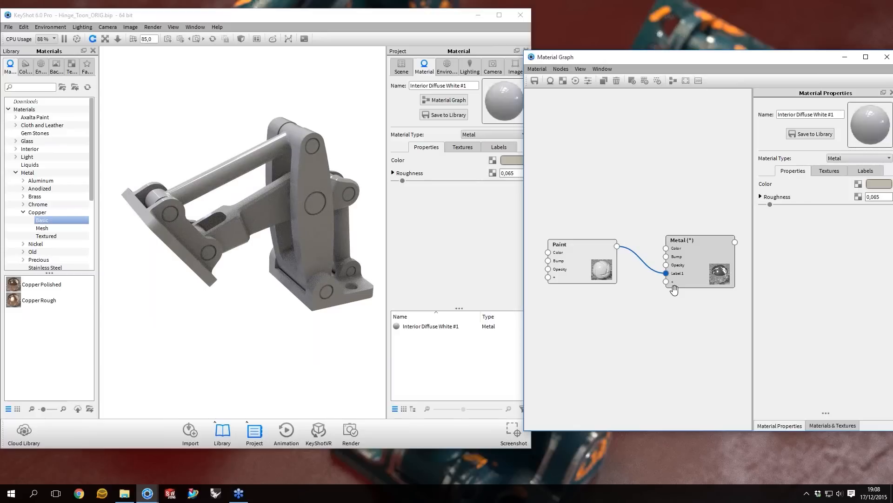
scroll(689, 283, up, 3)
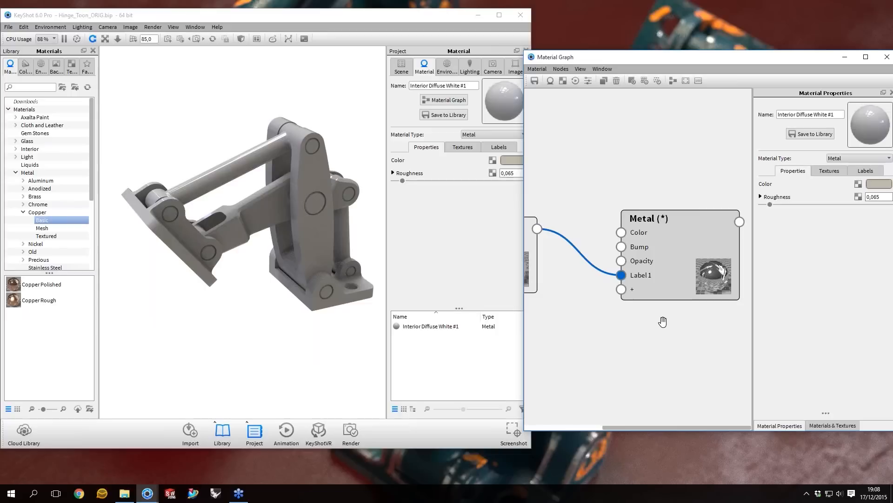
scroll(663, 321, down, 3)
scroll(662, 321, down, 2)
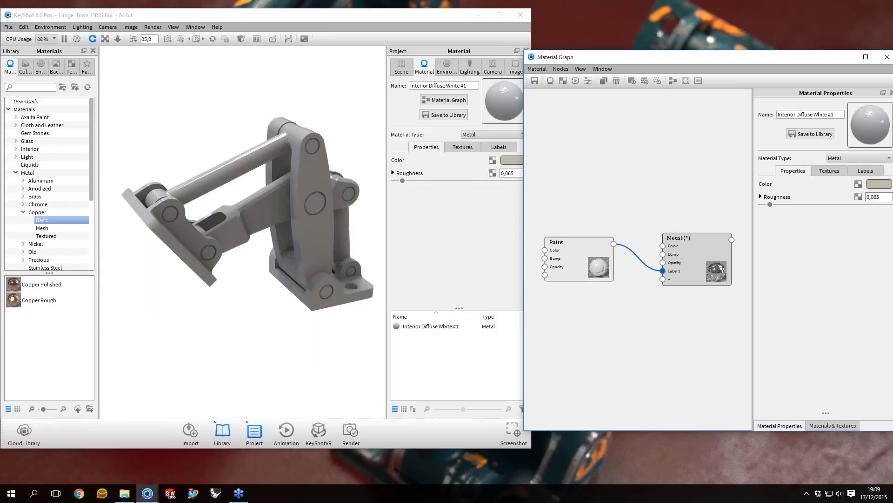
- Narrow the main KeyShot window and reposition it and the Material Graph window so both sit side by side without overlapping
drag(578, 246, 583, 255)
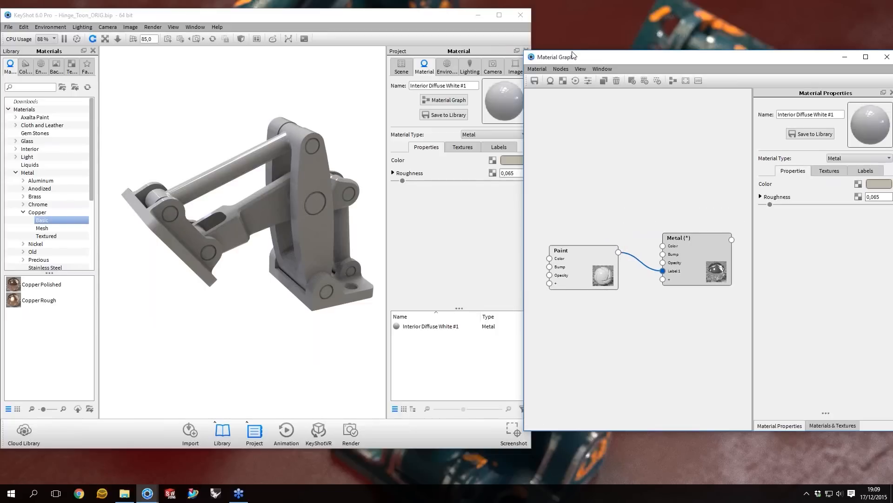
drag(573, 55, 583, 46)
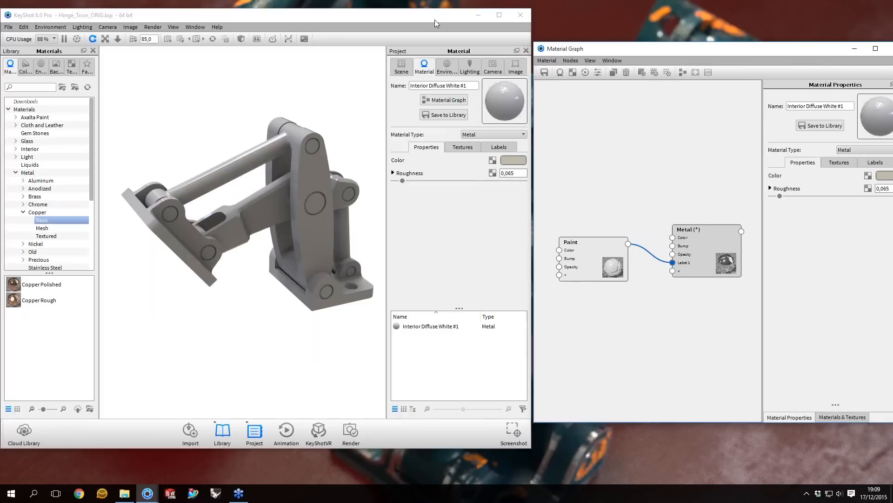
drag(435, 20, 439, 19)
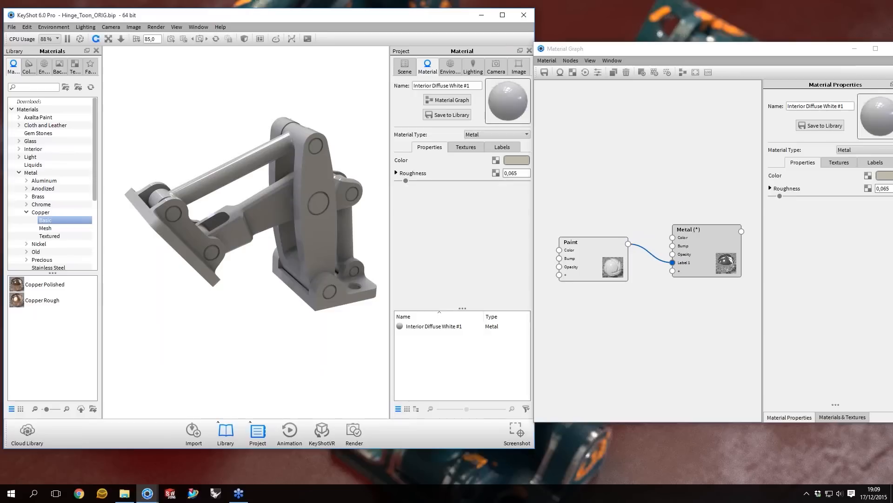
drag(536, 40, 509, 41)
drag(508, 149, 502, 149)
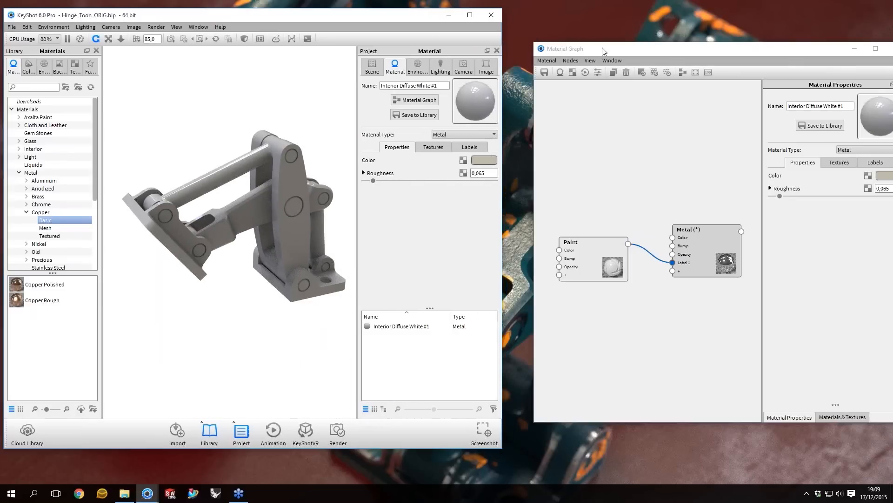
drag(604, 51, 583, 48)
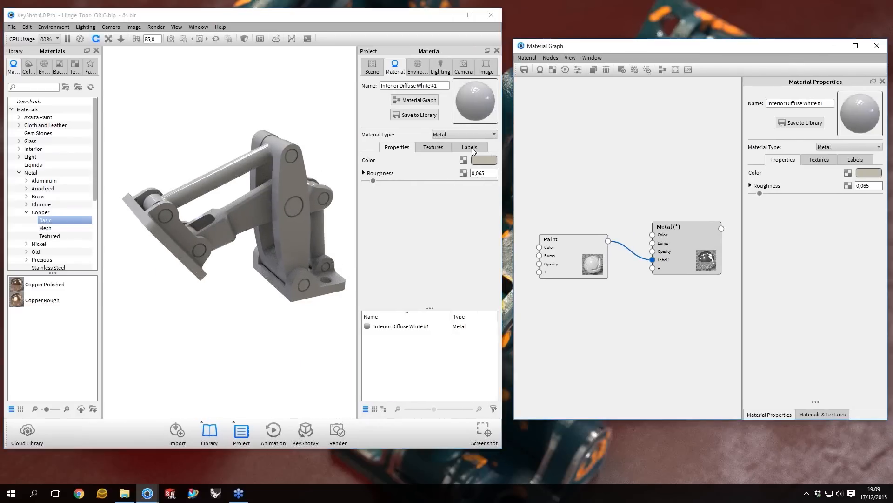
- Inspect the Paint entry in the Metal material's label list and move the Paint node slightly closer to the Metal node
click(381, 161)
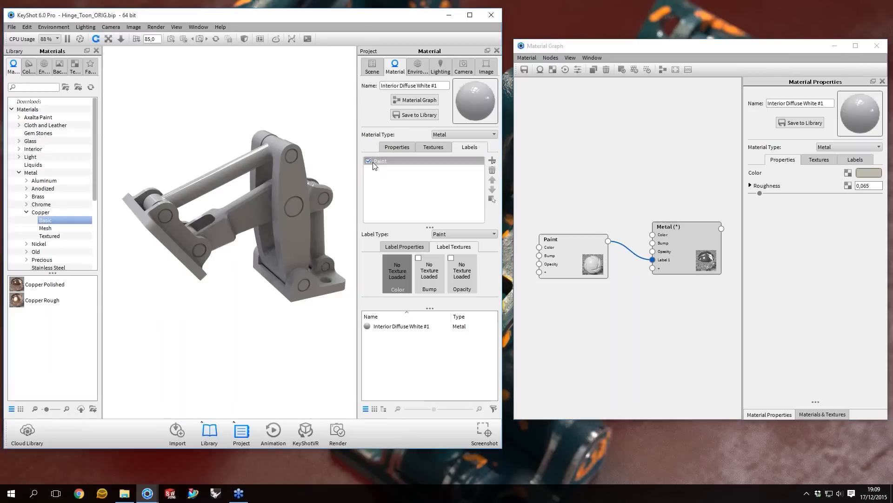
click(400, 162)
mouse_move(602, 255)
mouse_down()
mouse_move(594, 247)
mouse_move(613, 251)
mouse_up()
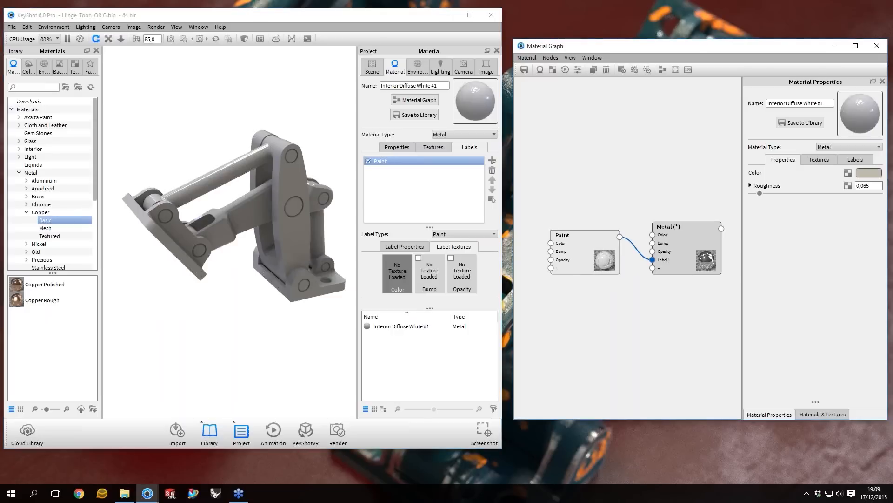
- Set the Paint node's color to an orange-yellow with hue 45°, saturation 97% and value 98%
click(602, 262)
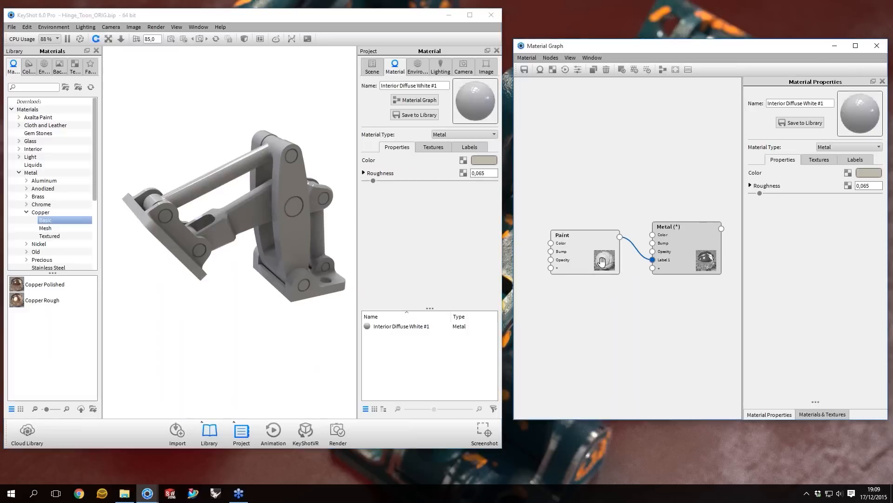
click(602, 261)
drag(603, 261, 602, 259)
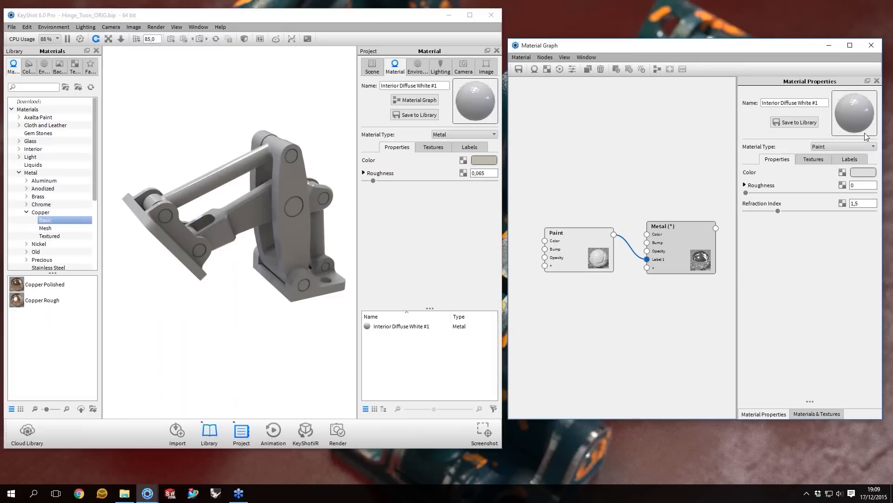
click(863, 171)
click(858, 74)
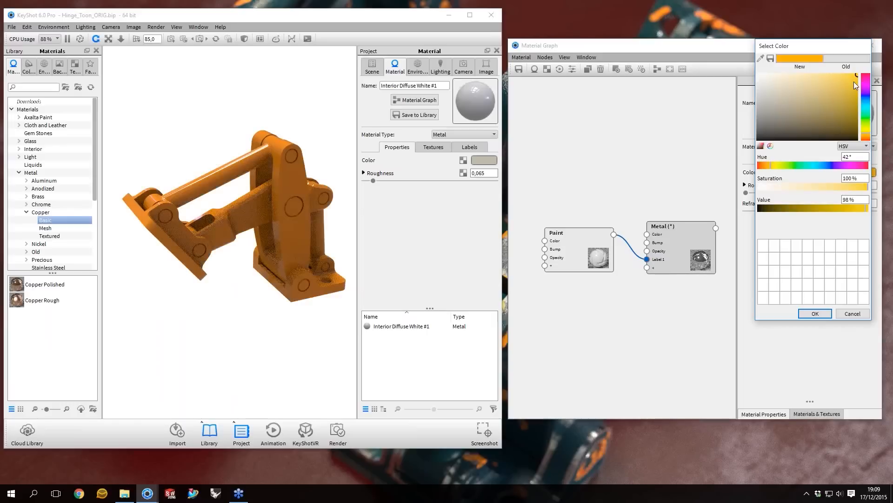
click(855, 79)
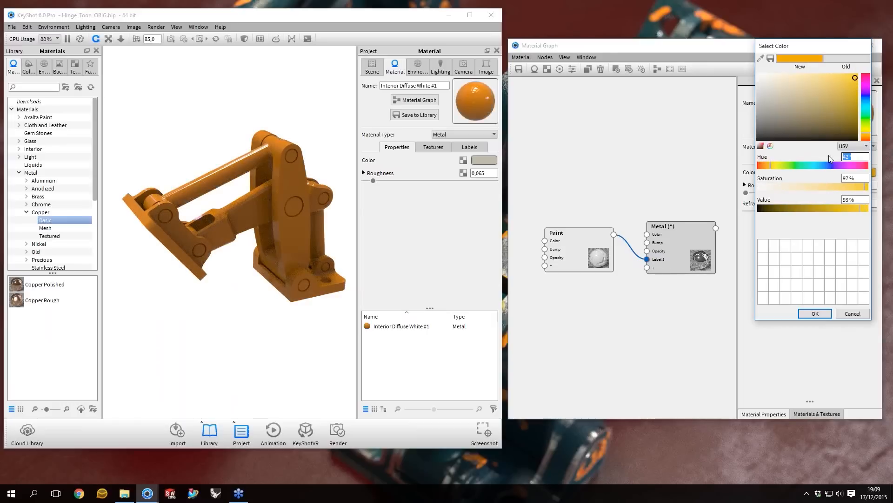
key(Up)
key(Up)
key(Up)
click(865, 209)
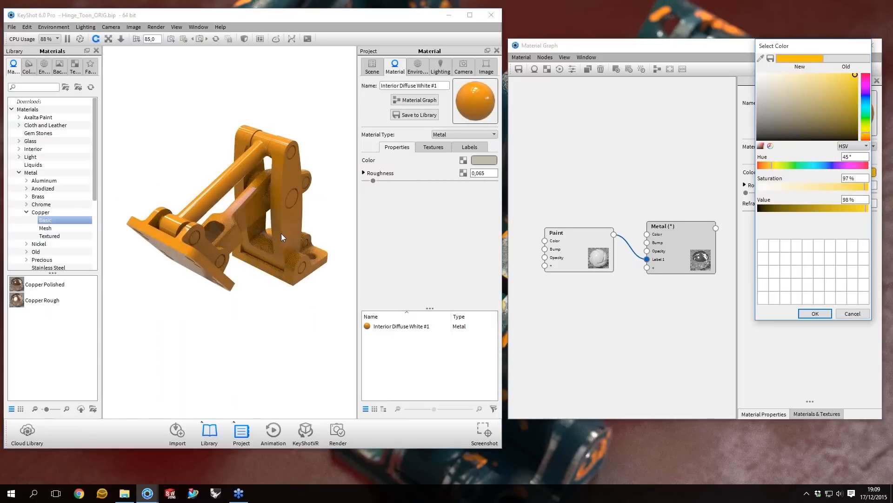
key(Return)
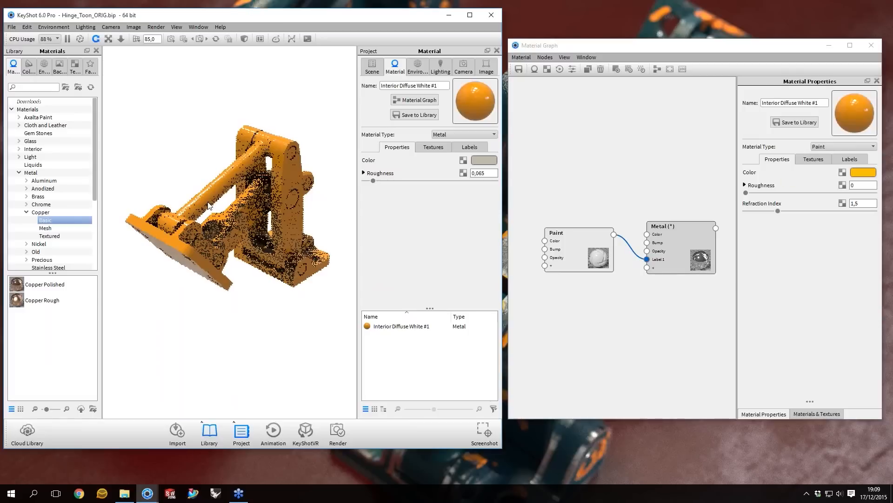
- Set the Paint node's roughness to 0,1
drag(208, 205, 247, 223)
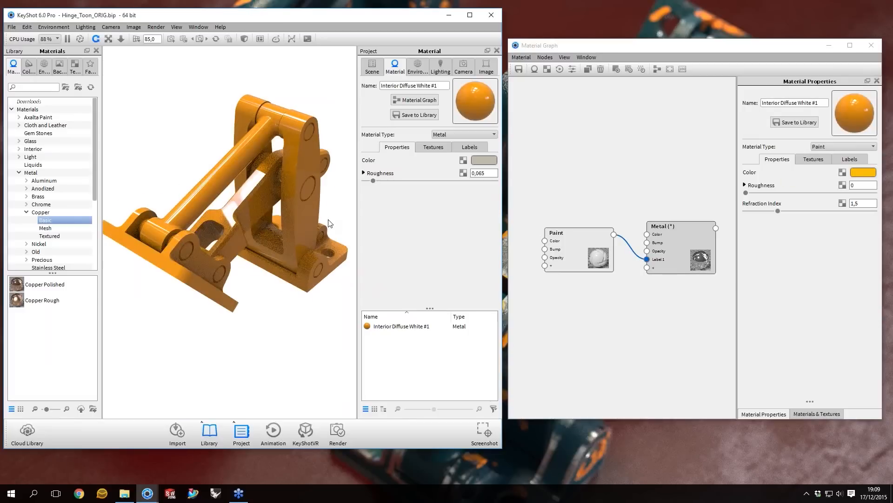
scroll(328, 223, down, 1)
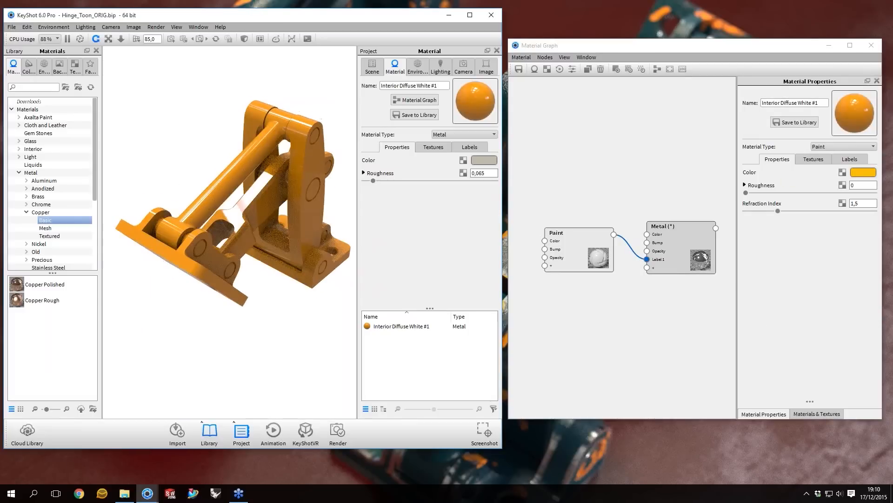
click(868, 185)
text(,1)
key(Return)
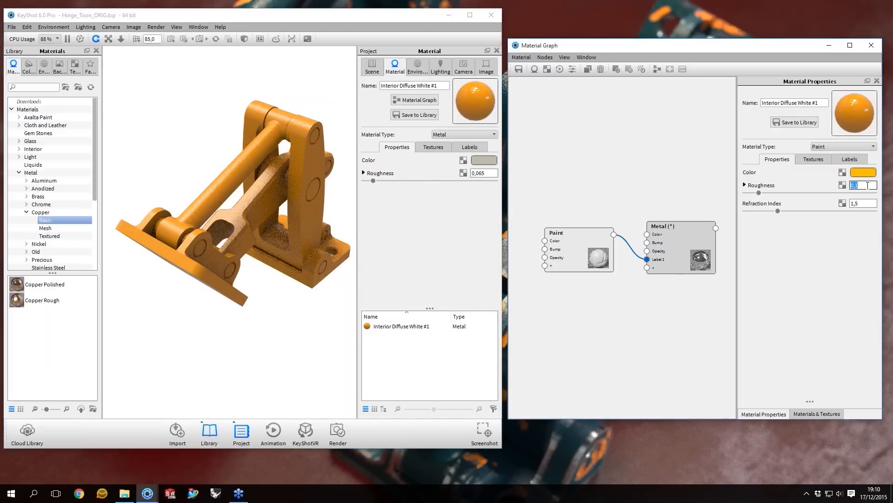
click(868, 185)
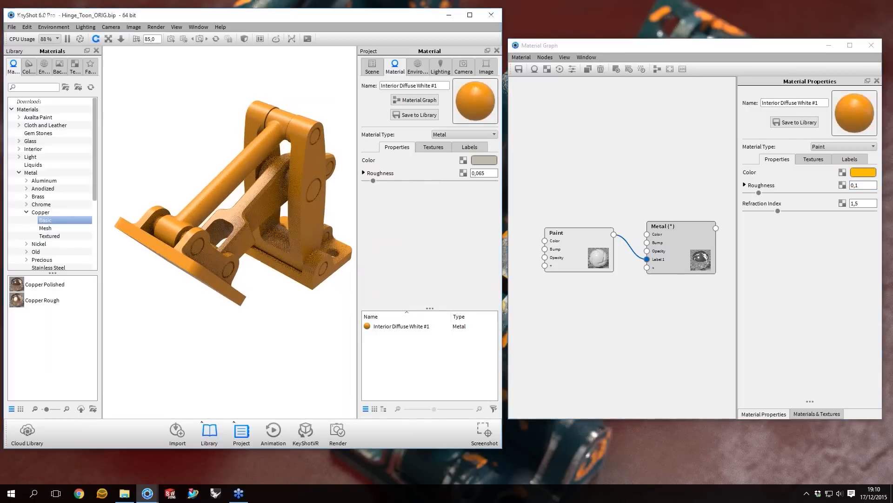
- Set the Paint node's refraction index to 1,55
click(866, 203)
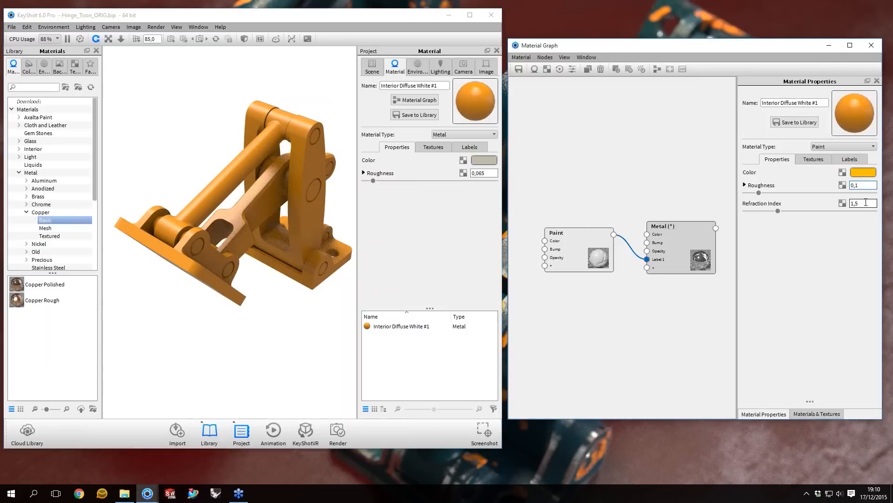
scroll(866, 202, up, 3)
click(866, 204)
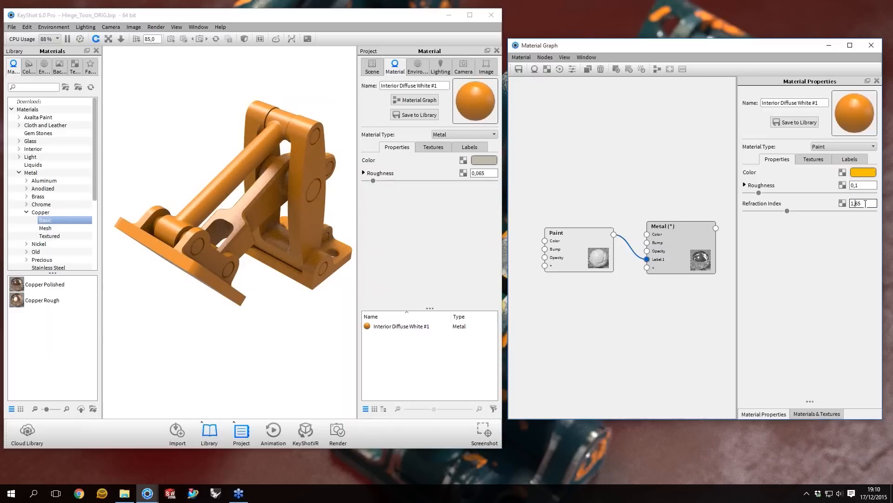
text(55)
key(Return)
key(Escape)
- Disable the connection between the Paint and Metal nodes to inspect the bare metal hinge, and re-enable the connection
drag(354, 207, 341, 208)
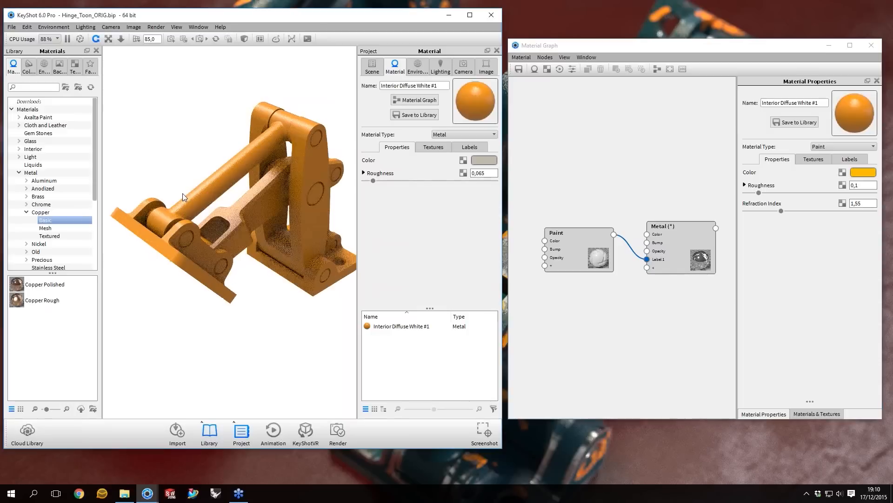
drag(183, 194, 298, 194)
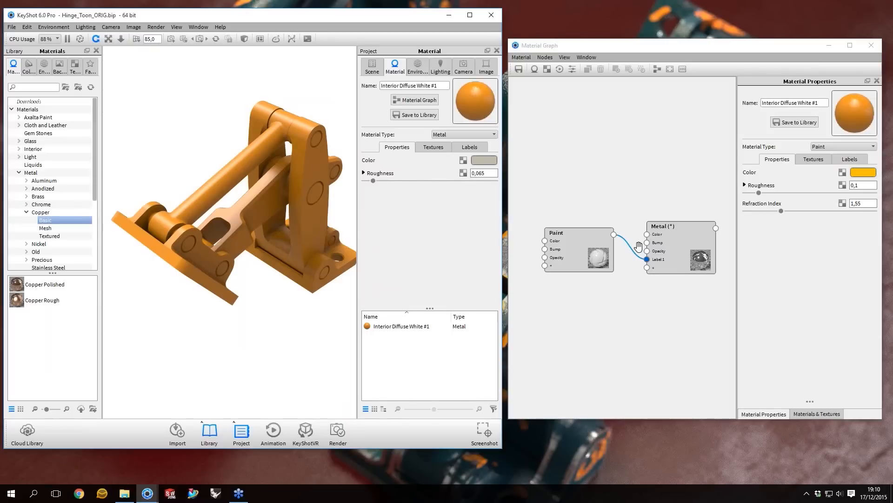
mouse_move(588, 268)
mouse_down()
mouse_move(571, 243)
mouse_move(607, 245)
mouse_up()
right_click(625, 237)
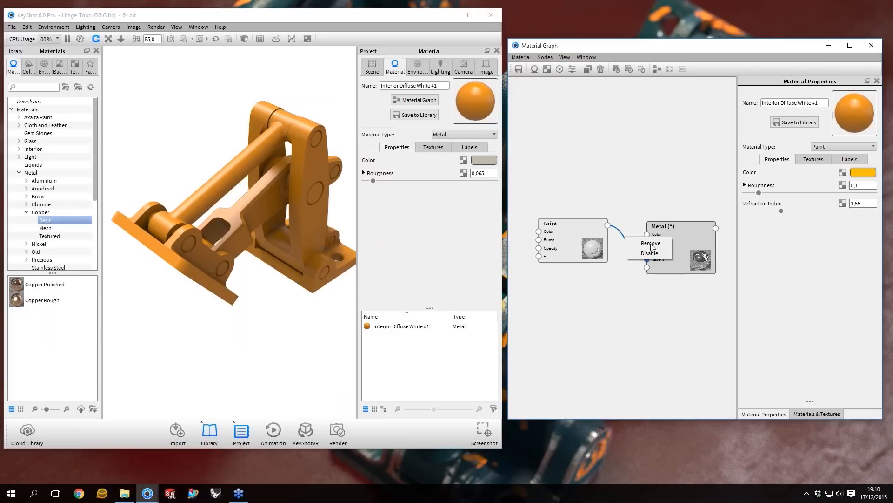
click(651, 242)
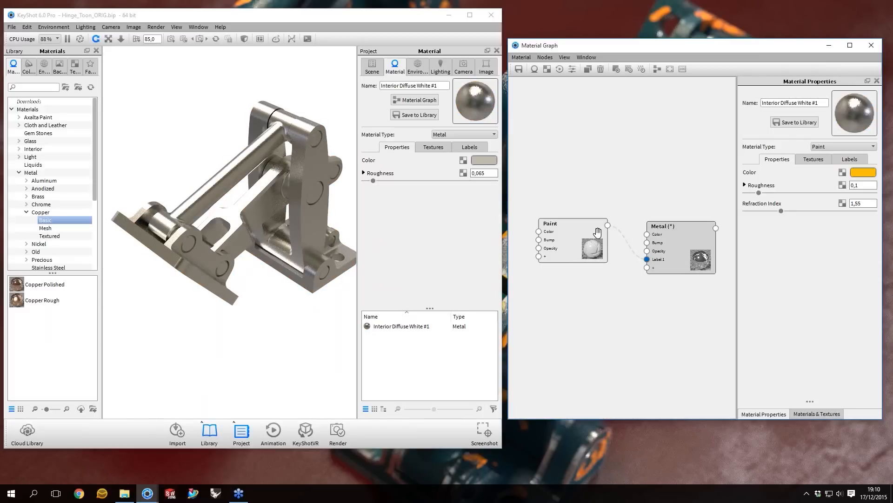
drag(573, 228, 564, 211)
drag(608, 248, 587, 224)
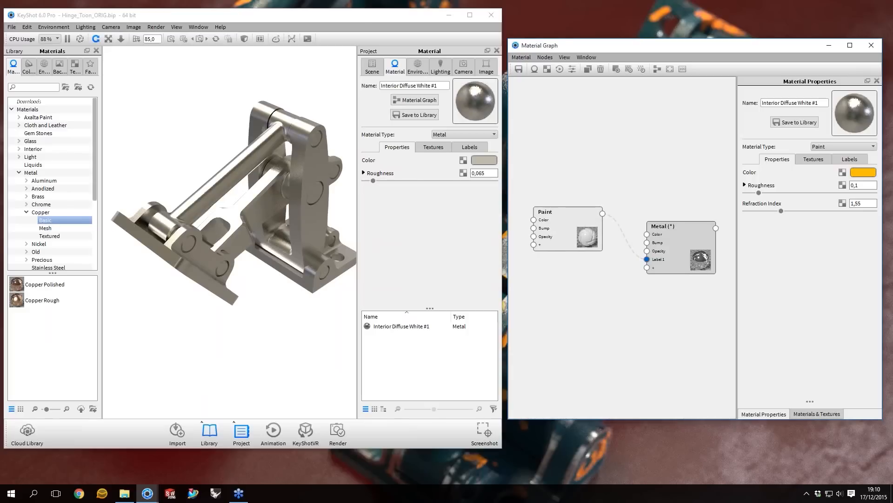
mouse_move(261, 219)
mouse_down()
mouse_move(224, 216)
mouse_move(261, 218)
mouse_up()
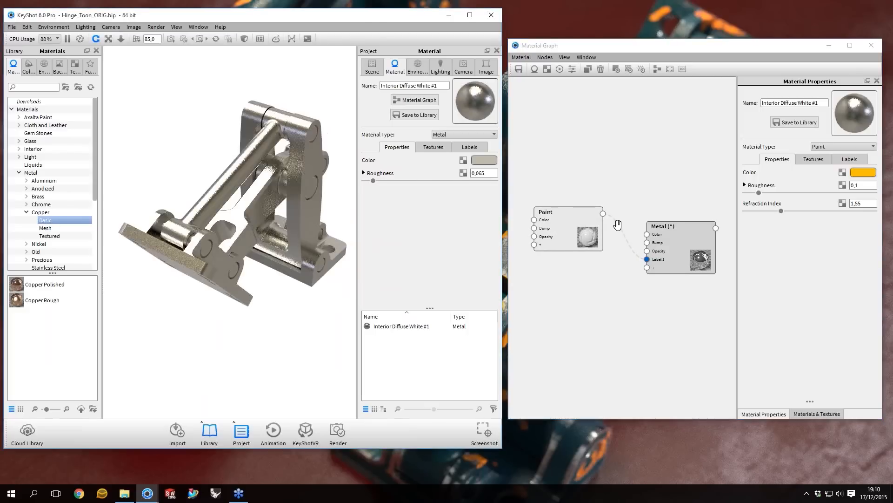
click(625, 237)
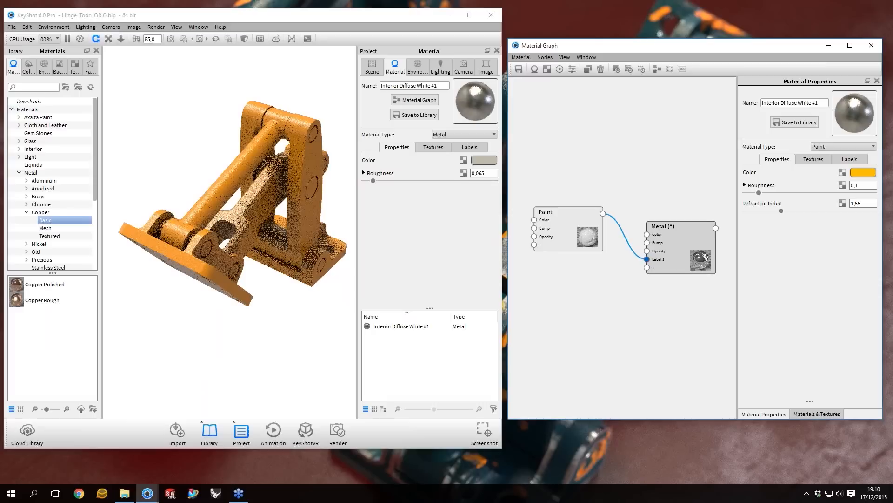
- Remove the connection between the Paint and Metal nodes and undo the removal
right_click(625, 235)
click(645, 258)
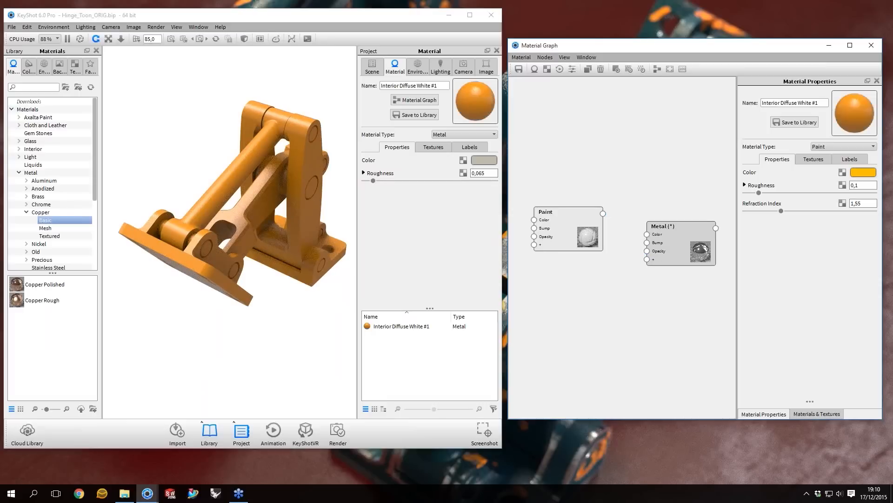
key(ctrl+z)
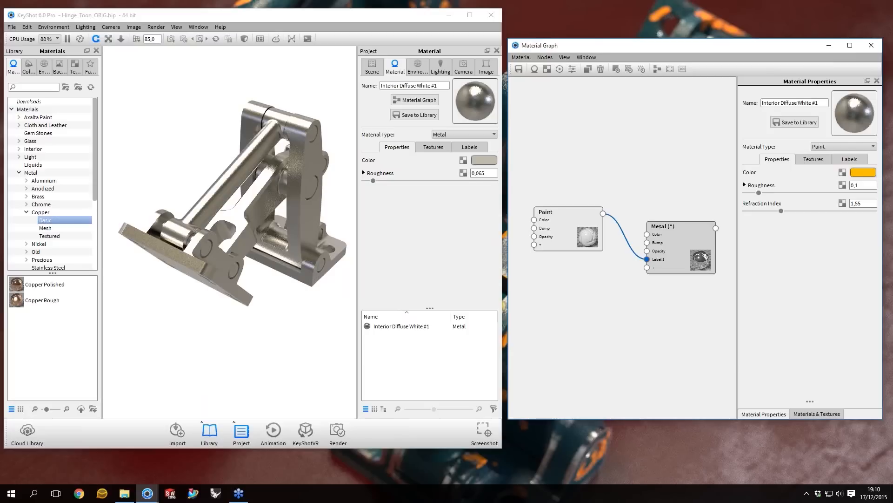
- Move the Paint node closer to the Metal node, add an Occlusion texture node and place it left of the Paint node
drag(547, 212, 561, 230)
scroll(619, 186, down, 1)
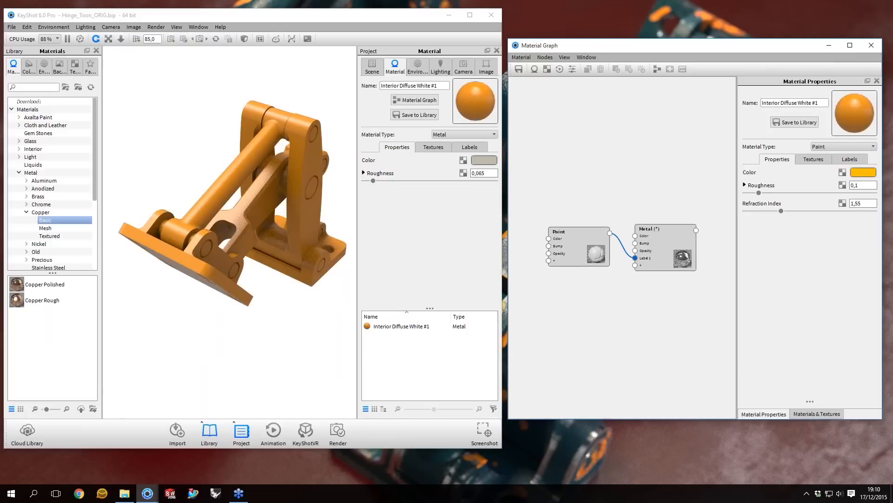
scroll(622, 247, down, 1)
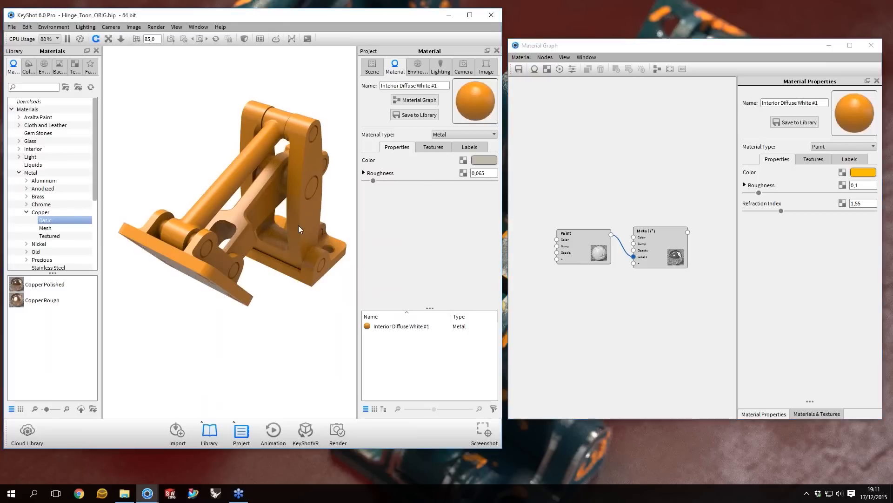
drag(298, 225, 296, 214)
click(679, 253)
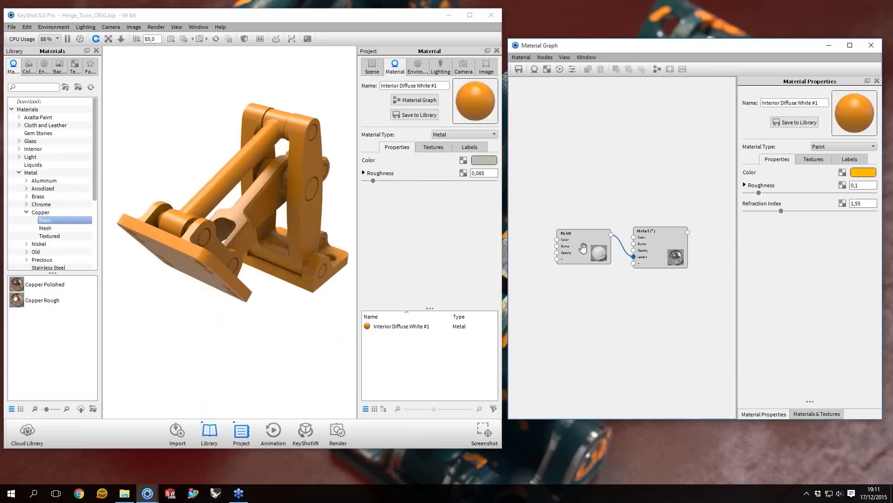
click(565, 254)
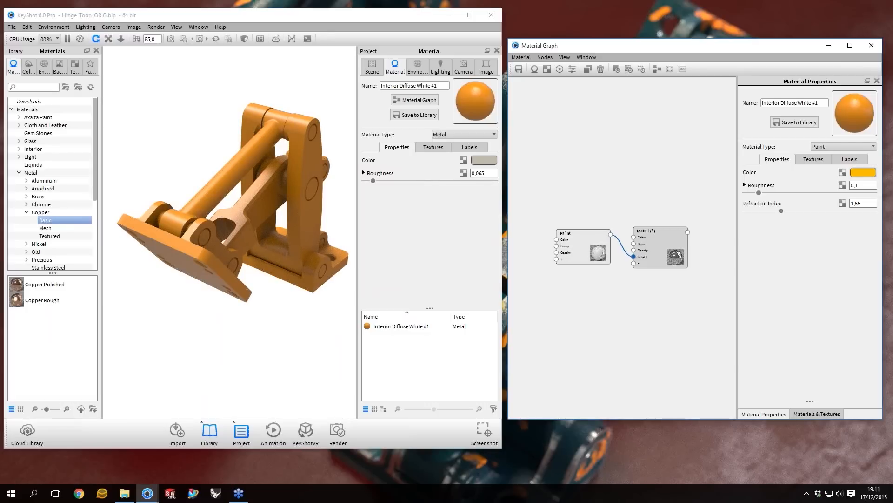
right_click(525, 188)
mouse_move(563, 268)
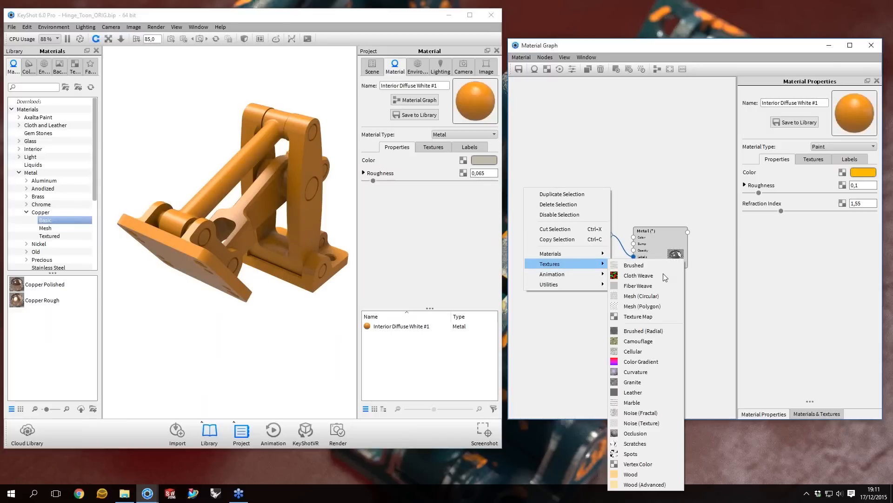
click(634, 433)
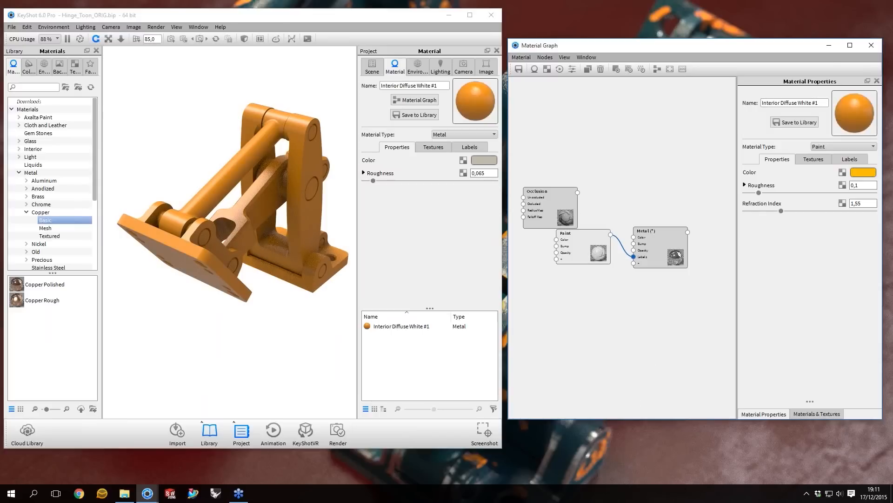
drag(565, 217, 519, 256)
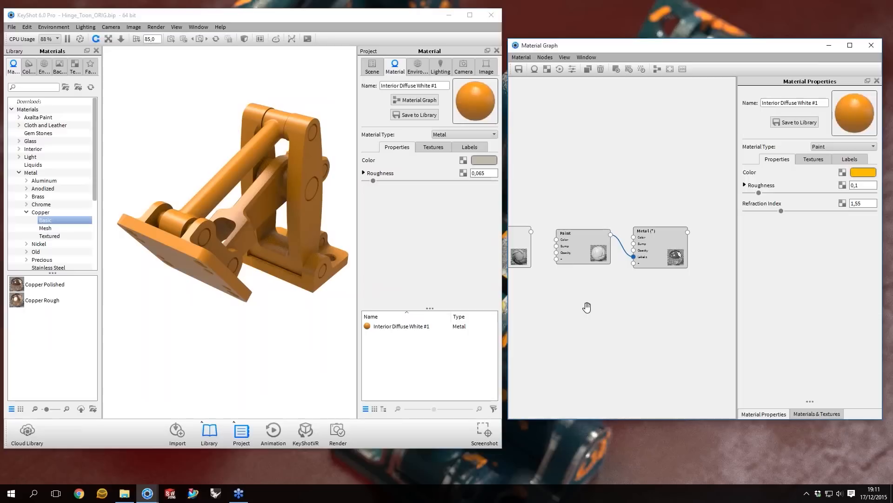
- Widen the gap between the Occlusion and Paint nodes slightly, keeping them in a row beside the Metal node
scroll(587, 307, down, 1)
scroll(527, 240, up, 1)
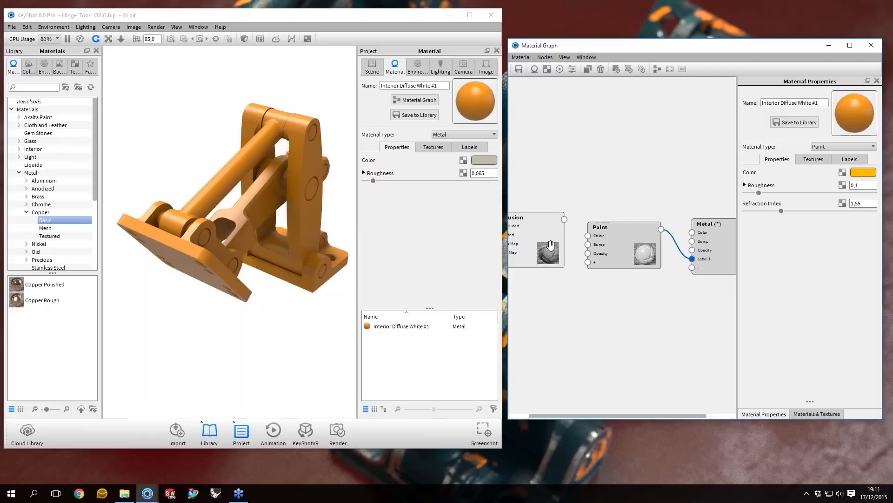
scroll(588, 223, down, 1)
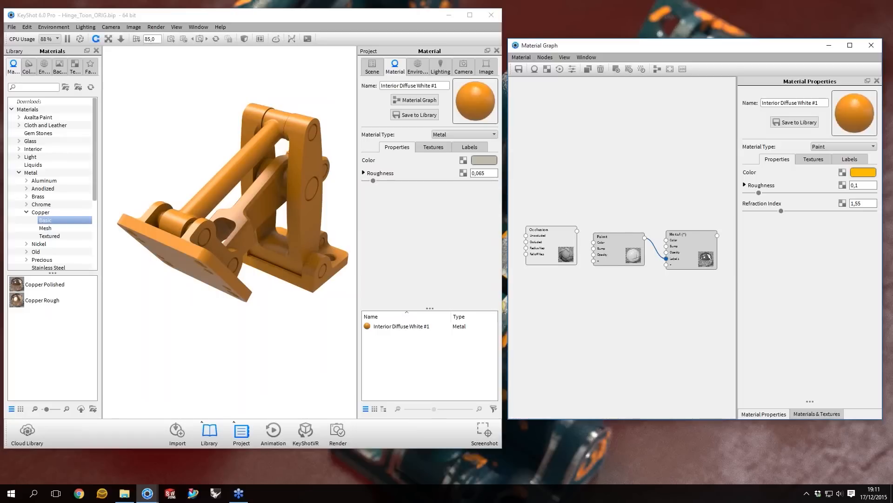
drag(565, 256, 548, 244)
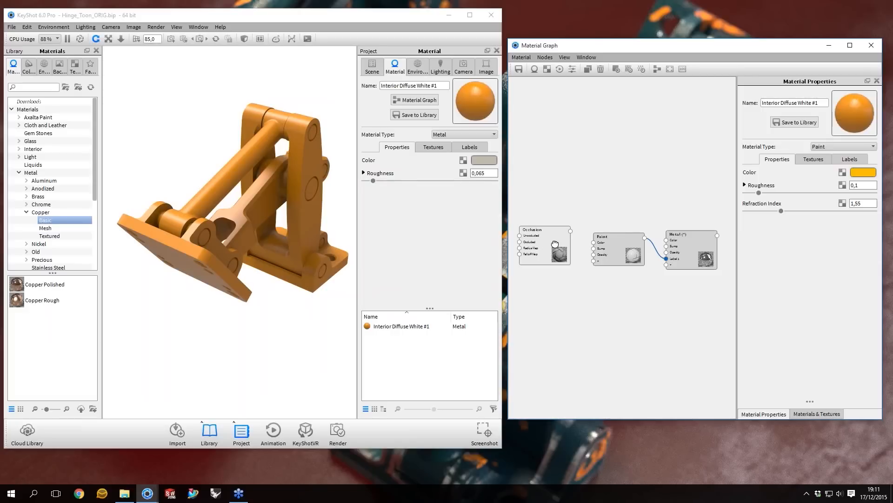
mouse_move(555, 245)
mouse_down()
mouse_move(565, 245)
mouse_move(552, 246)
mouse_up()
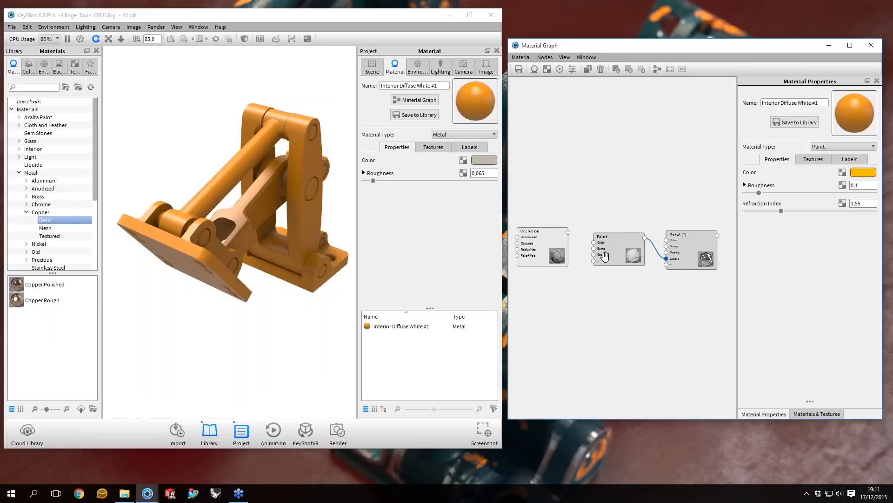
drag(605, 243, 603, 243)
- Preview only the Occlusion texture on the hinge, compare it with the full material, and examine the shading from several angles
click(553, 237)
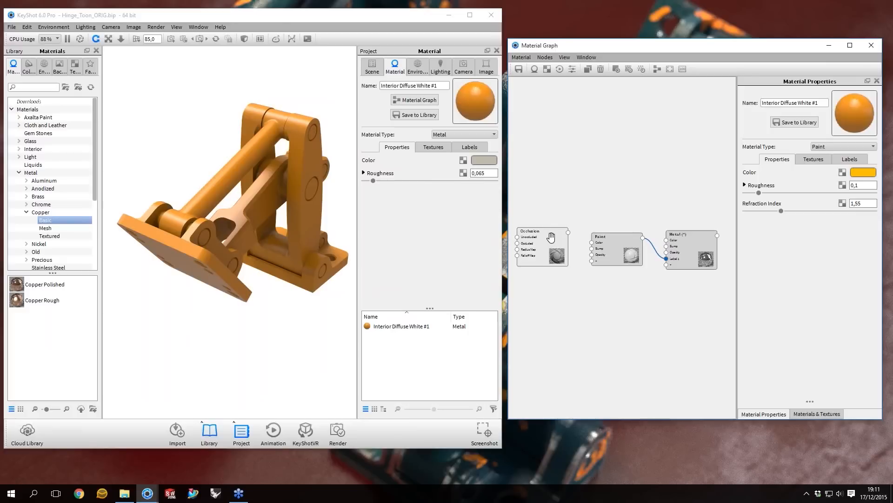
key(c)
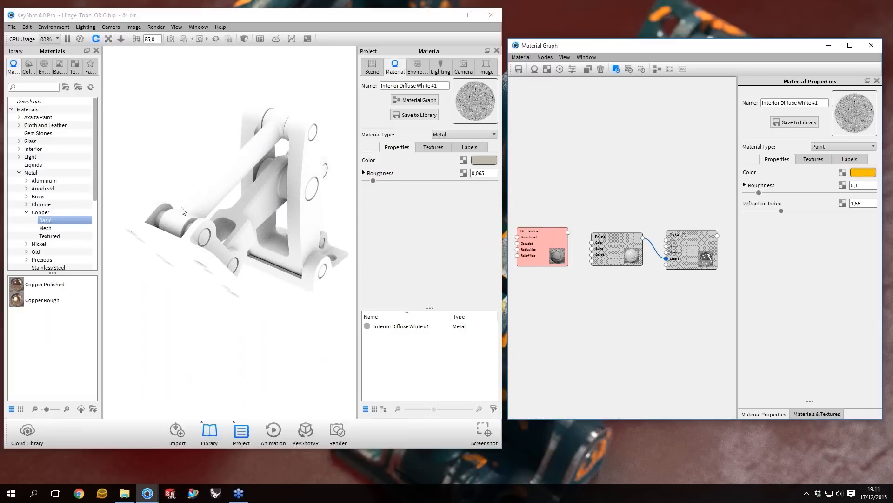
drag(181, 211, 238, 239)
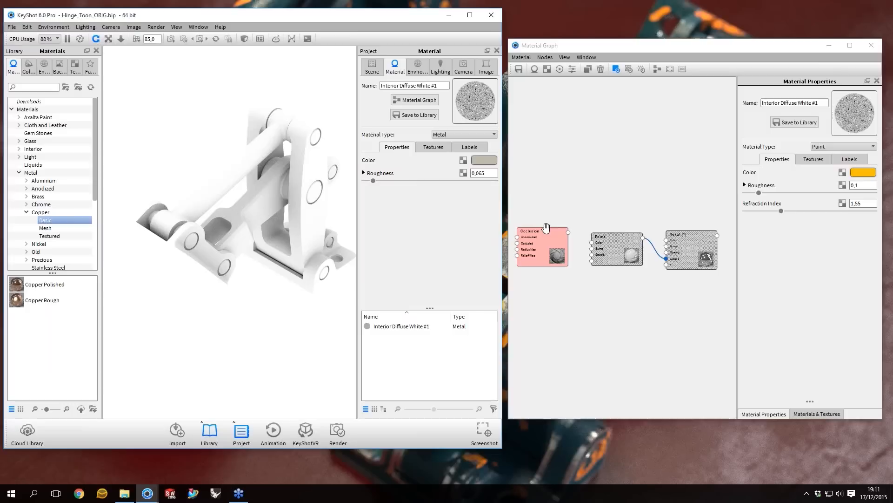
click(559, 237)
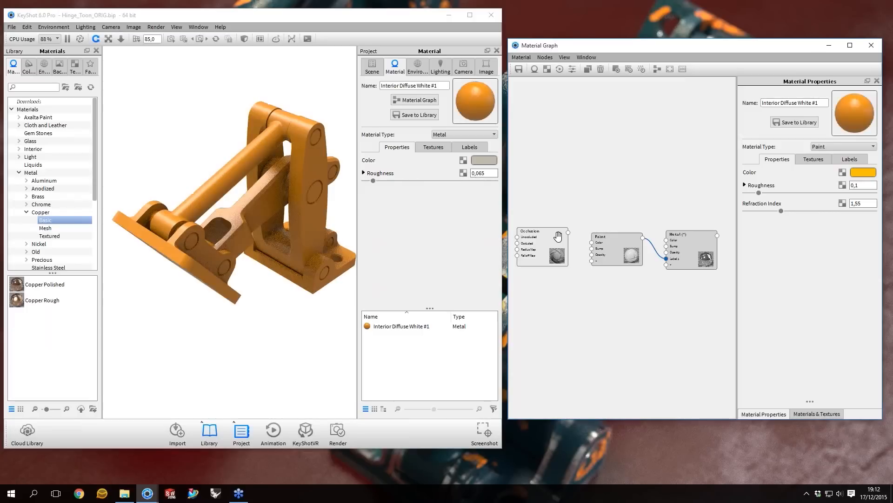
key(c)
key(c)
key(c)
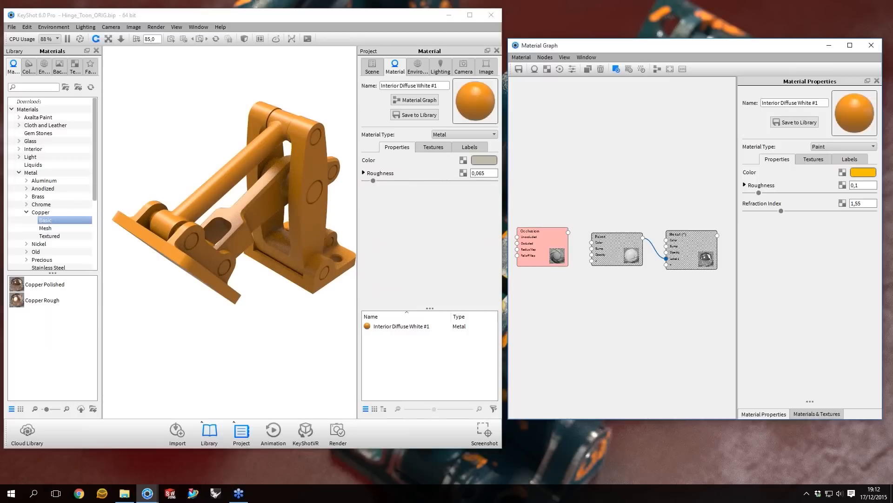
drag(551, 246, 555, 250)
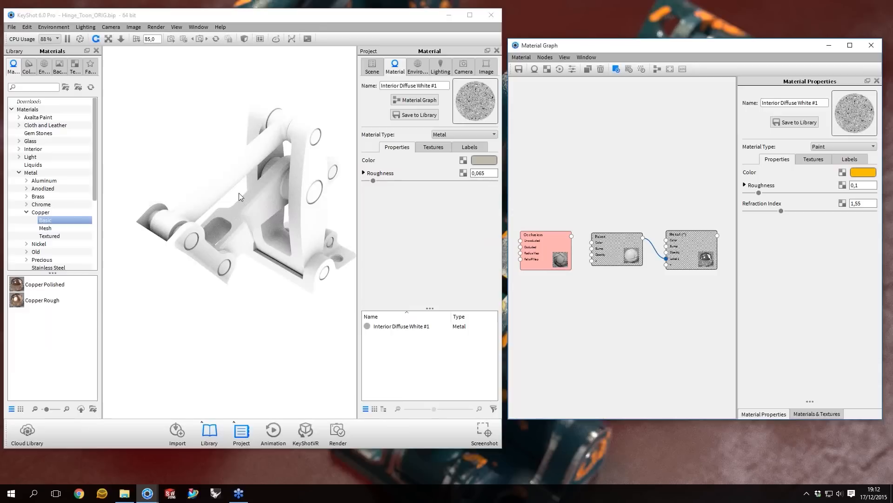
drag(239, 196, 275, 191)
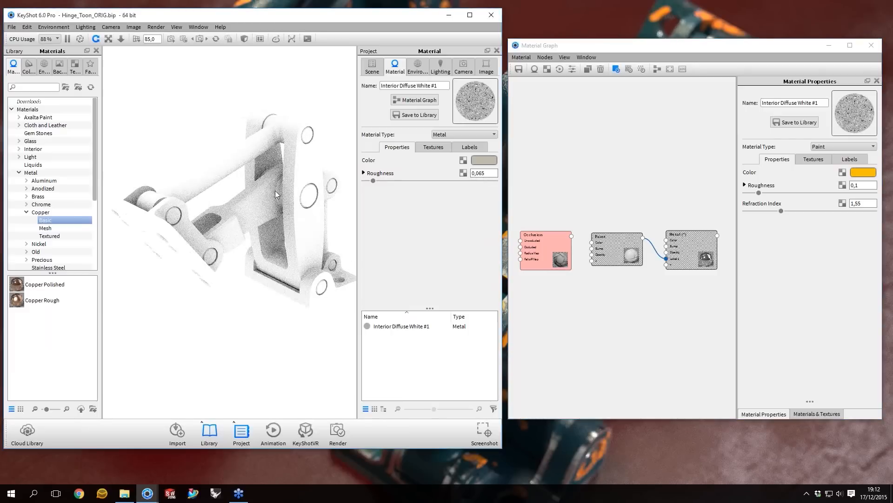
- In the Occlusion texture's properties, enable Inside with Fast off and set the radius to 0,001
click(557, 244)
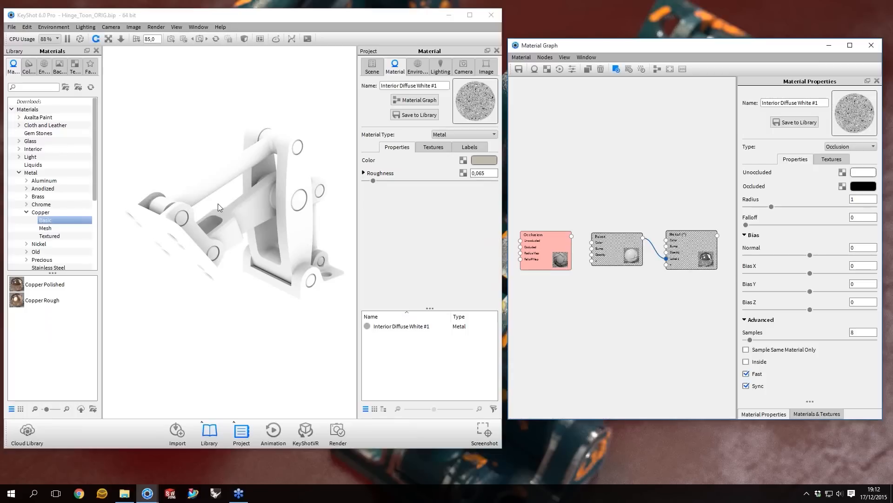
drag(217, 203, 272, 203)
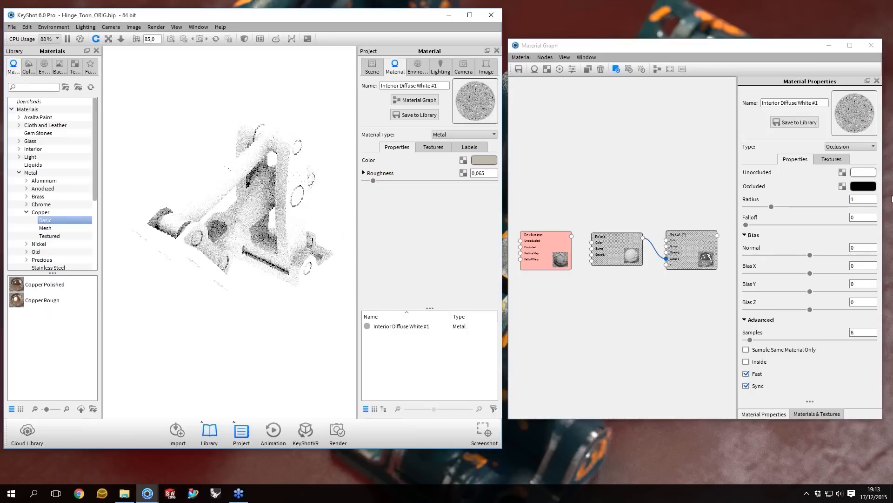
click(746, 362)
double_click(857, 199)
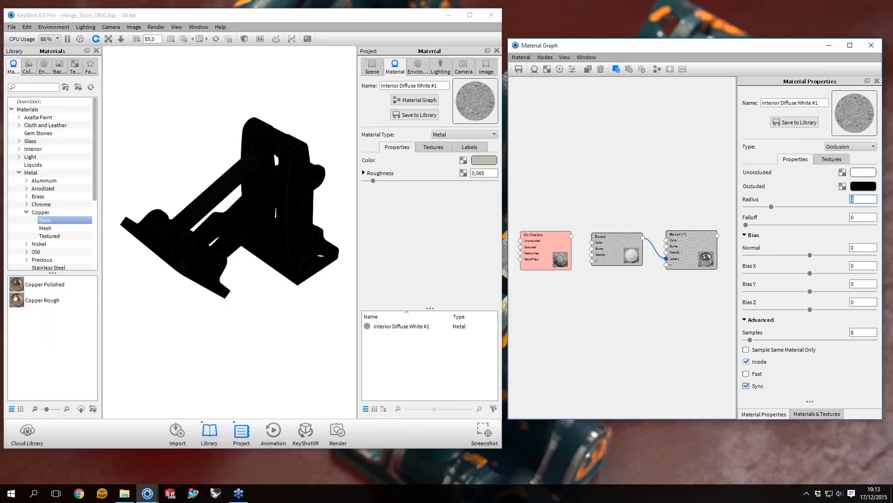
click(746, 361)
key(BackSpace)
text(0,001)
key(Return)
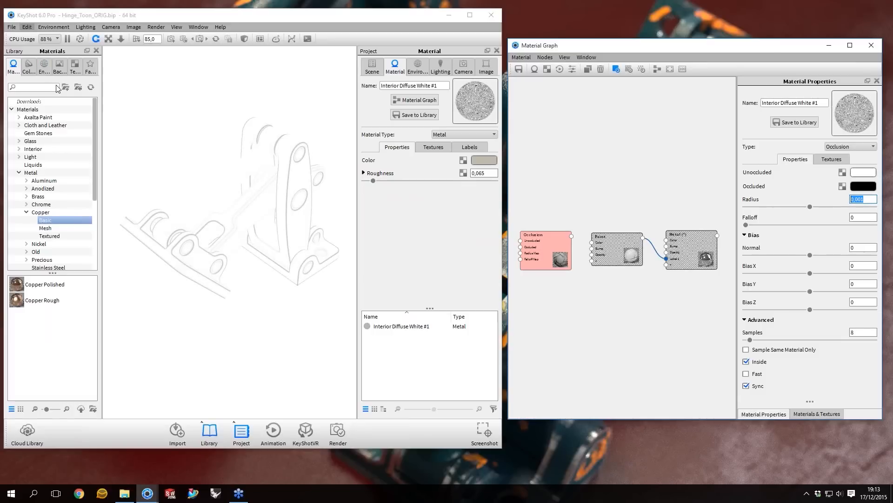
- Check which scene unit is set, leaving the choice as it is
click(27, 27)
mouse_move(56, 87)
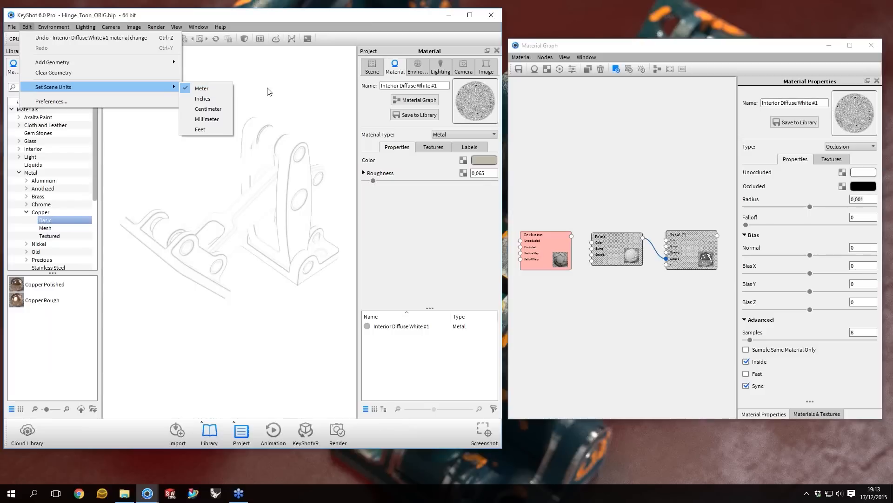
click(267, 92)
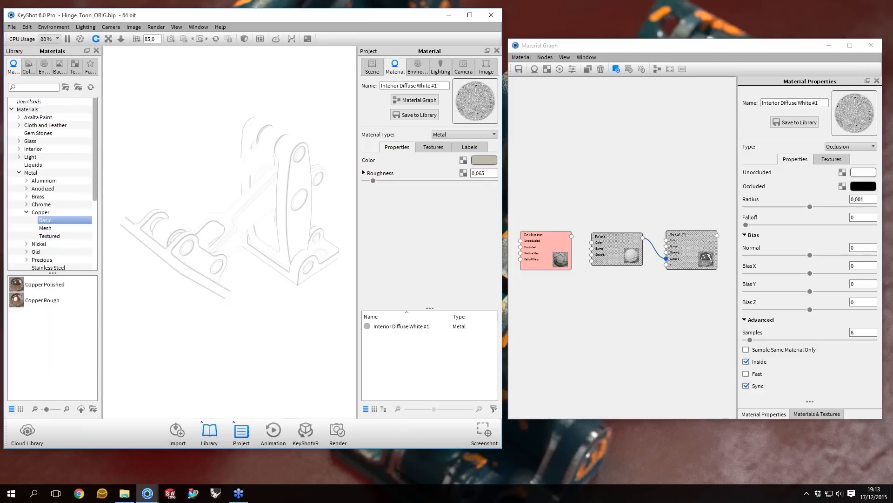
- Set the Occlusion texture's samples to 24 and move its node up, above the row of Paint and Metal nodes
drag(290, 181, 287, 150)
scroll(326, 208, up, 3)
scroll(280, 175, down, 4)
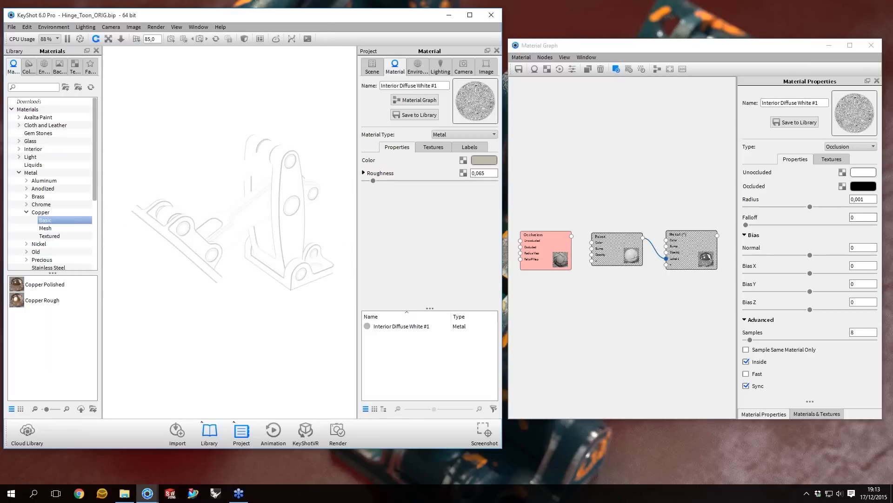
double_click(862, 332)
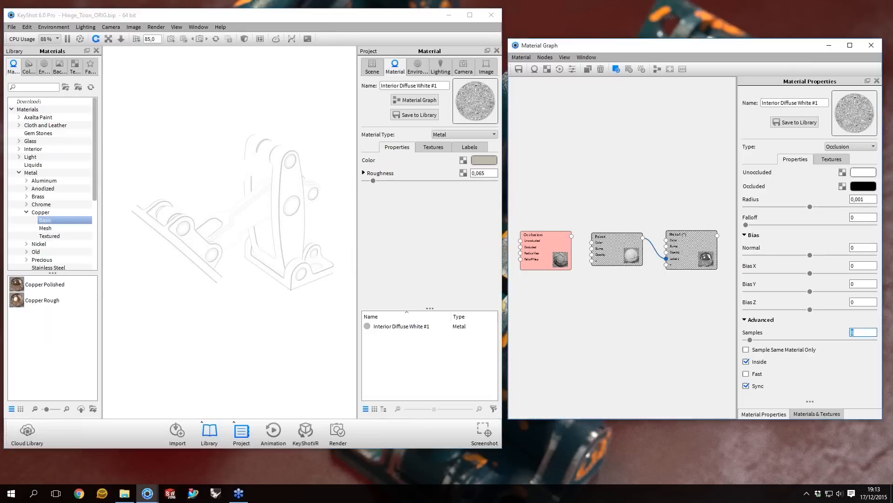
text(24)
key(Return)
drag(283, 187, 234, 238)
scroll(219, 295, up, 3)
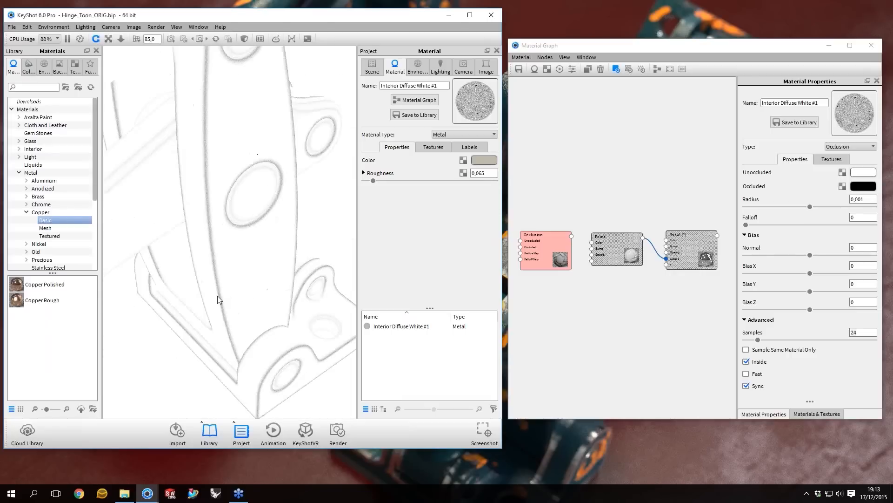
scroll(246, 222, down, 5)
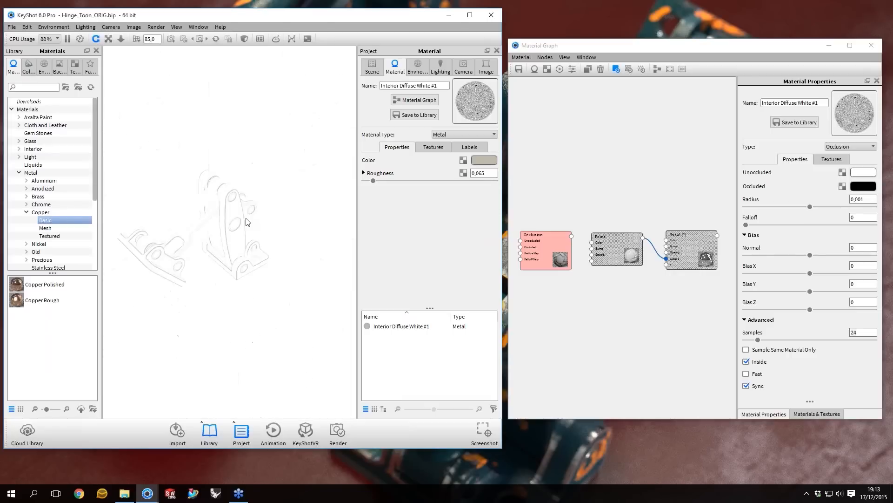
drag(247, 221, 269, 265)
scroll(284, 235, up, 3)
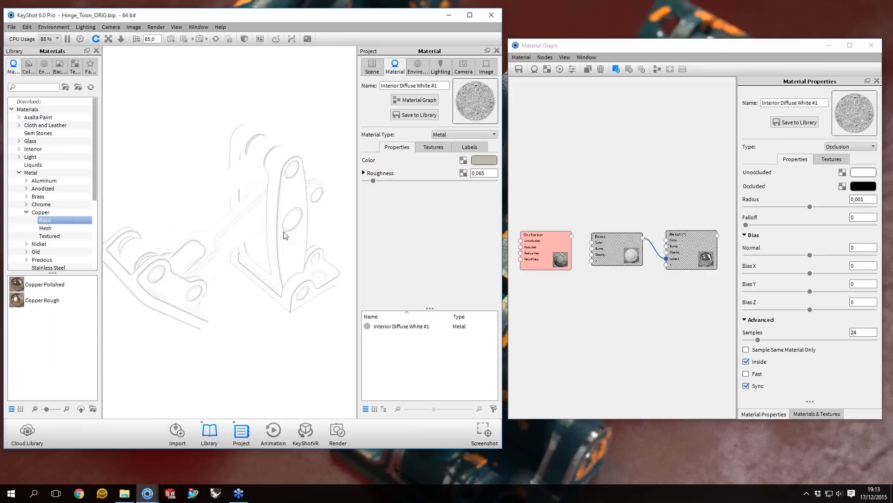
drag(285, 235, 269, 262)
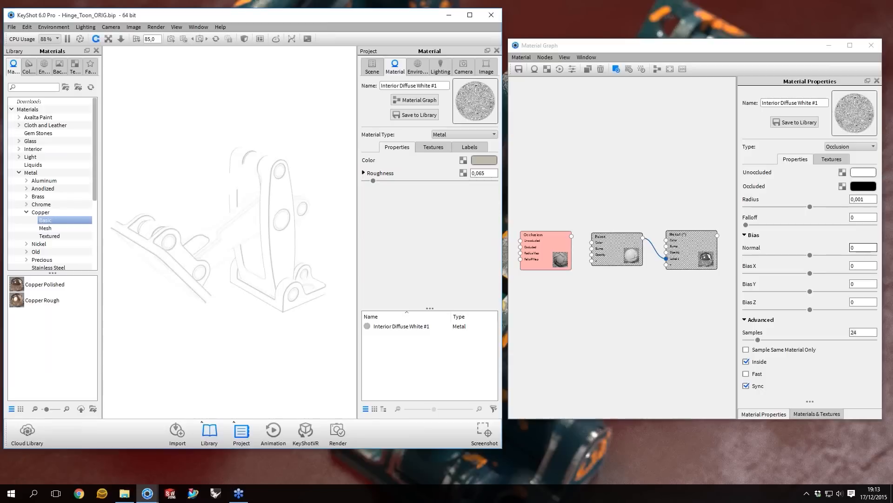
drag(554, 254, 558, 180)
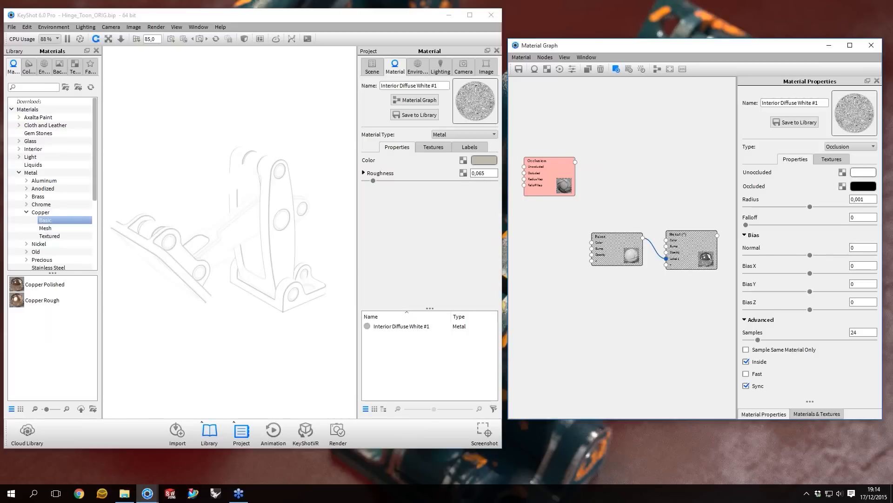
- Try normal bias values such as 1, 2 and 5 on the Occlusion texture, and set the bias back to 0
double_click(862, 248)
text(1)
key(Return)
text(2)
key(Return)
scroll(286, 211, up, 5)
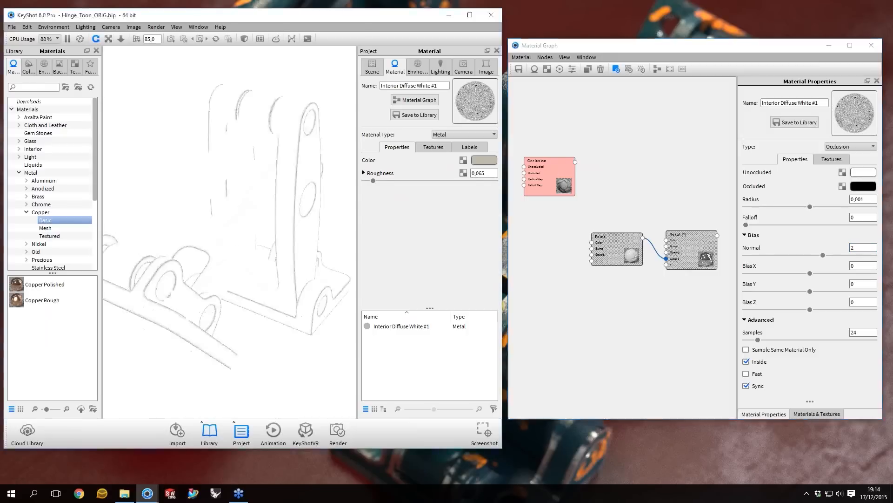
double_click(857, 247)
text(5)
key(Return)
text(1)
key(Return)
text(3)
key(Return)
text(0)
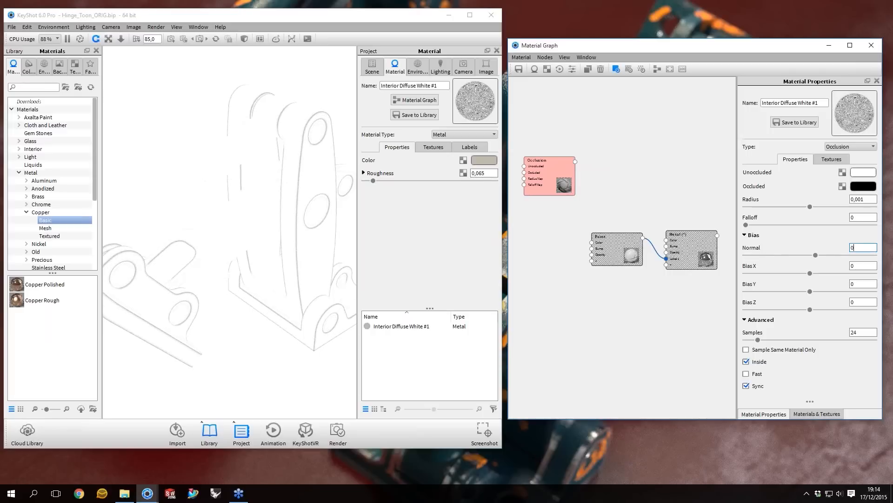
key(Return)
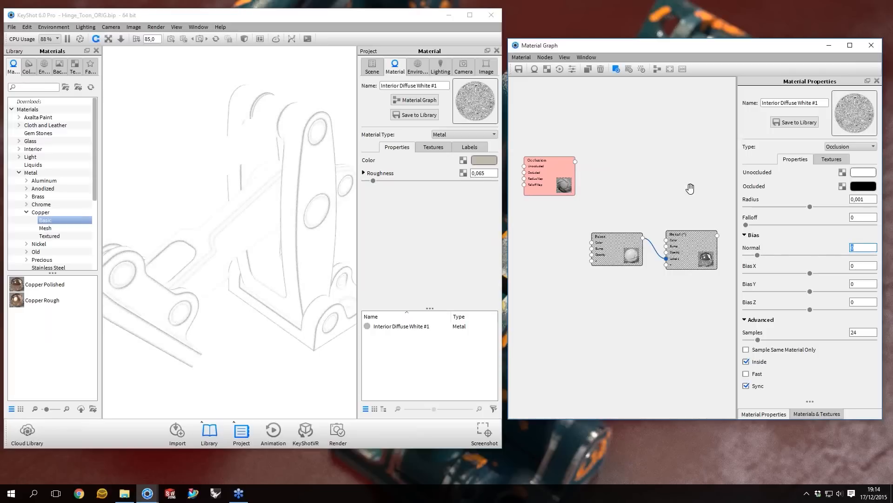
- Nudge the Occlusion node and compare the full painted material with the isolated Occlusion preview on the whole hinge
scroll(624, 206, up, 1)
drag(624, 207, 627, 240)
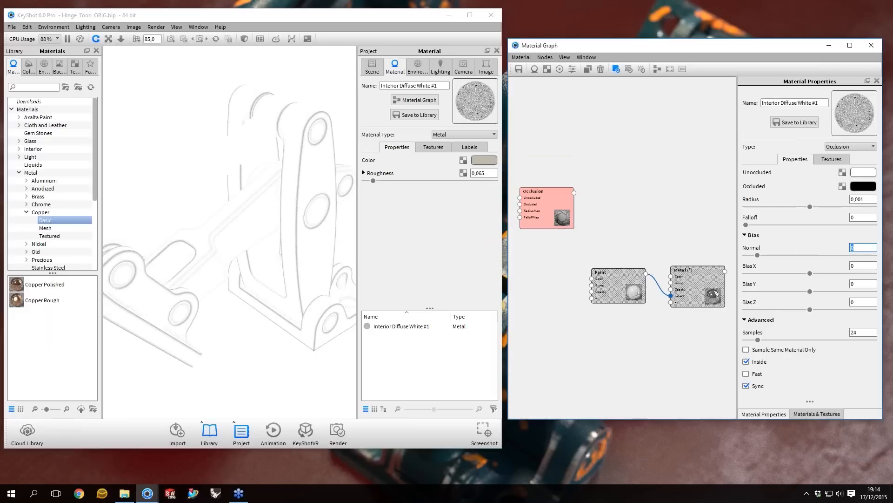
scroll(272, 254, down, 3)
drag(555, 208, 558, 206)
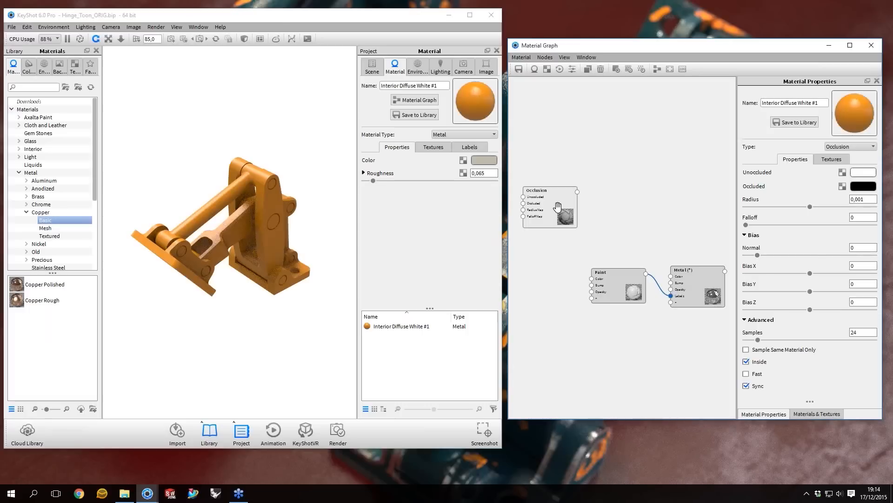
key(c)
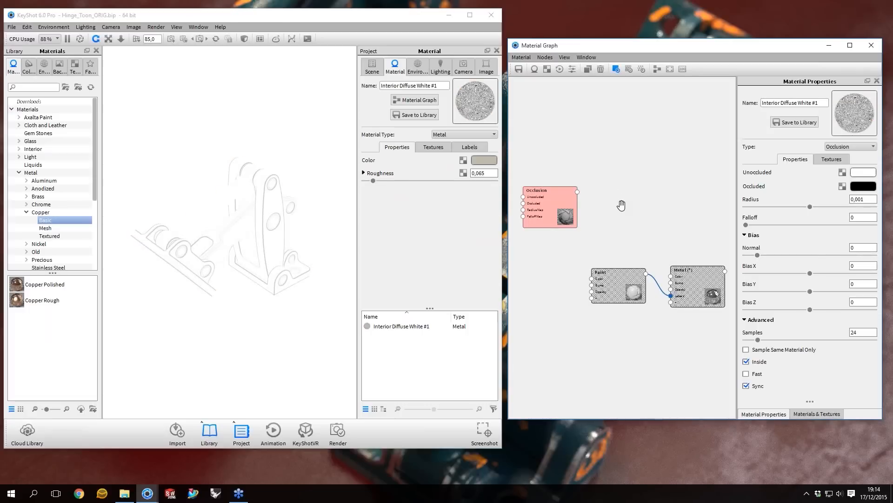
- Add a Color Adjust utility node and place it directly to the right of the Occlusion node
right_click(633, 197)
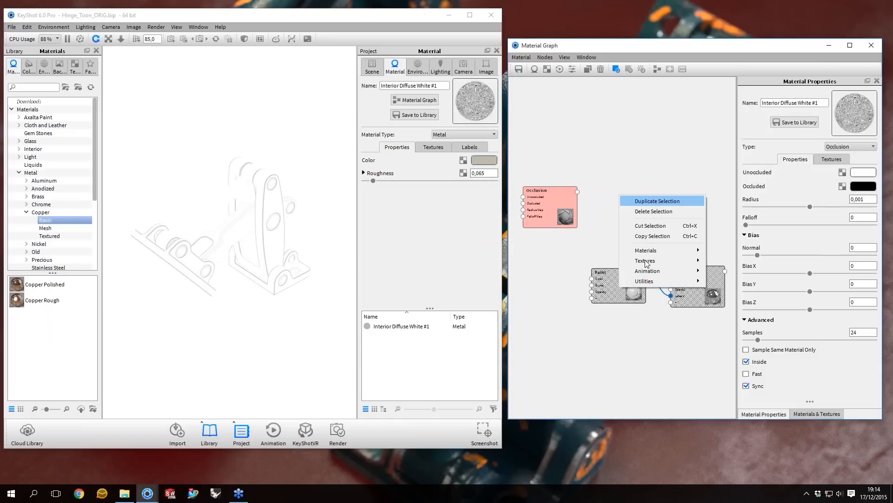
mouse_move(647, 261)
mouse_move(672, 284)
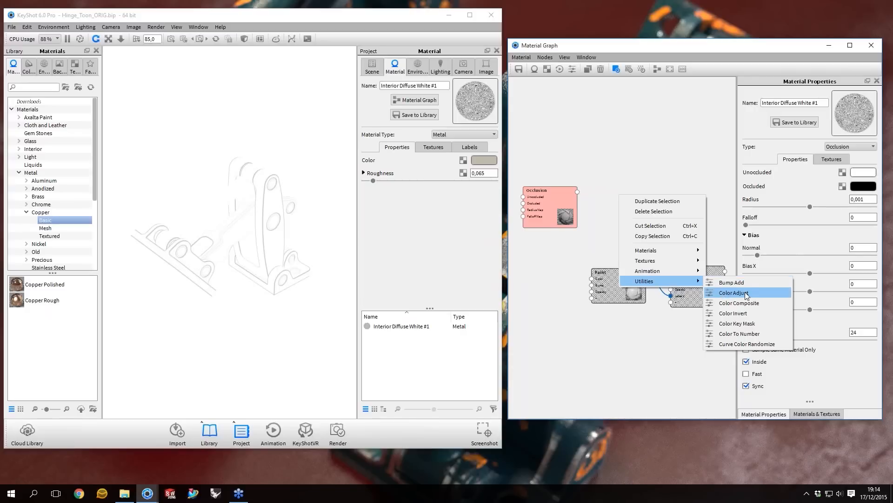
click(734, 293)
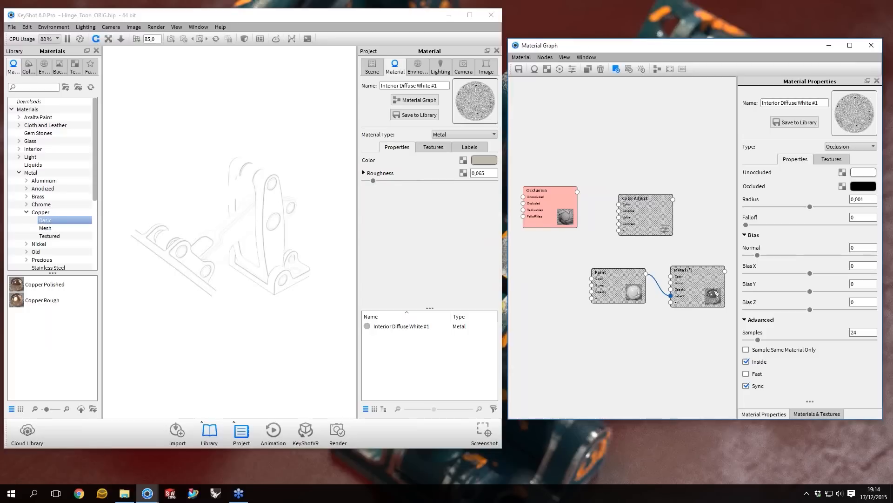
drag(646, 214, 634, 206)
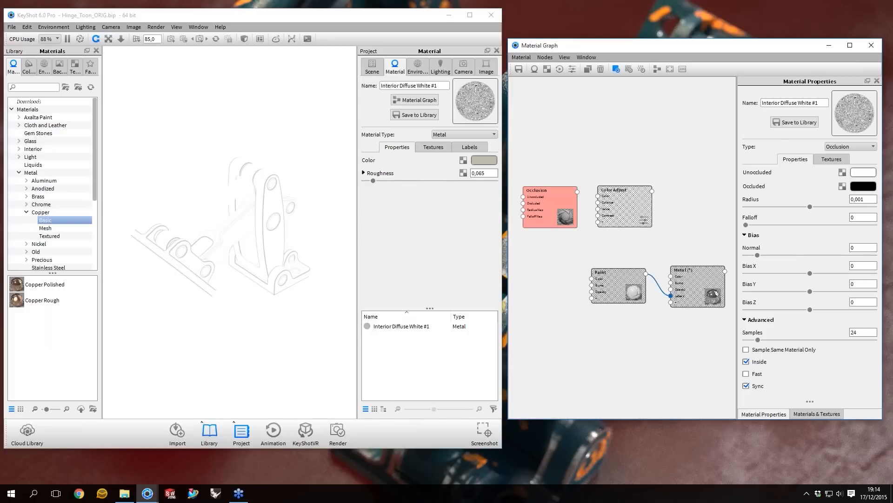
drag(624, 203, 631, 203)
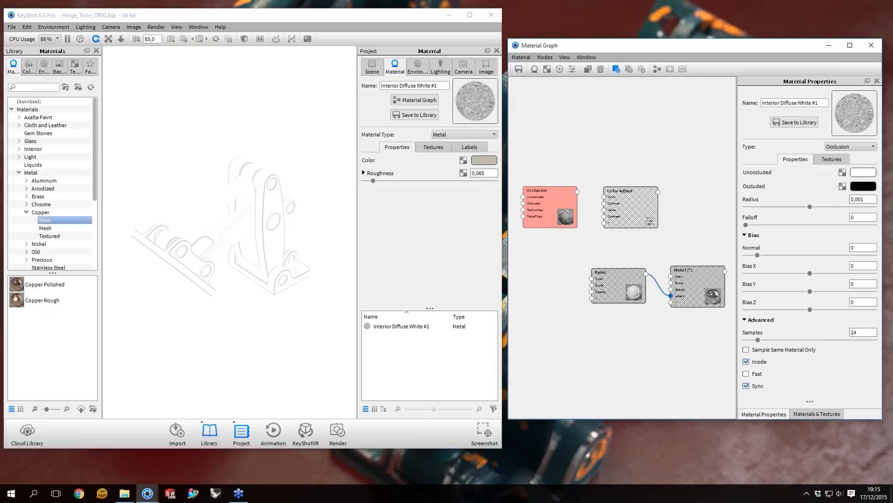
- Show the full material again and connect the Occlusion node's output to the Color input of the Color Adjust node
drag(550, 207, 544, 209)
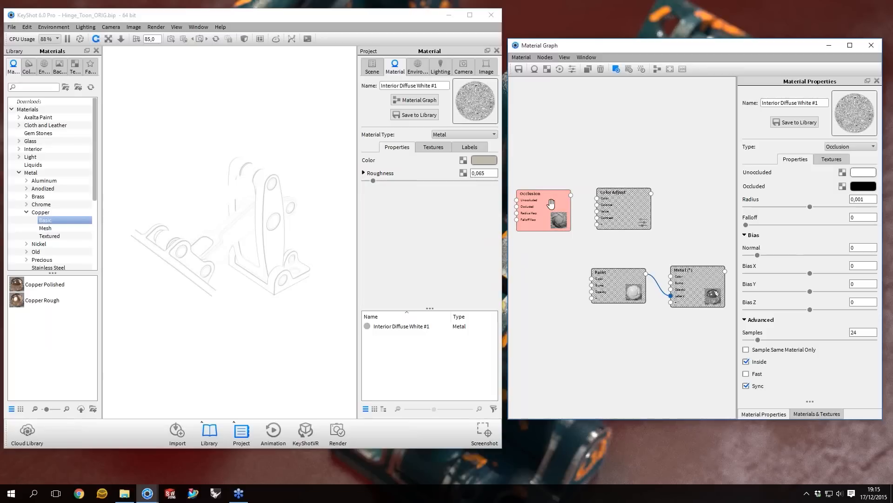
drag(554, 204, 557, 205)
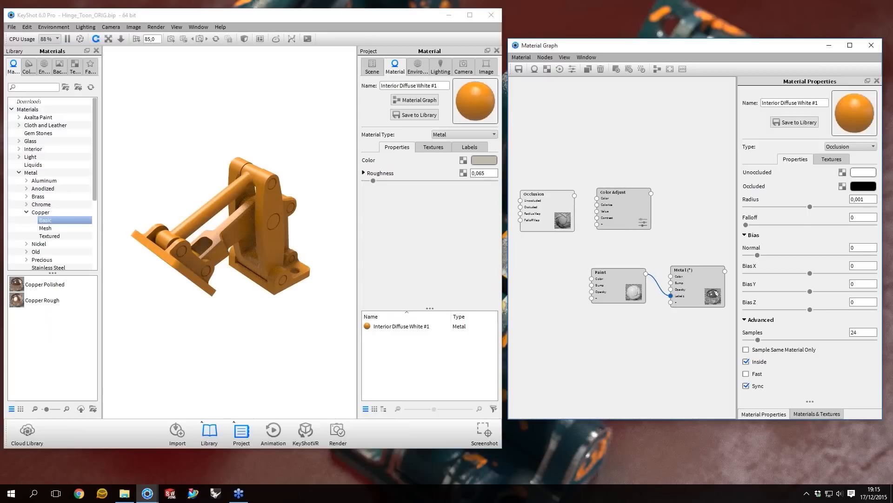
drag(577, 198, 599, 208)
drag(605, 201, 602, 199)
click(584, 196)
key(Delete)
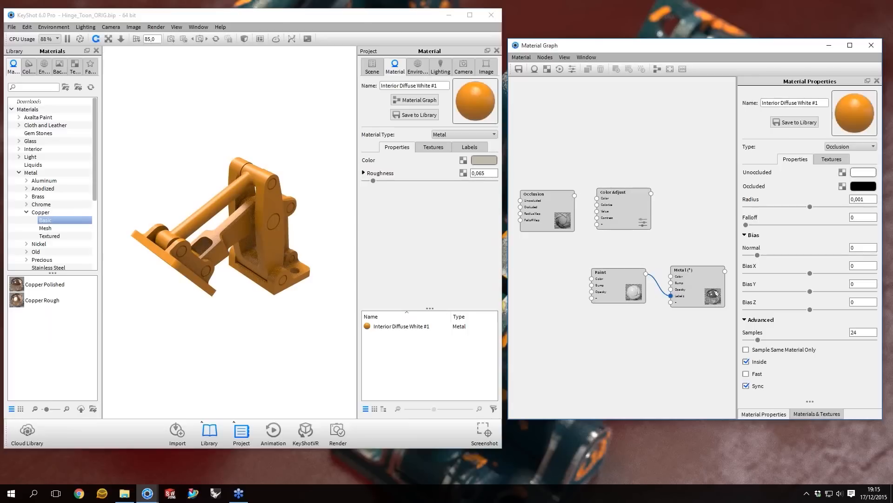
drag(627, 208, 628, 208)
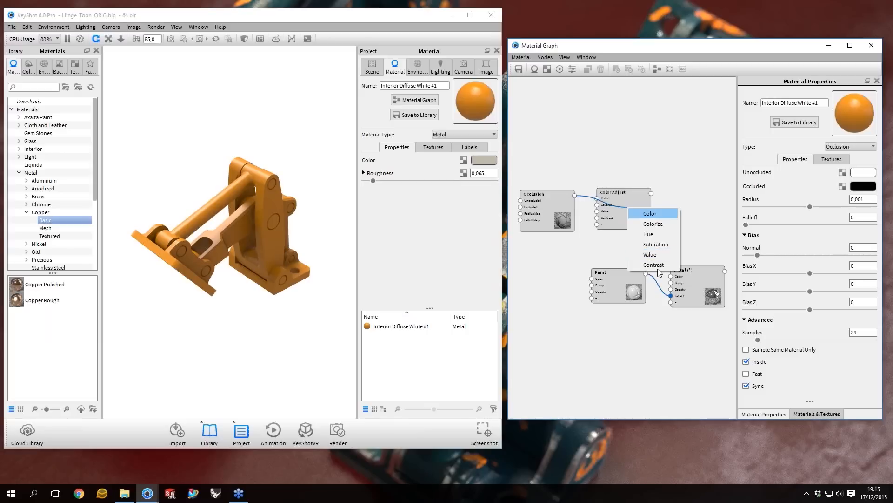
click(650, 214)
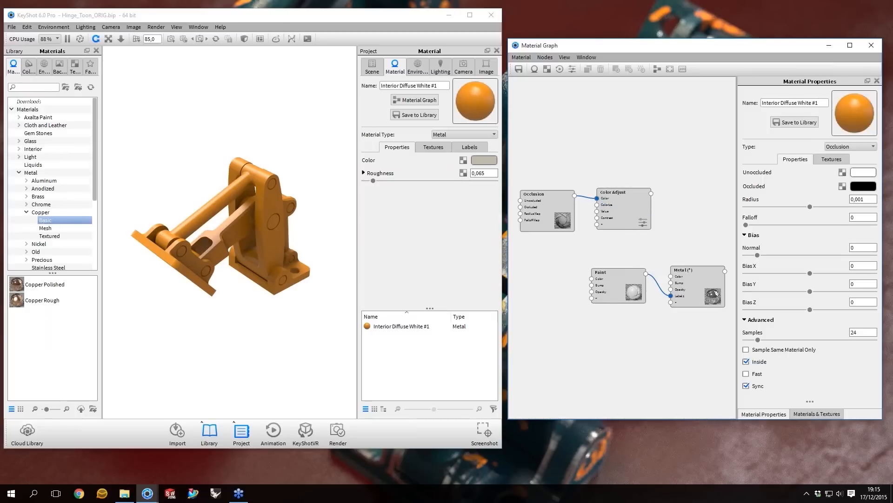
- Preview the Color Adjust node in isolation on the hinge
click(626, 214)
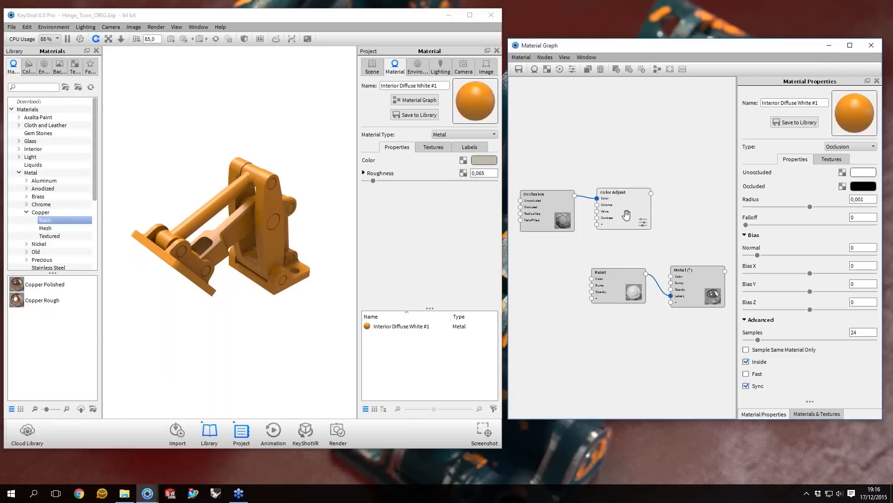
drag(626, 215, 625, 218)
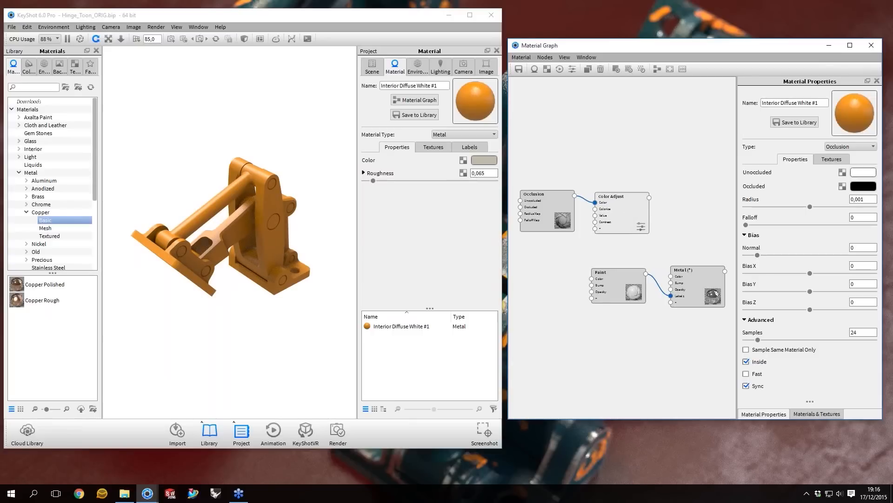
key(c)
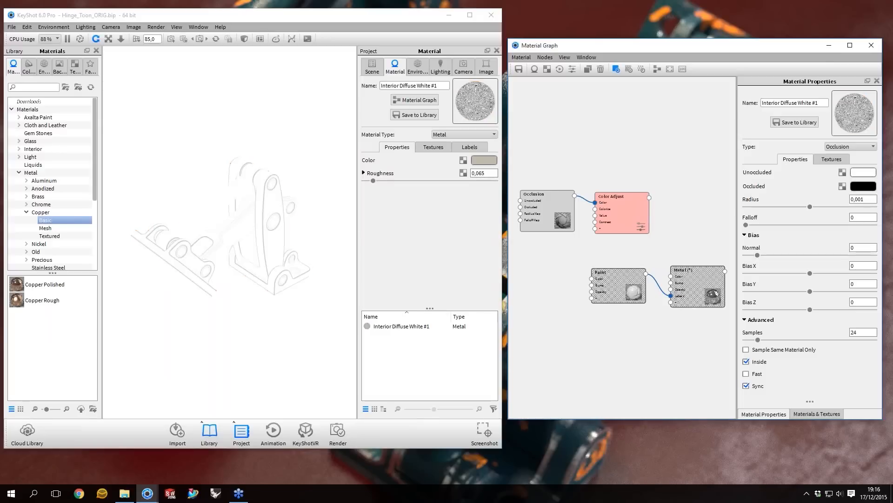
- Move the Occlusion and Color Adjust nodes to the left of Paint so that all nodes line up in one row
drag(619, 221, 617, 219)
drag(547, 209, 520, 222)
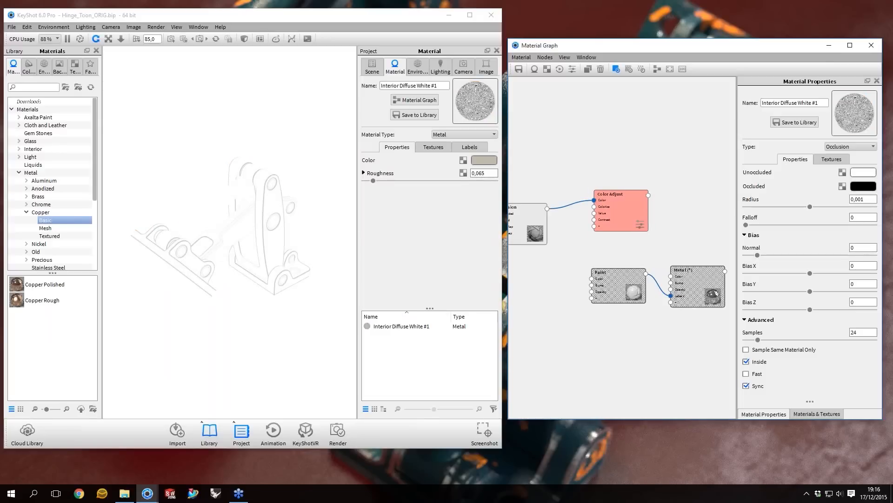
drag(618, 219, 599, 231)
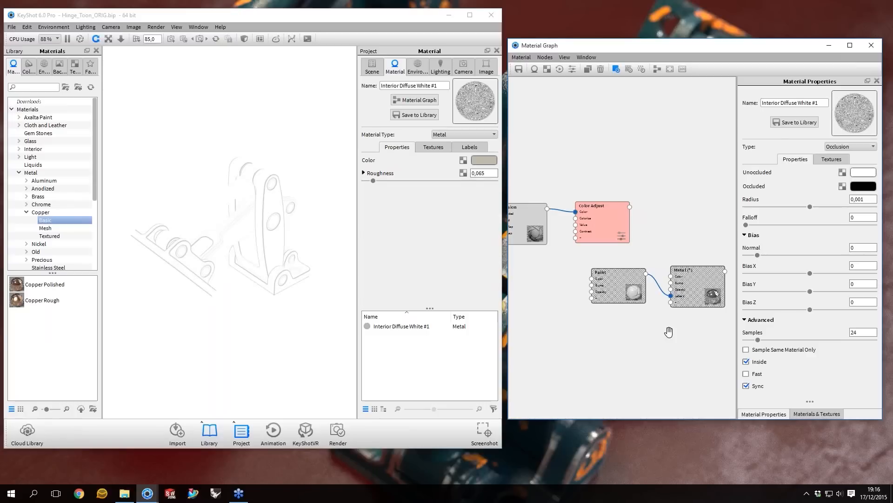
scroll(623, 269, up, 1)
scroll(624, 269, down, 3)
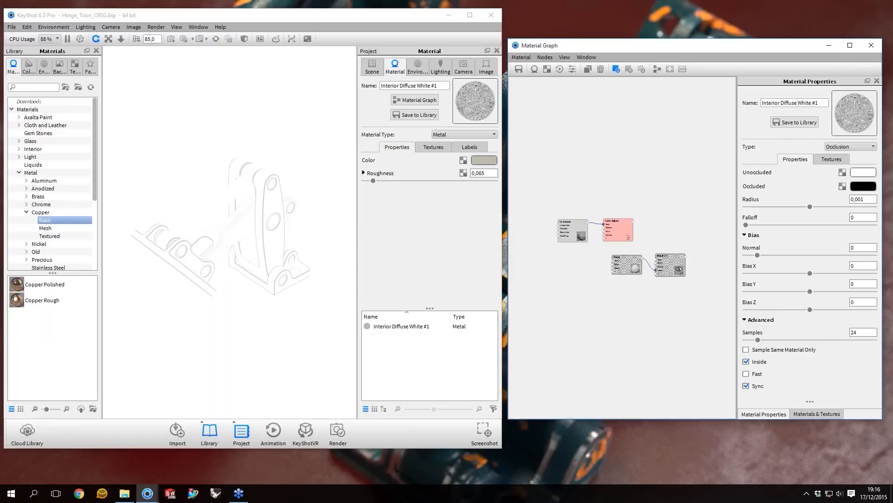
drag(614, 228, 575, 242)
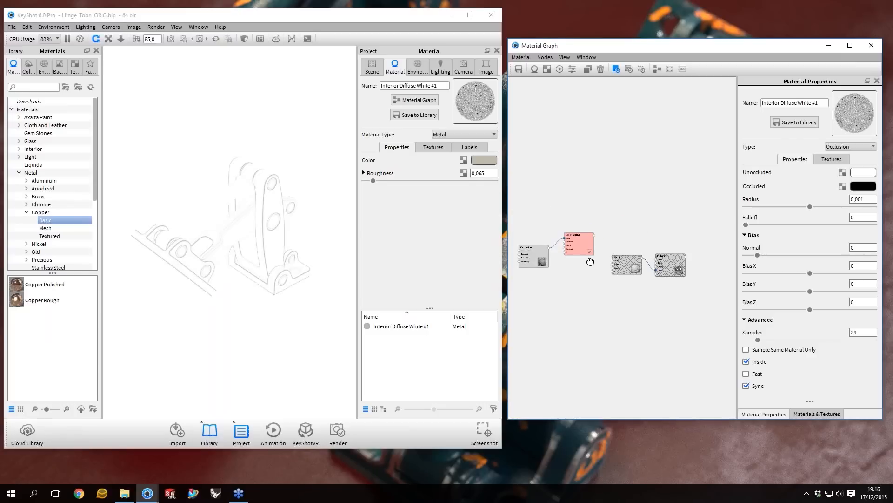
scroll(608, 268, up, 1)
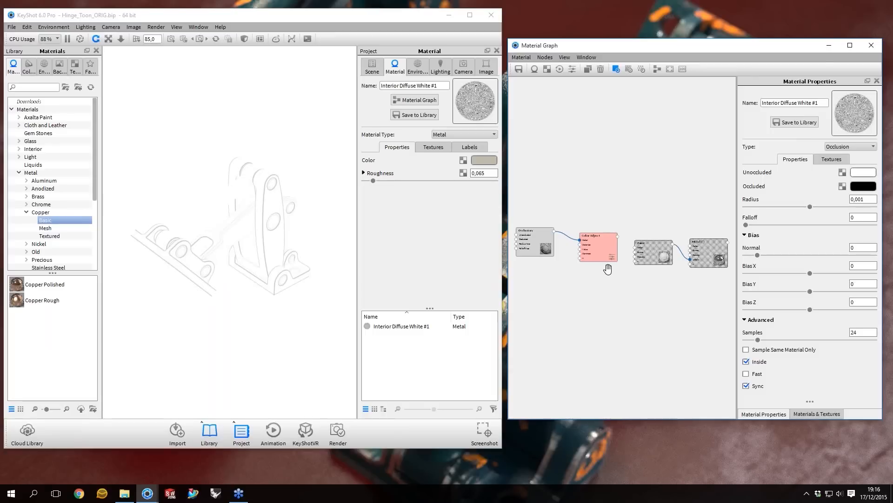
scroll(613, 276, down, 1)
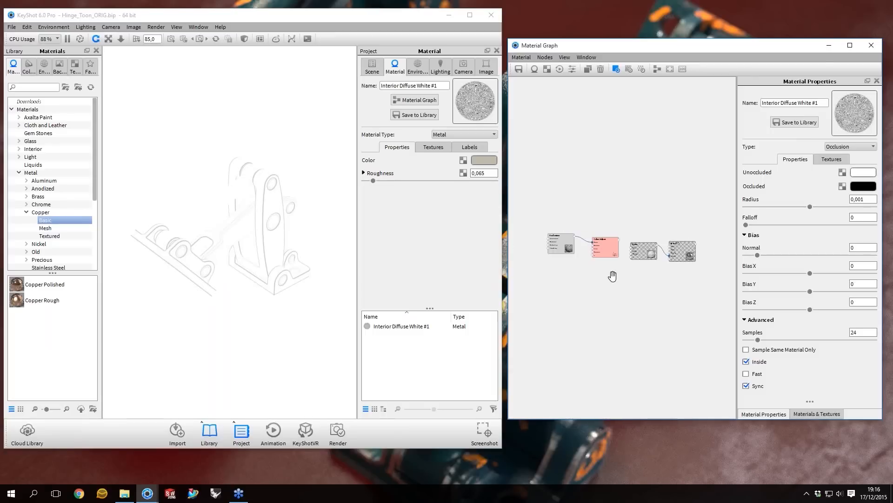
scroll(612, 276, up, 4)
scroll(630, 152, down, 2)
scroll(679, 135, up, 2)
drag(582, 243, 581, 252)
scroll(624, 246, up, 1)
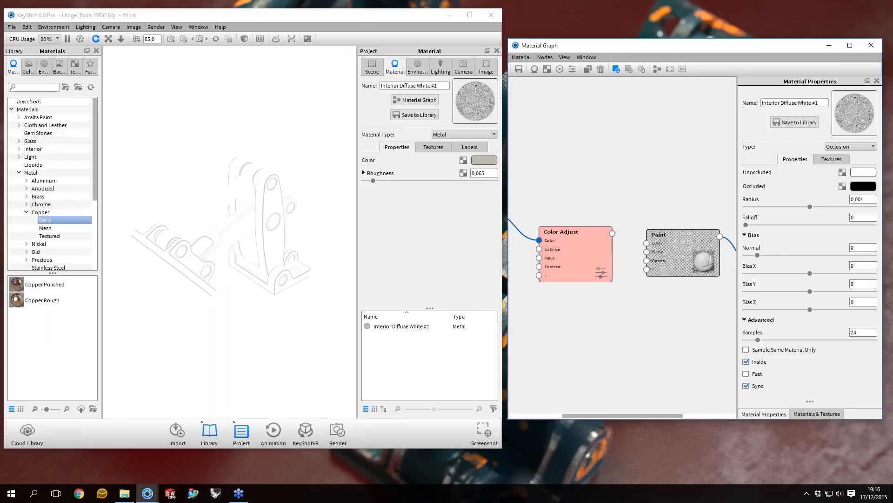
- Set the Color Adjust node's contrast to 5 and inspect the edge mask on the hinge from different angles
click(588, 254)
click(853, 254)
double_click(852, 254)
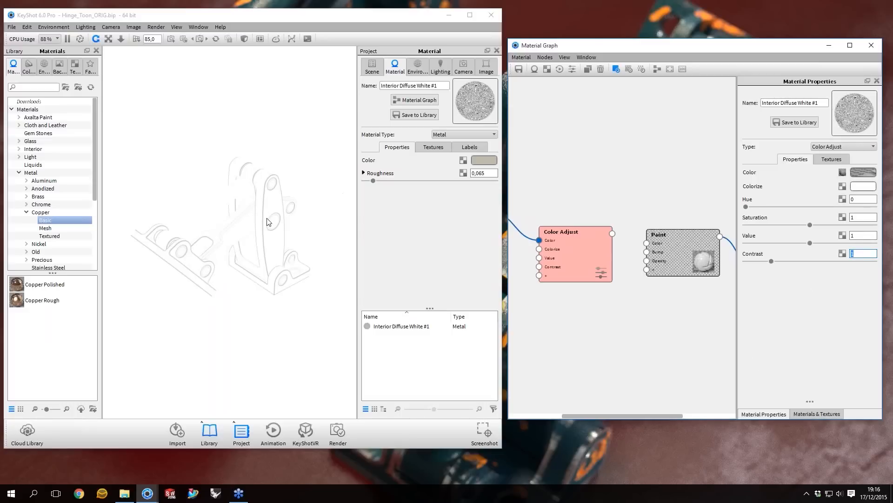
scroll(269, 222, up, 3)
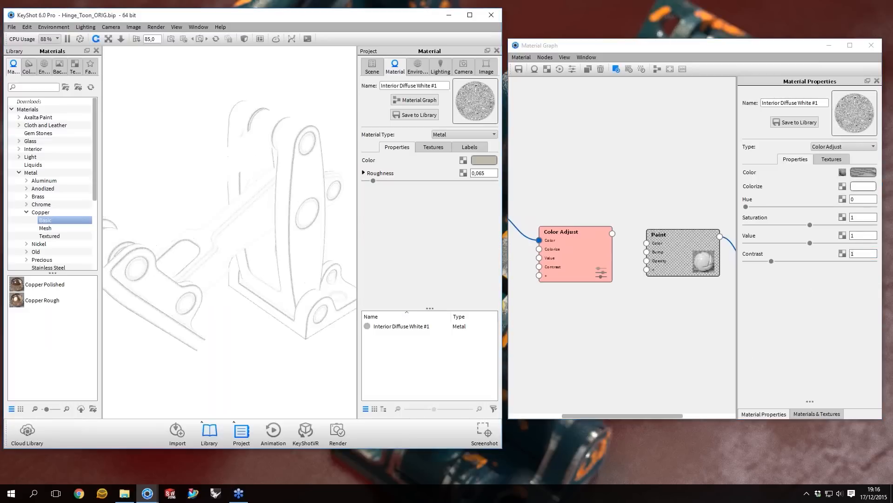
double_click(857, 253)
text(5)
key(Return)
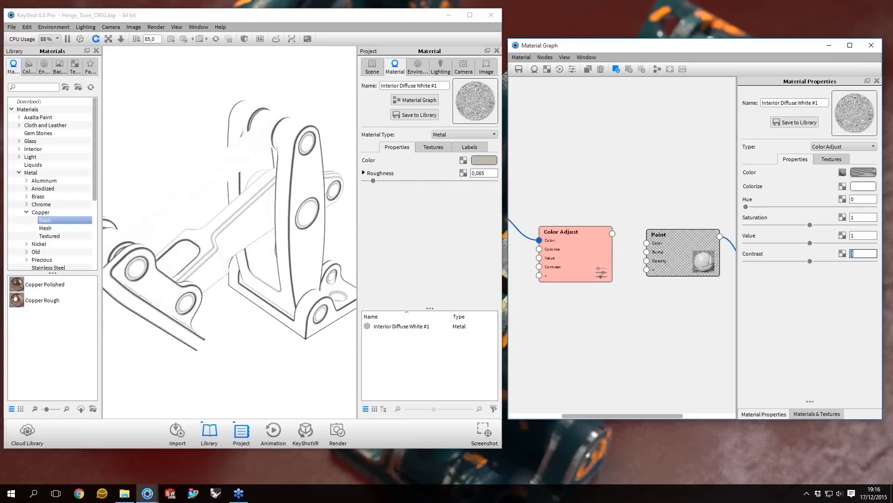
drag(276, 282, 309, 125)
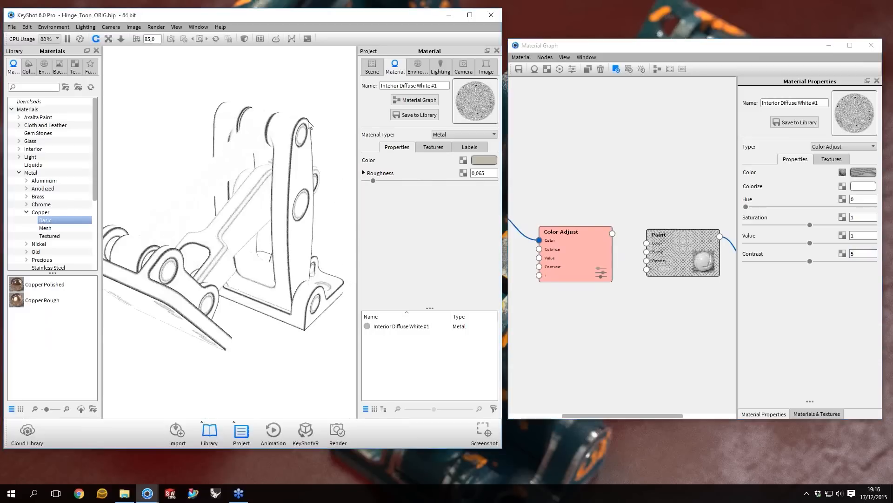
drag(315, 253, 276, 122)
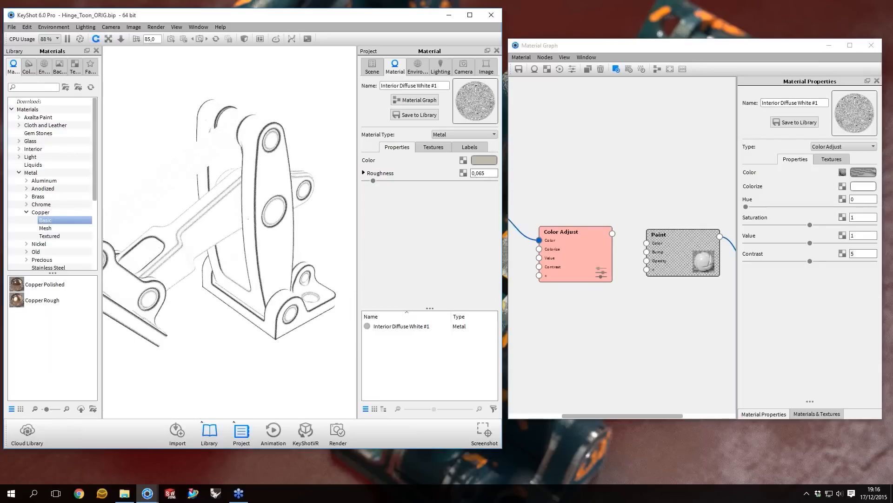
- Set the Color Adjust node's contrast to 10 and check the edge mask on the whole hinge
double_click(859, 254)
text(10)
key(Return)
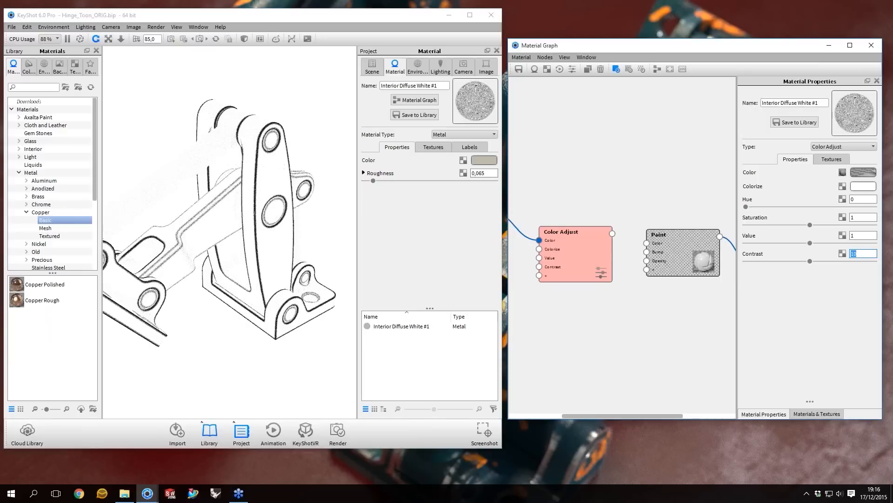
text(10)
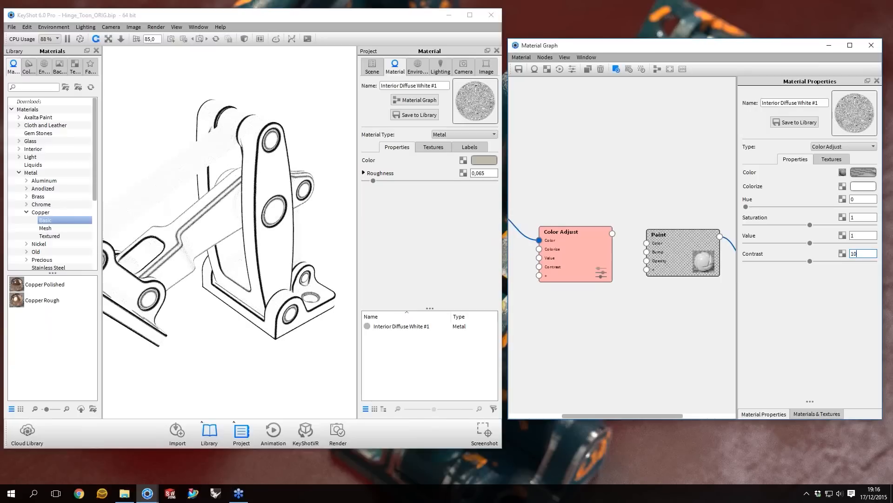
key(Return)
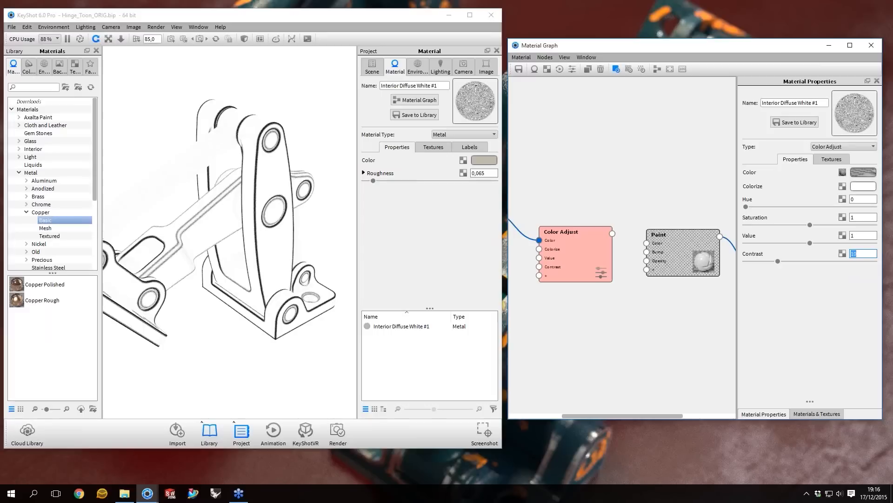
click(859, 254)
scroll(620, 243, up, 1)
scroll(621, 248, down, 4)
scroll(156, 251, down, 2)
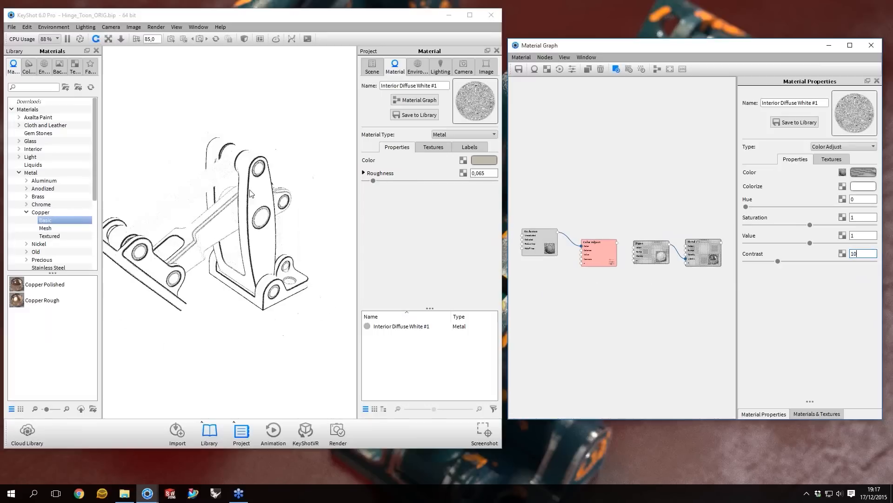
drag(153, 255, 326, 260)
- End the isolated Color Adjust preview and connect the node's output to the Opacity input of the Paint node
click(599, 253)
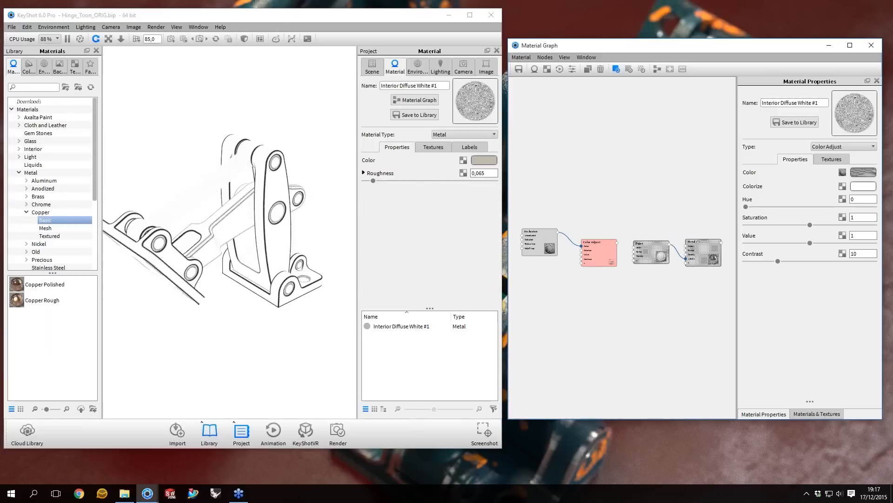
click(662, 273)
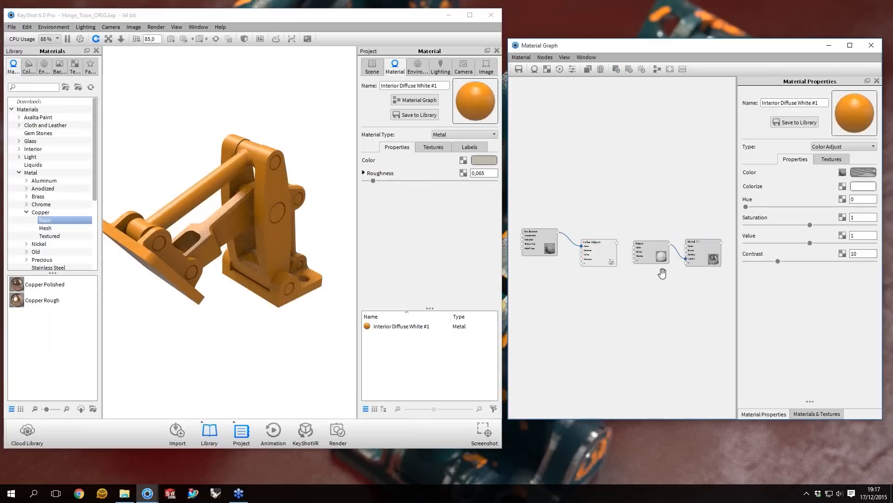
scroll(652, 260, up, 2)
scroll(642, 245, up, 2)
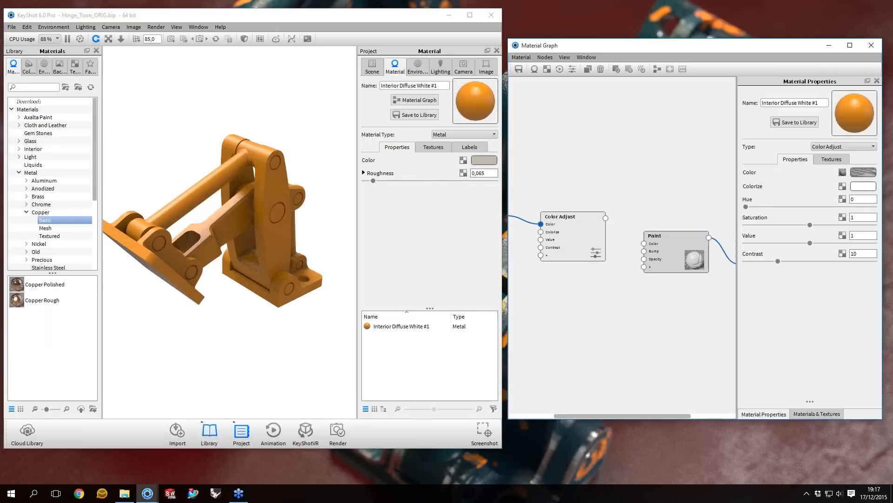
scroll(627, 221, up, 1)
scroll(626, 221, down, 2)
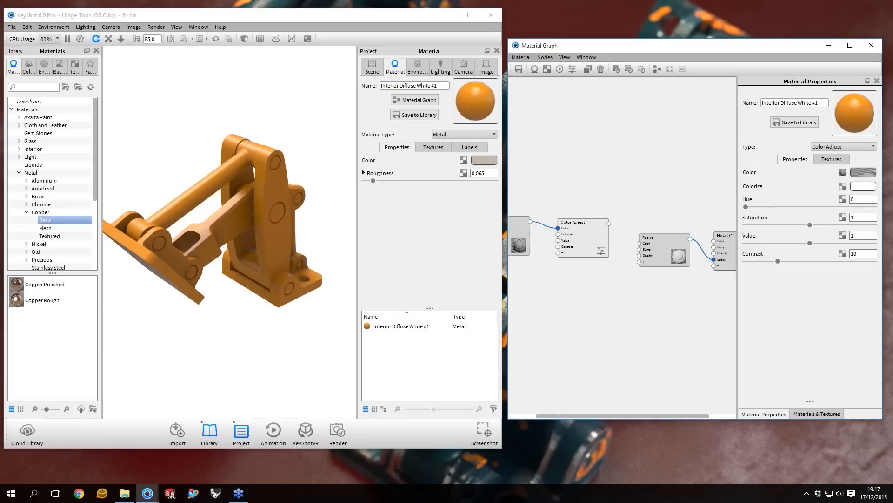
drag(609, 223, 674, 253)
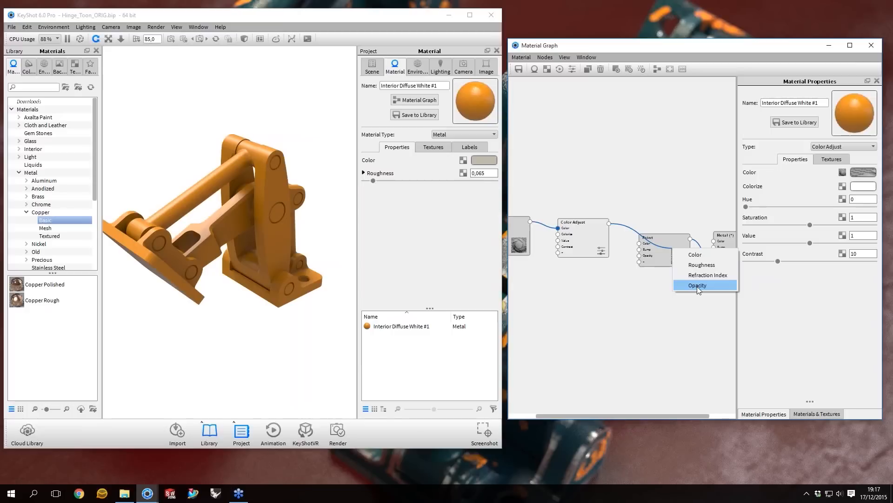
click(697, 285)
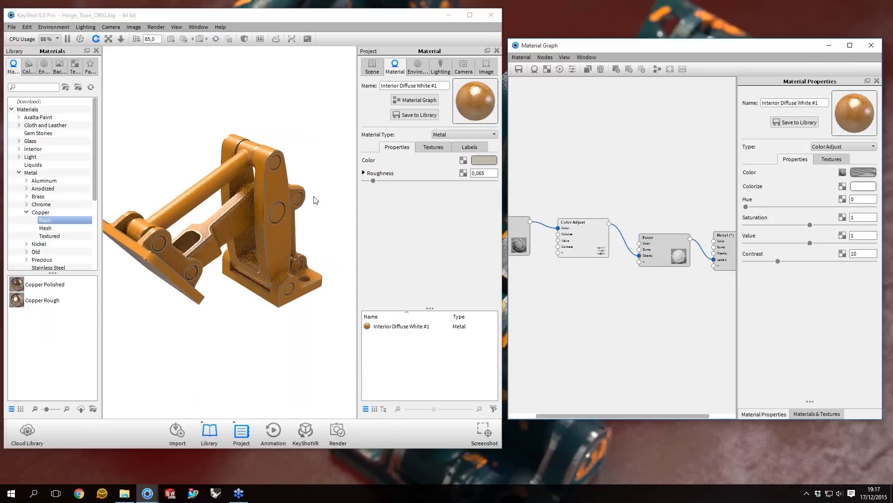
- Examine the exposed metal along the edges of the painted hinge from several angles and distances
drag(245, 235, 289, 215)
scroll(289, 215, up, 3)
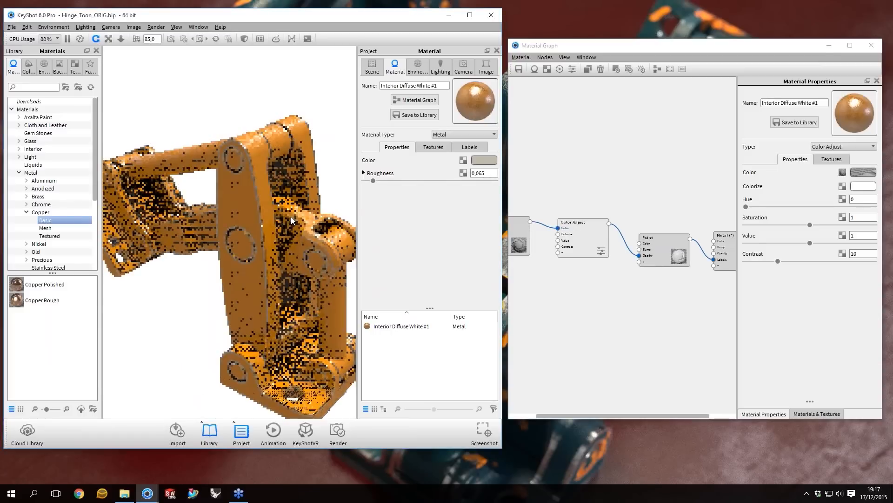
scroll(302, 211, down, 3)
drag(302, 211, 275, 235)
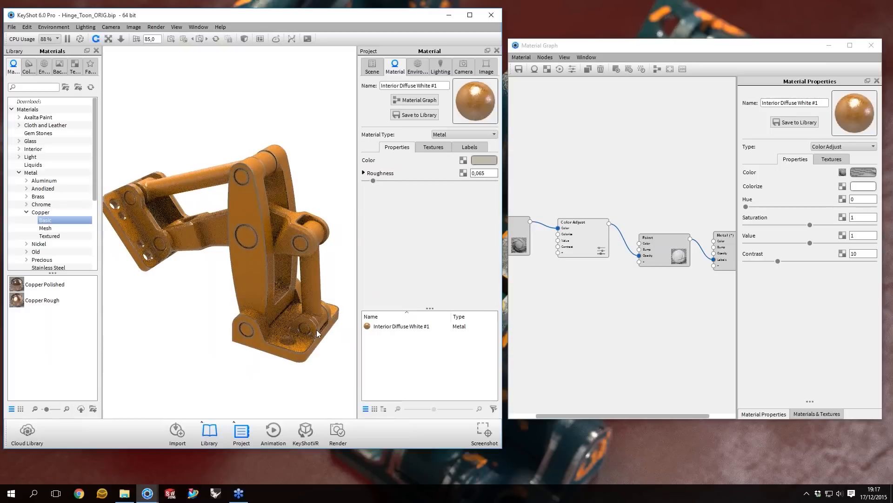
drag(316, 329, 171, 216)
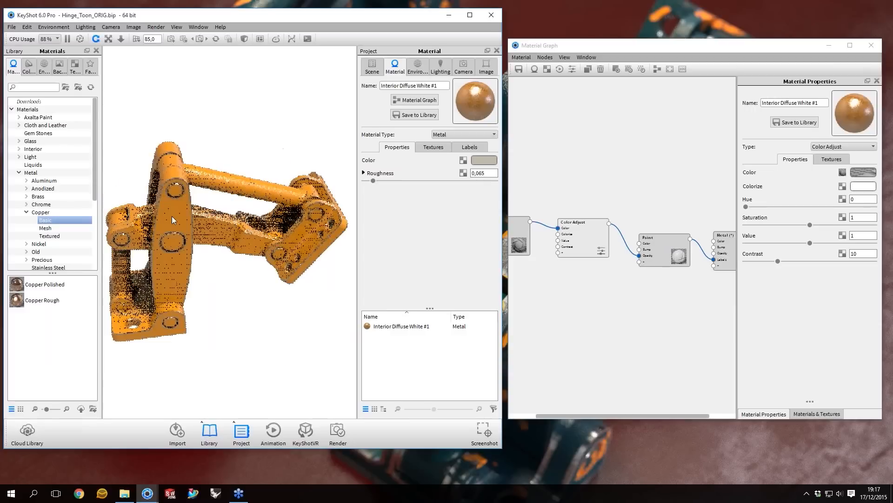
drag(173, 246, 258, 150)
scroll(298, 163, up, 3)
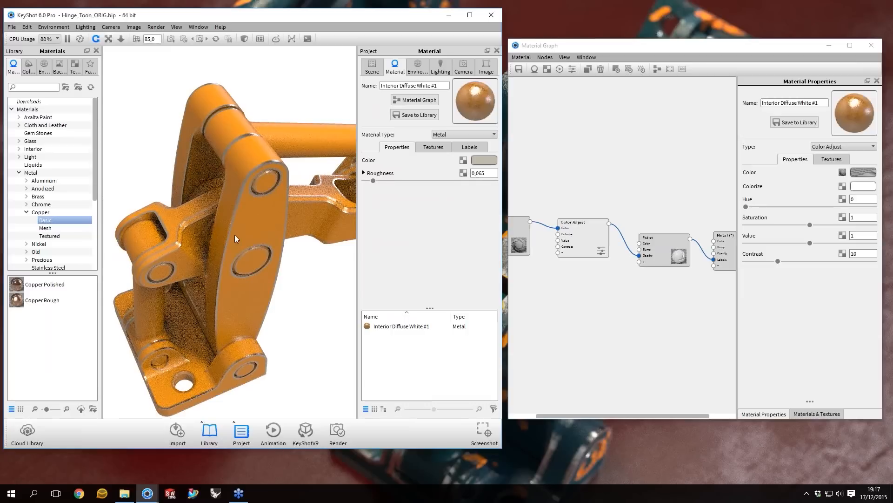
drag(235, 234, 283, 216)
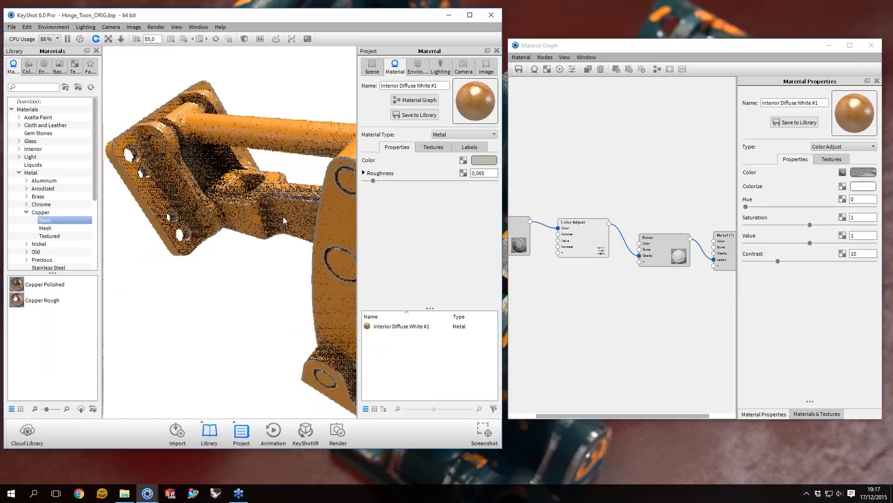
- Check the worn orange paint on the complete hinge from another angle
scroll(283, 217, down, 2)
scroll(285, 214, down, 3)
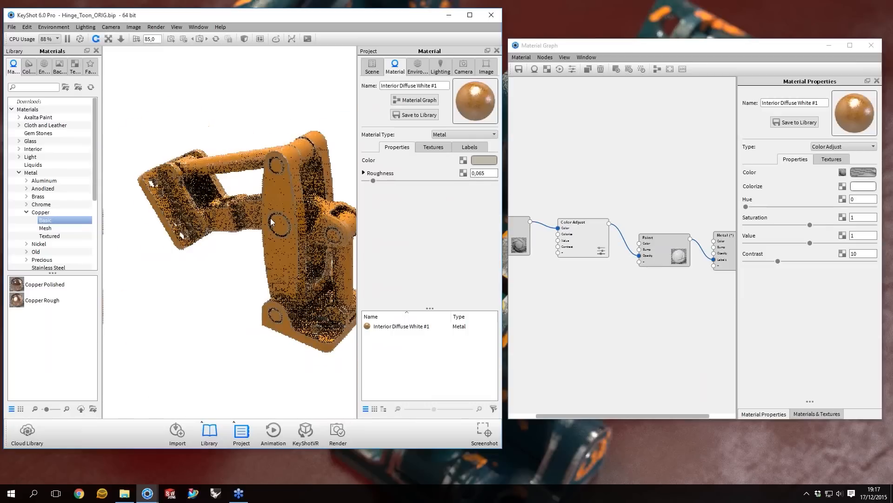
drag(270, 218, 294, 225)
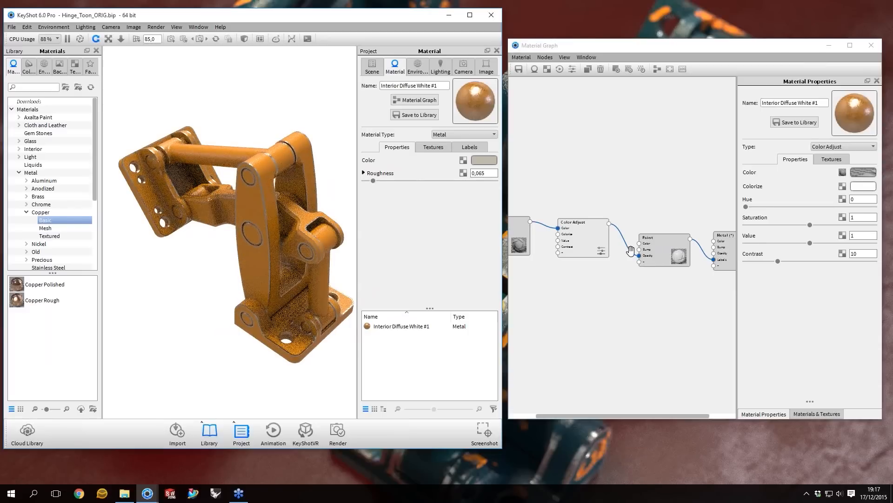
- Scatter the Occlusion, Color Adjust, Paint and Metal nodes loosely around the graph's work area
scroll(628, 279, down, 3)
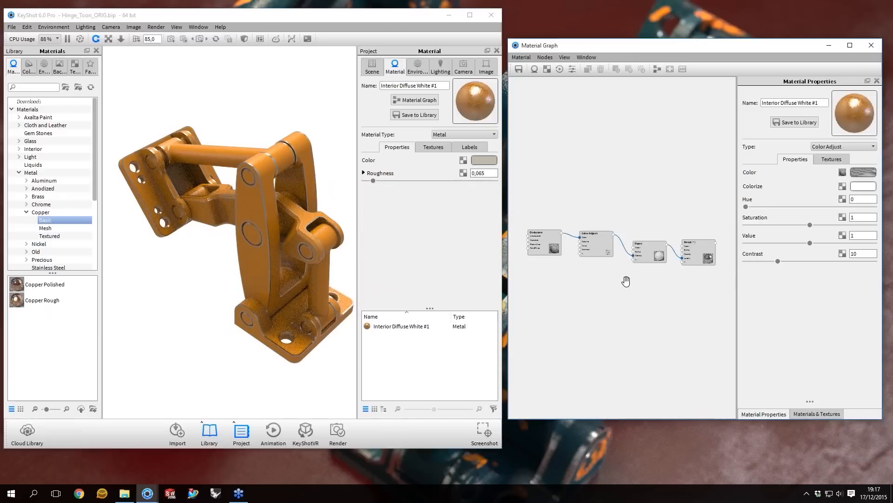
scroll(617, 260, up, 2)
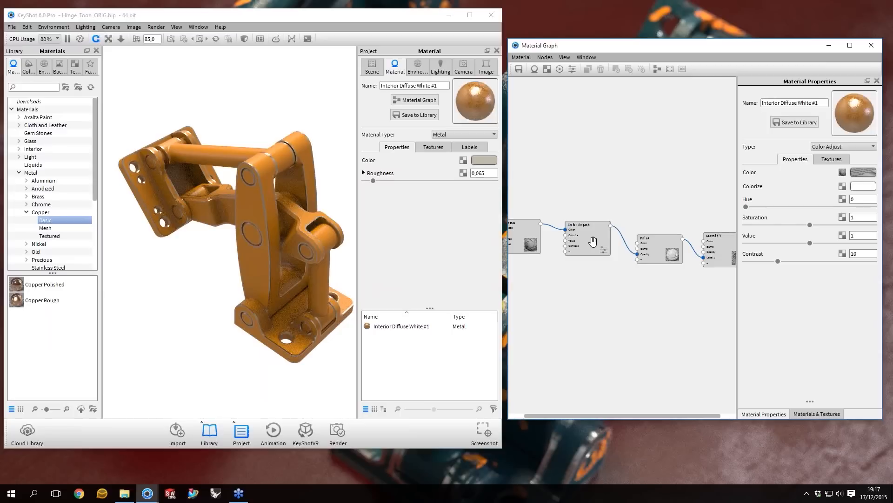
click(592, 241)
drag(593, 241, 697, 197)
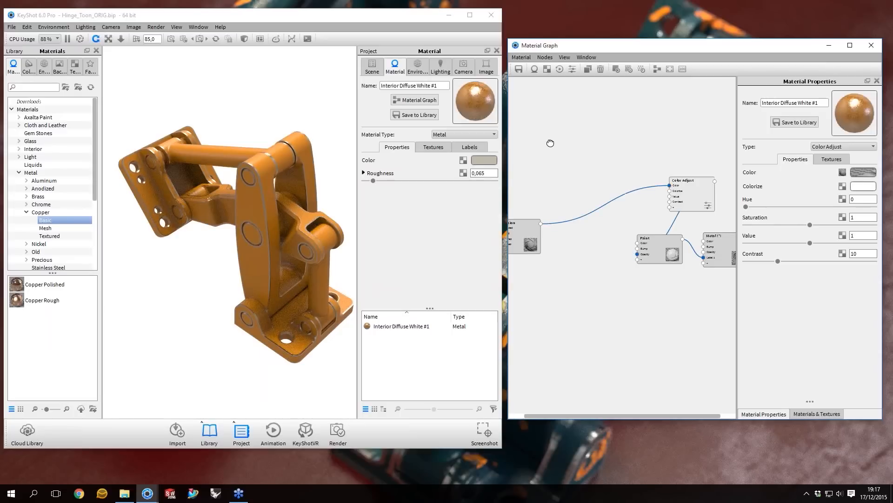
drag(551, 143, 518, 118)
scroll(622, 245, up, 2)
mouse_move(676, 345)
mouse_down()
mouse_move(634, 144)
mouse_move(550, 380)
mouse_up()
scroll(667, 275, down, 2)
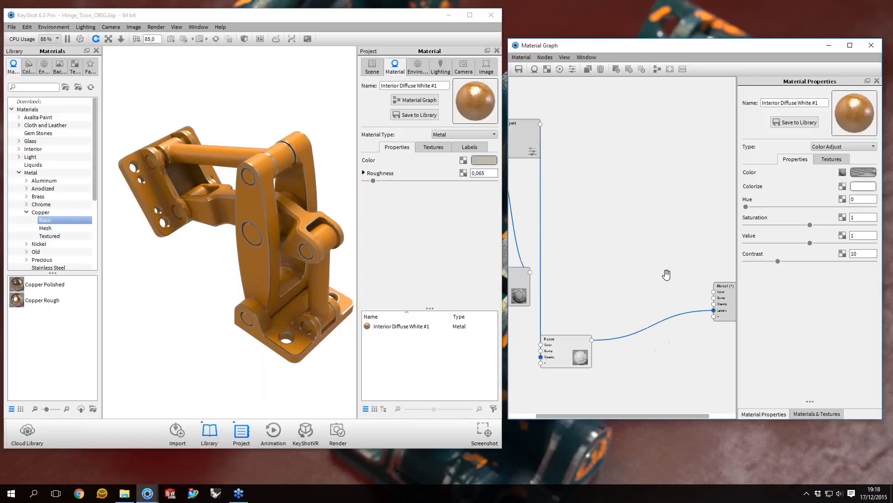
scroll(641, 258, down, 5)
scroll(641, 258, up, 3)
drag(642, 260, 733, 177)
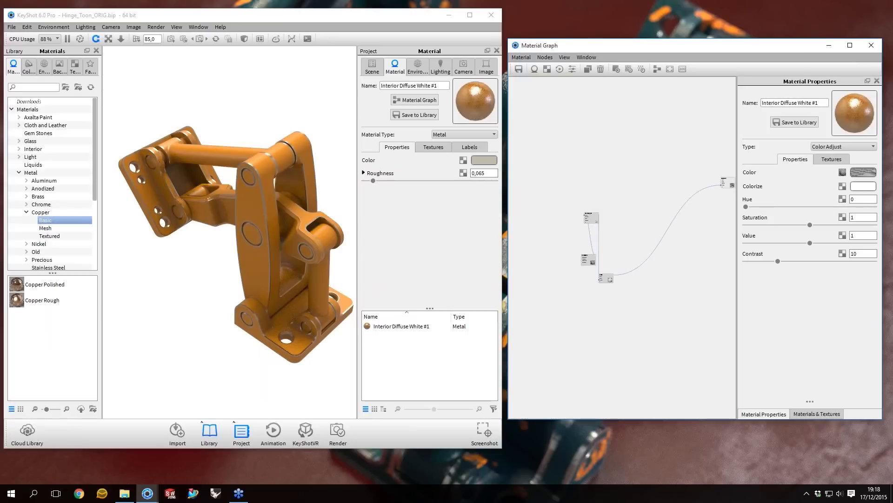
scroll(734, 184, up, 2)
drag(531, 290, 532, 291)
click(605, 221)
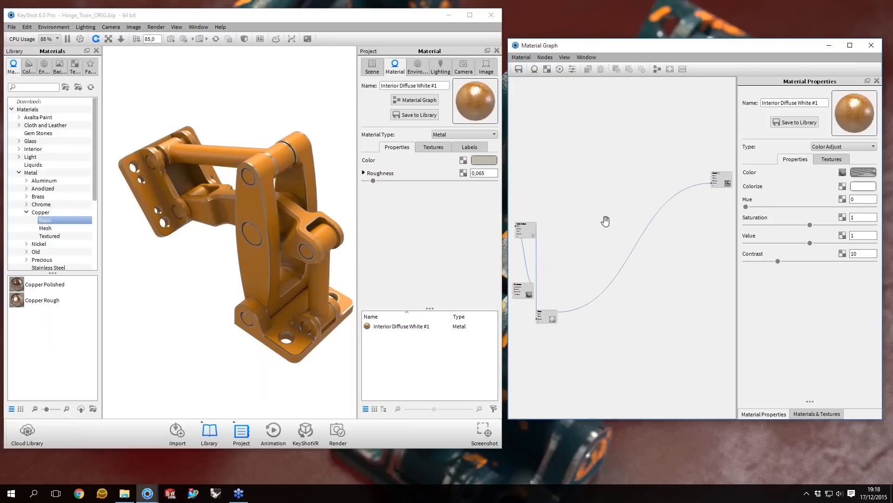
scroll(606, 221, down, 1)
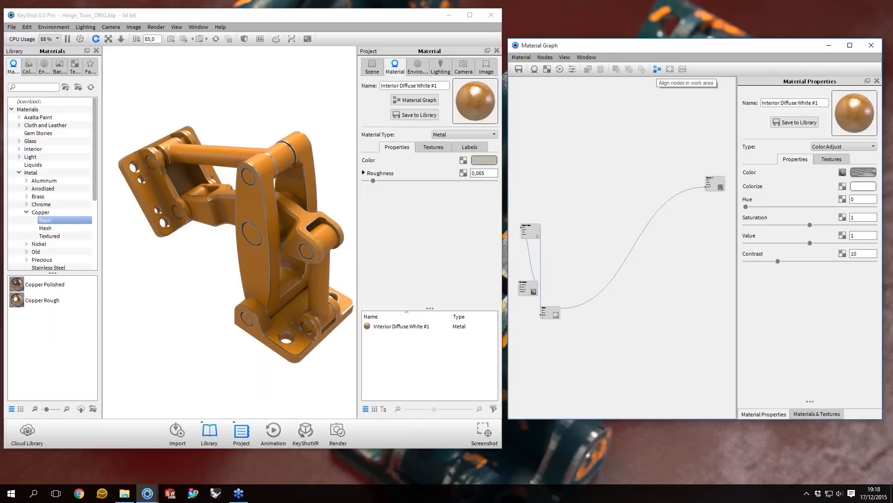
- Align the nodes in the work area and fit the whole graph in view
click(657, 69)
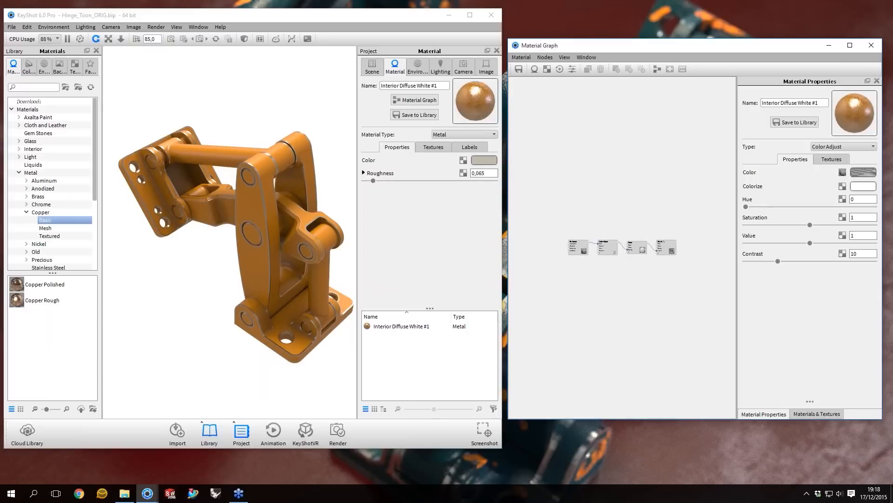
click(670, 72)
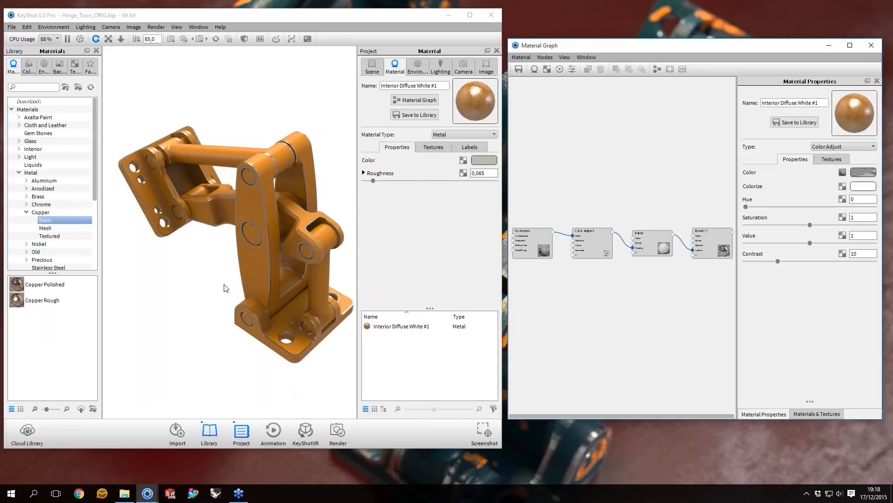
- Preview the Occlusion texture and then the Color Adjust output in isolation on the hinge
drag(223, 288, 247, 164)
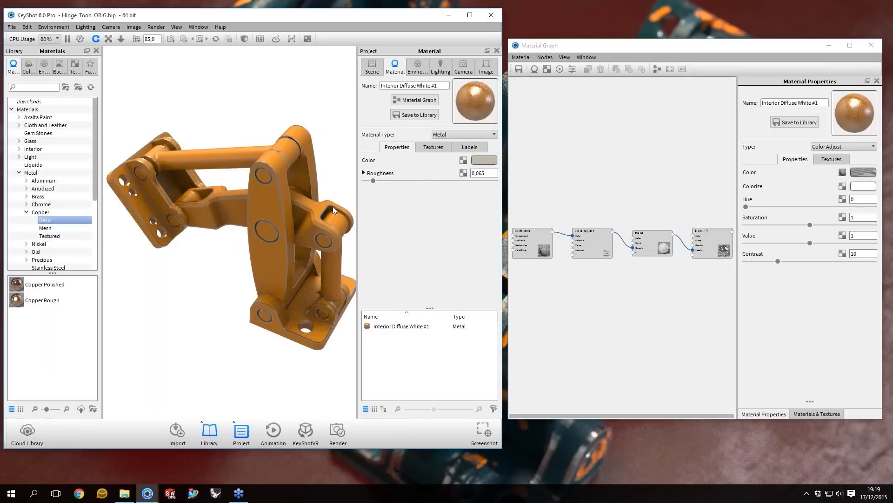
drag(317, 179, 307, 182)
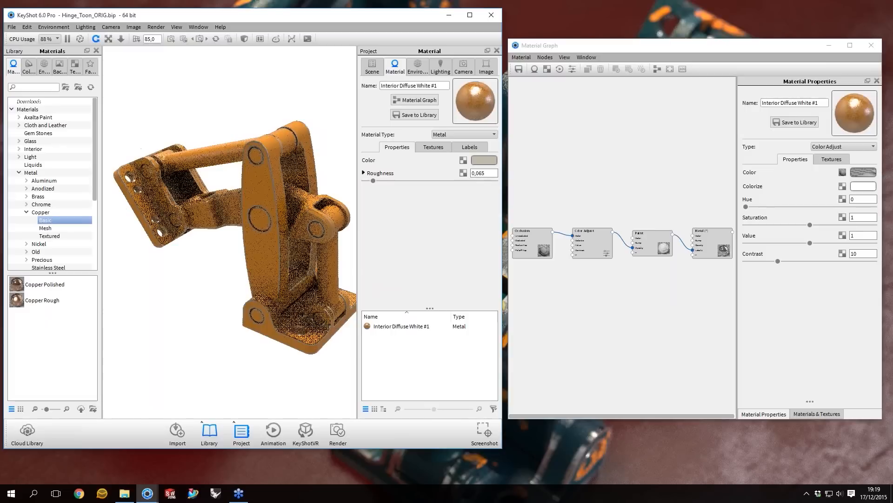
click(546, 243)
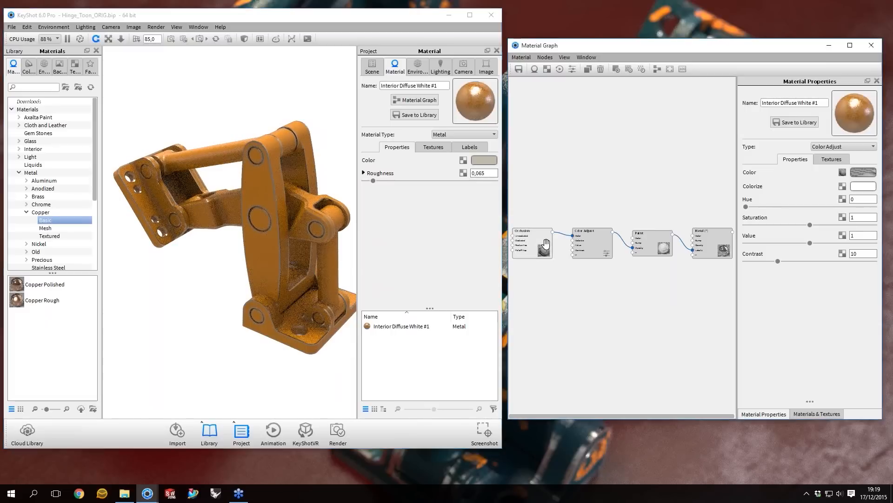
key(c)
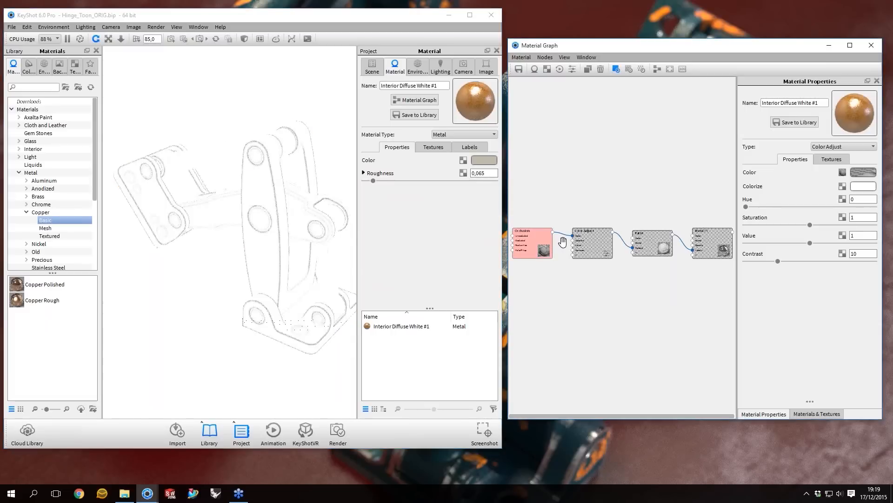
key(c)
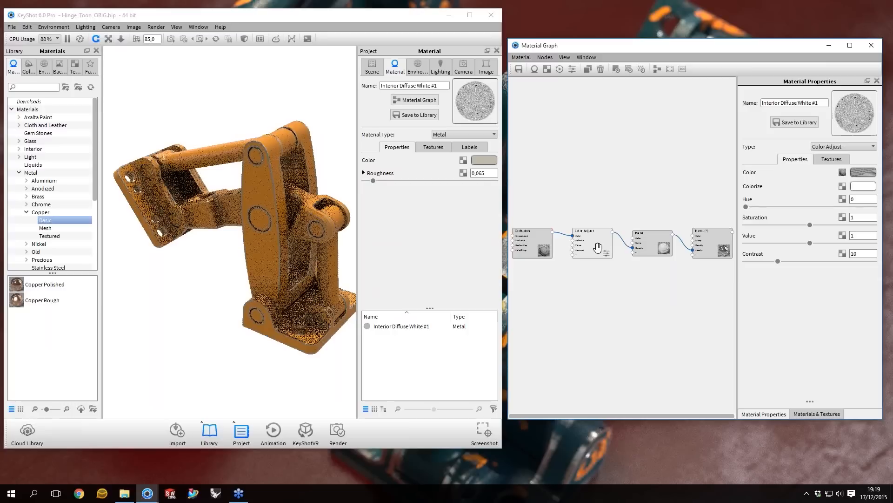
key(c)
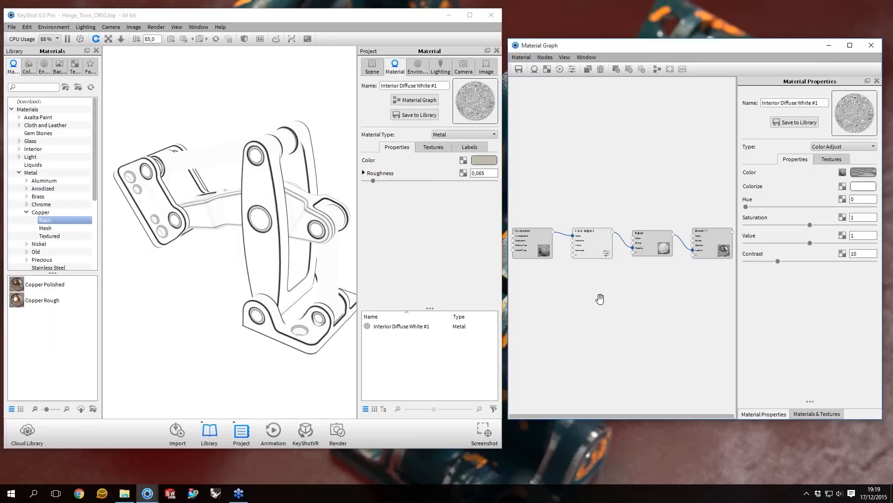
- Add a Scratches texture node to the graph and place it beneath the Occlusion node
right_click(528, 326)
mouse_move(553, 339)
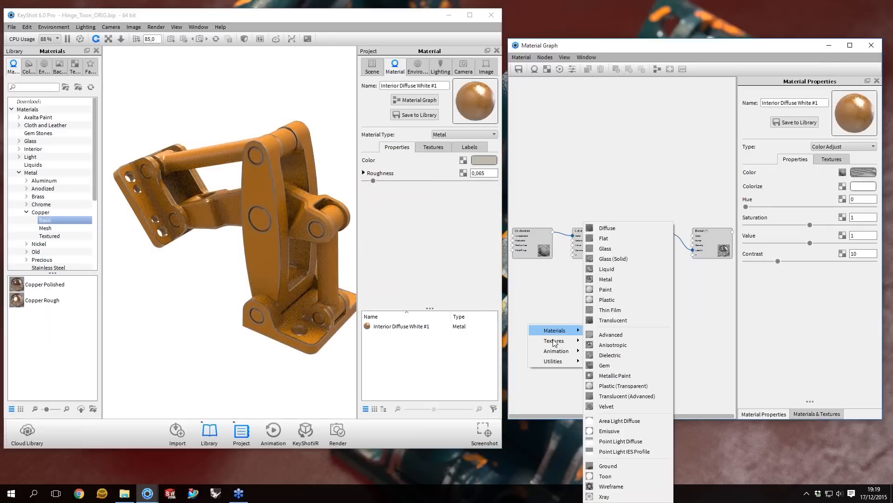
right_click(550, 304)
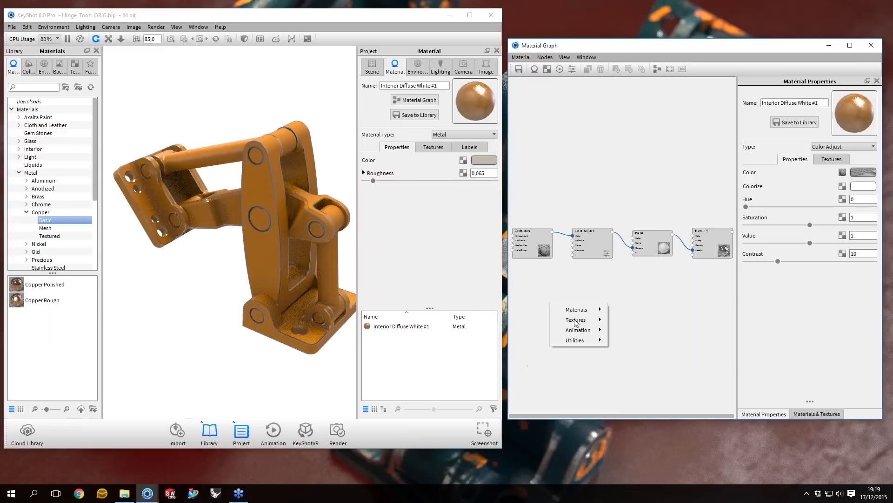
mouse_move(576, 321)
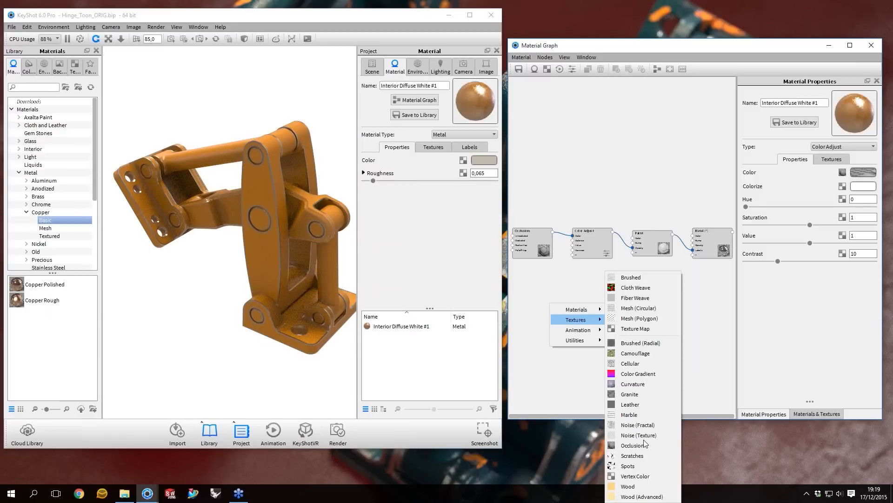
click(636, 455)
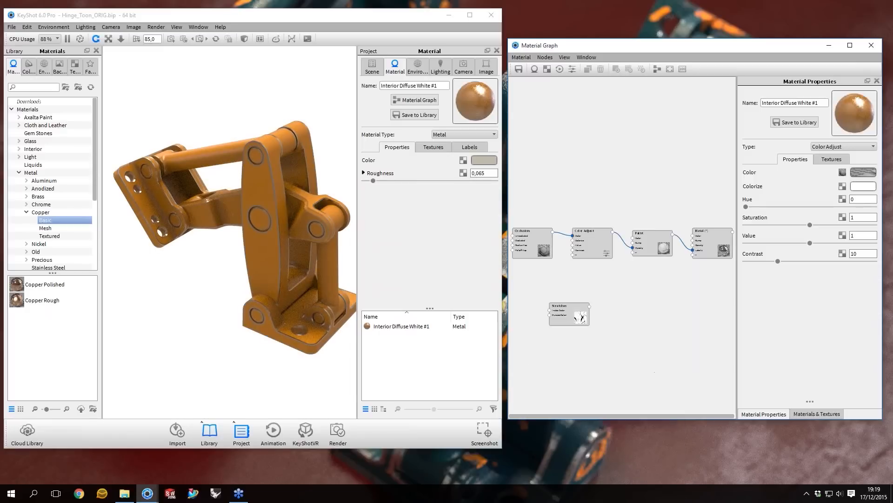
drag(582, 318, 550, 294)
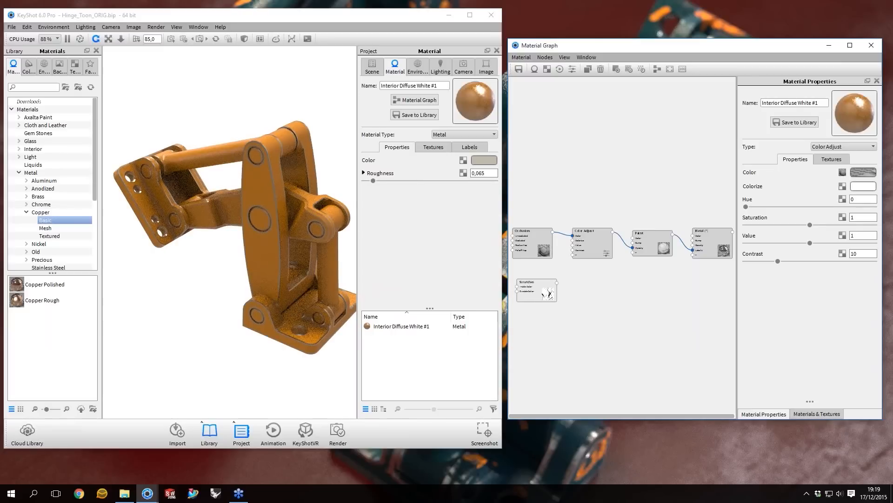
- Preview the Scratches node in isolation and set its scale to 0,01 and density to 5
key(c)
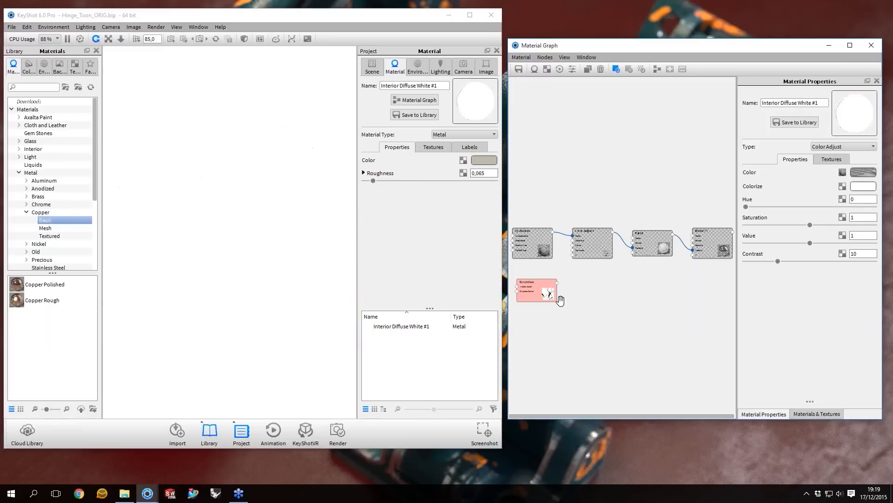
click(546, 291)
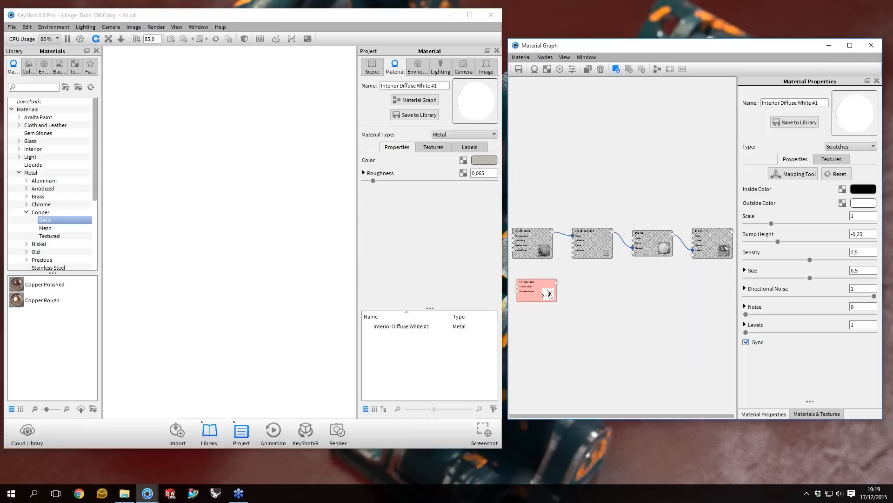
text(0,001)
key(Return)
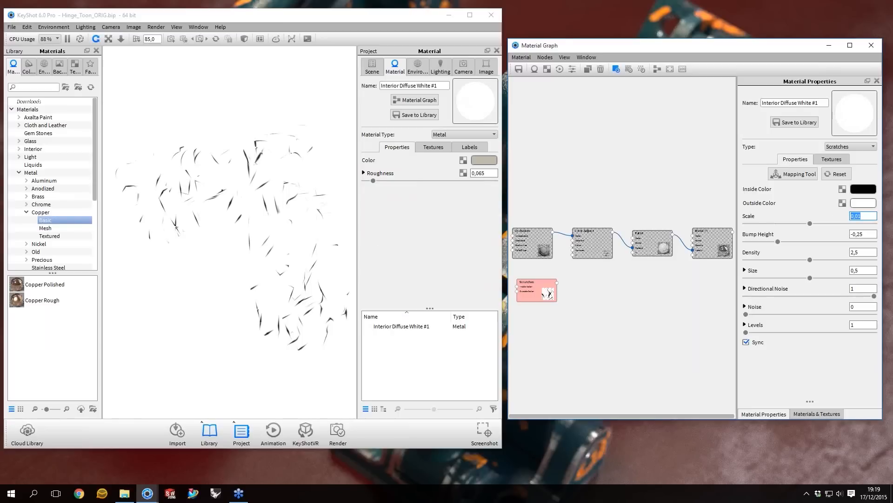
click(863, 252)
text(45)
key(Return)
- Set the thinness of the scratches to 2 and their size to 0,6
click(824, 272)
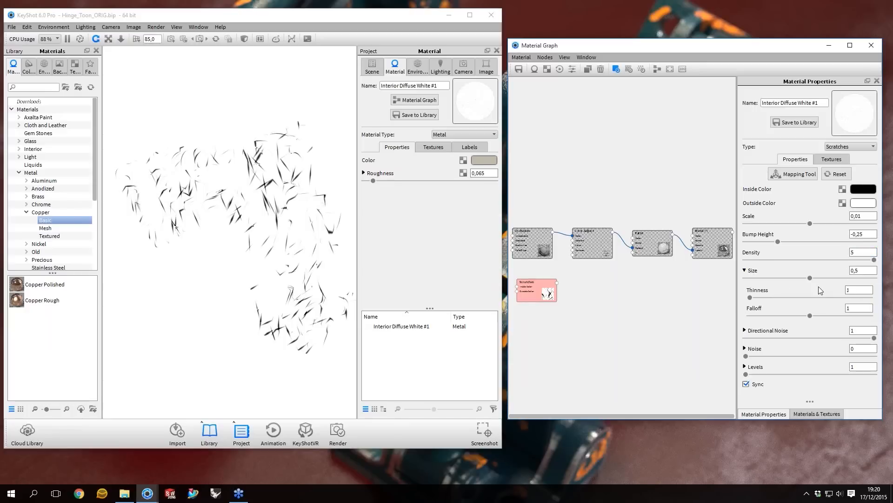
key(Tab)
text(2)
key(Return)
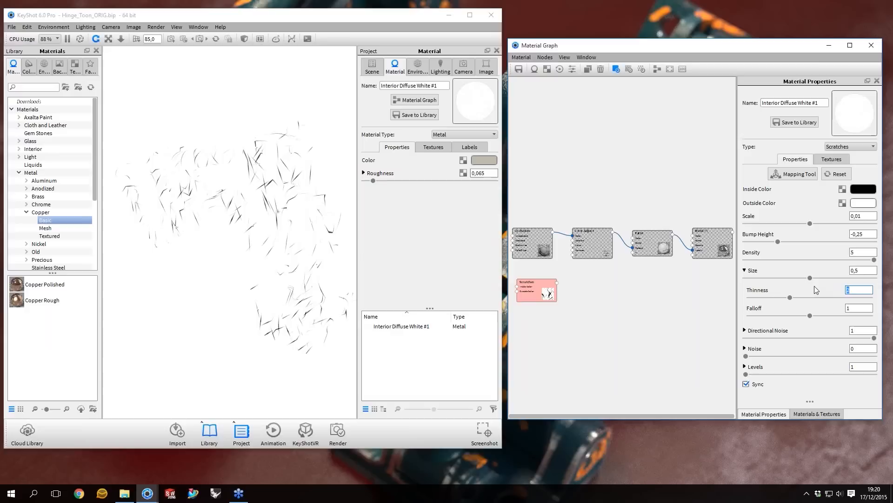
click(859, 270)
key(BackSpace)
text(6)
key(Return)
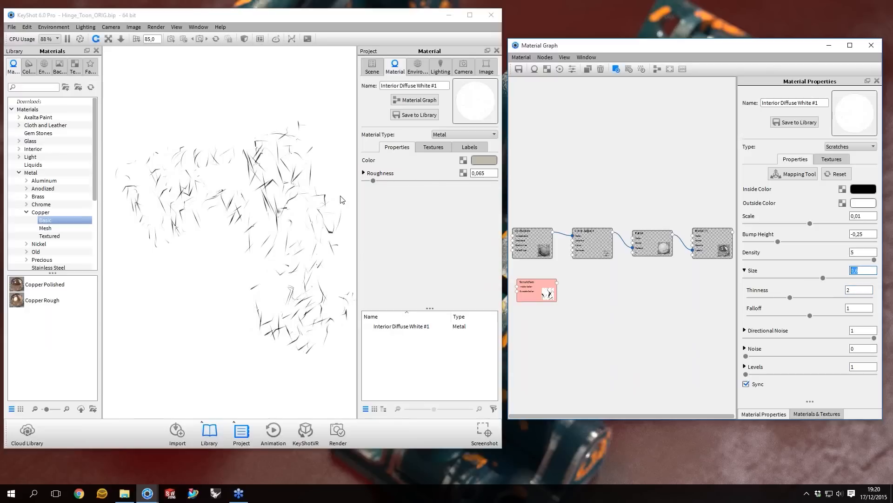
- Inspect the isolated scratches on the hinge from other angles, compare them with the Occlusion mask, and end the preview
drag(342, 199, 352, 247)
click(545, 289)
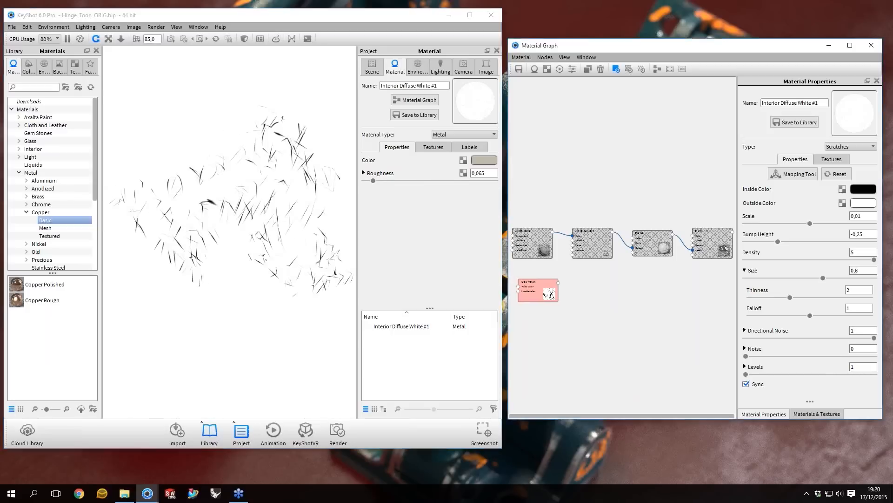
drag(545, 289, 548, 288)
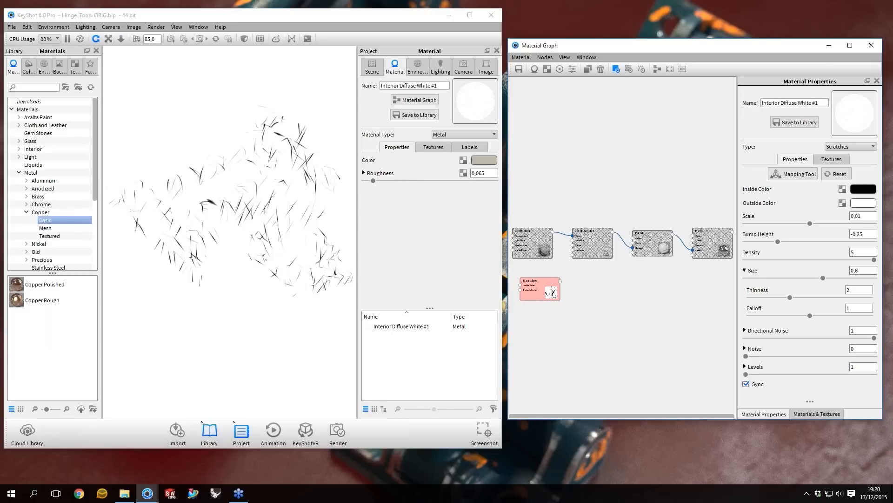
click(228, 192)
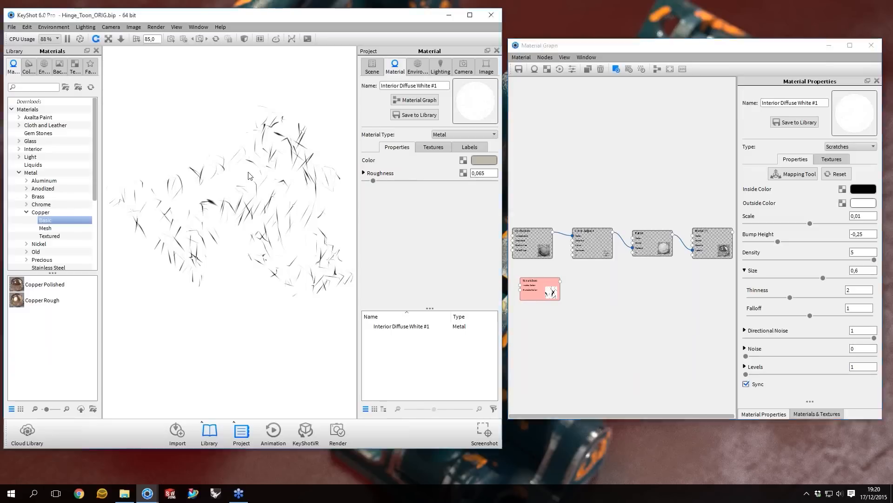
drag(227, 192, 322, 126)
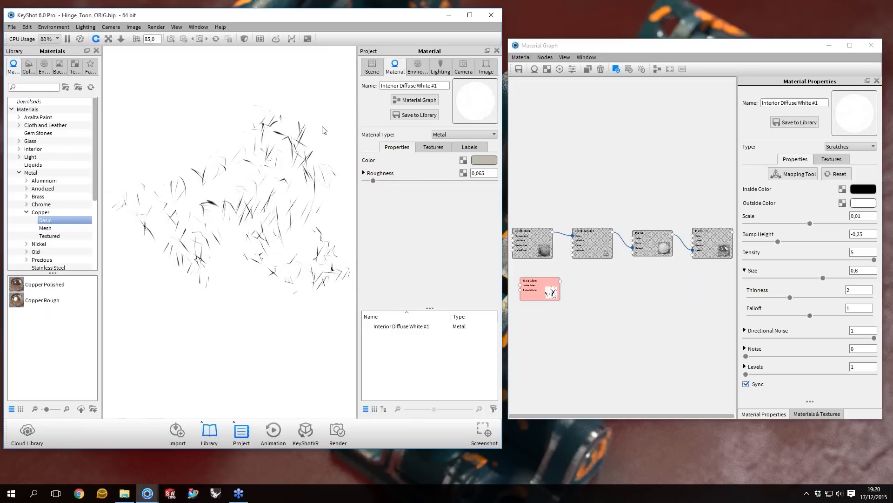
click(537, 245)
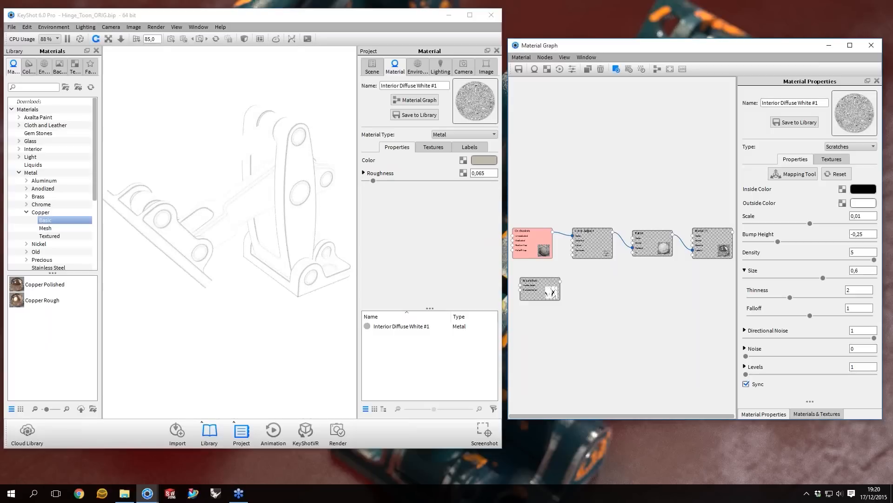
drag(544, 247, 548, 250)
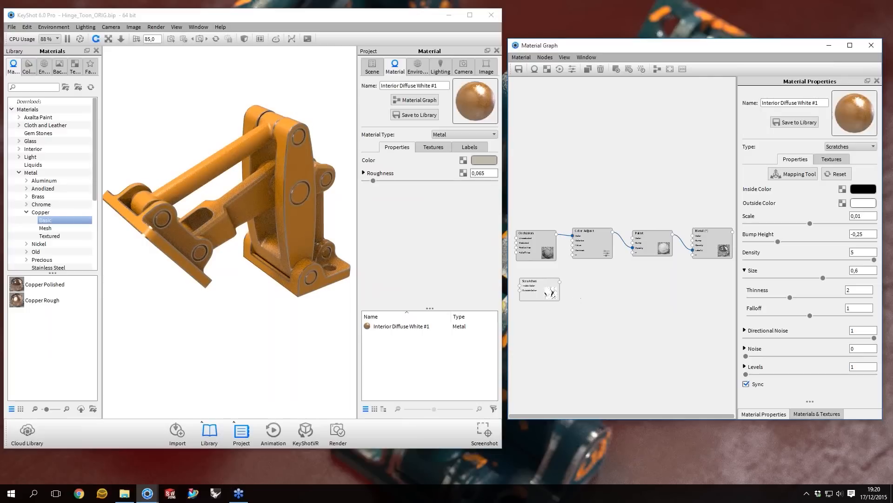
- Add a Color Composite utility node to the graph and connect the Color Adjust output to its Source
right_click(581, 298)
mouse_move(597, 382)
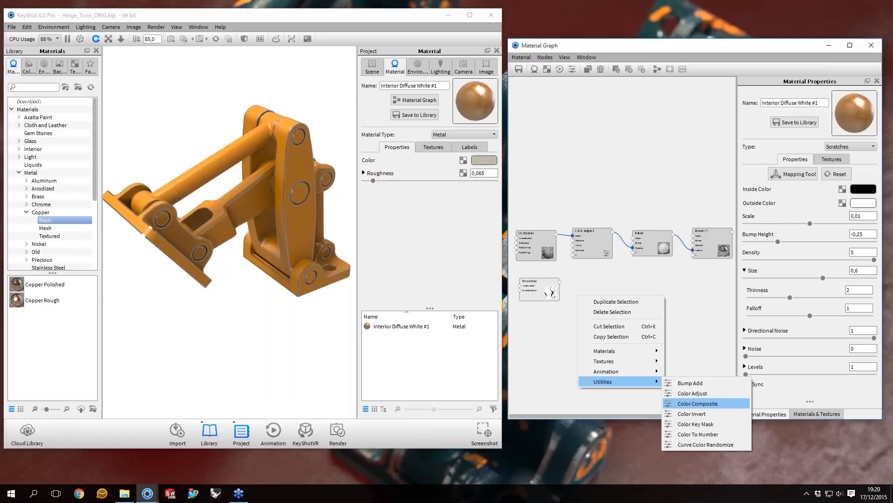
click(698, 403)
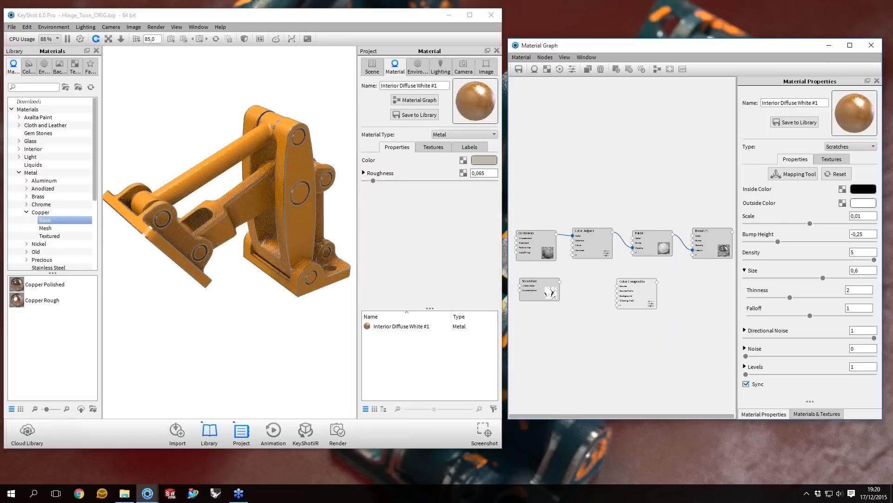
scroll(529, 207, up, 2)
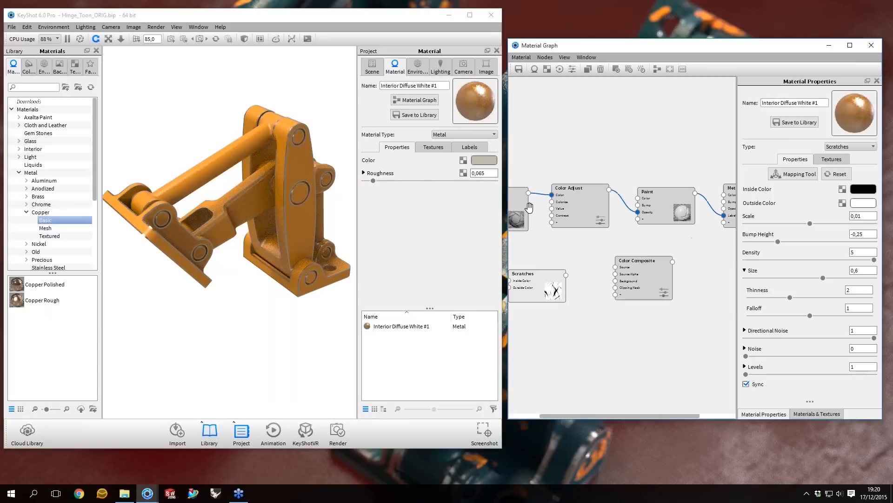
drag(523, 207, 513, 206)
drag(604, 190, 615, 267)
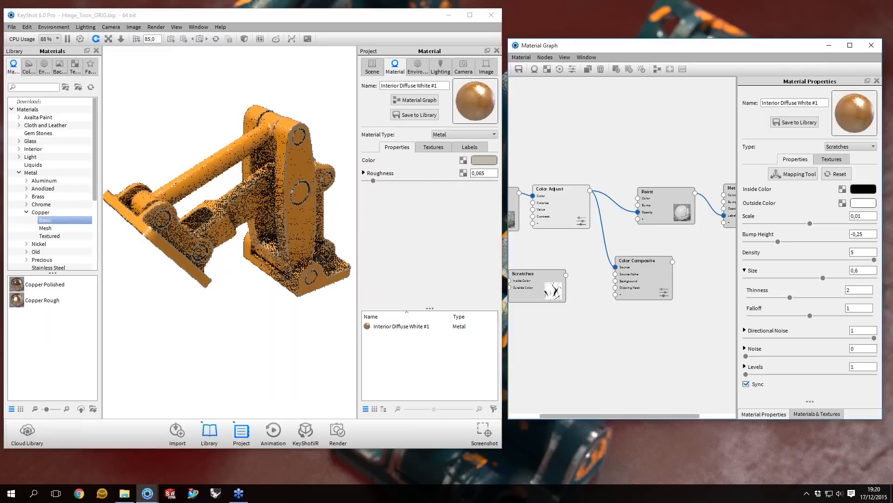
- Connect the Scratches node to the Background input of the Color Composite node
drag(535, 279, 641, 276)
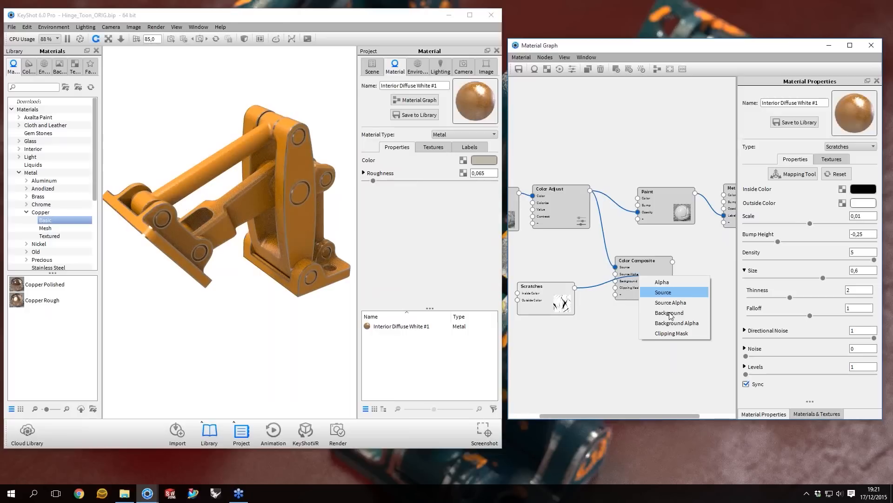
click(669, 312)
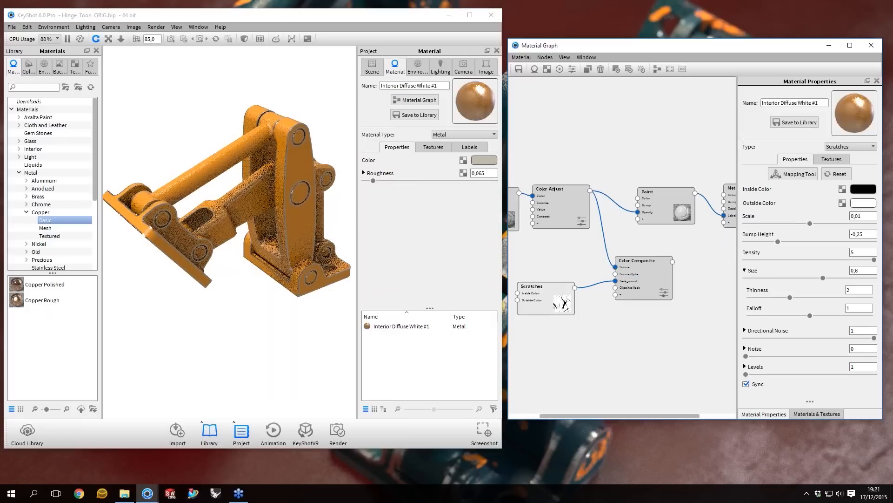
drag(651, 286, 653, 278)
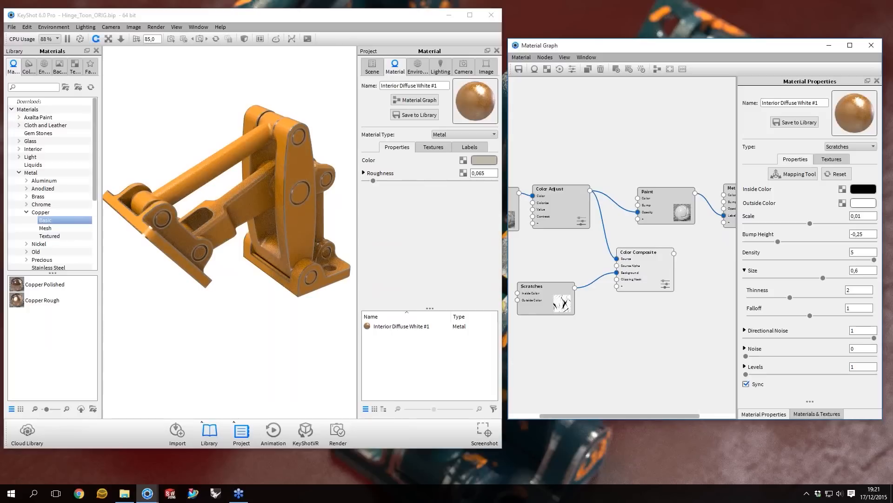
- Connect the Color Composite output to the Paint's Opacity in place of Color Adjust, and automatically arrange the graph's nodes
mouse_move(674, 253)
mouse_down()
mouse_move(699, 249)
mouse_move(638, 212)
mouse_up()
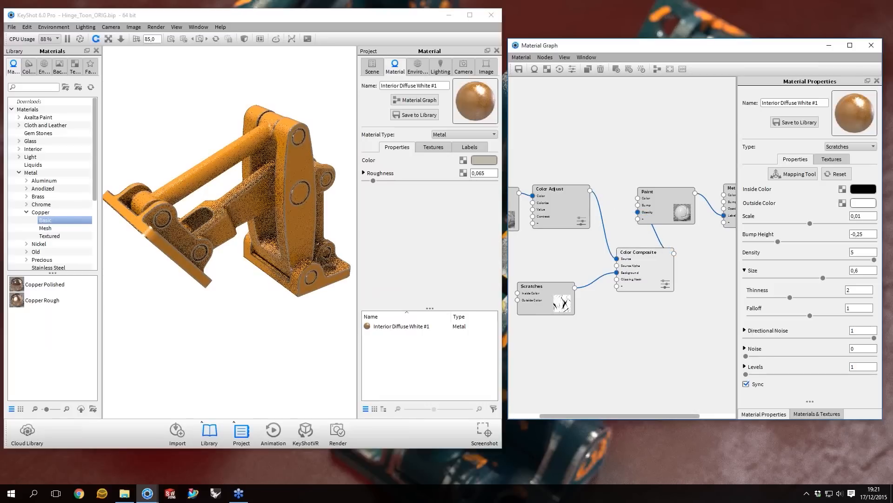
drag(638, 252, 613, 253)
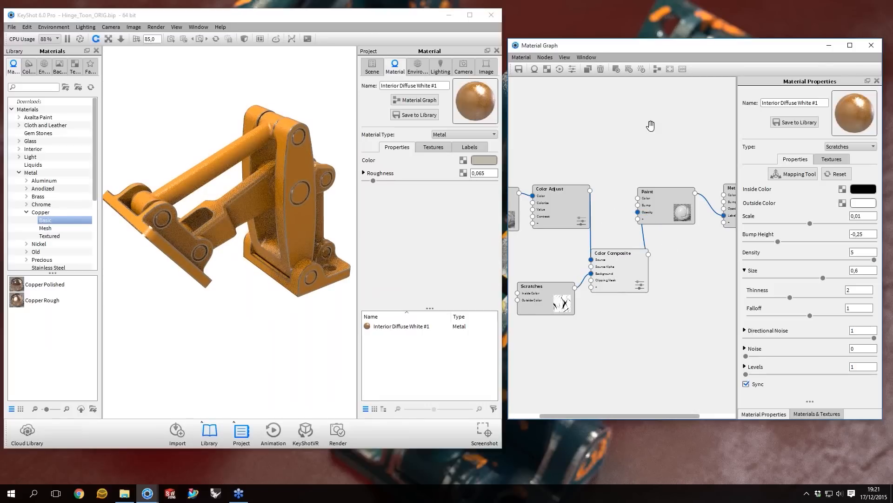
click(657, 69)
click(669, 68)
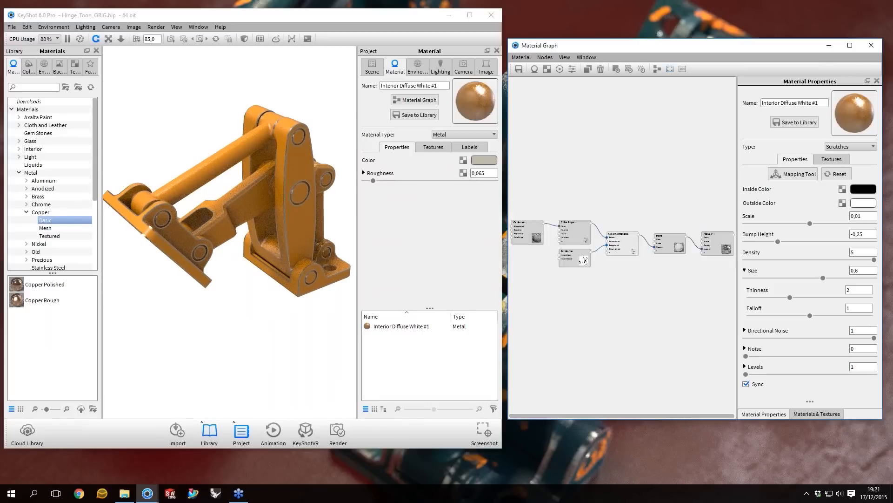
click(682, 69)
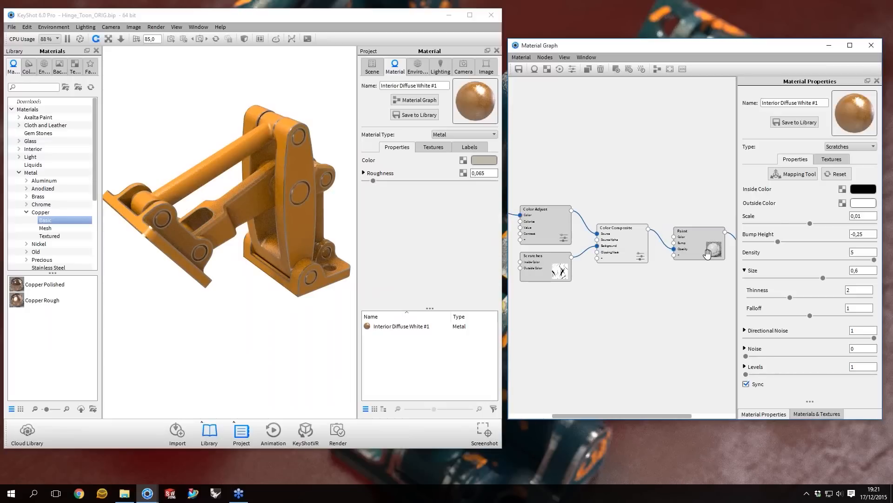
- Set the Color Composite node's blend mode to Multiply
scroll(559, 201, up, 2)
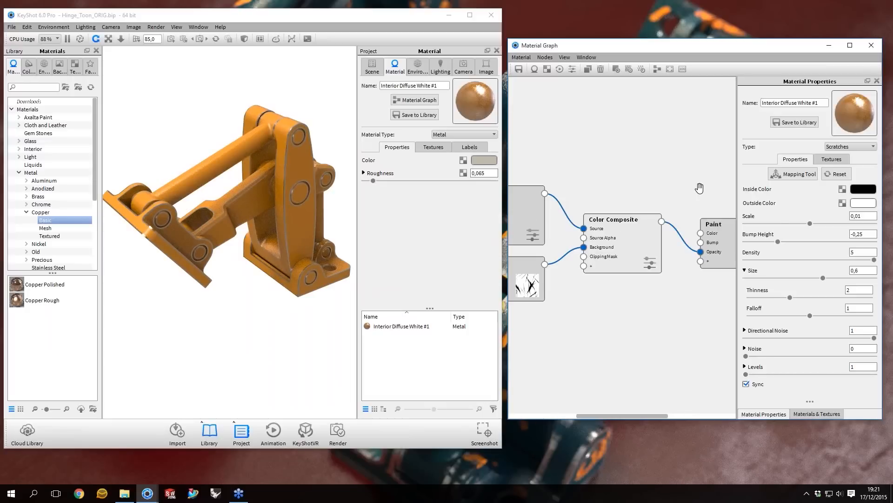
scroll(698, 186, down, 2)
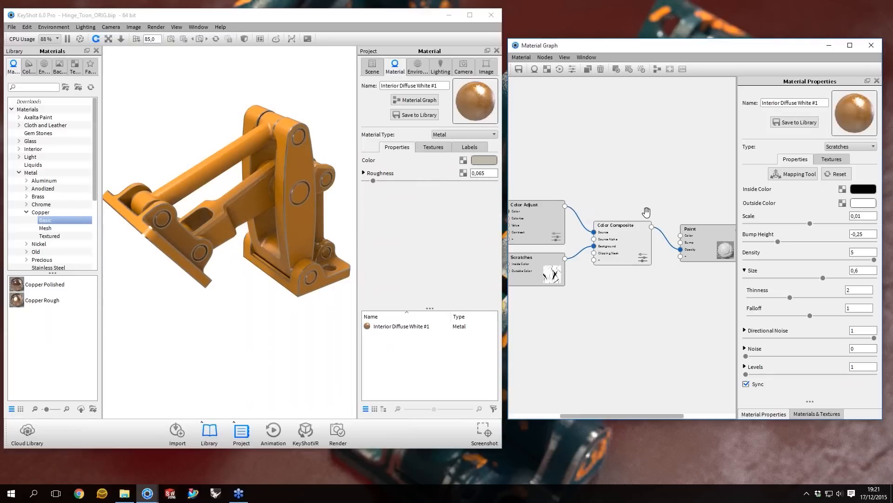
click(663, 299)
scroll(663, 299, up, 1)
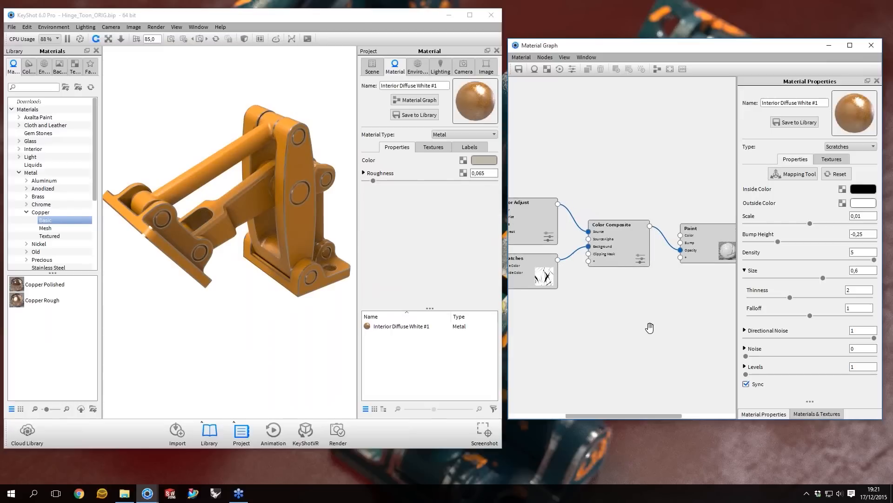
drag(633, 273, 622, 237)
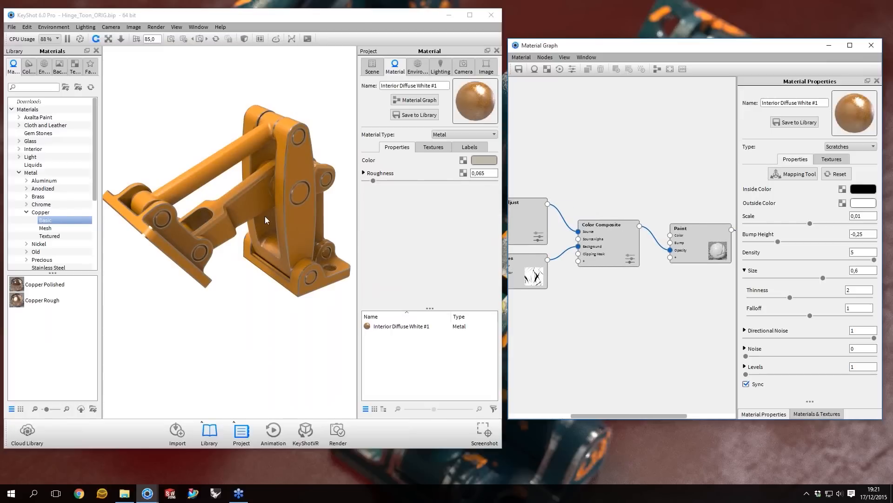
drag(265, 220, 321, 219)
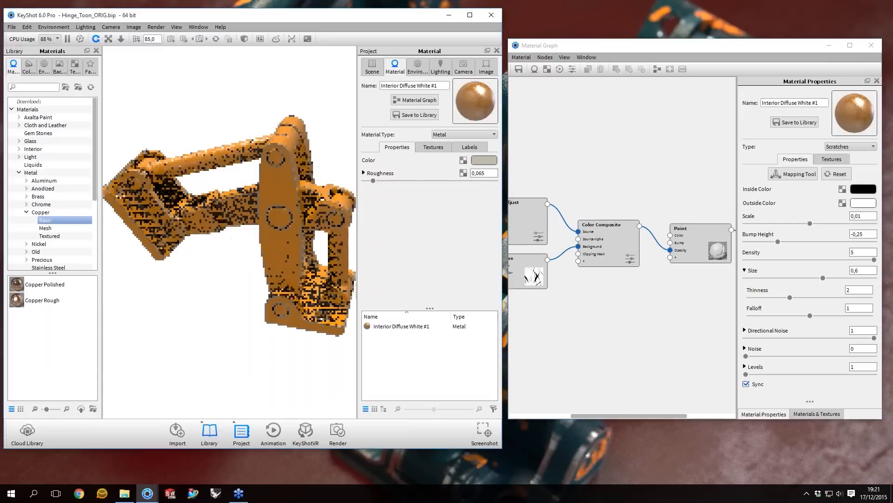
click(611, 238)
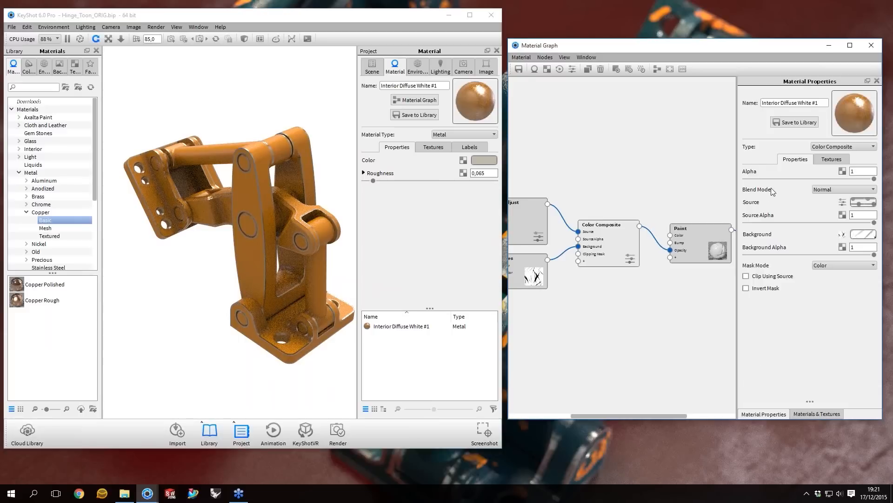
click(873, 190)
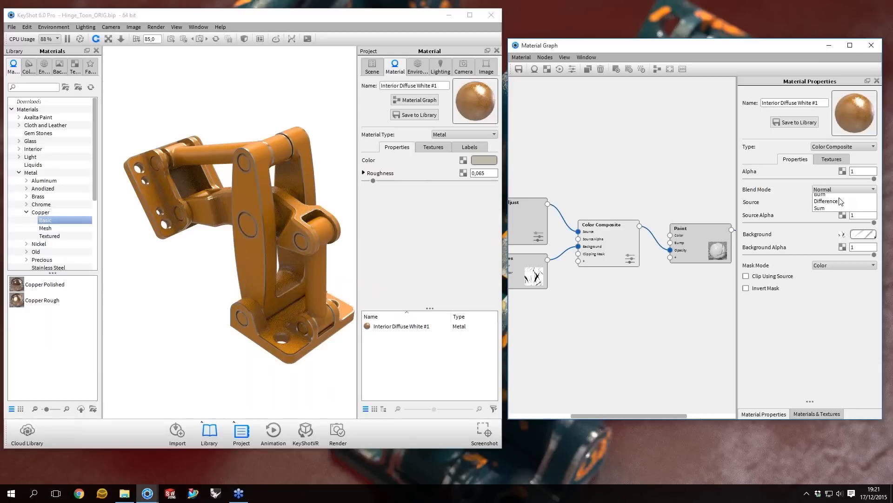
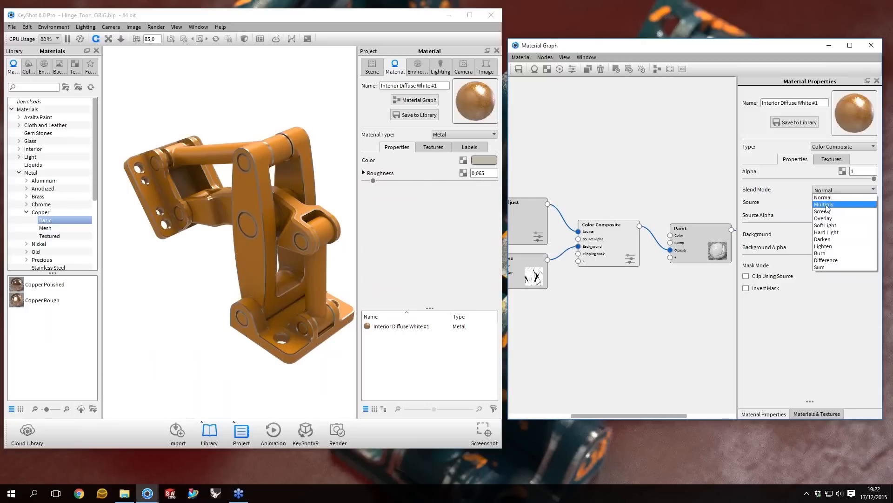
click(827, 205)
- Inspect the combined scratches and worn edges on the hinge from several angles and close up along its rod
drag(309, 193, 224, 149)
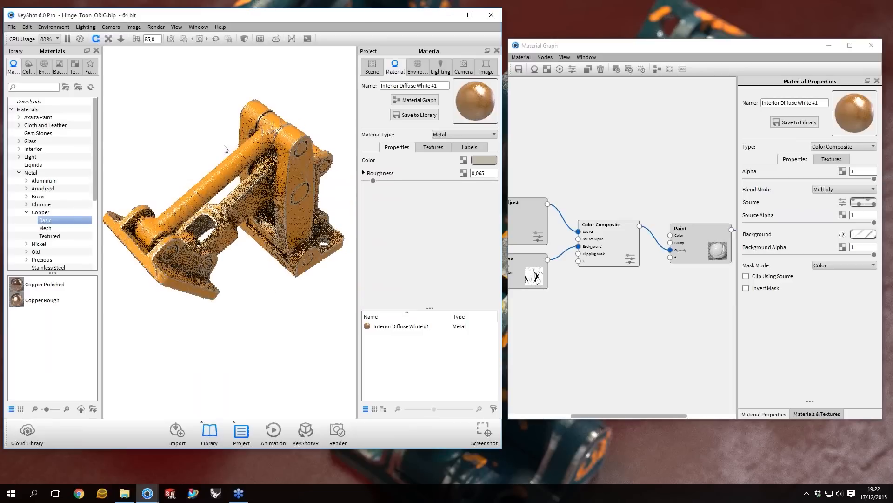
scroll(224, 145, up, 3)
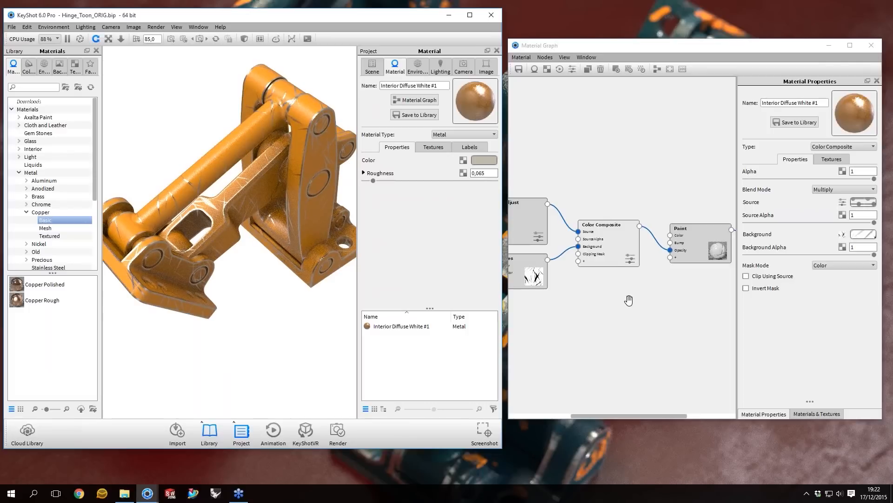
scroll(625, 244, down, 2)
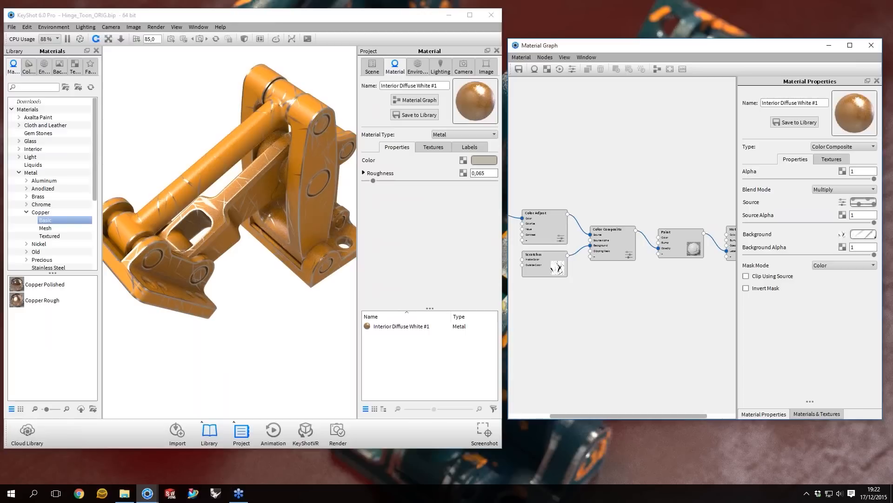
scroll(623, 242, right, 1)
scroll(624, 242, right, 5)
drag(519, 275, 527, 282)
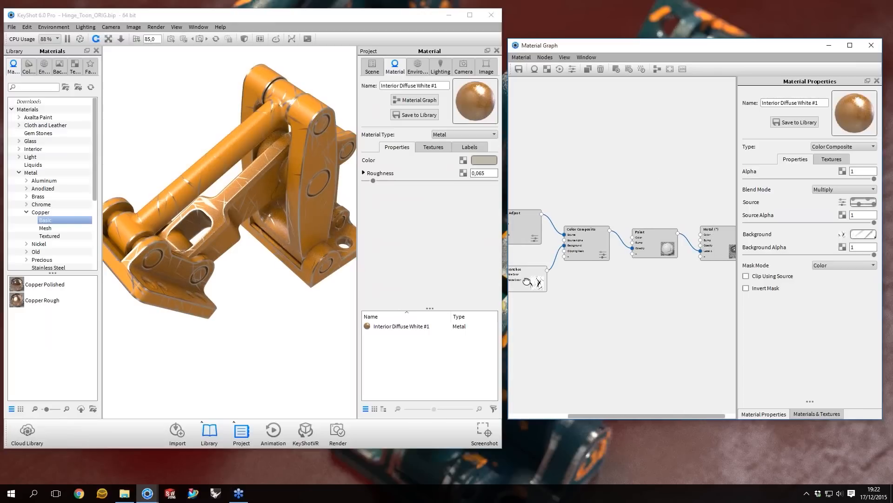
drag(527, 281, 525, 274)
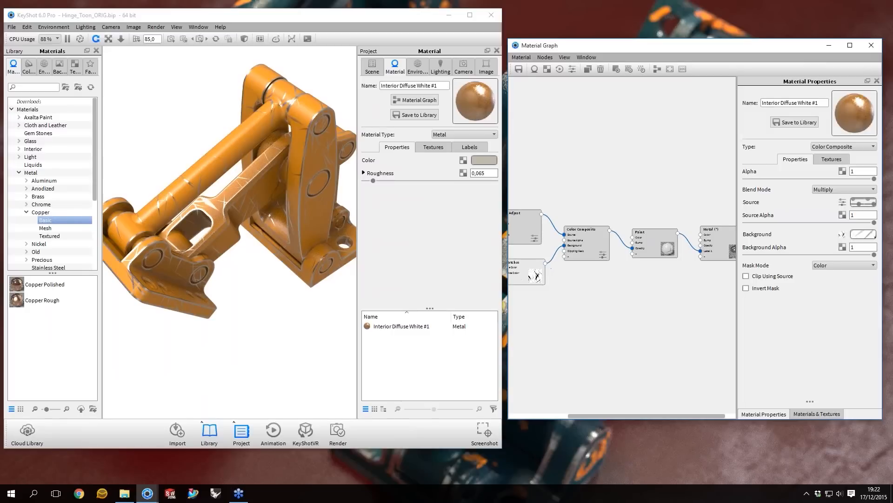
drag(308, 210, 187, 183)
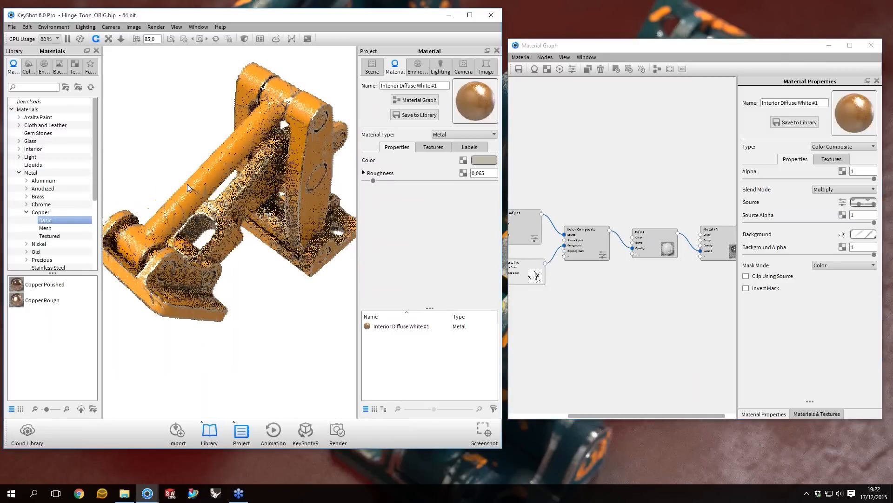
drag(167, 159, 281, 214)
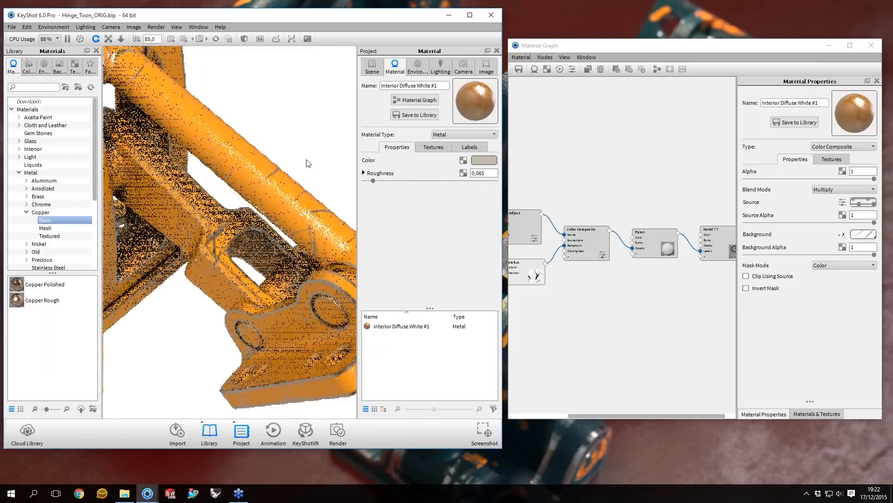
drag(306, 160, 225, 185)
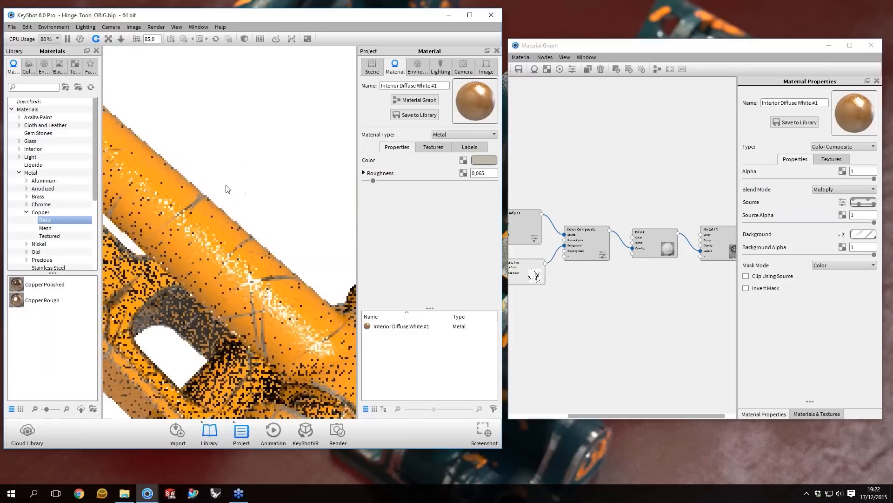
mouse_move(226, 303)
mouse_down()
mouse_move(257, 246)
mouse_move(240, 167)
mouse_up()
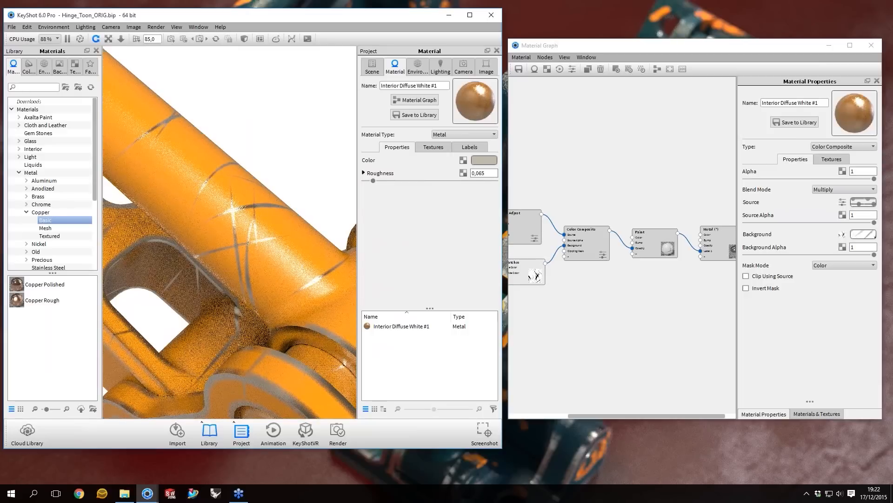
- Connect the Scratches node to the Paint's Bump input as well, and reposition the Scratches and Paint nodes for readable connections
drag(647, 255, 651, 248)
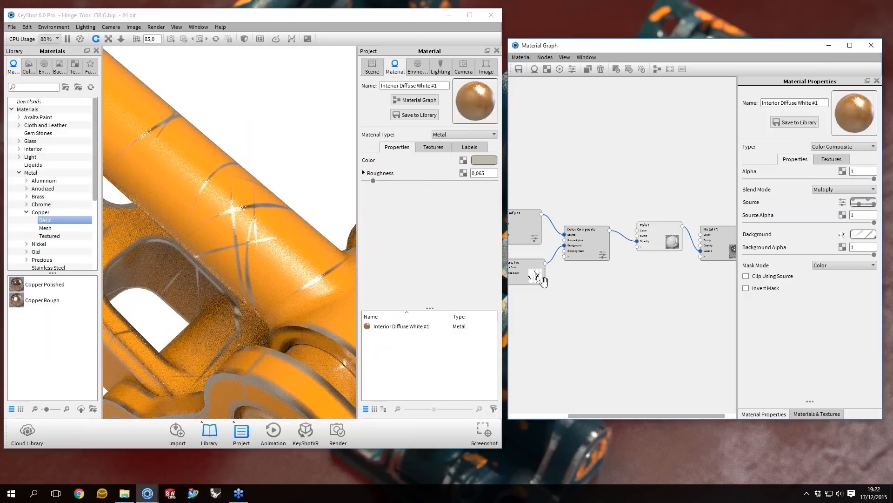
drag(536, 275, 545, 285)
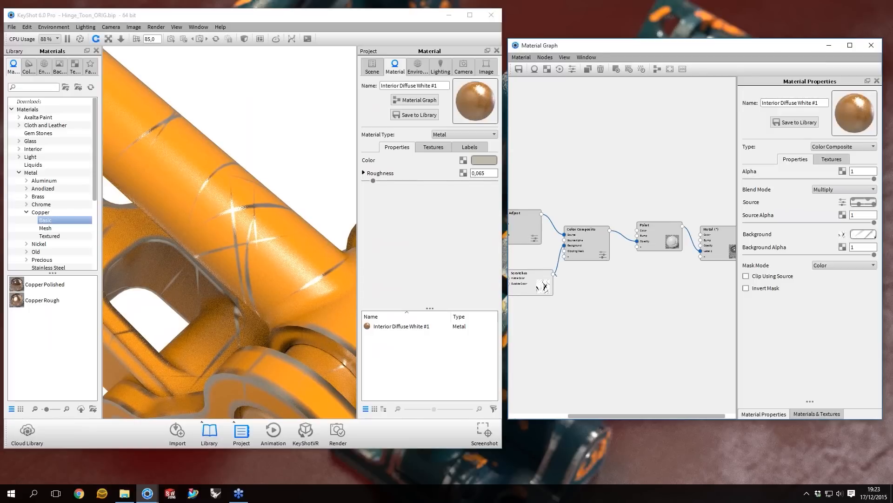
mouse_move(554, 274)
mouse_down()
mouse_move(625, 294)
mouse_move(657, 234)
mouse_up()
drag(657, 234, 658, 235)
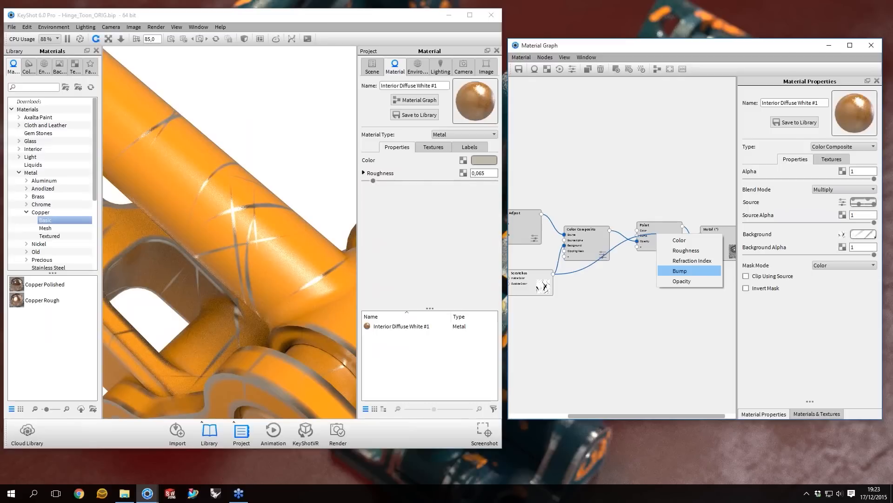
click(680, 270)
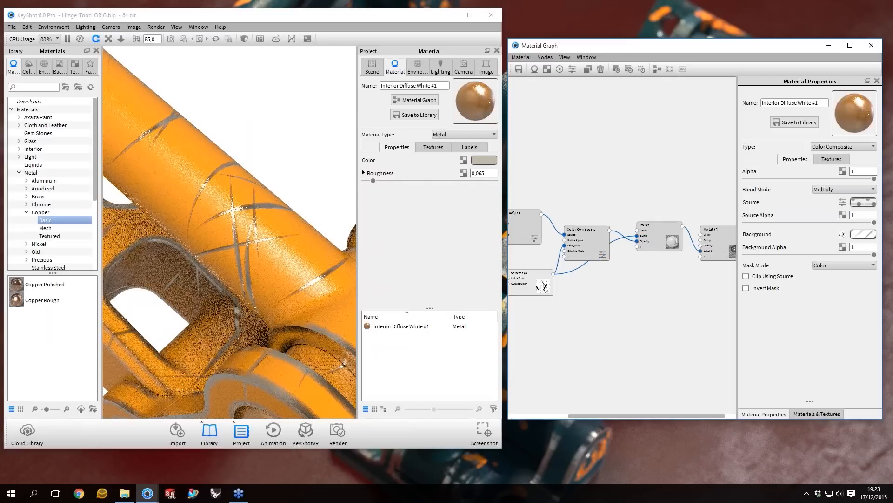
drag(530, 279, 522, 281)
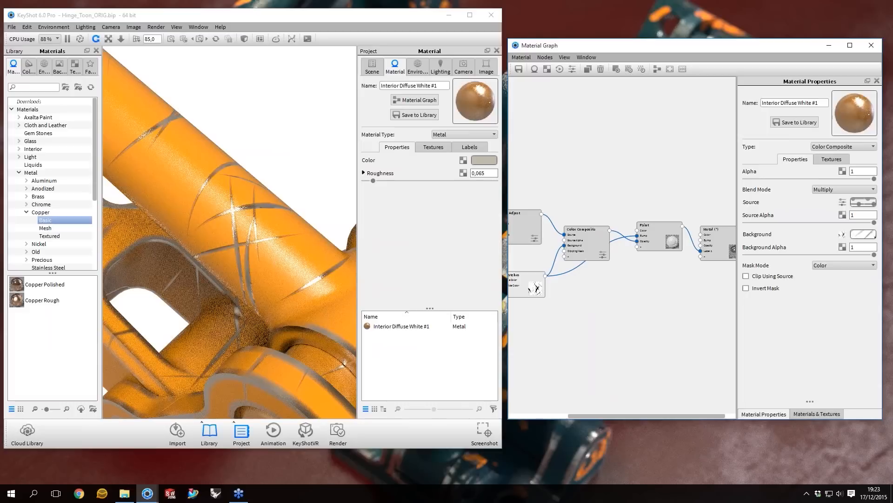
scroll(558, 278, up, 1)
scroll(558, 278, down, 2)
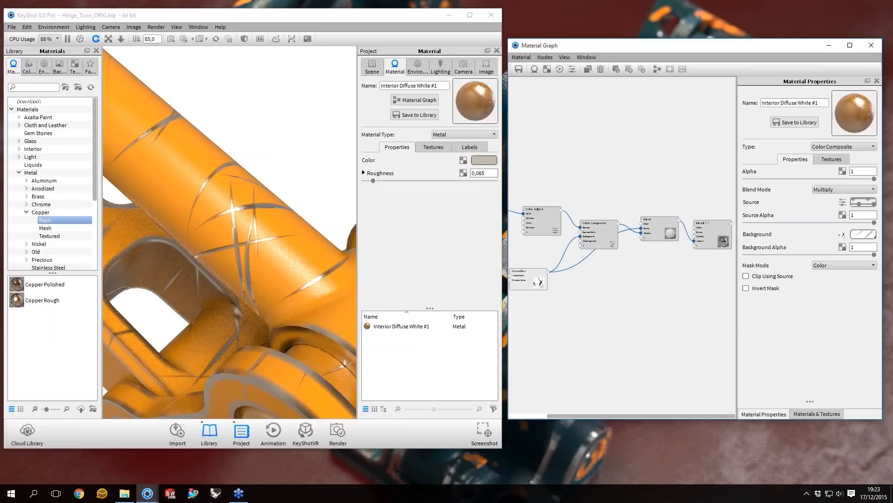
drag(656, 224, 670, 236)
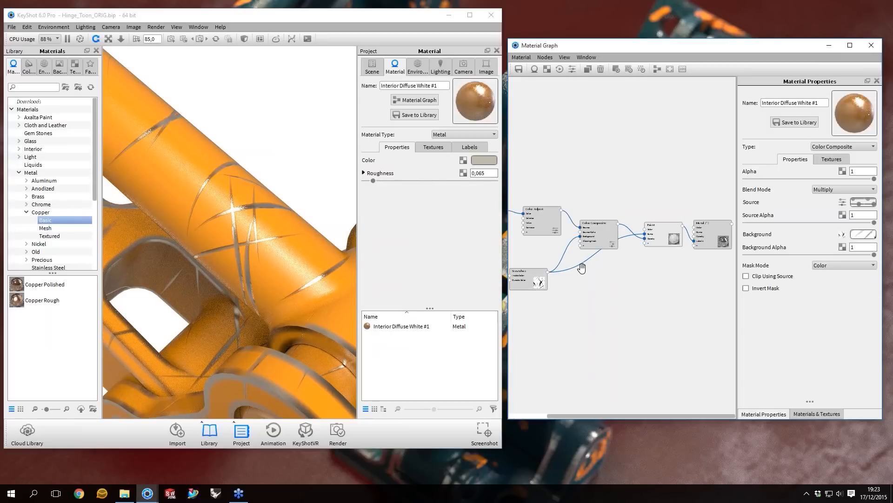
- Set the Scratches node's bump height to -0,5
click(529, 276)
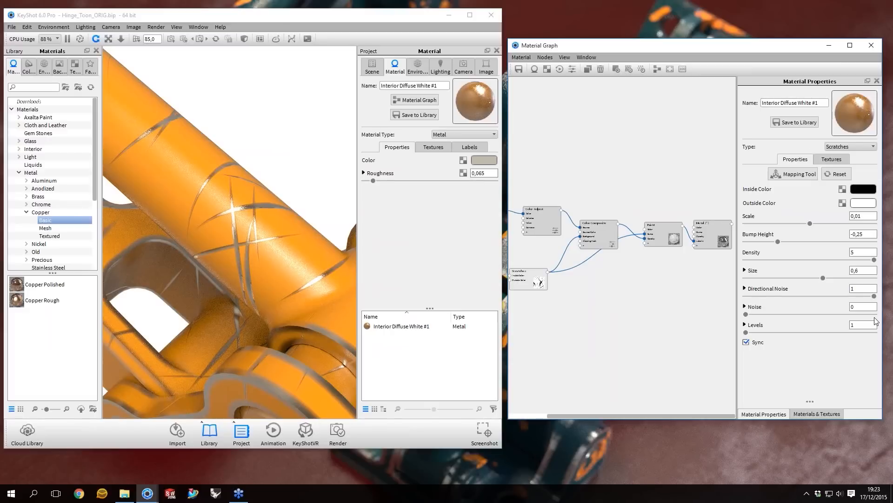
click(864, 234)
text(-0,5)
key(Return)
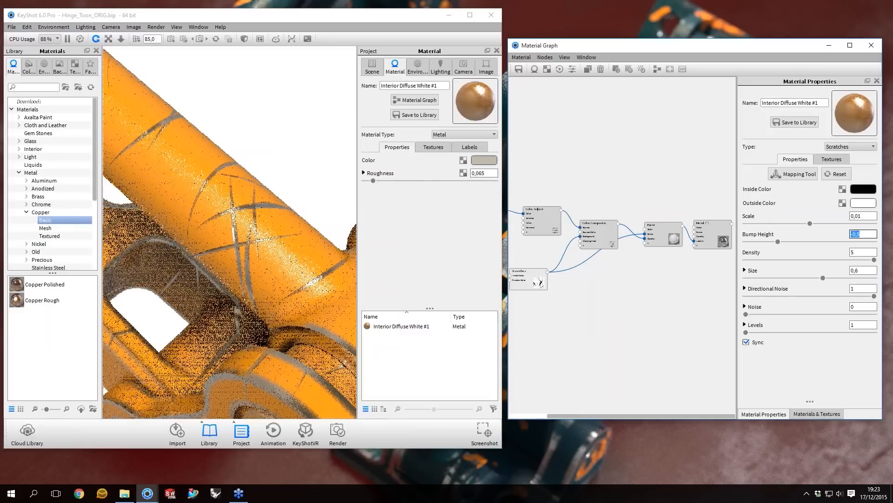
- Try a bump height of -0,1 on the Scratches node and return it to -0,5
click(871, 233)
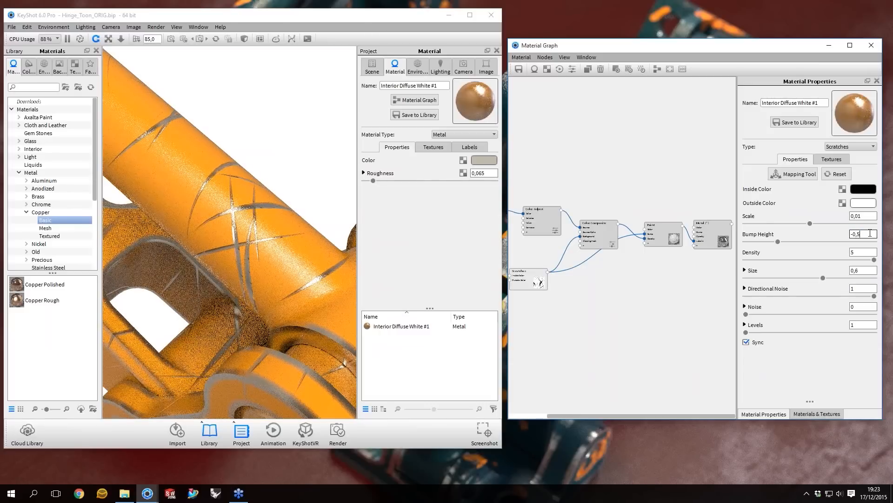
key(BackSpace)
text(1)
key(Return)
click(870, 233)
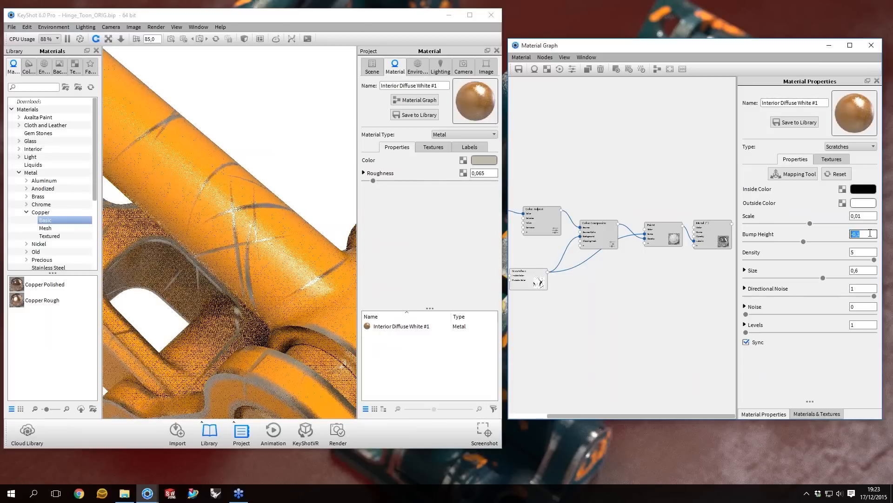
key(BackSpace)
text(5)
key(Return)
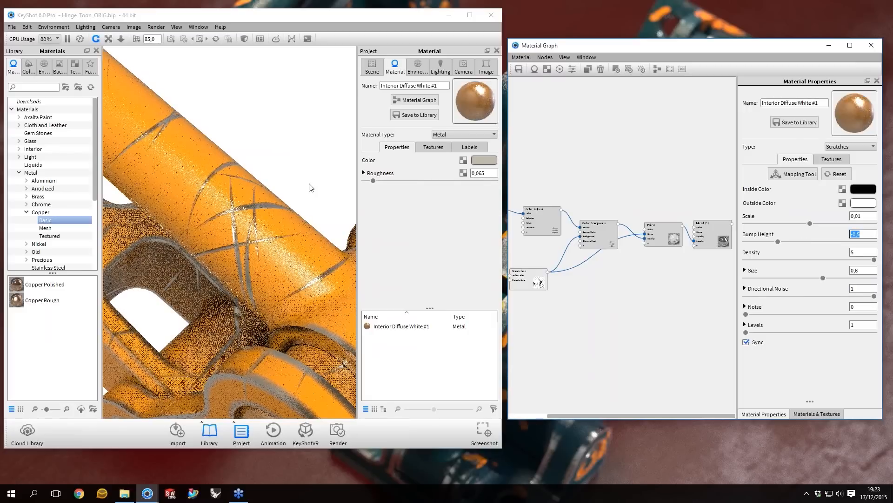
- Automatically arrange the nodes in the material graph
scroll(192, 205, down, 8)
drag(192, 205, 316, 227)
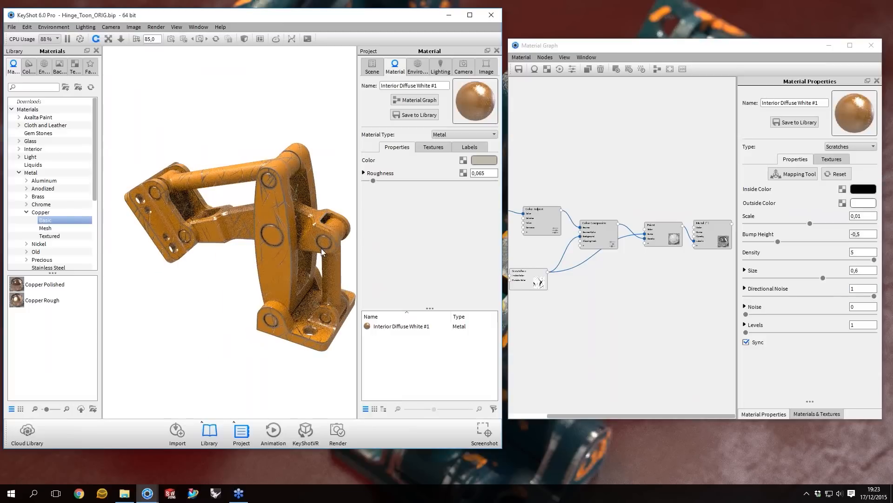
drag(238, 240, 237, 240)
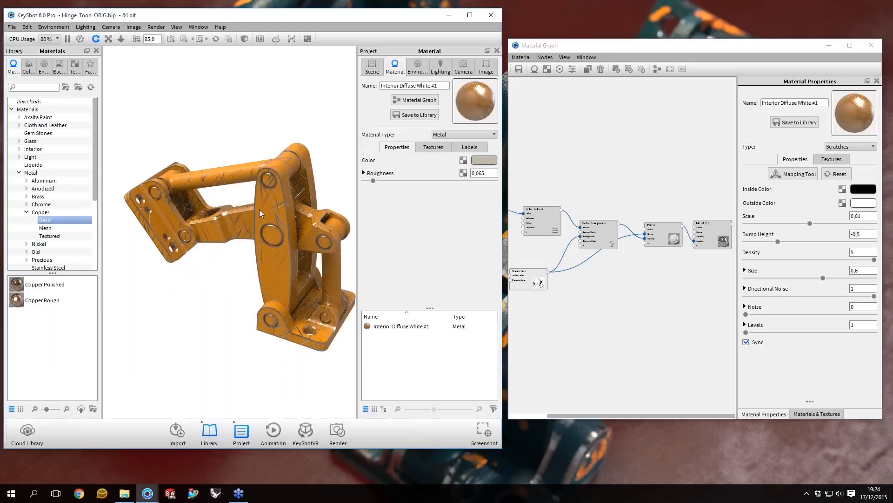
mouse_move(258, 209)
mouse_down()
mouse_move(251, 210)
mouse_move(258, 209)
mouse_up()
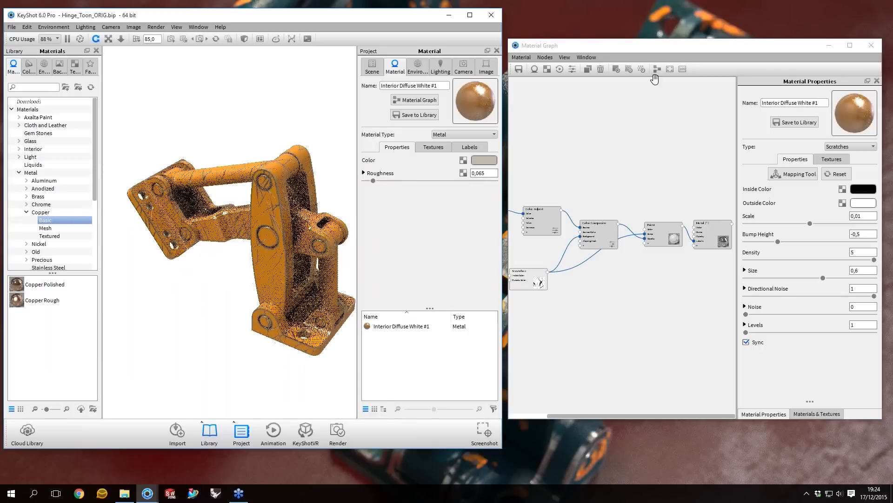
click(655, 79)
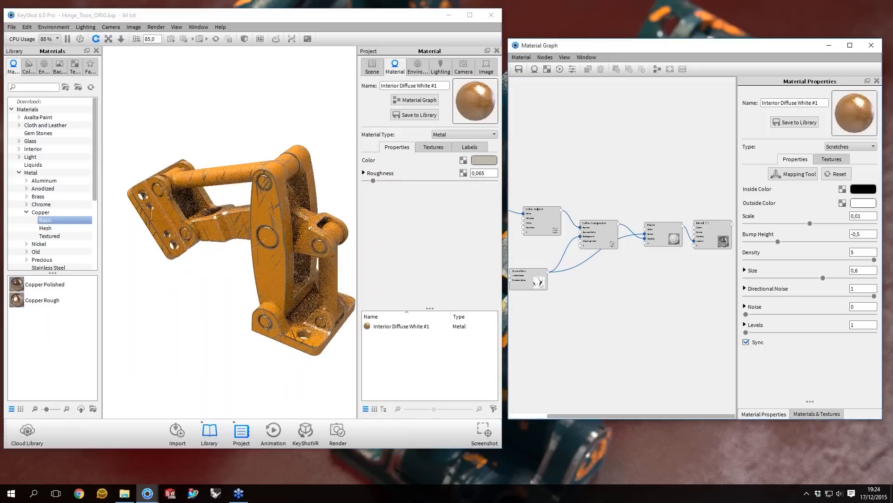
click(656, 70)
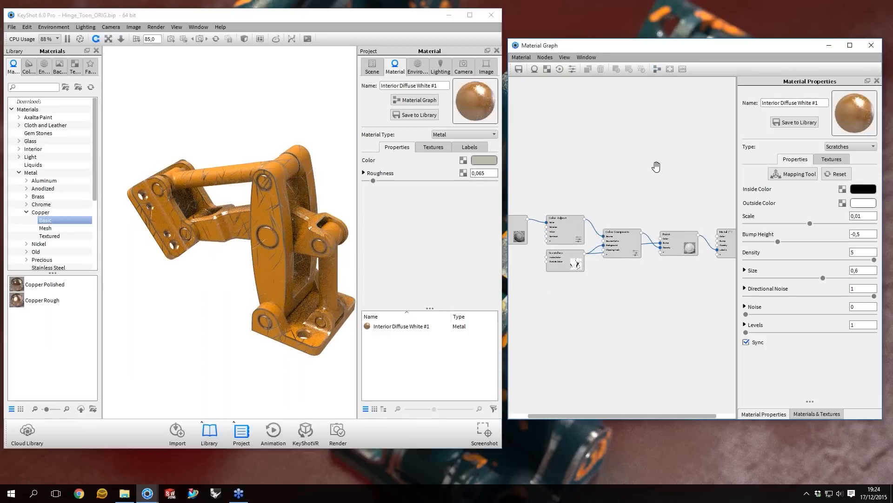
scroll(558, 231, down, 1)
scroll(717, 236, down, 3)
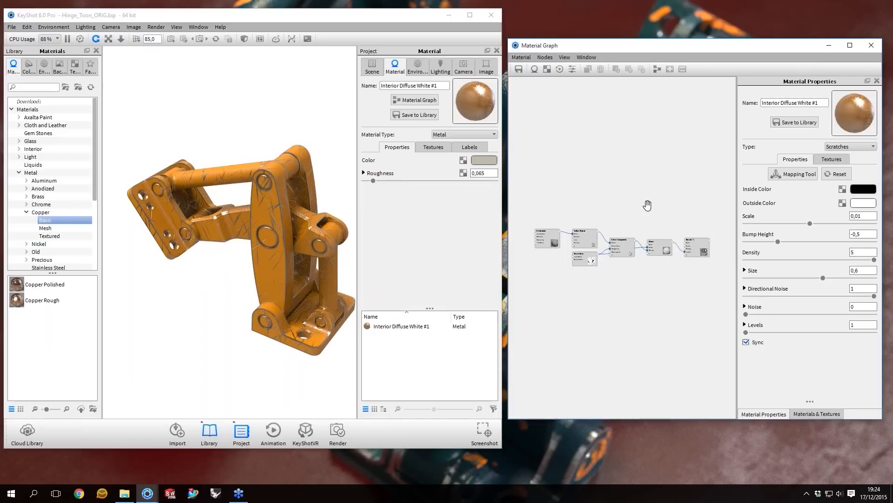
scroll(648, 206, up, 2)
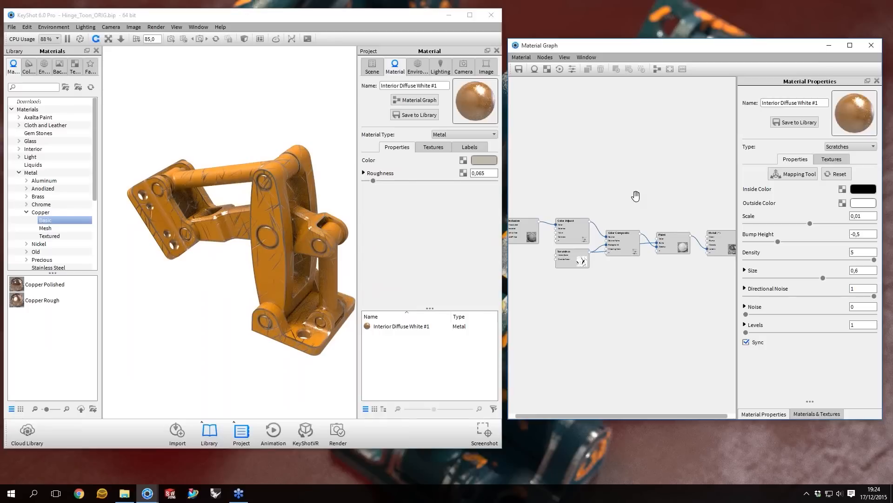
scroll(654, 196, up, 2)
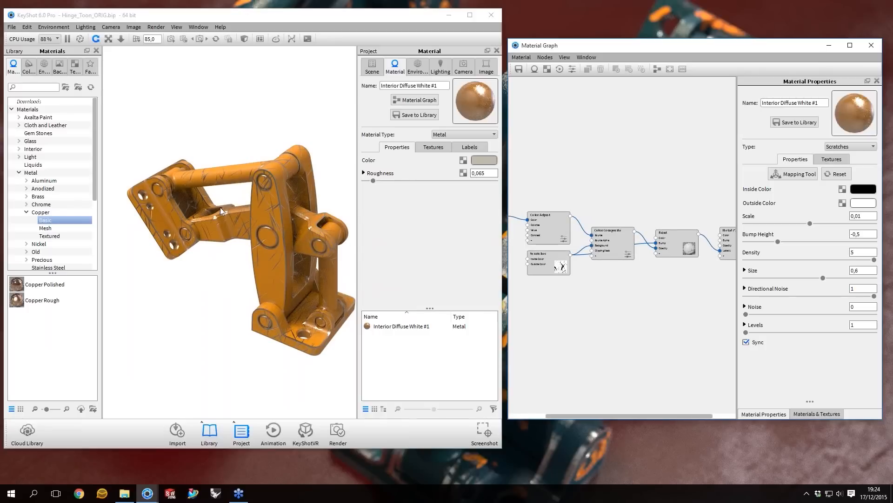
- Move the Scratches and Paint nodes lower in the graph so their bump and opacity connections are easy to tell apart
click(278, 213)
drag(277, 211, 310, 233)
scroll(209, 307, up, 5)
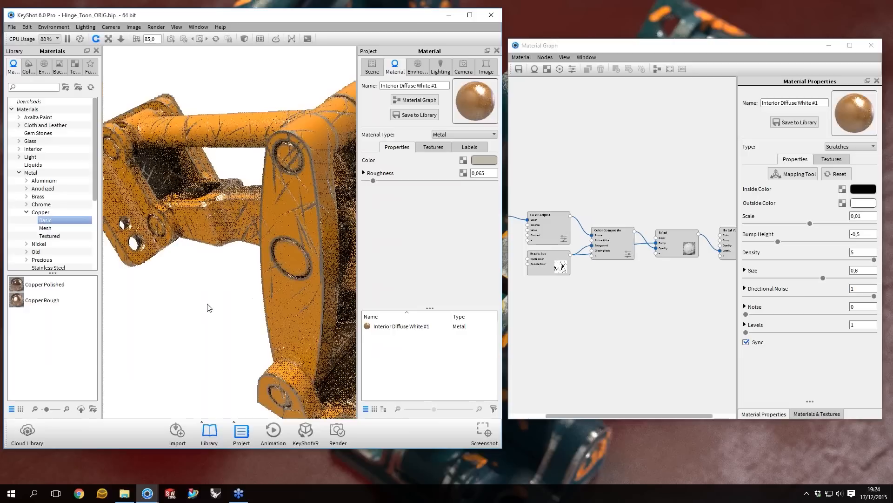
drag(209, 307, 172, 326)
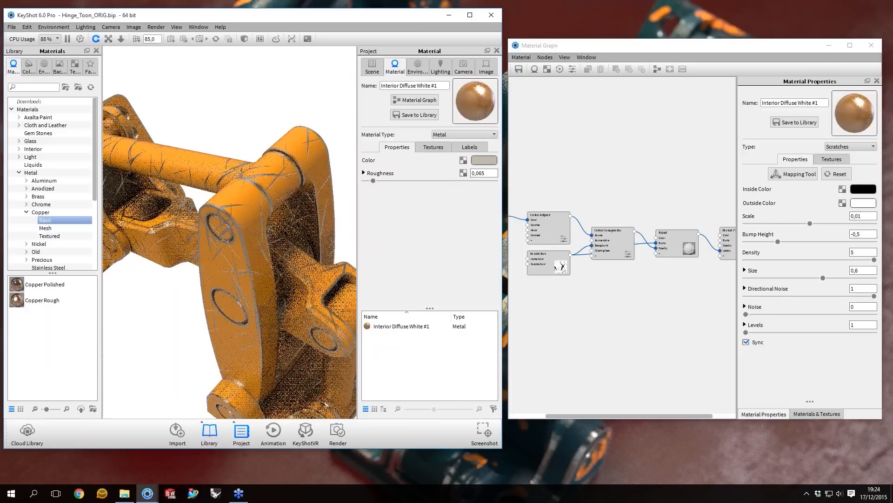
drag(561, 266, 553, 294)
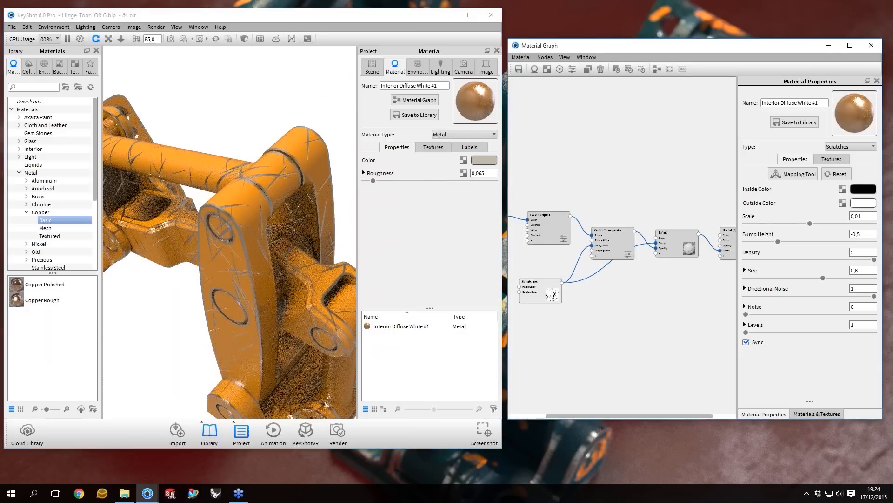
drag(677, 243, 685, 258)
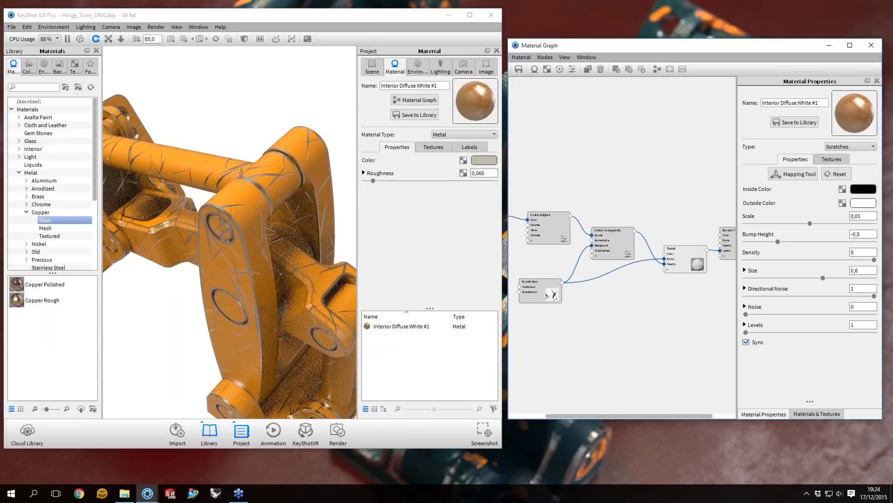
- Add a Noise (Texture) node, place it beneath the Scratches node, and space out the Scratches and Paint nodes around it
drag(266, 247, 231, 224)
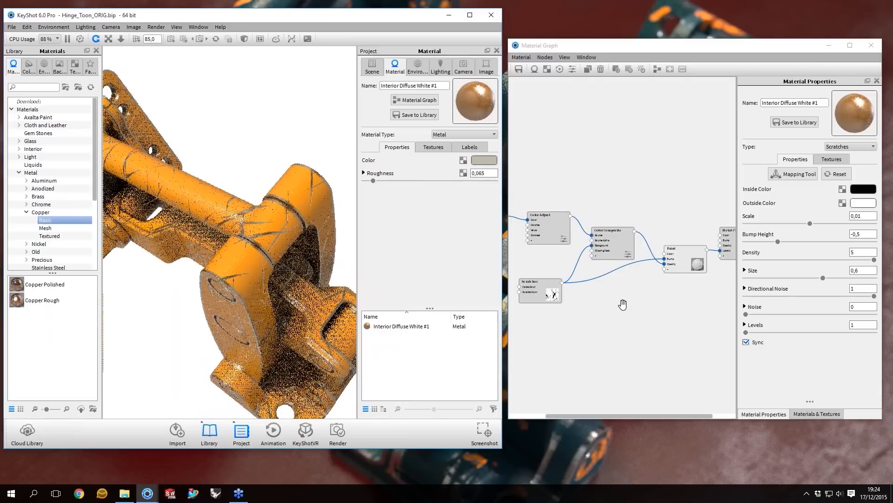
scroll(623, 305, down, 3)
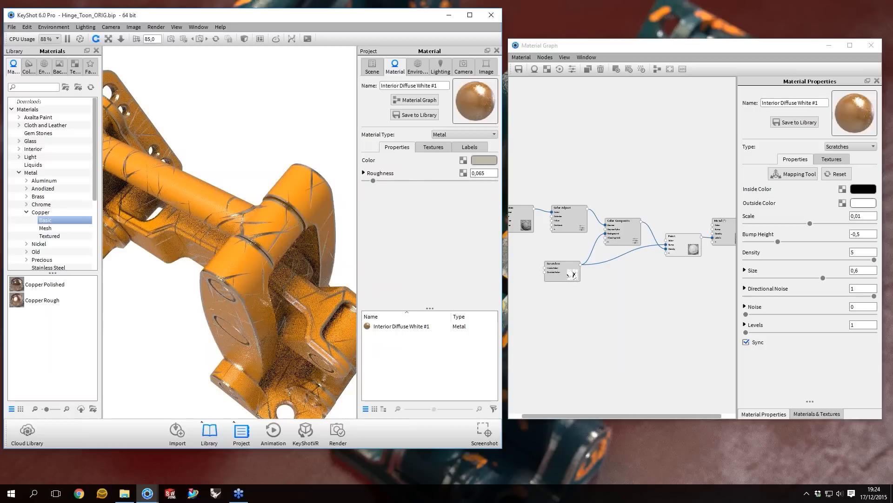
scroll(622, 245, up, 2)
drag(255, 245, 235, 226)
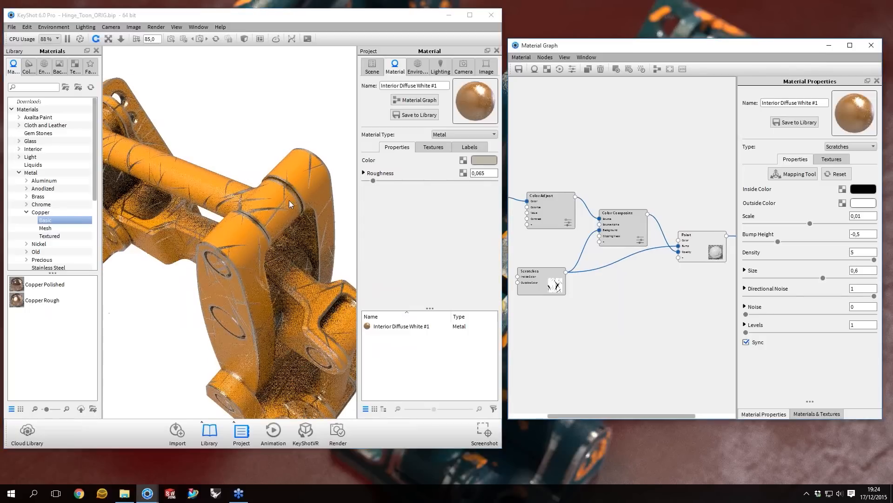
drag(299, 195, 241, 311)
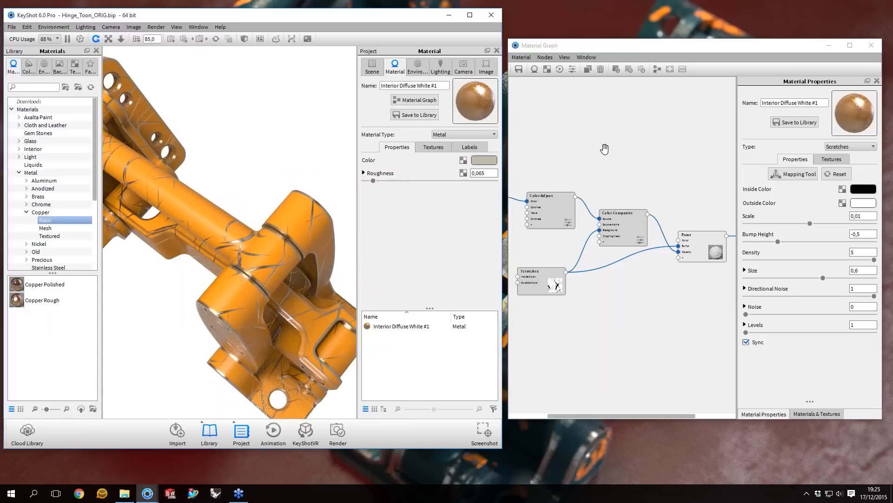
right_click(601, 335)
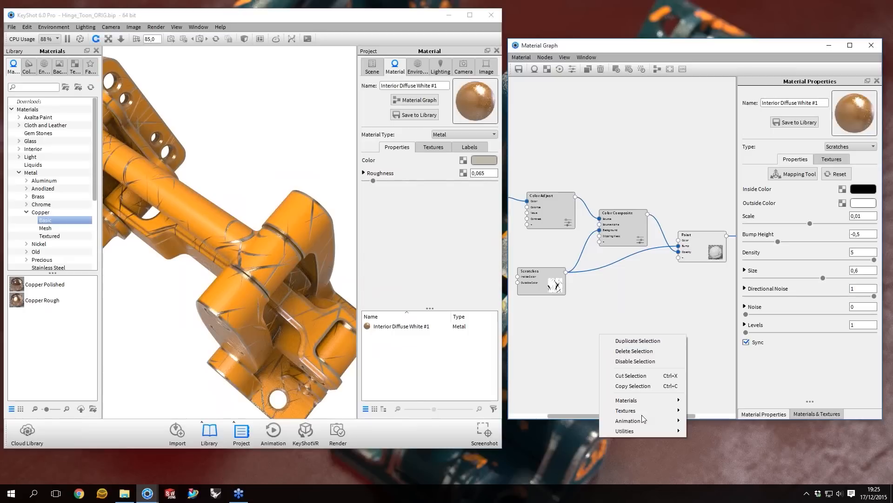
mouse_move(641, 414)
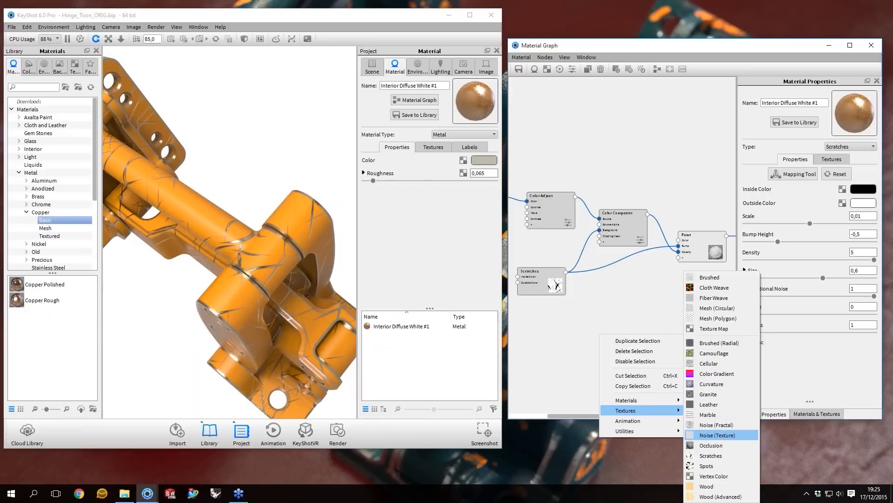
click(717, 434)
drag(618, 337, 555, 315)
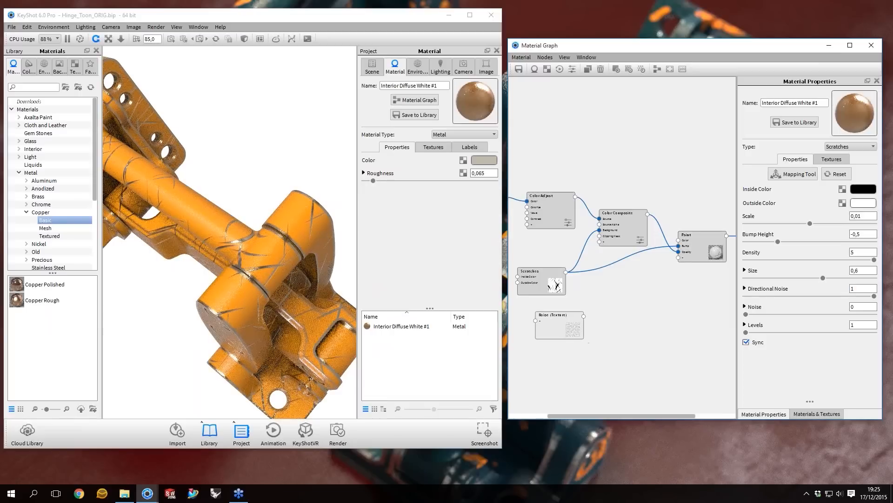
drag(531, 271, 521, 280)
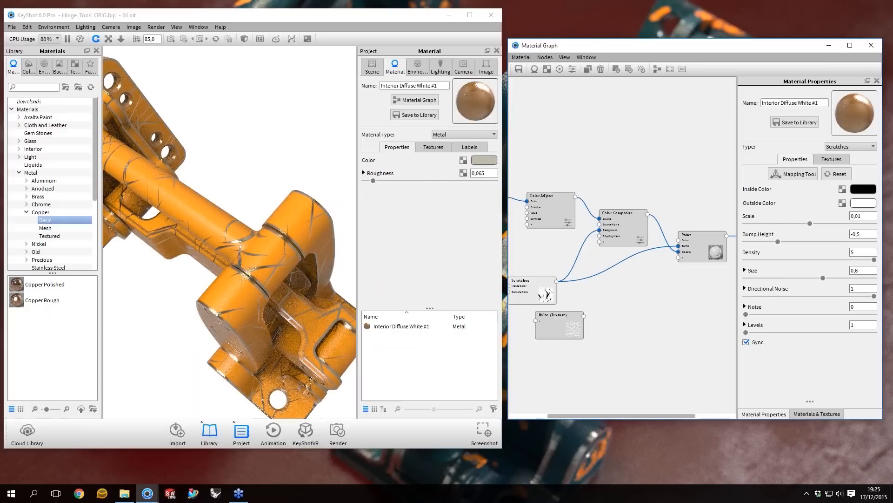
drag(555, 315, 530, 323)
drag(704, 264, 701, 270)
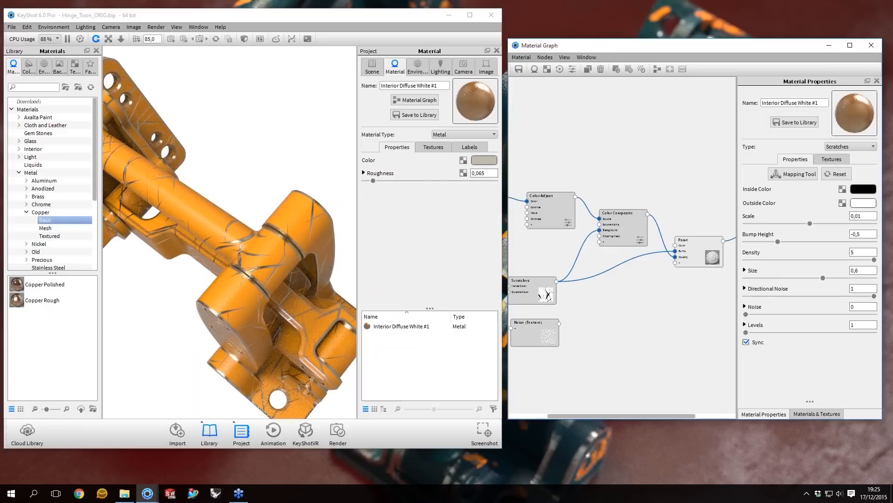
- Add a Bump Add utility node in the free space between the texture nodes and the Paint node
right_click(627, 303)
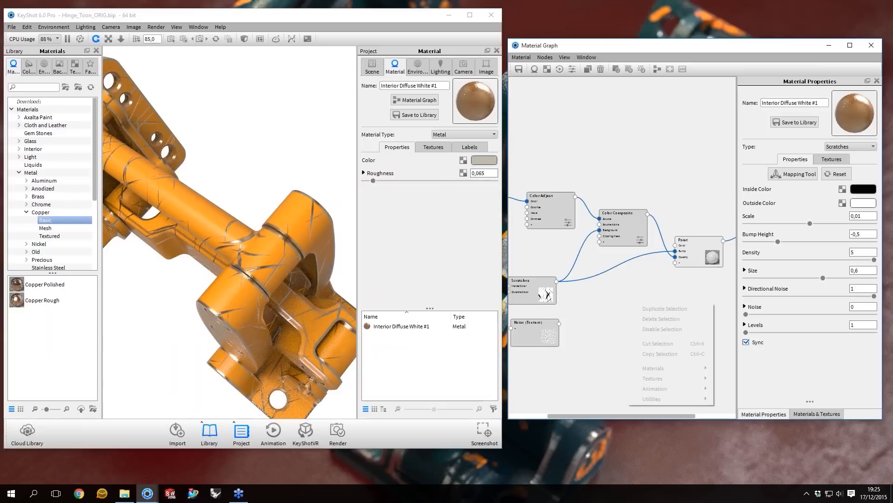
mouse_move(669, 398)
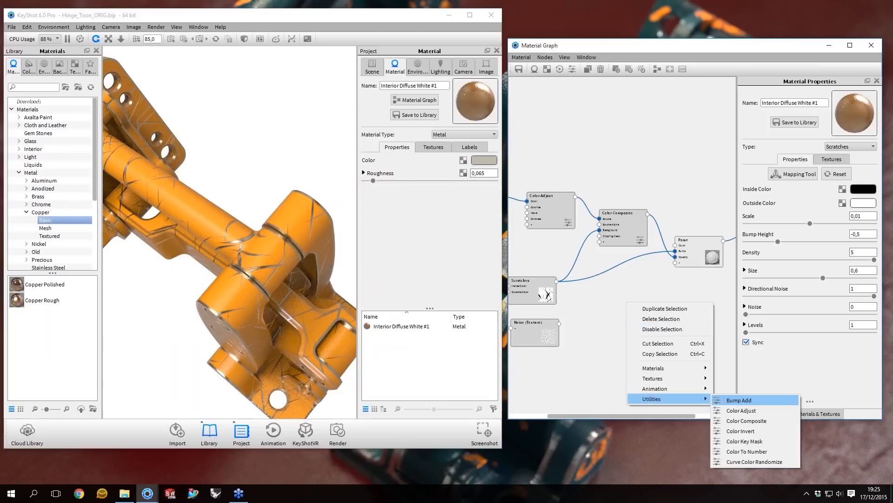
click(739, 400)
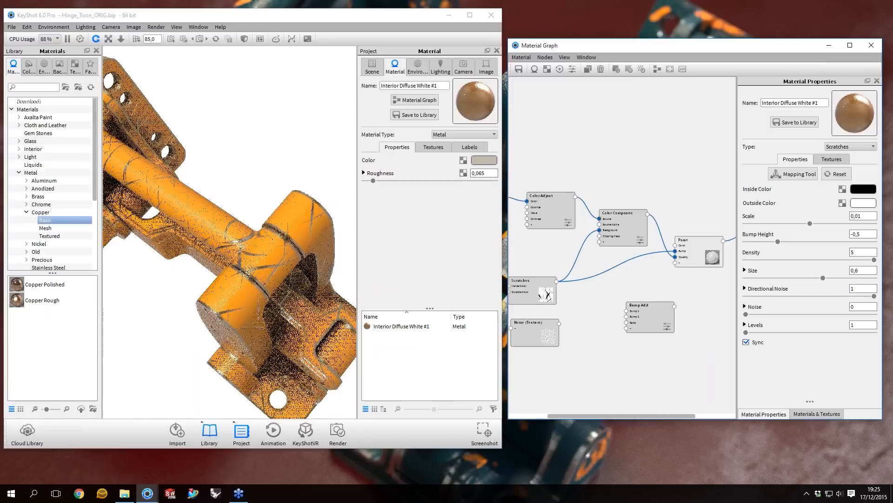
- Connect the Scratches node's output to the Bump 1 input of the Bump Add node
scroll(654, 312, up, 2)
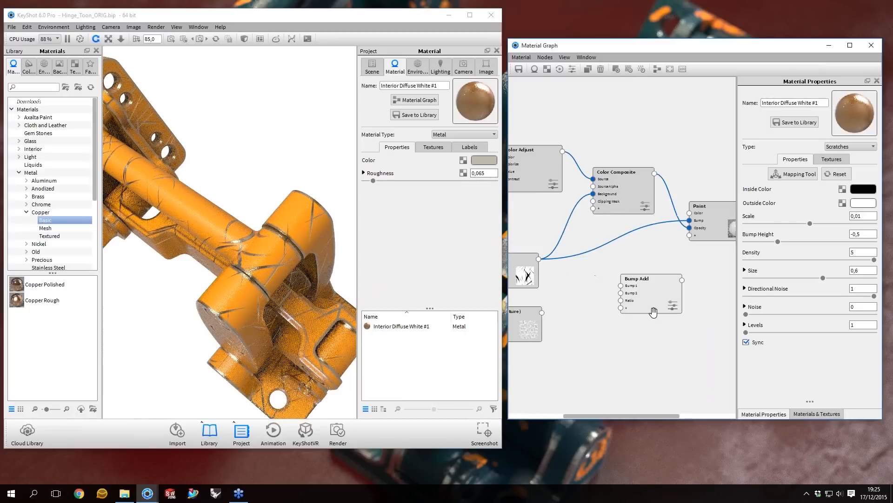
scroll(626, 316, up, 2)
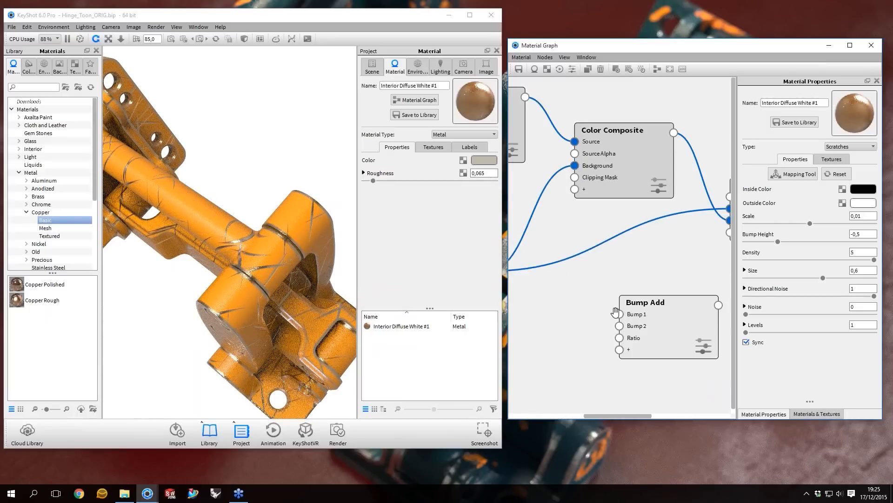
drag(616, 312, 585, 305)
scroll(595, 275, down, 1)
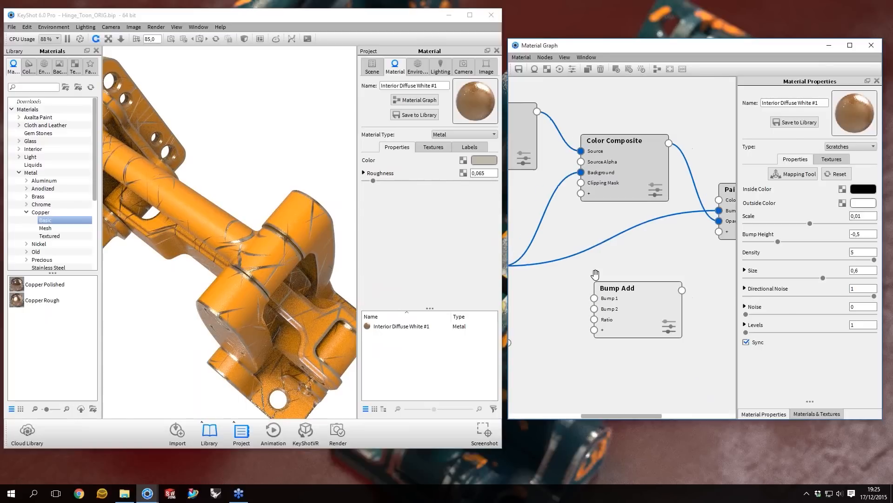
scroll(596, 275, down, 2)
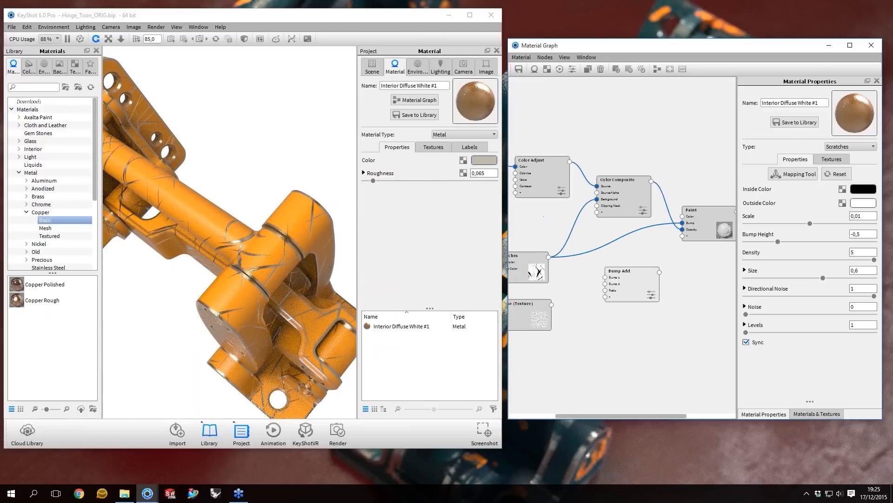
drag(526, 263, 635, 277)
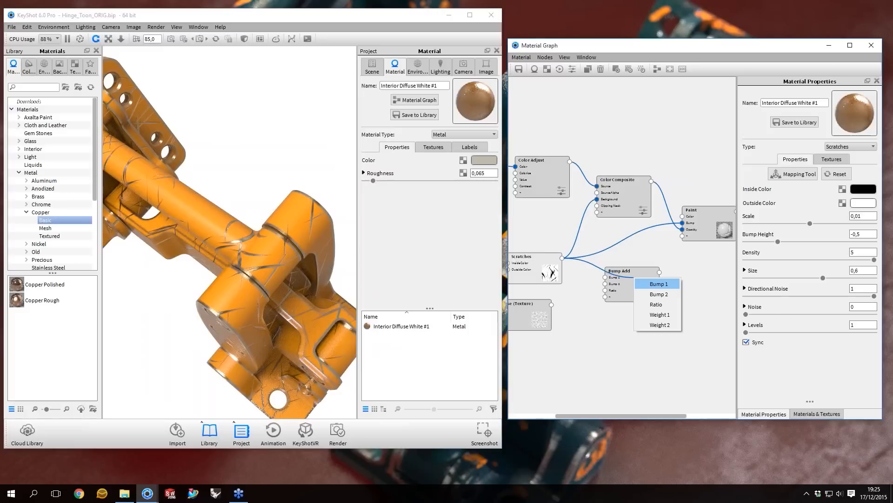
key(Return)
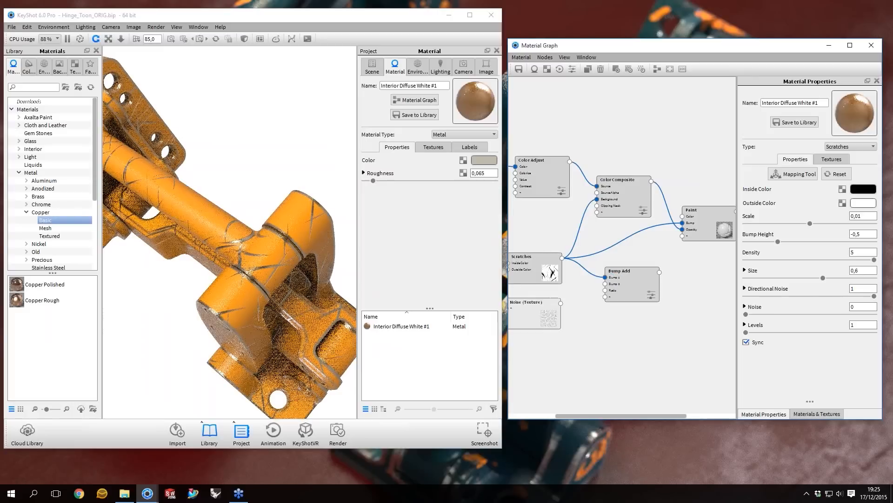
- Connect the Noise (Texture) node to Bump 2 of Bump Add, and Bump Add's output to the Paint node's Bump input
drag(564, 302, 605, 284)
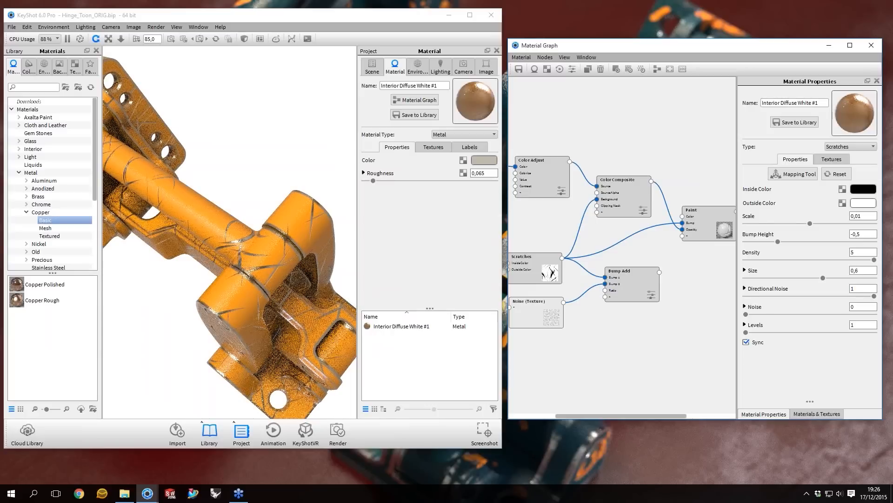
mouse_move(660, 272)
mouse_down()
mouse_move(677, 283)
mouse_move(682, 222)
mouse_up()
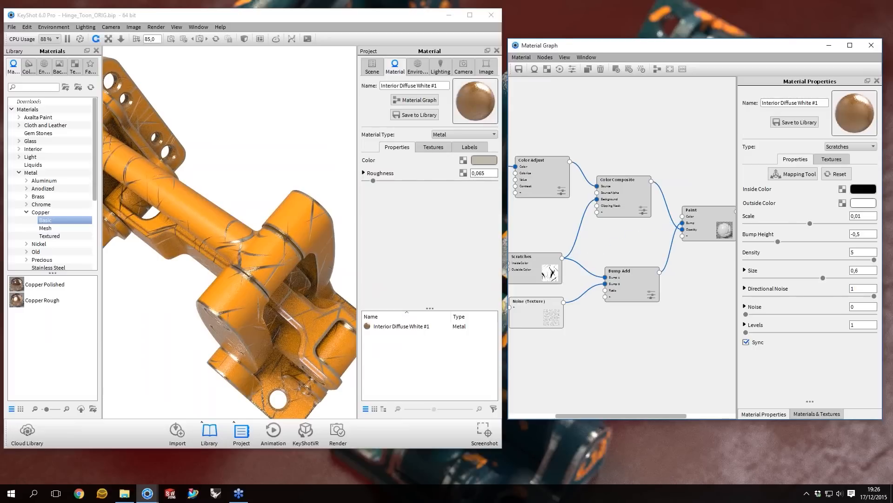
drag(641, 291, 641, 283)
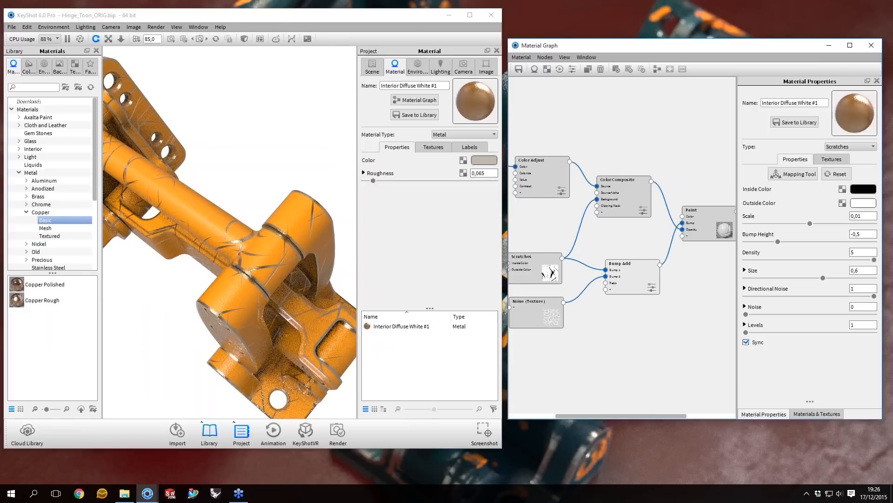
scroll(621, 245, down, 1)
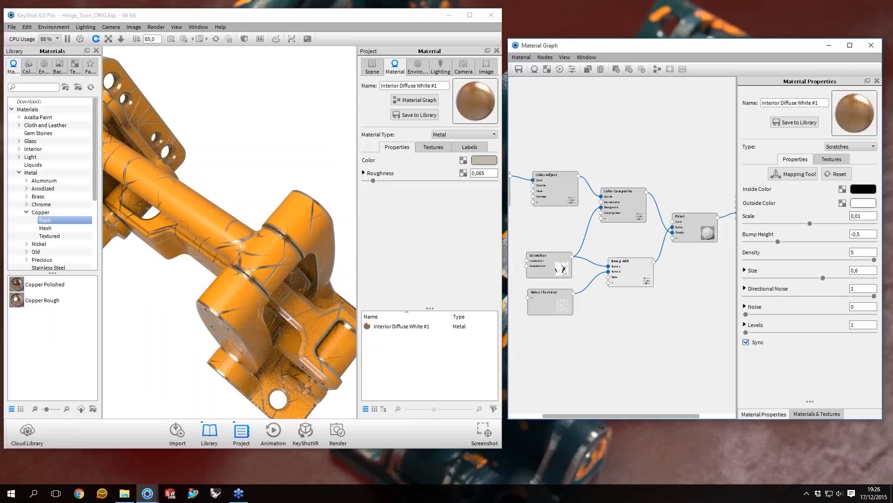
- Examine the combined scratch and noise bump on the hinge from several angles and distances
scroll(237, 217, down, 4)
drag(237, 216, 239, 256)
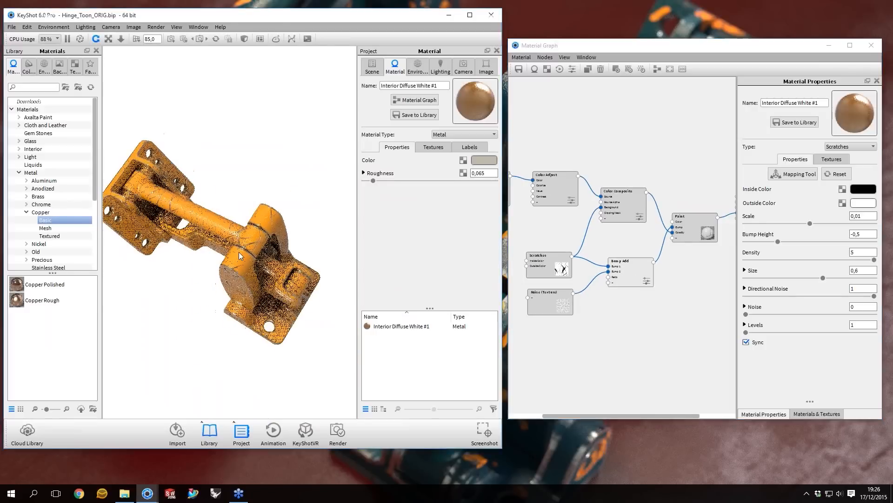
scroll(239, 255, up, 3)
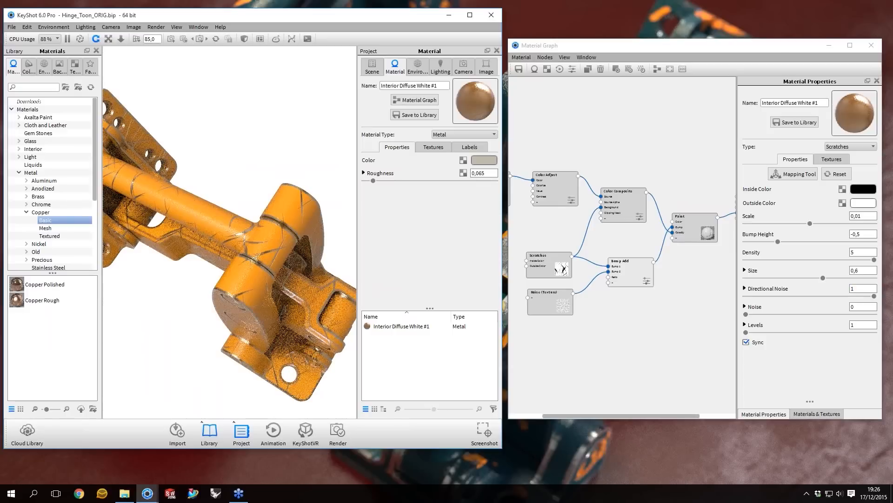
drag(550, 301, 549, 302)
drag(181, 287, 233, 144)
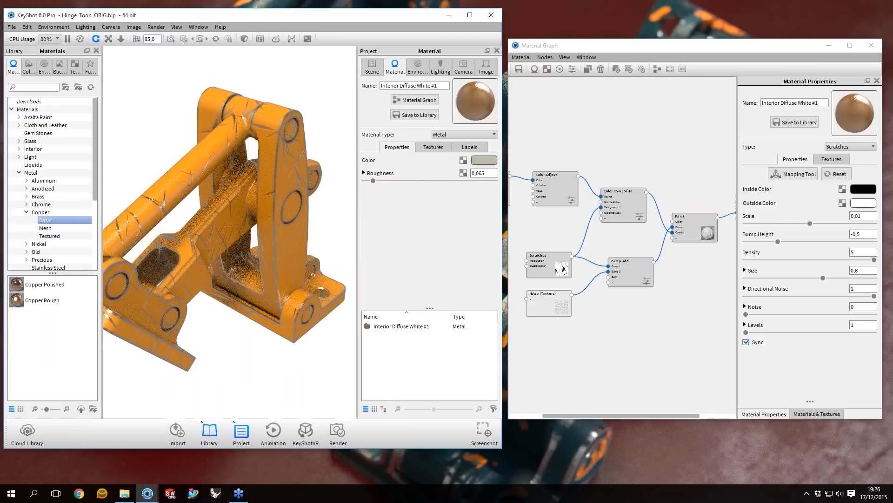
scroll(230, 232, down, 2)
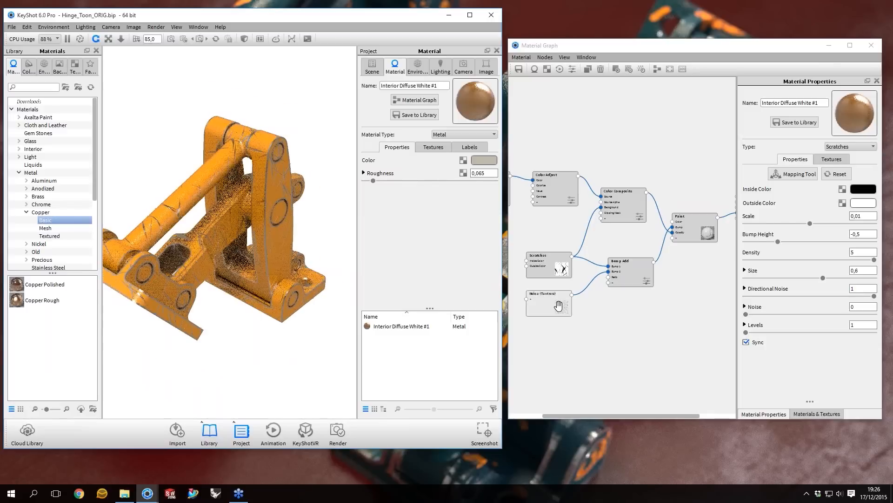
- Preview only the bump of the Noise (Texture) node on the hinge
click(558, 305)
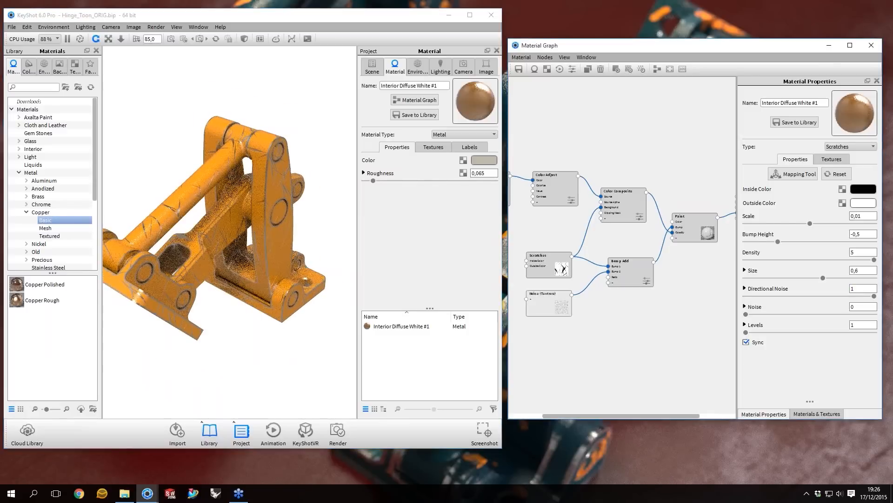
drag(563, 306, 564, 308)
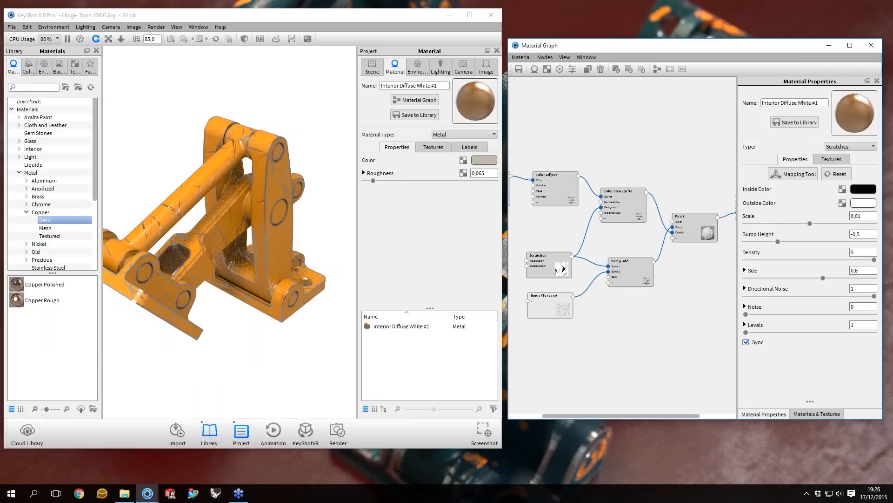
key(b)
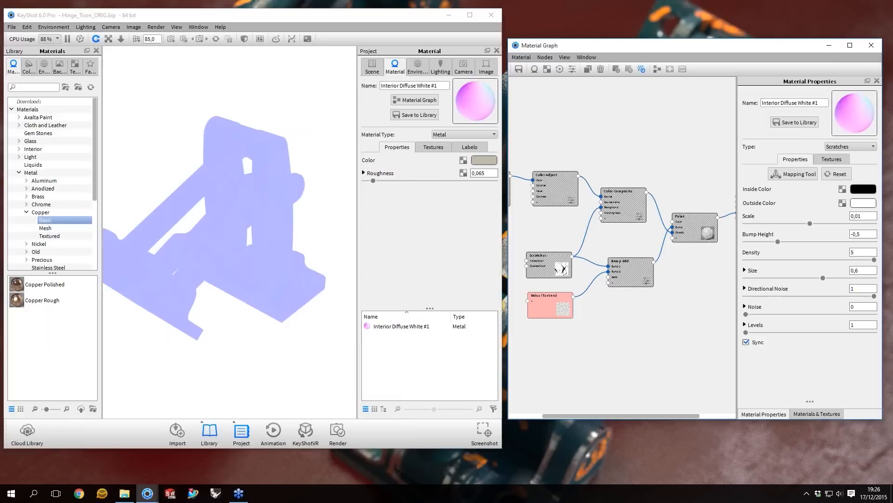
drag(241, 231, 288, 294)
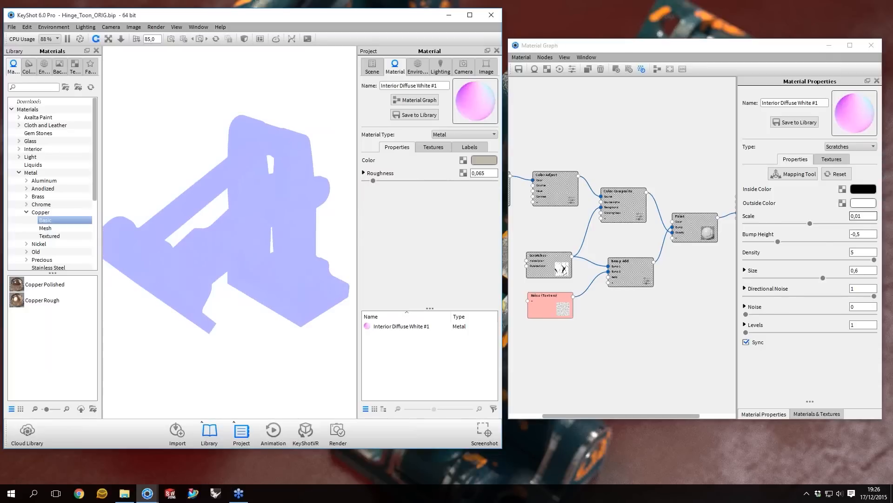
- Set the Noise (Texture) node's scale to 0,005, after trying 0,01, and its magnitude to 2
click(550, 304)
double_click(863, 216)
text(0,)
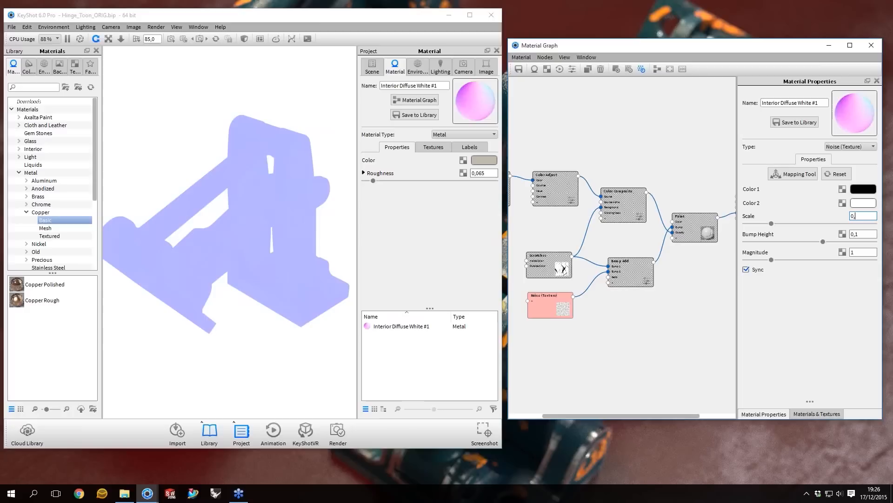
text(01)
key(Return)
text(0,005)
key(Return)
click(862, 252)
text(2)
key(Return)
- Reduce the Noise (Texture) scale to 0,003 and turn off the bump-only preview
drag(161, 206, 245, 246)
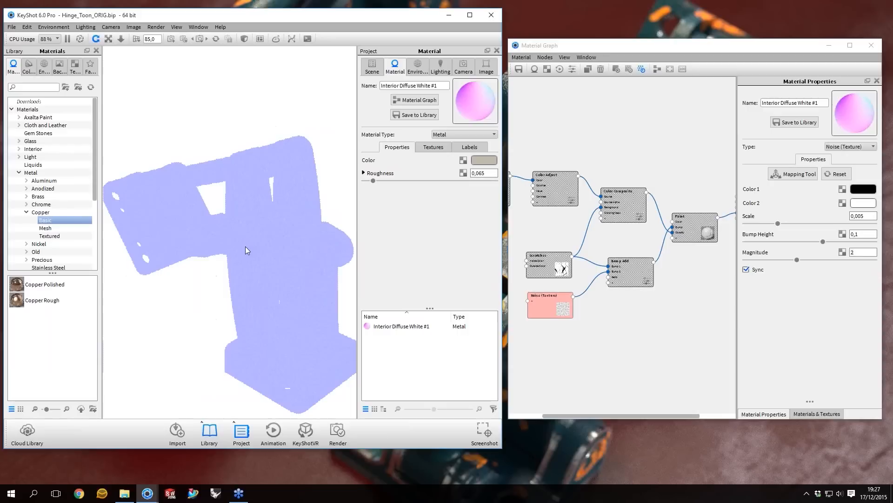
click(865, 215)
key(BackSpace)
text(3)
key(Return)
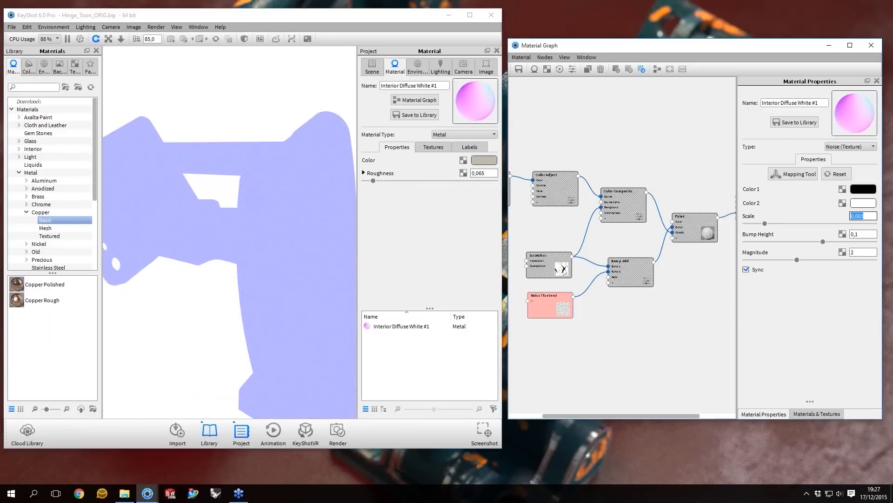
drag(224, 200, 247, 233)
click(561, 310)
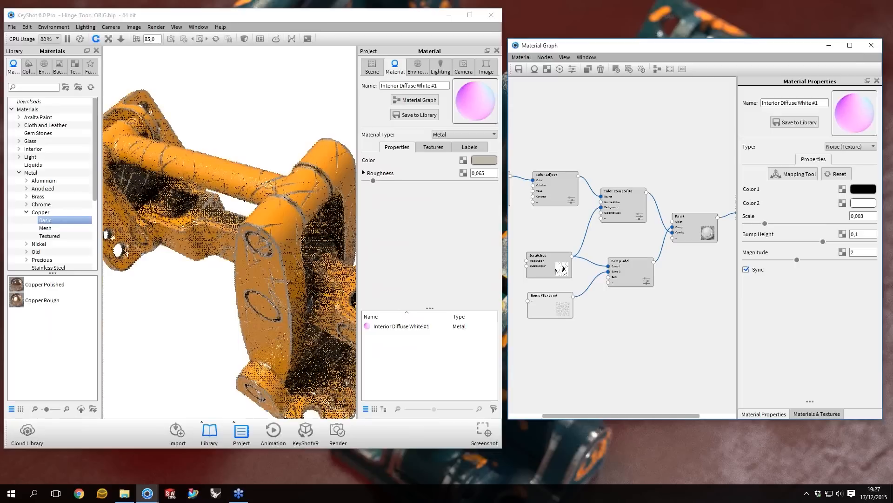
- Inspect the hinge joint close up, try a Noise (Texture) bump height of 0,3, and settle on 0,4
drag(232, 294, 210, 270)
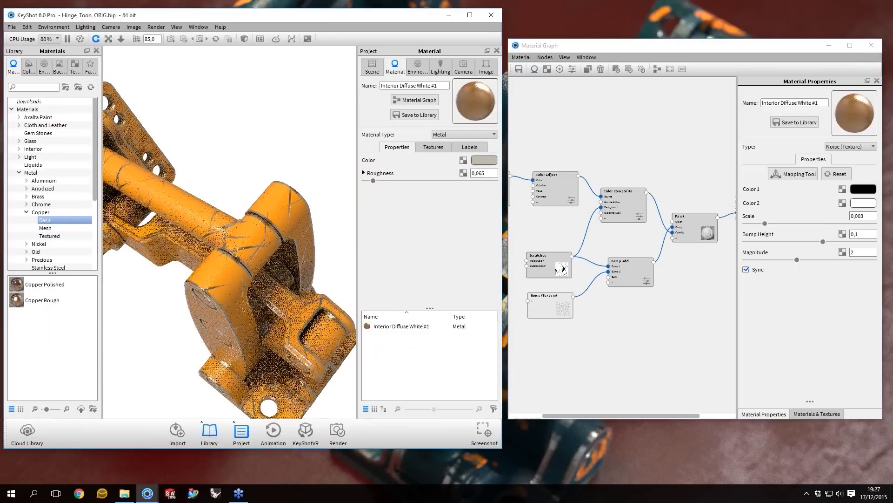
scroll(300, 267, up, 5)
drag(300, 267, 238, 335)
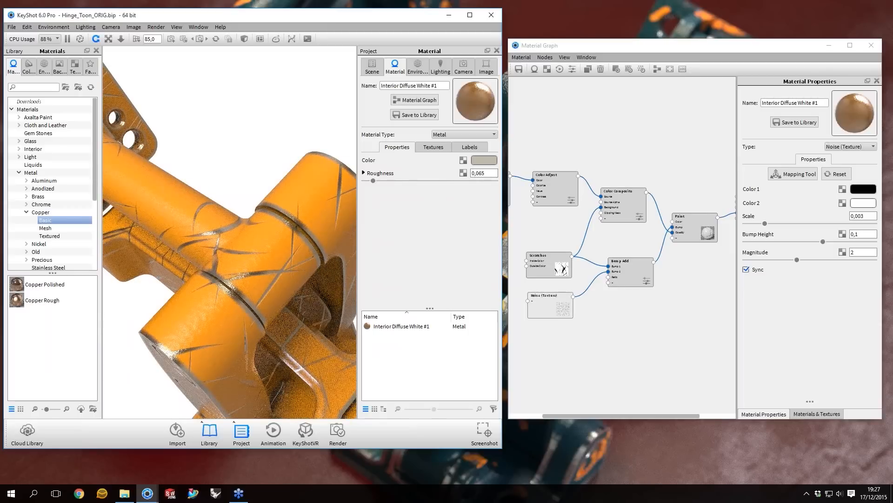
click(860, 233)
key(BackSpace)
text(3)
key(Return)
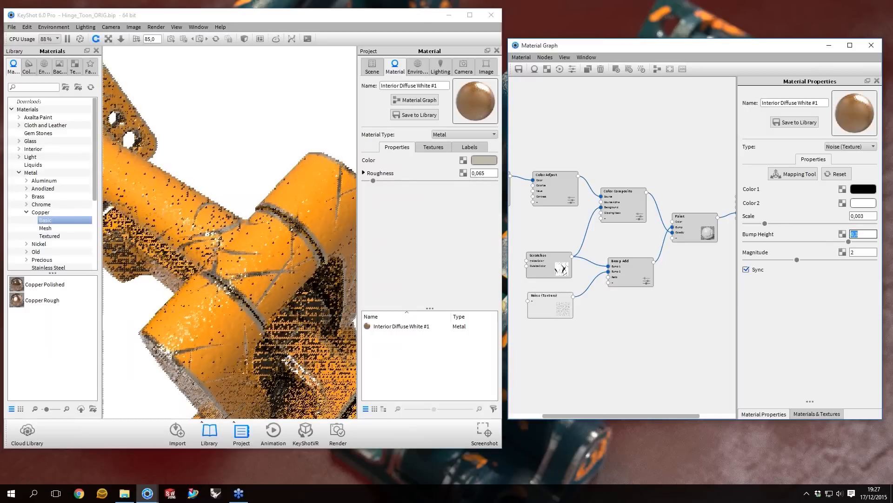
click(858, 234)
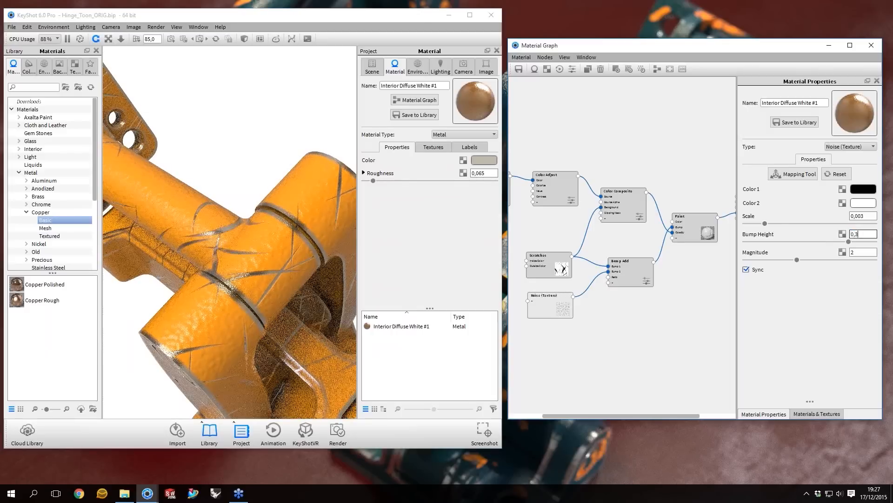
key(BackSpace)
text(4)
key(Return)
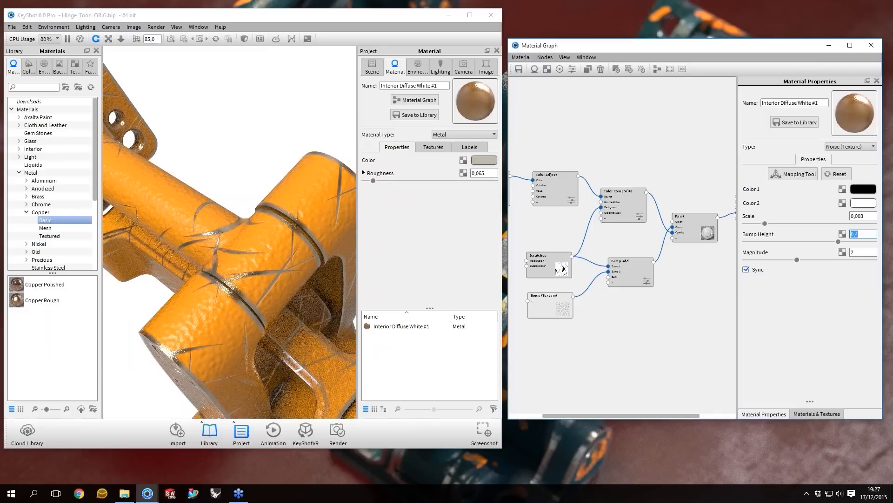
- Open the Bump Add node's properties and adjust the spacing between it and the Scratches and Noise (Texture) nodes
click(636, 279)
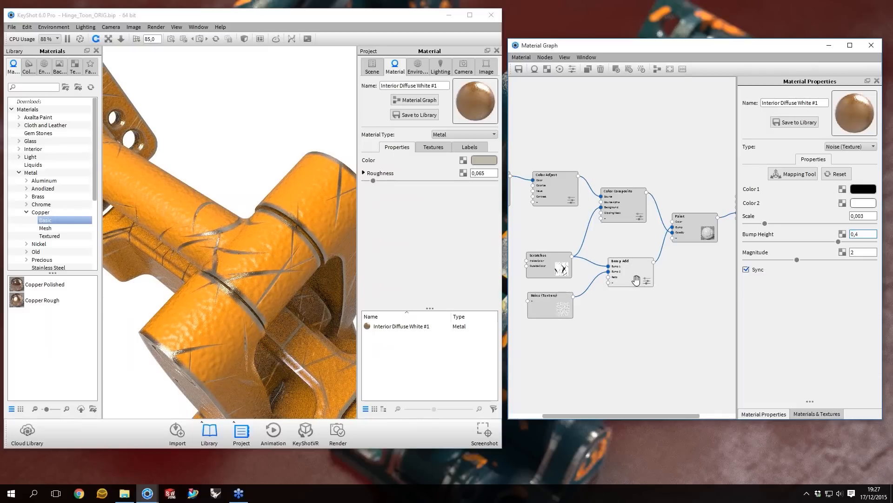
double_click(637, 279)
mouse_move(636, 279)
mouse_down()
mouse_move(628, 279)
mouse_move(653, 277)
mouse_up()
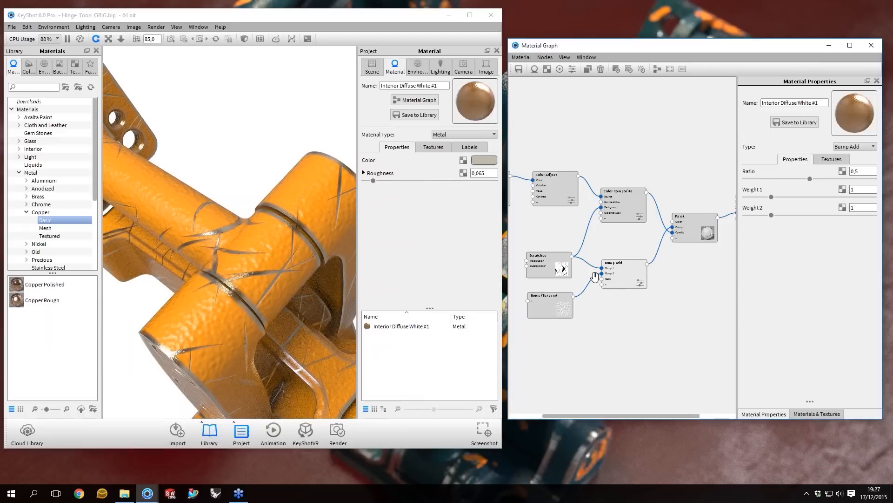
drag(596, 277, 602, 273)
drag(549, 261, 539, 261)
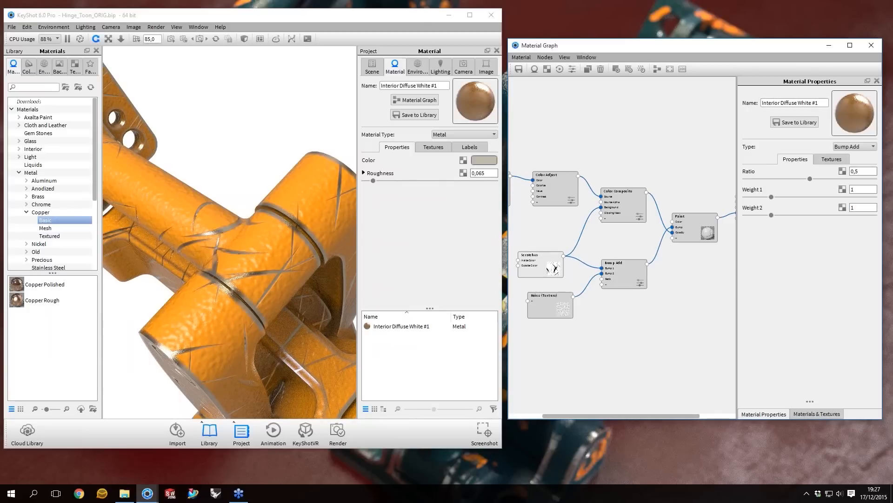
drag(550, 303, 548, 302)
click(628, 272)
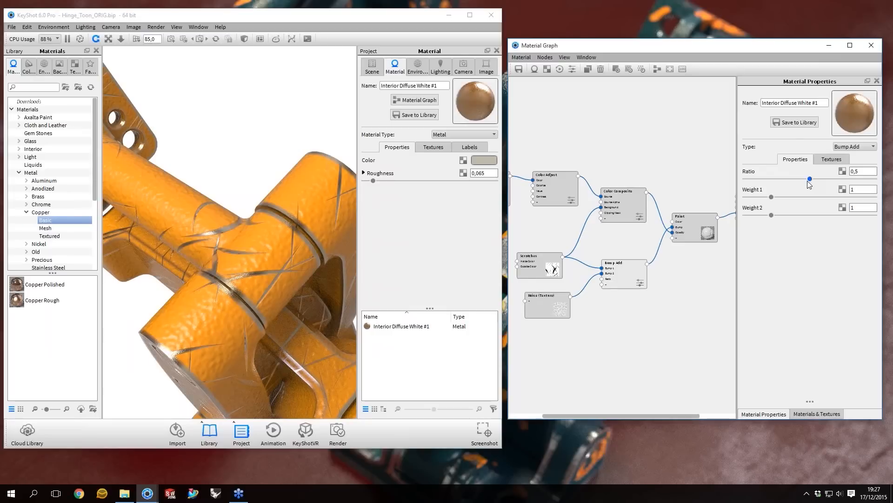
- Try the Bump Add ratio at 0 and at 1 to isolate each bump, and restore it to 0,5
drag(807, 181, 890, 171)
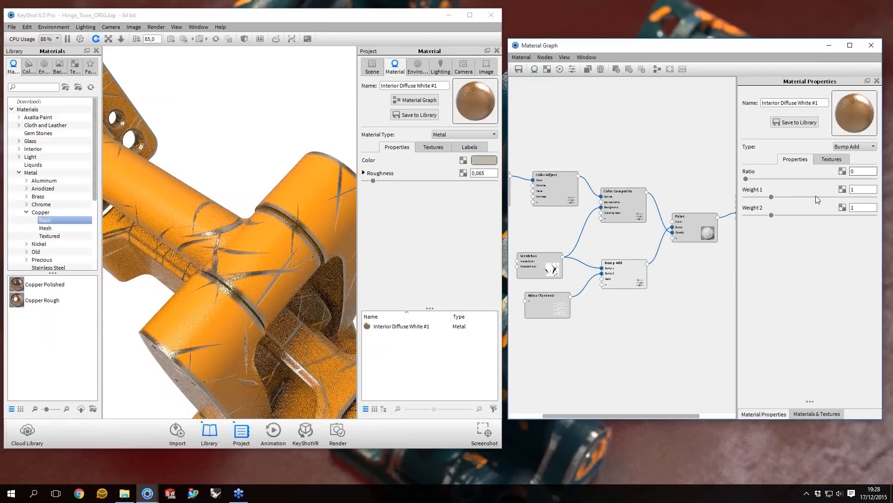
drag(539, 264, 543, 264)
drag(547, 295, 544, 300)
drag(851, 179, 874, 178)
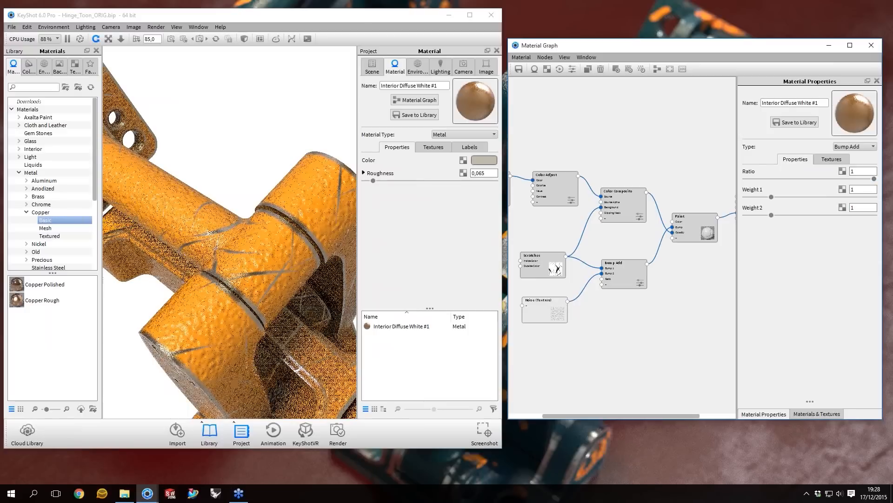
key(Tab)
key(shift+Tab)
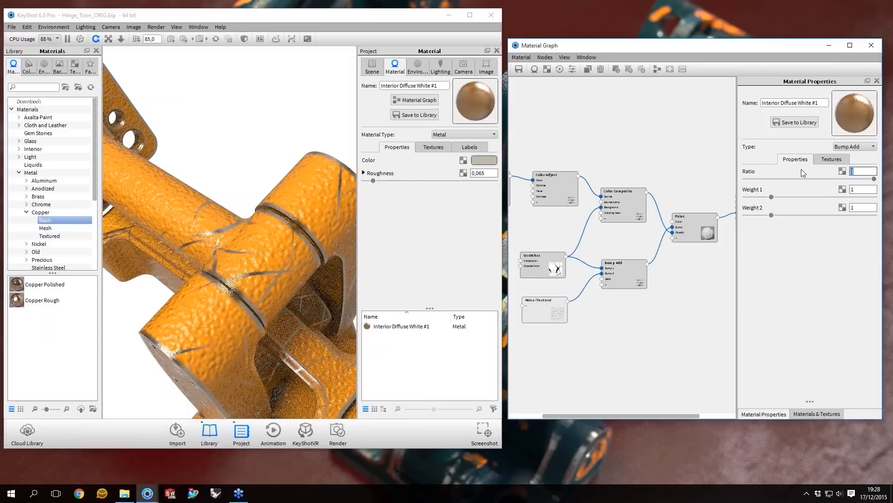
text(0,5)
key(Return)
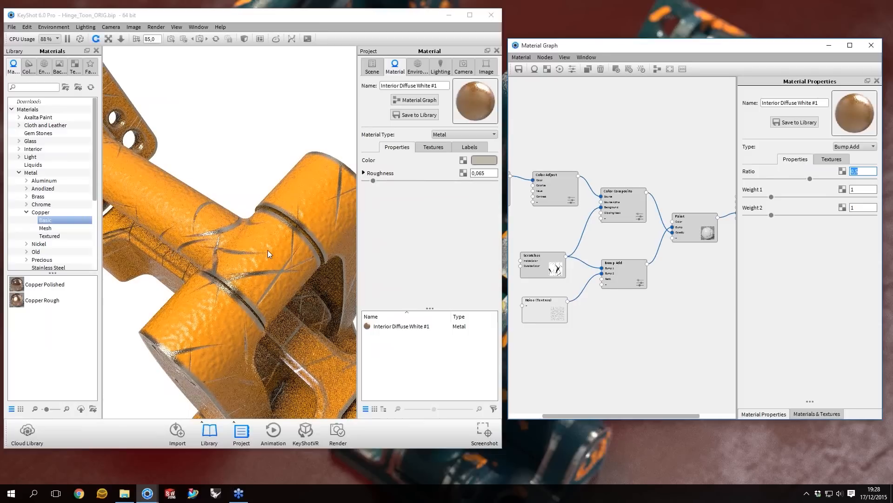
- Lower Weight 2 of the Bump Add node to 0,455 to soften the noise bump
click(771, 196)
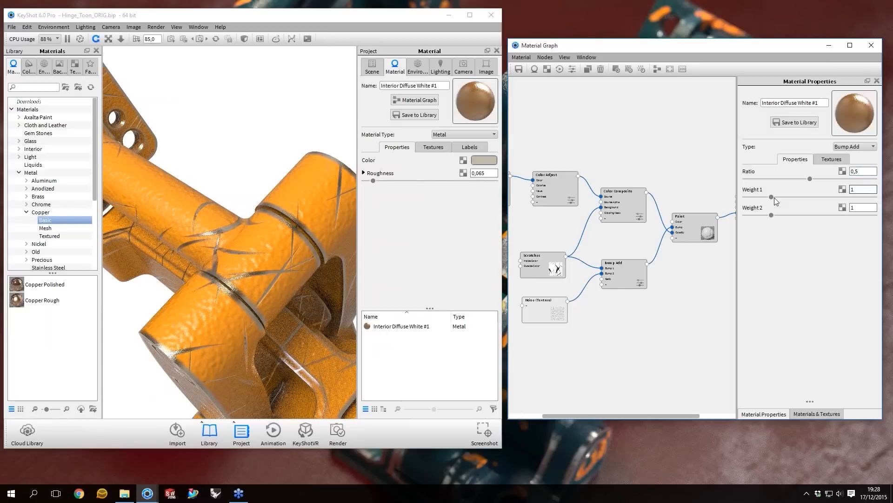
click(773, 197)
mouse_move(767, 216)
mouse_down()
mouse_move(752, 215)
mouse_move(763, 218)
mouse_up()
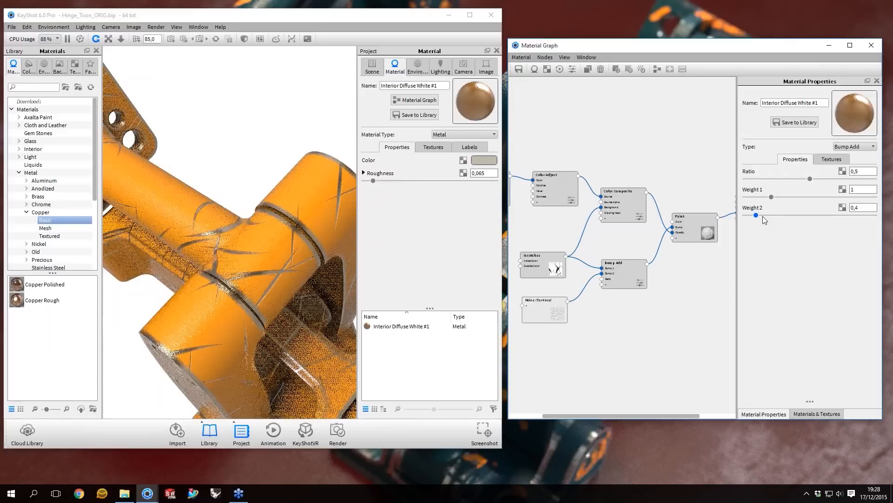
drag(763, 219, 765, 219)
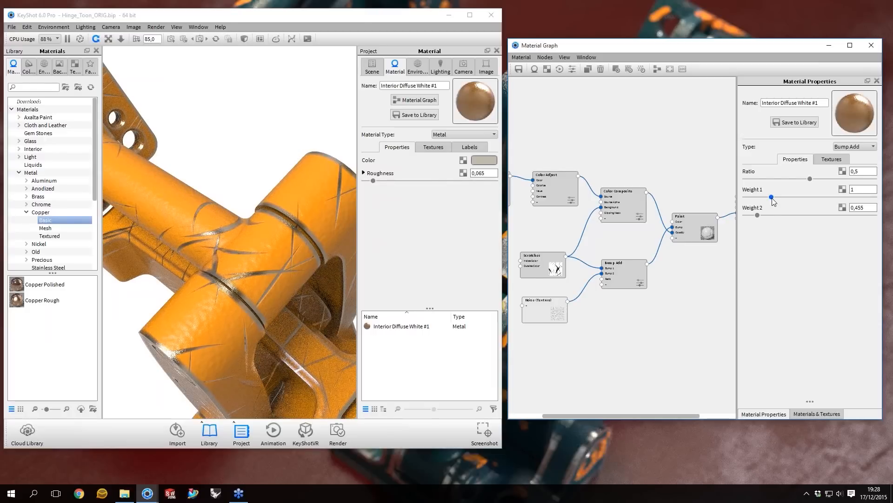
- Raise Weight 1 of the Bump Add node to 4,8 to strengthen the scratches bump
click(802, 197)
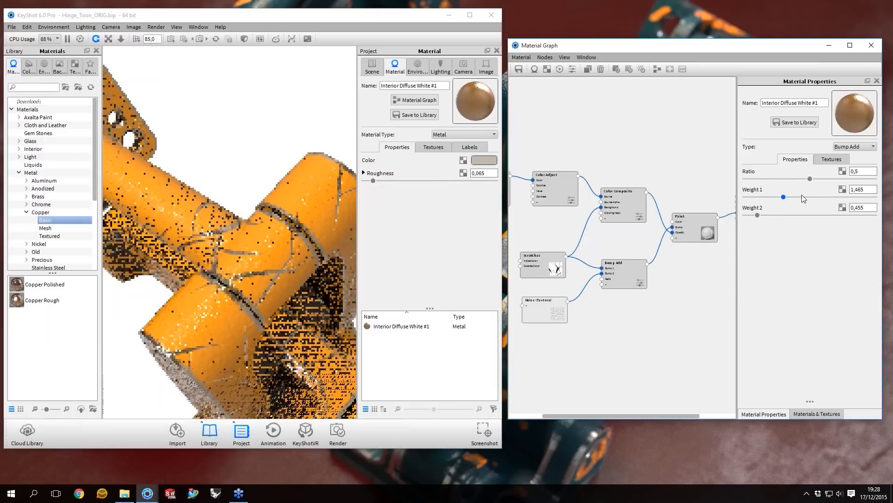
click(860, 197)
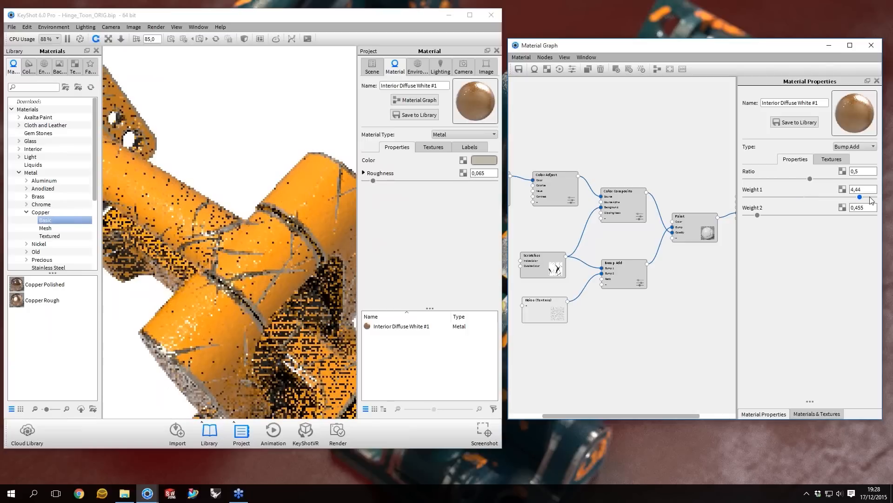
click(869, 197)
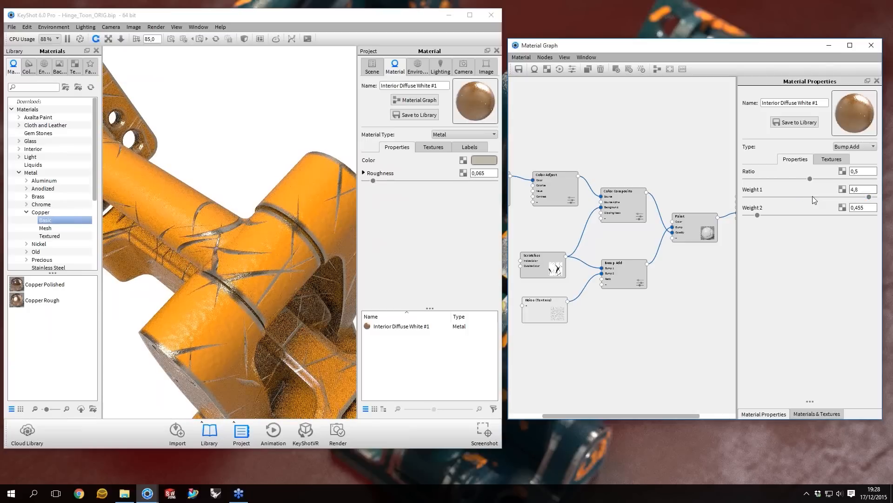
- Set the Bump Add node's Weight 1 to 1,685 and Weight 2 to 0,67, and inspect the whole hinge
click(789, 197)
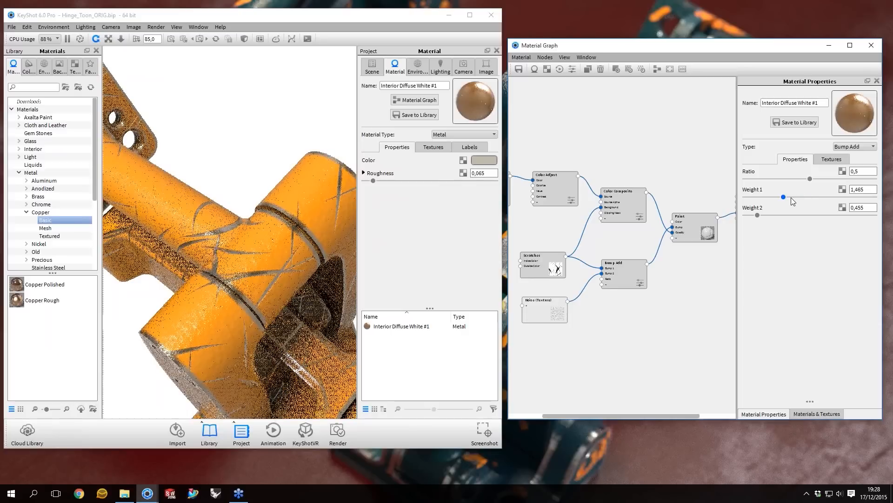
click(763, 215)
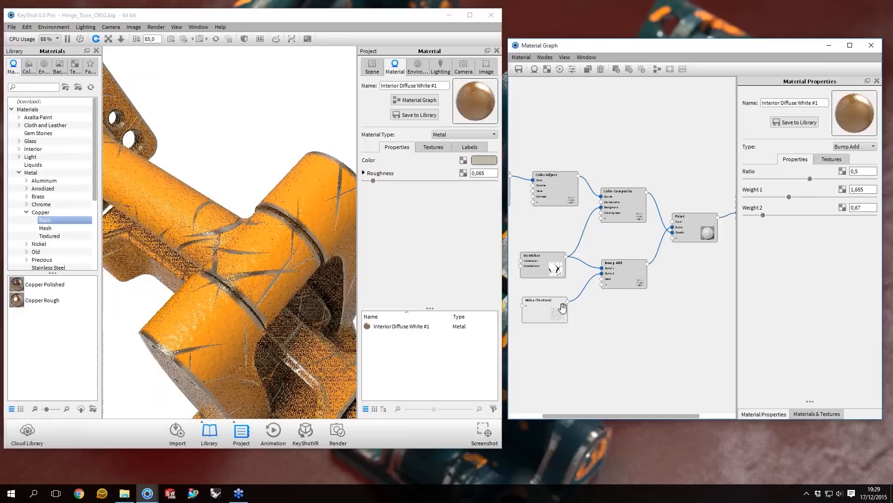
drag(229, 160, 214, 200)
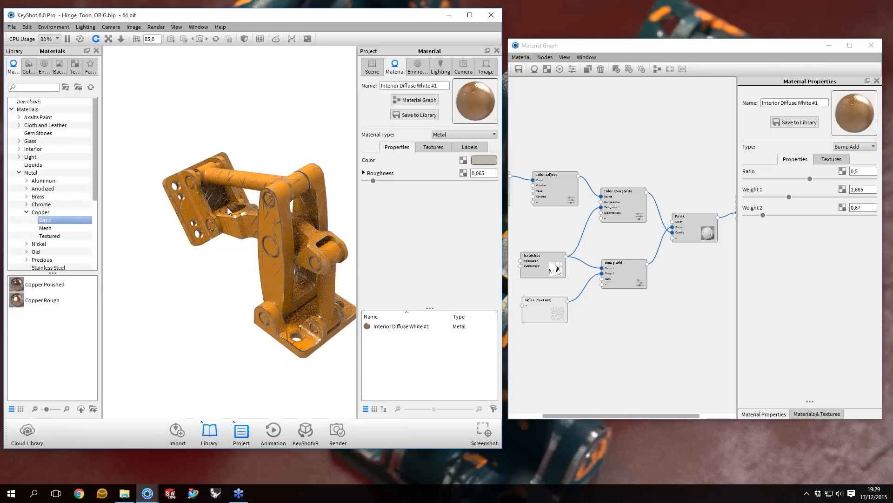
drag(227, 207, 186, 211)
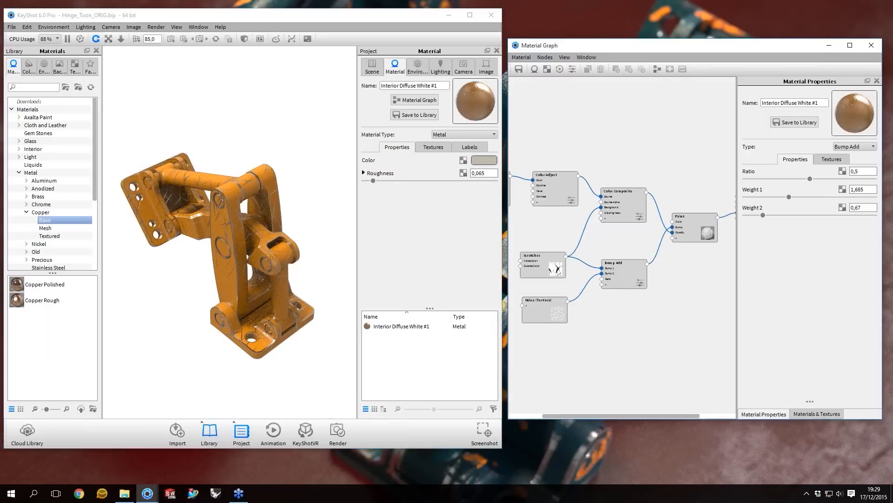
- Auto-arrange the material graph, open the Color Composite node's properties, and move the Color Composite and Color Adjust nodes lower
key(f)
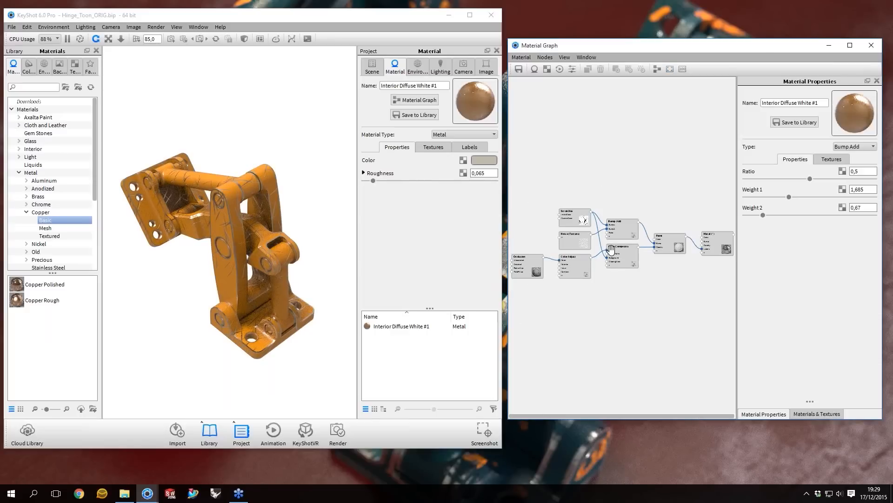
scroll(611, 250, up, 3)
scroll(622, 241, up, 1)
drag(618, 253, 636, 278)
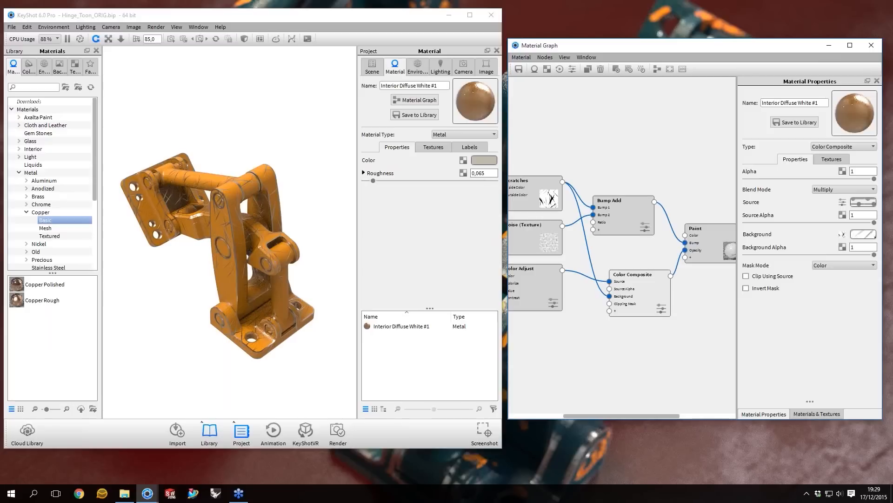
drag(535, 284, 553, 322)
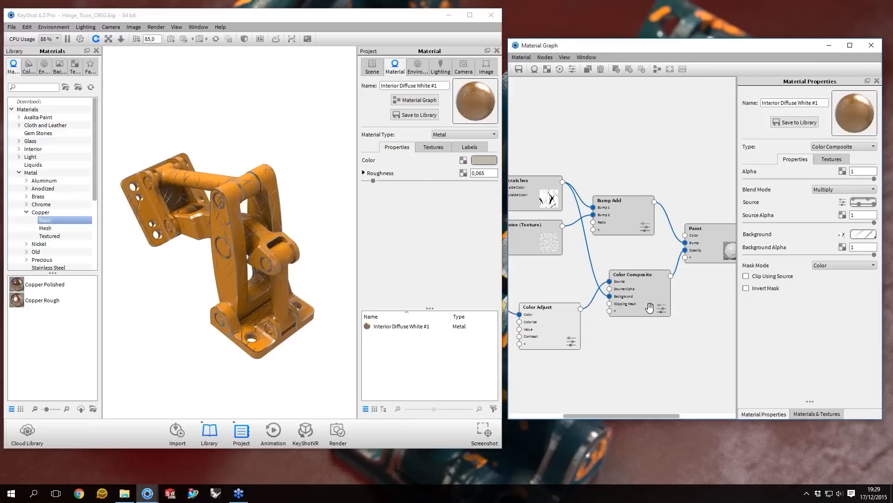
scroll(650, 307, up, 1)
scroll(649, 305, down, 1)
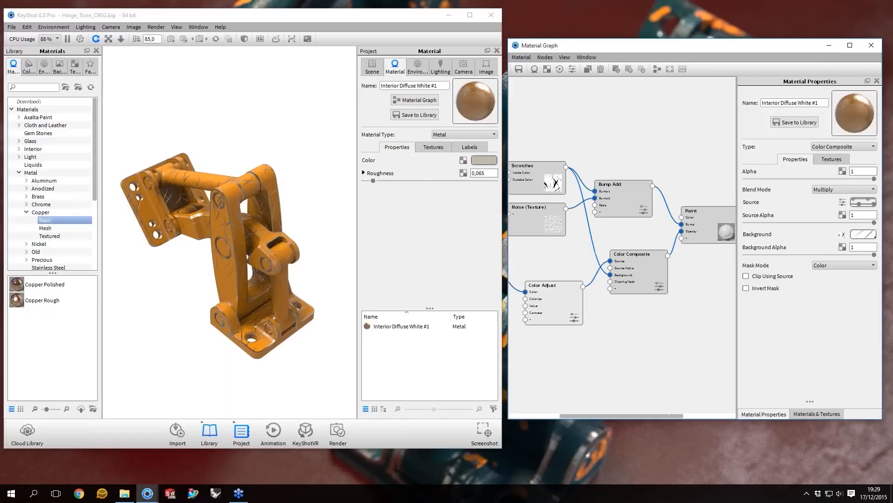
- Fine-tune the positions of the Color Composite and Scratches nodes, and move the texture node feeding Color Adjust closer to it
drag(224, 247, 247, 237)
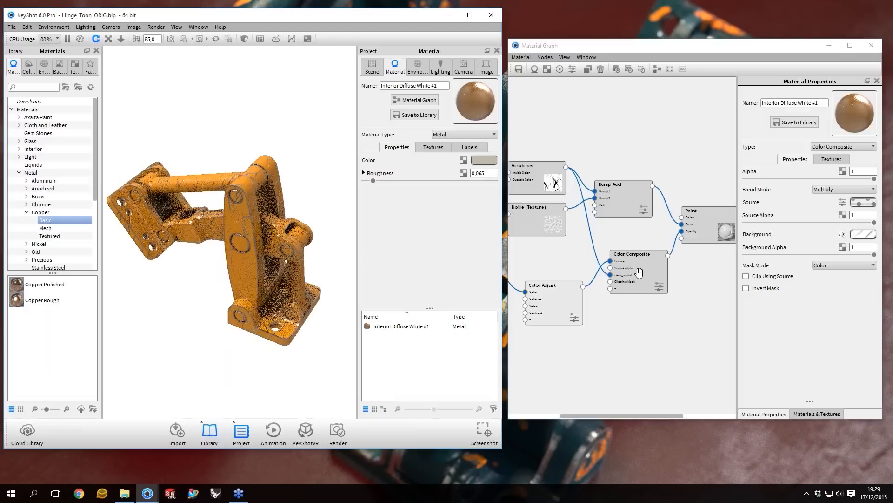
drag(639, 254, 635, 254)
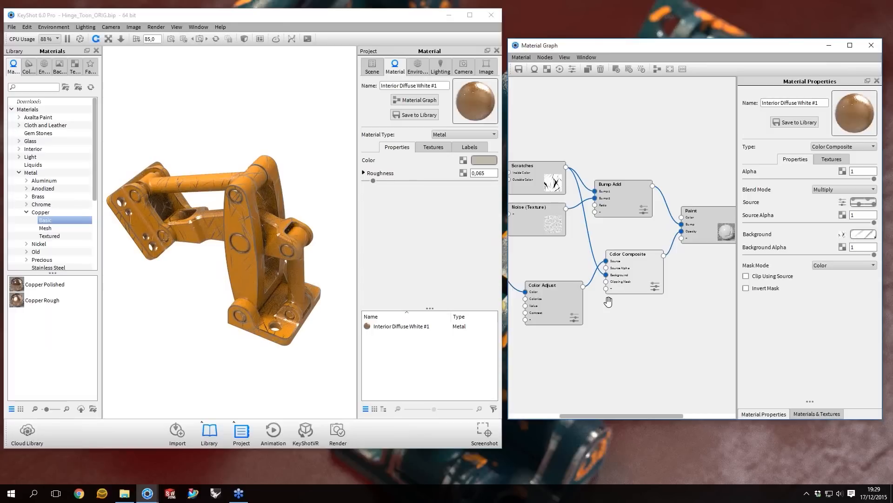
scroll(621, 242, down, 3)
drag(573, 201, 573, 203)
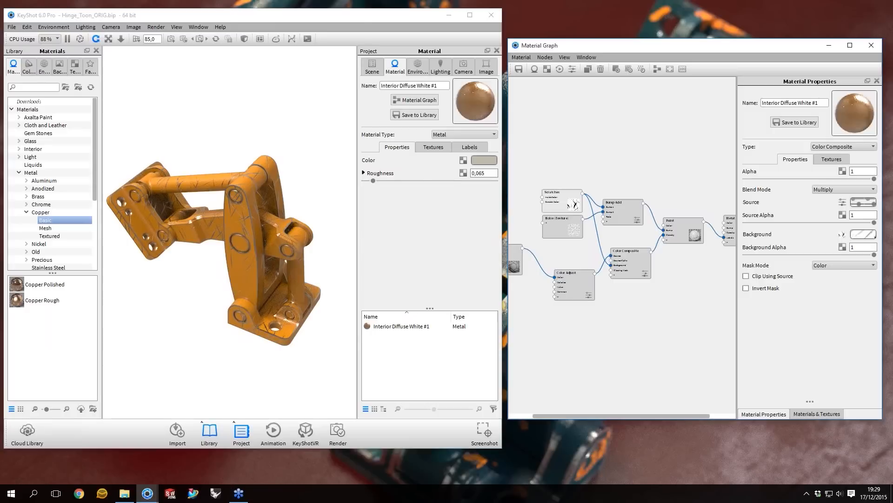
drag(518, 265, 534, 286)
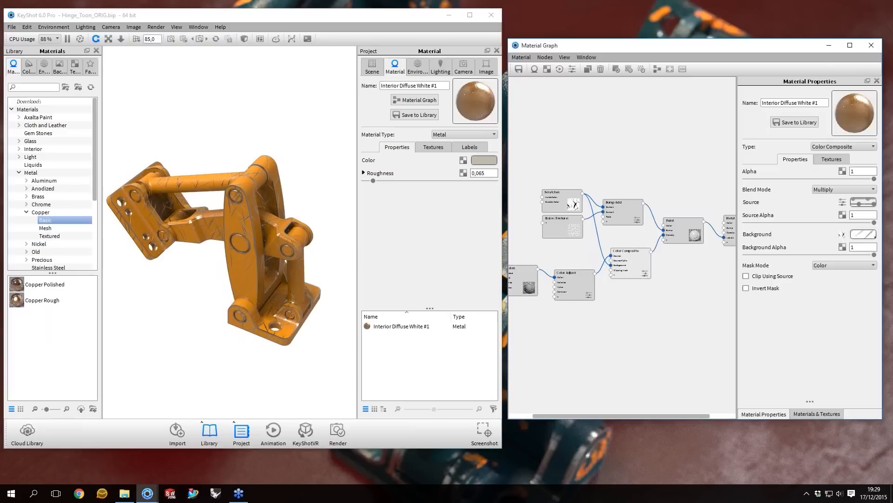
- Set the Color Composite node's blend mode to Normal
scroll(624, 259, up, 1)
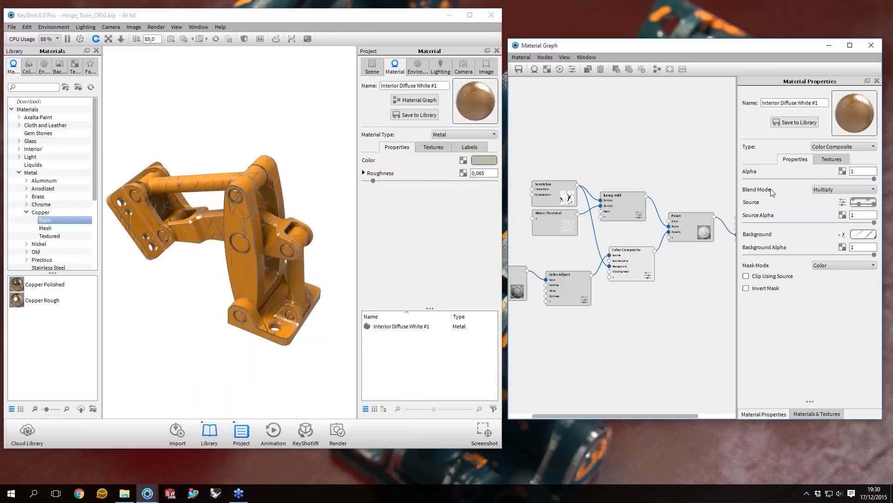
click(831, 192)
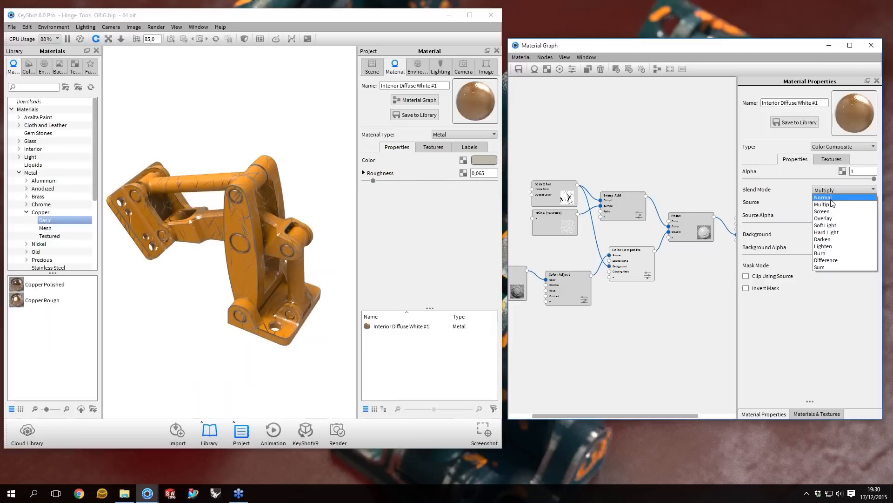
click(830, 200)
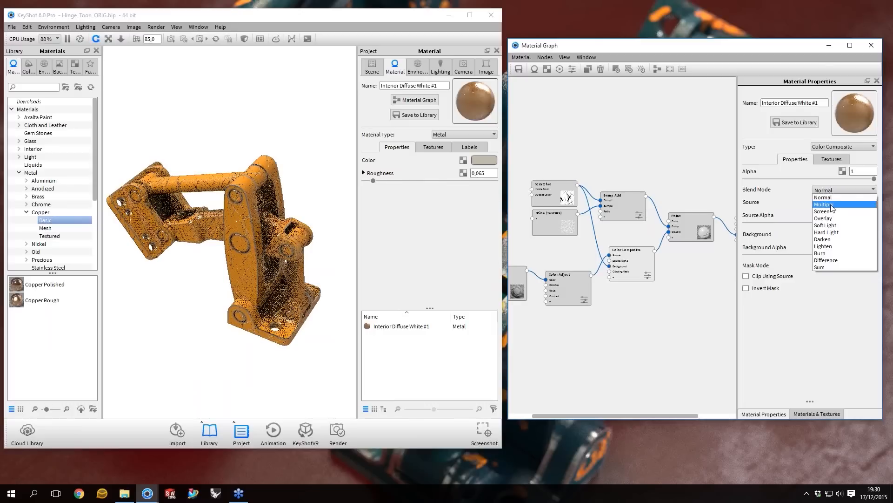
- Set the Color Composite node's blend mode to Multiply
click(831, 205)
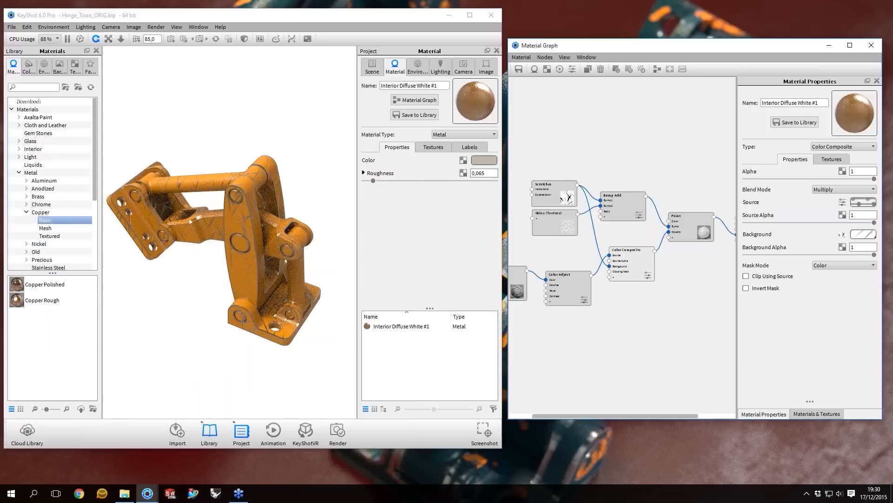
click(844, 189)
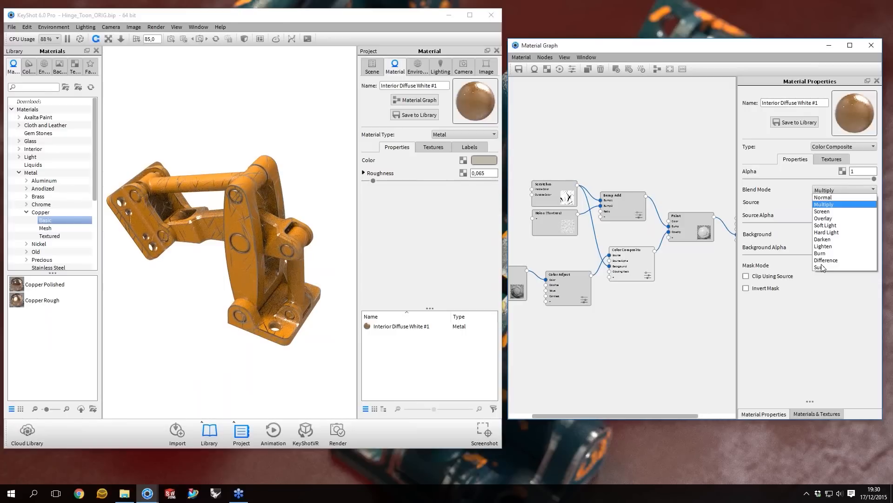
click(825, 205)
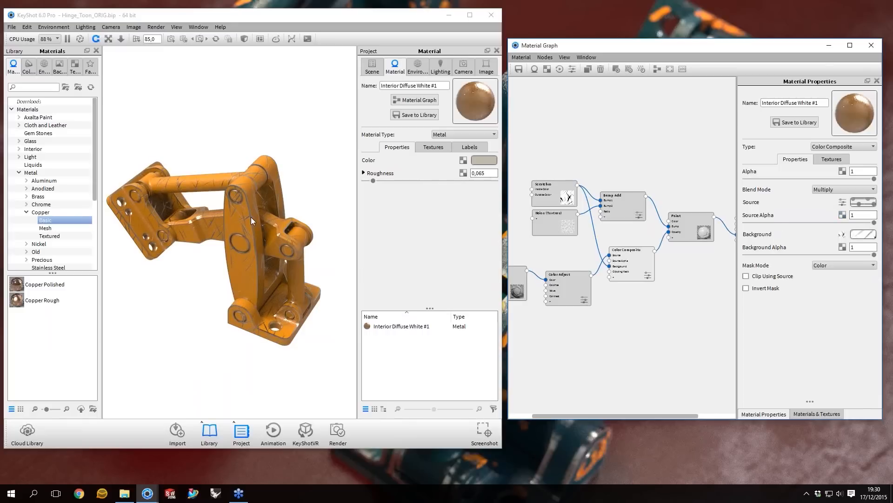
- Lower the Color Composite's source alpha to 0 to compare the effect on the hinge, and return it to 1
scroll(250, 217, up, 2)
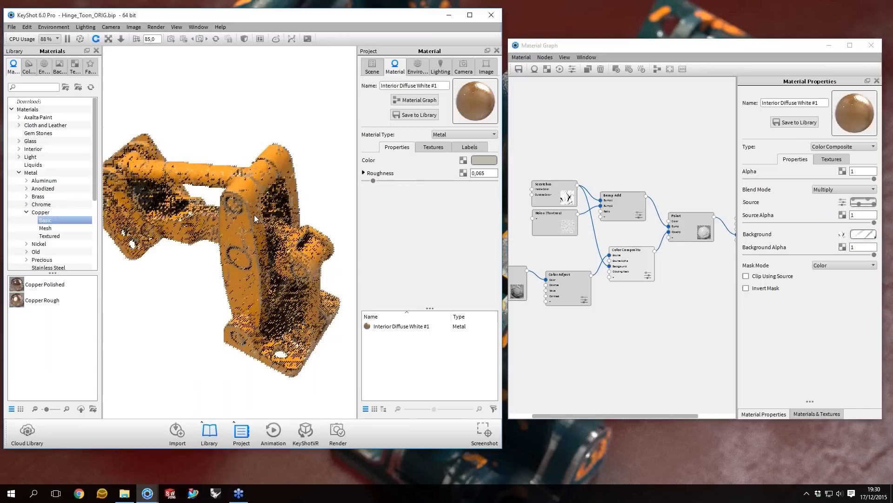
click(873, 224)
drag(872, 226, 741, 223)
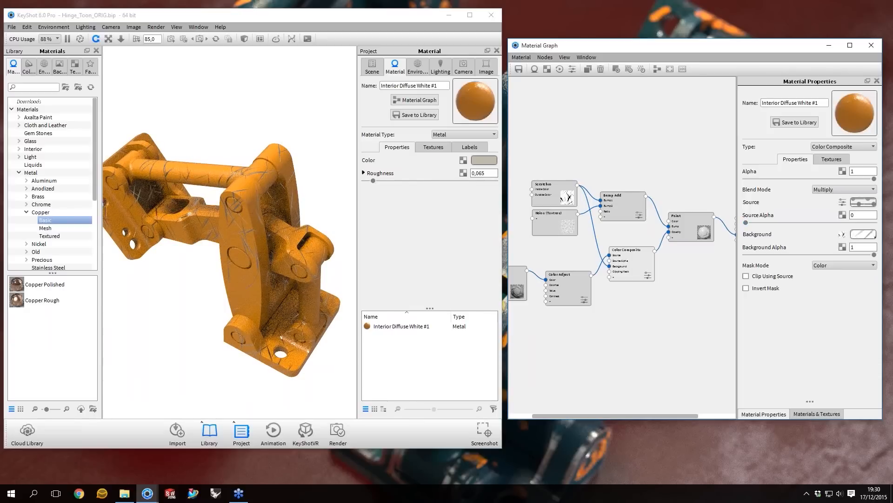
drag(514, 293, 521, 301)
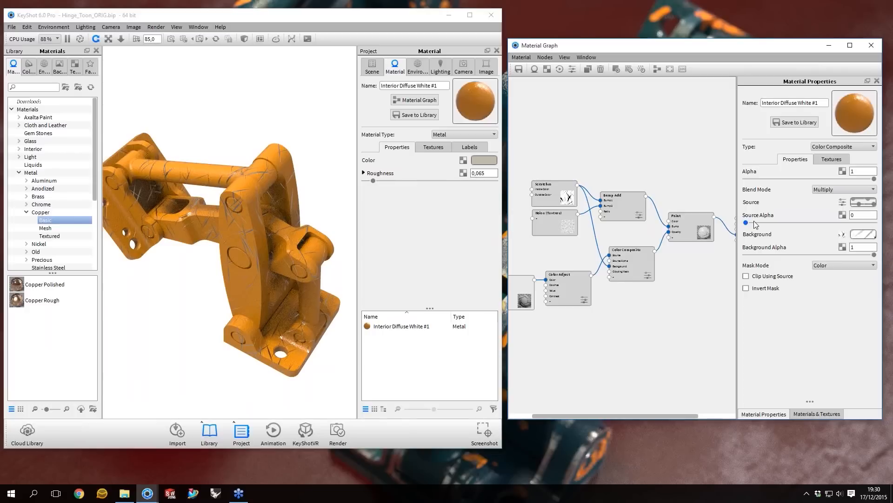
drag(754, 222, 774, 223)
drag(796, 225, 879, 224)
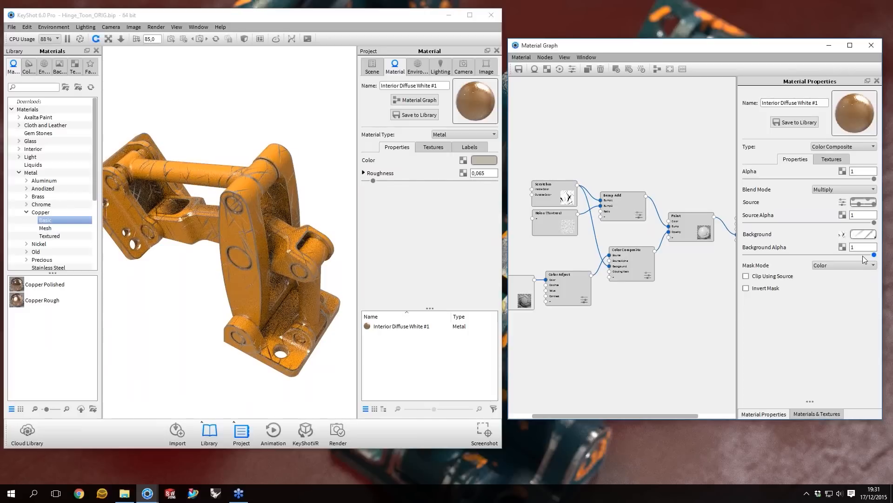
- Lower the Color Composite's background alpha to 0 and disable the connection from Bump Add to the Paint node
drag(846, 254, 674, 255)
drag(237, 206, 322, 235)
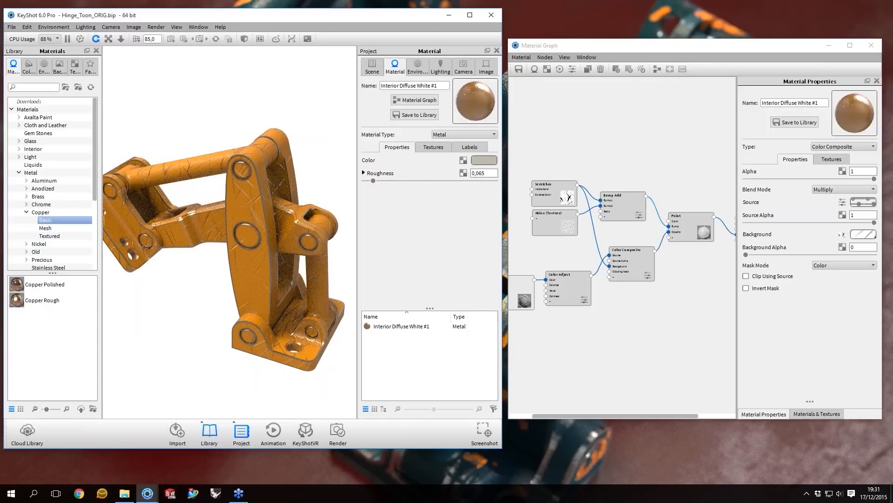
right_click(657, 207)
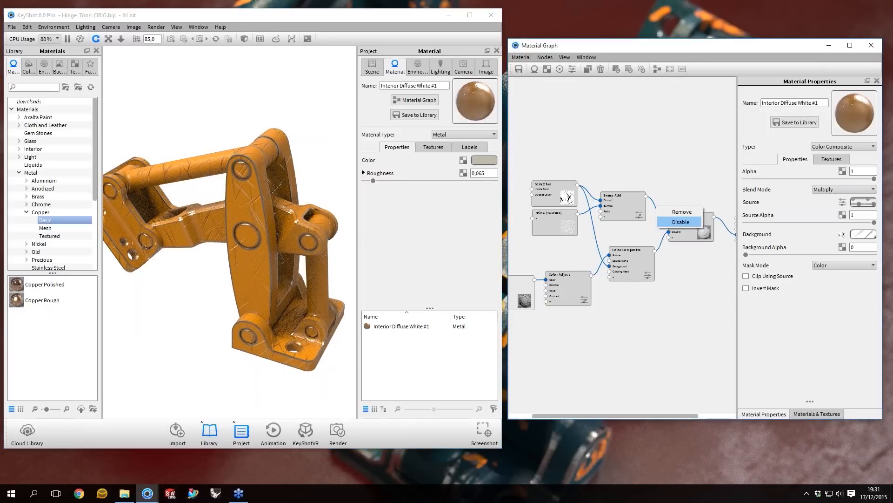
click(680, 222)
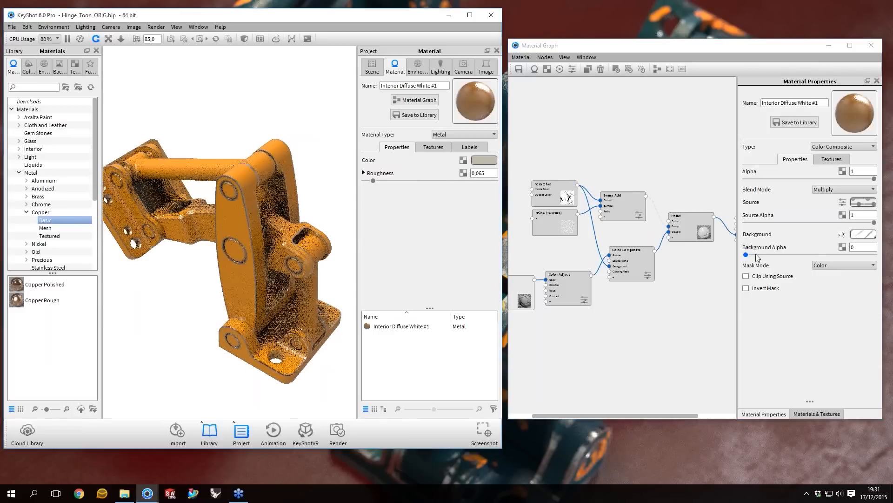
- Return the Color Composite's background alpha to 1 and try out its overall alpha, leaving that at 1
drag(747, 254, 877, 256)
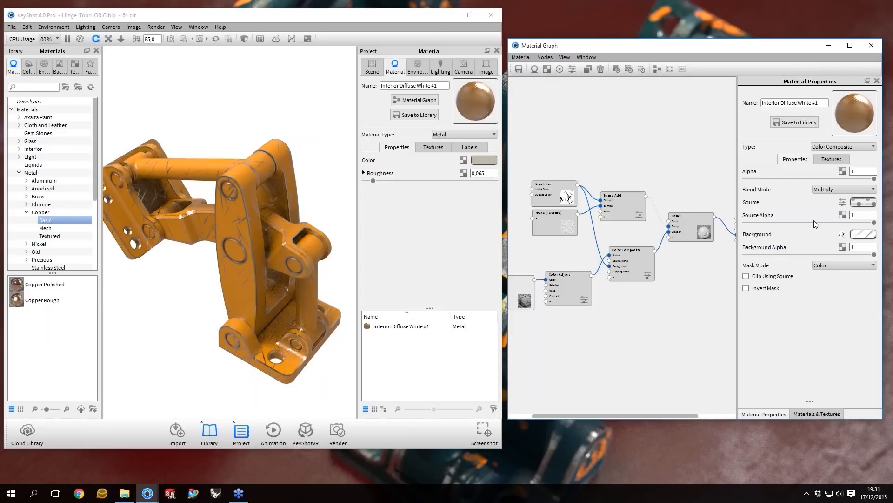
click(760, 179)
drag(760, 178, 887, 186)
- Spread the Color Composite, Noise, Scratches, Bump Add and Paint nodes apart to make room in the graph
drag(626, 250, 619, 250)
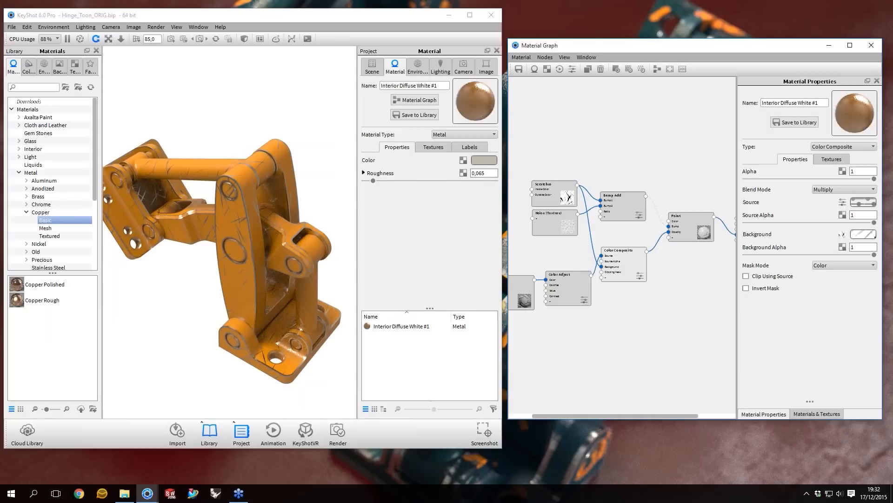
drag(550, 212, 527, 219)
drag(545, 184, 525, 173)
drag(614, 195, 597, 169)
drag(689, 216, 697, 213)
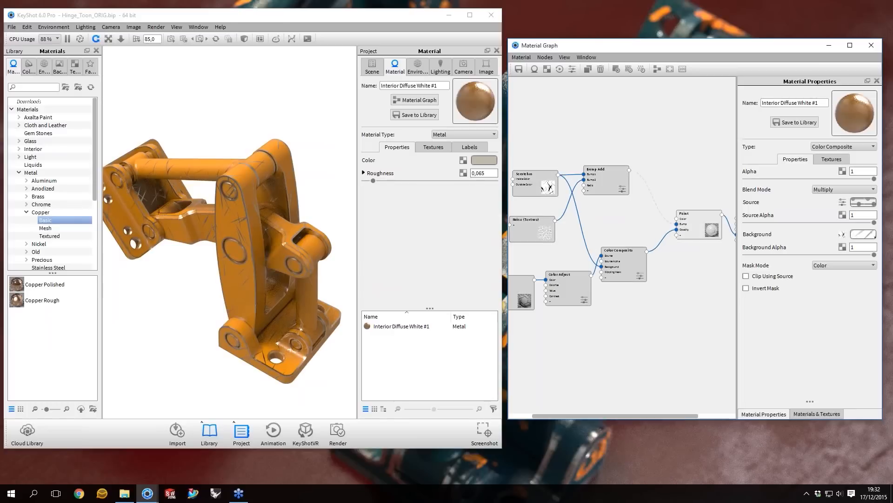
- Add a second Color Composite utility node and place it between the existing Color Composite and the Paint node
right_click(663, 294)
mouse_move(716, 374)
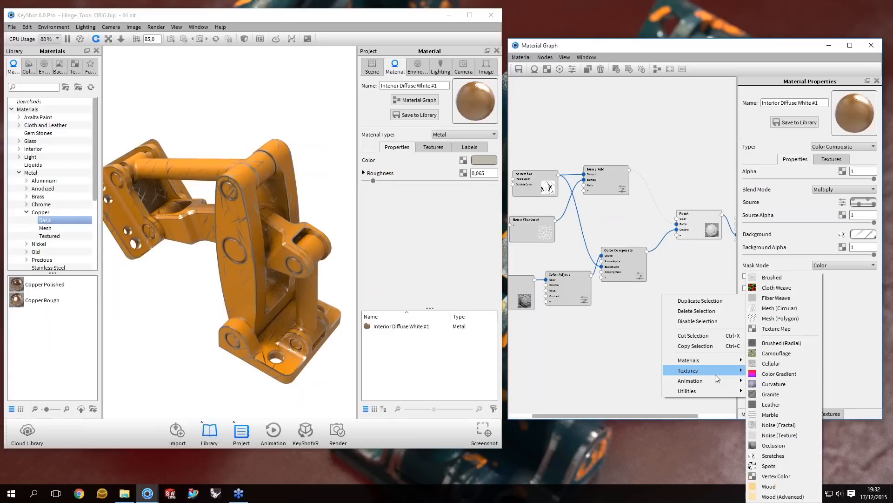
mouse_move(706, 393)
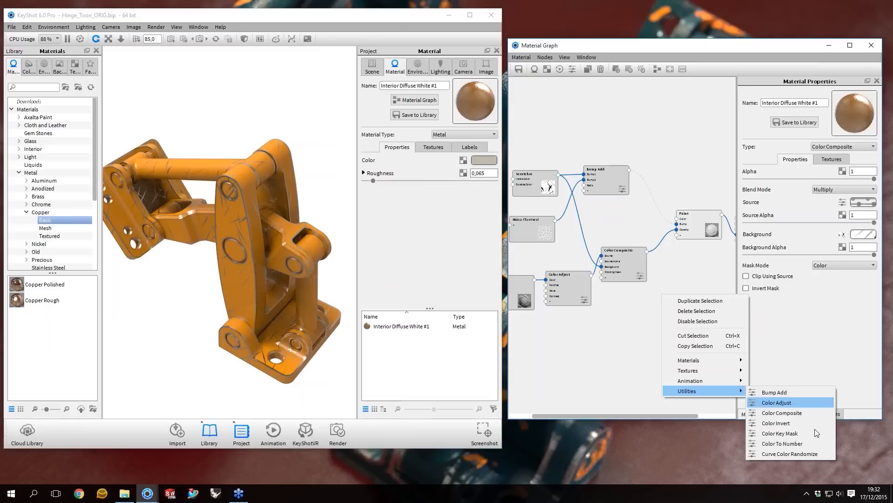
click(781, 413)
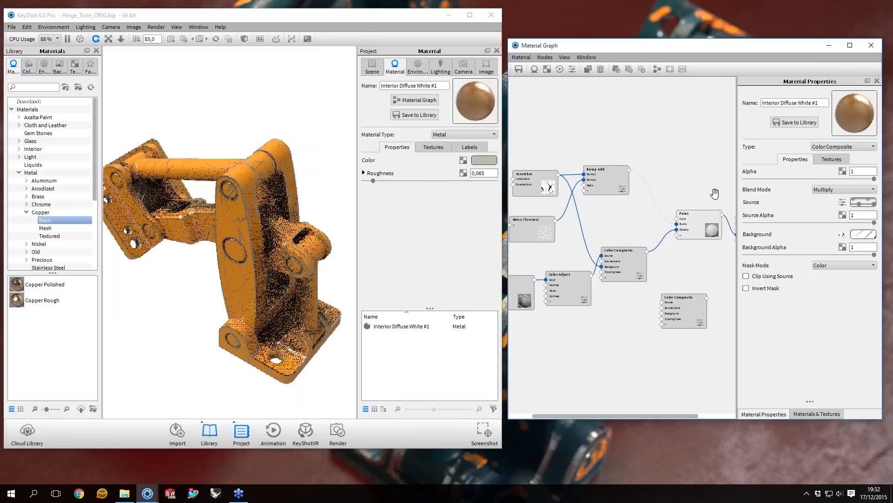
drag(696, 220, 716, 192)
mouse_move(682, 300)
mouse_down()
mouse_move(677, 234)
mouse_move(659, 209)
mouse_up()
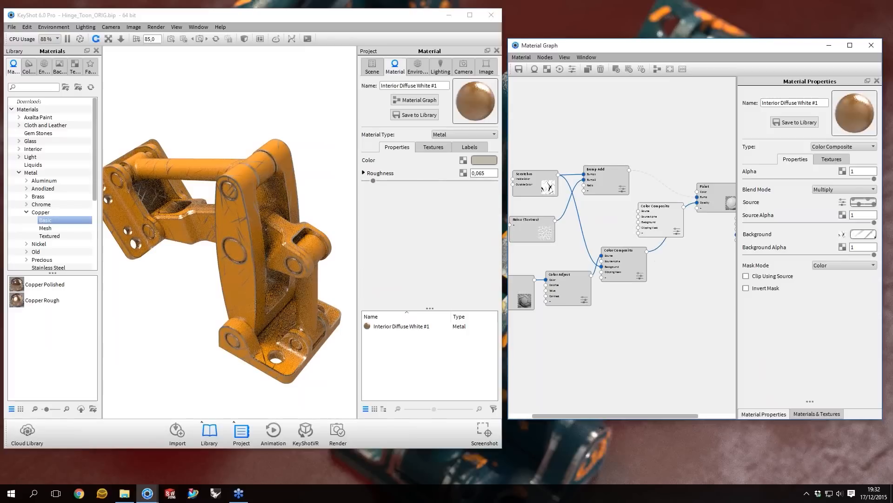
- Connect the original Color Composite to the second one's source, and the second one's output to the Paint node's opacity
scroll(706, 248, up, 1)
scroll(620, 266, down, 2)
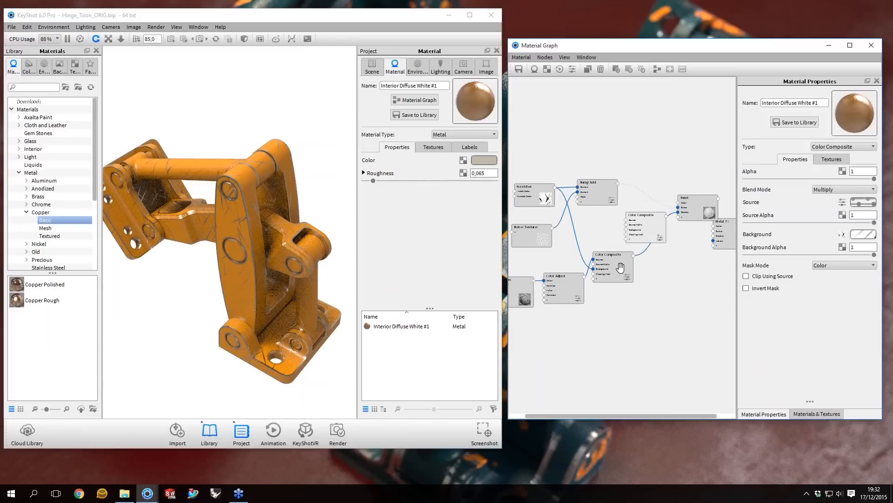
scroll(620, 266, up, 1)
mouse_move(615, 265)
mouse_down()
mouse_move(606, 266)
mouse_move(631, 270)
mouse_up()
mouse_move(663, 222)
mouse_down()
mouse_move(667, 228)
mouse_move(654, 219)
mouse_up()
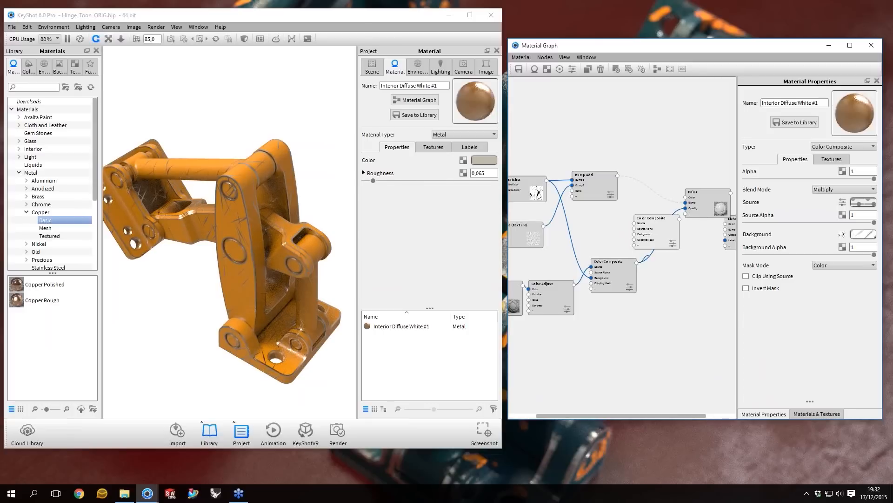
drag(654, 249, 634, 223)
drag(651, 219, 661, 220)
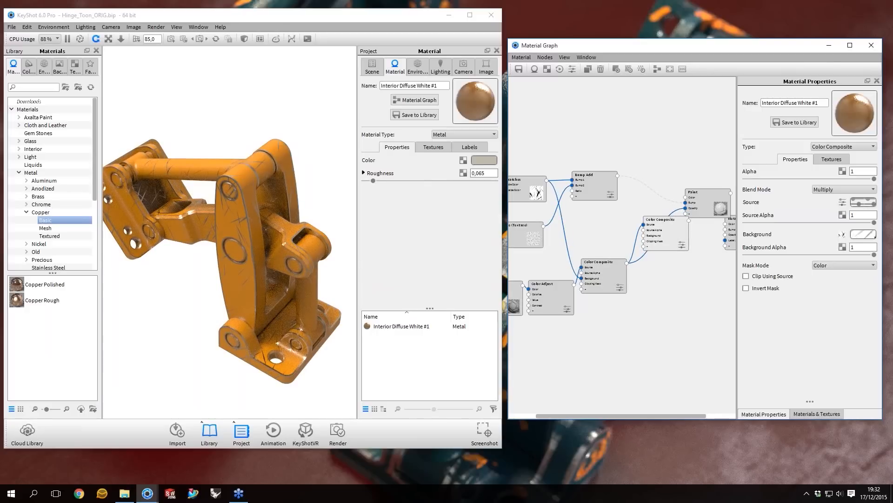
drag(666, 228, 656, 235)
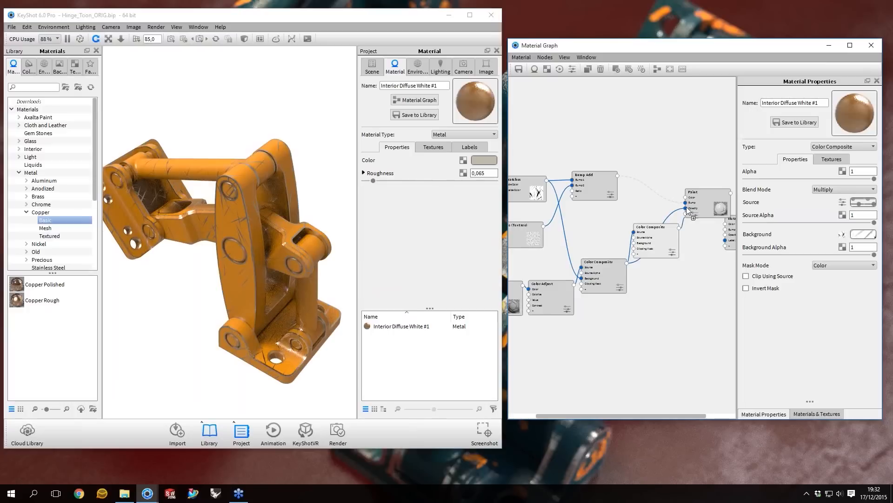
drag(687, 207, 685, 207)
- Delete the second Color Composite node and reconnect the original one to the Paint node's opacity
key(Delete)
drag(627, 263, 685, 208)
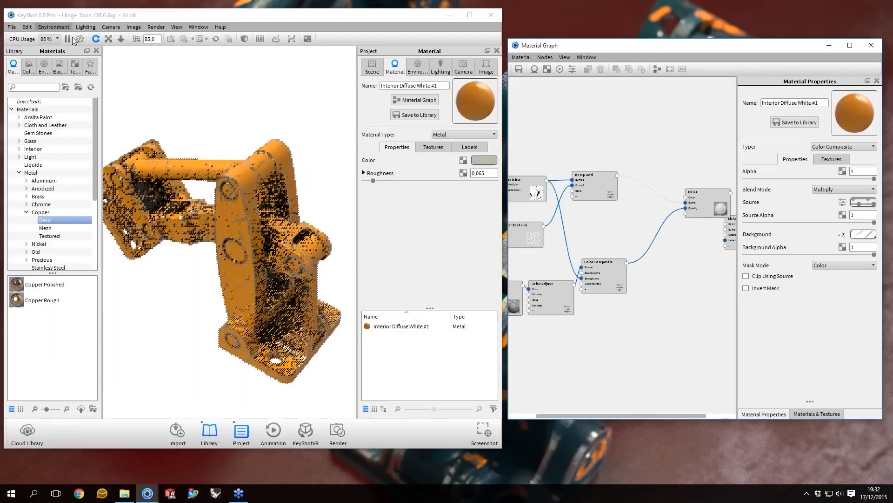
- Switch to the Hinge_Toon.bip scene and open the material graph of the hinge's Drawn Toon 3 material
click(148, 492)
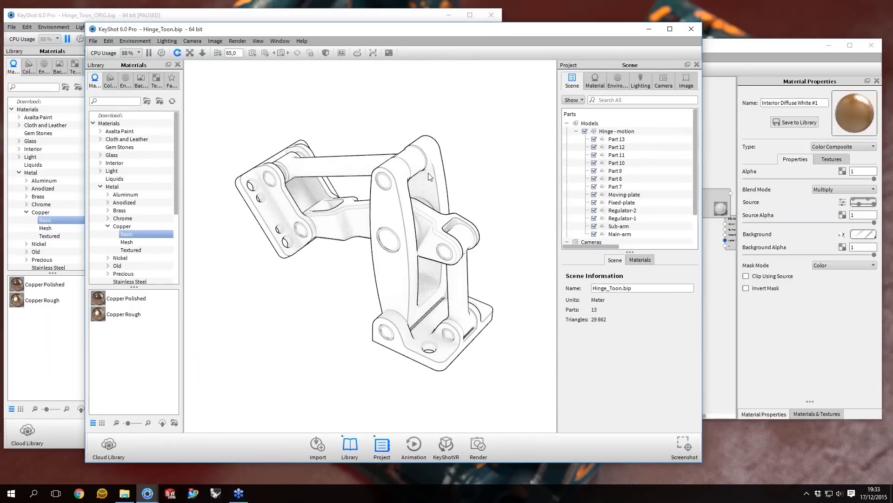
double_click(429, 176)
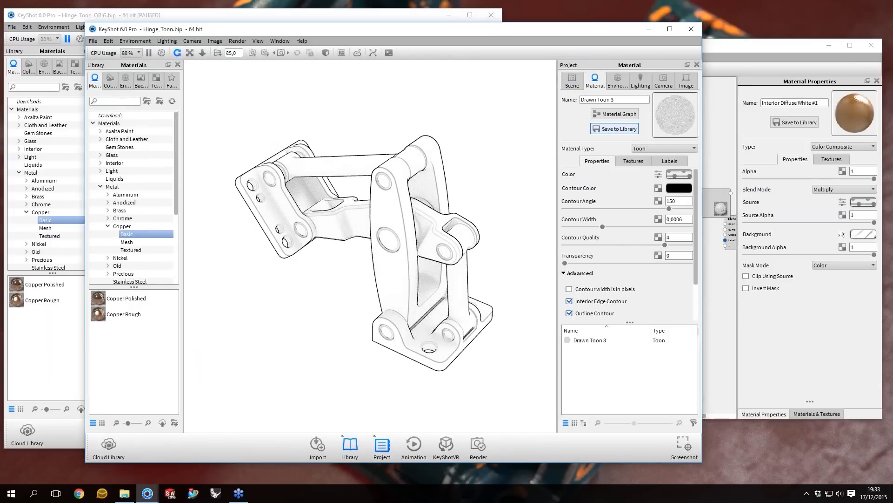
click(615, 113)
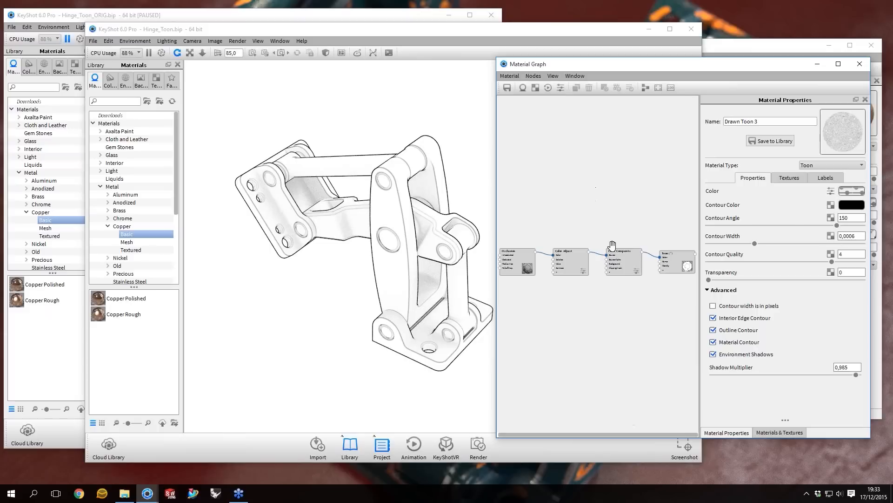
- Examine the Color Composite node's settings and its place in the toon material's node chain
scroll(612, 245, up, 1)
click(644, 255)
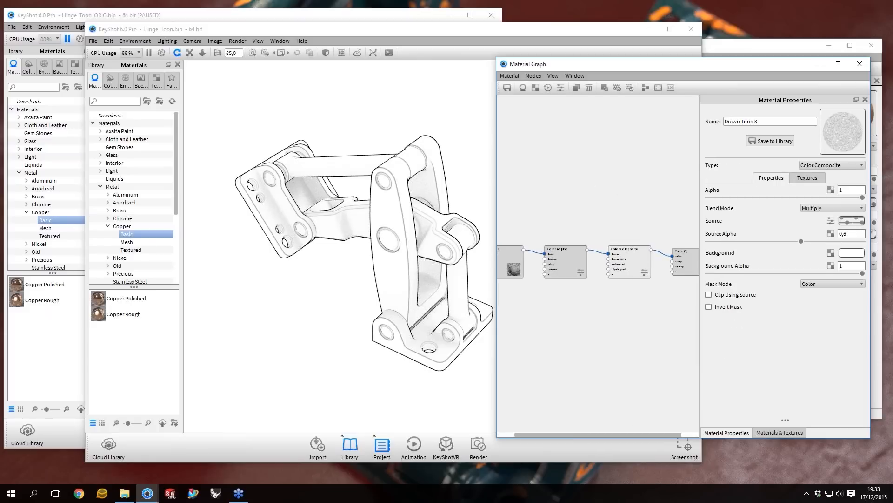
scroll(605, 261, up, 1)
scroll(602, 259, down, 3)
scroll(602, 259, up, 1)
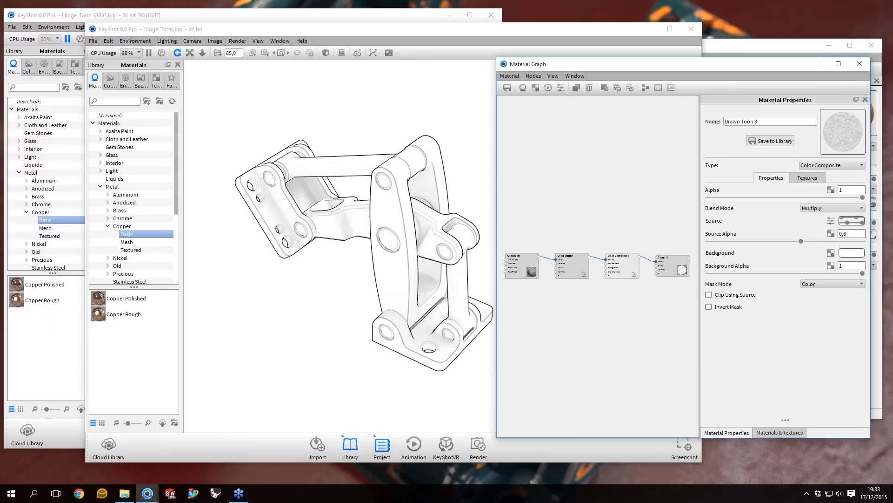
- Preview the Occlusion node's output alone on the hinge, and return to the full toon material
click(420, 213)
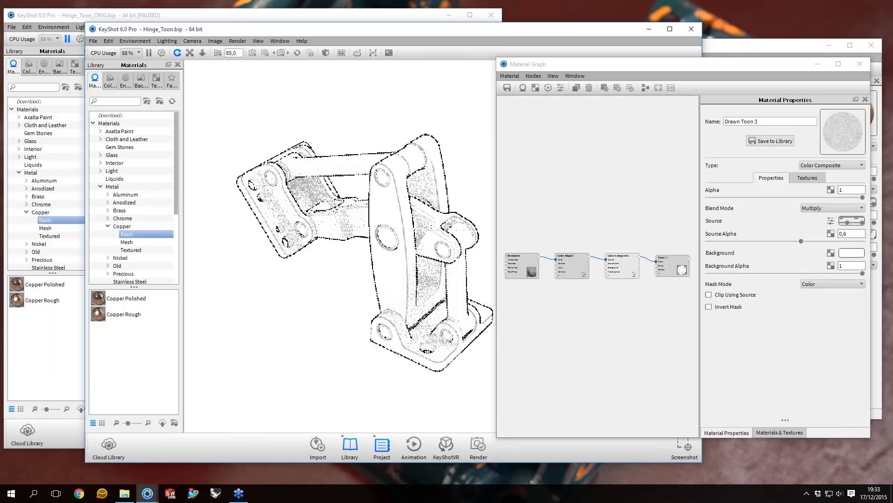
click(526, 269)
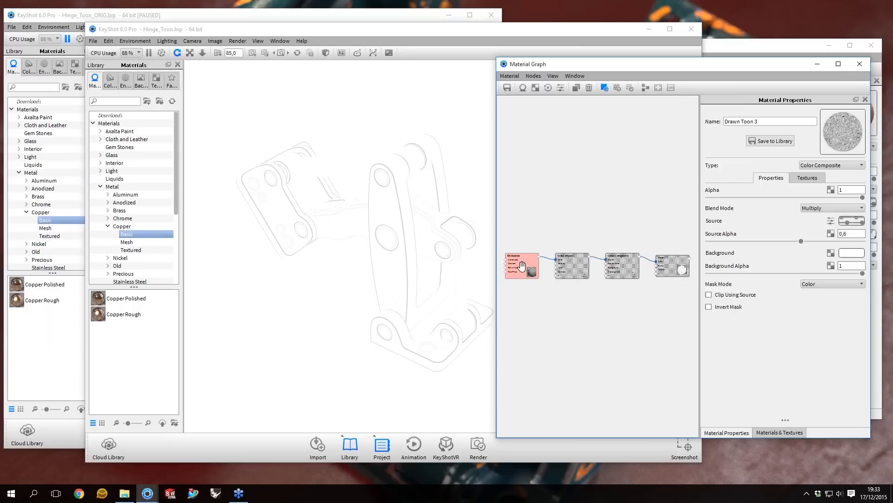
click(591, 270)
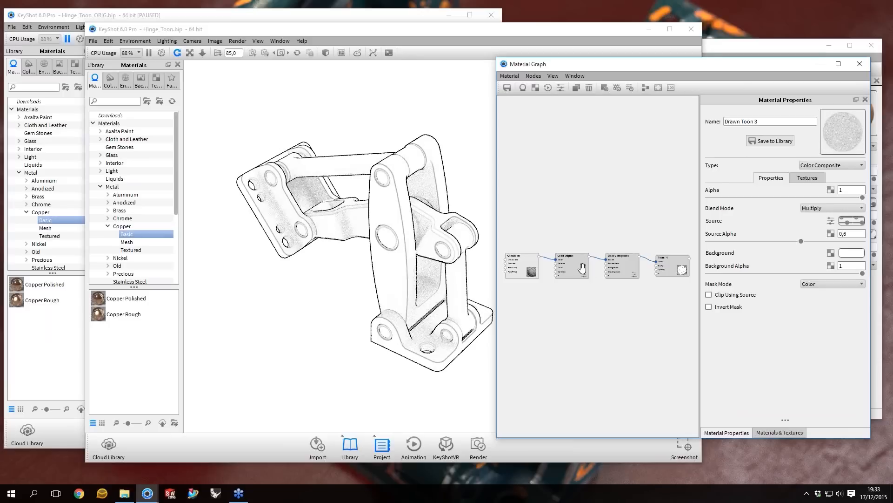
- Review the Color Adjust node's contrast and the Color Composite node's blend settings in the toon material
click(582, 268)
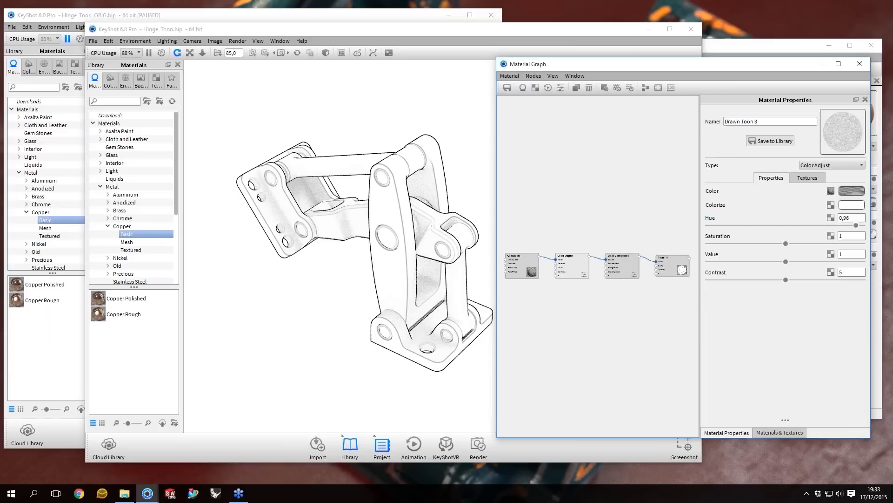
click(848, 272)
key(Return)
click(633, 262)
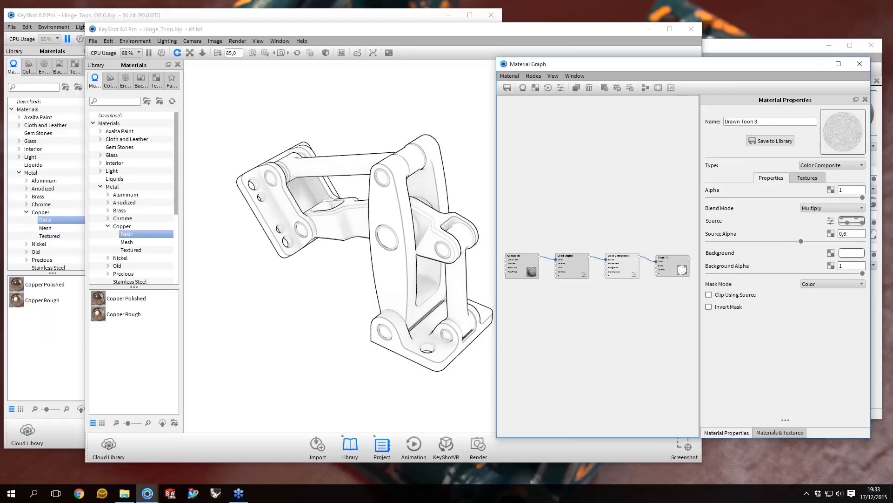
drag(633, 262, 632, 259)
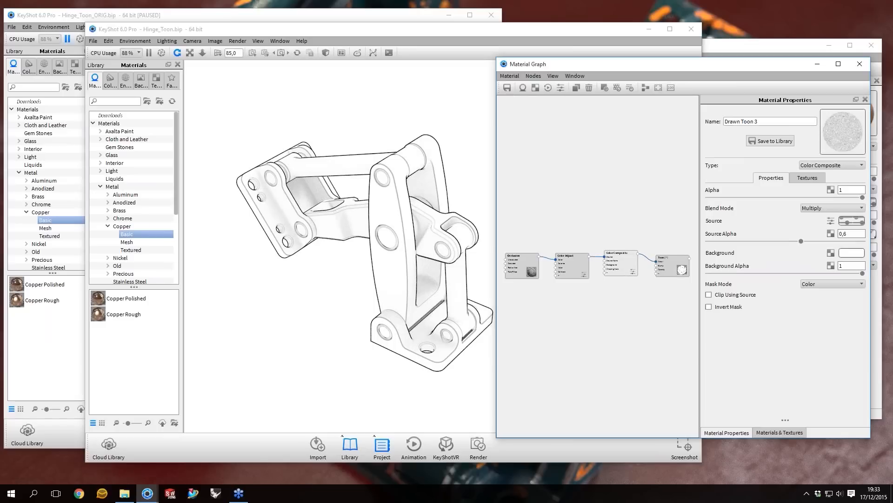
scroll(590, 262, up, 2)
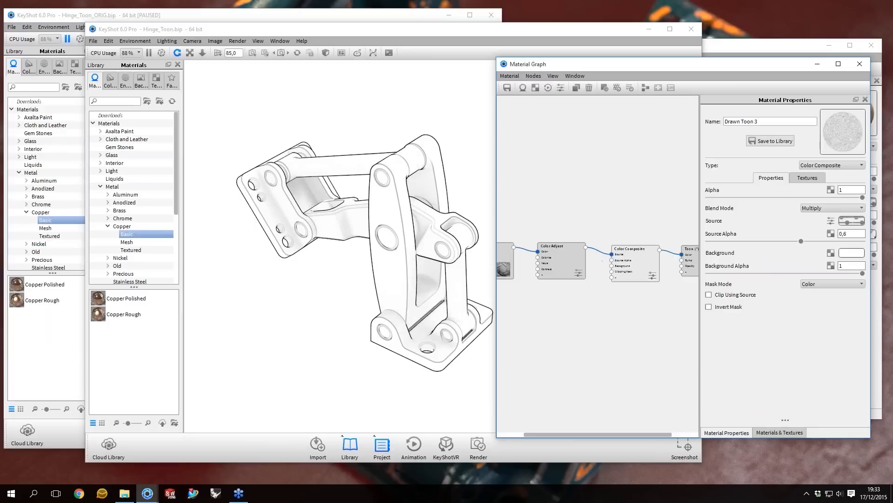
scroll(599, 257, up, 2)
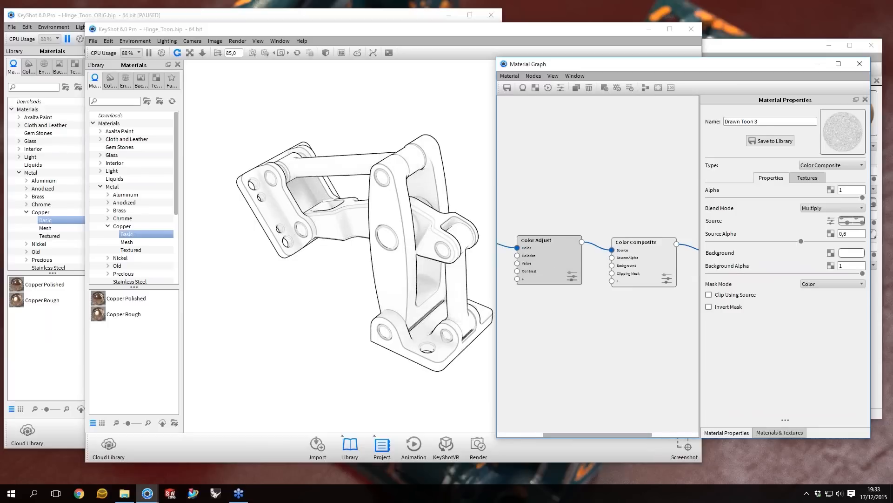
scroll(600, 257, up, 3)
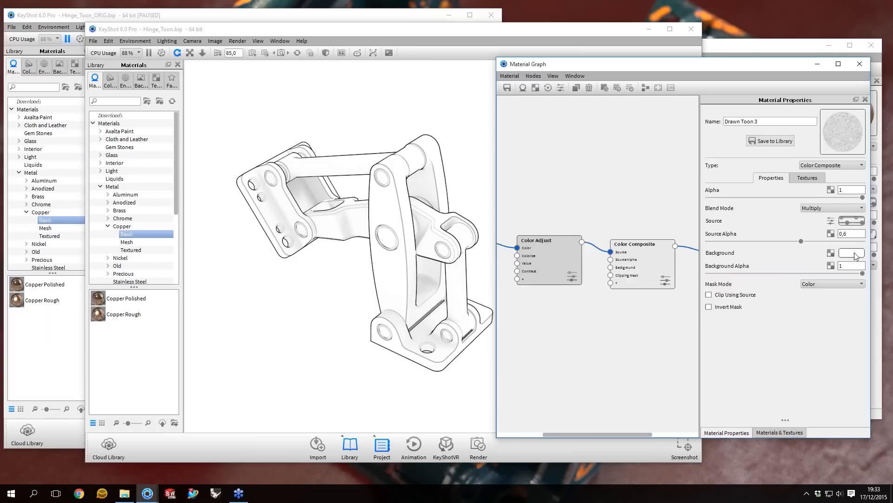
click(855, 256)
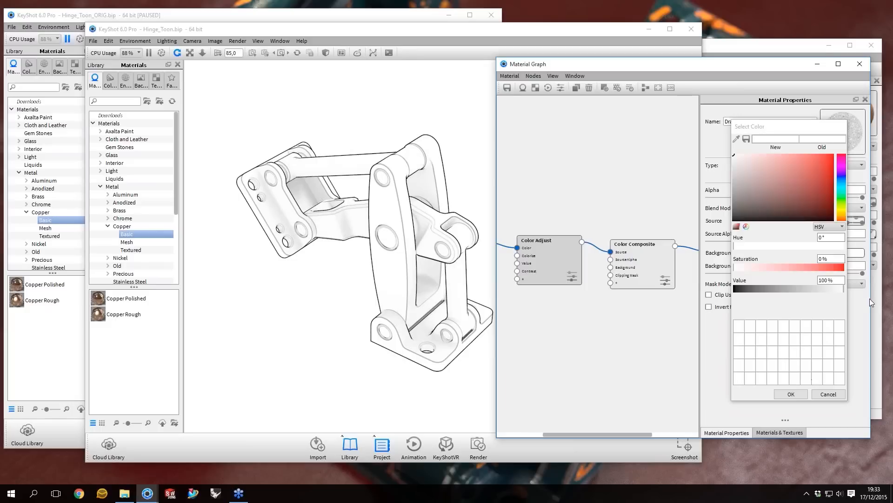
click(813, 386)
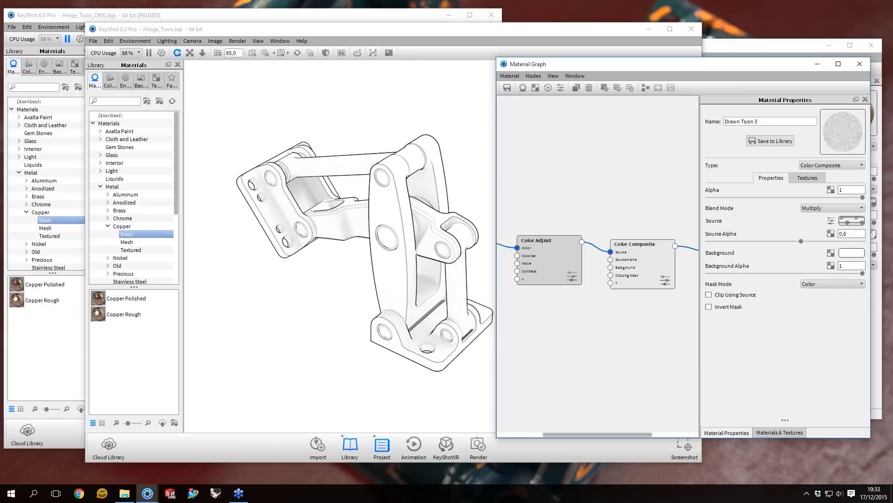
- Set the Color Composite node's background color to yellow-orange with hue 47°, saturation 91% and value 94%
middle_drag(642, 325, 602, 326)
middle_drag(603, 262, 584, 262)
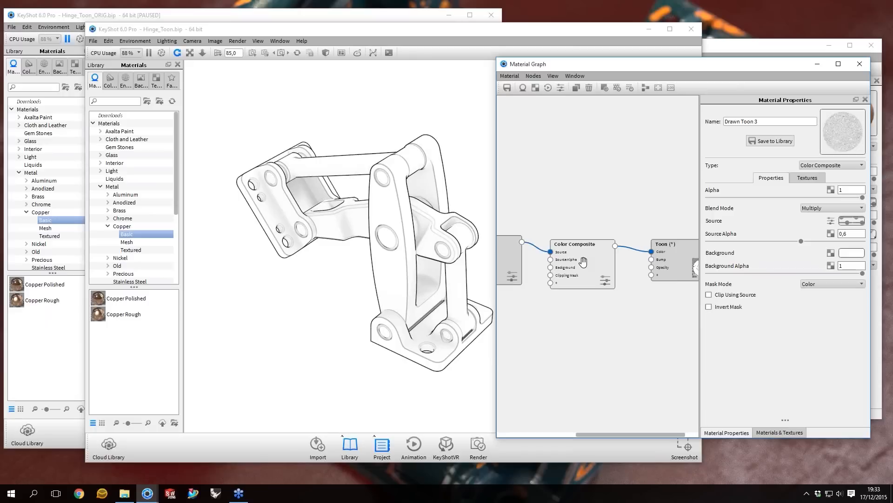
scroll(583, 262, down, 2)
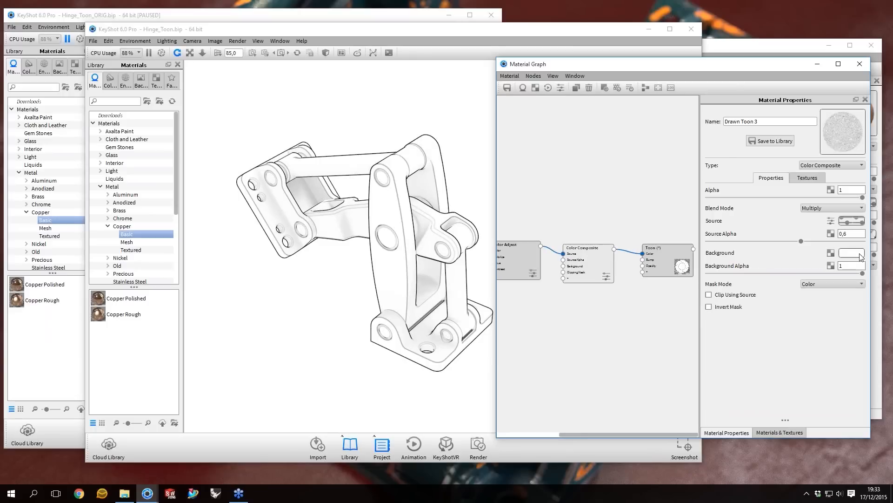
click(860, 254)
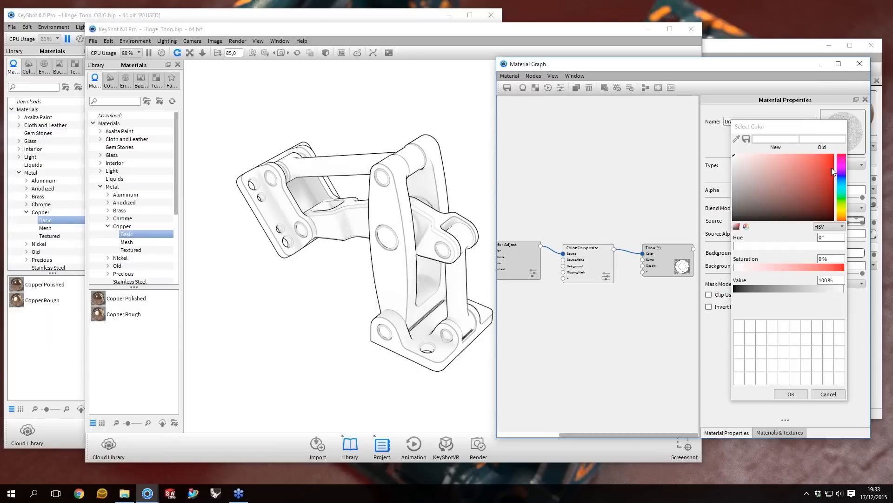
click(832, 168)
mouse_move(814, 177)
mouse_down()
mouse_move(801, 185)
mouse_move(827, 181)
mouse_move(790, 197)
mouse_move(825, 157)
mouse_up()
click(840, 202)
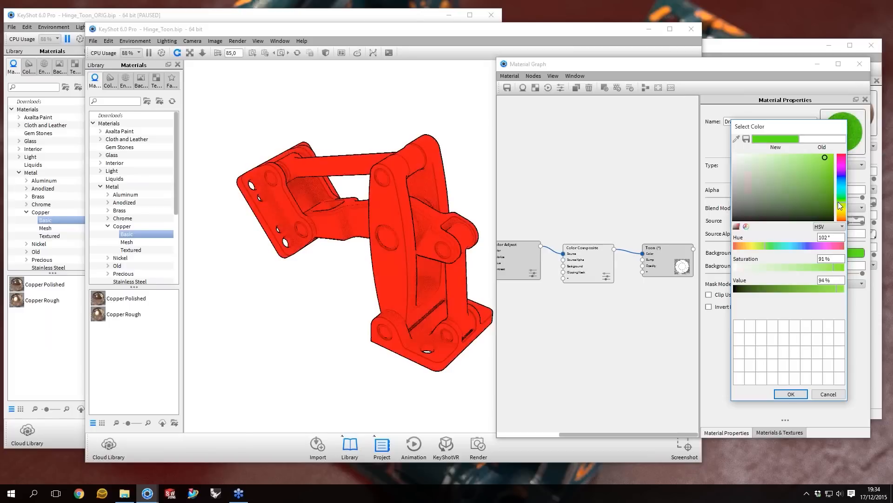
click(842, 215)
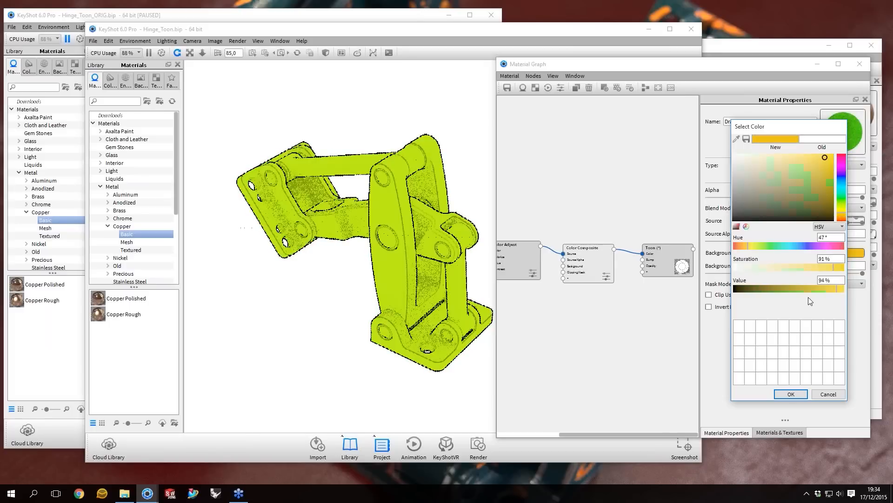
click(791, 394)
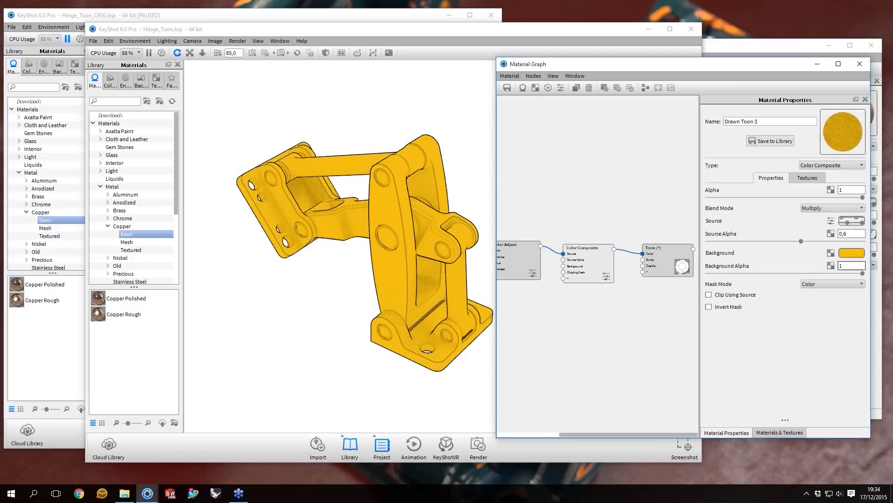
- Try a Background Alpha of about 0.118 on the Color Composite node and restore it to 1
mouse_move(862, 273)
mouse_down()
mouse_move(716, 282)
mouse_move(728, 277)
mouse_up()
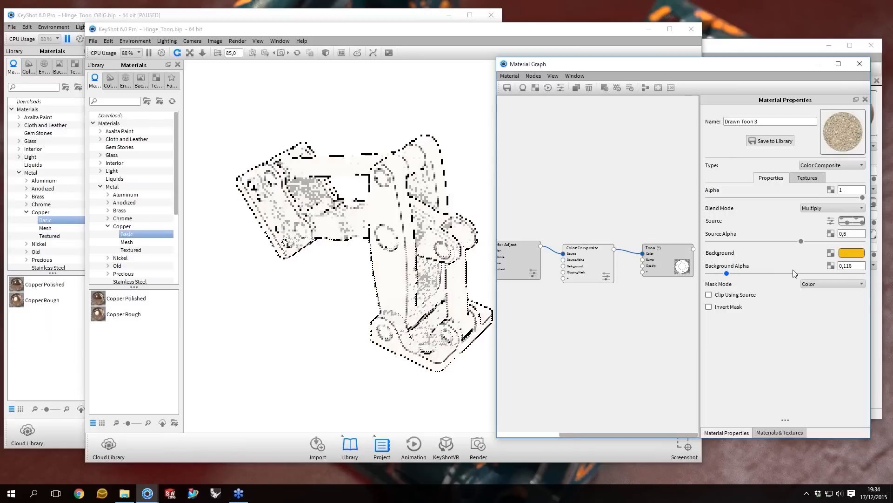
click(792, 273)
drag(792, 273, 892, 265)
- Set the Color Composite's Source Alpha to about 0.792, and try an overall Alpha of about 0.731 before returning it to 1
click(802, 241)
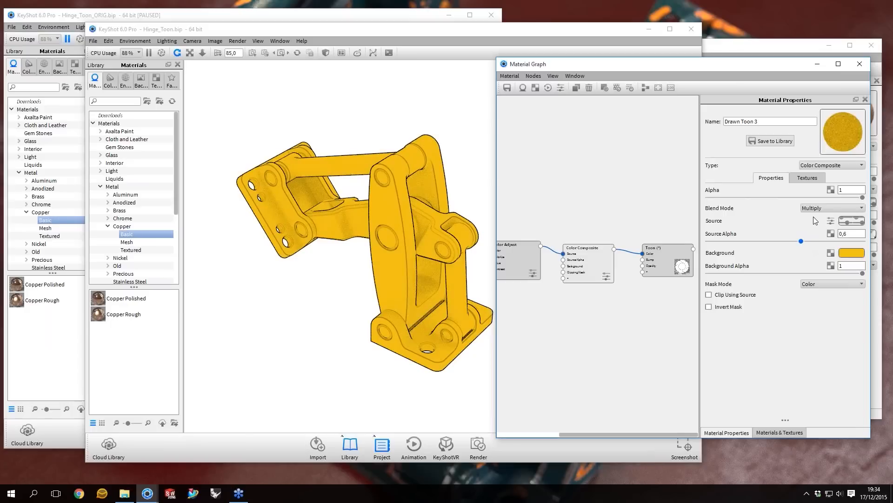
drag(824, 241, 722, 242)
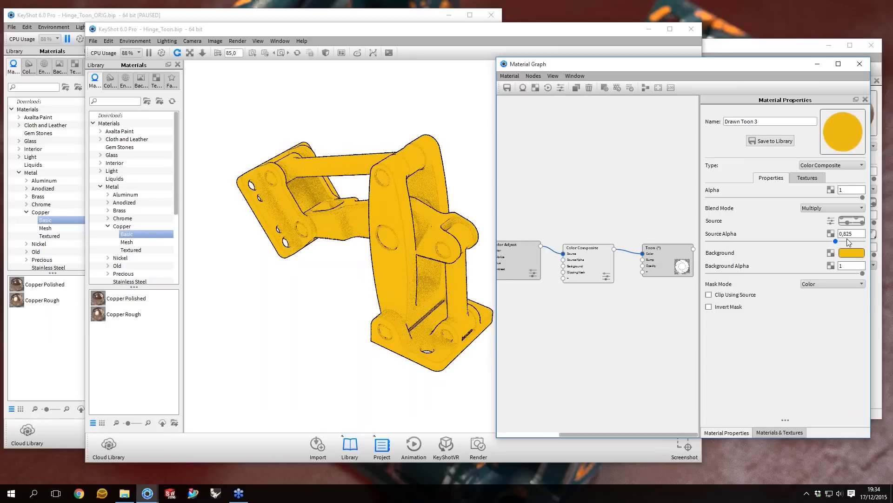
drag(828, 241, 839, 242)
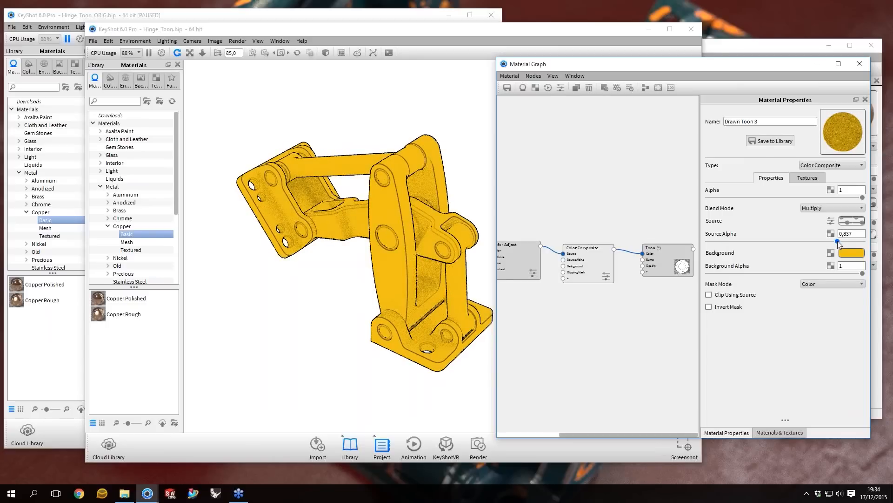
click(831, 241)
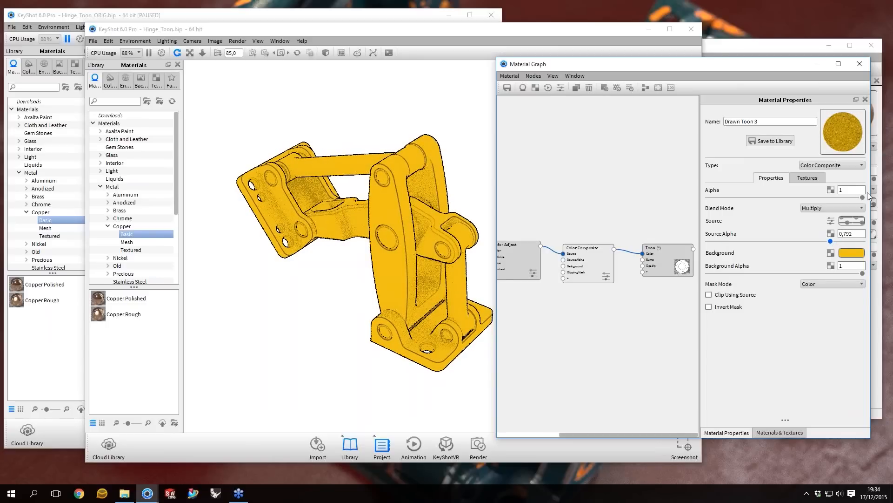
click(822, 197)
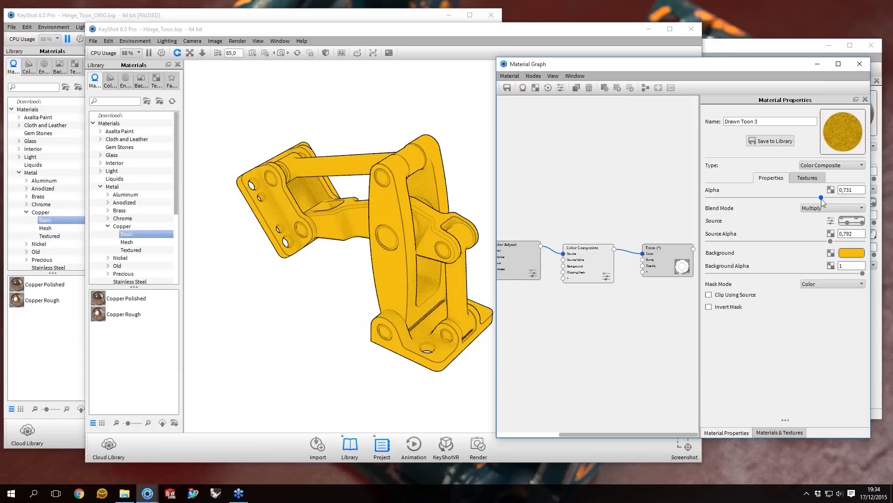
drag(718, 204, 874, 204)
- Make room before the Toon node in the graph and add a second Color Composite utility node
drag(666, 253, 694, 259)
drag(588, 259, 584, 260)
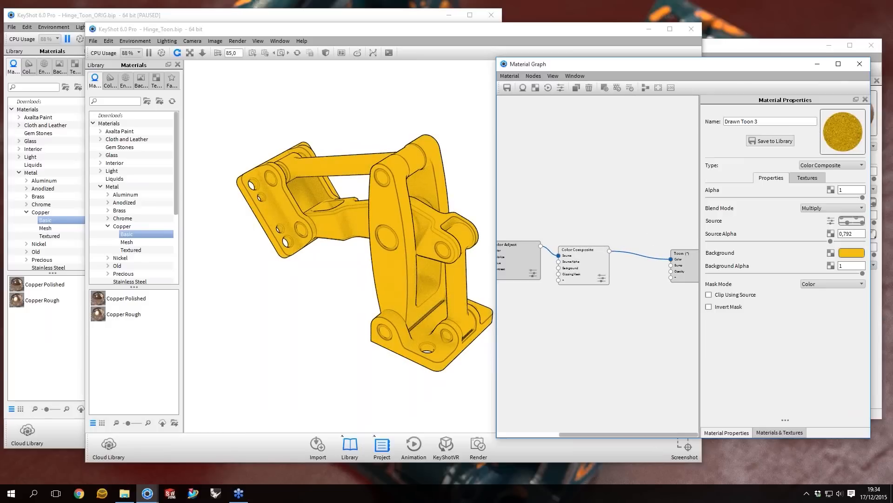
right_click(614, 205)
mouse_move(642, 241)
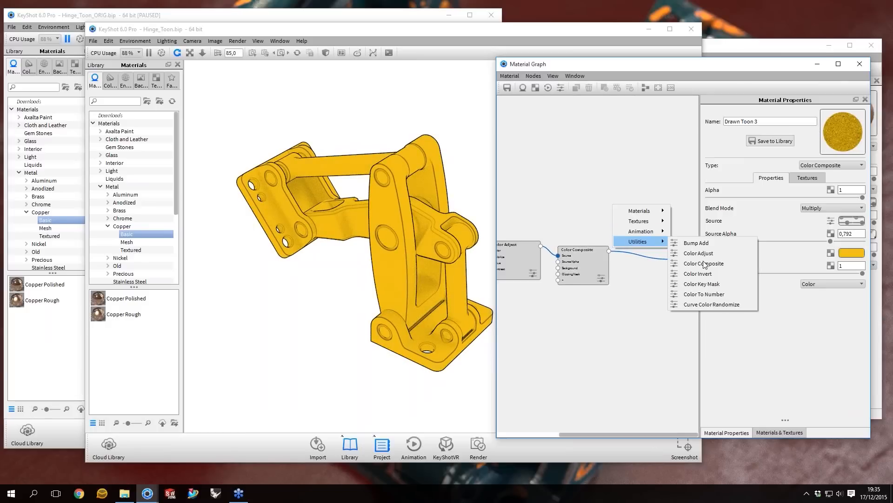
click(705, 264)
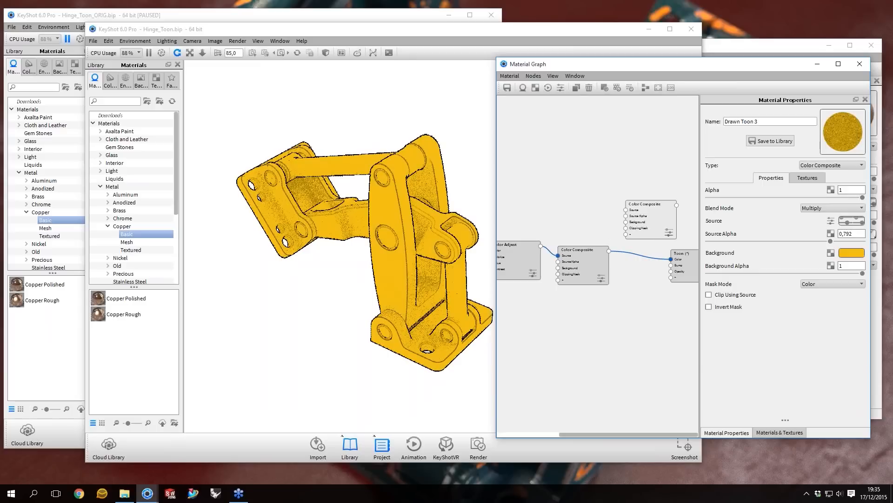
- Insert the new Color Composite into the connection between the first Color Composite and the Toon node, and align the nodes
drag(644, 204, 650, 201)
drag(608, 250, 670, 259)
drag(651, 202, 637, 220)
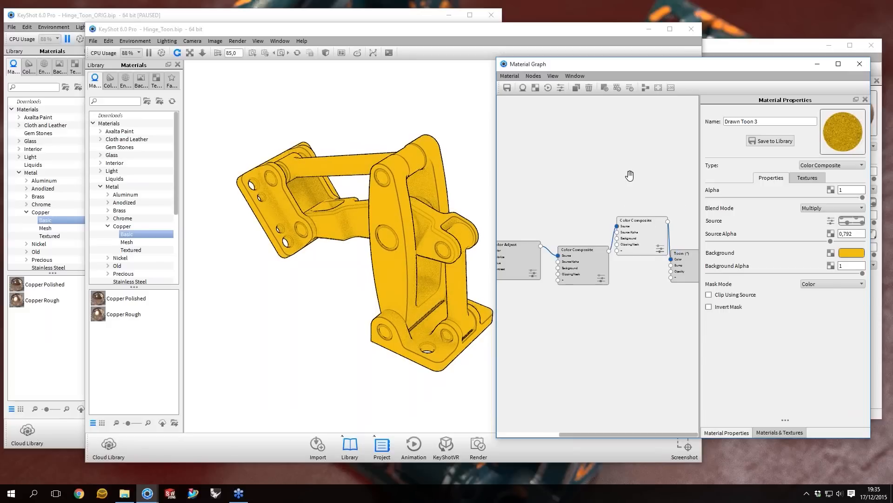
key(a)
scroll(638, 291, down, 3)
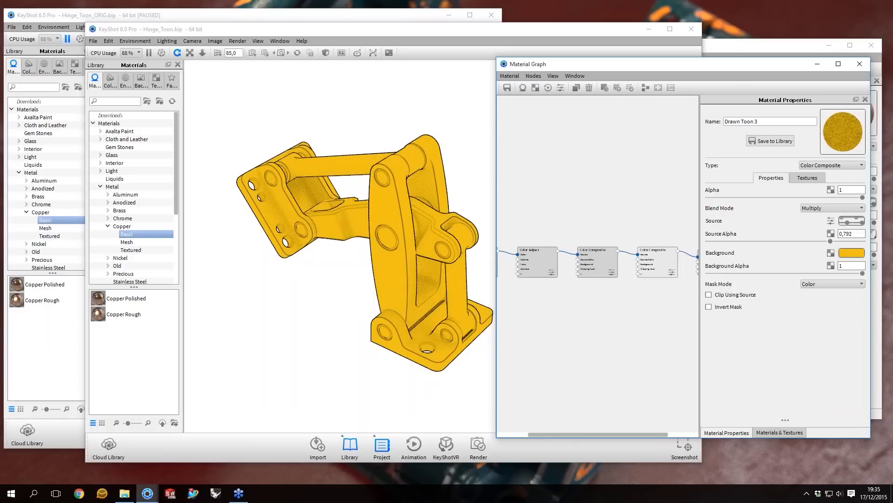
- Set the second Color Composite node's background color to red
scroll(562, 200, up, 3)
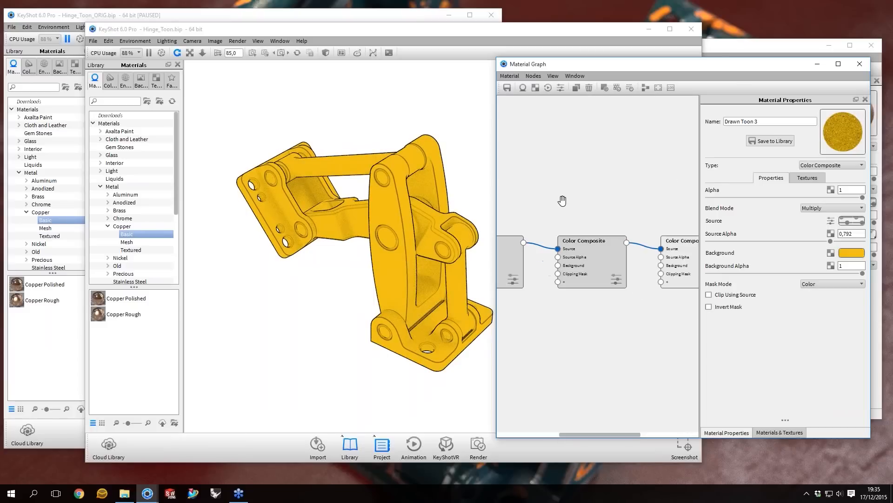
drag(659, 209, 563, 210)
drag(657, 266, 718, 265)
double_click(658, 264)
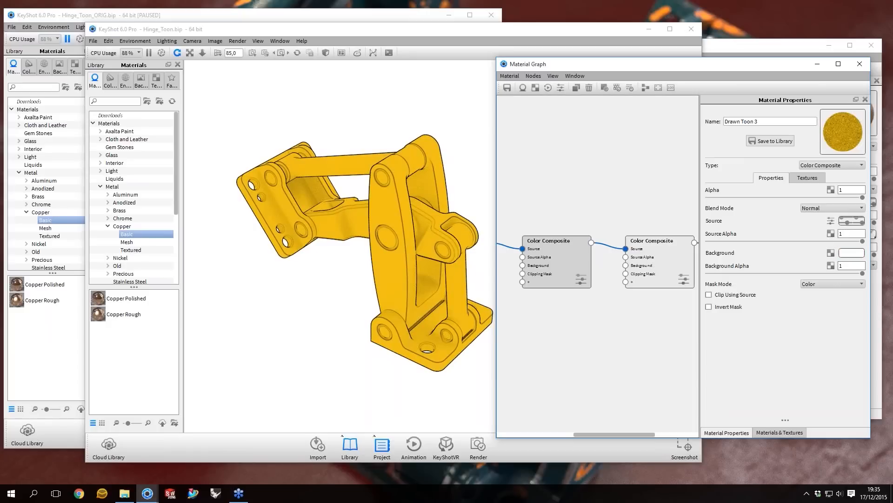
click(847, 254)
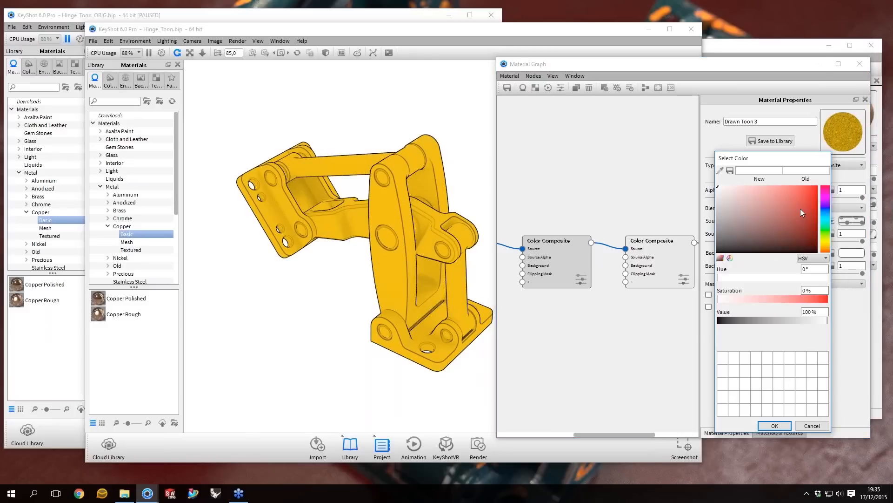
click(774, 425)
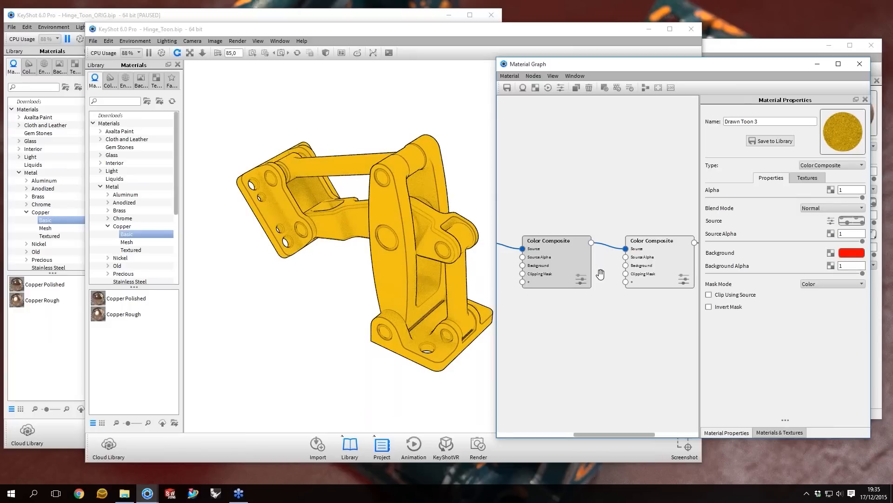
- Lower the overall Alpha of the first, yellow-background Color Composite node to 0
double_click(661, 263)
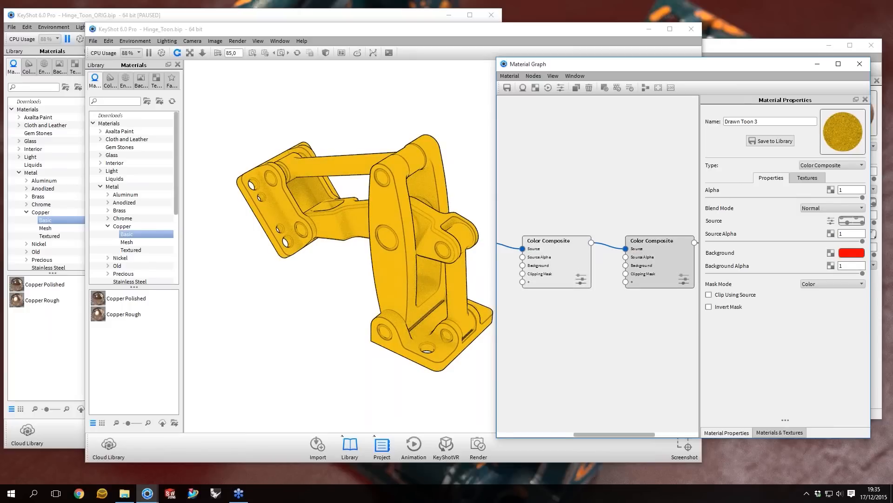
mouse_move(861, 197)
mouse_down()
mouse_move(840, 193)
mouse_move(867, 199)
mouse_up()
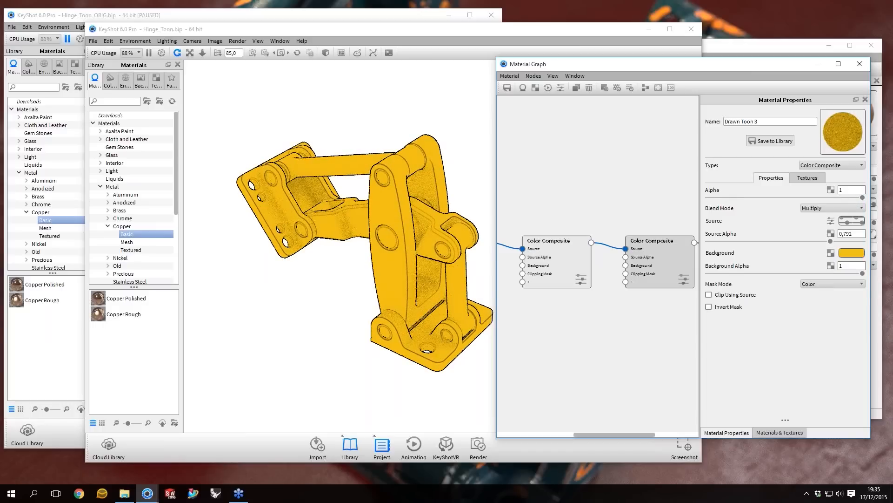
drag(560, 259, 554, 252)
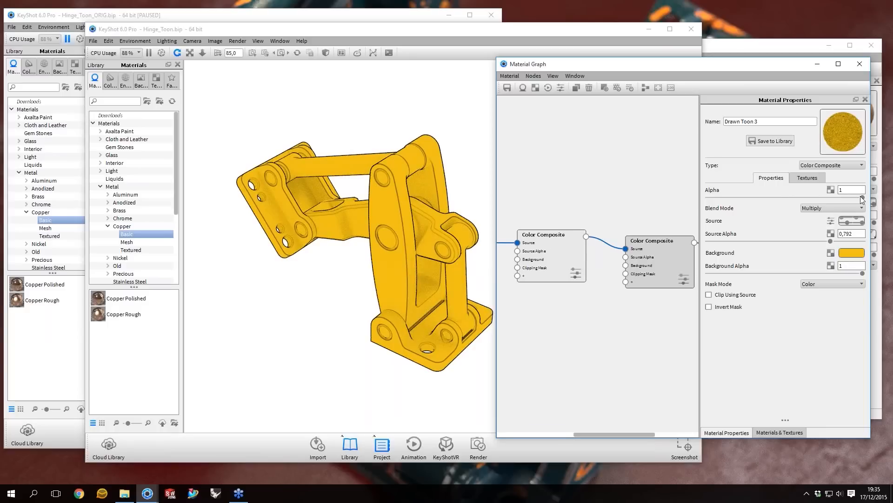
drag(853, 198, 703, 202)
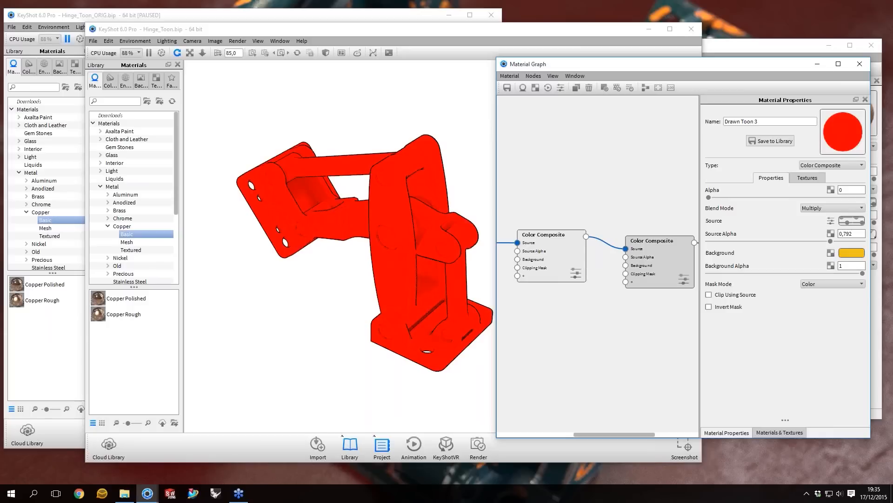
- Compare the Alpha, blend and background settings of the two chained Color Composite nodes
click(551, 254)
click(660, 263)
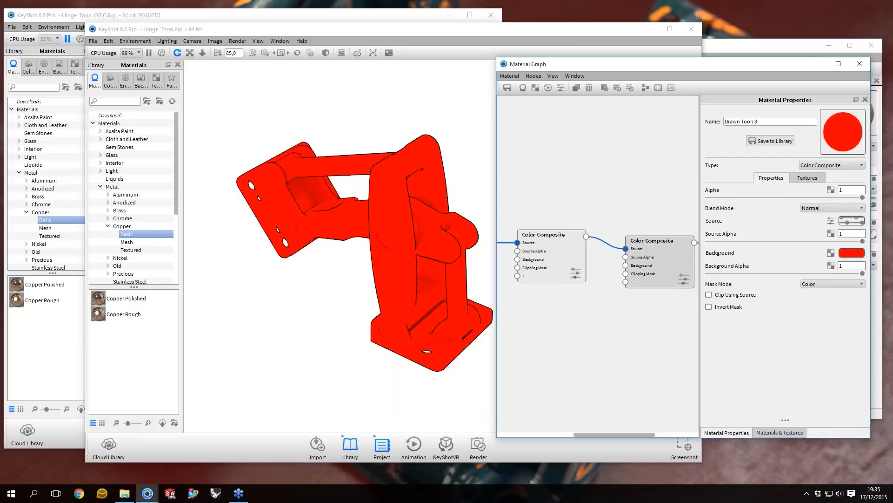
drag(727, 198, 707, 197)
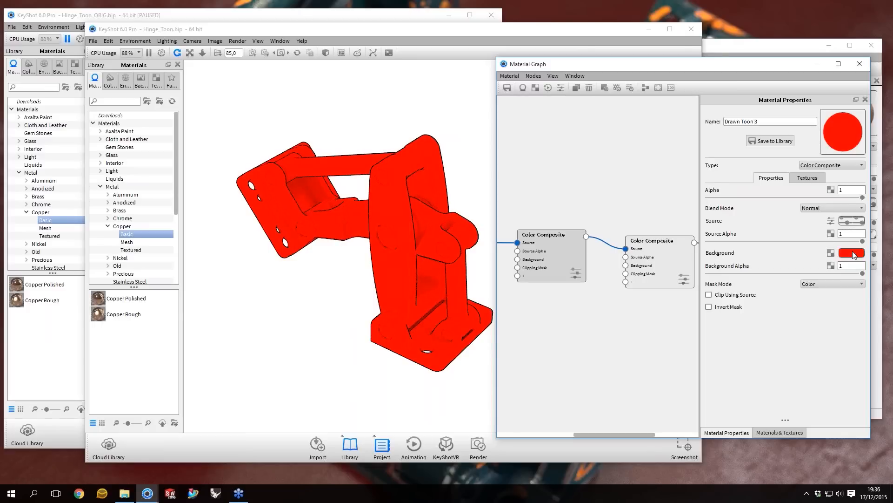
drag(673, 275, 662, 265)
drag(662, 264, 665, 270)
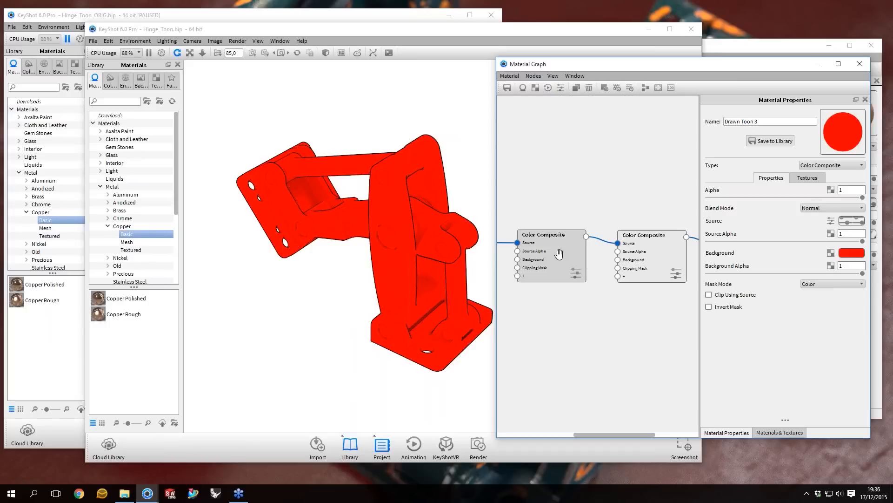
- Raise the first Color Composite's overall Alpha to 1 and bring it back down to 0
click(651, 242)
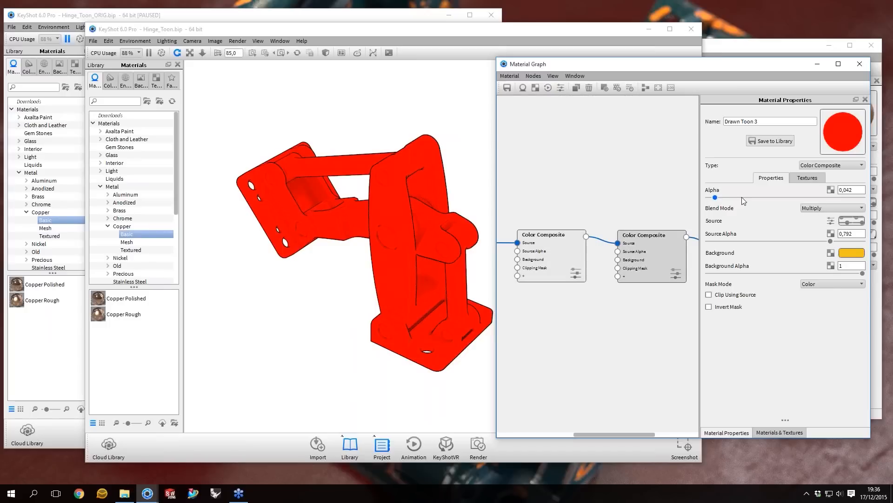
drag(741, 196, 877, 193)
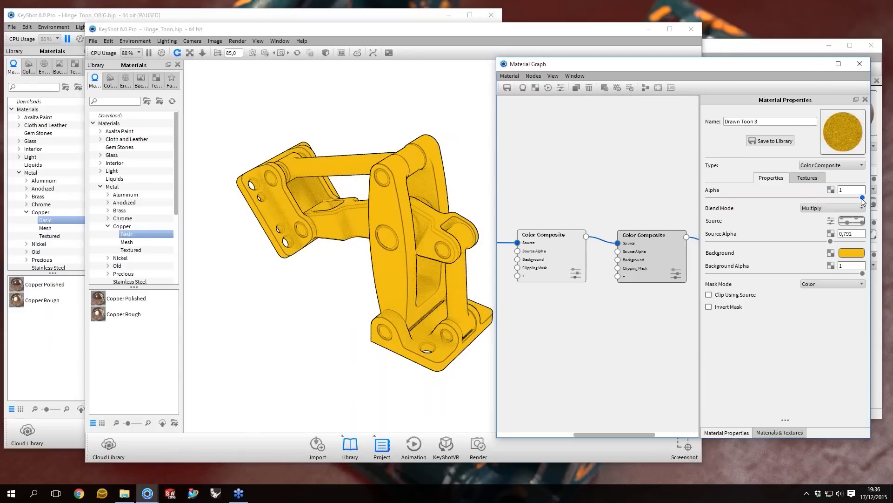
drag(859, 199, 729, 196)
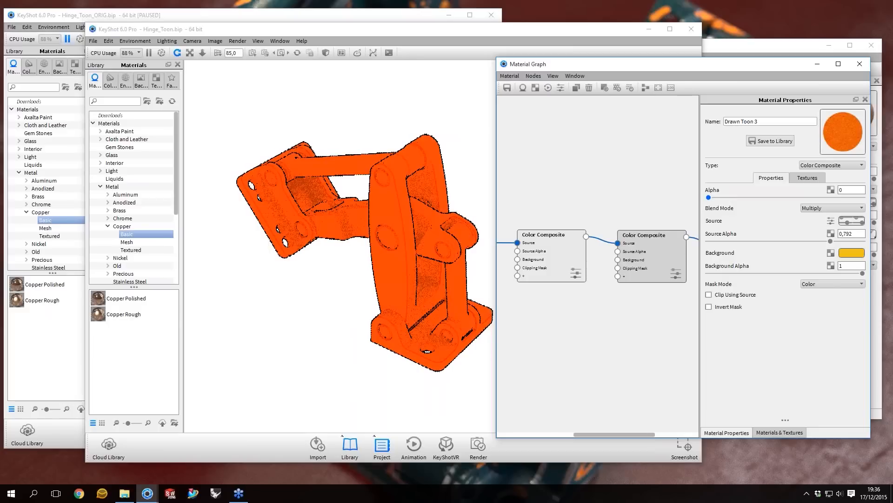
mouse_move(551, 251)
mouse_down()
mouse_move(540, 242)
mouse_move(547, 249)
mouse_up()
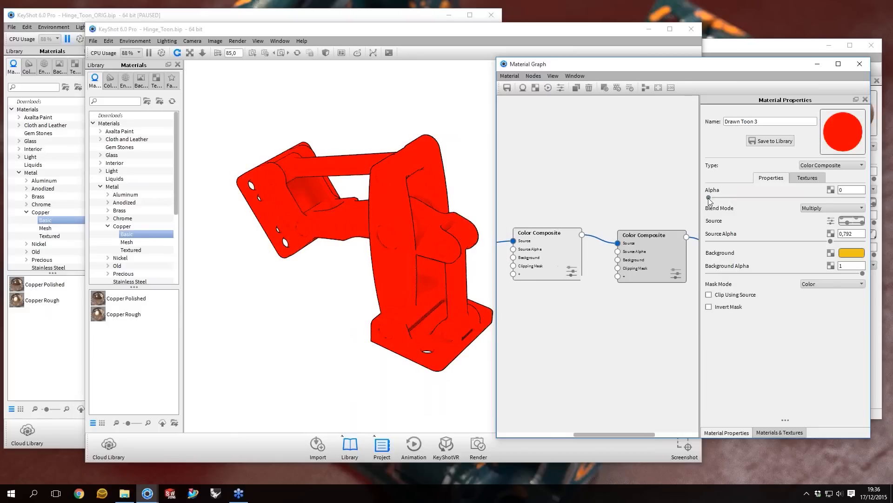
- Restore the first Color Composite's overall Alpha to 1 and set its Source Alpha to 0,819
click(709, 197)
mouse_move(831, 242)
mouse_down()
mouse_move(857, 241)
mouse_move(708, 246)
mouse_move(840, 242)
mouse_up()
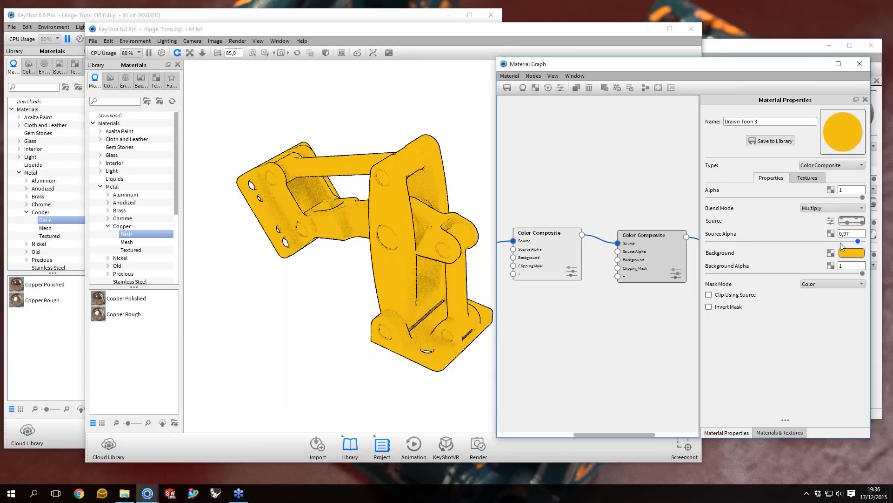
click(841, 242)
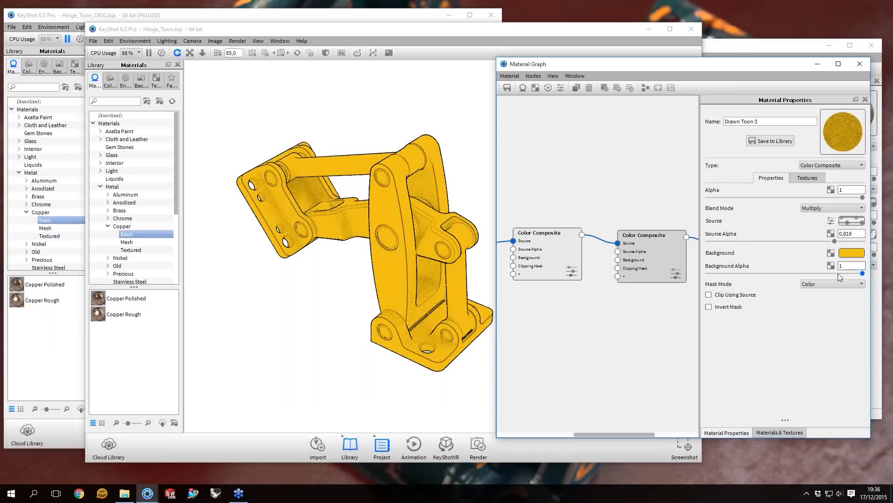
- Lower the first Color Composite's Background Alpha to 0, try intermediate values and bring it back to 1
drag(797, 272, 752, 273)
click(711, 273)
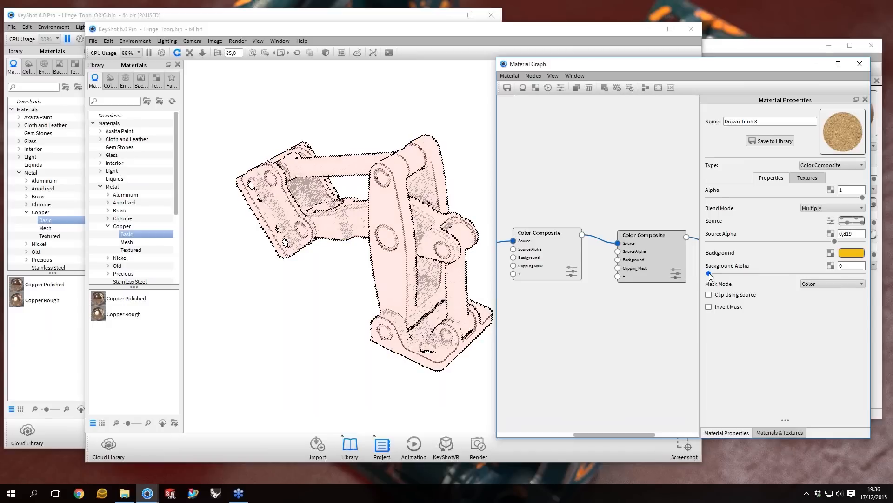
click(735, 273)
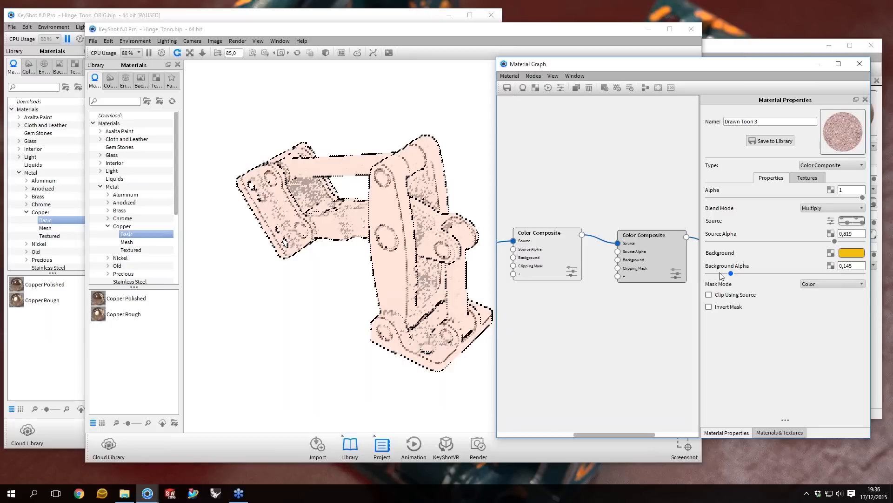
click(816, 272)
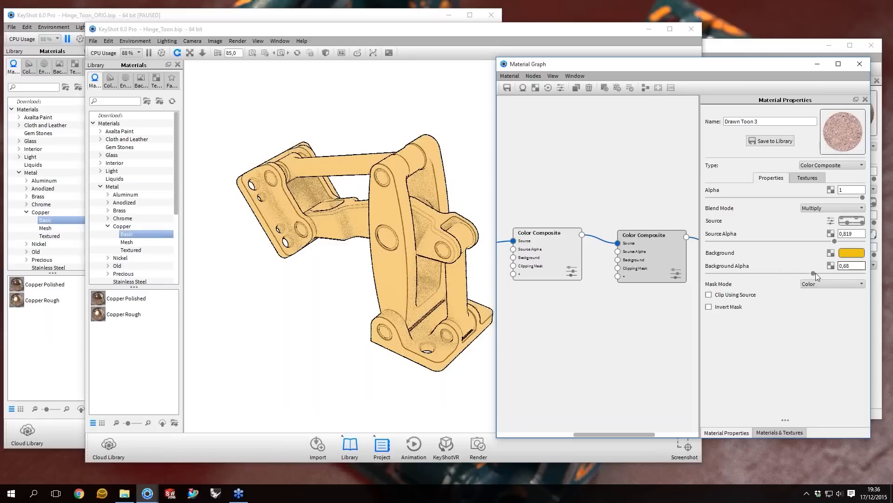
click(863, 273)
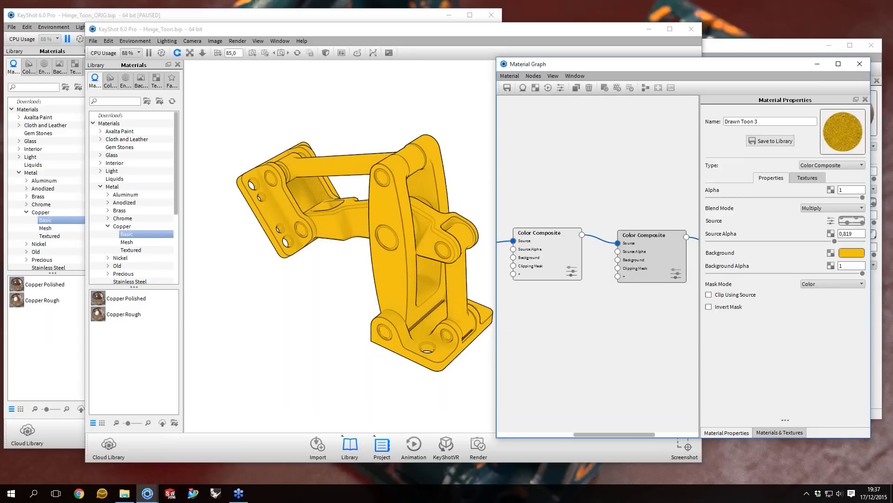
key(Escape)
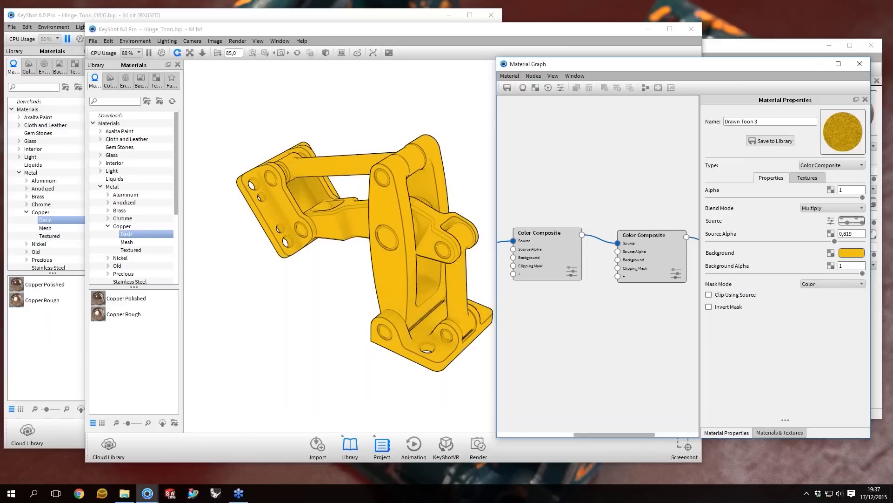
- Add a Spots texture node to the material graph below the Color Adjust node
scroll(598, 261, up, 1)
right_click(536, 370)
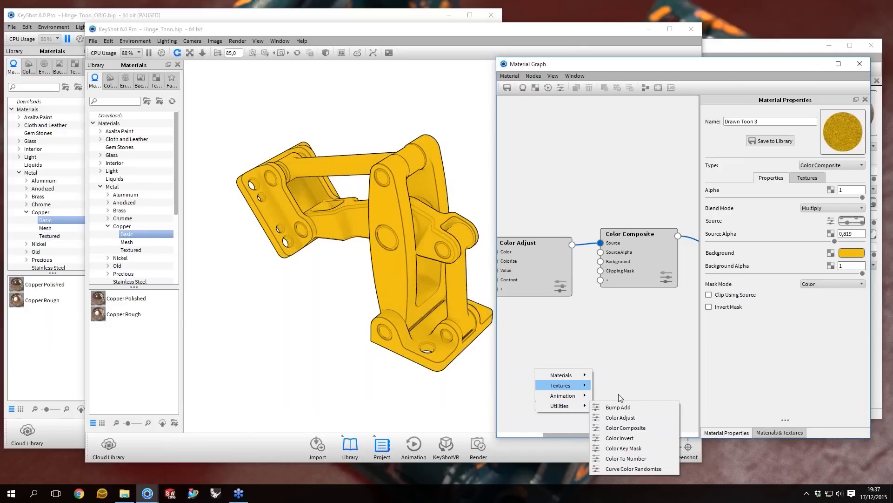
mouse_move(561, 385)
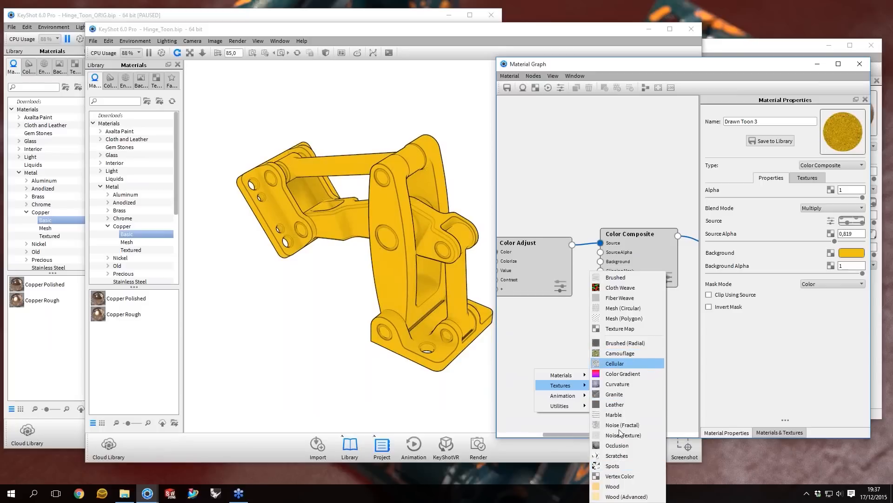
click(612, 465)
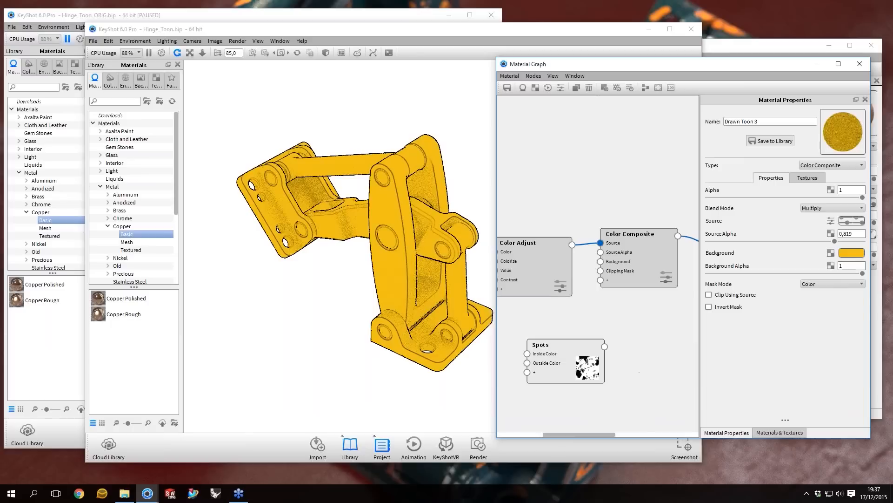
- Preview the Spots texture on the hinge and set its Scale to 0,01
click(558, 358)
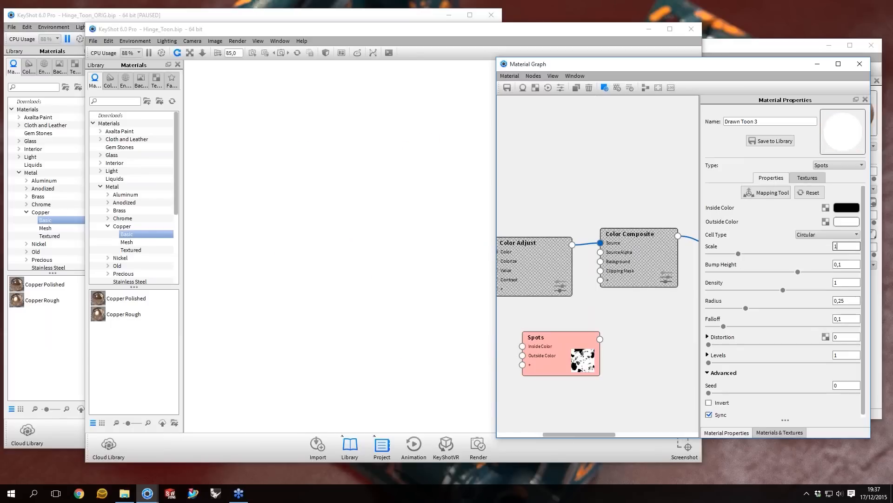
key(BackSpace)
text(0,001)
key(Return)
text(0,005)
key(Return)
click(837, 246)
key(BackSpace)
text(1)
key(Return)
key(Tab)
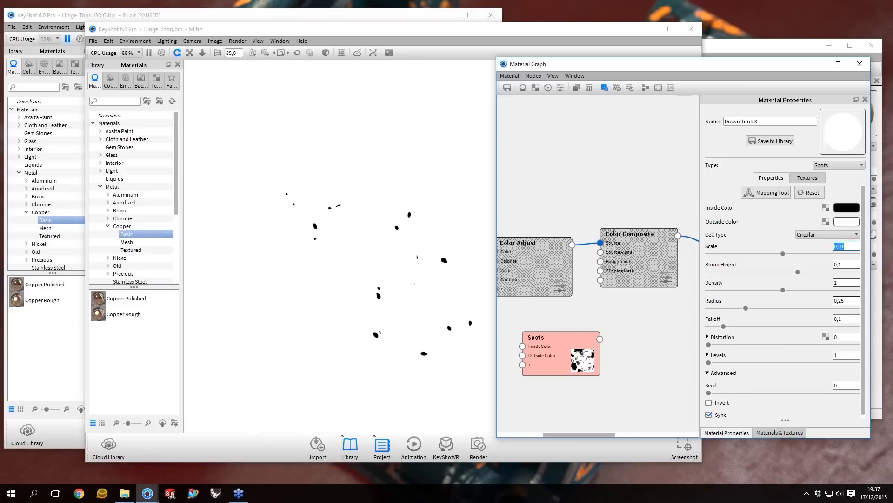
- Set the Spots texture's Density to 5
click(835, 282)
text(5)
key(Return)
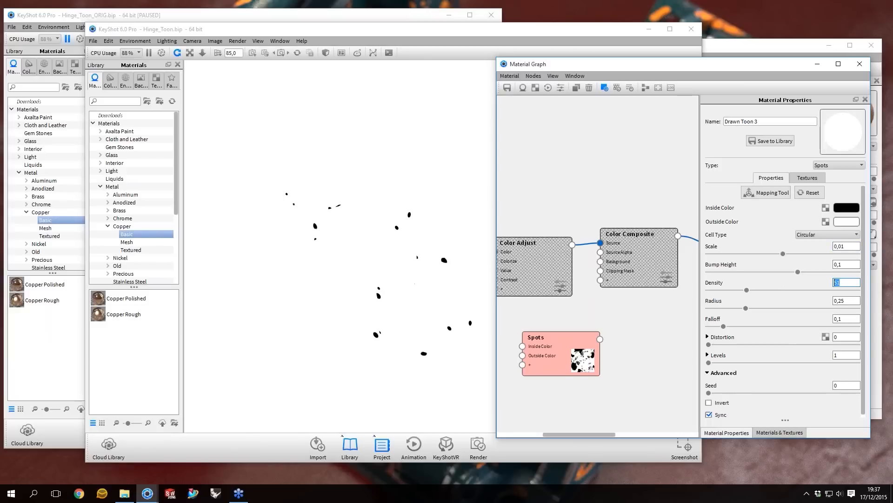
text(5)
key(Return)
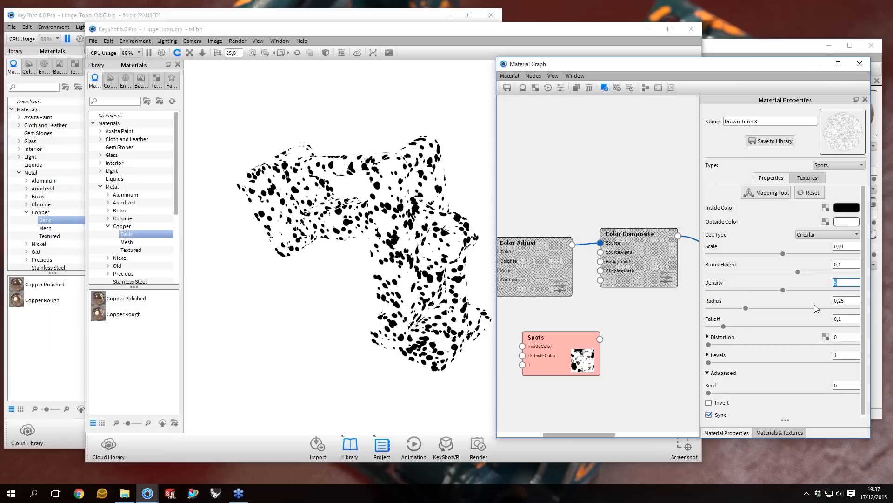
- Raise the Spots texture's Radius to 0,8 and reduce it to 0,6
click(846, 300)
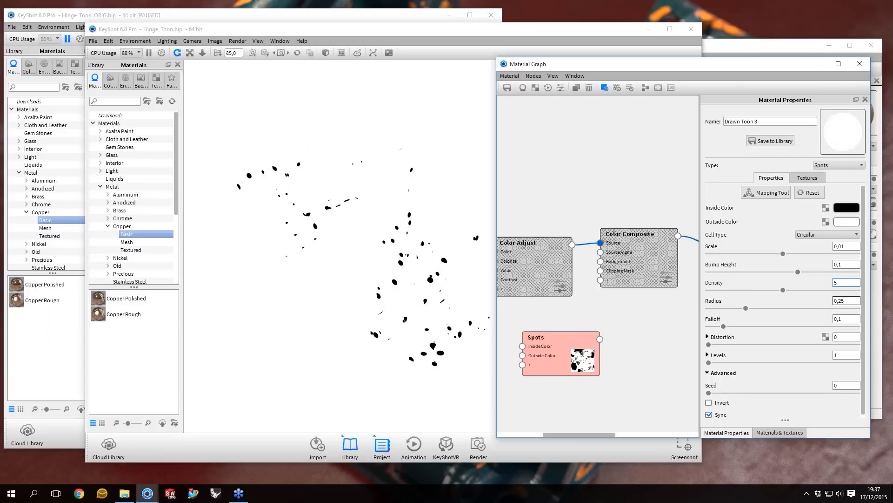
key(BackSpace)
key(BackSpace)
text(8)
key(Return)
text(0,)
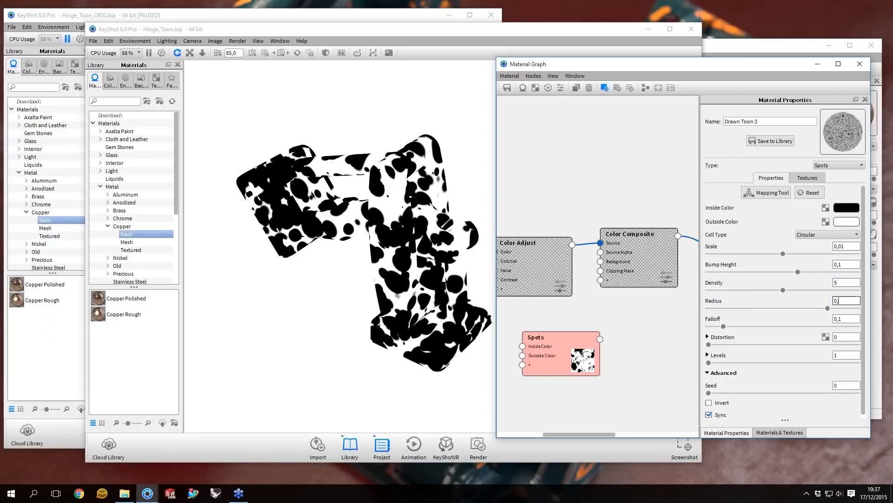
text(6)
key(Return)
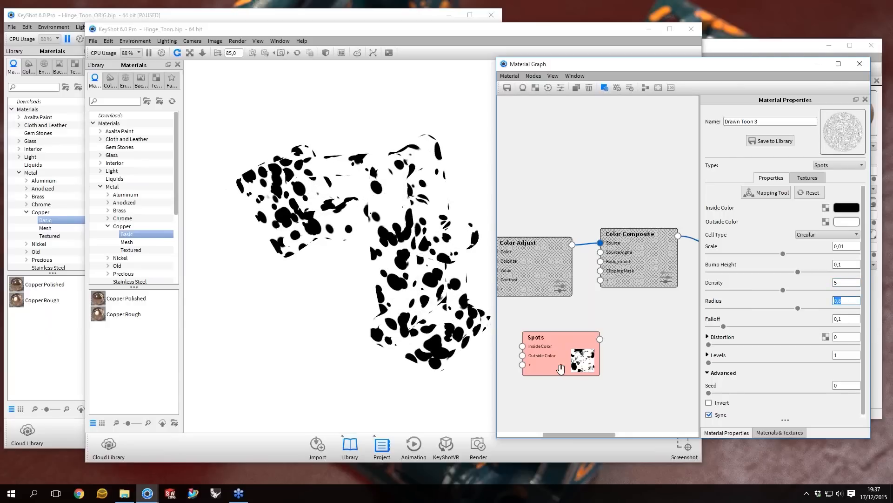
- End the texture preview and connect the Spots node to the first Color Composite's Clipping Mask input
key(c)
drag(581, 340, 654, 264)
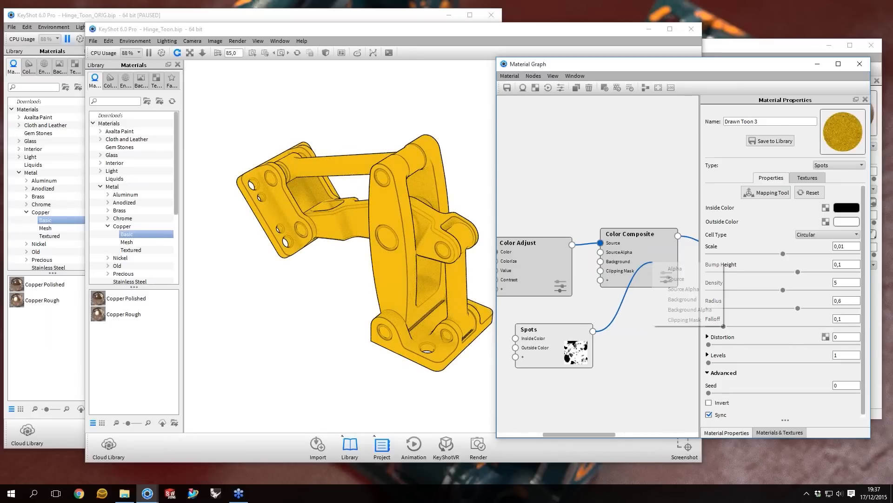
click(685, 320)
- Preview the connected Spots texture alone on the hinge and end the preview
drag(581, 344, 564, 346)
key(c)
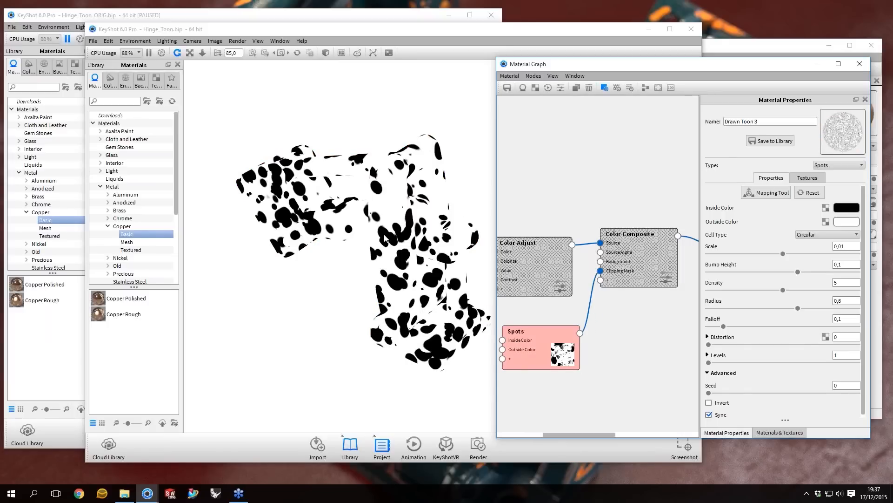
key(c)
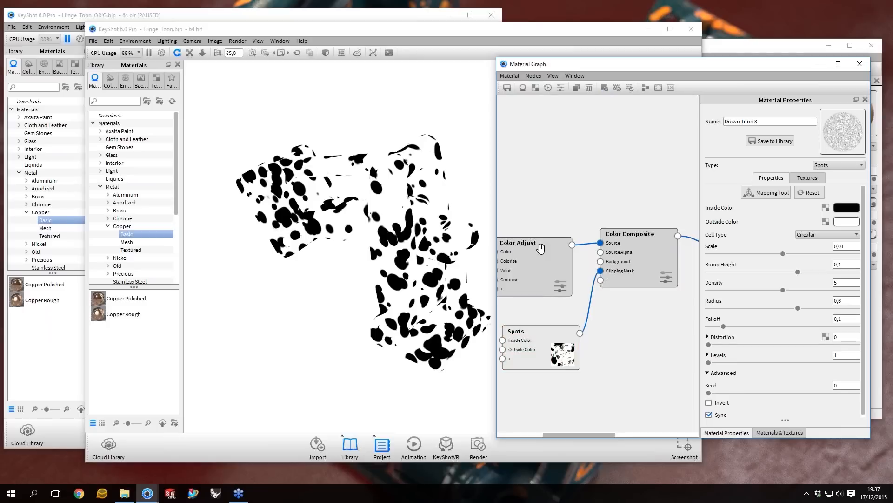
- Examine the masked result on the hinge and preview the second Color Composite node's color output on its own
click(614, 370)
scroll(614, 371, up, 1)
scroll(630, 375, down, 3)
drag(630, 375, 674, 376)
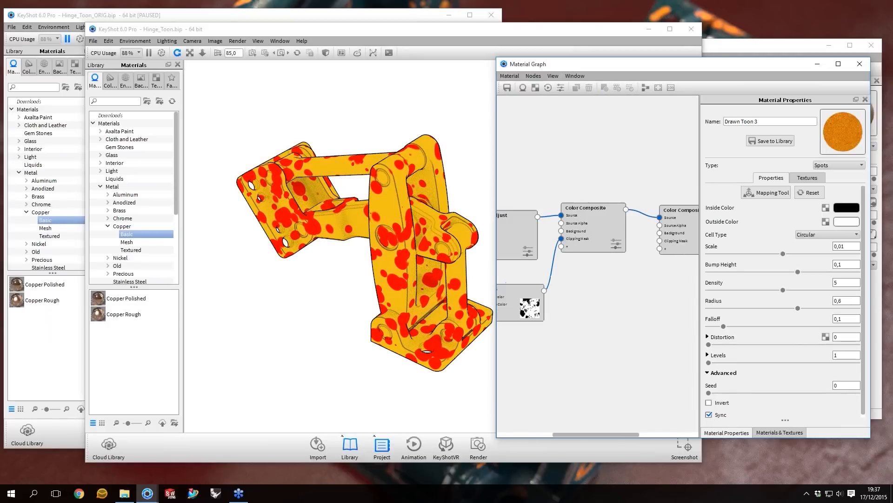
mouse_move(616, 206)
mouse_down()
mouse_move(618, 222)
mouse_move(619, 208)
mouse_up()
click(691, 225)
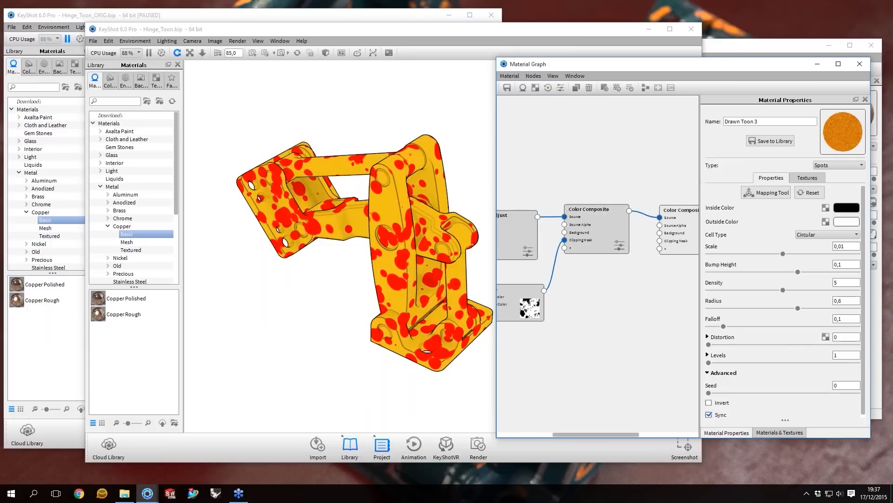
key(c)
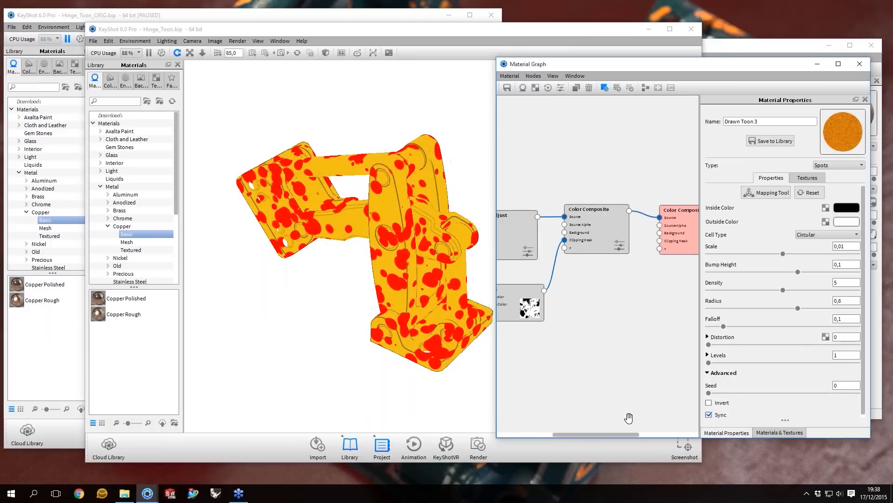
key(c)
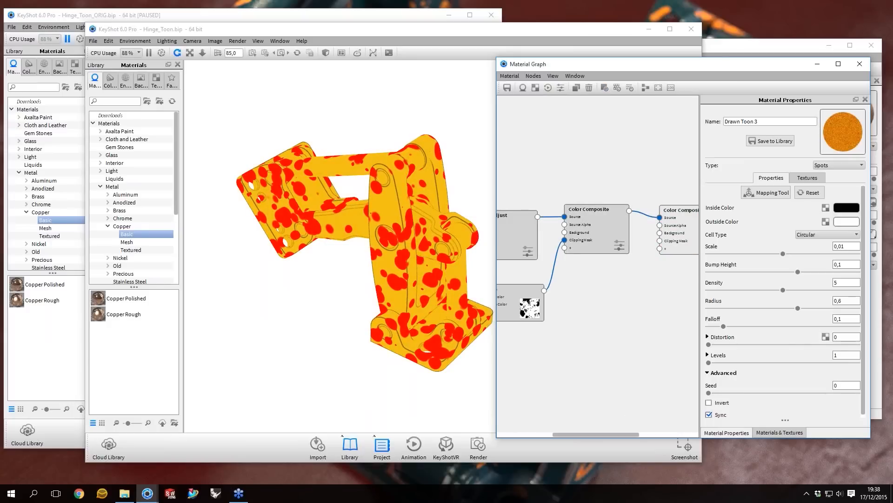
- Change the second Color Composite's background color to blue with a hue of 199°
double_click(681, 226)
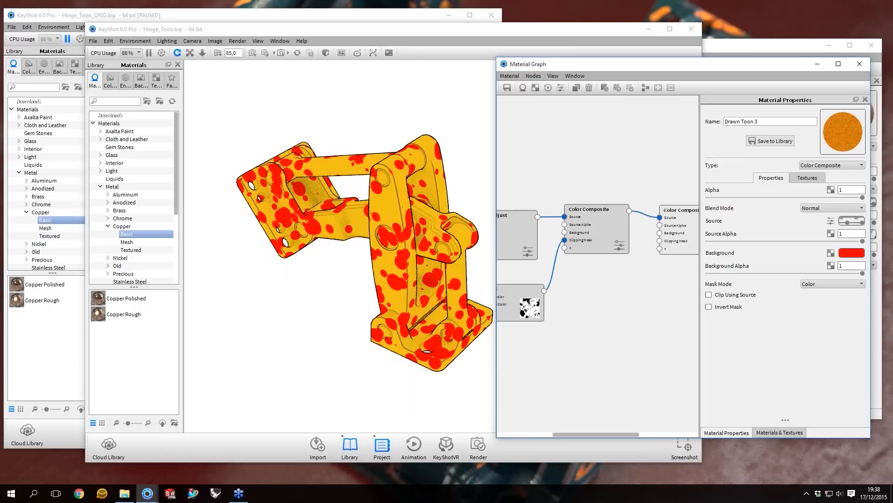
click(855, 254)
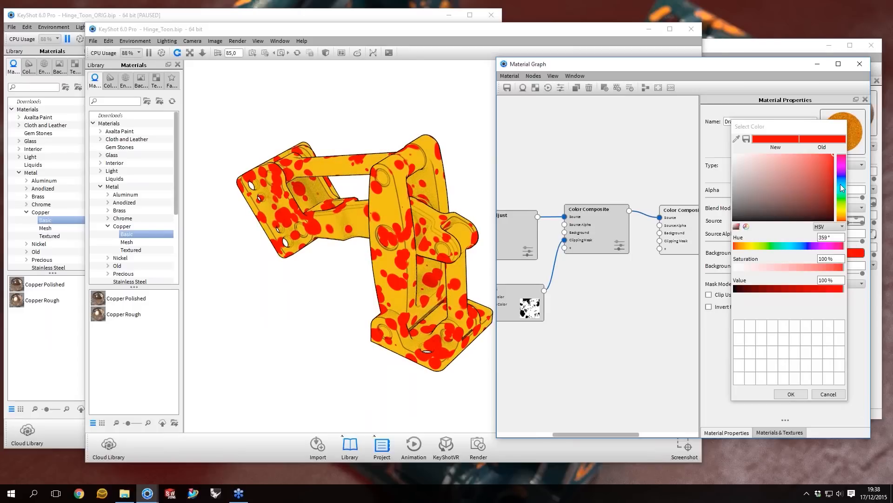
click(843, 188)
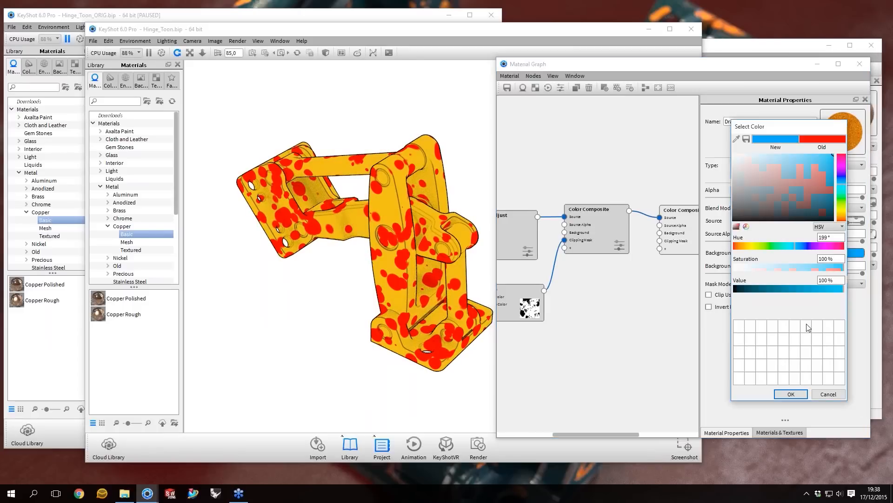
click(791, 394)
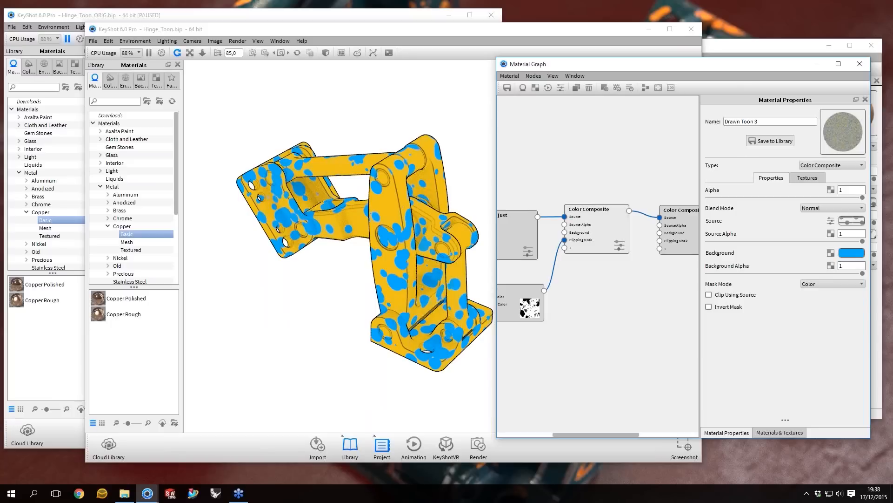
- Open the first Color Composite's properties and review the Mask Mode options, keeping Color
double_click(597, 229)
mouse_move(529, 293)
mouse_down()
mouse_move(536, 296)
mouse_move(528, 290)
mouse_up()
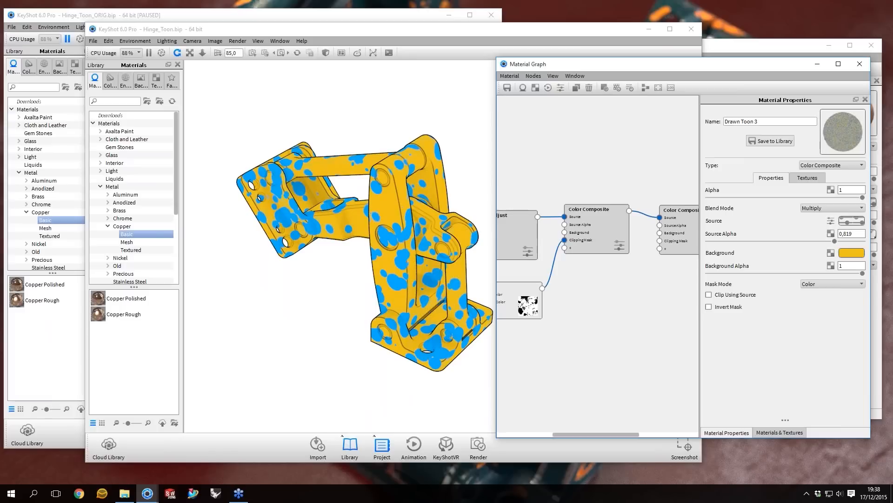
click(818, 285)
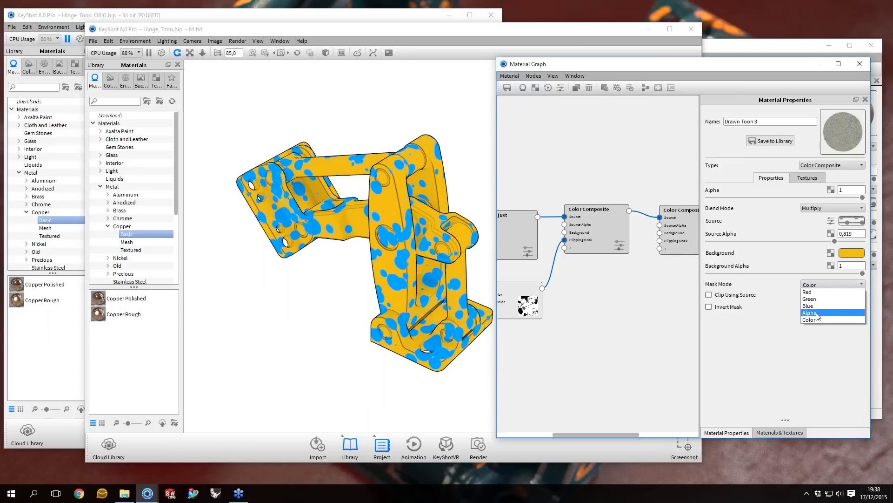
click(817, 314)
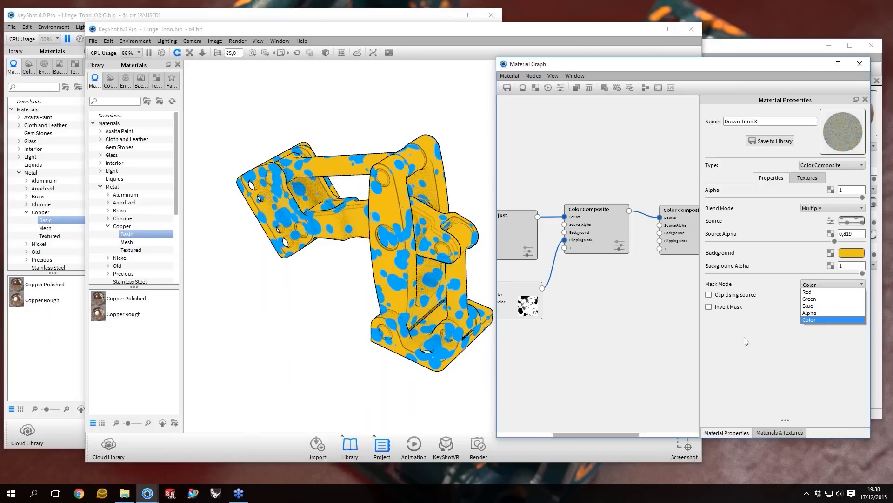
click(744, 337)
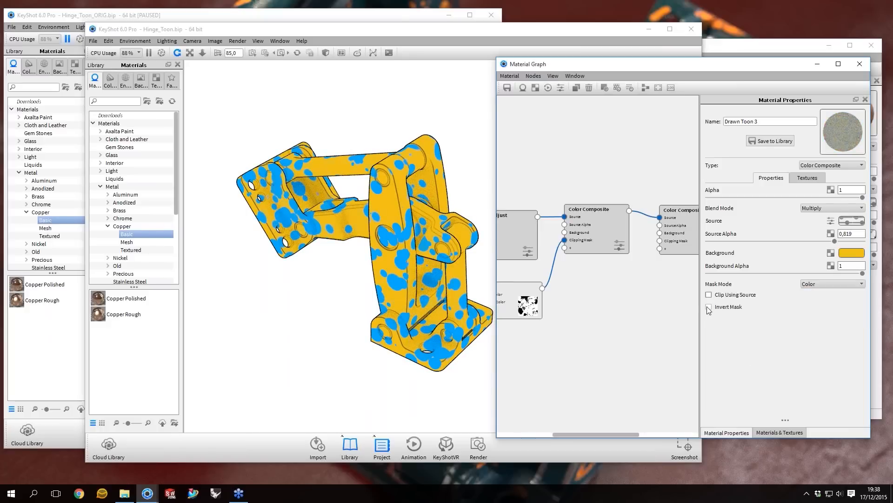
- Enable Invert Mask on the first Color Composite to compare the effect and disable it again
click(708, 307)
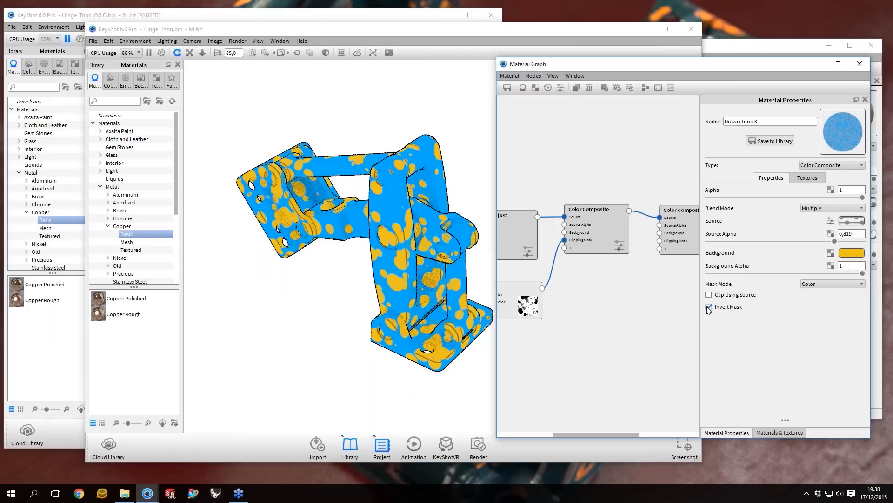
click(708, 307)
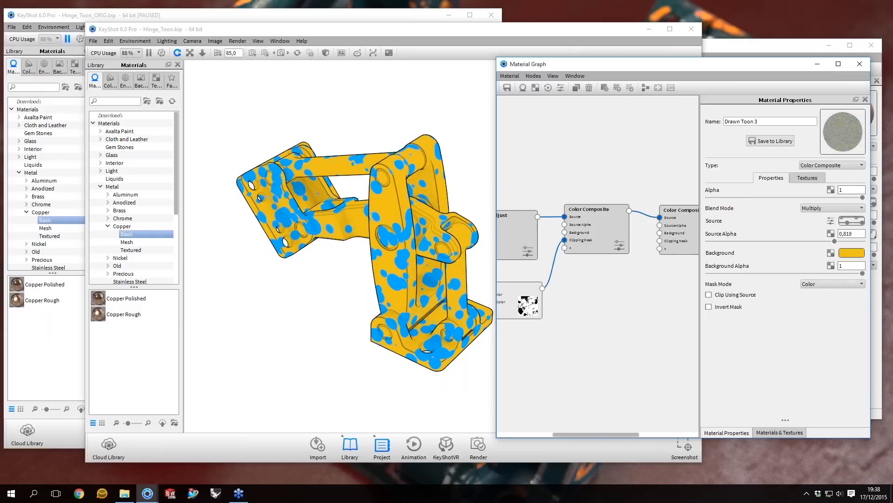
middle_drag(567, 319, 604, 318)
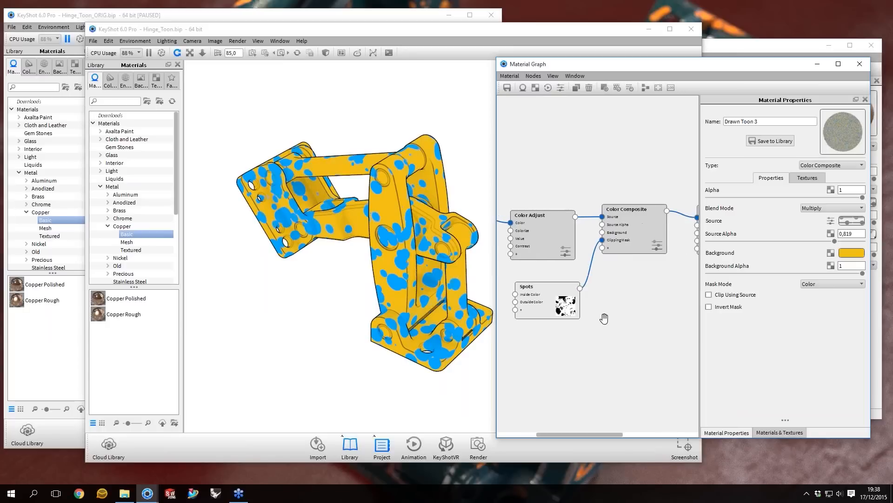
- Close the toon hinge's material graph and switch to Hinge_Toon_ORIG.bip with its real-time rendering resumed
drag(567, 288, 556, 285)
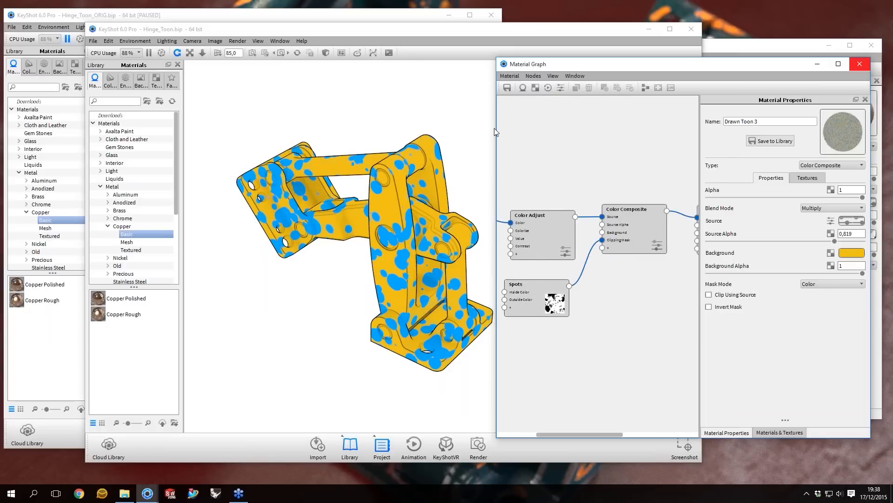
click(858, 64)
key(shift+p)
click(647, 32)
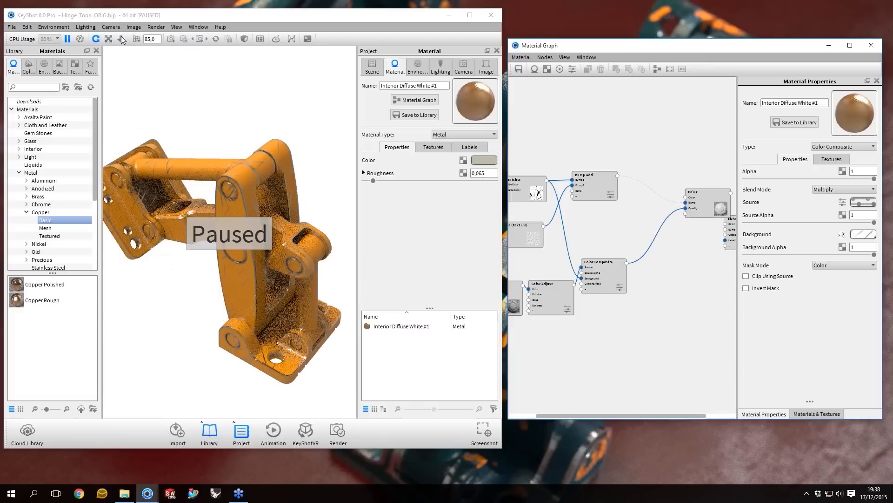
click(68, 39)
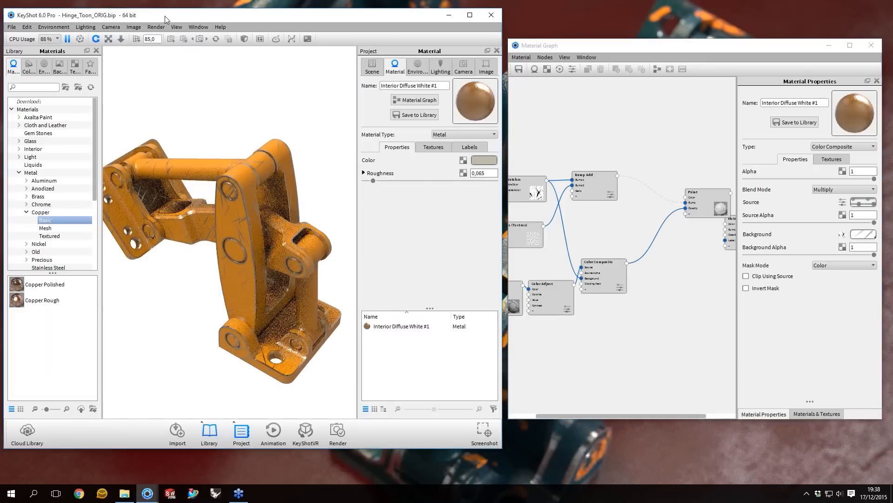
mouse_move(190, 15)
mouse_down()
mouse_move(175, 12)
mouse_move(192, 13)
mouse_up()
- Review the textures that can be connected to the Color Composite's Alpha, without assigning one
drag(603, 261, 619, 257)
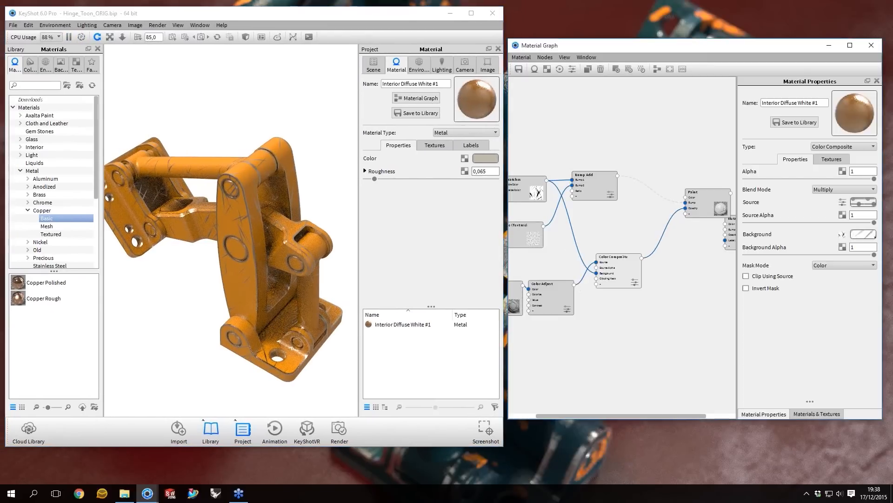
click(843, 172)
click(843, 171)
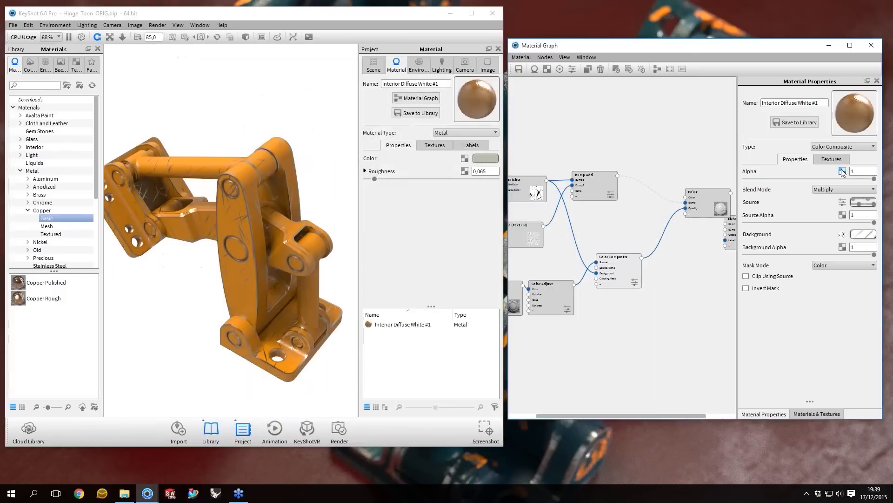
click(842, 171)
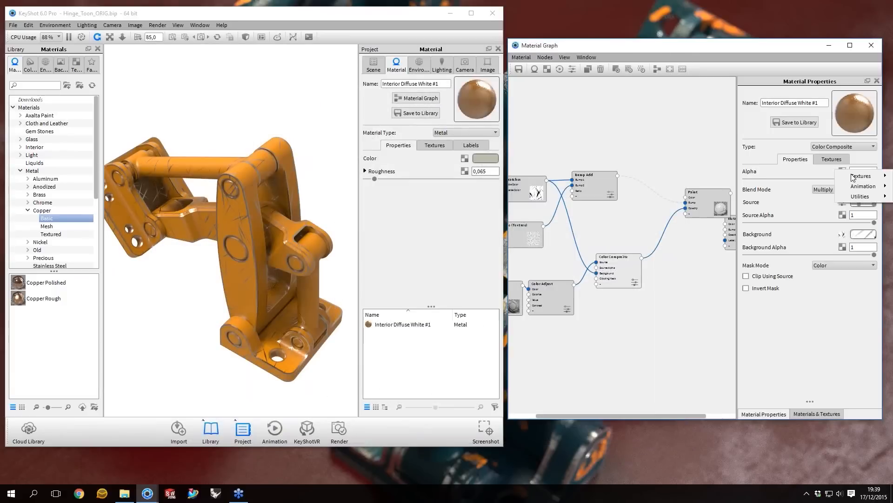
mouse_move(853, 177)
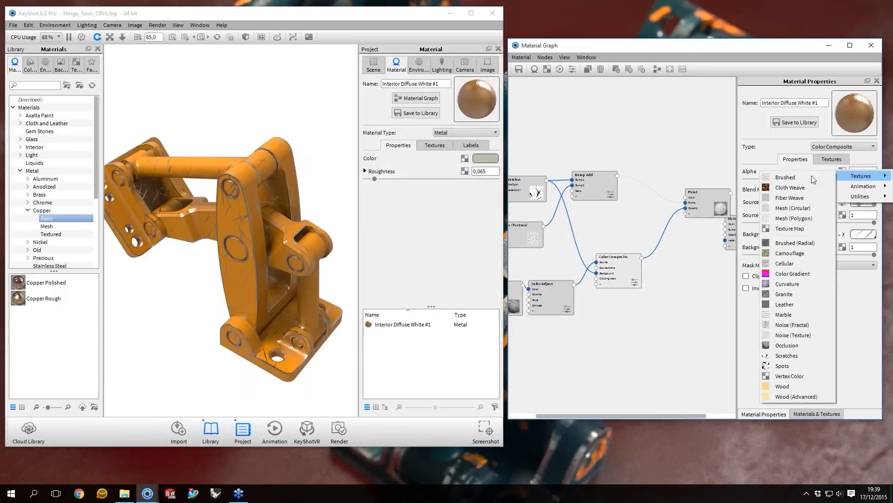
key(w)
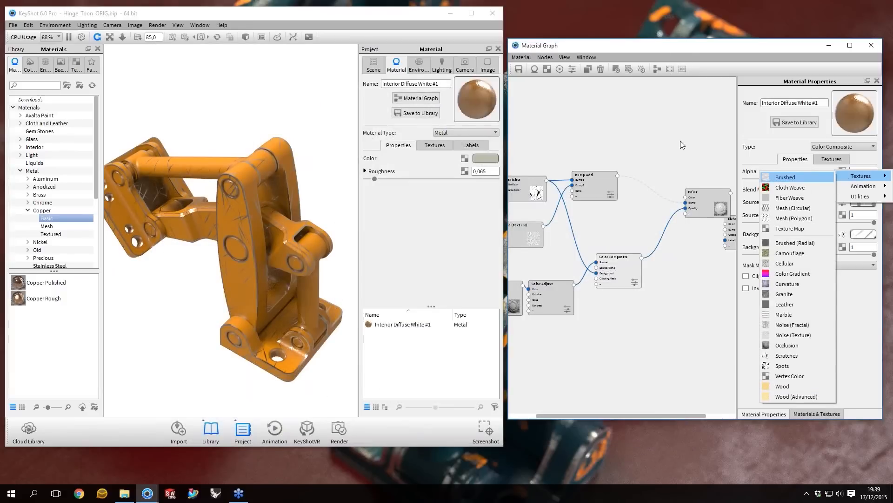
click(614, 212)
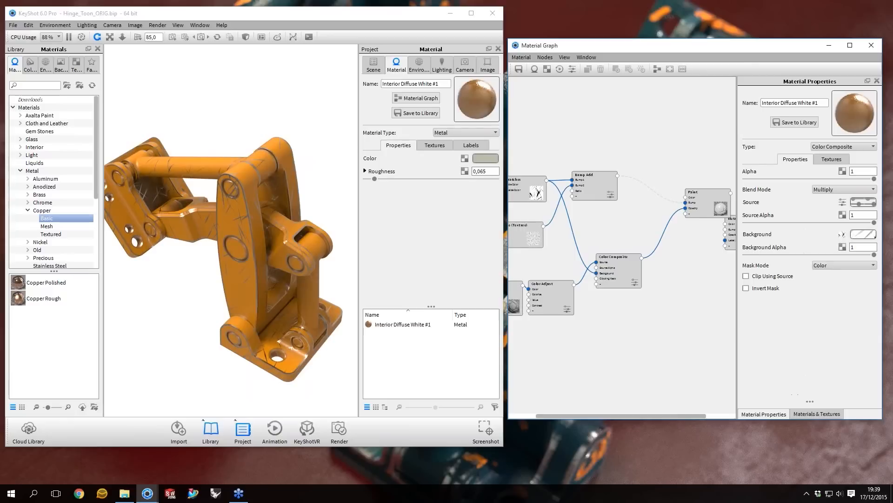
- Inspect the scratched orange hinge and its node connections, and close the Hinge_Toon_ORIG scene, discarding its changes
drag(614, 212, 650, 212)
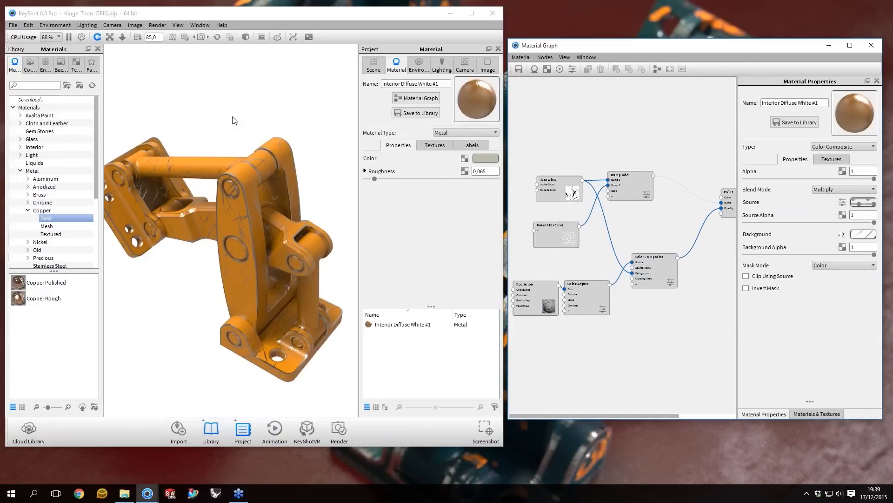
drag(235, 120, 280, 189)
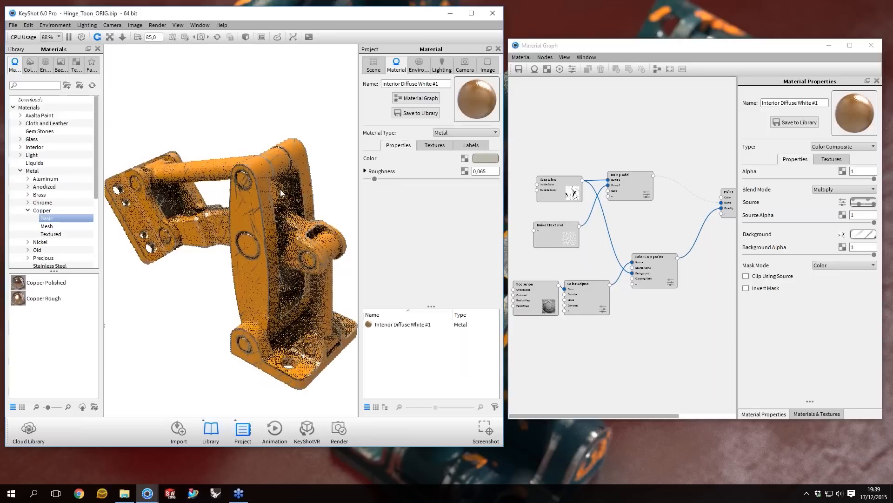
click(493, 13)
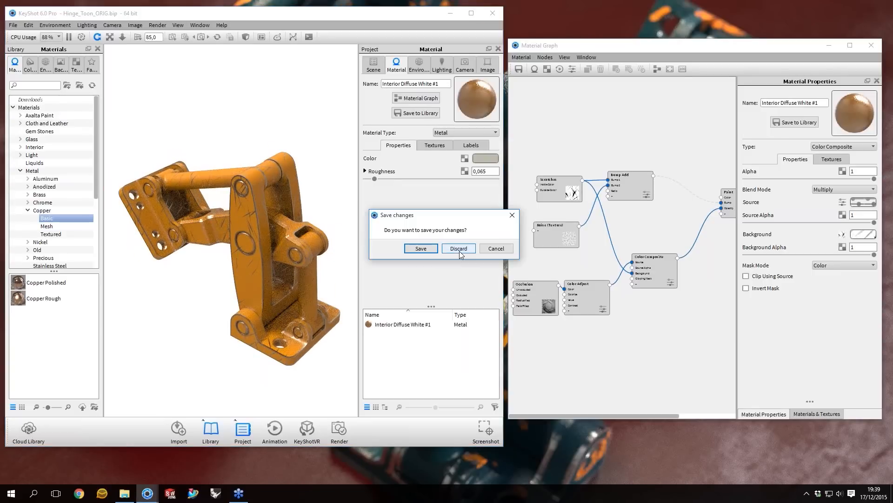
- Open Hinge_Worn.bip from the Scenes > Hinge folder in File Explorer and move the folder window aside from the render
click(144, 494)
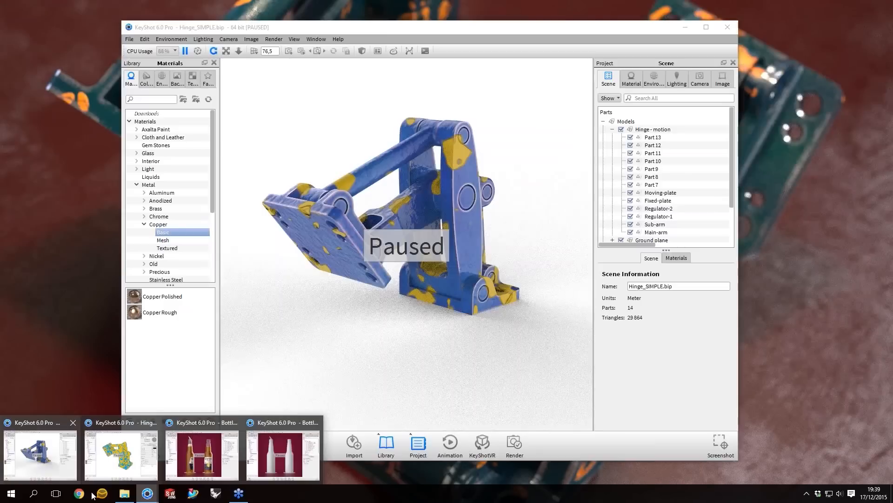
click(124, 493)
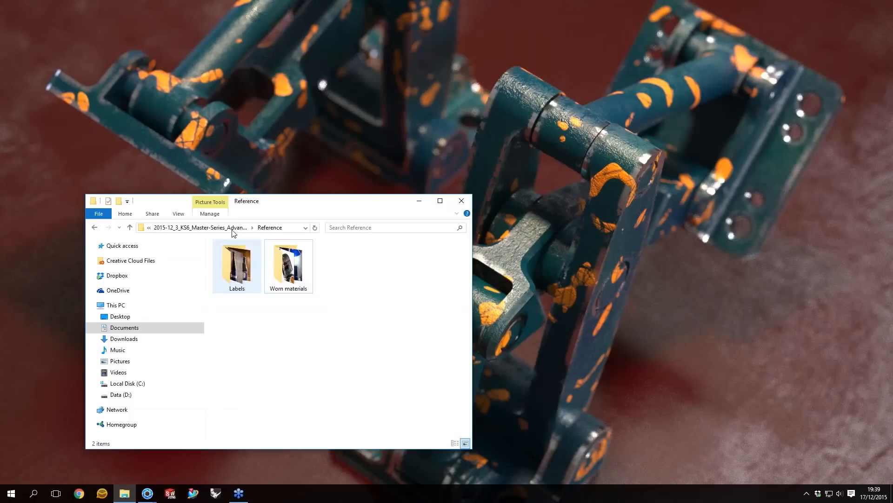
click(232, 227)
double_click(233, 285)
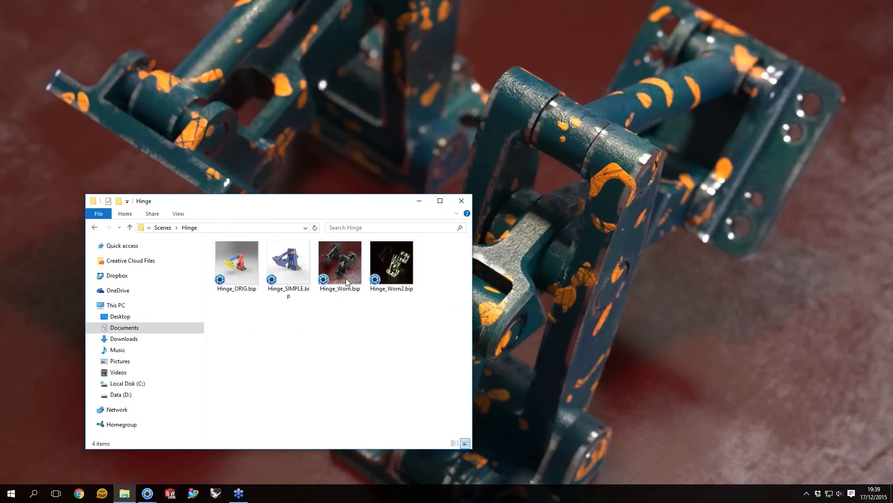
click(346, 282)
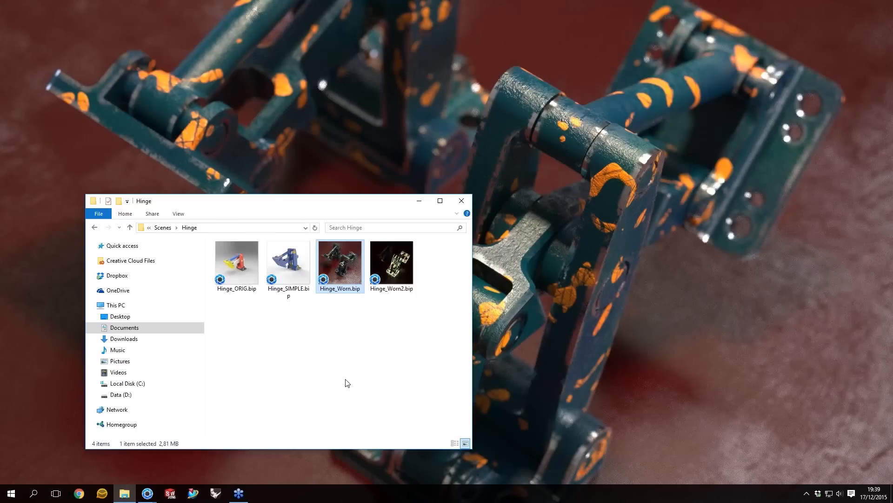
click(347, 382)
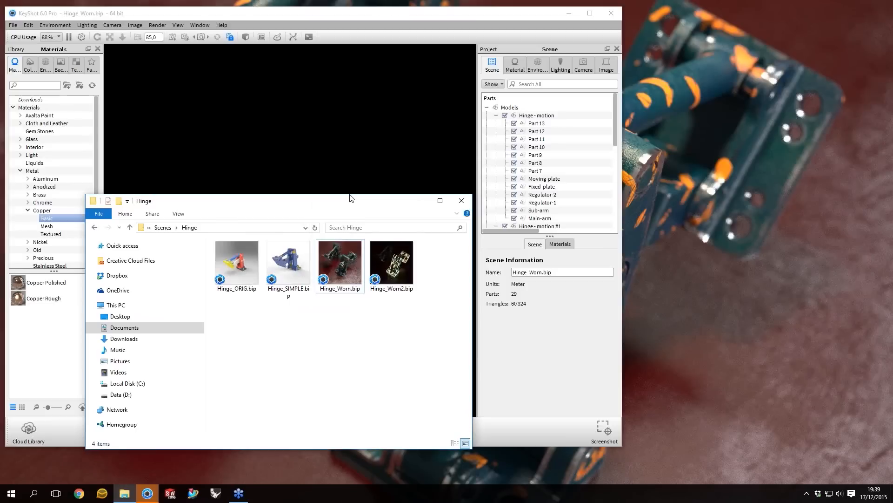
drag(351, 197, 603, 226)
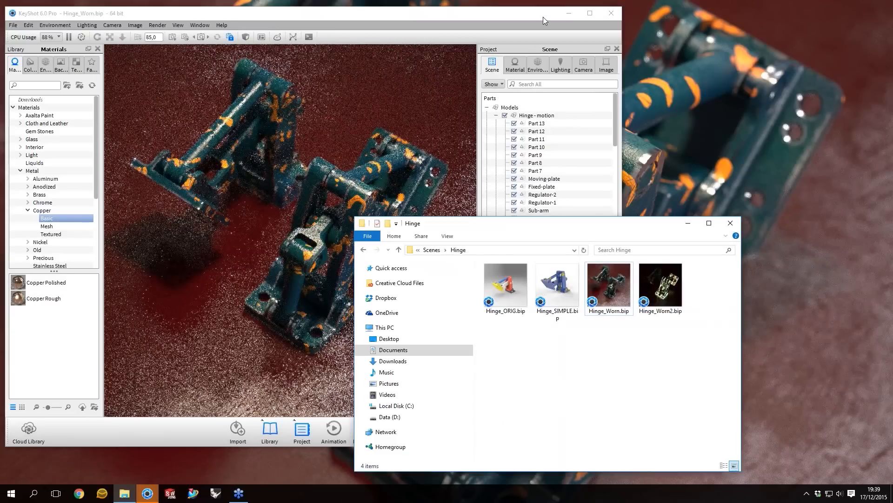
- Unlock the CAM camera, disable its Depth of Field and frame the front hinge more closely
click(584, 65)
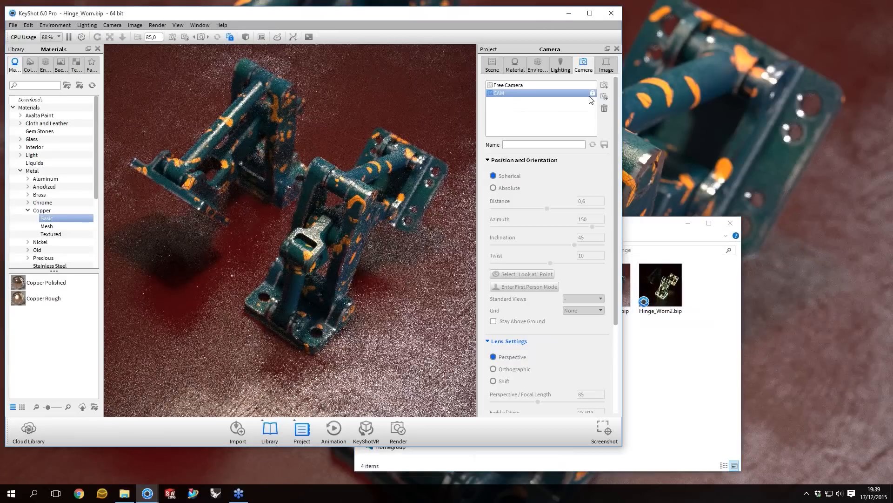
click(489, 342)
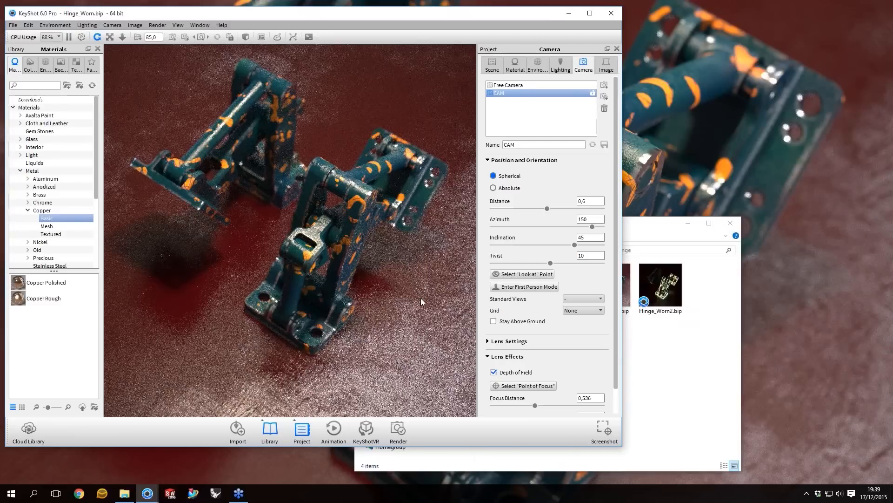
drag(421, 297, 389, 211)
scroll(377, 256, up, 3)
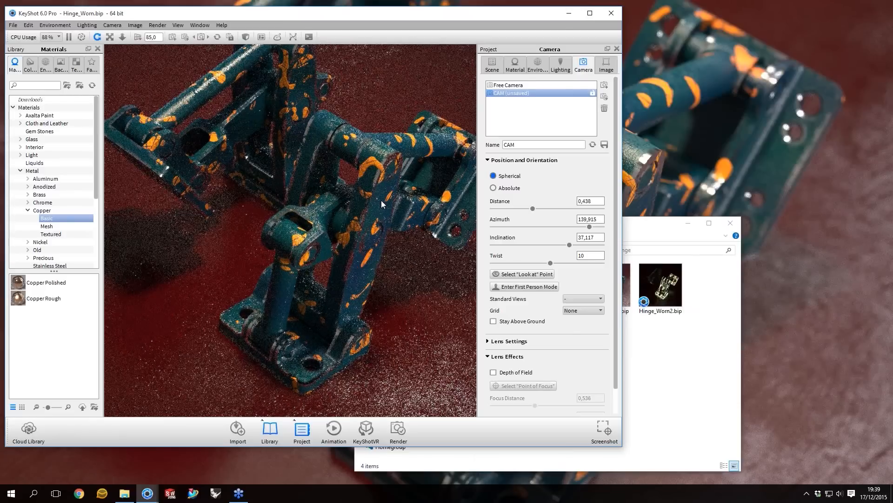
- Open the front hinge's Paint Metallic Ultra Violet #1 material in the Material Graph, enlarging the graph window to show its nodes
double_click(381, 200)
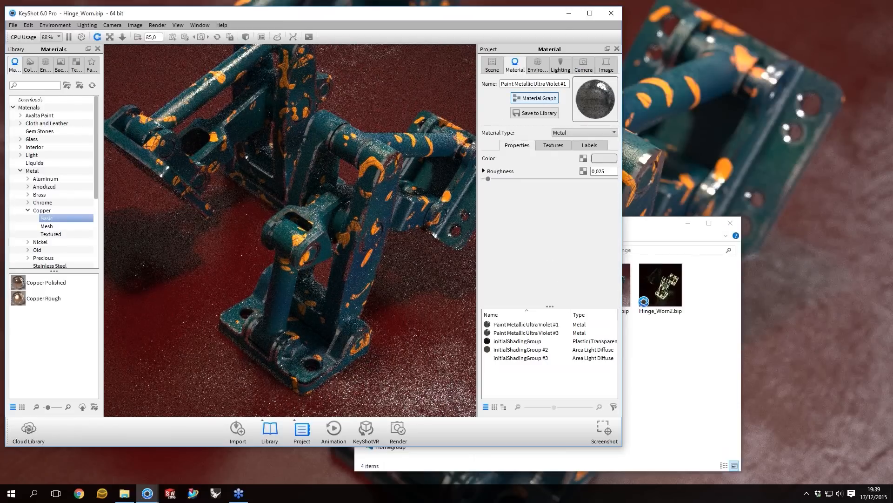
click(535, 97)
drag(660, 45, 667, 33)
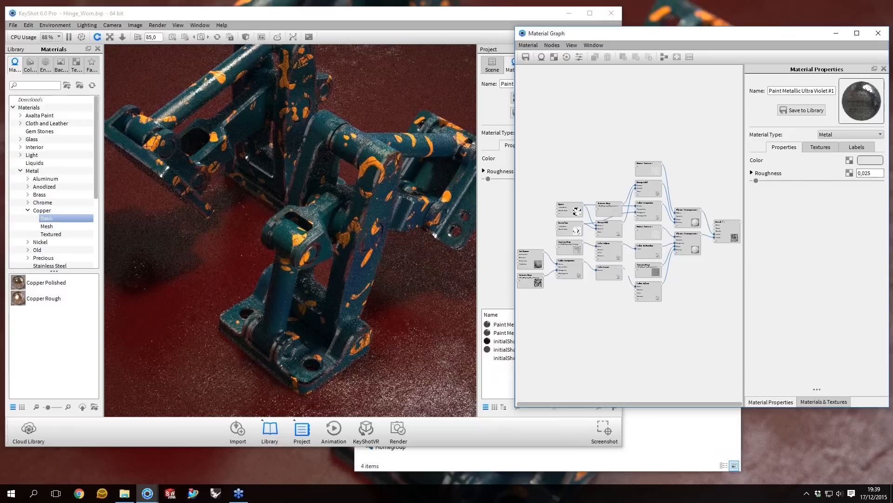
drag(515, 218, 483, 219)
scroll(624, 235, up, 2)
middle_drag(623, 235, 600, 235)
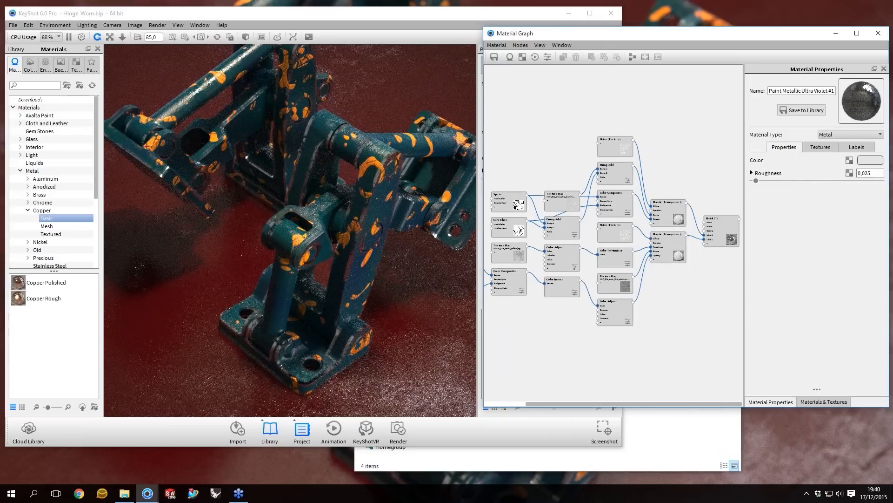
middle_drag(731, 238, 735, 238)
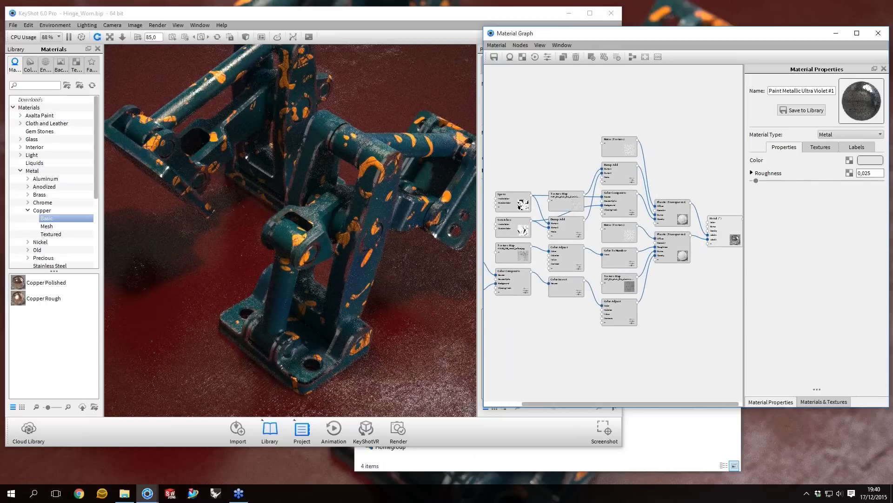
drag(725, 231, 724, 228)
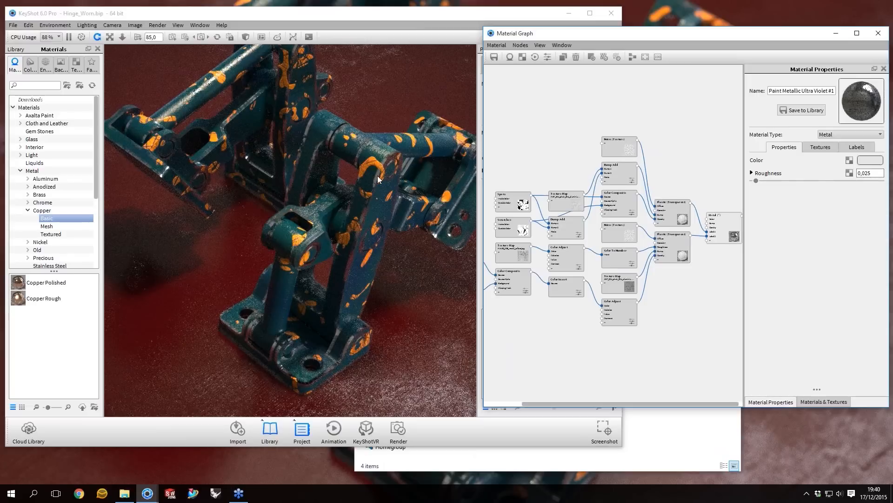
- Preview the color of the lower and upper Plastic (Transparent) label nodes in turn, and return to the full material
click(673, 245)
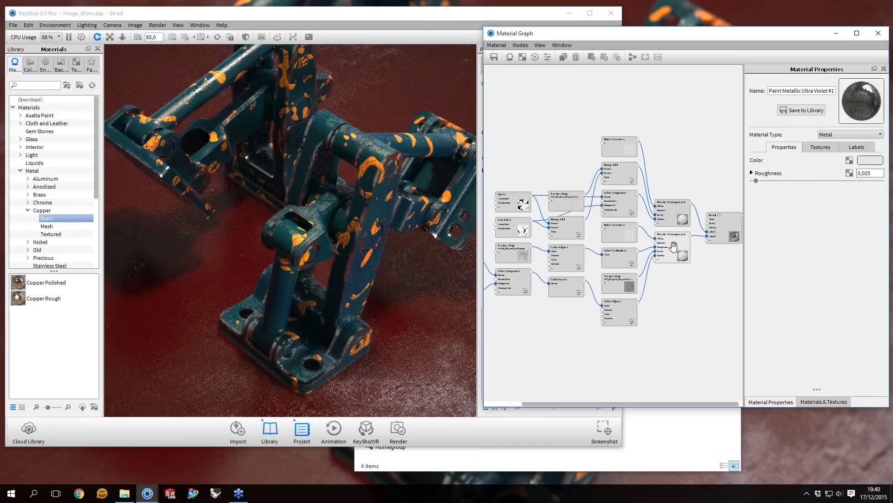
key(c)
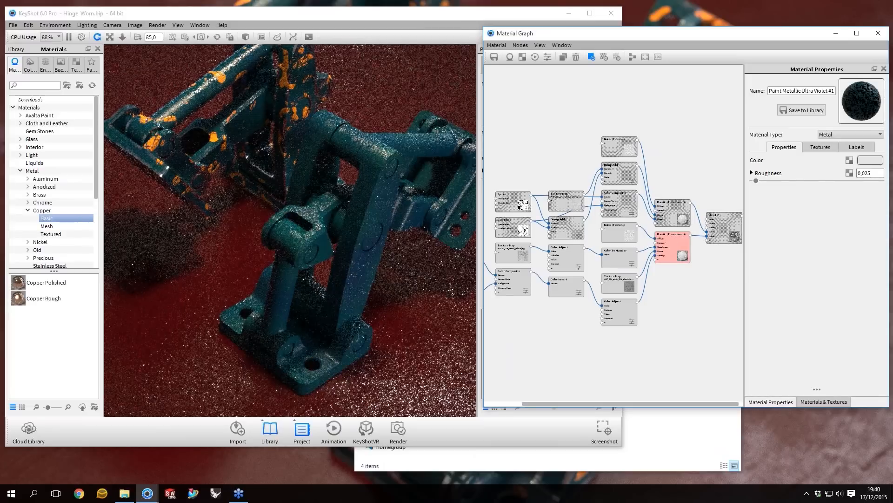
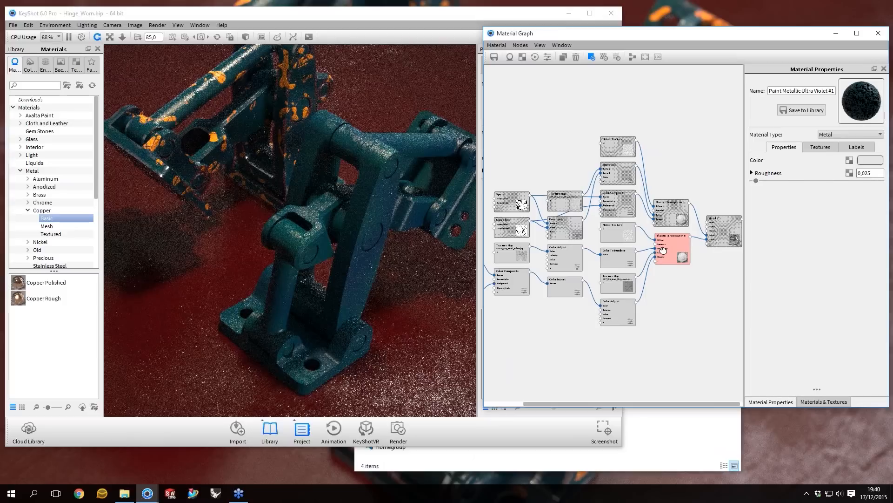
drag(663, 250, 659, 250)
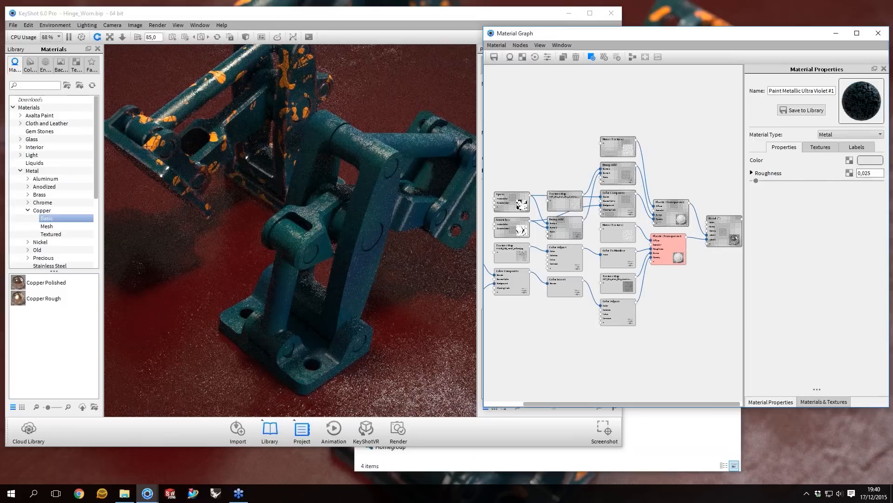
click(681, 218)
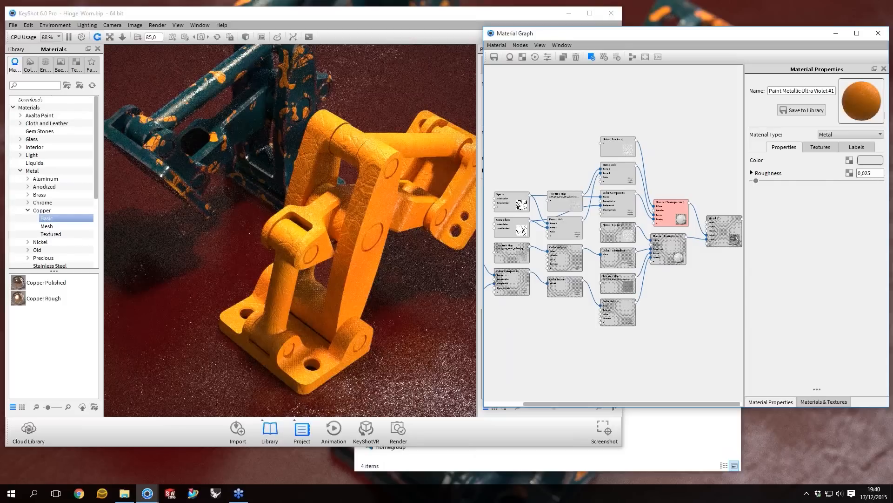
key(c)
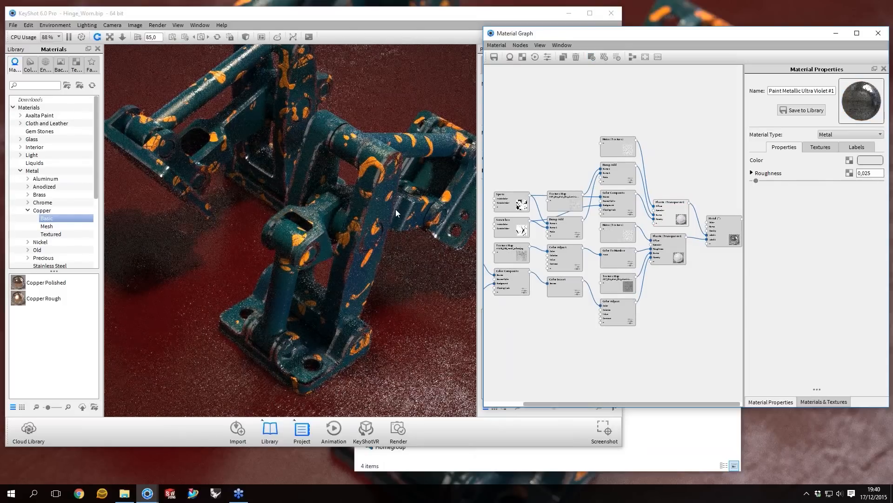
- View the worn hinge from another angle and spread out the upper Plastic (Transparent), Bump Add and Color Composite nodes
drag(395, 212, 365, 175)
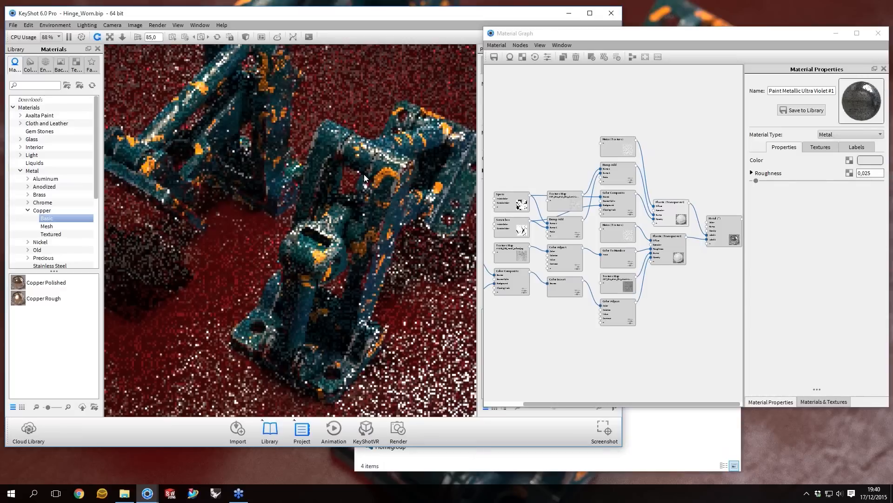
drag(364, 174, 410, 186)
click(688, 167)
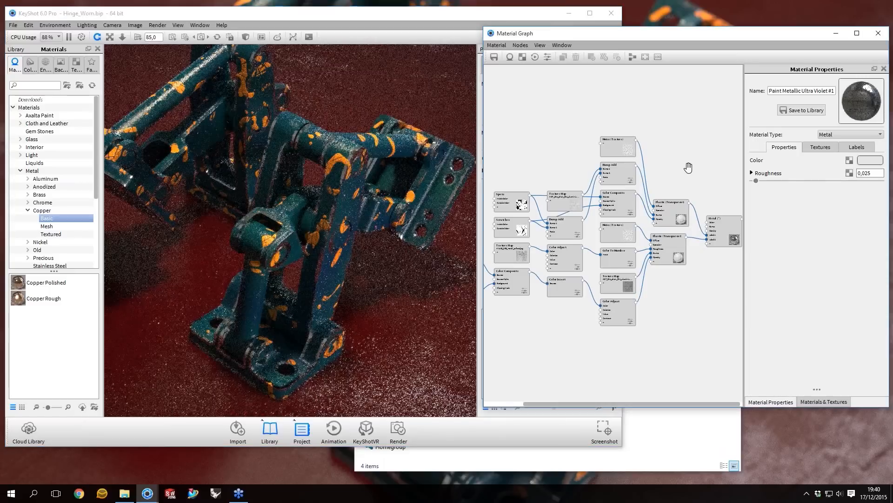
drag(670, 202, 682, 172)
drag(617, 168, 618, 168)
drag(618, 199, 628, 200)
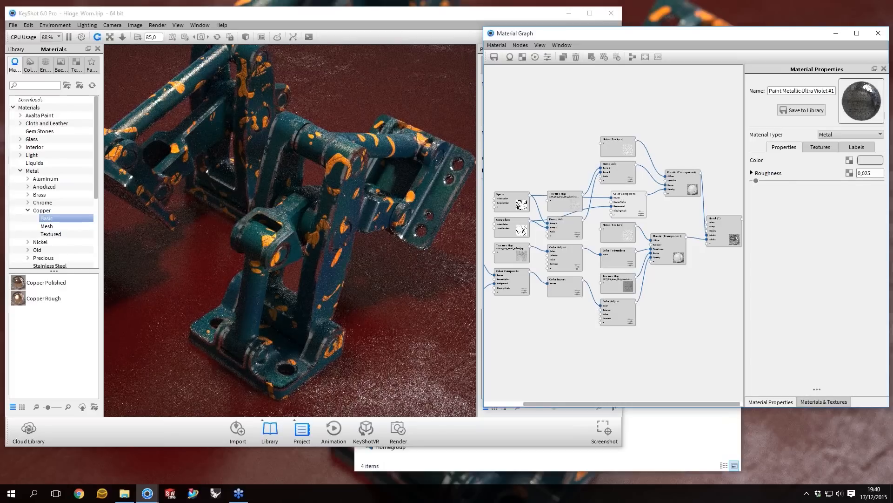
- Spread out the Texture Map, Bump Add, Spots, Scratches and Color Composite nodes feeding the upper Plastic (Transparent) label
drag(564, 200, 556, 164)
drag(557, 219, 561, 124)
drag(558, 171, 568, 167)
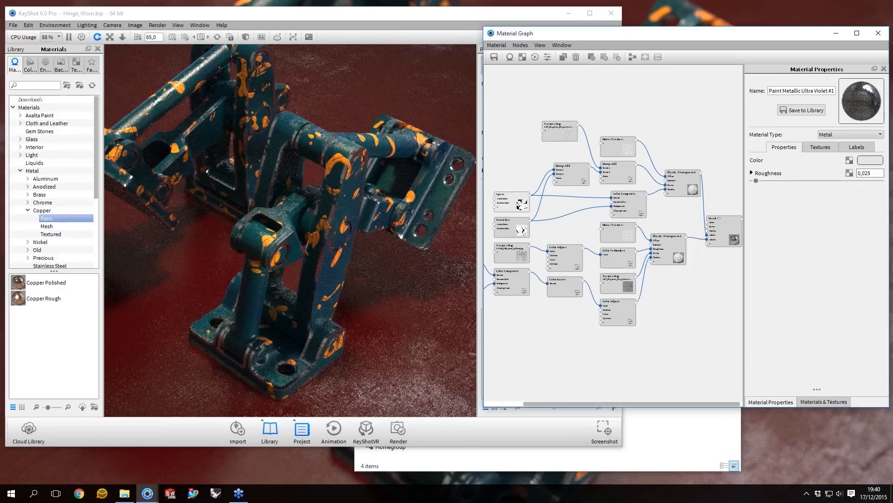
drag(503, 195, 501, 180)
drag(521, 230, 516, 225)
drag(624, 202, 610, 202)
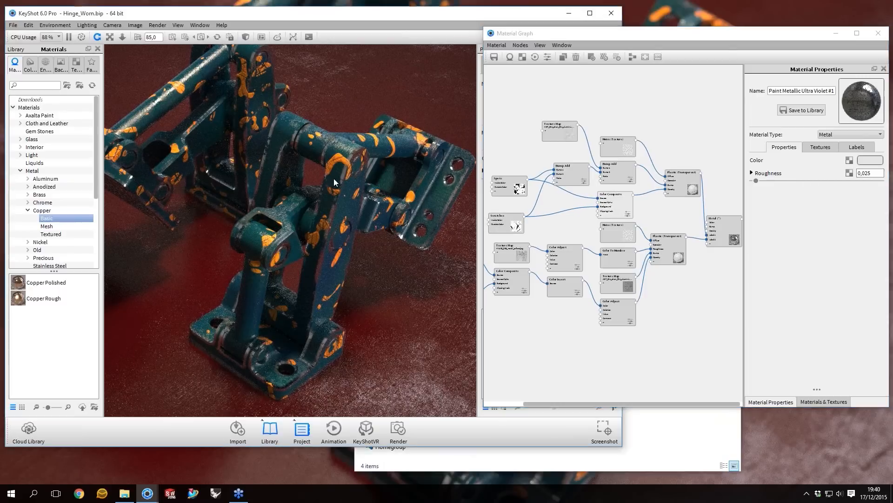
- Preview the color of the Spots and Scratches nodes in turn on a close-up of the front hinge, and return to the full material
drag(334, 177, 299, 152)
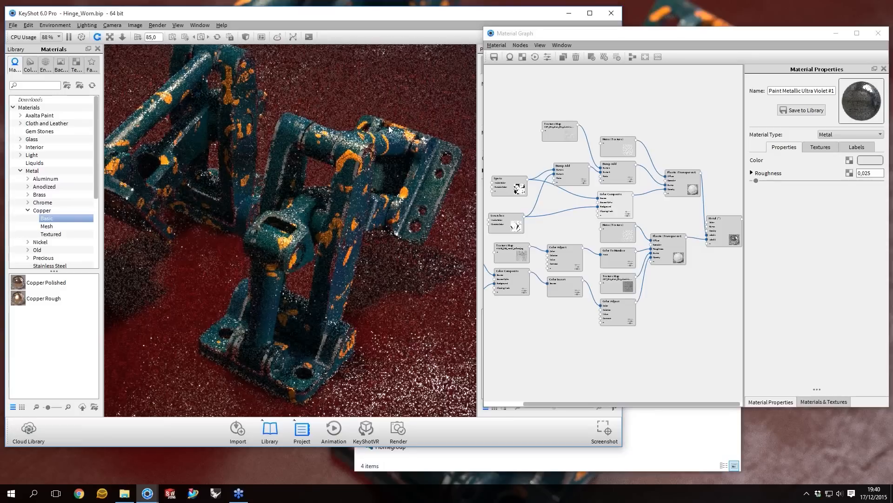
scroll(426, 123, up, 3)
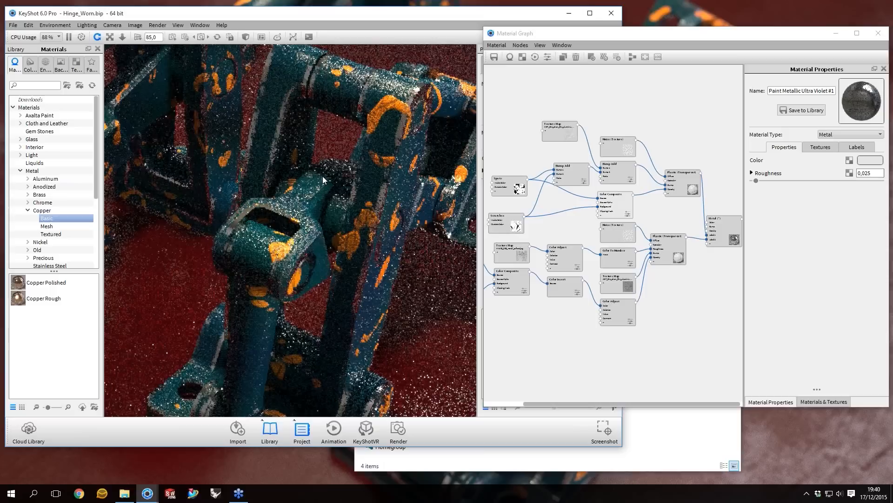
middle_drag(426, 123, 396, 150)
scroll(376, 180, up, 2)
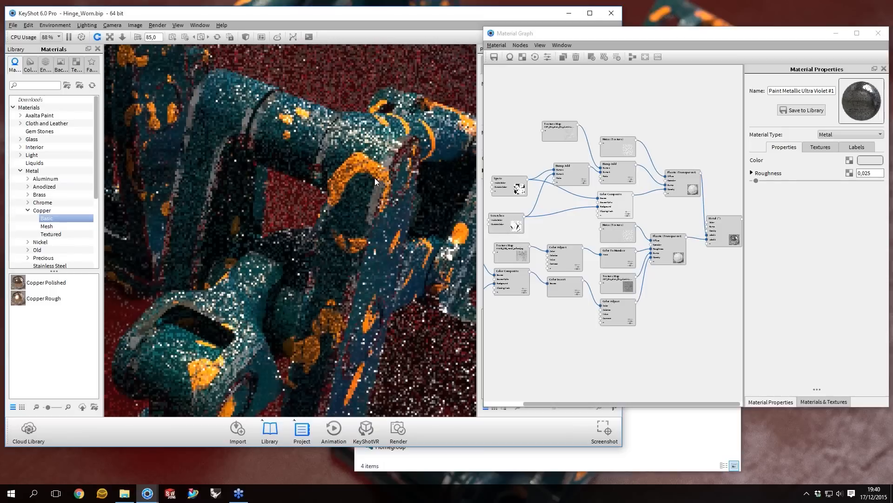
drag(615, 201, 619, 200)
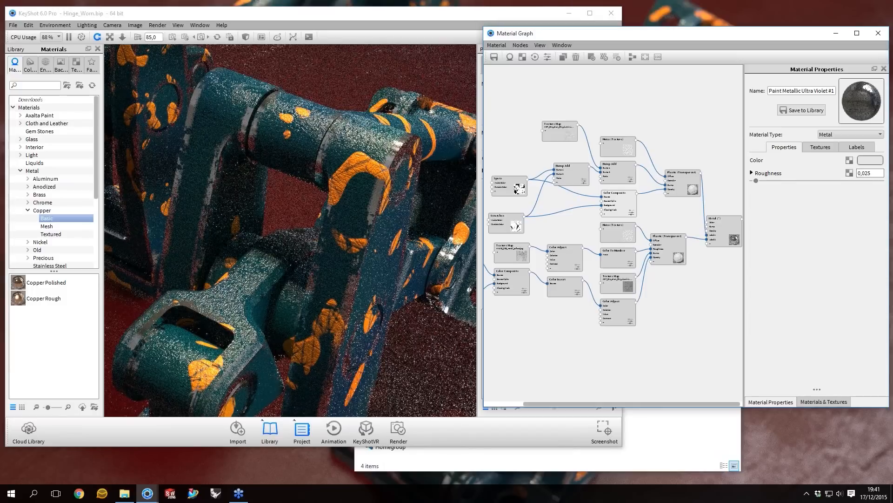
drag(509, 186, 509, 193)
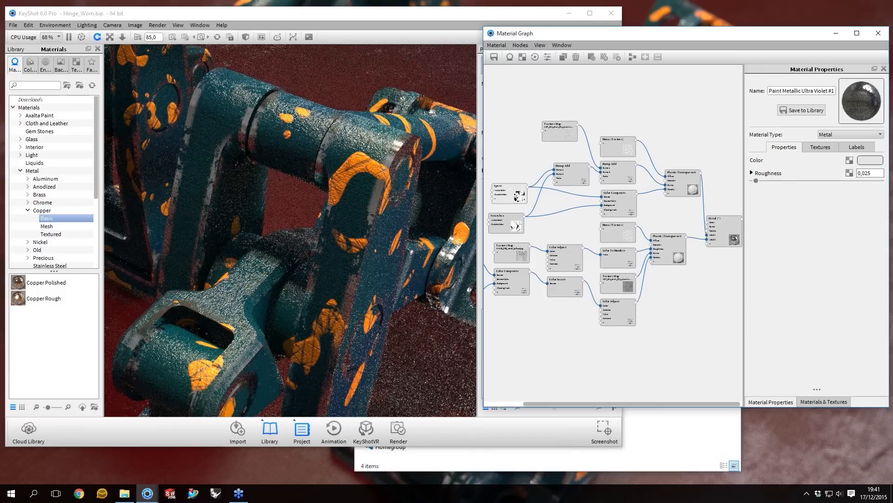
key(c)
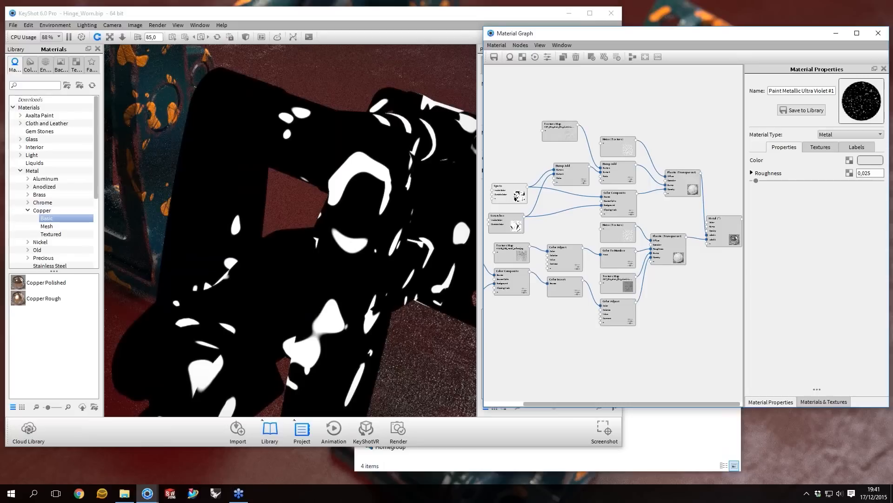
key(c)
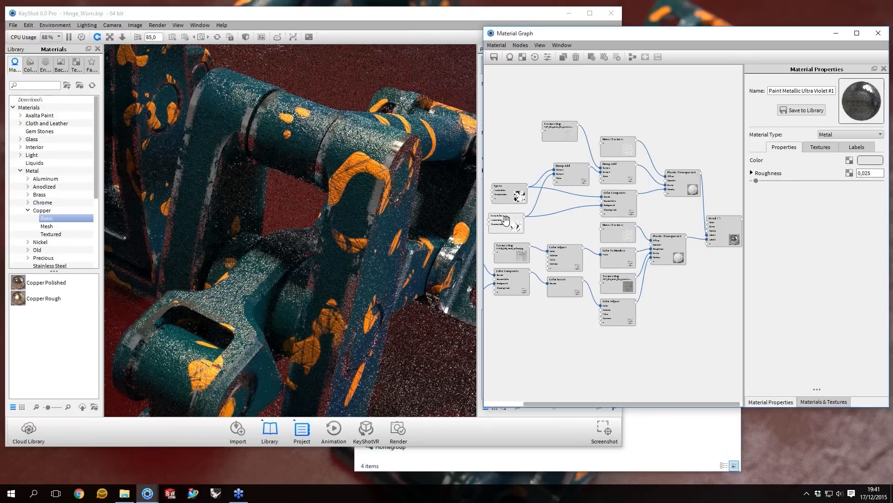
key(c)
key(c)
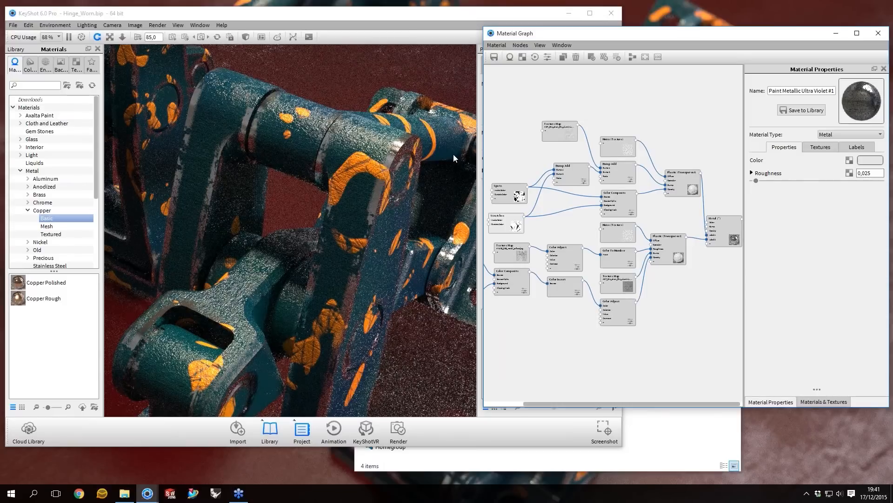
- Gather the two Plastic (Transparent) label nodes near the Metal node and shift the lower Color Adjust node clear of its neighbours
drag(453, 154, 360, 221)
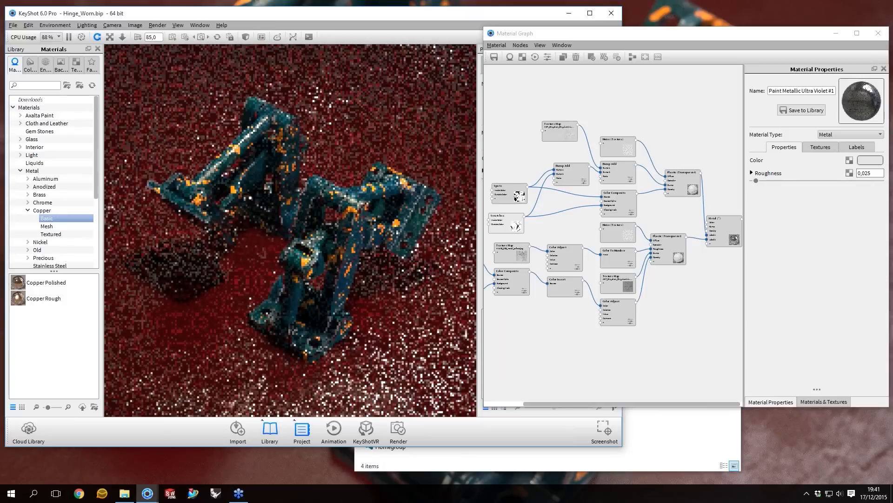
drag(682, 179, 663, 201)
drag(721, 226, 720, 221)
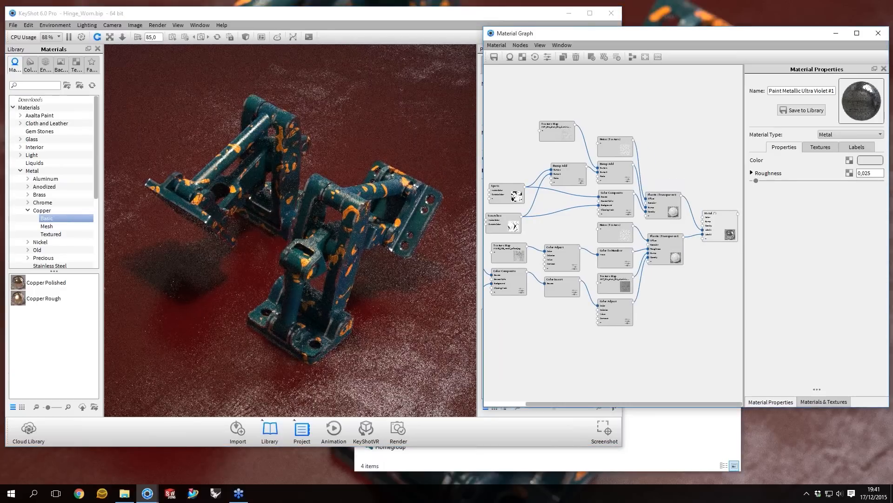
drag(666, 248, 666, 250)
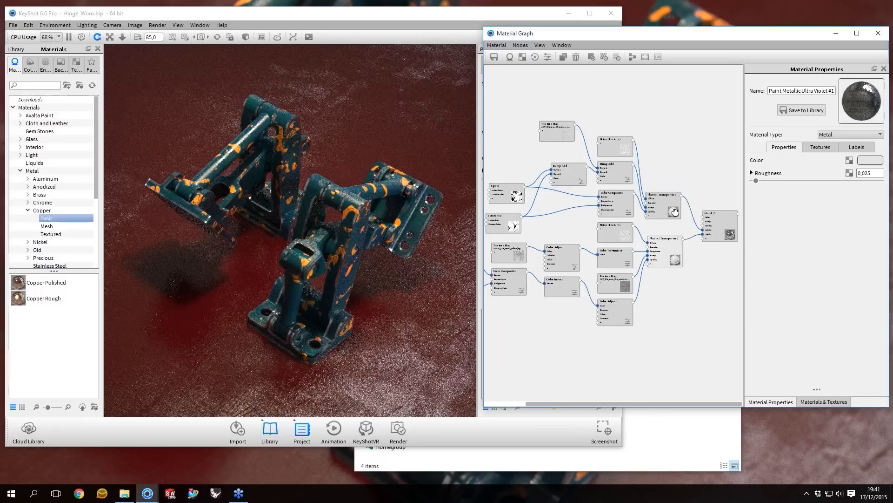
drag(666, 205, 673, 210)
drag(666, 252, 663, 246)
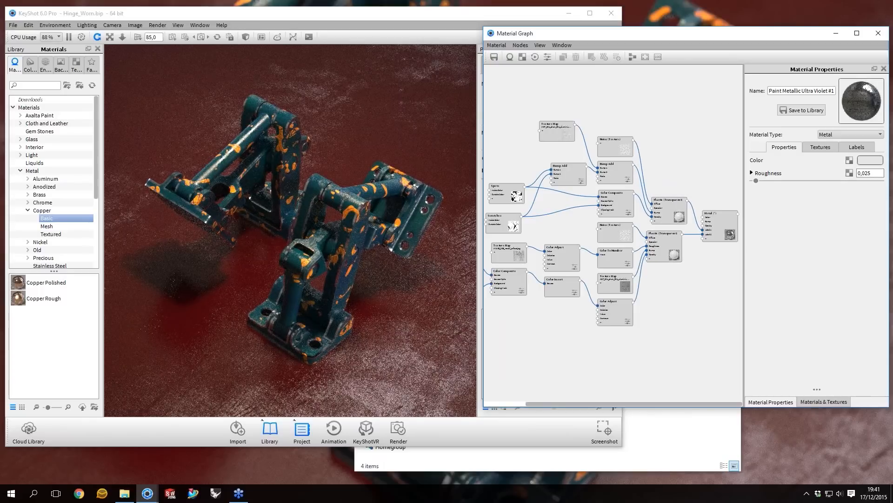
drag(609, 301, 629, 302)
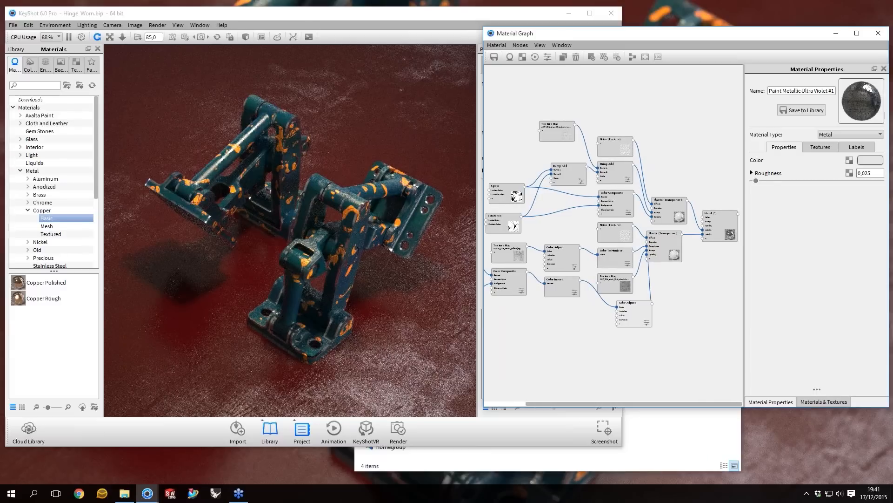
- Align the Metal node beside its two Plastic (Transparent) nodes so the Label1 and Label2 connections read clearly
scroll(501, 203, up, 1)
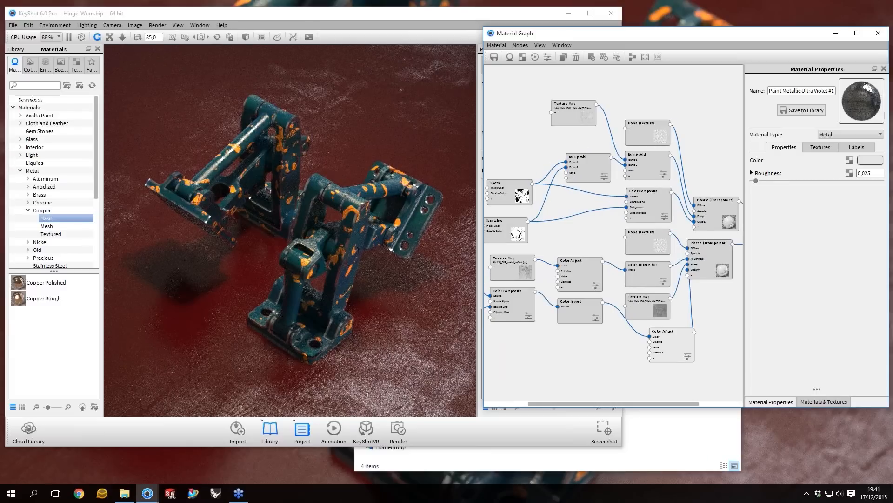
scroll(613, 233, up, 1)
scroll(629, 321, up, 1)
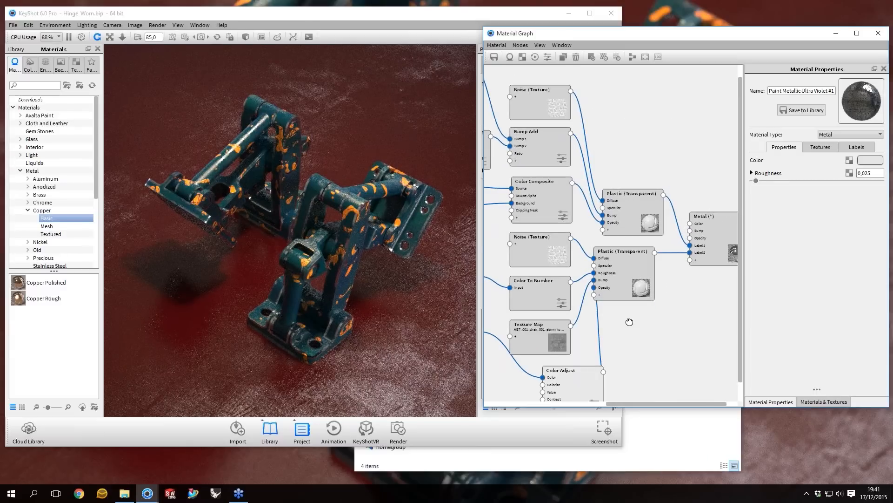
drag(711, 238, 696, 214)
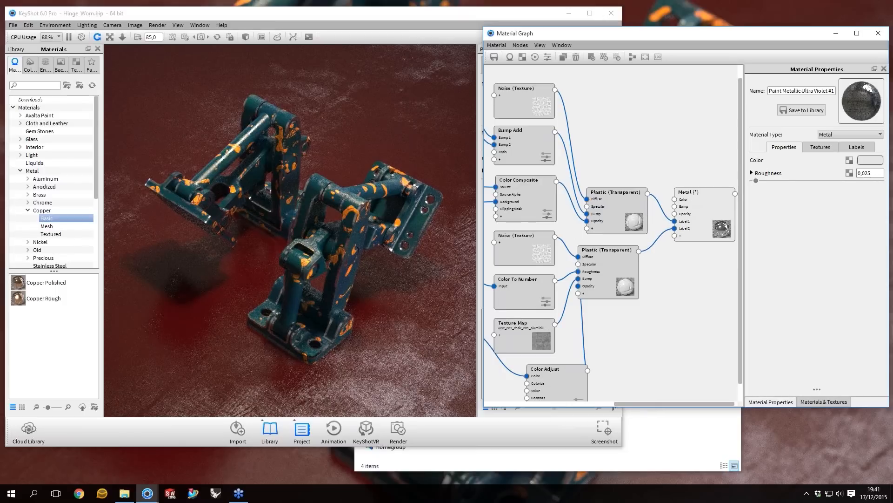
drag(379, 225, 395, 239)
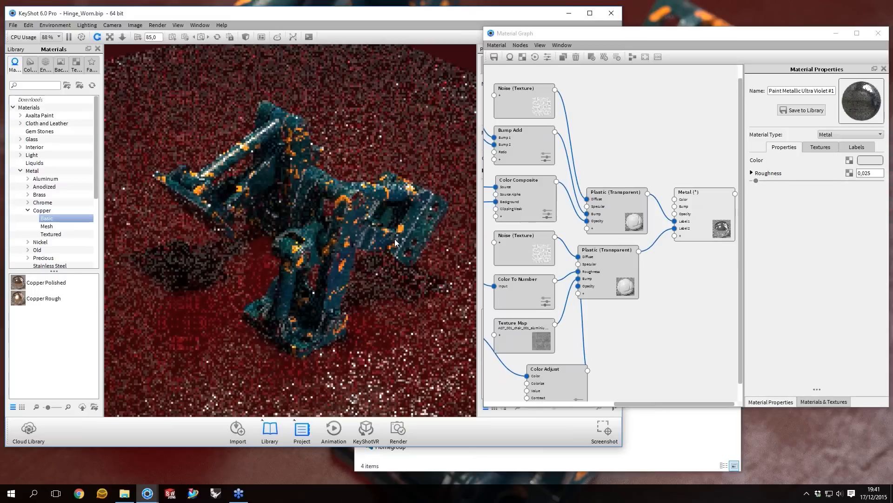
scroll(290, 230, up, 1)
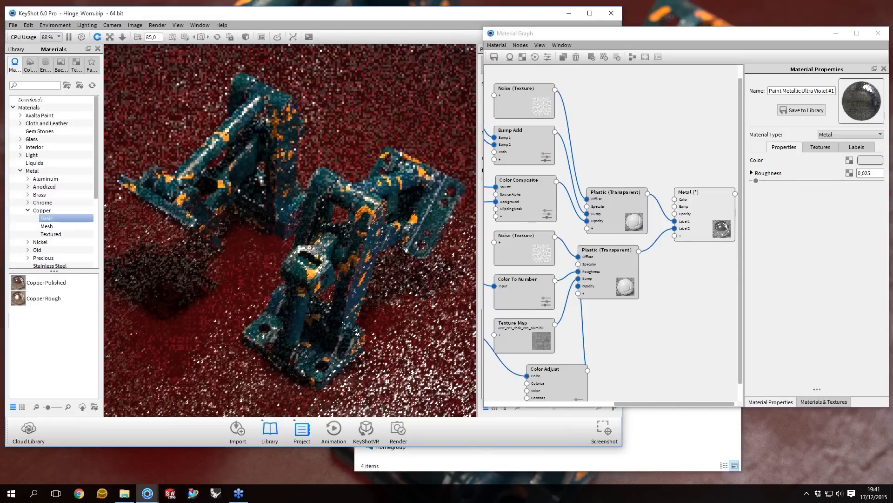
mouse_move(617, 199)
mouse_down()
mouse_move(609, 192)
mouse_move(624, 205)
mouse_up()
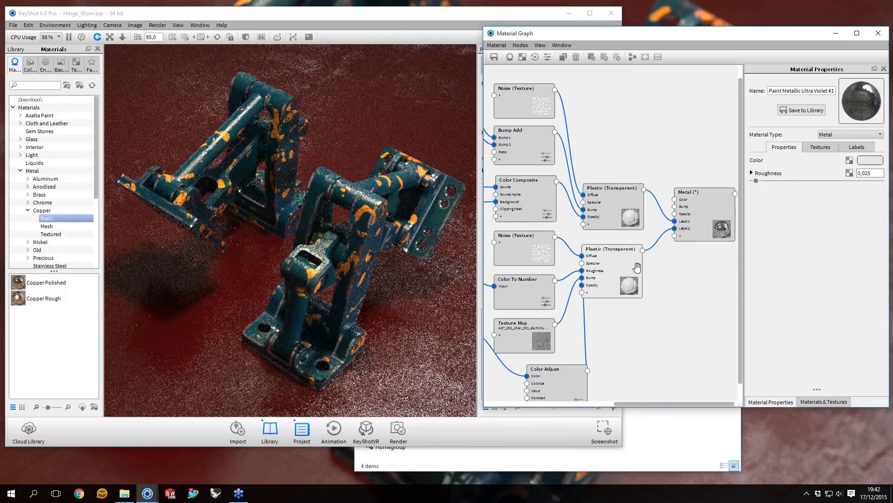
drag(637, 266, 642, 265)
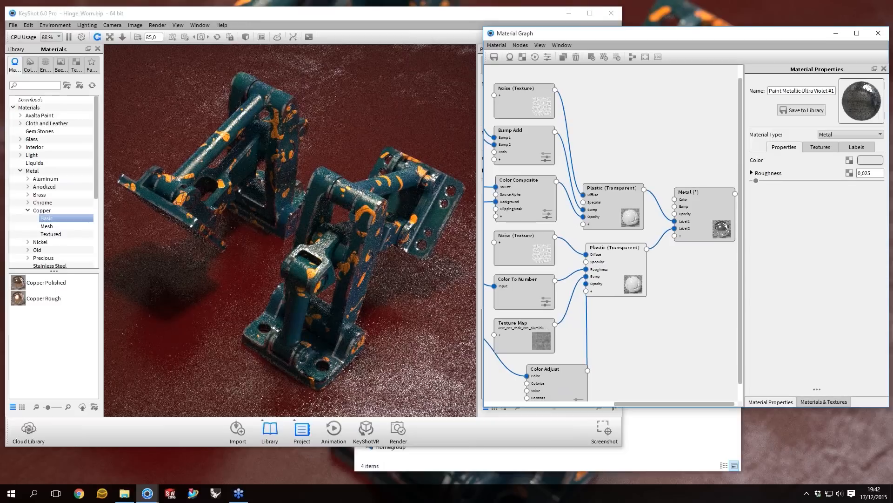
drag(619, 203, 623, 201)
drag(703, 212, 713, 198)
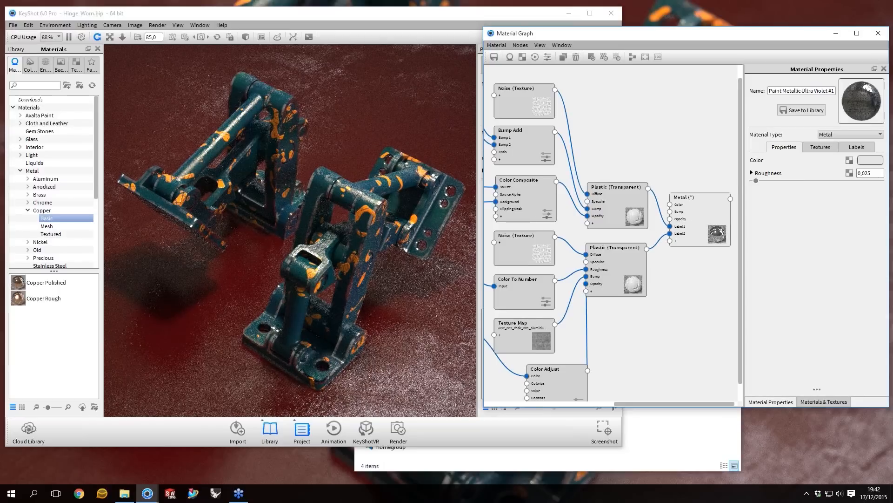
drag(707, 210, 706, 202)
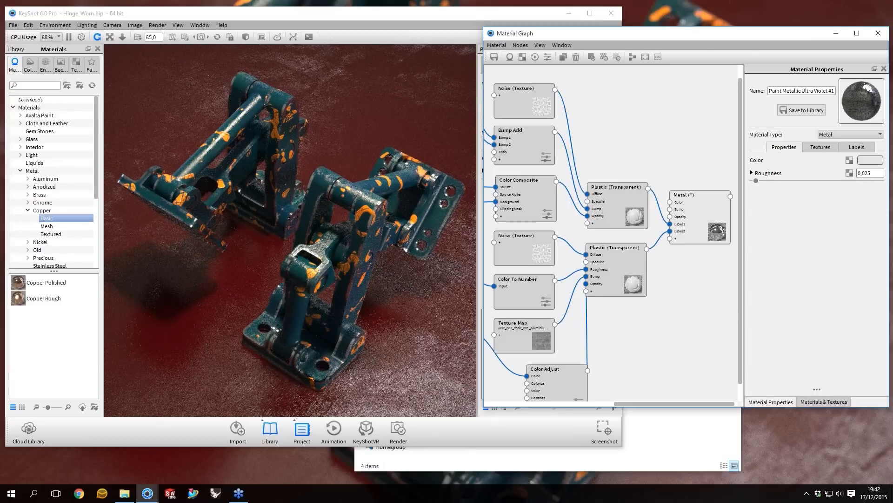
- Add a Plastic material node above the Plastic (Transparent) labels and set its Diffuse color to black
right_click(624, 119)
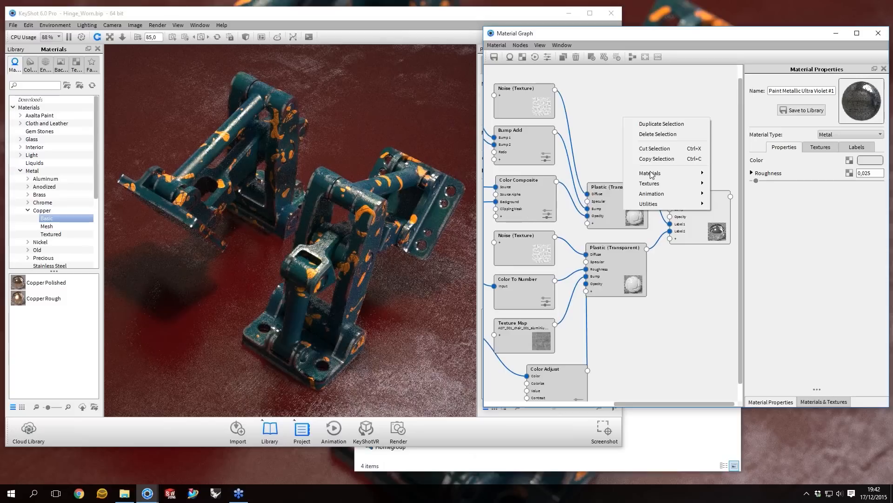
mouse_move(651, 173)
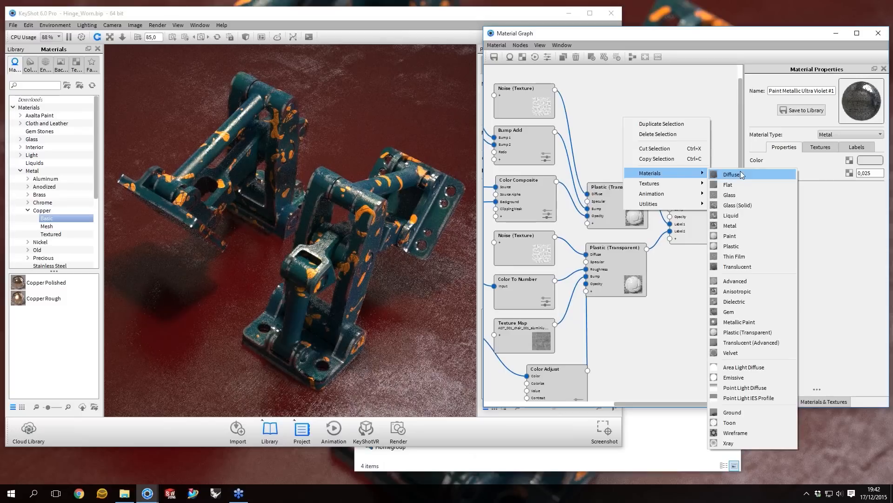
click(731, 245)
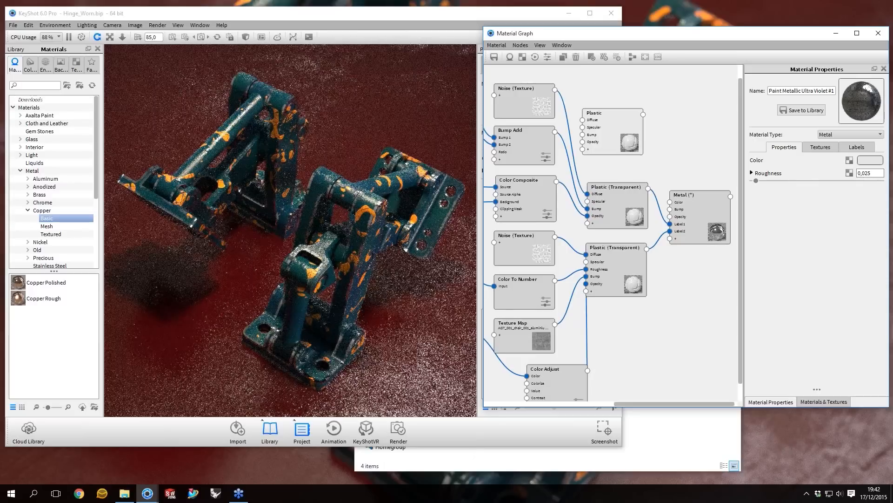
scroll(630, 168, up, 2)
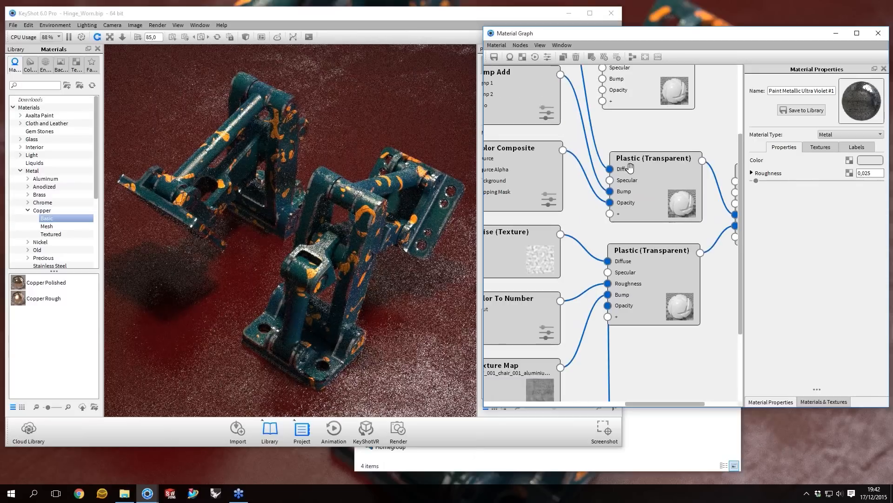
scroll(630, 168, up, 1)
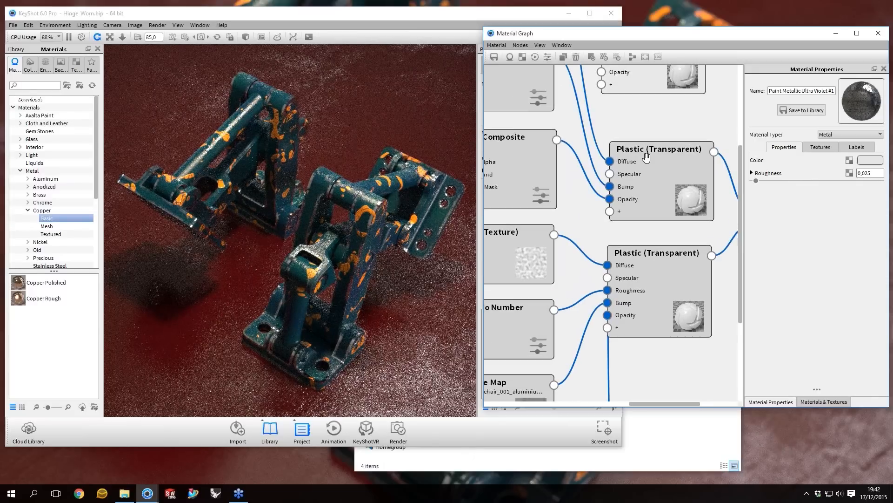
scroll(646, 158, down, 3)
double_click(661, 162)
click(870, 160)
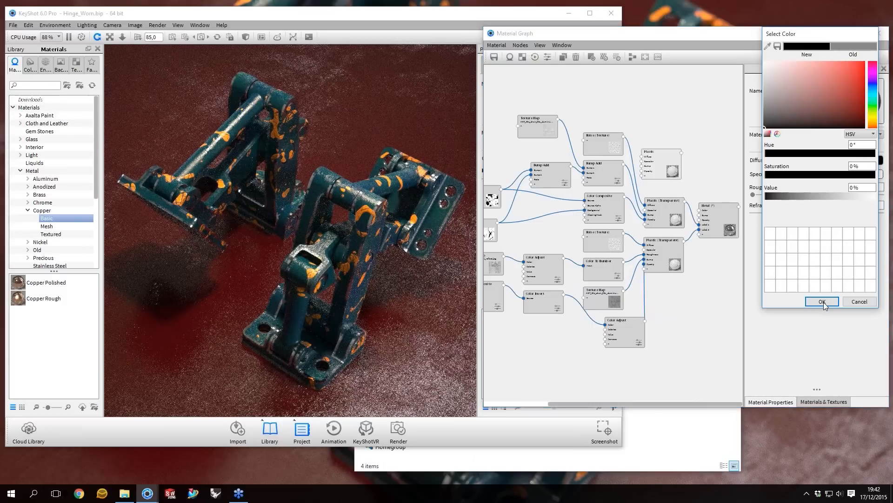
click(823, 302)
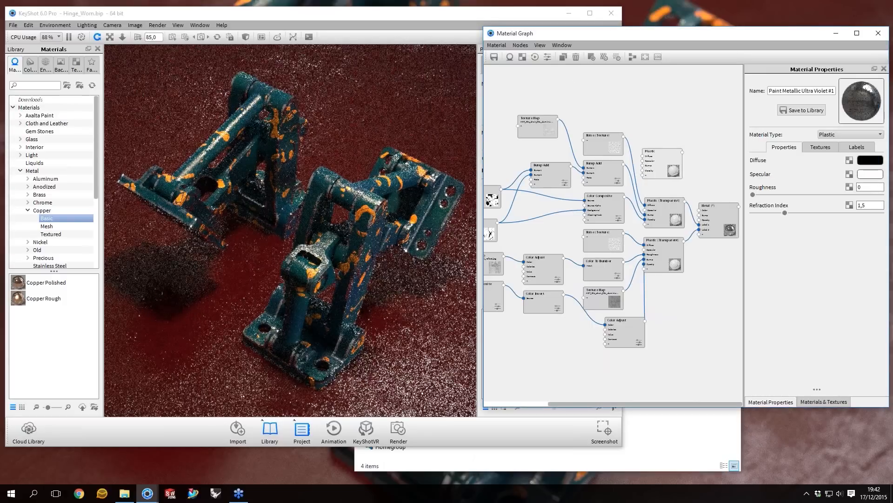
drag(663, 152, 670, 137)
- Duplicate the Spots node, place the copy above the Noise Texture node near the new Plastic node, and connect it to that Plastic's Opacity
click(490, 200)
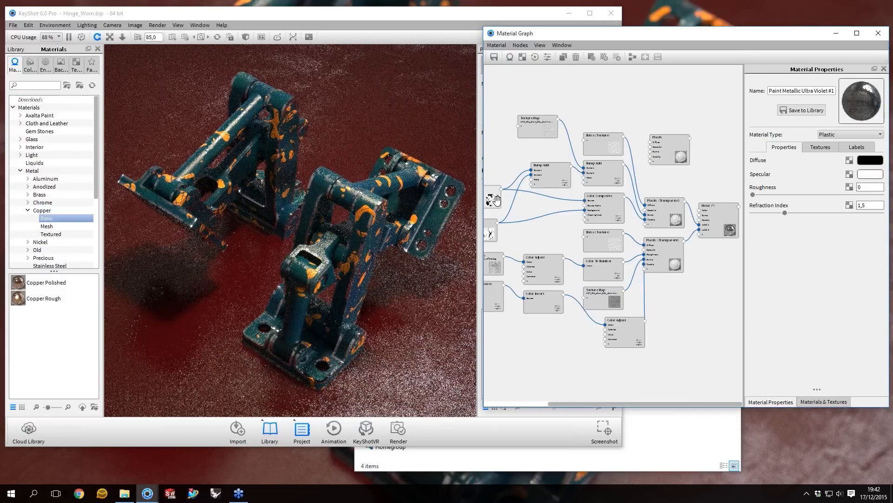
drag(496, 199, 502, 195)
key(ctrl+v)
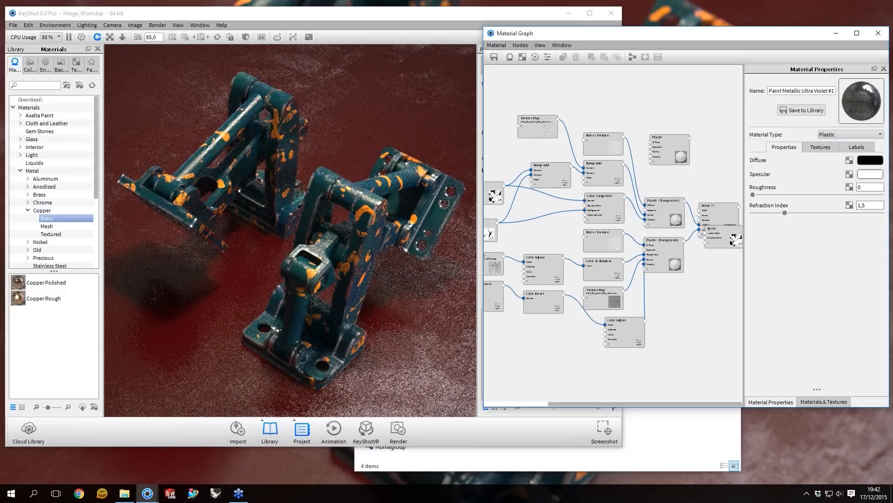
drag(712, 228, 666, 149)
drag(602, 109, 602, 107)
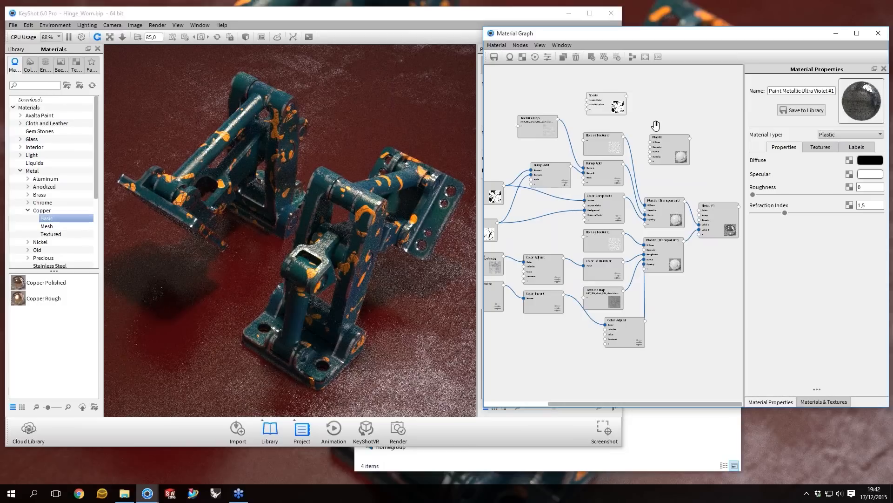
drag(627, 96, 667, 155)
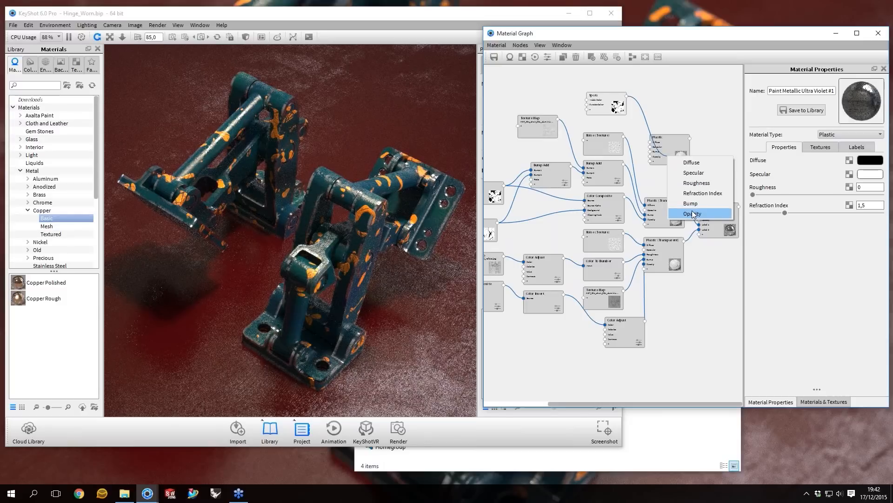
click(693, 214)
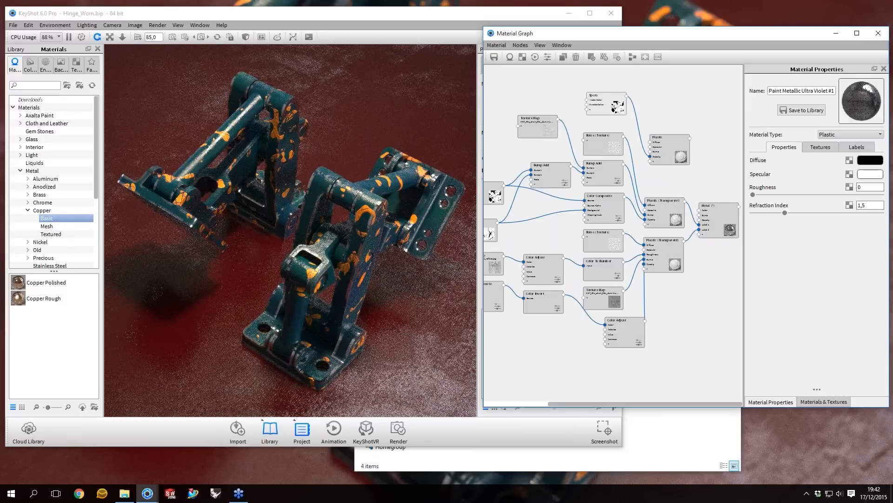
- Set the Seed of the duplicated Spots node to 1
double_click(606, 102)
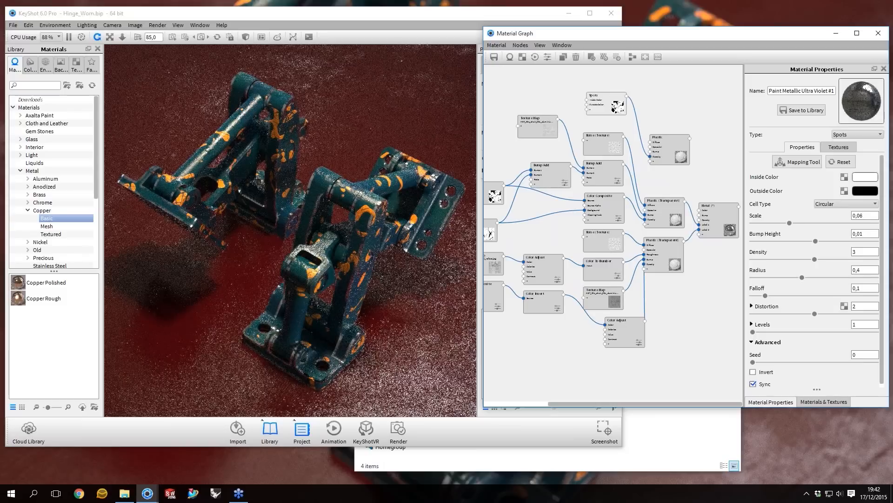
double_click(864, 354)
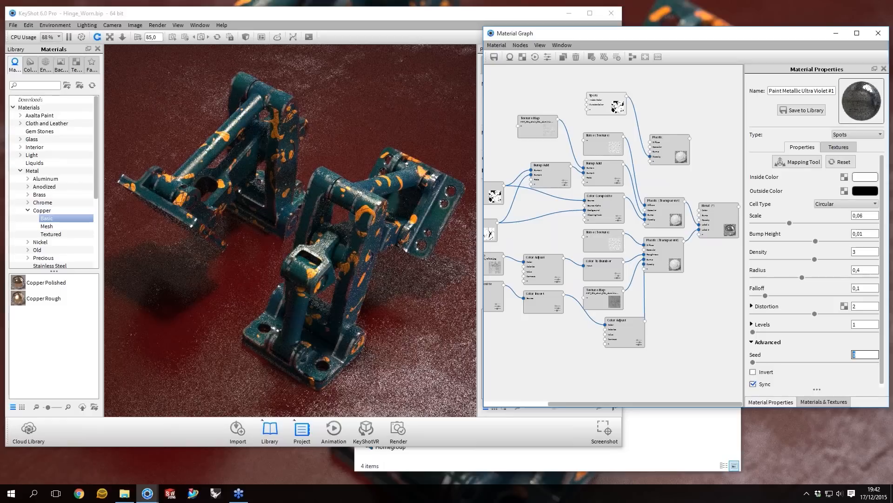
text(1)
key(Return)
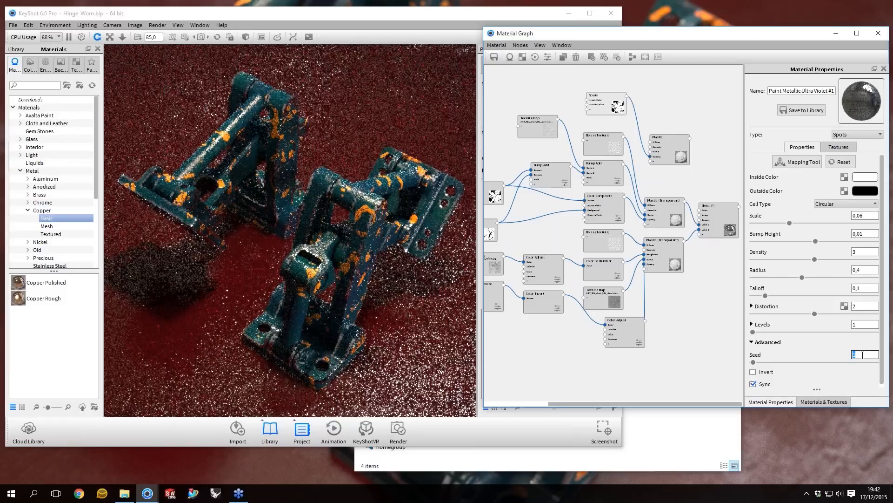
text(1)
- Connect the black Plastic node to the Metal node as an additional label and arrange both so the connection reads clearly
drag(690, 138, 719, 219)
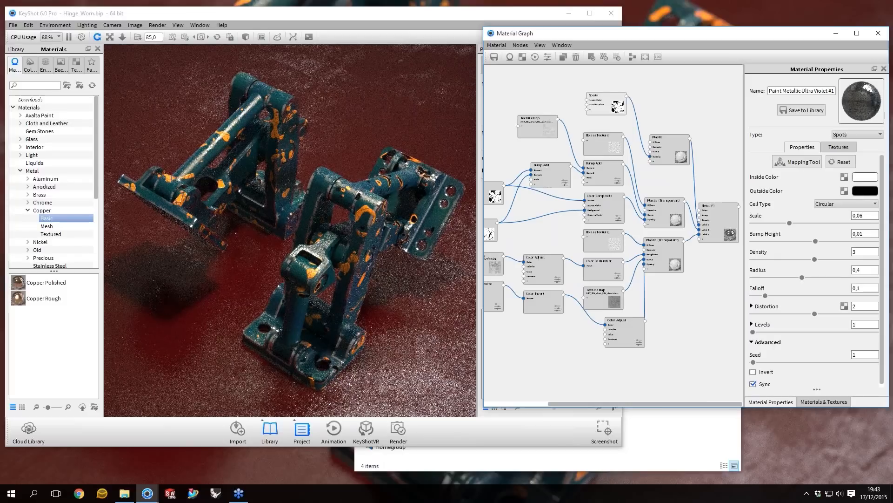
drag(669, 146, 669, 170)
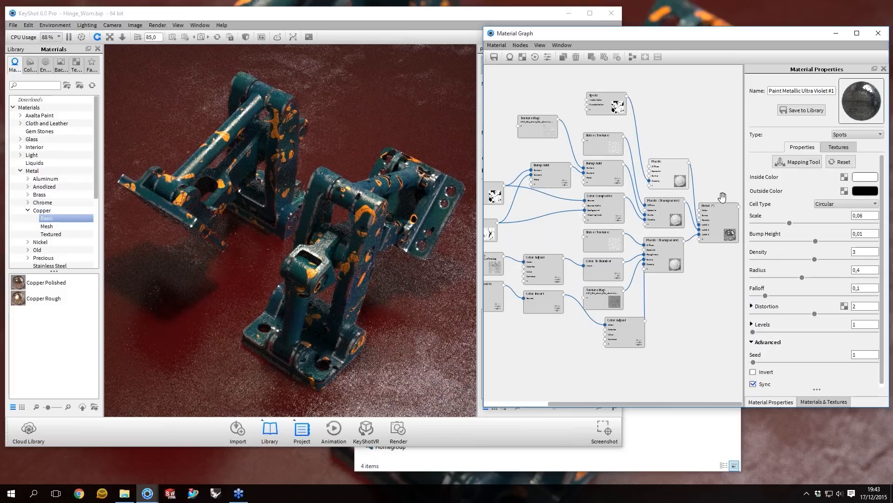
mouse_move(721, 206)
mouse_down()
mouse_move(723, 192)
mouse_move(721, 201)
mouse_up()
- Close the material graph and the Hinge_Worn.bip scene
click(877, 33)
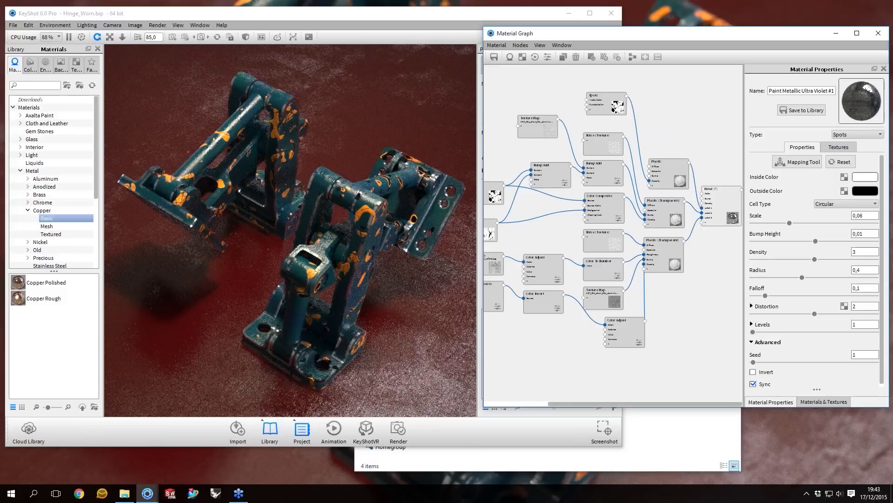
click(599, 17)
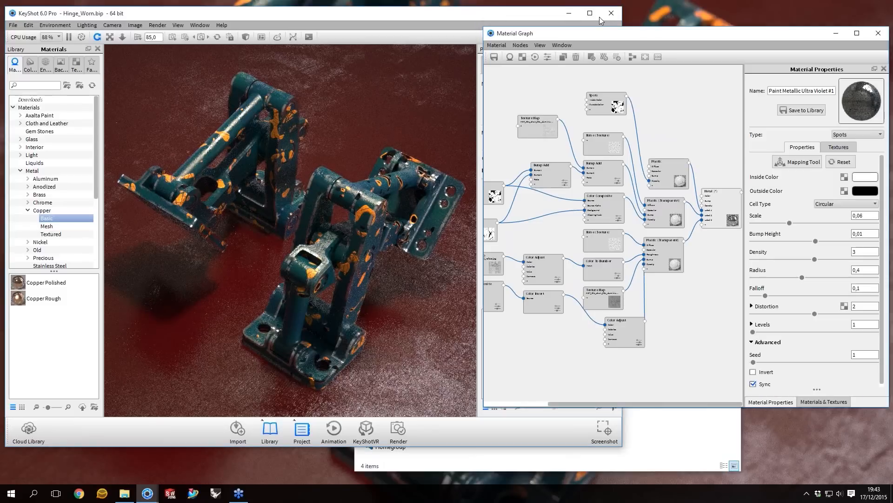
click(616, 13)
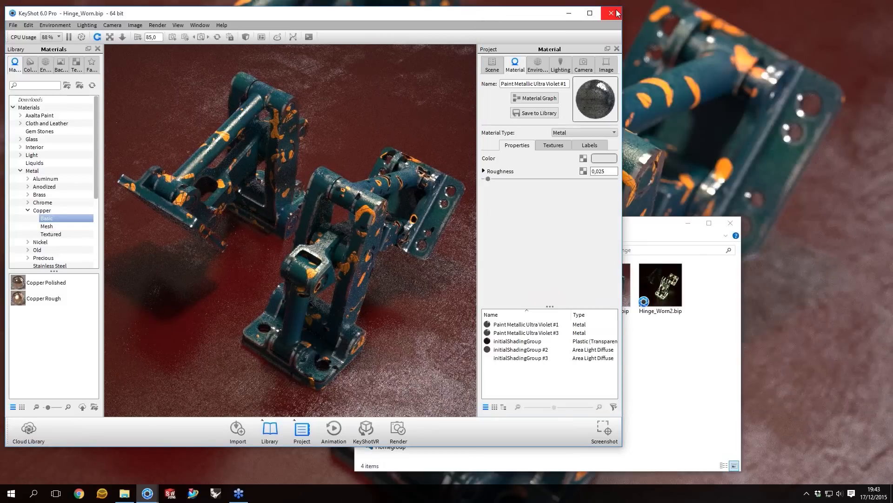
click(617, 14)
click(460, 251)
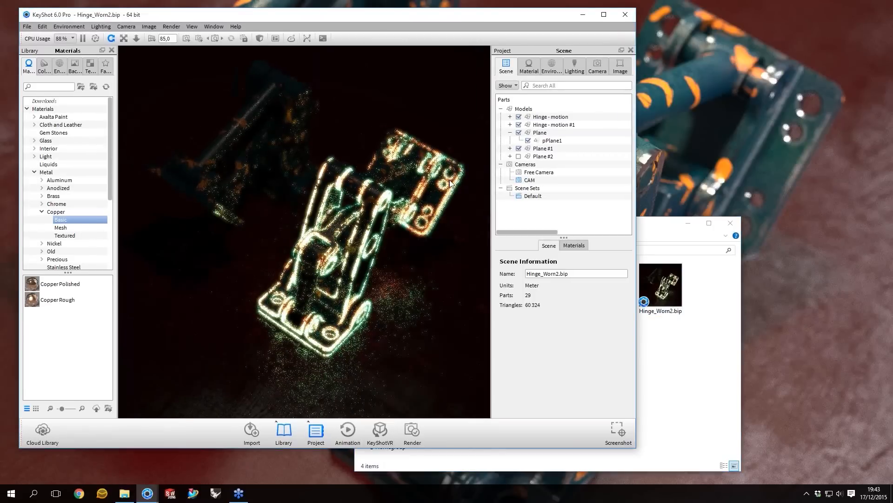
- Open the material graph of the front hinge's Emissive material in Hinge_Worn2.bip, with its label nodes in clear view
double_click(454, 184)
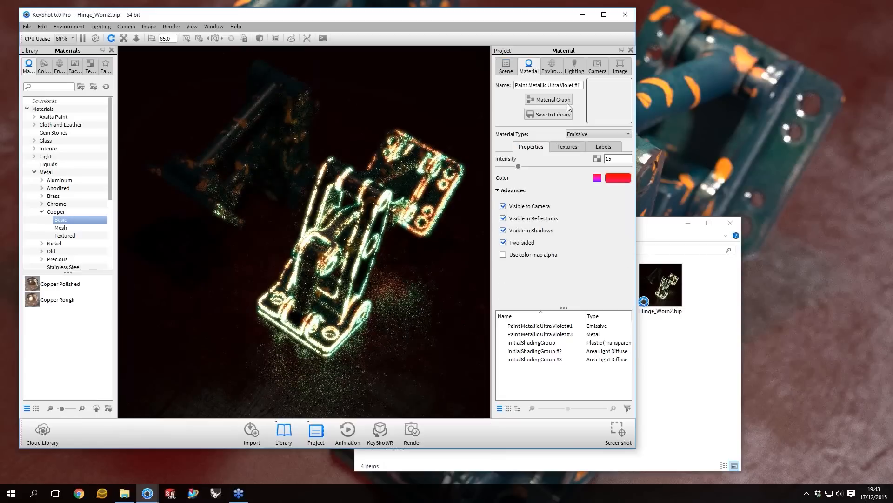
click(548, 99)
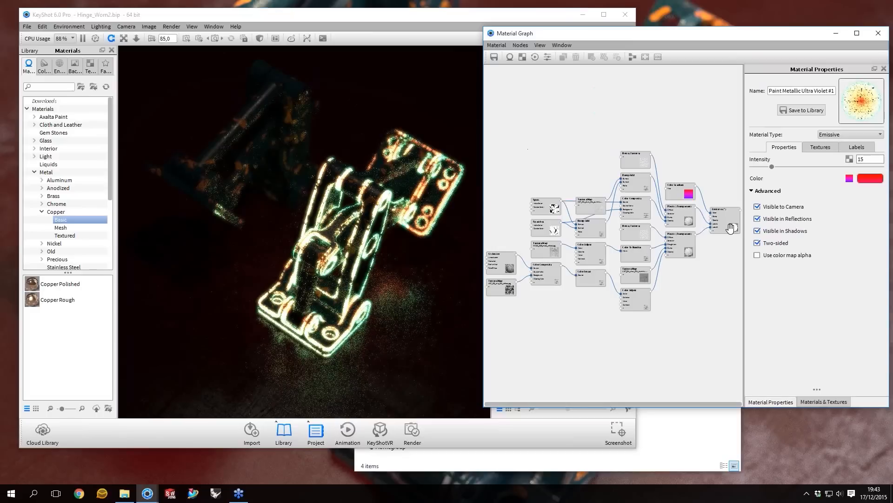
scroll(731, 228, up, 2)
middle_drag(703, 298, 656, 298)
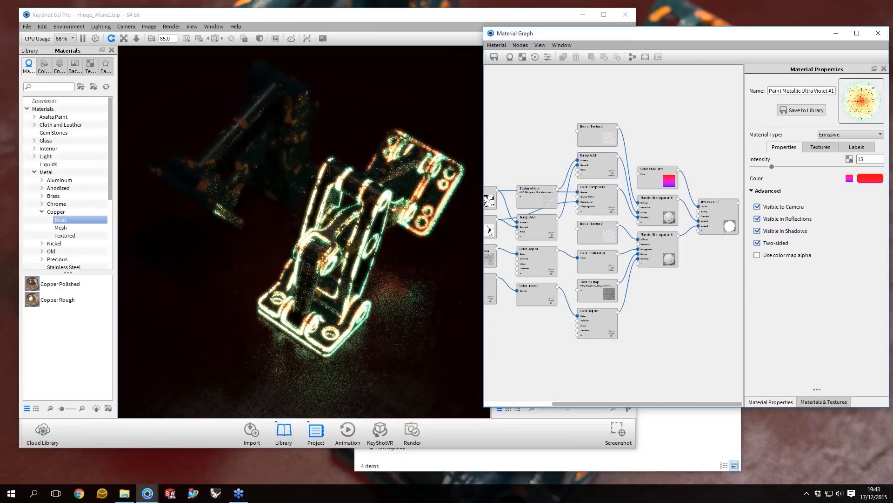
- Try an Intensity of 1 on the Emissive material and return it to 15 to compare the glow
drag(718, 216, 717, 214)
double_click(869, 159)
text(1)
key(Return)
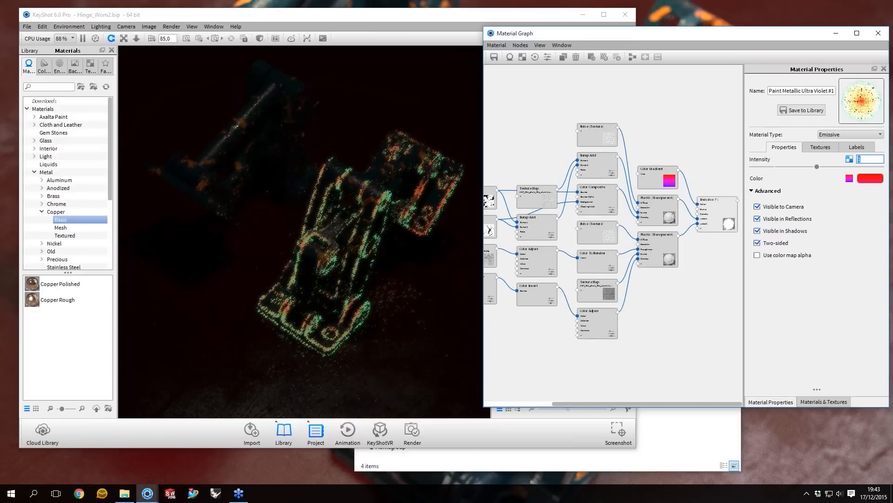
text(15)
key(Return)
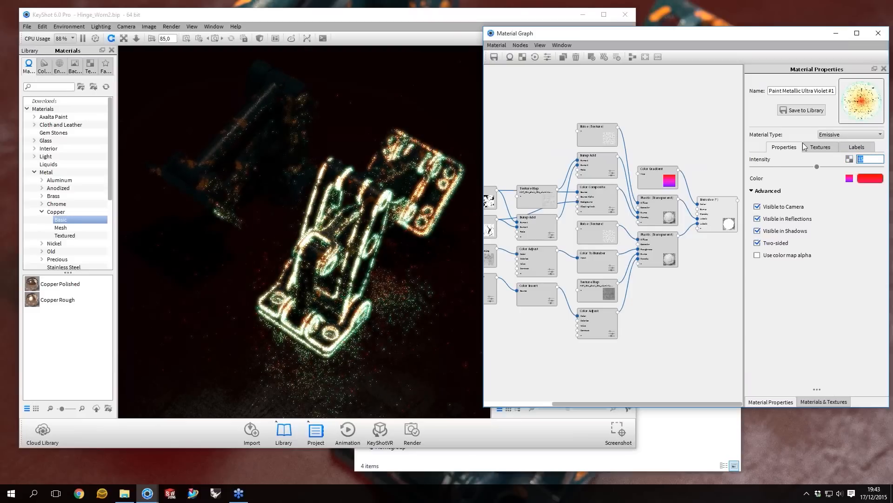
- Set the Emissive material's Intensity to 2
drag(359, 271, 377, 281)
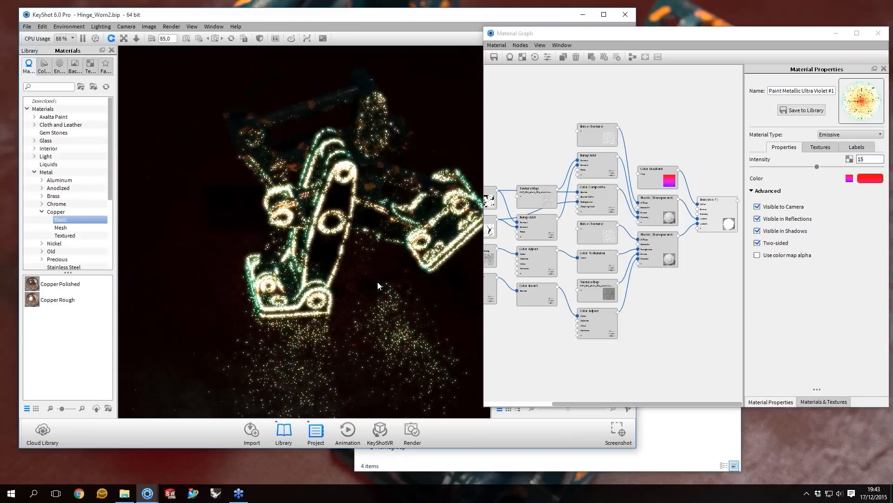
drag(378, 281, 359, 157)
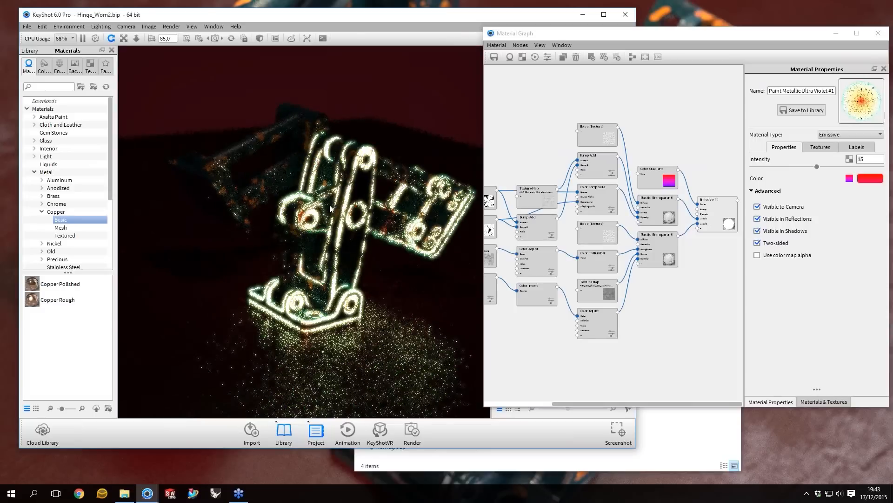
drag(329, 208, 353, 256)
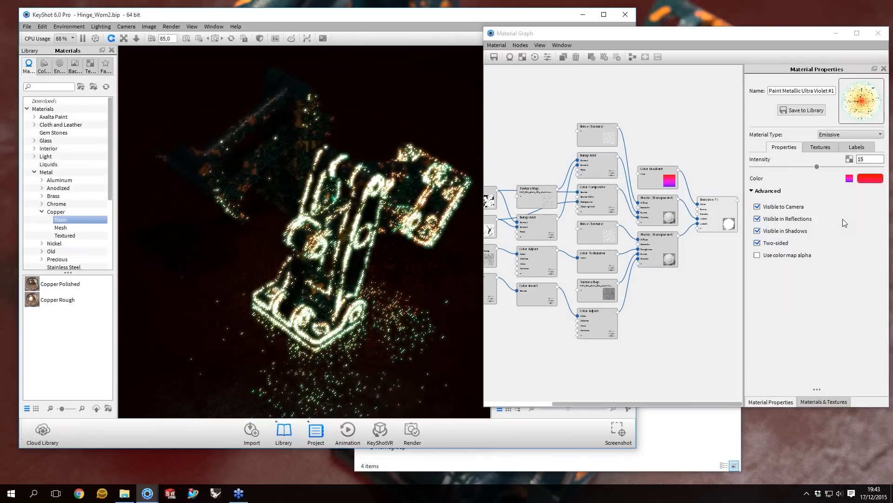
drag(870, 159, 834, 159)
text(2)
key(Return)
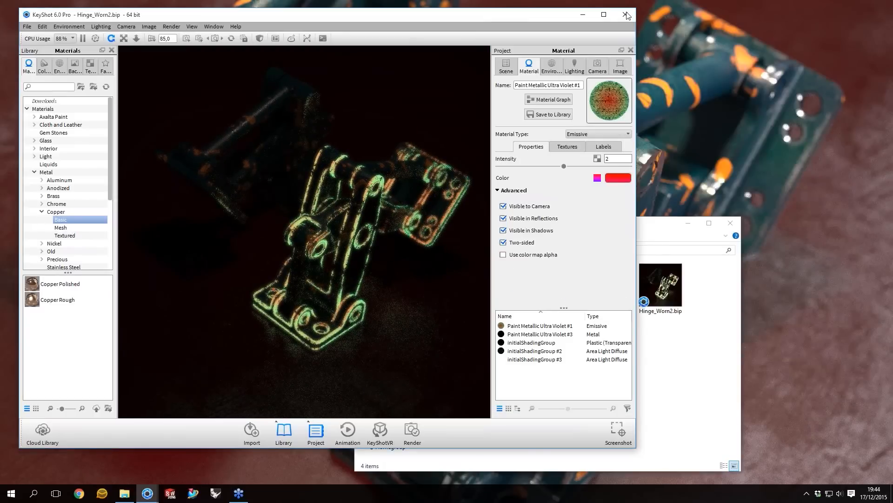
- Close the Hinge_Worn2.bip scene and open the Bottles folder inside the Scenes folder
click(626, 15)
click(459, 248)
drag(442, 222, 441, 196)
click(434, 225)
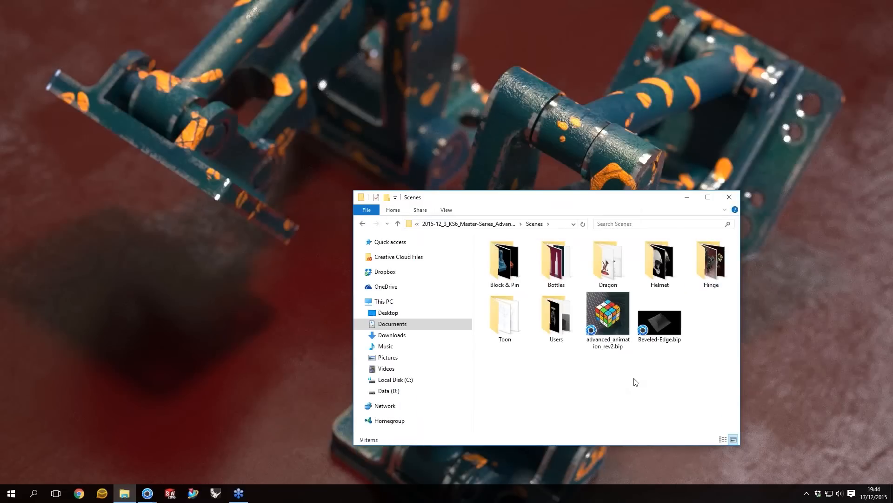
click(552, 275)
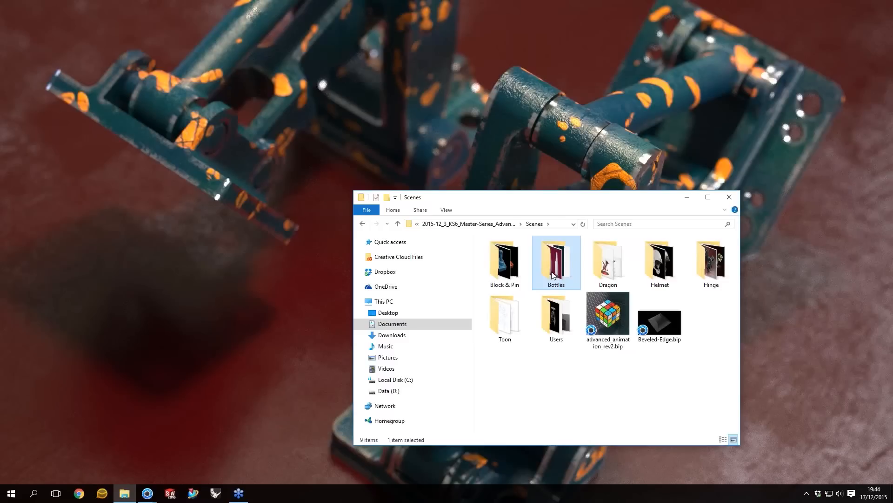
double_click(552, 276)
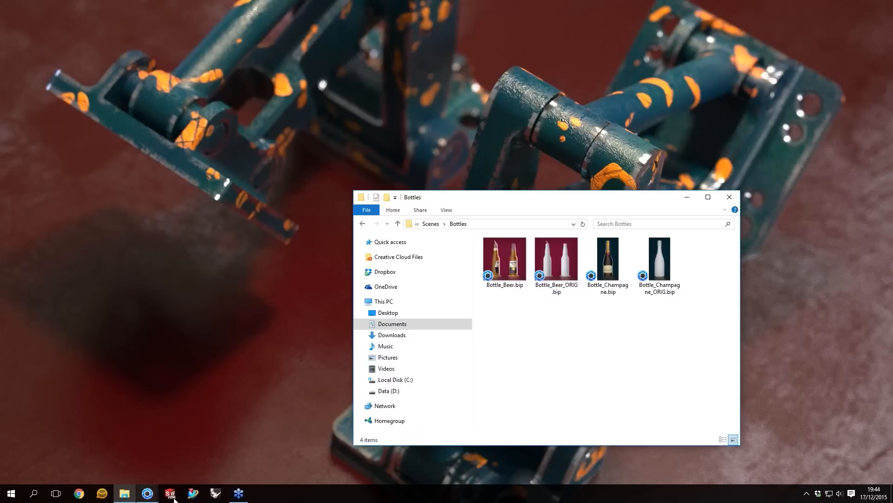
- Switch to the KeyShot window showing Bottle_Beer.bip and move it aside to uncover the file browser
click(148, 493)
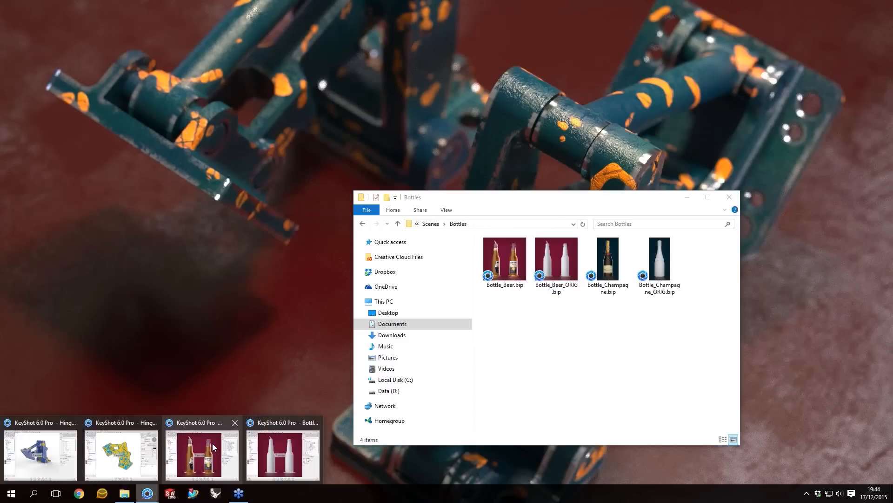
click(212, 447)
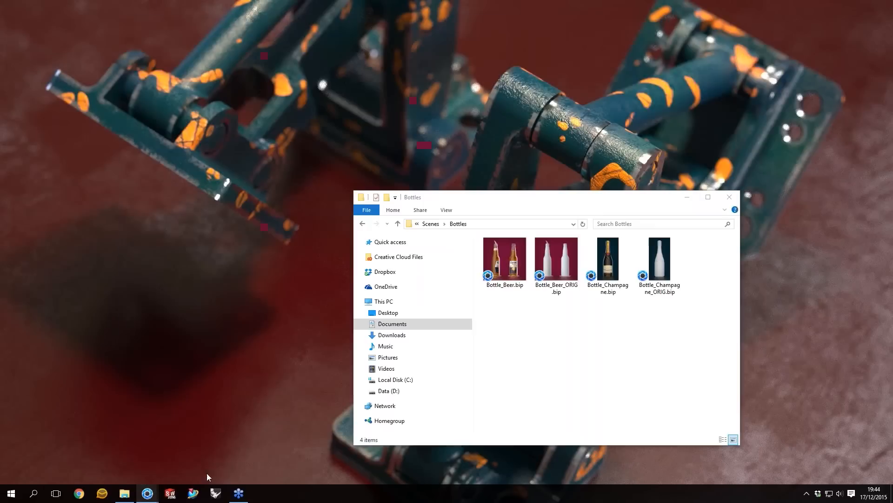
click(147, 493)
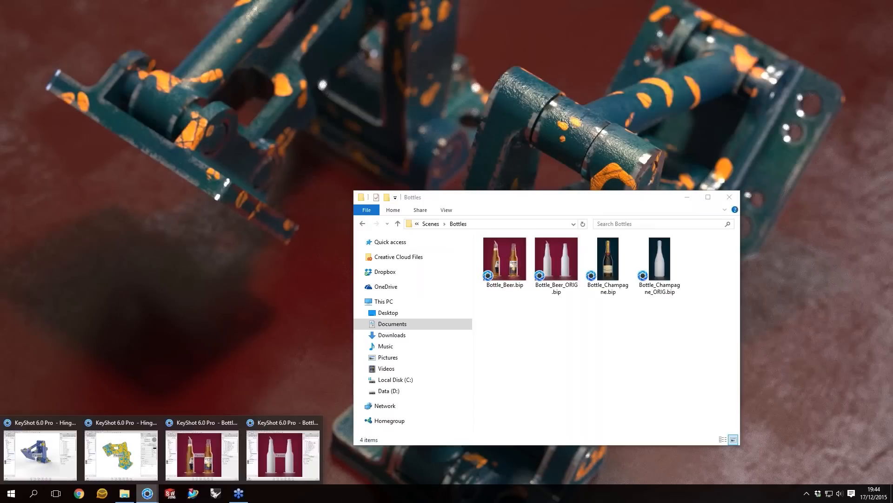
click(202, 454)
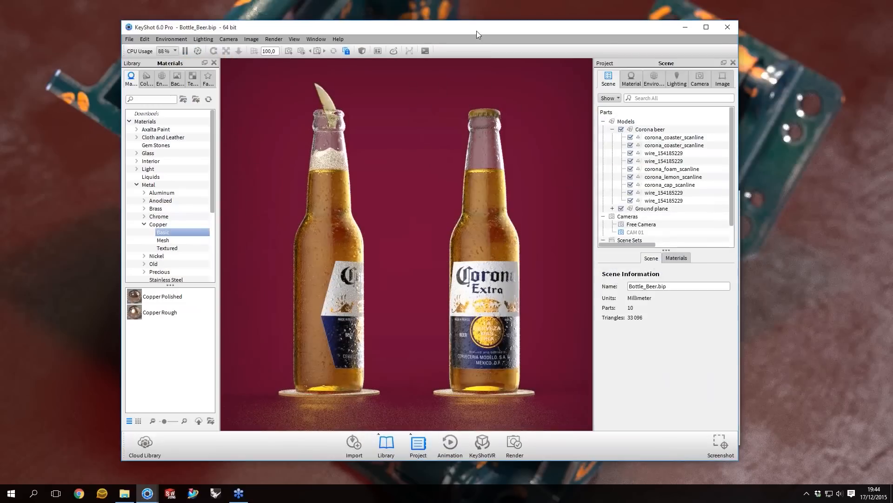
drag(477, 30, 348, 47)
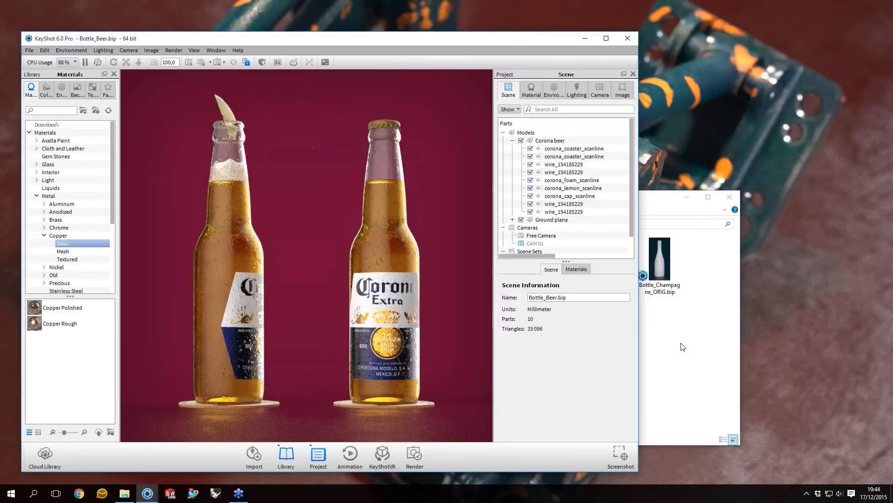
- Switch to File Explorer and open the Labels folder of bottle reference images inside the Reference folder
click(680, 345)
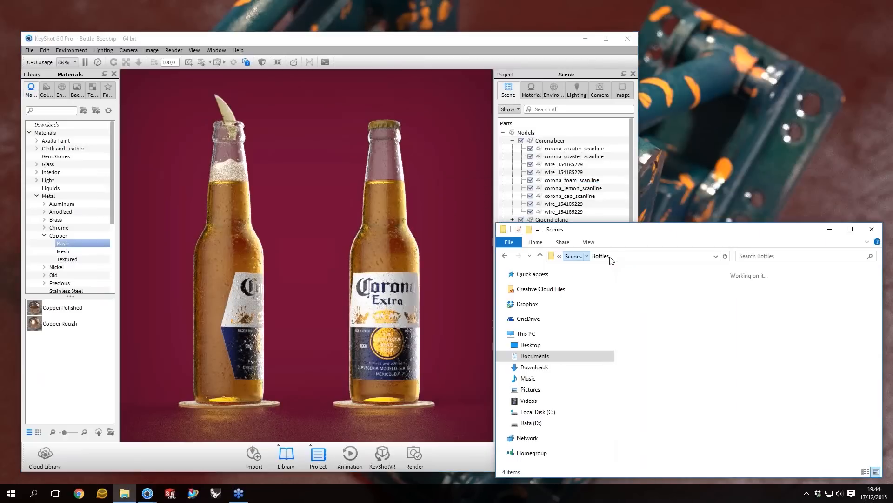
click(609, 256)
double_click(643, 295)
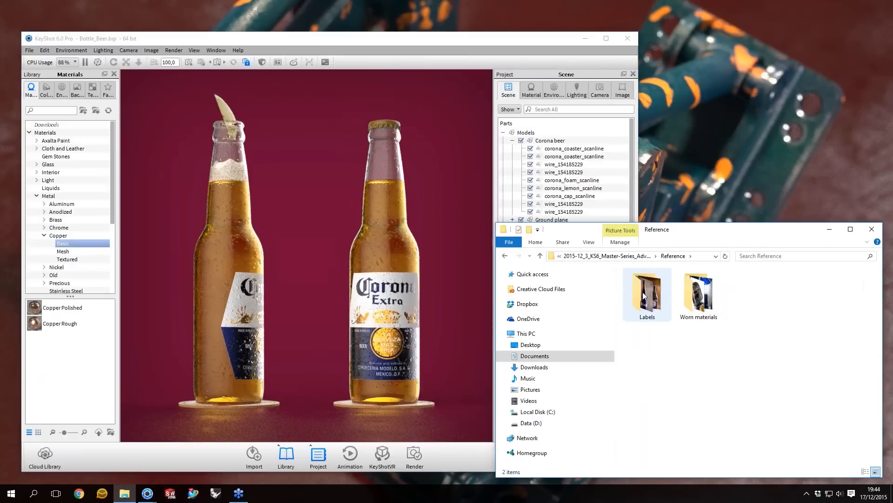
double_click(646, 296)
click(576, 256)
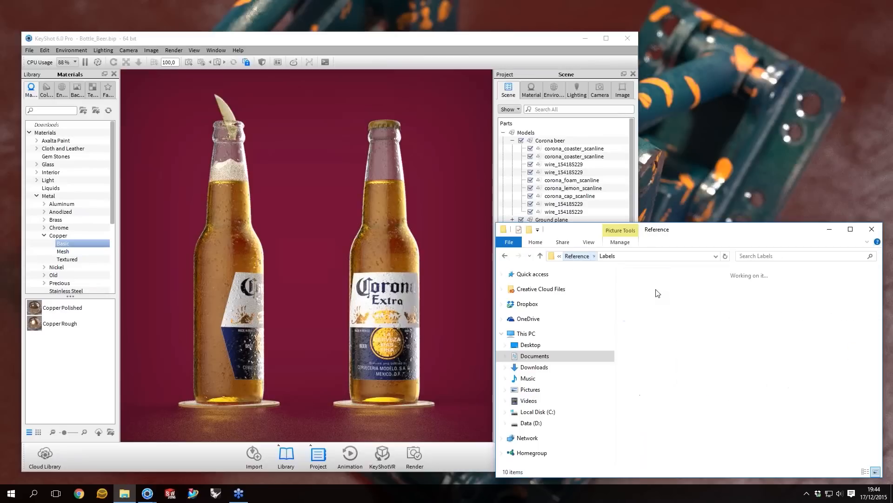
double_click(666, 315)
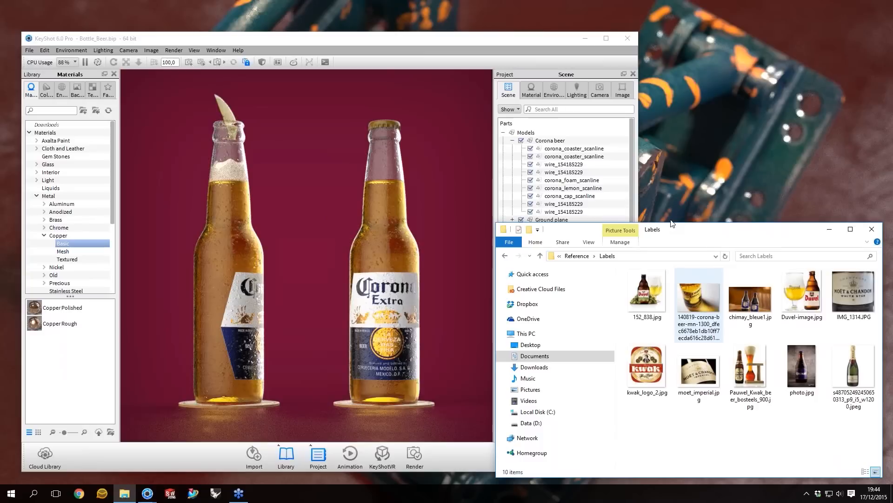
- Open the reference image 152_838.jpg, zoom in to examine the Duvel bottle label, and close the image
drag(680, 231, 654, 139)
click(621, 201)
key(Return)
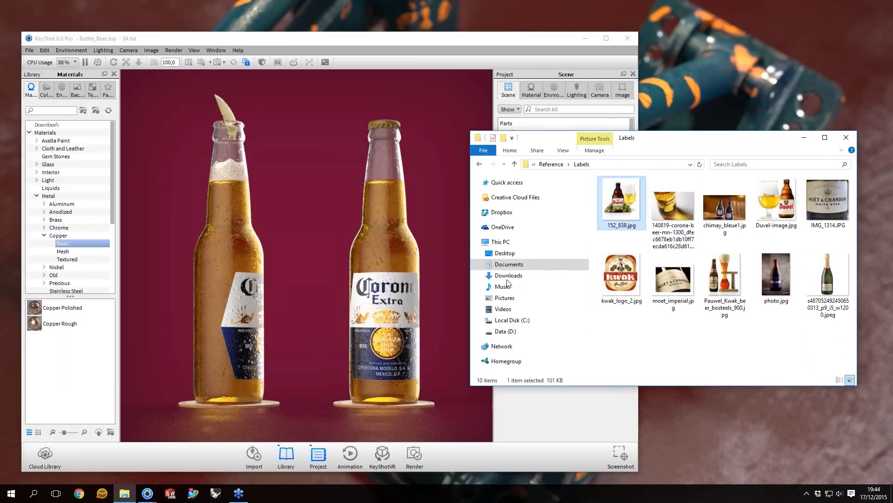
drag(635, 113, 798, 117)
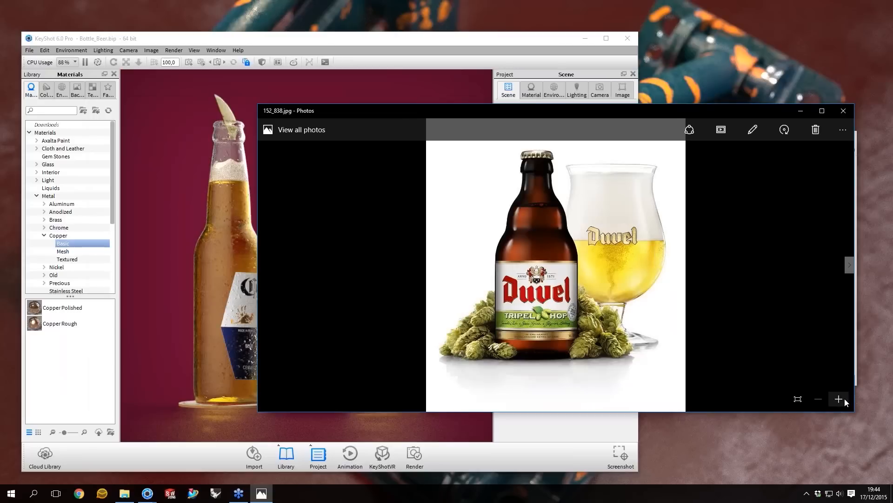
click(839, 399)
click(839, 398)
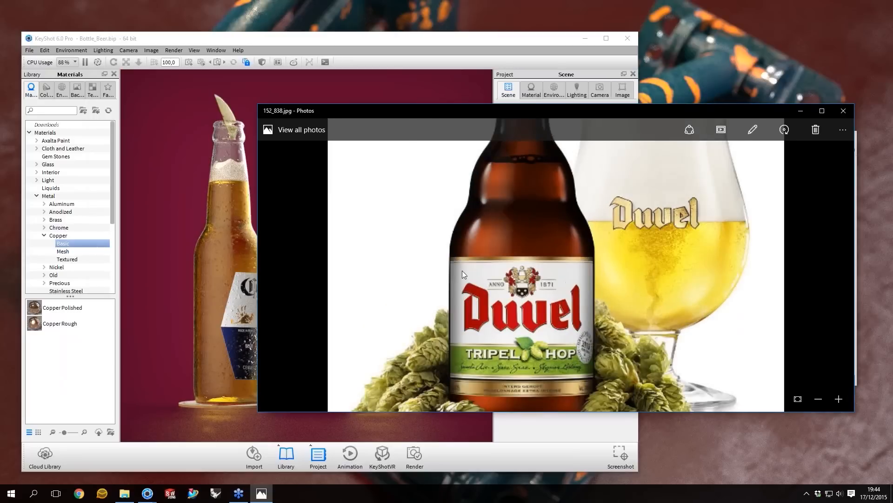
drag(462, 270, 465, 224)
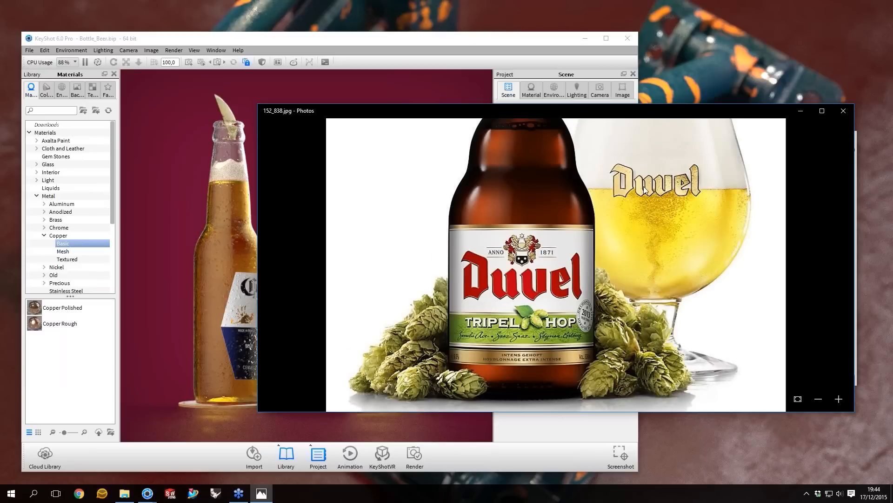
click(843, 111)
- Open kwak_logo_2.jpg to examine the Kwak label design, and close the image
click(673, 209)
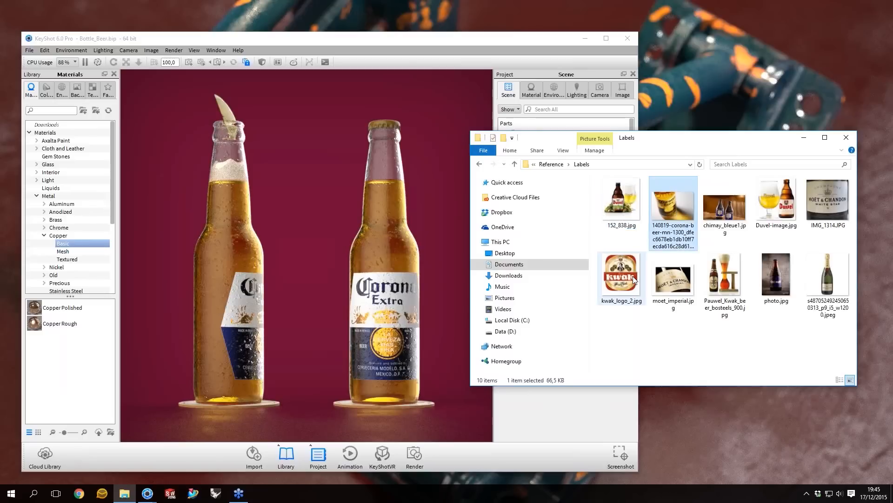
click(633, 279)
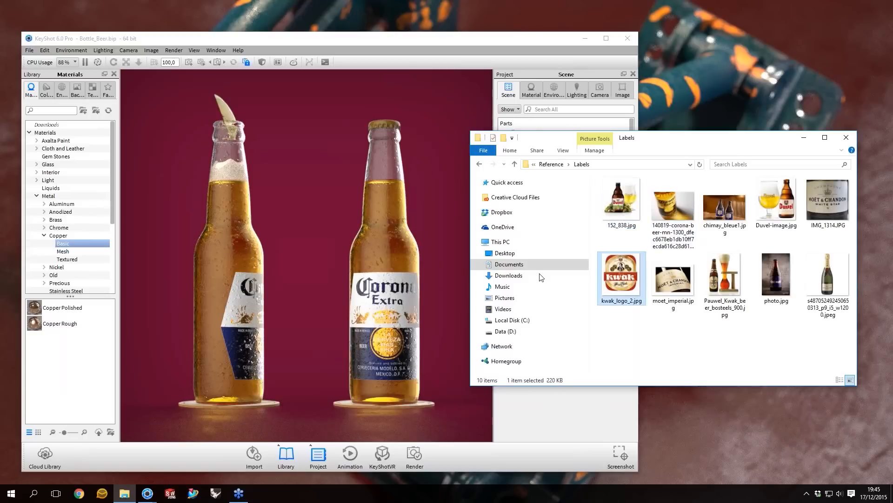
key(Return)
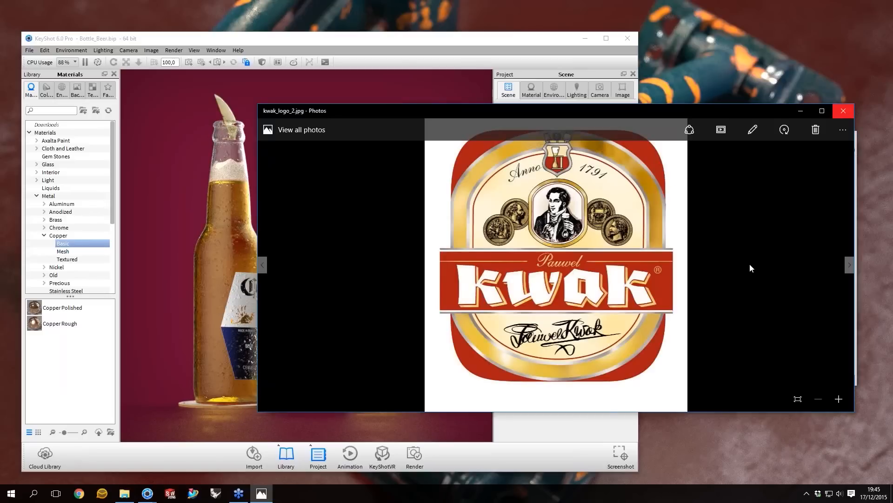
key(alt+F4)
- Open photo.jpg, zoom in to examine the Chimay bottle label's metallic lettering, and close the image
double_click(776, 277)
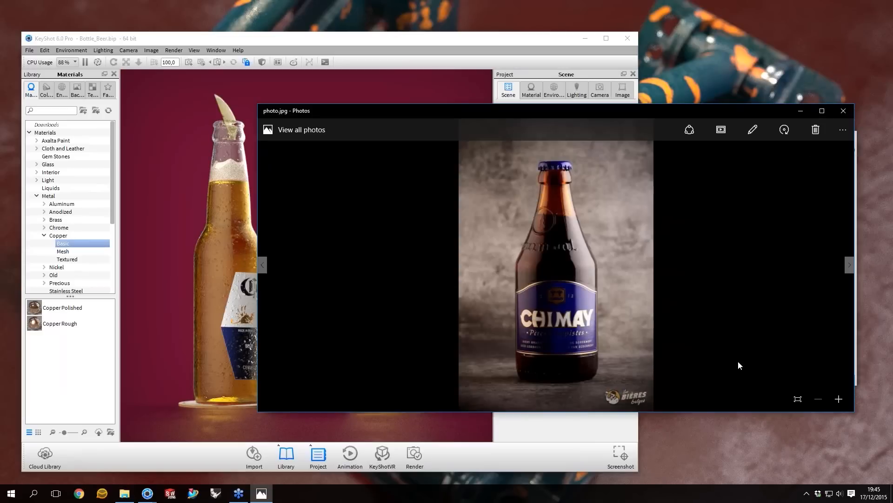
scroll(738, 362, up, 1)
scroll(661, 342, down, 1)
click(840, 403)
drag(539, 339, 515, 255)
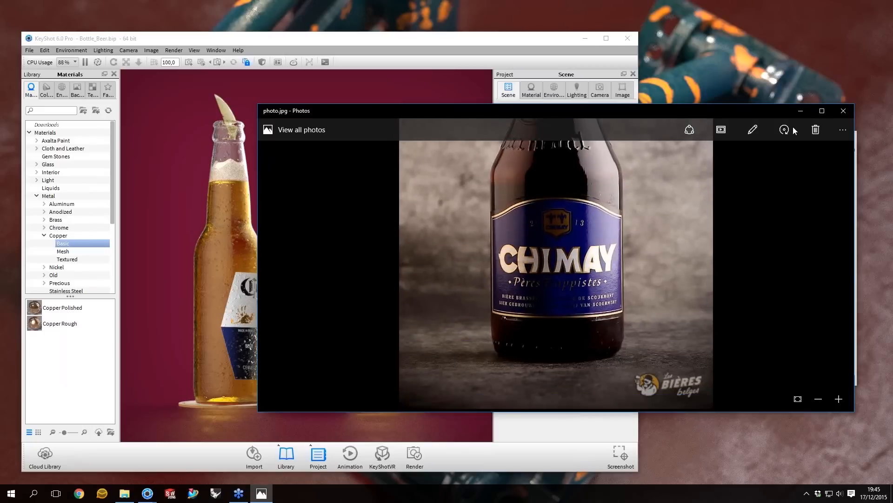
key(alt+F4)
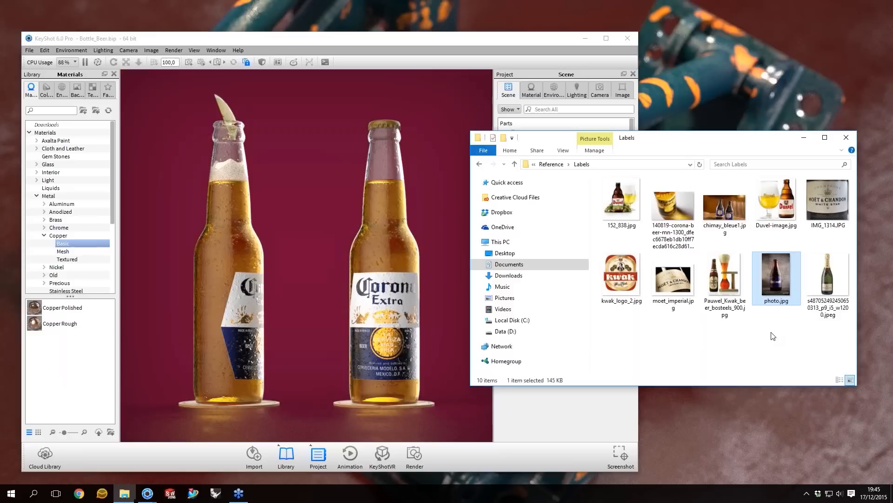
click(772, 336)
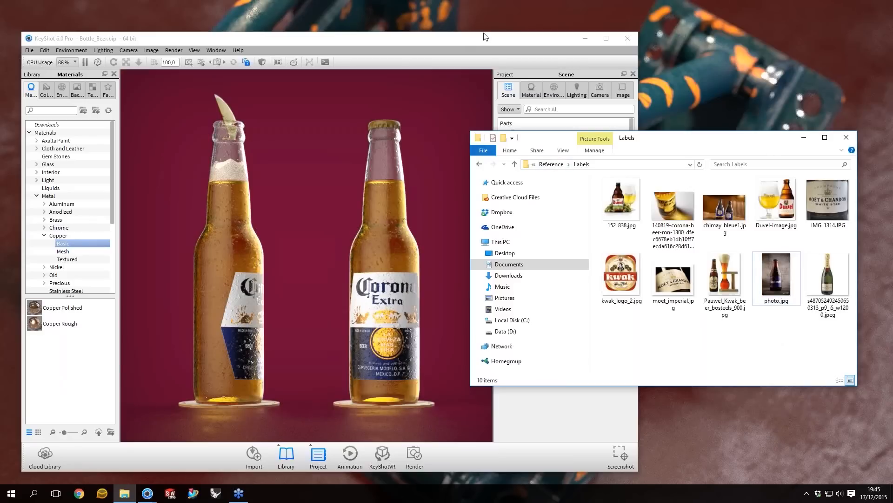
- Switch to KeyShot, open the material graph of the bottle's glass material, and disable the bump Texture Map's connection to the Glass node
drag(484, 36, 500, 27)
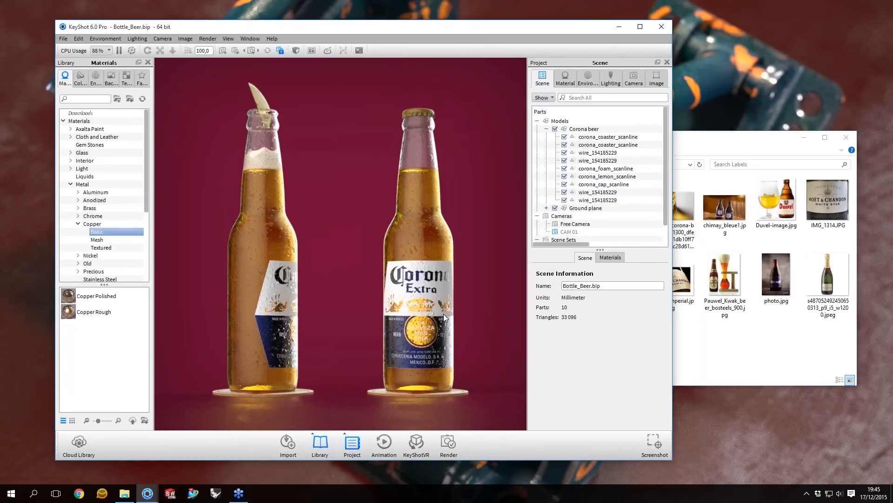
double_click(468, 294)
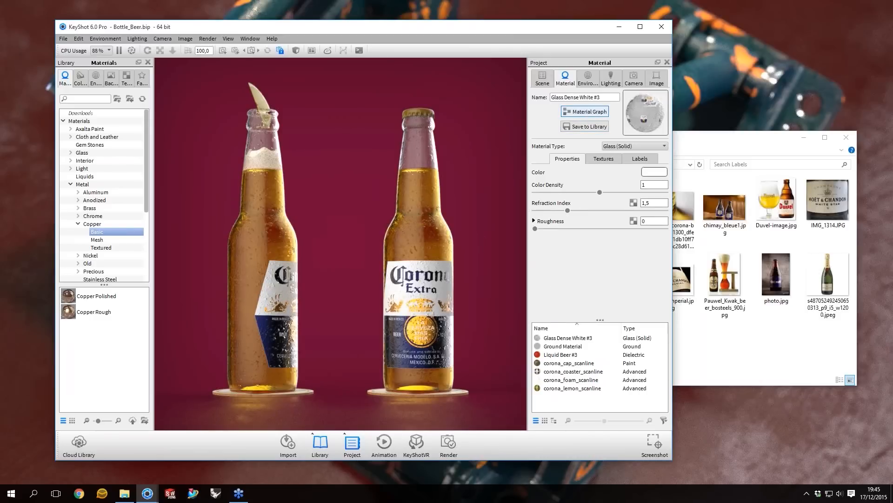
click(585, 112)
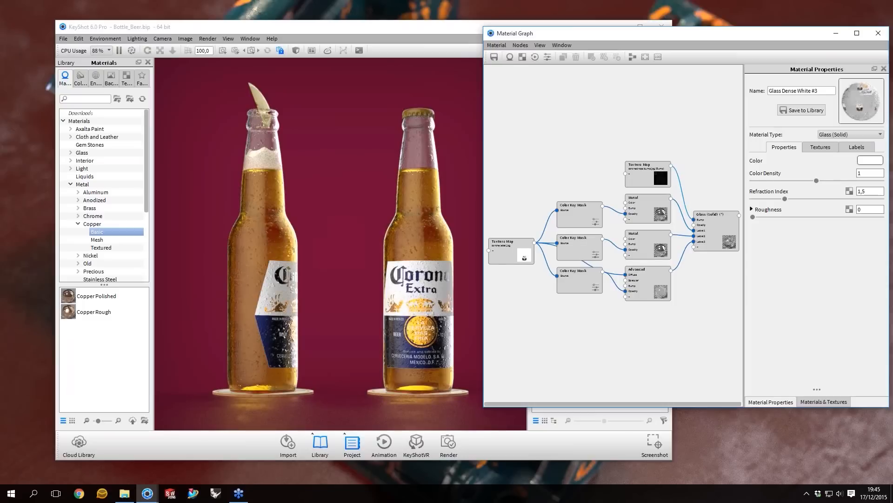
right_click(681, 179)
click(701, 199)
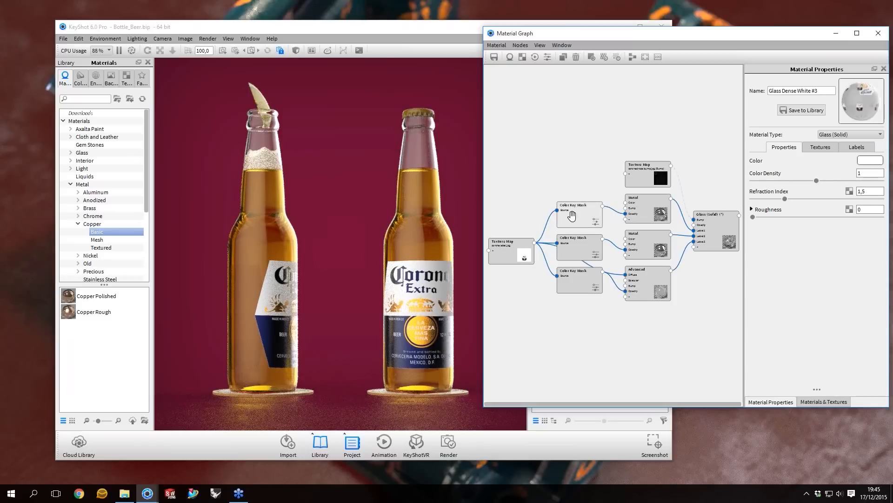
- Delete the three Color Key Mask nodes, both Metal label nodes and the Advanced label node, keeping the two Texture Maps
drag(572, 217, 574, 202)
key(Delete)
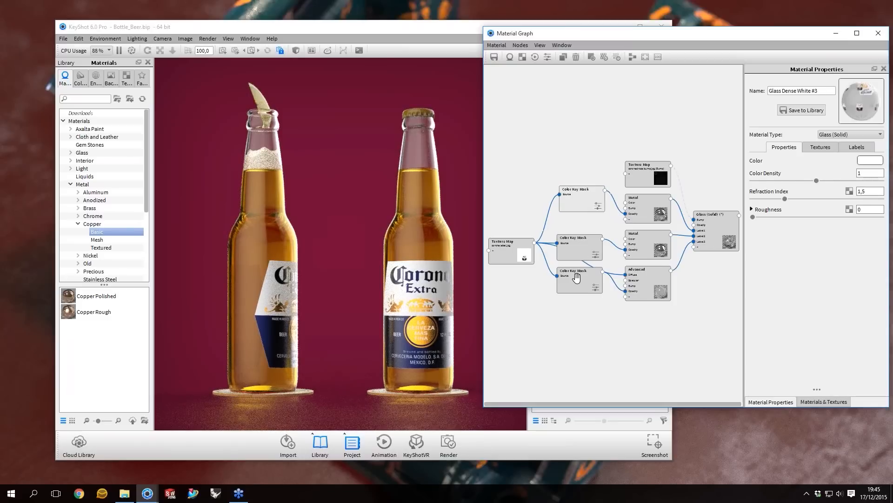
click(580, 250)
key(Delete)
key(Delete)
key(Delete)
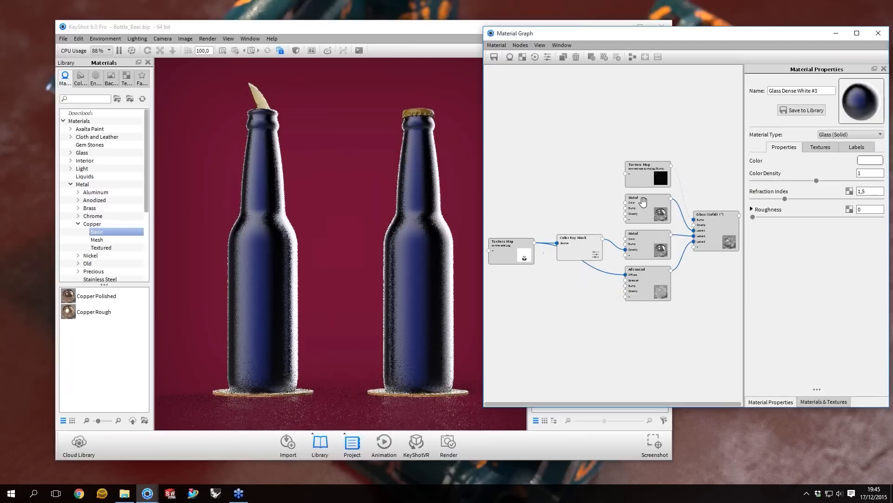
key(Delete)
click(580, 245)
key(Delete)
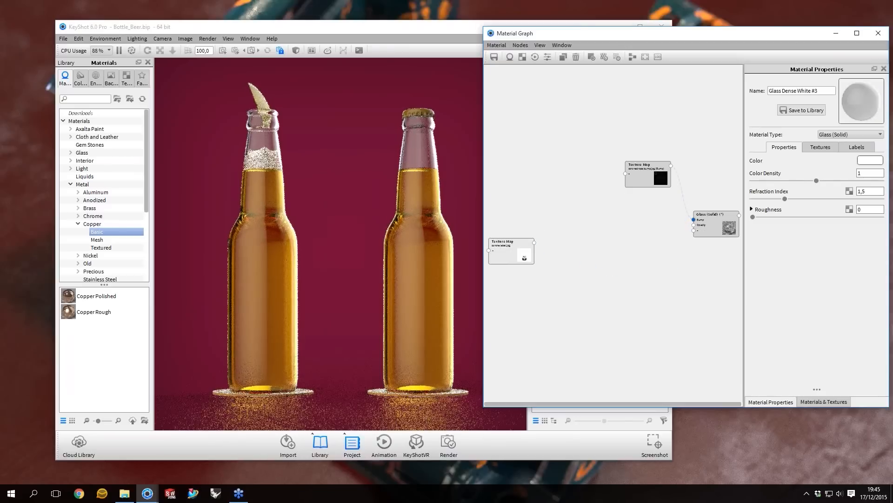
- Preview the colour of the corona label.jpg Texture Map on the bottles and place its node at the start of the graph
drag(513, 250, 540, 244)
key(c)
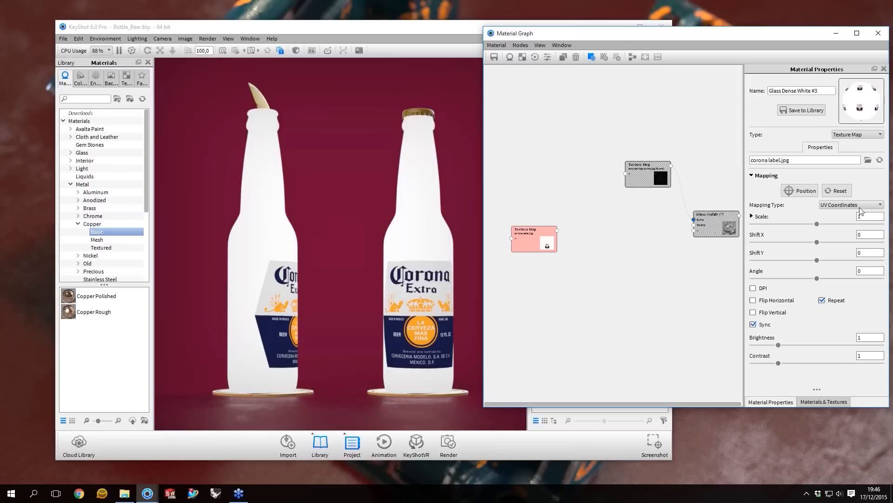
click(531, 244)
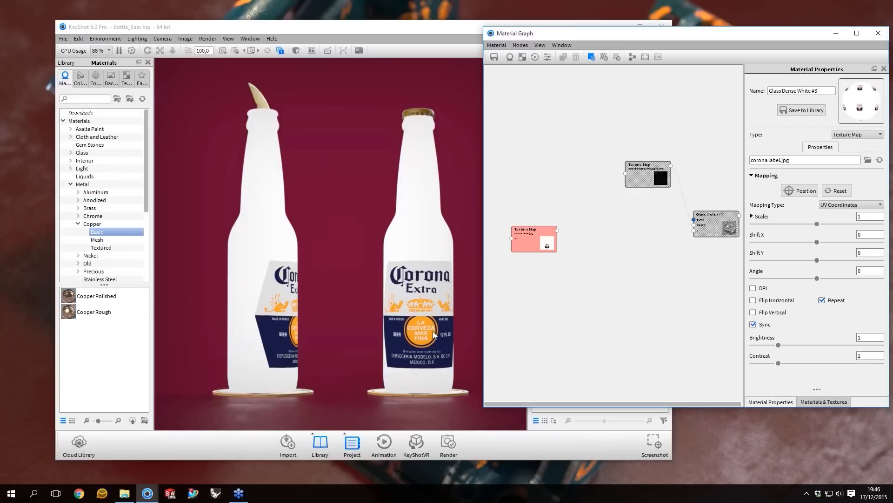
drag(534, 239, 529, 238)
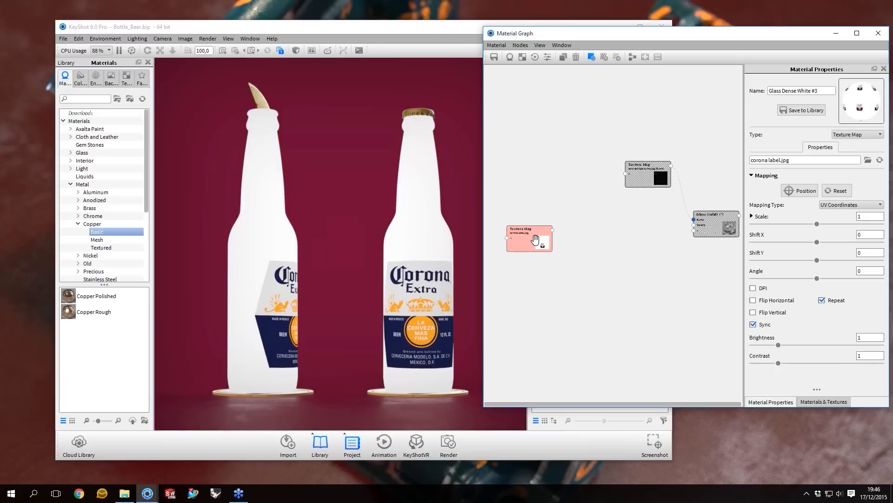
key(c)
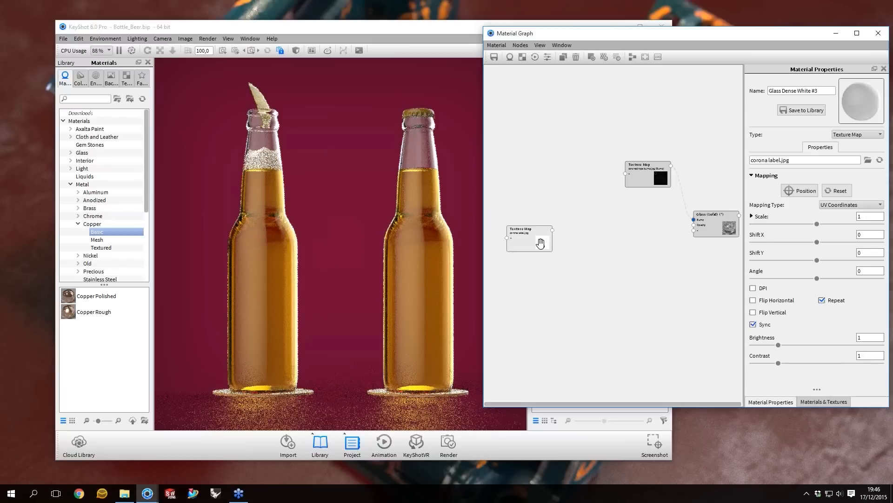
key(c)
drag(541, 242, 529, 243)
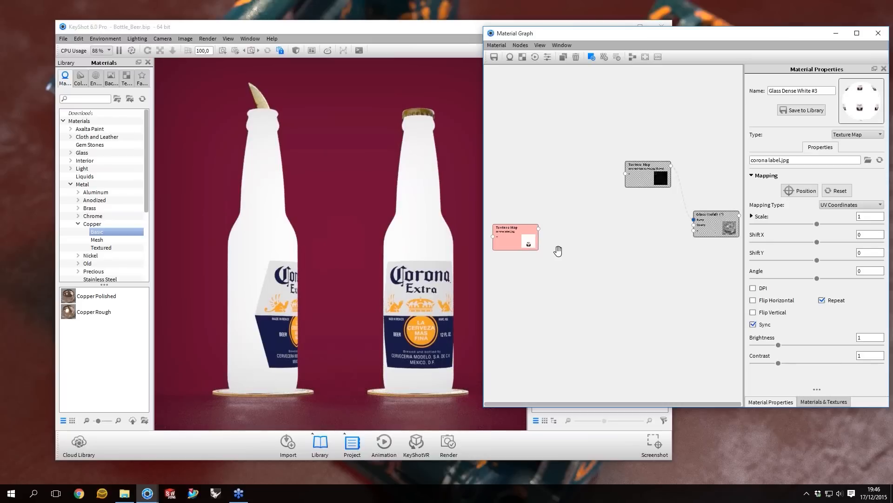
- Add a Color Key Mask utility node and place it beside the corona label.jpg Texture Map
right_click(595, 221)
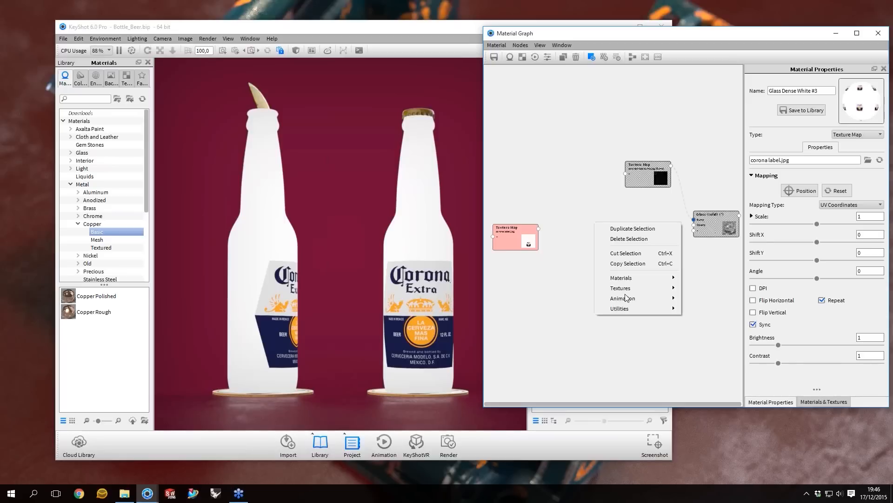
mouse_move(632, 308)
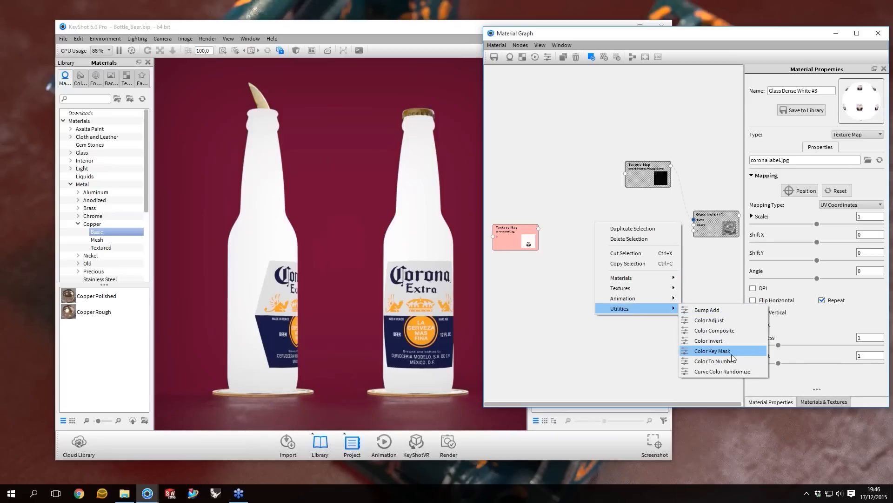
click(712, 350)
drag(619, 233, 589, 257)
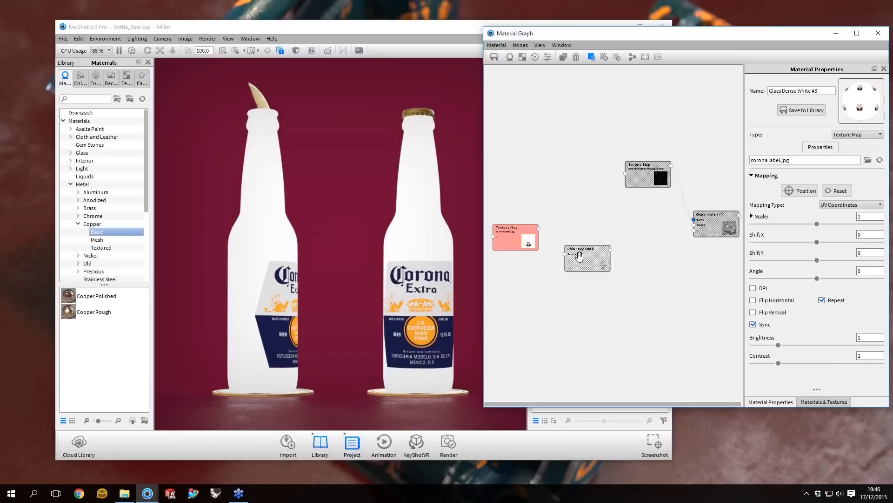
- Set the Color Key Mask's Color Key to the orange sampled from the round emblem on the bottle label
click(588, 255)
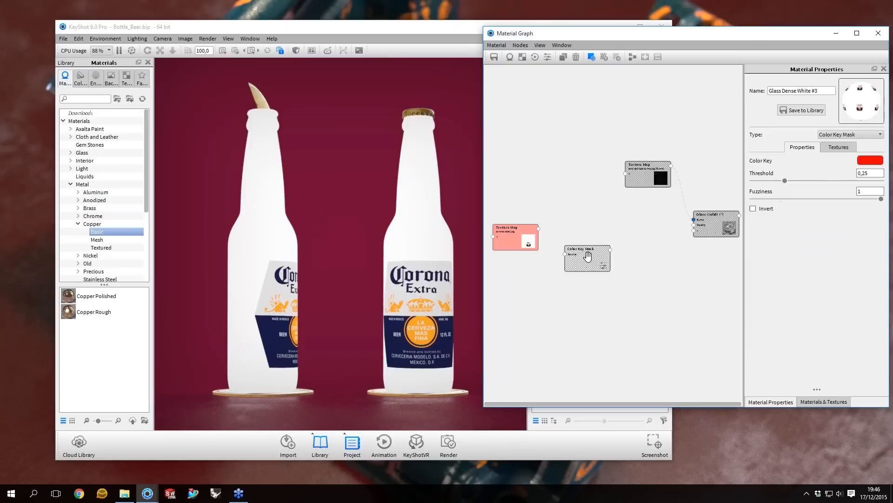
click(878, 161)
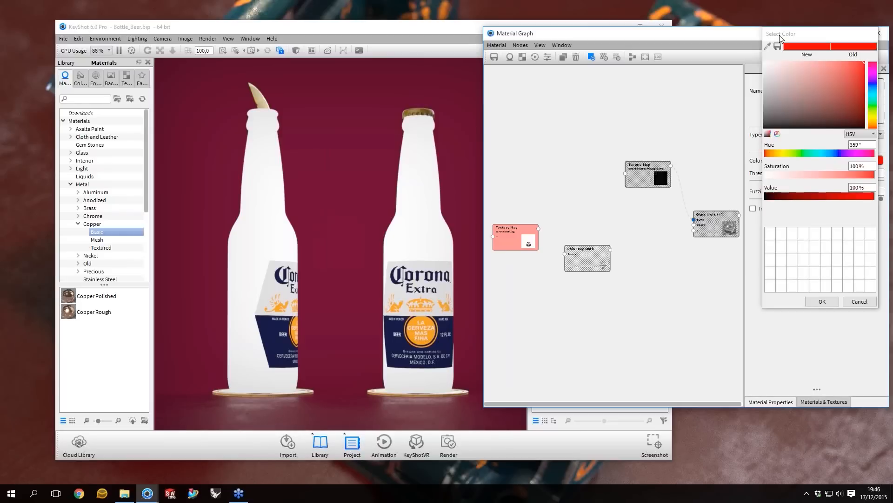
drag(780, 35, 768, 60)
drag(704, 212, 639, 108)
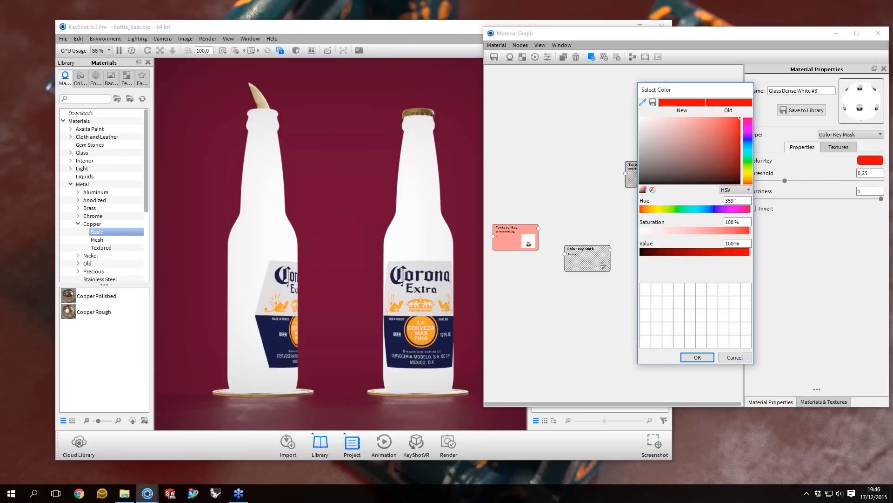
click(643, 102)
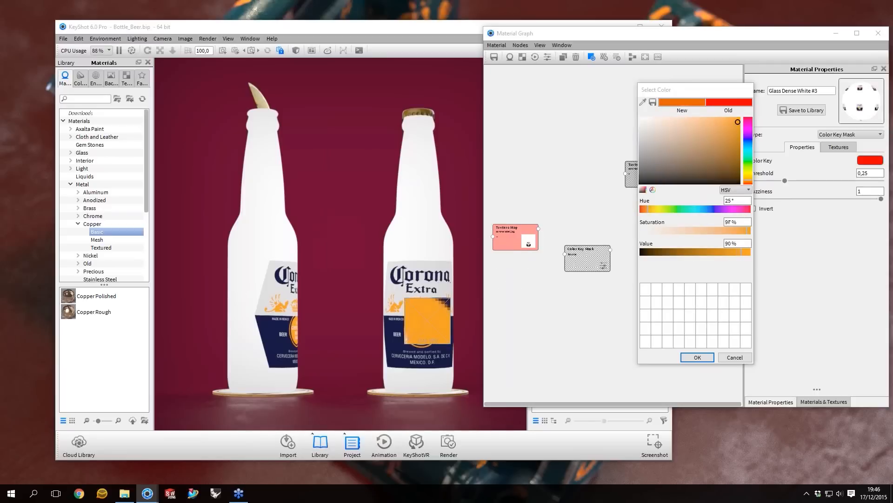
click(428, 321)
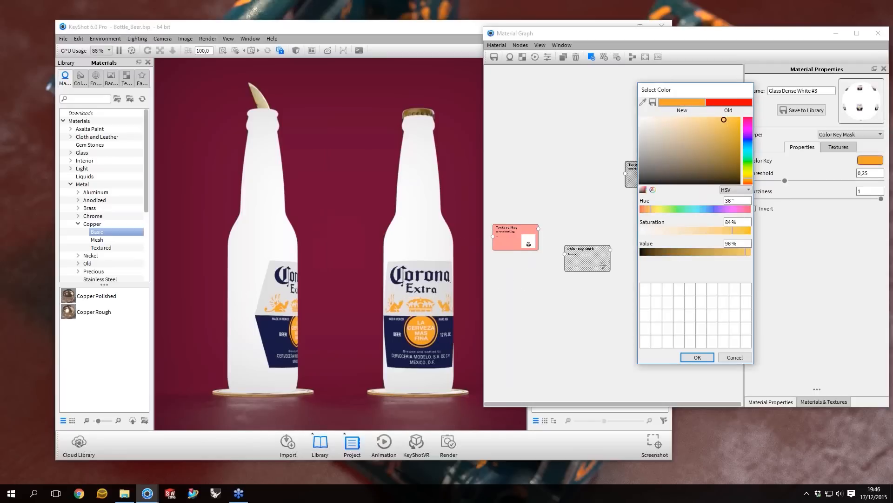
click(697, 357)
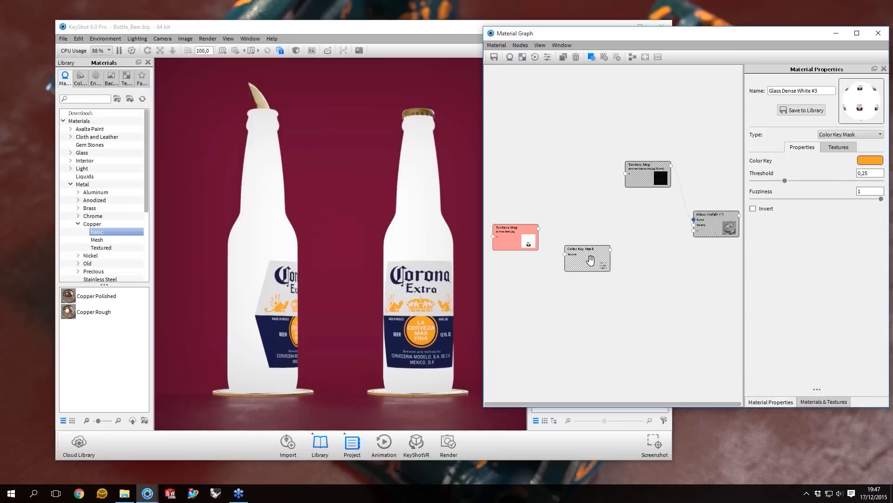
- Connect the corona label.jpg Texture Map to the Color Key Mask's Source input and preview the mask on the bottles
key(c)
mouse_move(538, 228)
mouse_down()
mouse_move(566, 254)
mouse_move(585, 253)
mouse_up()
key(c)
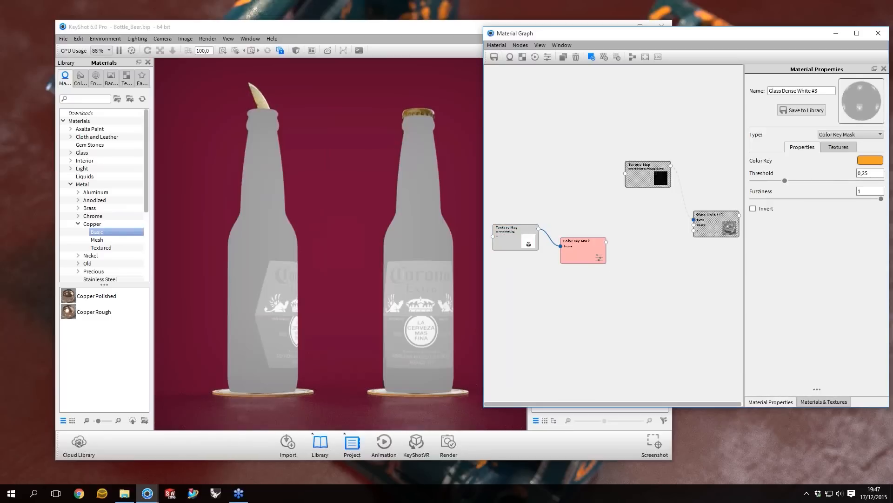
- Set the Color Key Mask's Threshold to 0 and reduce its Fuzziness to about 0.036
drag(785, 181, 735, 188)
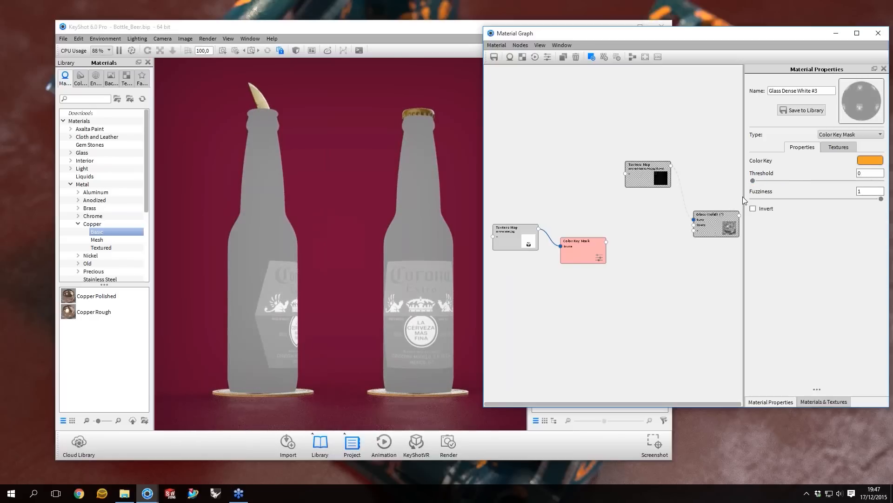
click(752, 198)
click(766, 199)
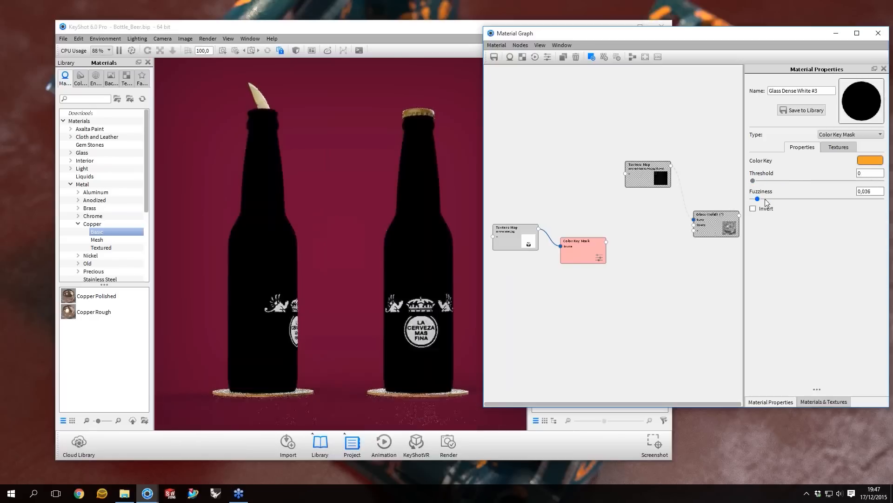
- Raise the Color Key Mask's Fuzziness to about 0.304 with Threshold at 0, and end the node's preview
drag(765, 199, 792, 213)
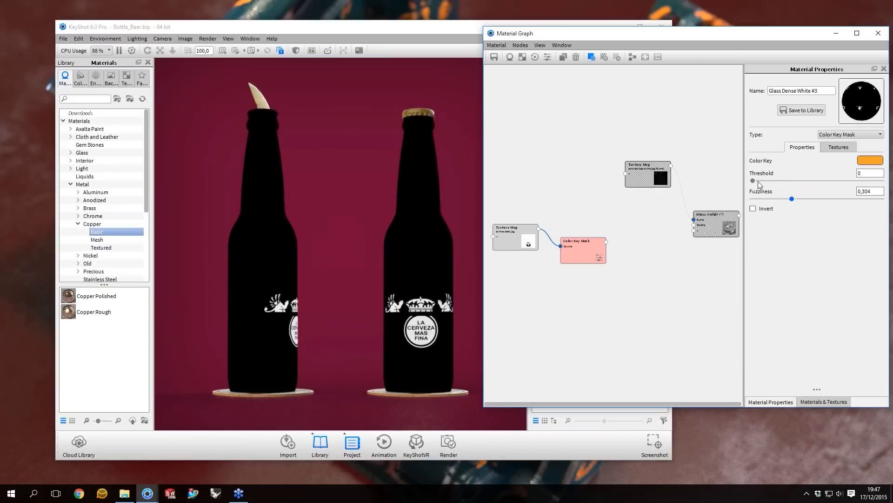
mouse_move(754, 181)
mouse_down()
mouse_move(771, 182)
mouse_move(750, 185)
mouse_up()
drag(588, 253, 590, 251)
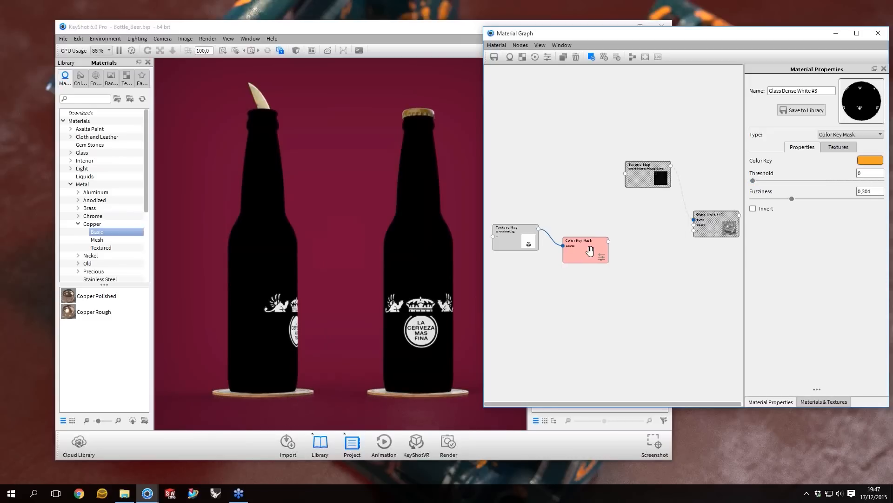
key(c)
- Add a Metal material node between the Color Key Mask and the Glass (Solid) node
right_click(625, 237)
mouse_move(661, 290)
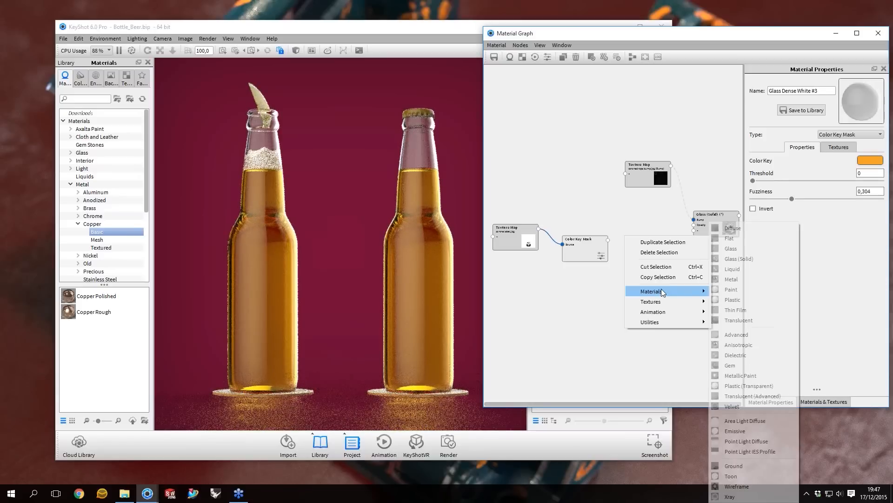
click(739, 279)
click(647, 249)
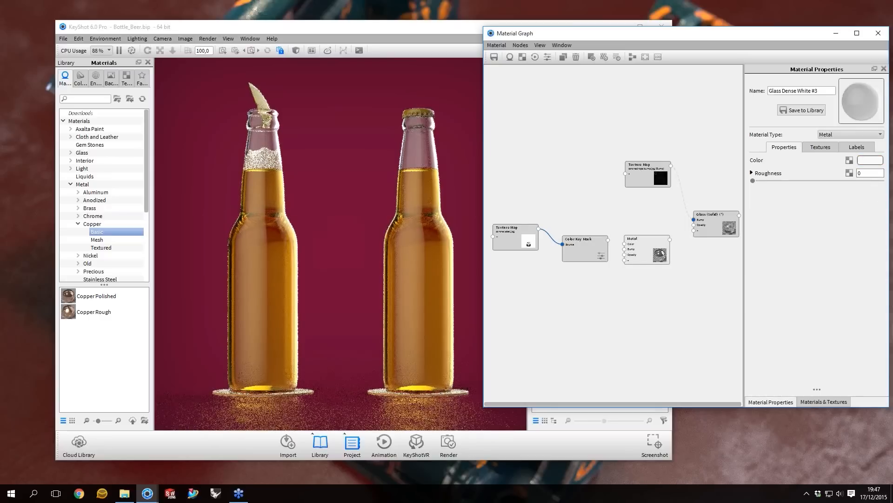
- Set the Metal node's Color to yellow with hue 55°, saturation 93% and value 87%
click(870, 160)
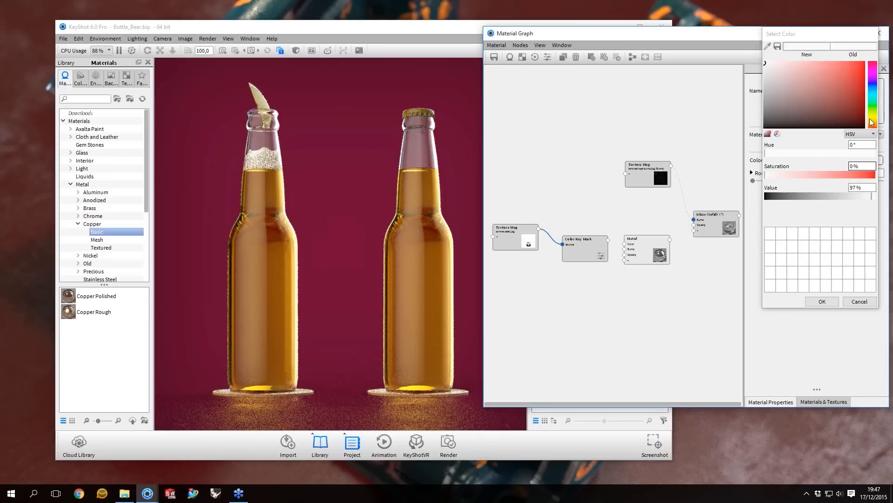
click(872, 123)
click(858, 69)
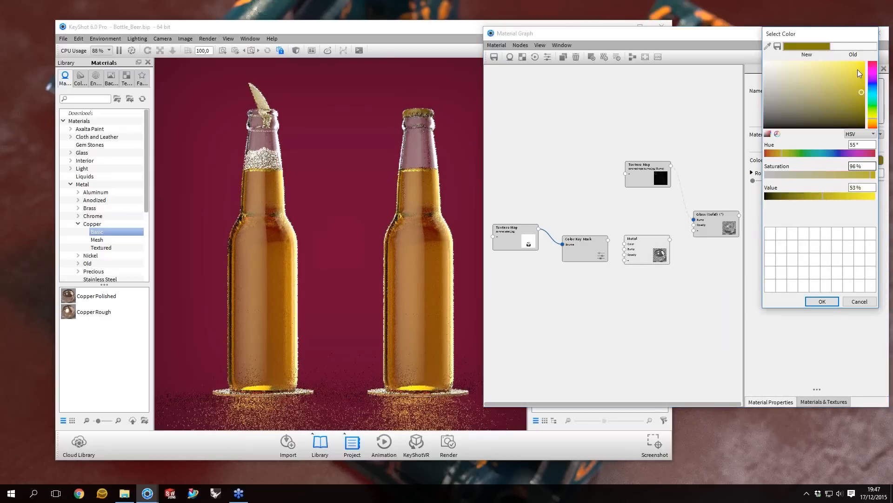
click(820, 297)
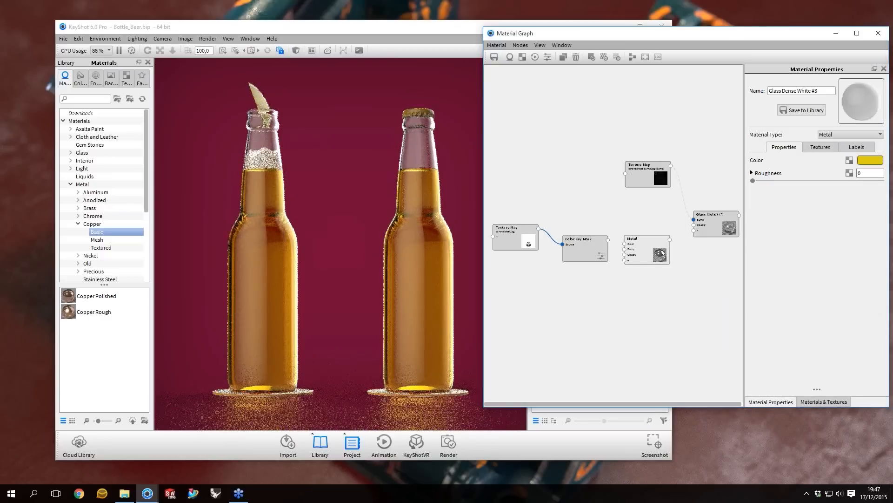
- Preview the Metal node on the bottles, set its Roughness to 0.1 and change its Color to golden orange
click(645, 245)
key(c)
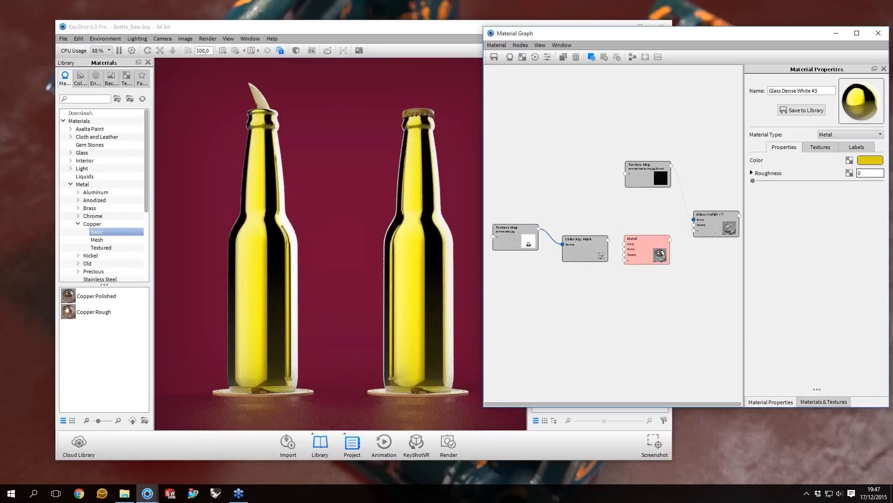
text(0,1)
key(Return)
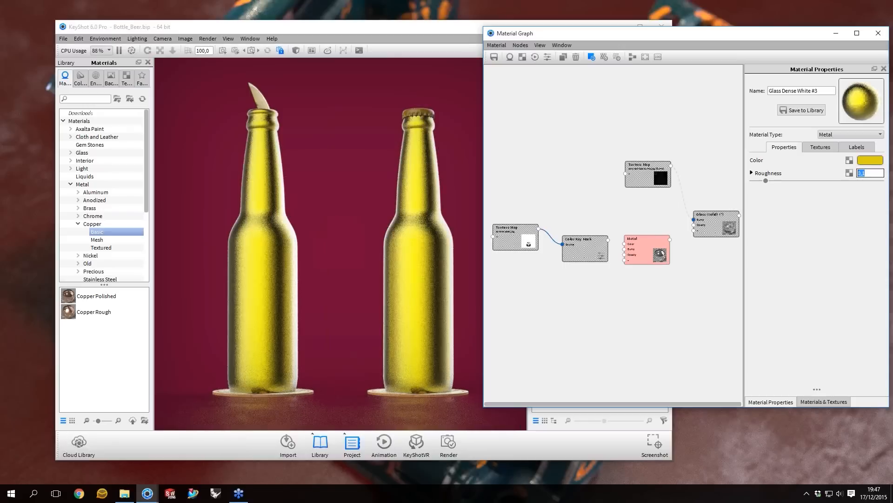
click(869, 160)
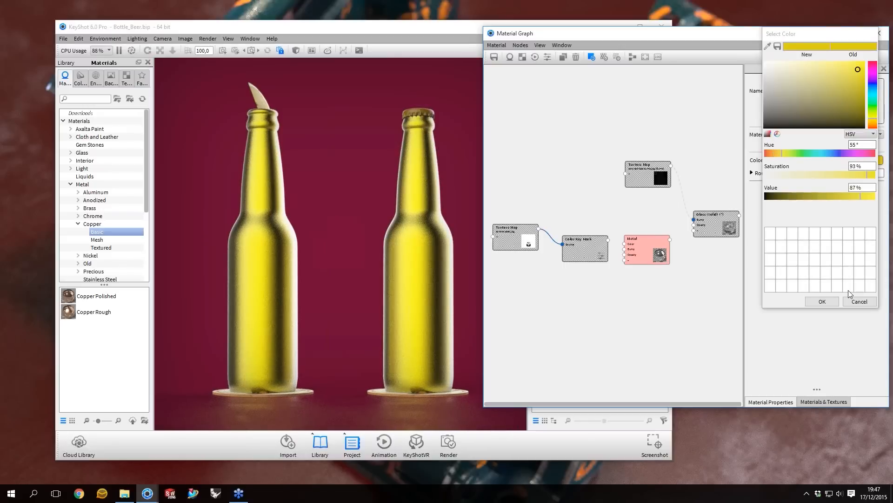
click(859, 301)
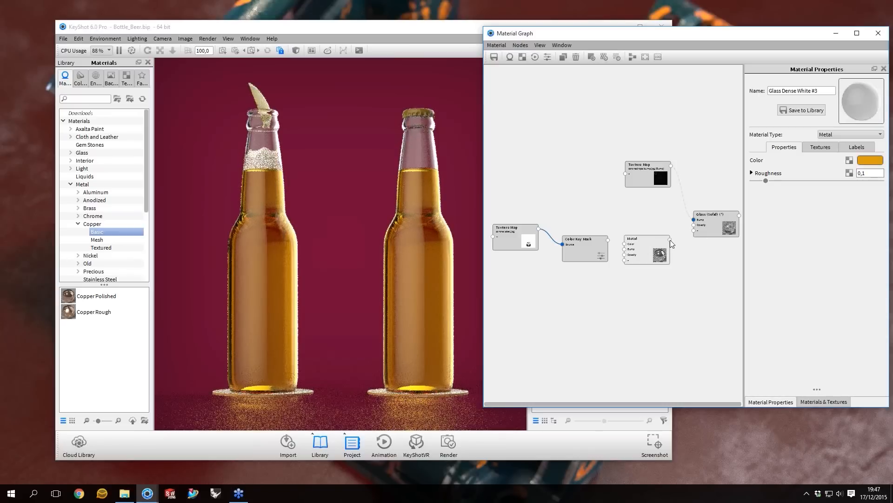
- Connect the Metal node to the Glass (Solid) node's Labels input and the Color Key Mask to the Metal's Opacity
drag(708, 222, 708, 223)
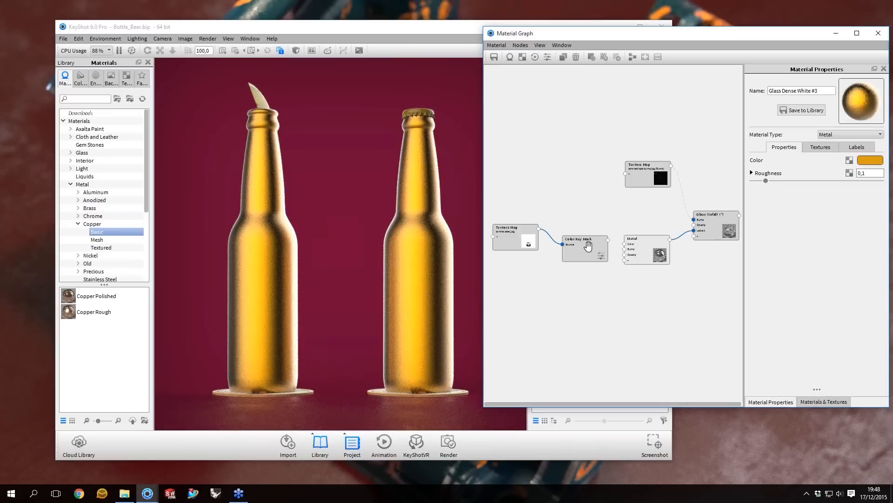
drag(588, 245, 585, 246)
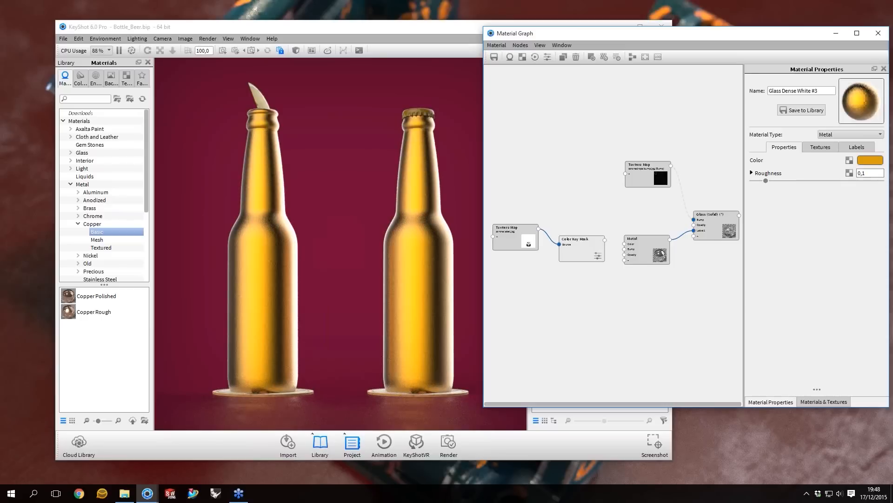
drag(605, 239, 648, 249)
click(673, 274)
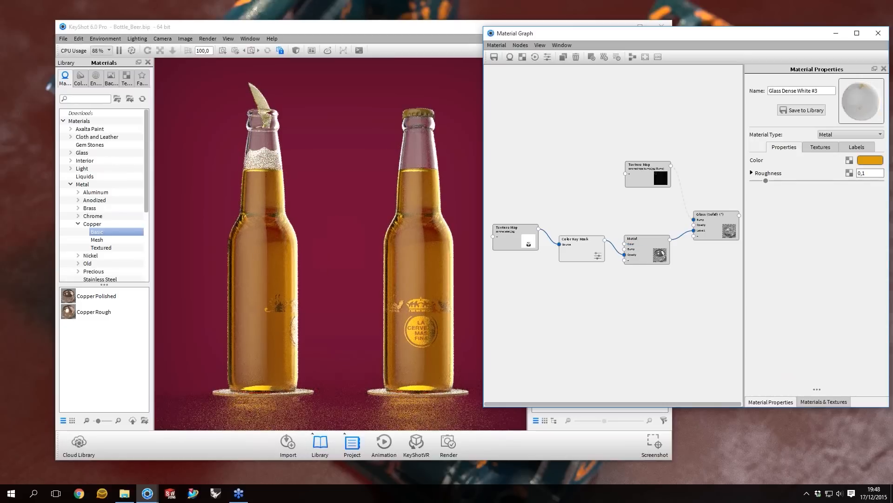
drag(640, 265, 647, 263)
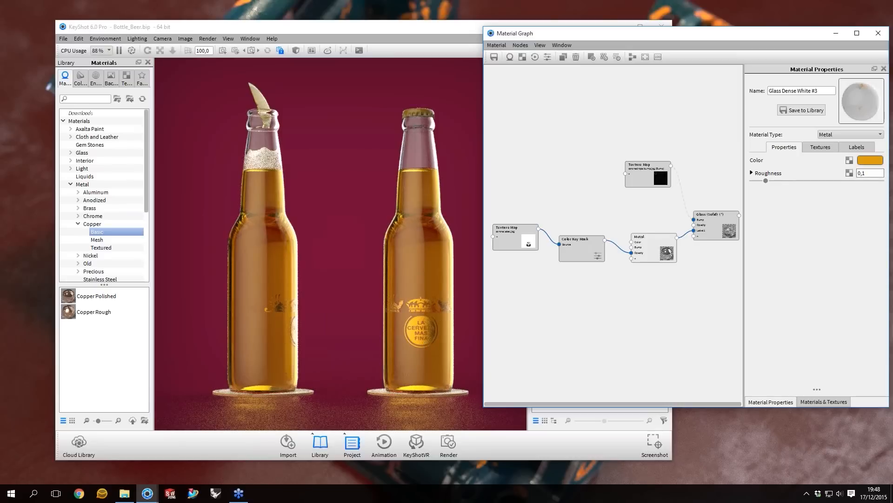
- Preview the label Texture Map on the bottles to check its printed colours, and return to the full material
click(502, 236)
key(c)
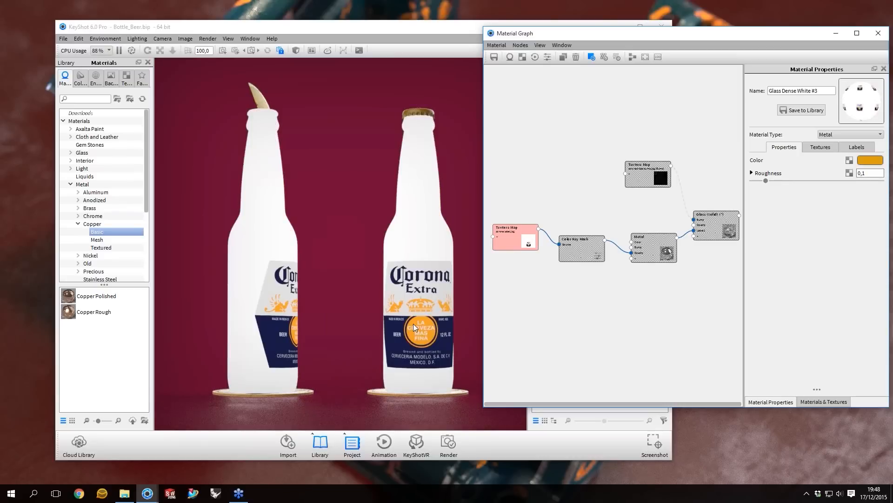
key(c)
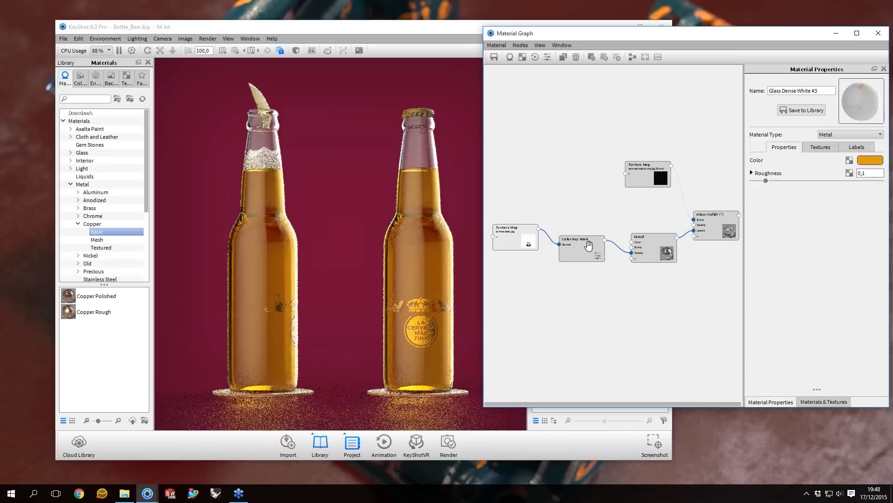
right_click(579, 209)
mouse_move(612, 305)
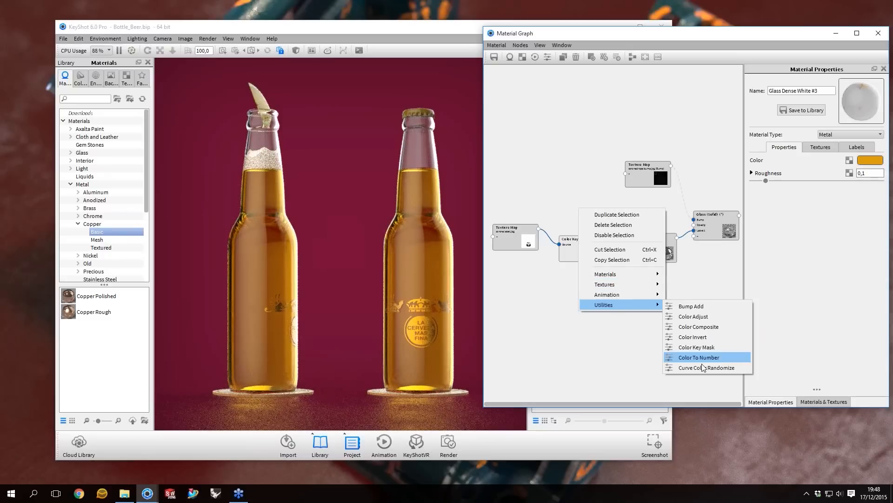
click(639, 325)
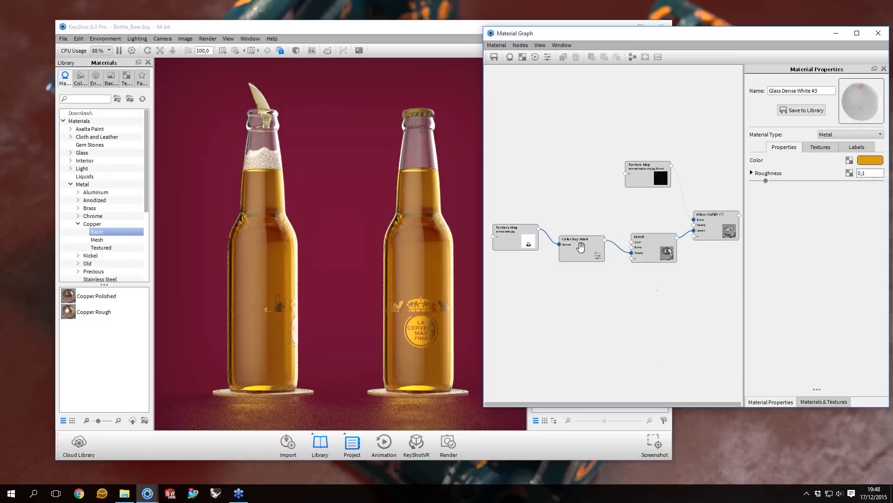
- Duplicate the Color Key Mask and Metal nodes together and place the linked copies above the originals
click(580, 247)
drag(654, 247, 650, 250)
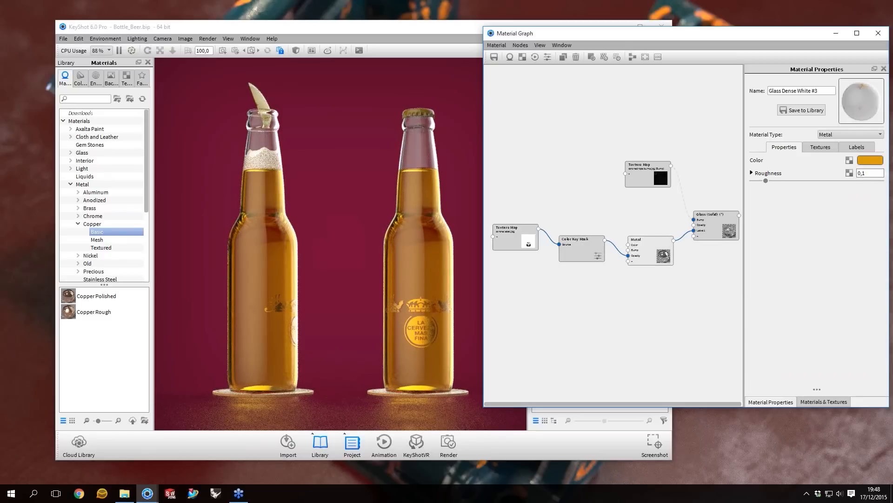
click(663, 254)
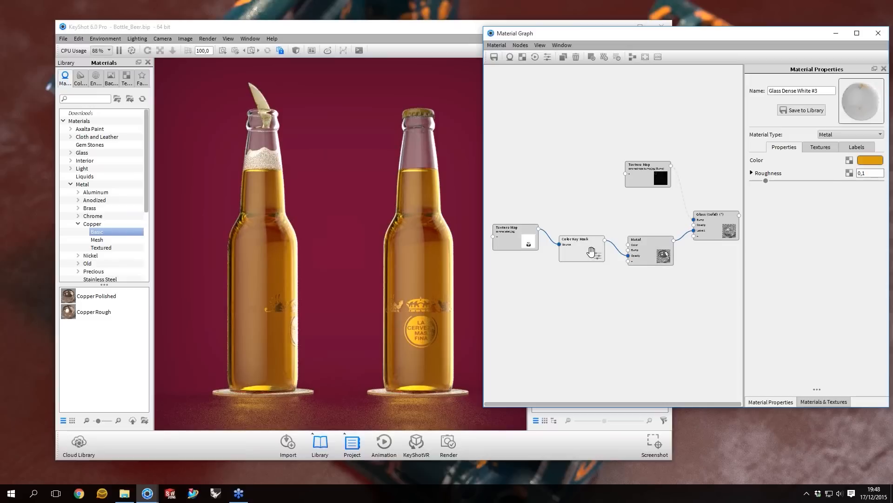
click(654, 248)
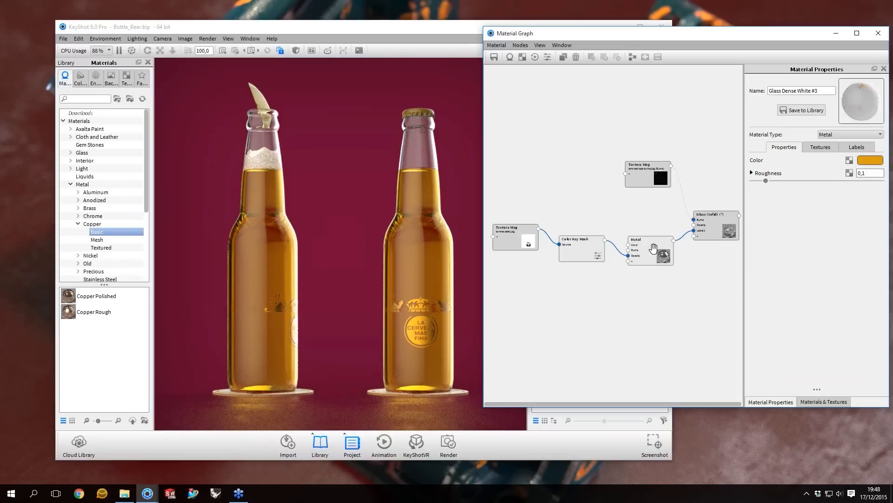
click(584, 212)
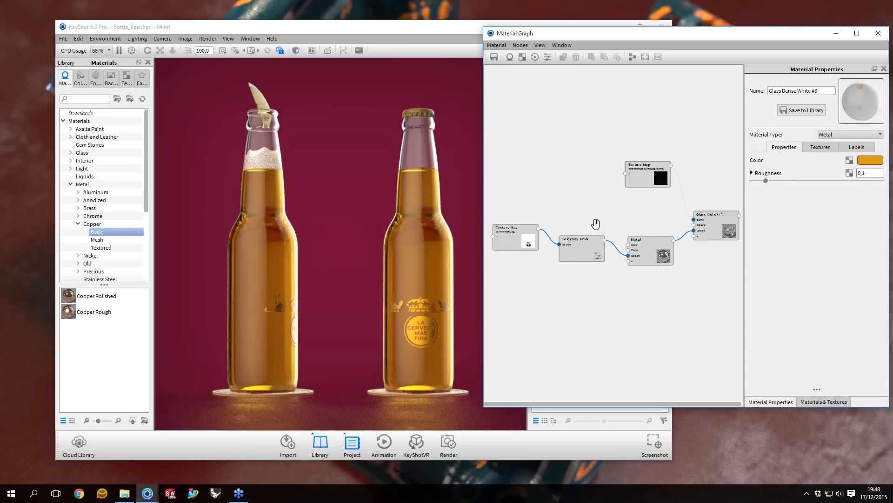
key(ctrl+z)
key(ctrl+z)
key(ctrl+z)
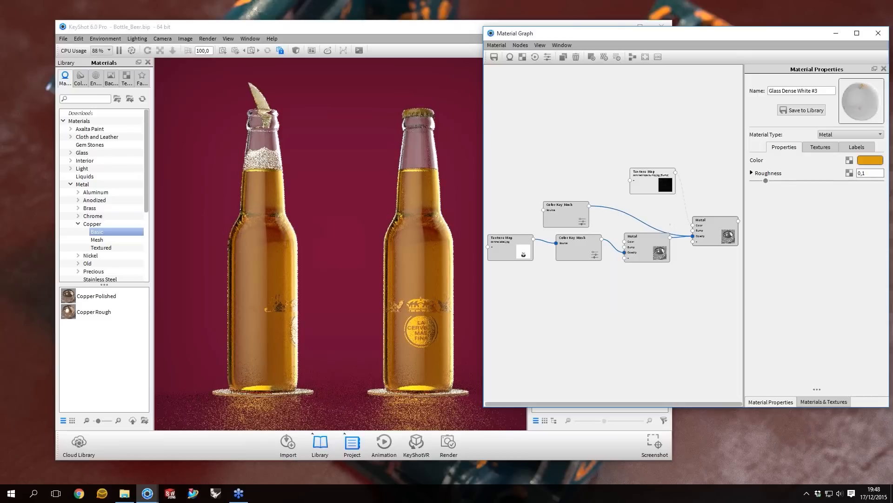
key(ctrl+z)
key(ctrl+z)
key(ctrl+z)
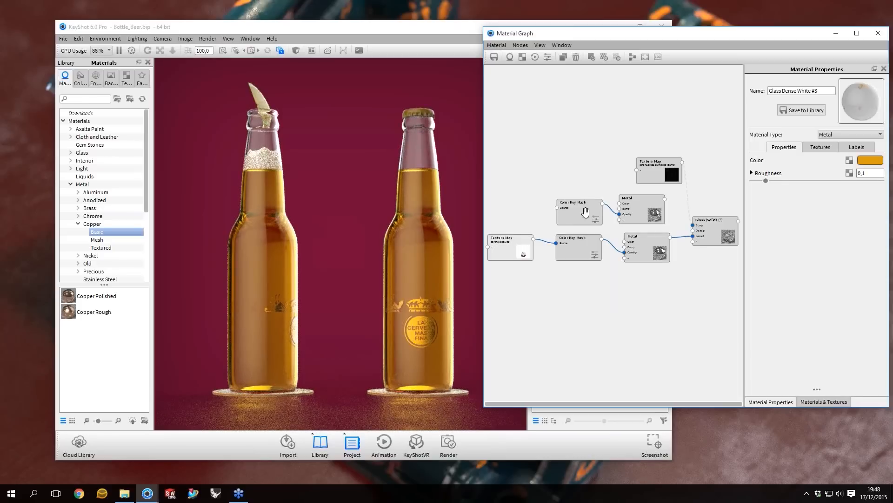
- Preview the label Texture Map and set the duplicated Color Key Mask's Color Key to the navy blue sampled from the label
key(c)
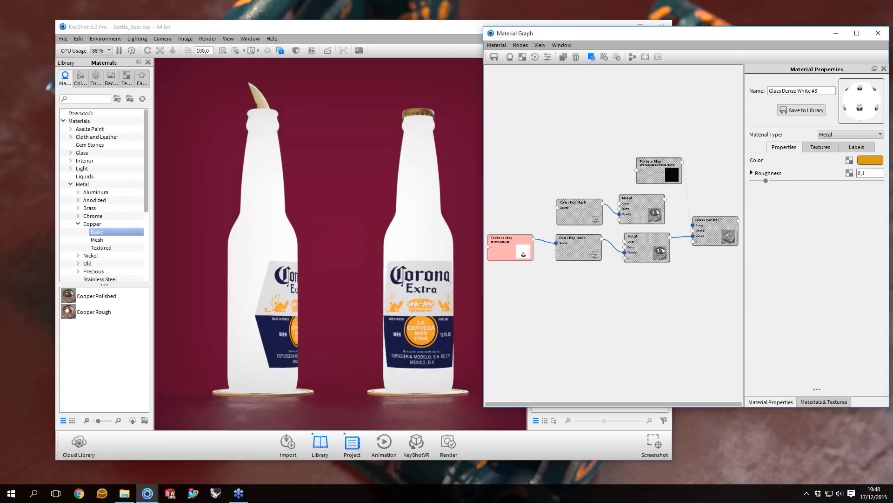
drag(580, 209, 576, 206)
double_click(580, 205)
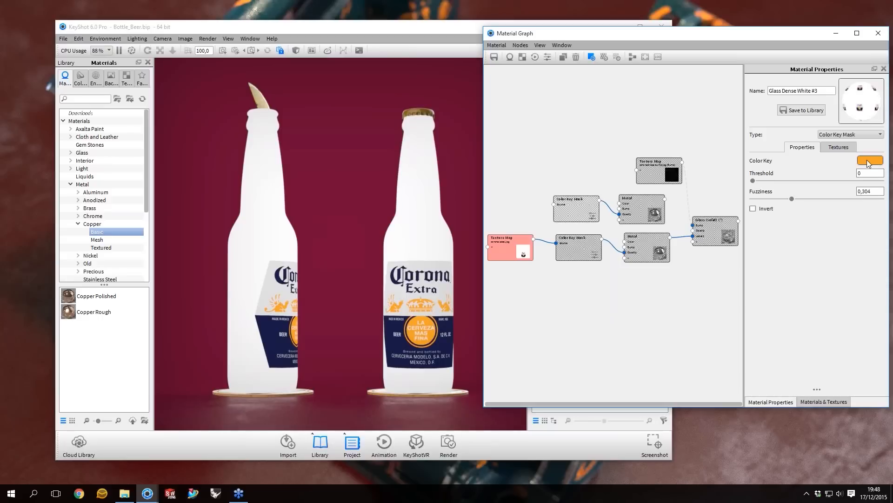
click(867, 160)
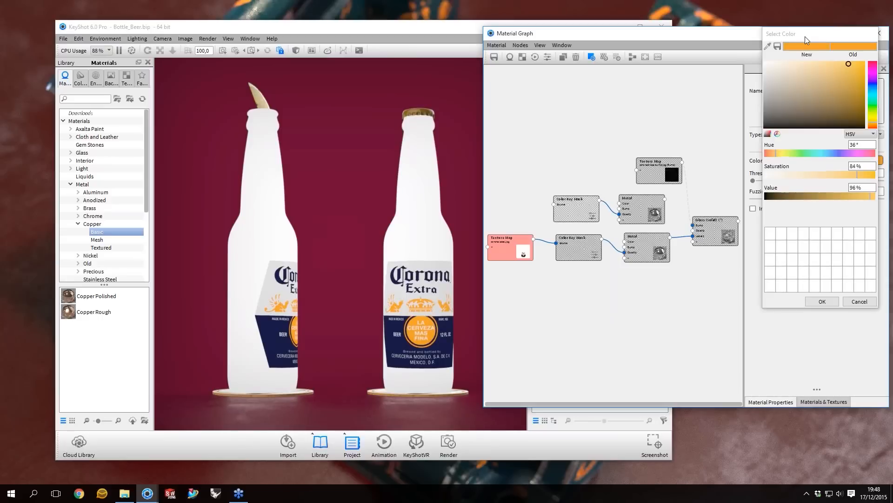
click(767, 46)
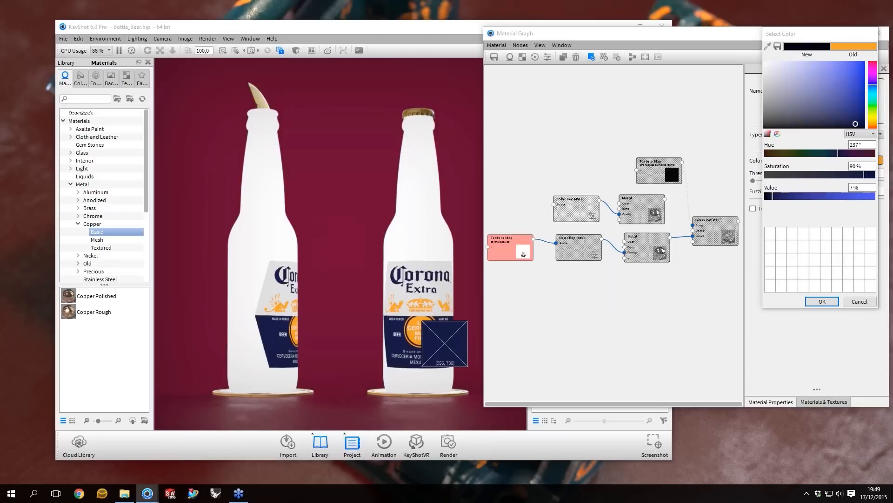
click(445, 344)
click(822, 301)
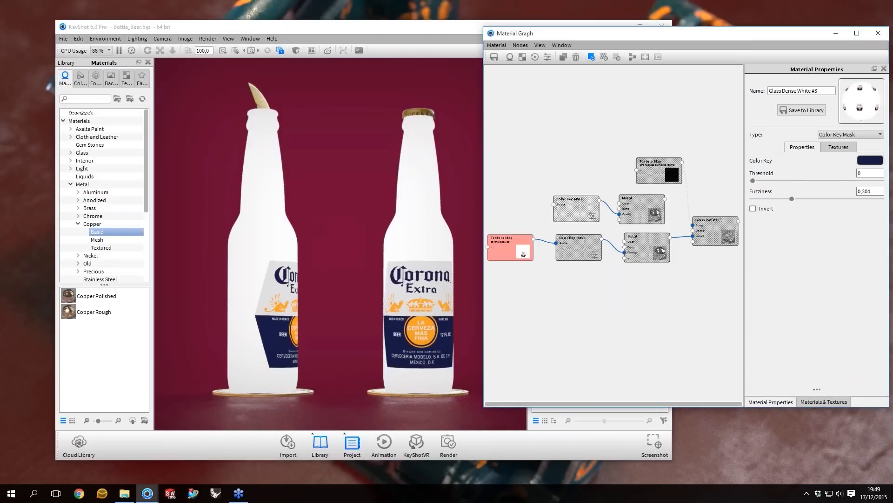
- Connect the label Texture Map to the duplicated Color Key Mask's Source and check the blue mask in preview
drag(533, 237, 576, 214)
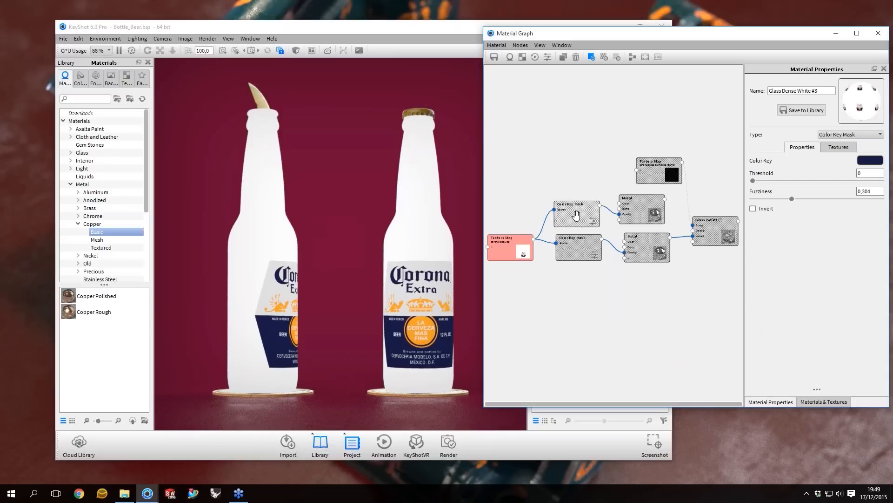
click(575, 215)
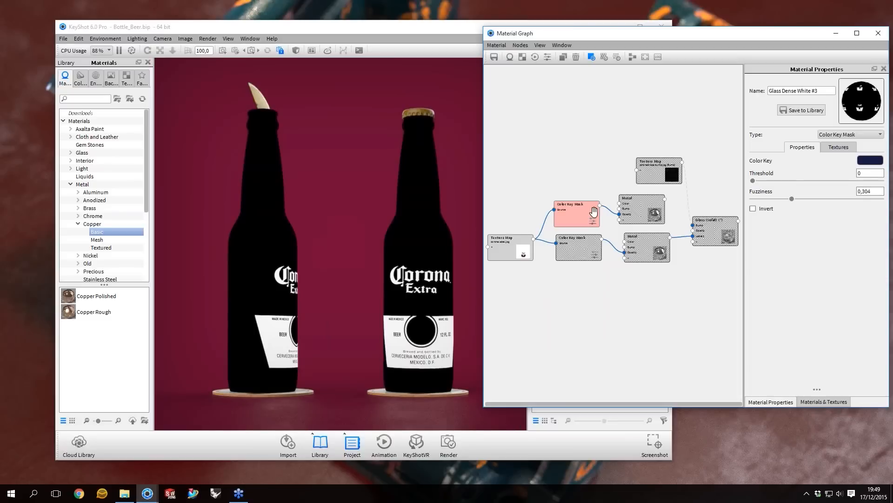
key(c)
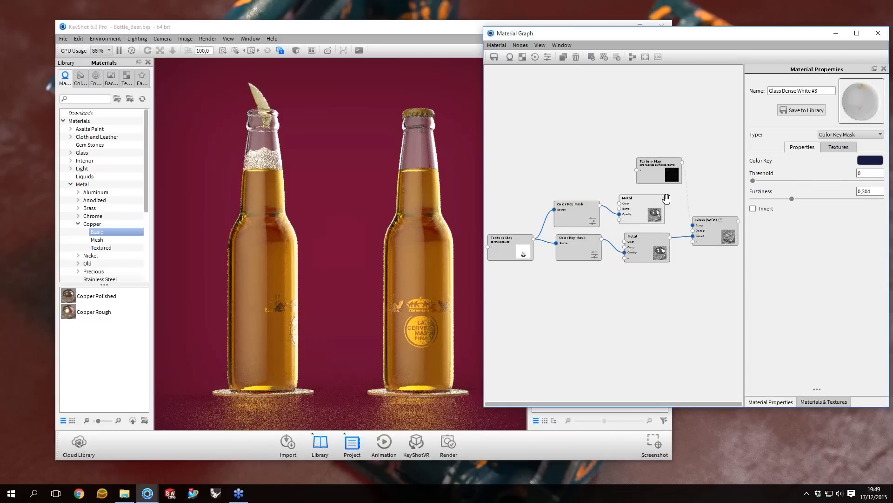
- Connect the duplicated Metal node to the Glass (Solid) labels and set its Color to blue with hue 236°, saturation 93% and value 87%
drag(642, 209, 716, 232)
click(653, 208)
click(870, 160)
click(872, 84)
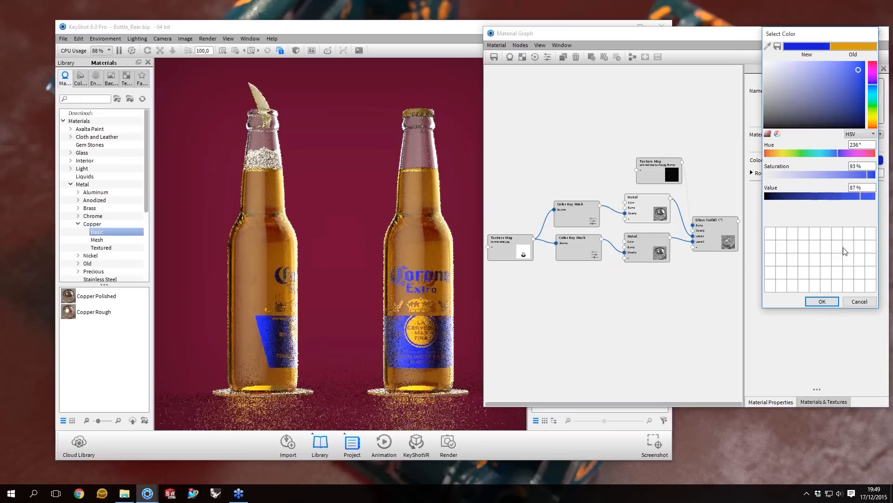
click(822, 302)
click(869, 173)
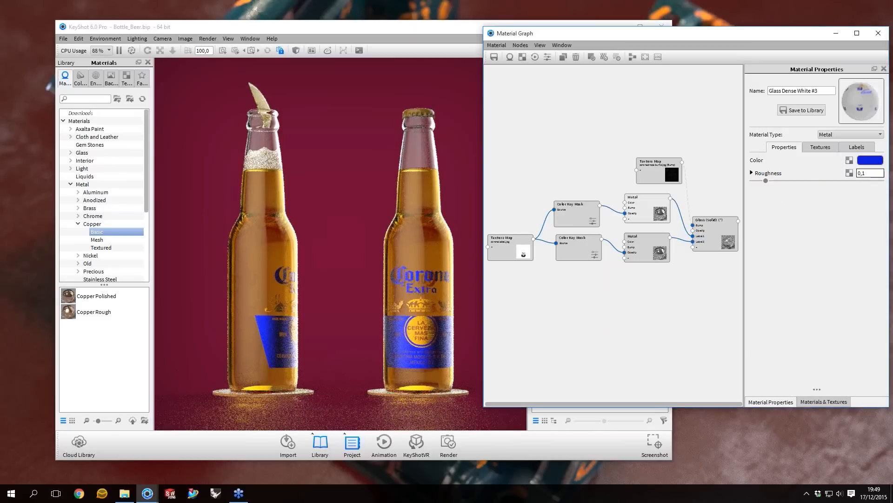
- Set the blue Metal label's Roughness to 0,2 and preview the label Texture Map's colours on the bottles
key(Up)
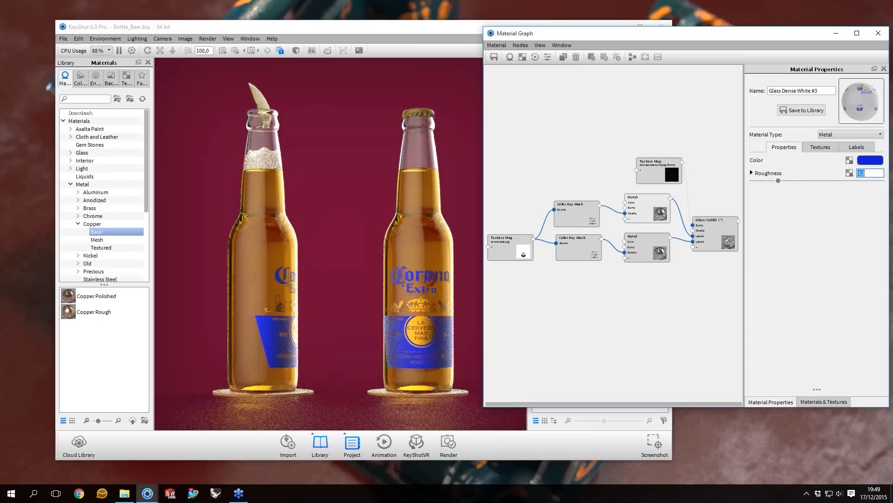
key(Return)
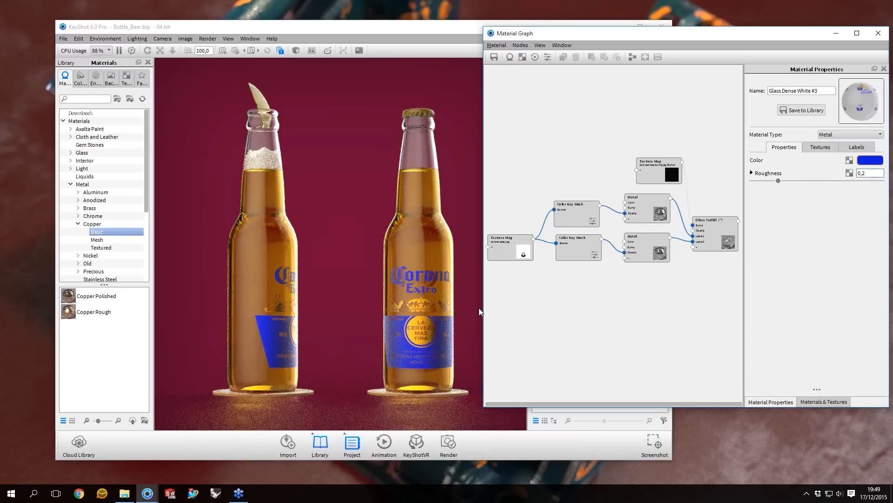
click(507, 248)
key(c)
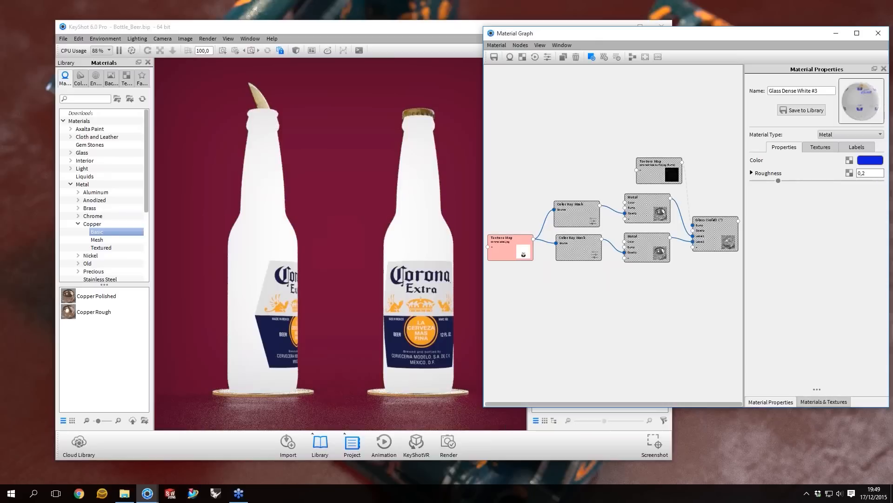
key(c)
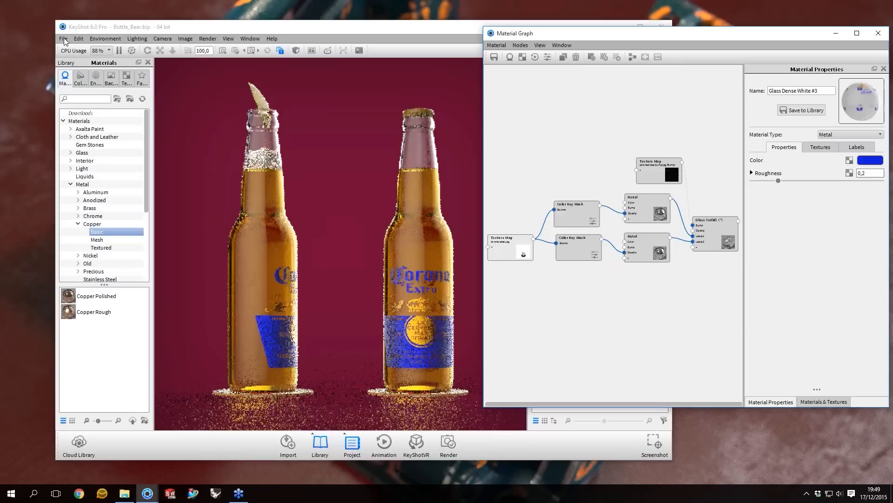
- Reopen the recent Bottle_Beer.bip scene, discarding the changes, and open the Material Graph of the bottle's Glass Dense White #3 material
click(63, 39)
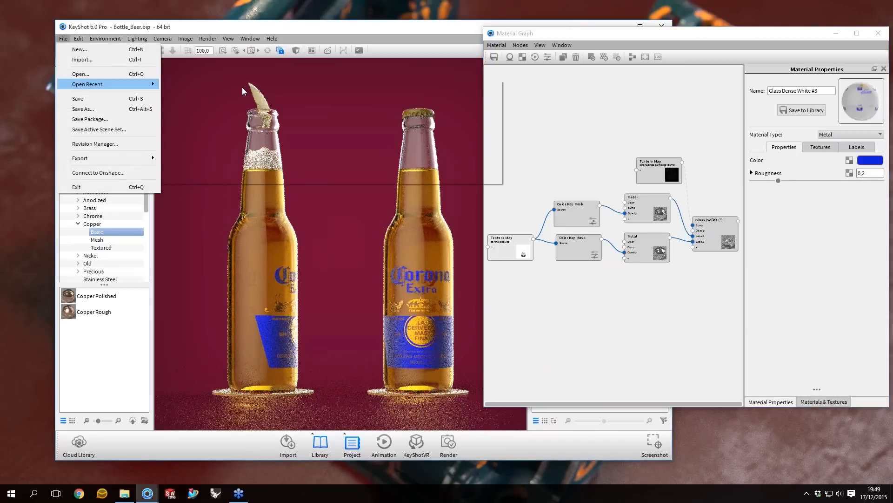
click(261, 88)
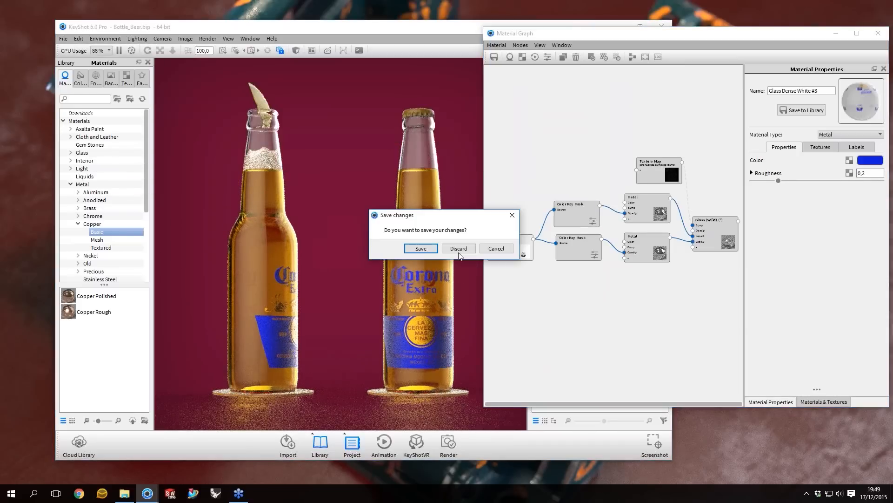
click(458, 251)
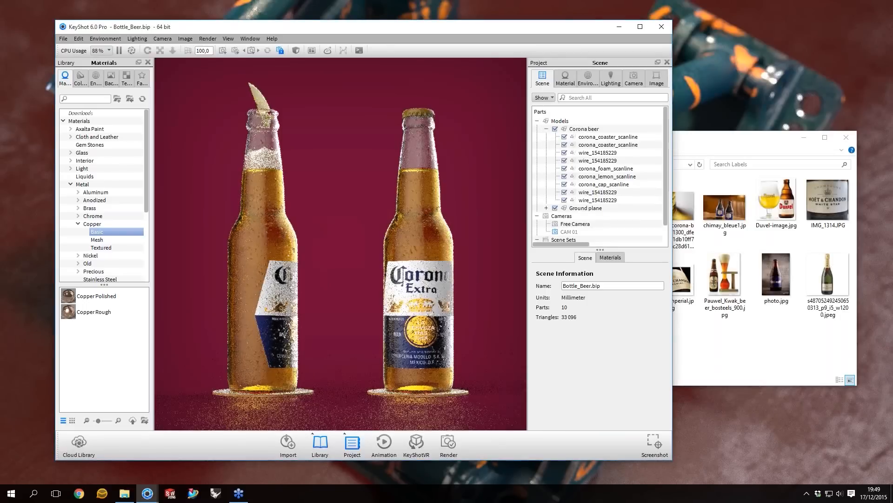
double_click(609, 152)
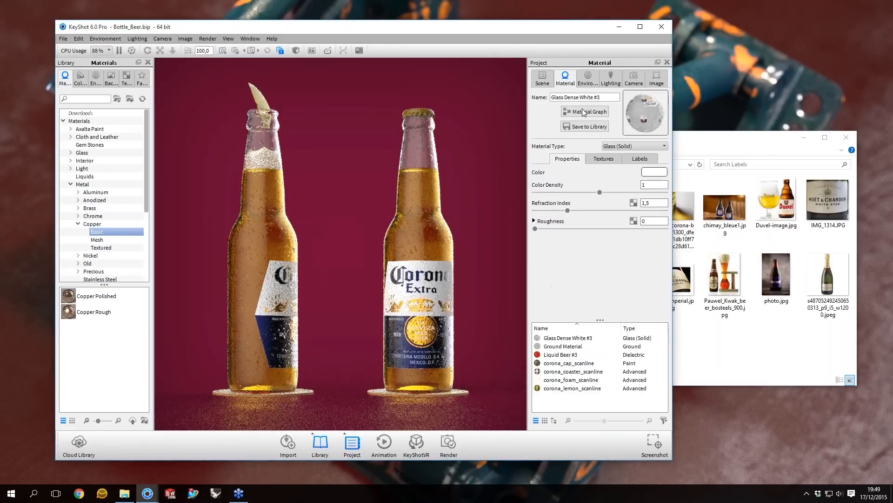
click(583, 112)
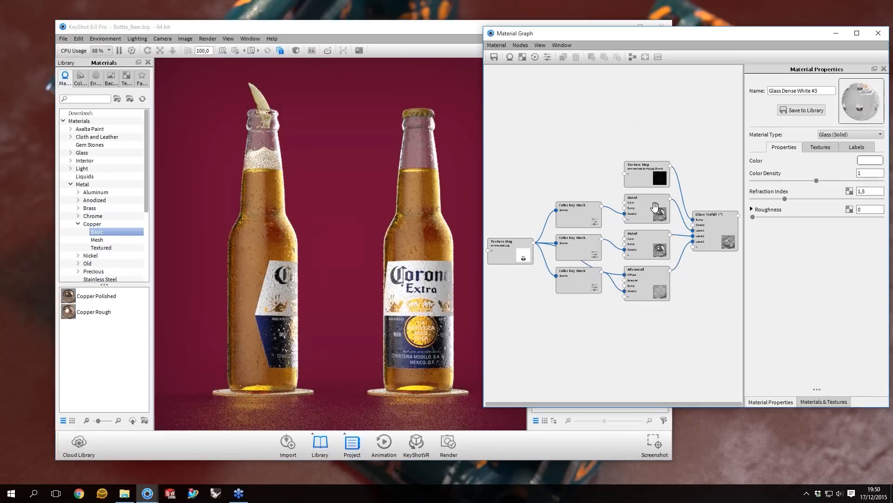
- Recolour the upper Metal label node dark red and the orange Metal label node below it turquoise
click(646, 205)
click(881, 159)
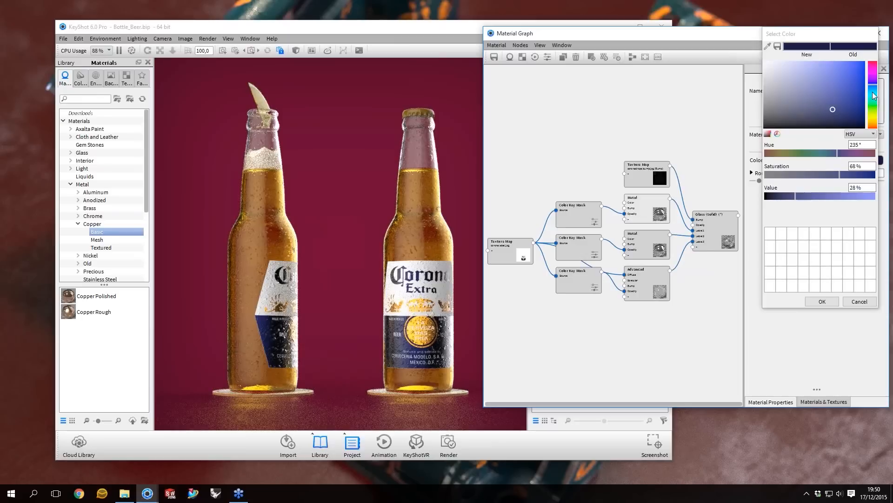
drag(873, 96, 875, 138)
click(814, 302)
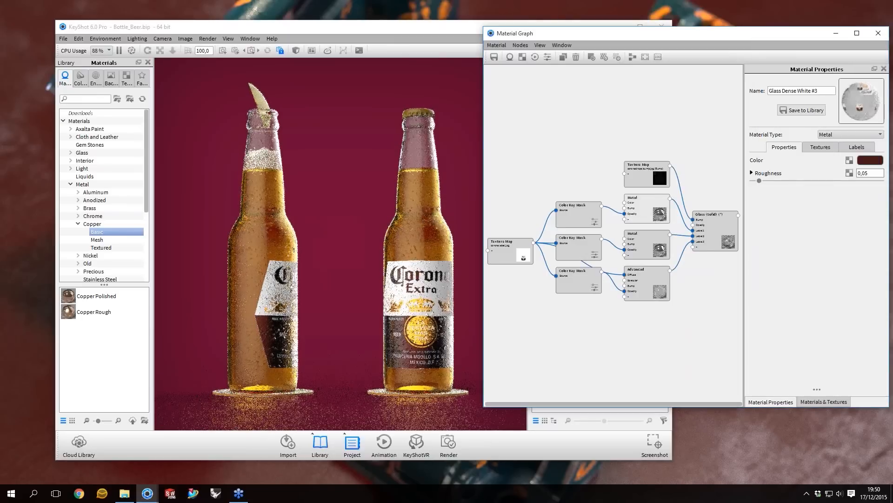
click(870, 161)
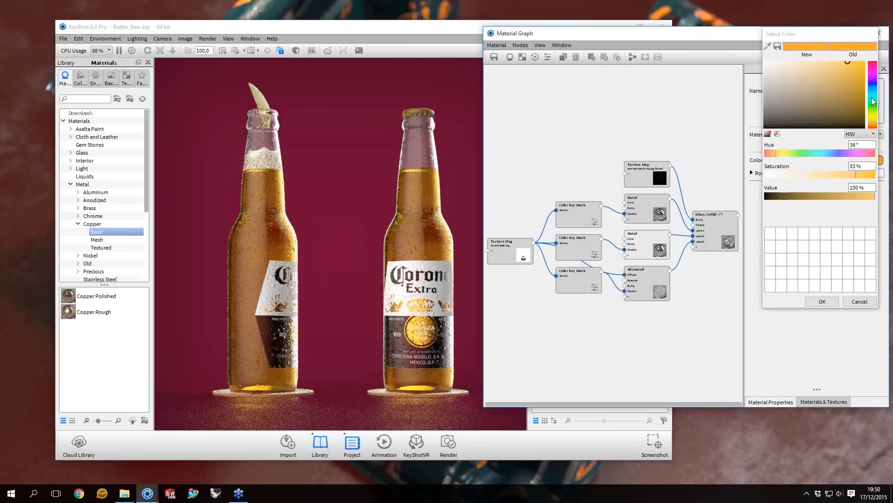
click(822, 302)
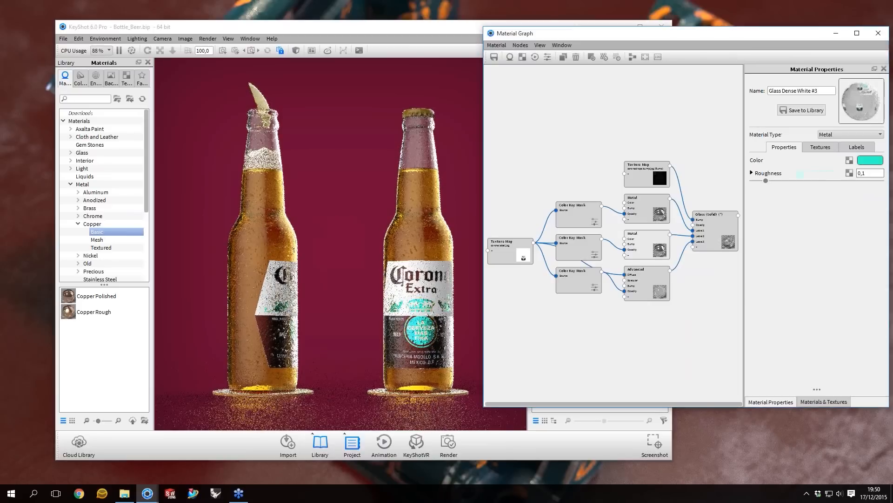
- Examine the Advanced label node's properties along with the Color Key Mask and Texture Map that feed it
click(652, 284)
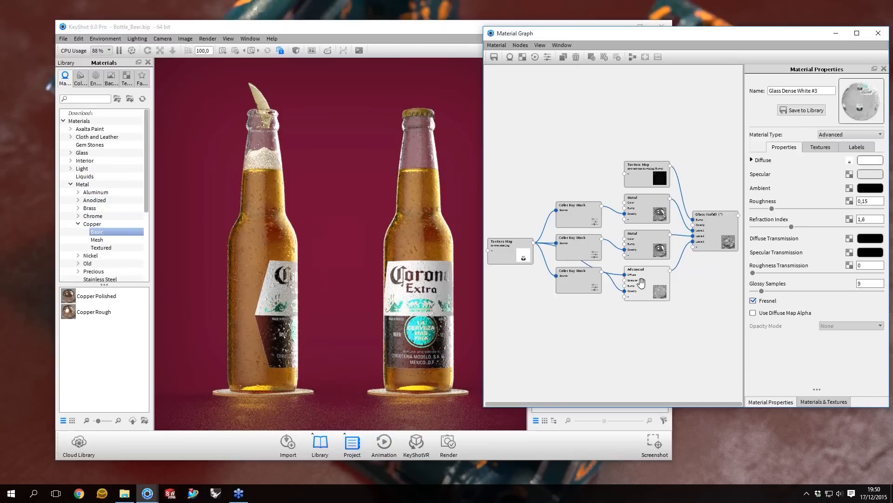
drag(579, 279, 573, 295)
drag(510, 251, 504, 266)
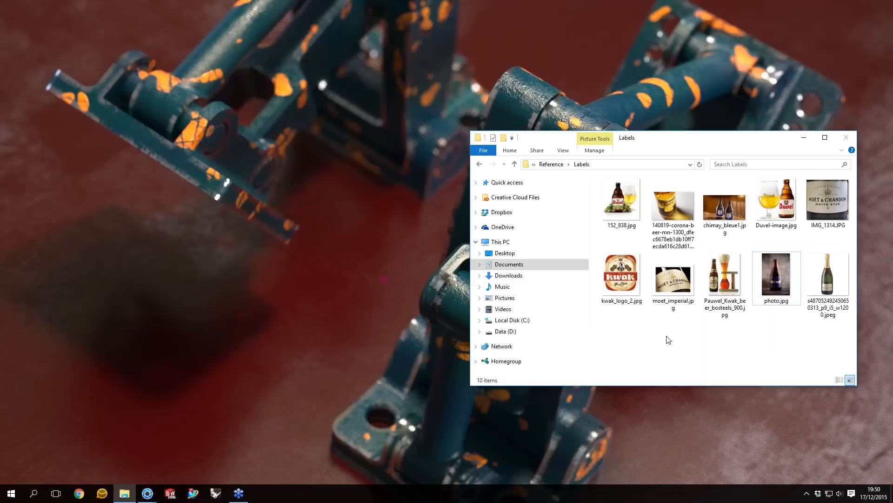
- Switch to File Explorer and navigate from the Labels folder up to the project folder and into its Scenes folder
click(560, 164)
click(608, 165)
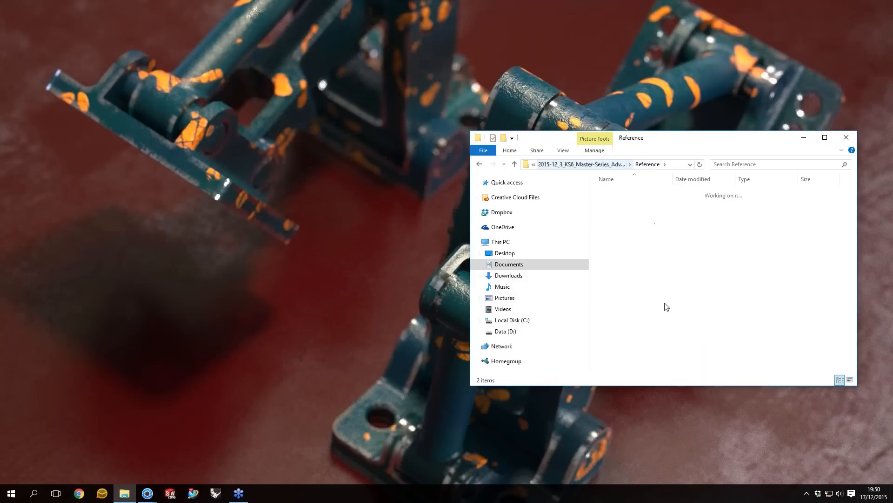
double_click(620, 224)
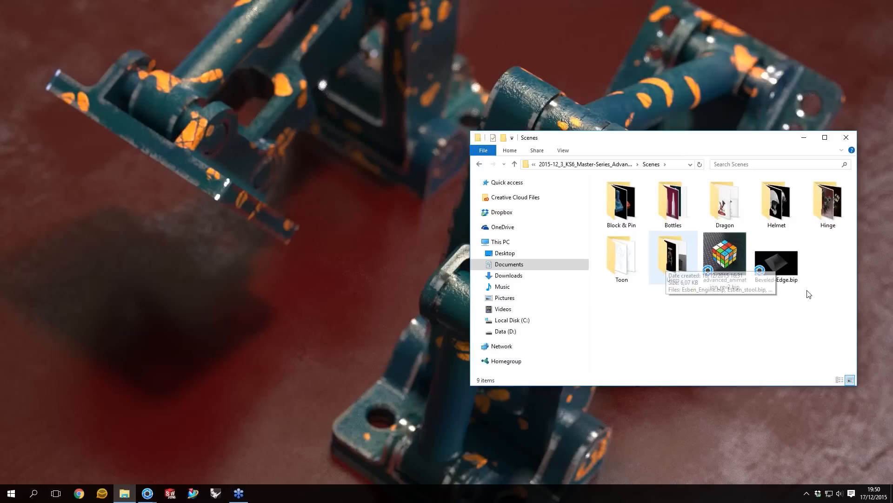
click(679, 252)
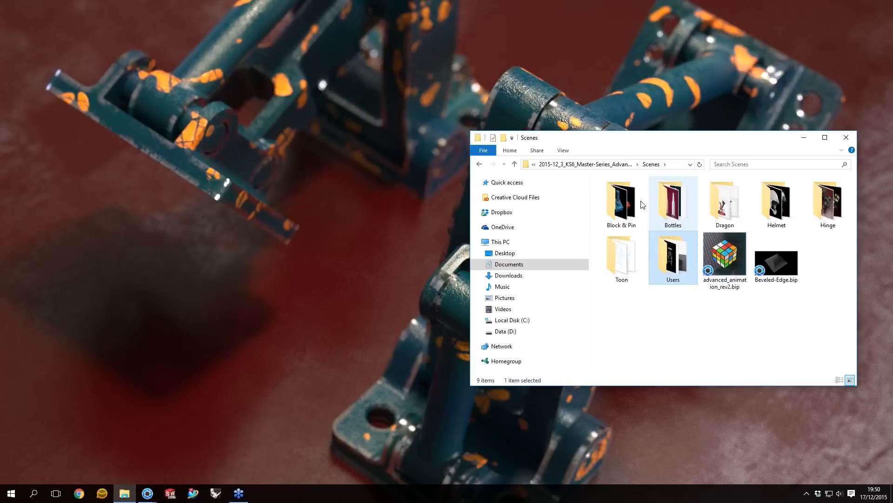
click(622, 202)
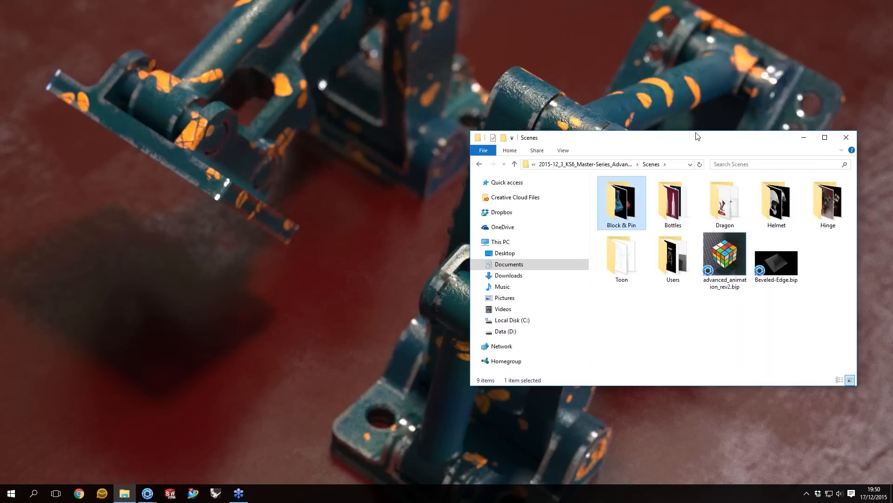
drag(697, 136, 644, 129)
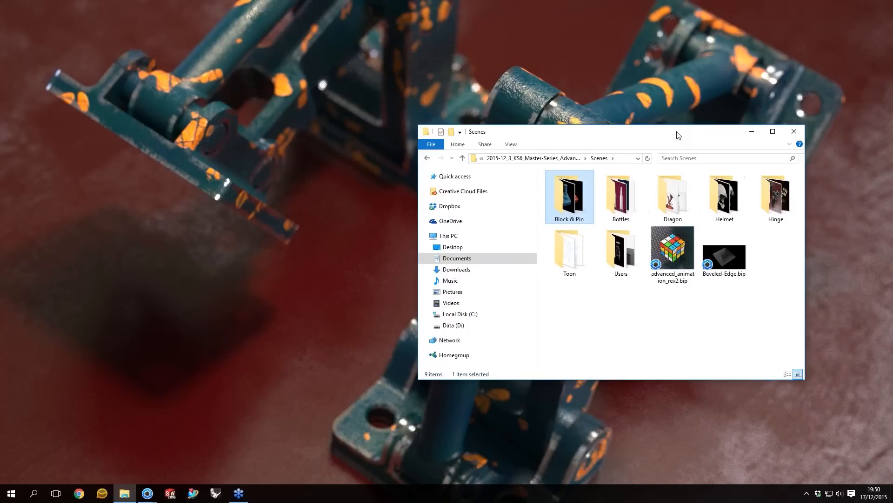
- Open the Dragon_Splattered.bip scene from the Dragon folder
double_click(672, 200)
click(575, 217)
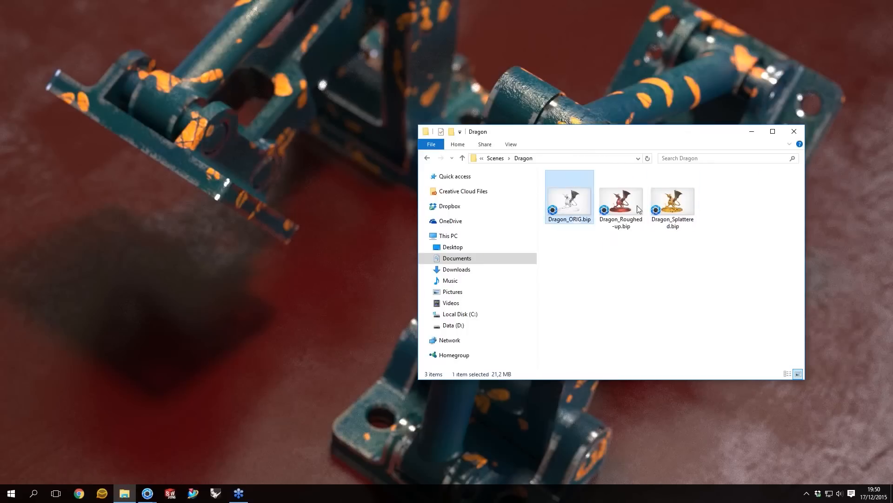
click(675, 205)
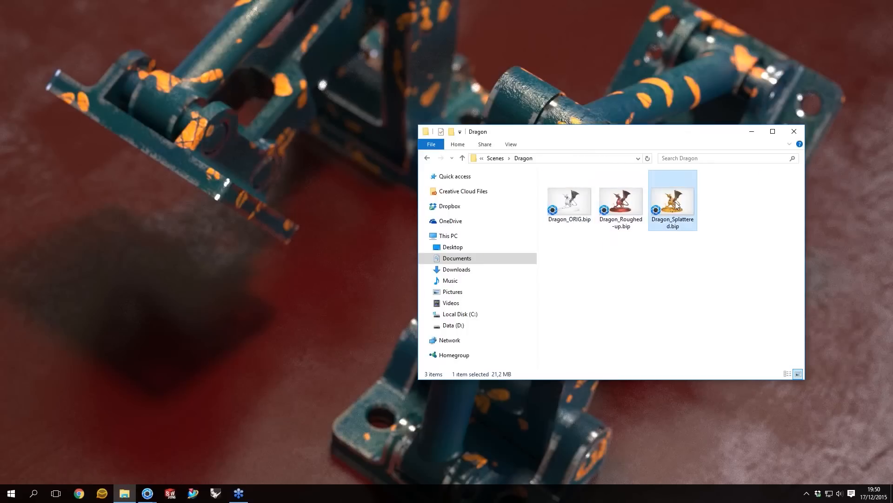
click(670, 277)
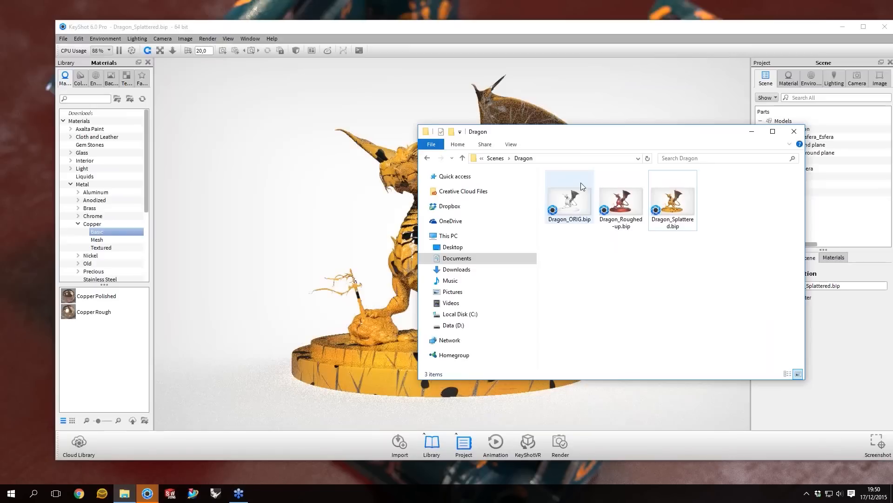
- Move the folder window off the render view and open the Material Graph of the dragon's Paint Gloss Yellow #2 material
drag(606, 140, 725, 359)
drag(510, 28, 470, 41)
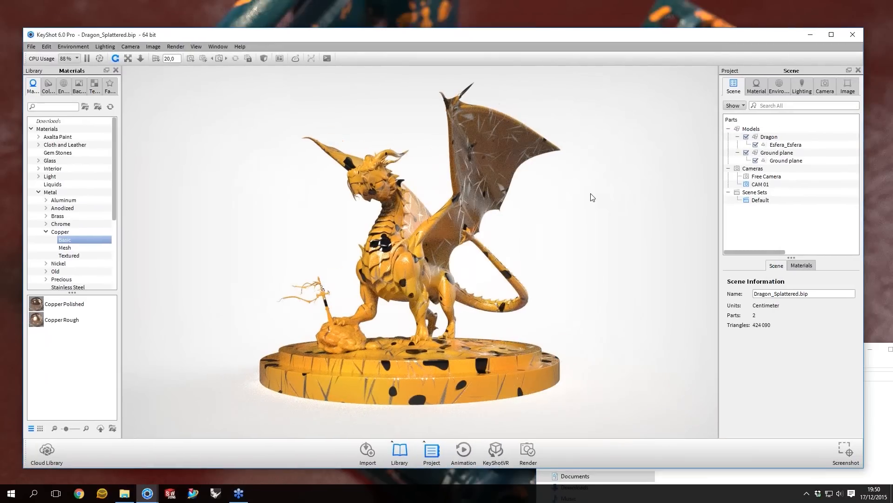
click(757, 86)
click(776, 120)
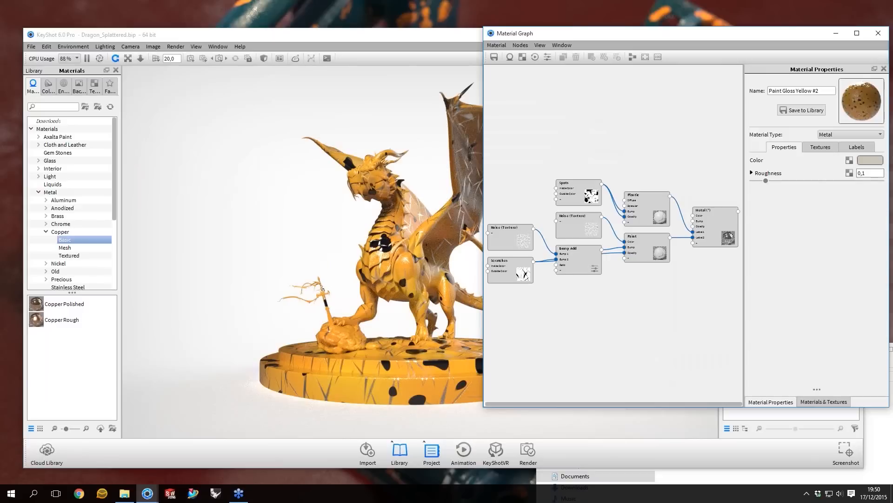
- Spread out the dragon's material graph by moving the root Metal node outward and the Plastic label node upward
drag(712, 222, 721, 220)
drag(645, 206, 644, 194)
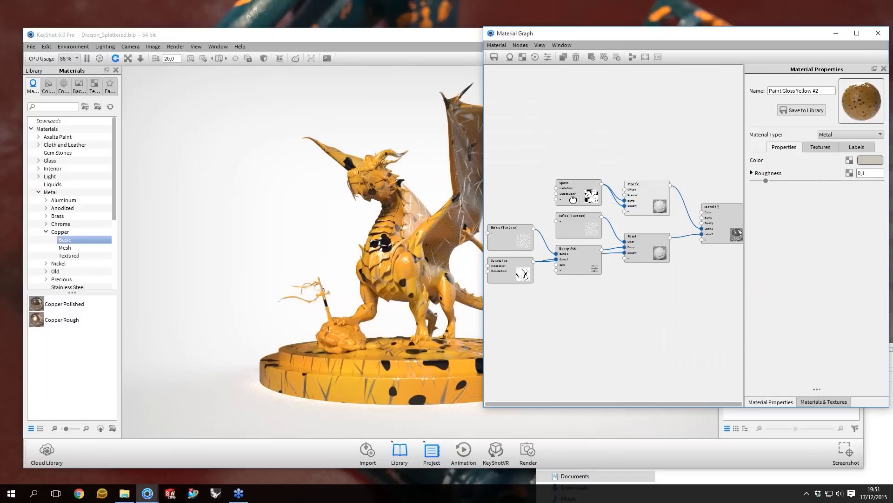
drag(573, 200, 574, 197)
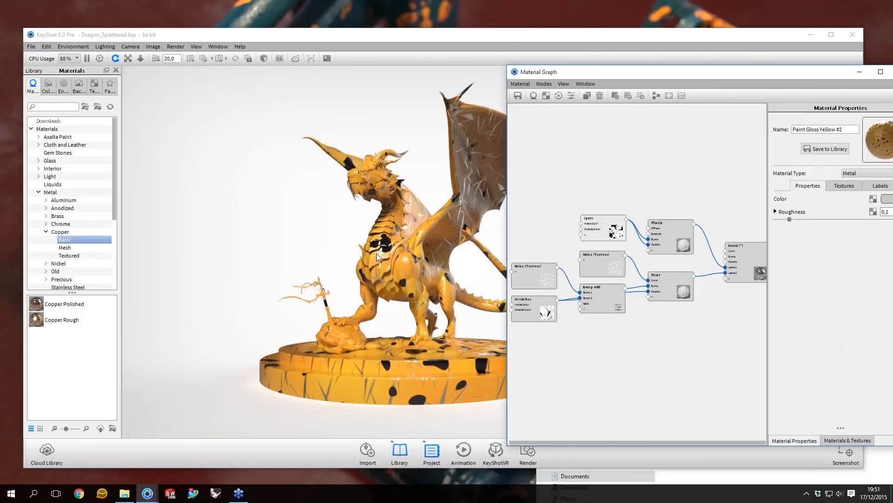
- View the dragon from a slightly higher angle and narrow the Material Graph window to uncover the whole model
drag(376, 253, 338, 342)
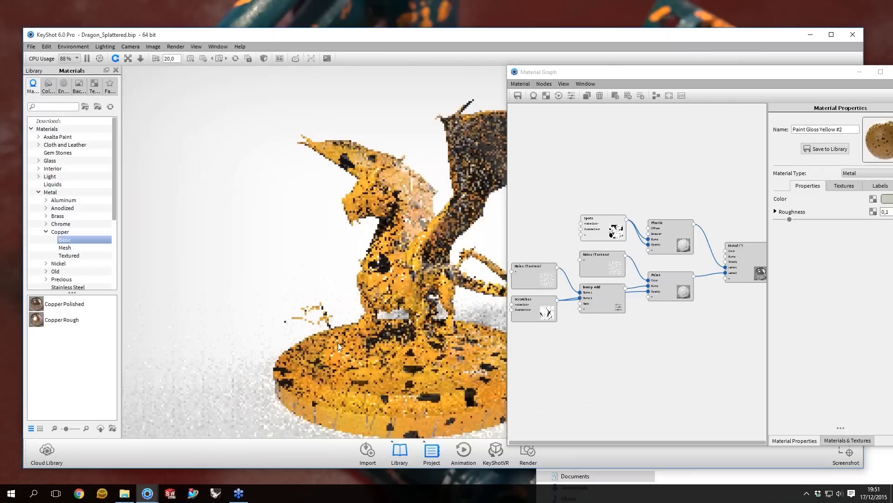
drag(337, 343, 367, 249)
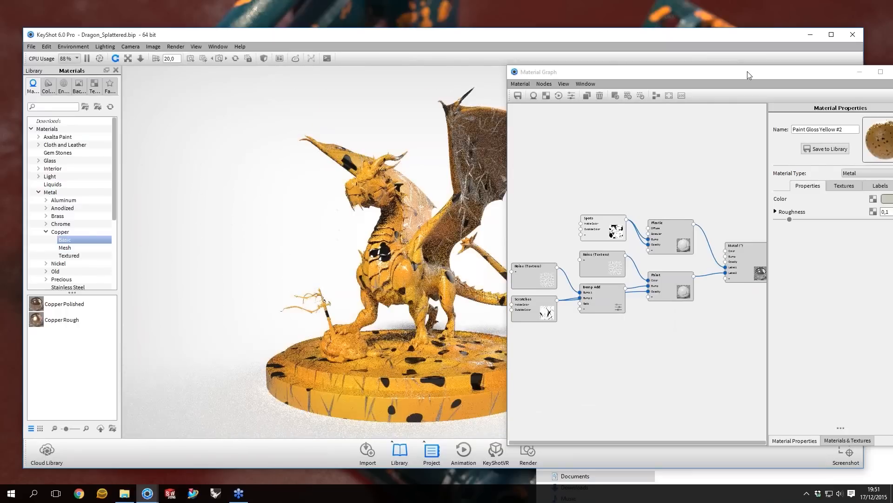
drag(749, 76, 681, 76)
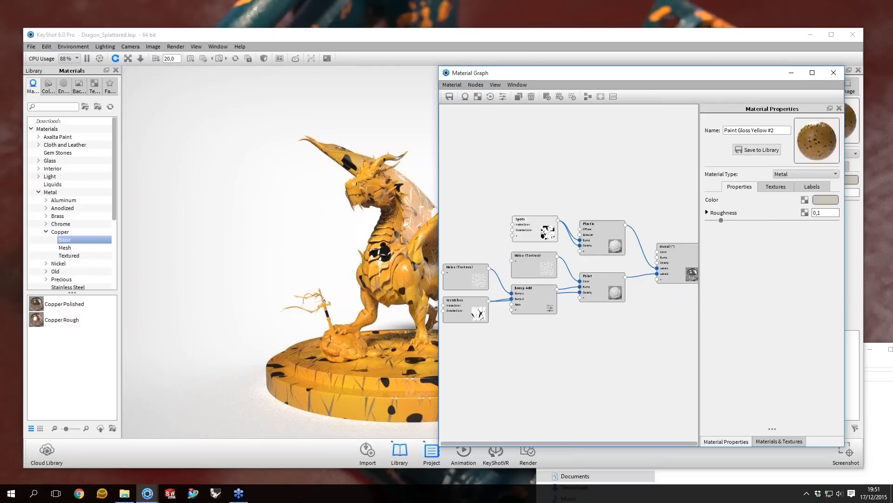
drag(439, 85, 563, 86)
drag(680, 73, 693, 69)
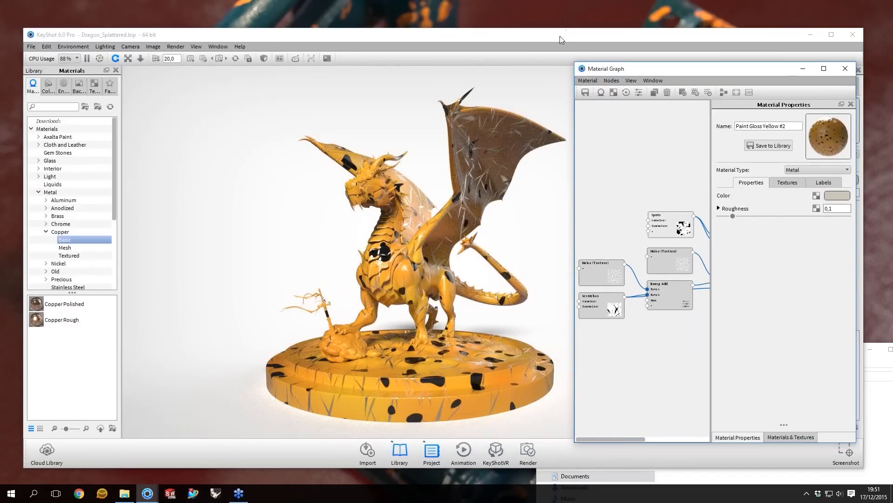
- Move the Material Graph window aside, show the Image settings, and narrow the KeyShot window to 625 × 800 resolution with the dragon fitted in view
drag(560, 36, 544, 32)
drag(765, 75, 785, 171)
click(831, 83)
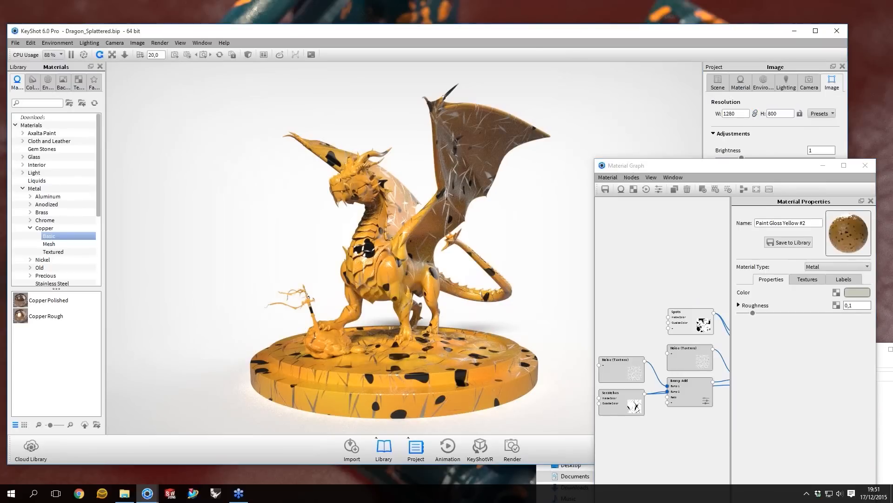
drag(462, 114, 543, 114)
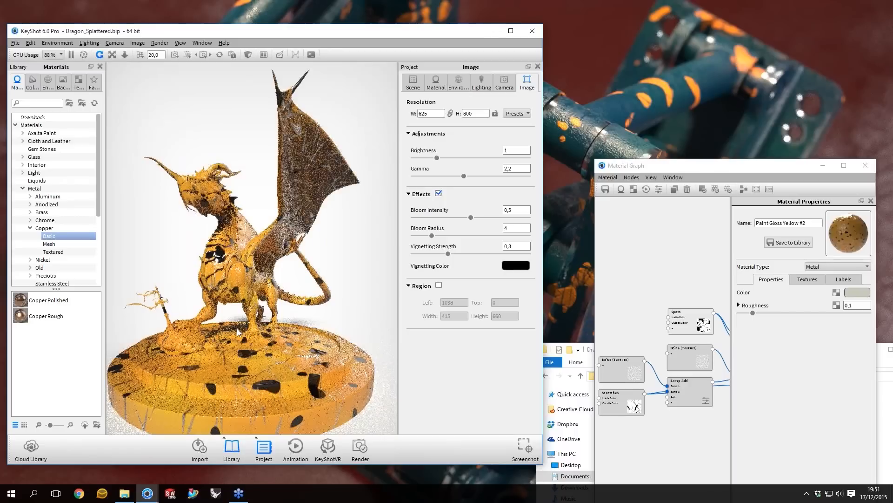
scroll(332, 266, up, 3)
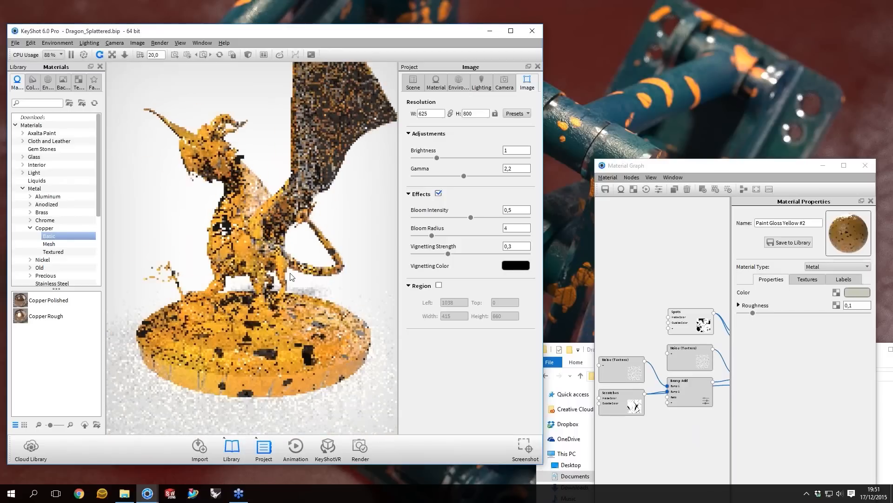
scroll(297, 282, down, 2)
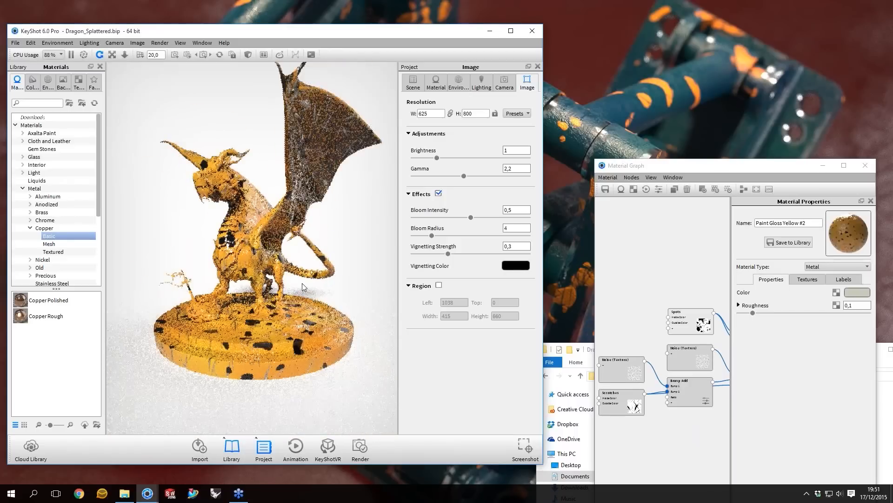
- Move the Material Graph window up beside the render view and widen it to uncover the Plastic, Paint and Metal nodes
drag(302, 283, 299, 294)
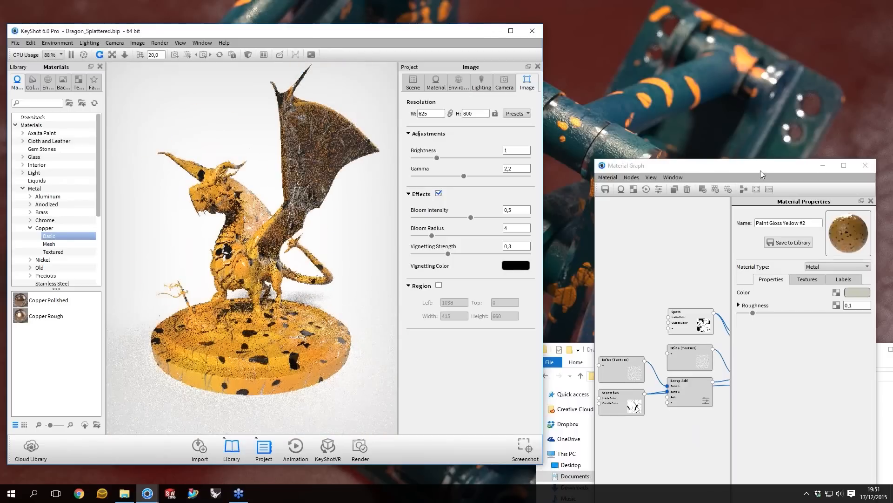
click(761, 170)
drag(760, 166, 737, 93)
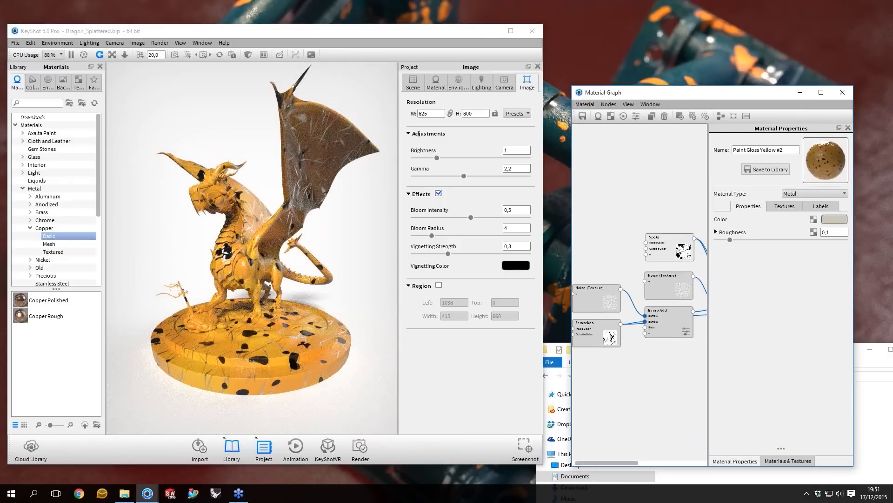
drag(853, 276, 892, 275)
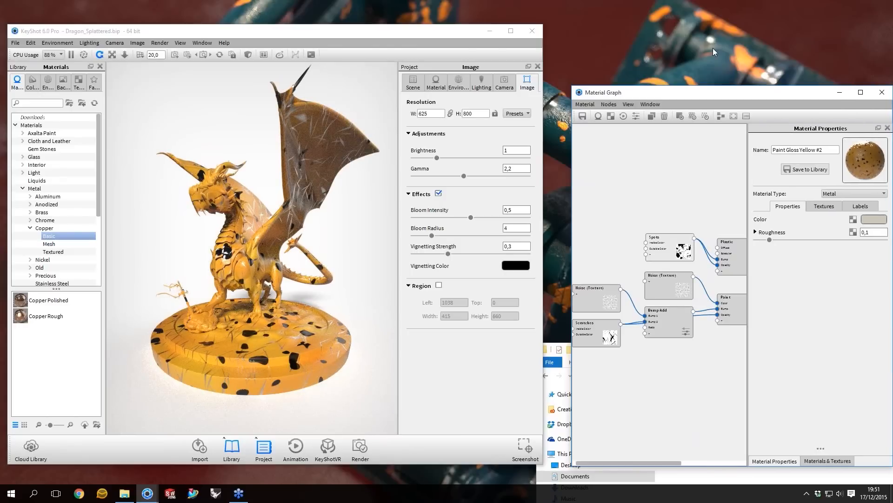
drag(720, 93, 713, 48)
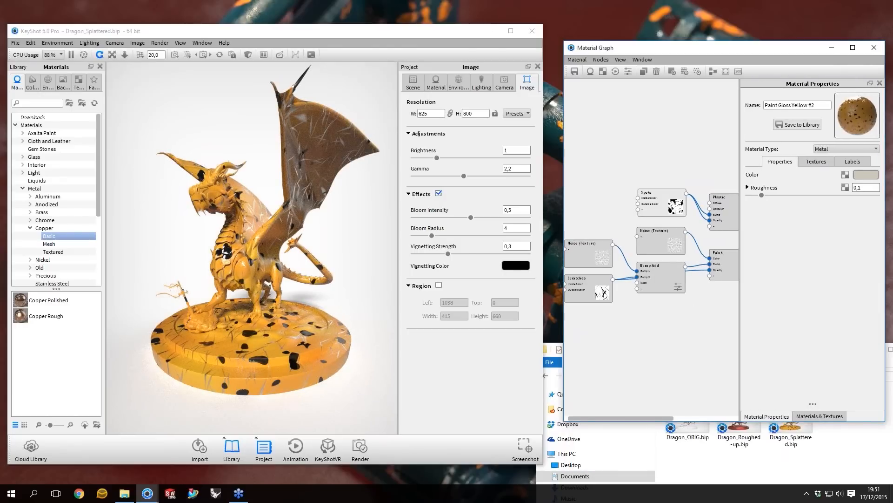
drag(564, 168, 544, 168)
scroll(668, 222, down, 2)
drag(698, 191, 667, 191)
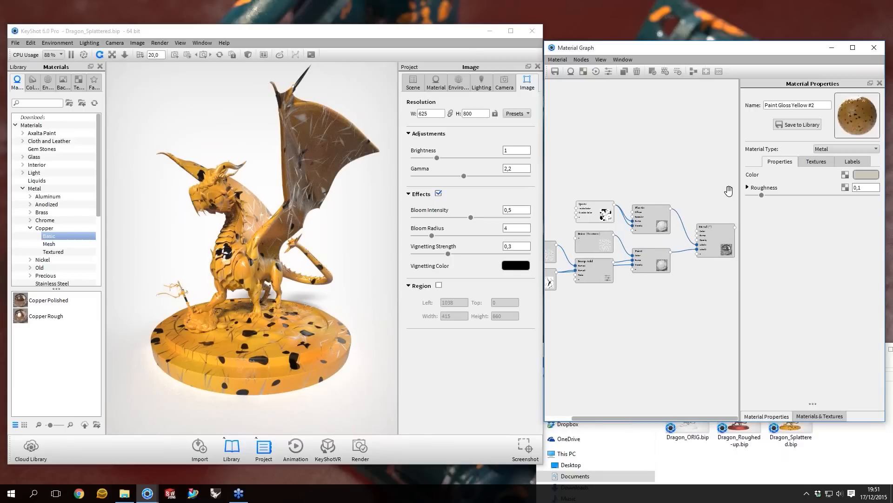
scroll(729, 190, up, 2)
drag(738, 168, 756, 168)
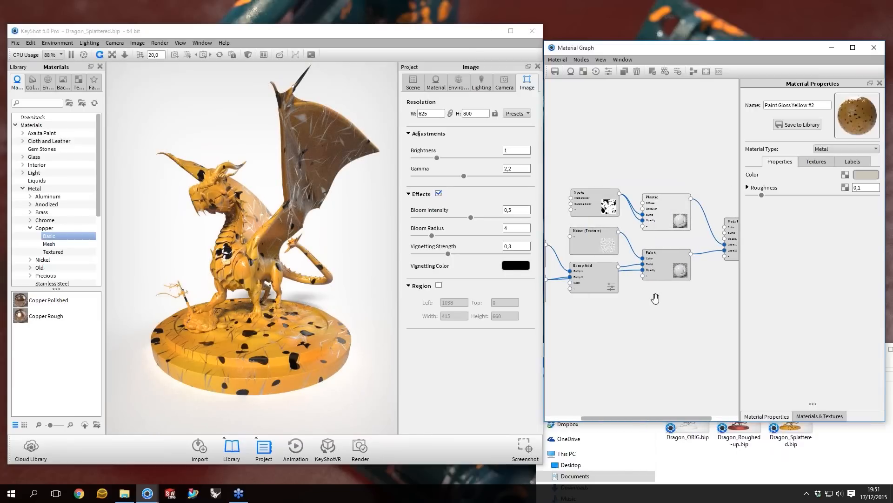
- Preview the Paint node and its Noise (Texture) node in isolation on the dragon, turning each preview off again
drag(667, 259, 674, 261)
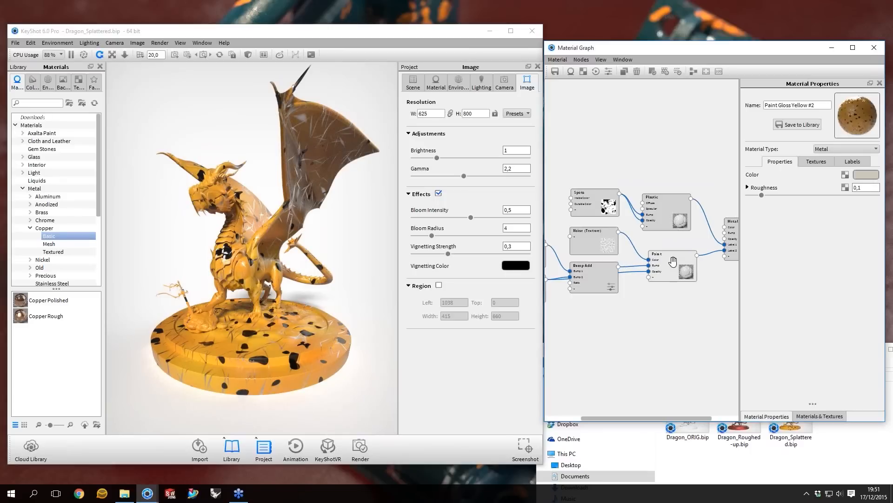
key(c)
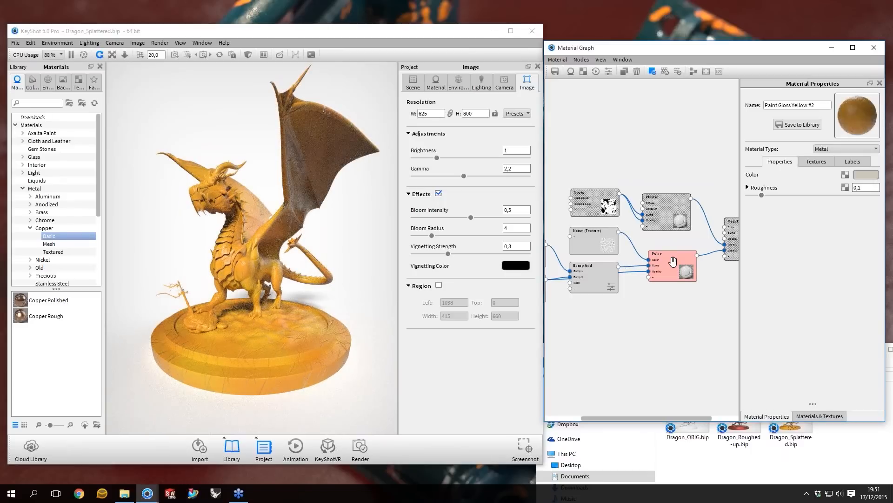
key(c)
click(599, 237)
key(c)
key(c)
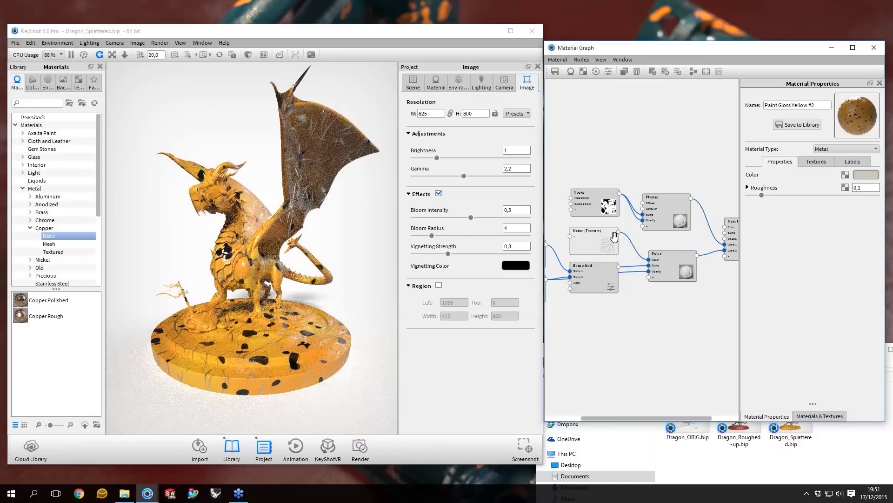
- Delete the link from the Noise (Texture) node to the Paint node's Color and move the noise node below the graph
click(631, 241)
key(Delete)
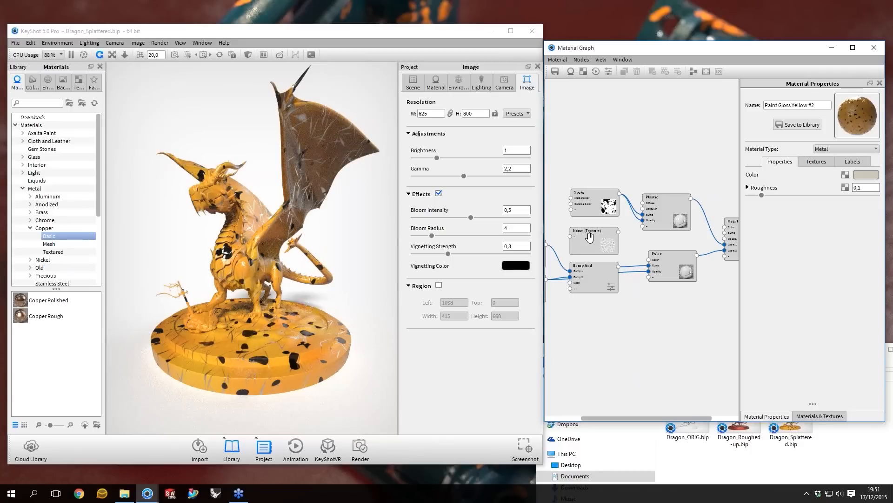
mouse_move(587, 231)
mouse_down()
mouse_move(616, 319)
mouse_move(601, 353)
mouse_up()
- Show the Paint node's properties with its yellow color and nudge the node slightly up toward the Plastic node
click(673, 261)
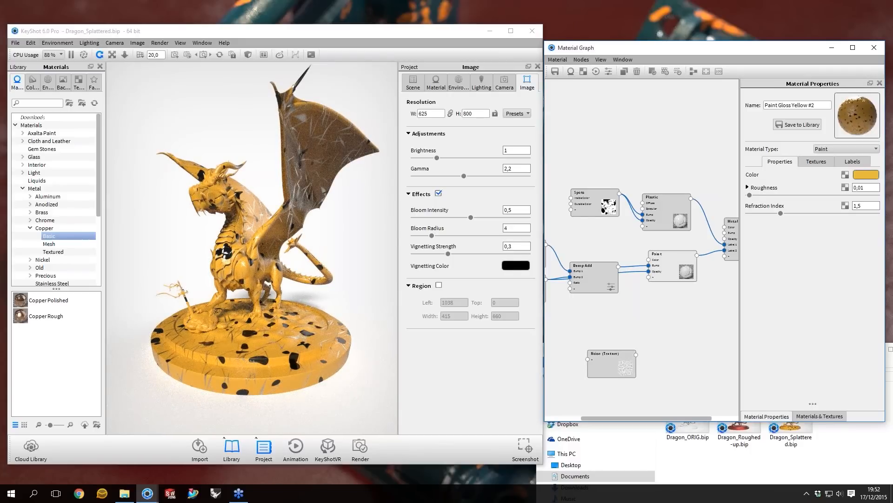
mouse_move(672, 260)
mouse_down()
mouse_move(645, 260)
mouse_move(668, 260)
mouse_up()
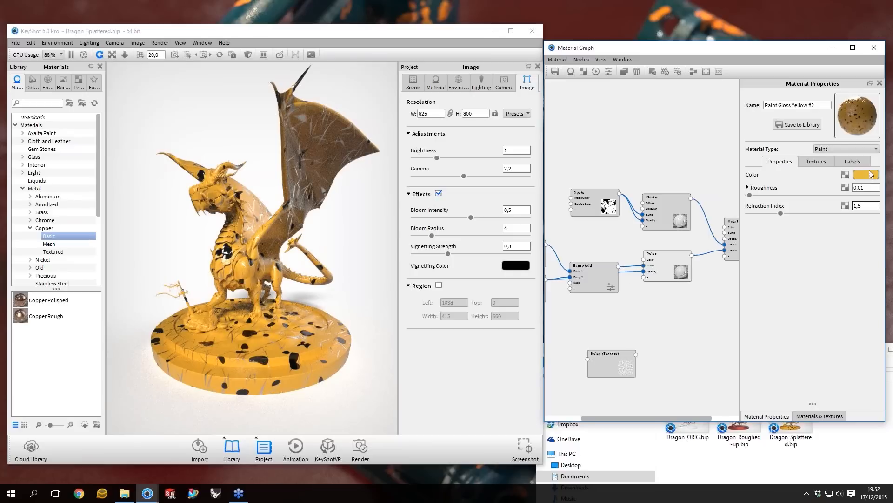
click(870, 174)
drag(668, 260, 664, 254)
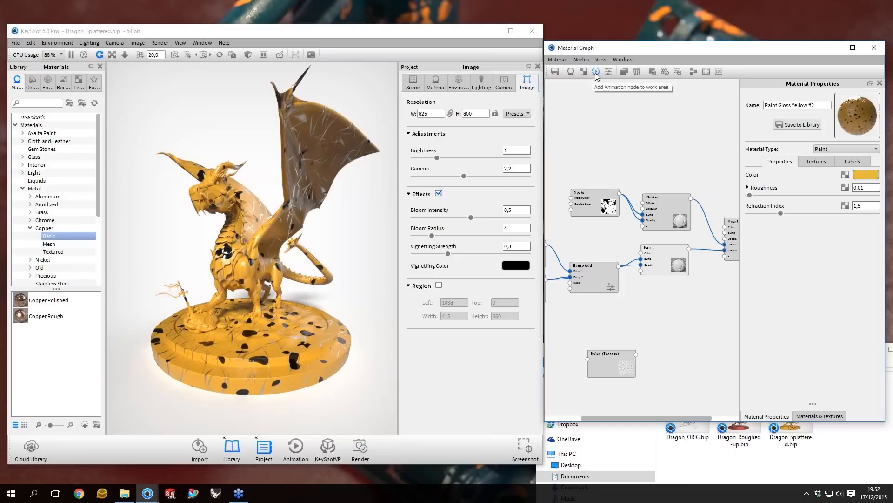
- Add a Color Fade animation node above Bump Add, shift its gradient midpoint slightly toward red, and connect it to the Paint node's Color input
click(596, 73)
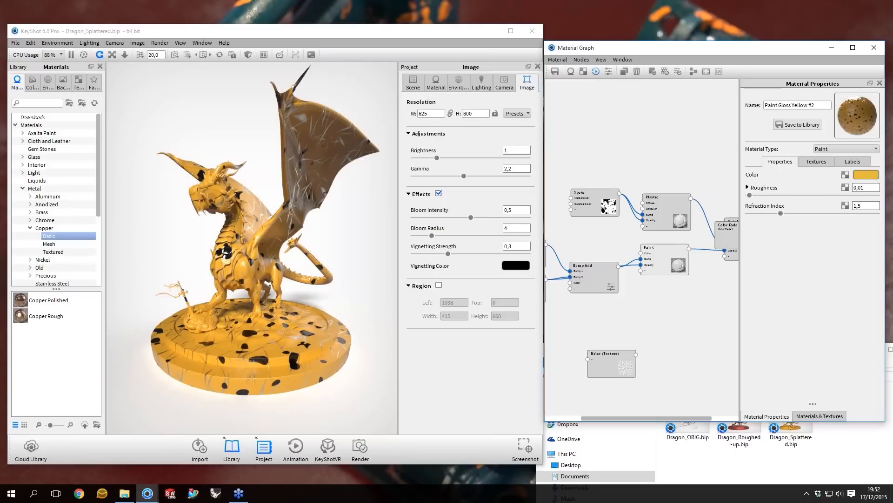
drag(727, 226, 588, 238)
double_click(588, 237)
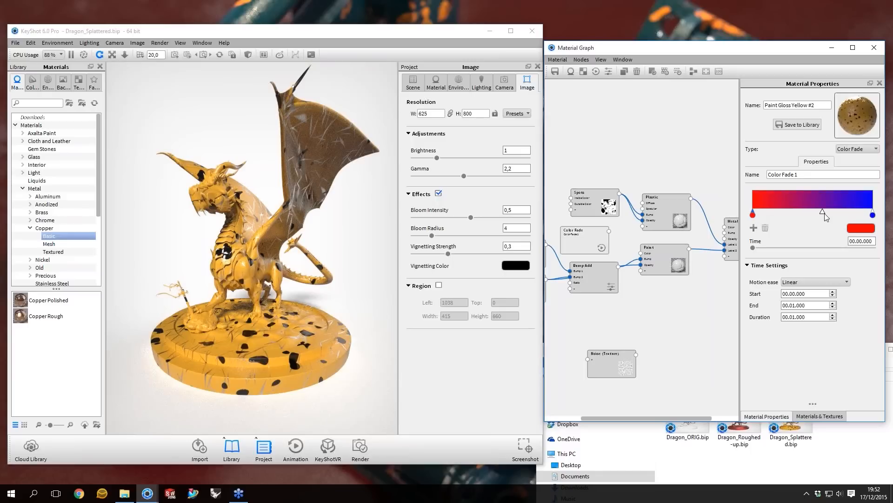
drag(822, 212, 818, 212)
drag(584, 240, 641, 253)
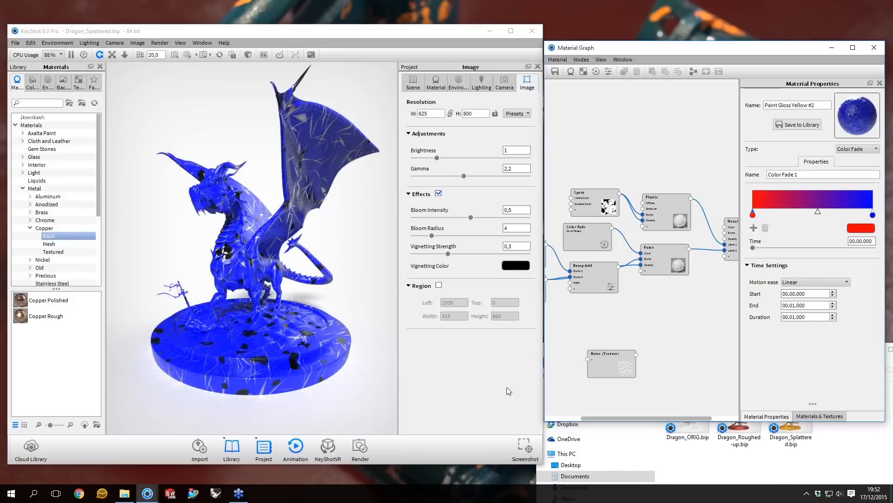
- Delete the link between the Color Fade and Paint nodes and show the Paint node's properties again
click(623, 238)
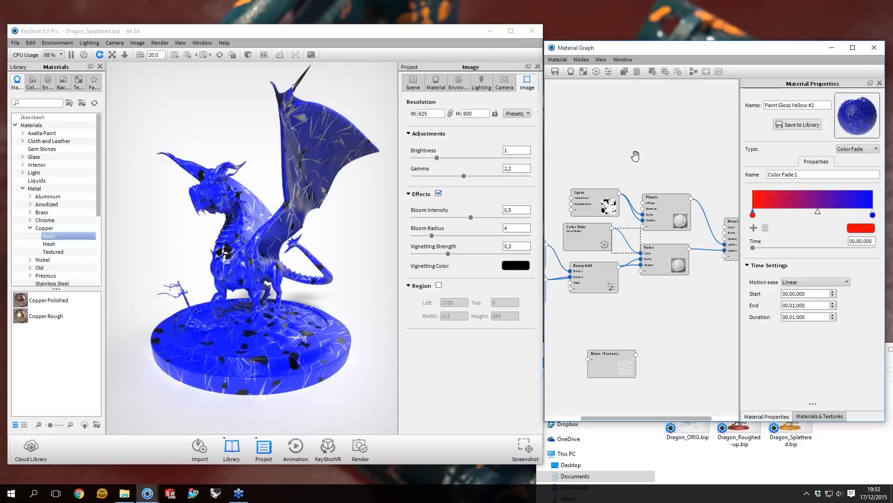
key(Delete)
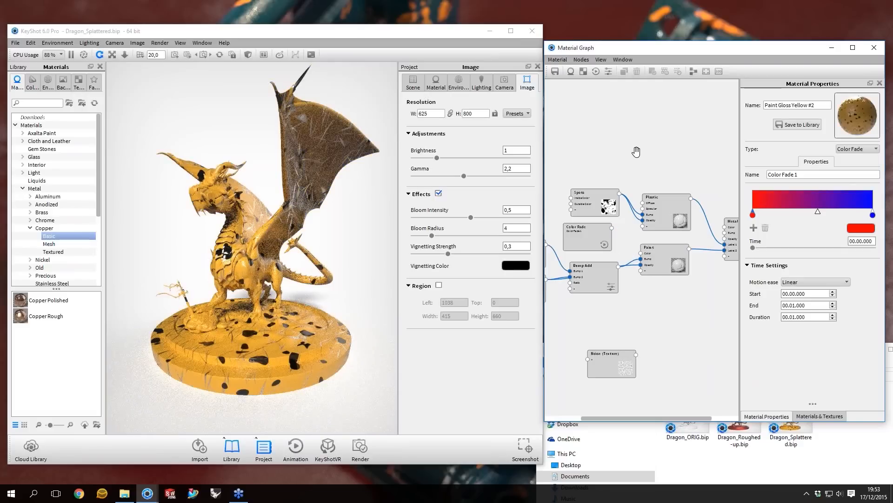
double_click(665, 259)
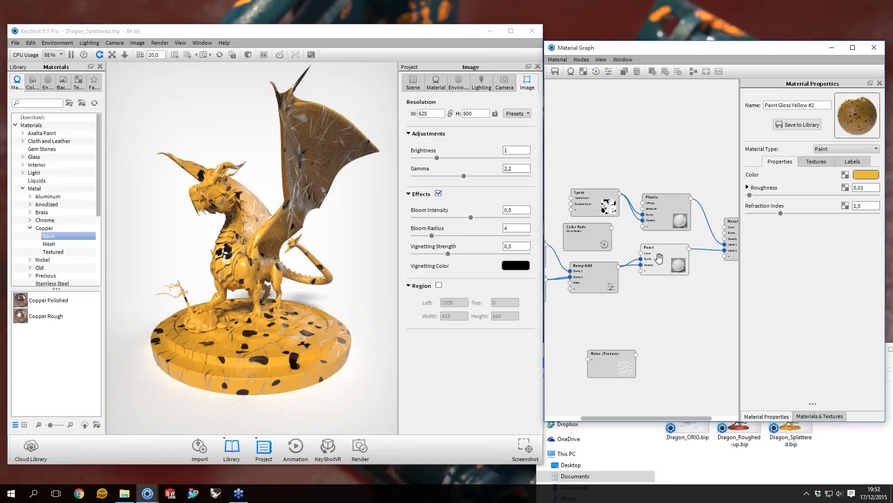
- Shift the Bump Add node clear of the Paint node and apply a Color Fade animation to the paint's color
drag(659, 258, 661, 260)
drag(595, 277, 595, 309)
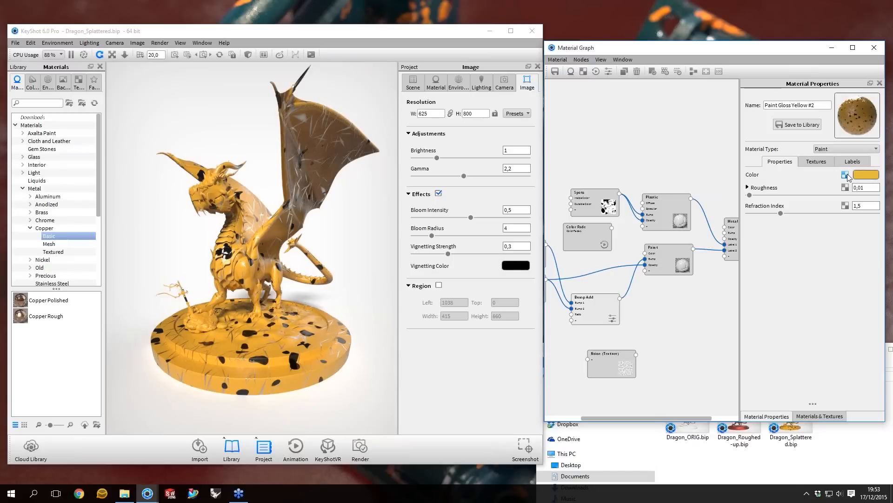
click(846, 175)
mouse_move(868, 196)
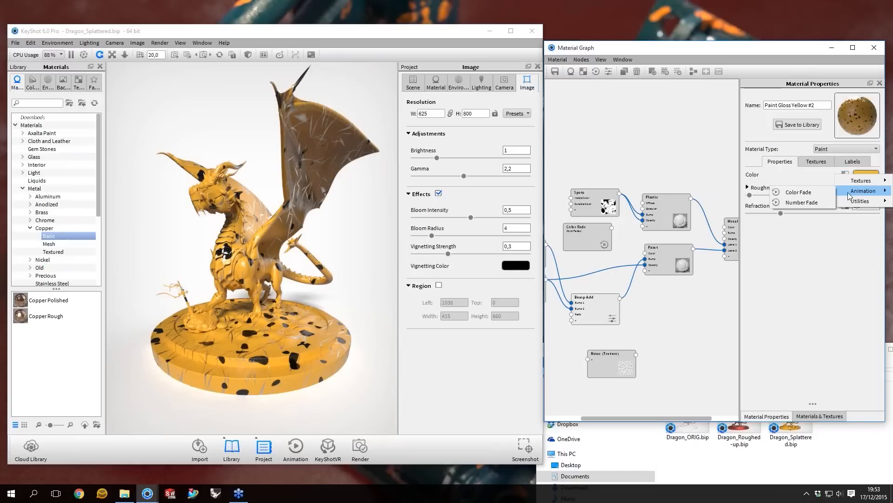
click(792, 192)
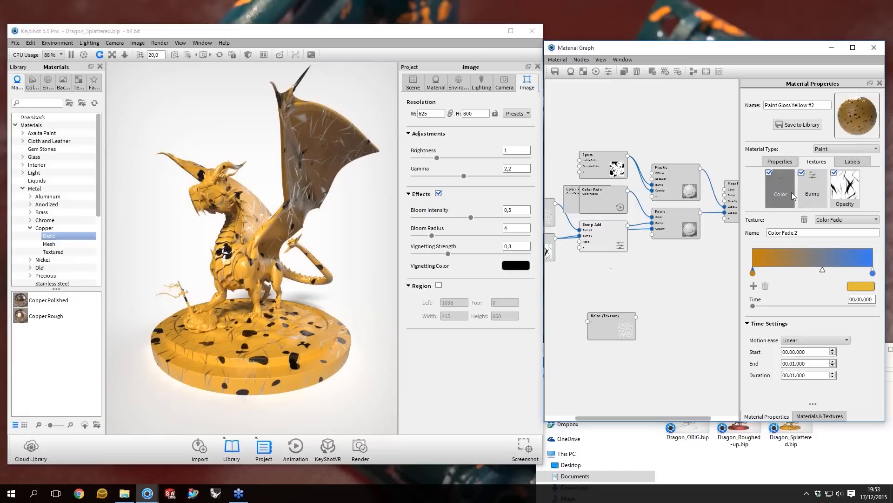
- Spread out the overlapping graph nodes and delete the unconnected Color Fade node
drag(599, 198, 577, 120)
drag(626, 225, 608, 209)
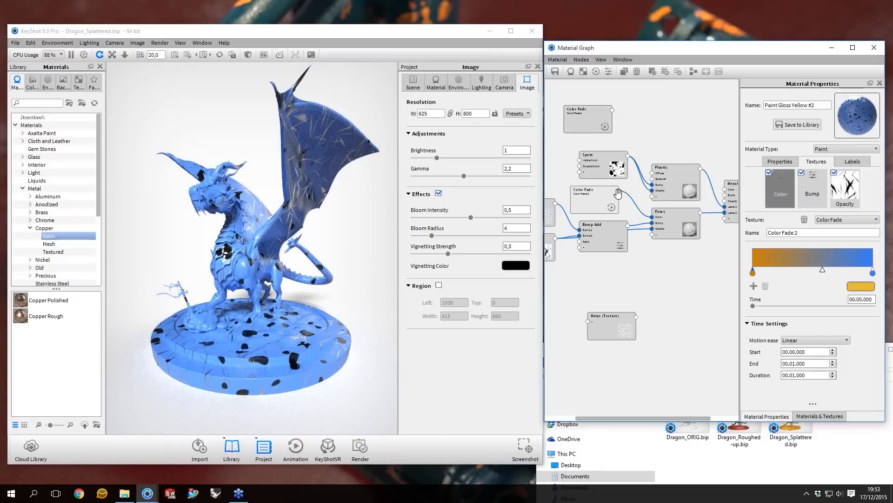
drag(666, 217, 675, 229)
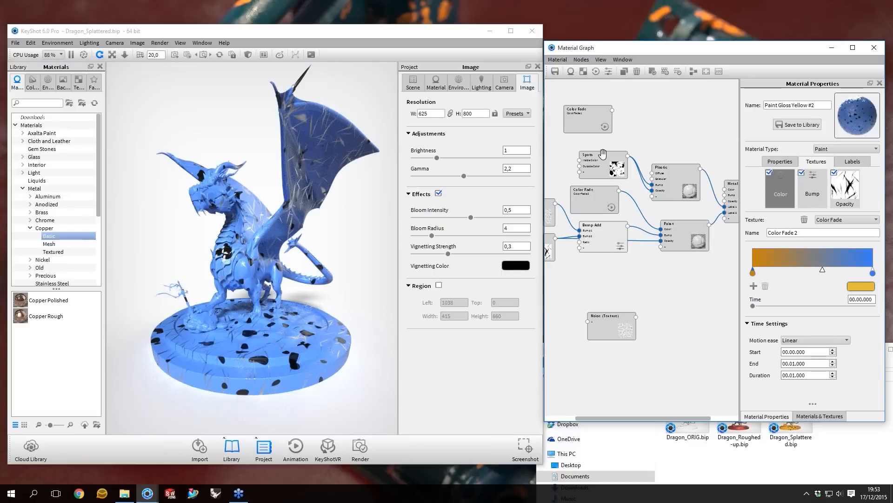
click(596, 120)
key(Delete)
drag(609, 204, 619, 210)
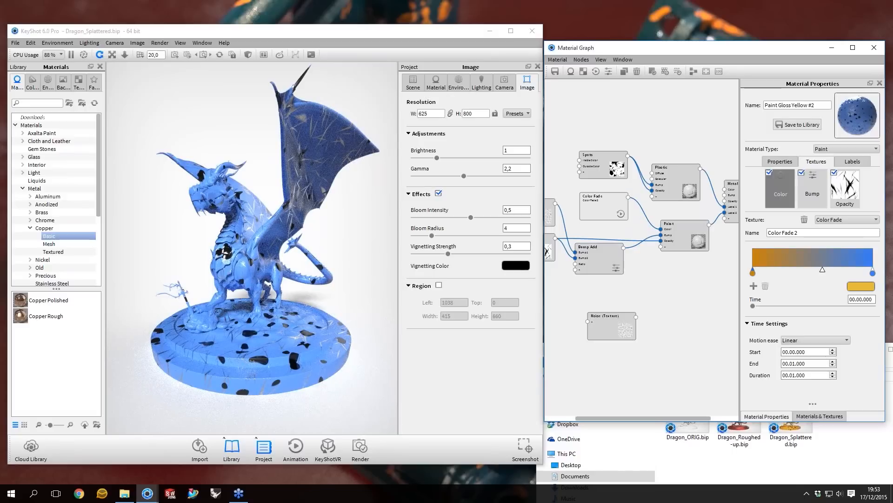
- Show the animation timeline and expand the Paint Gloss Yellow #2 group to inspect its color fade track
click(293, 448)
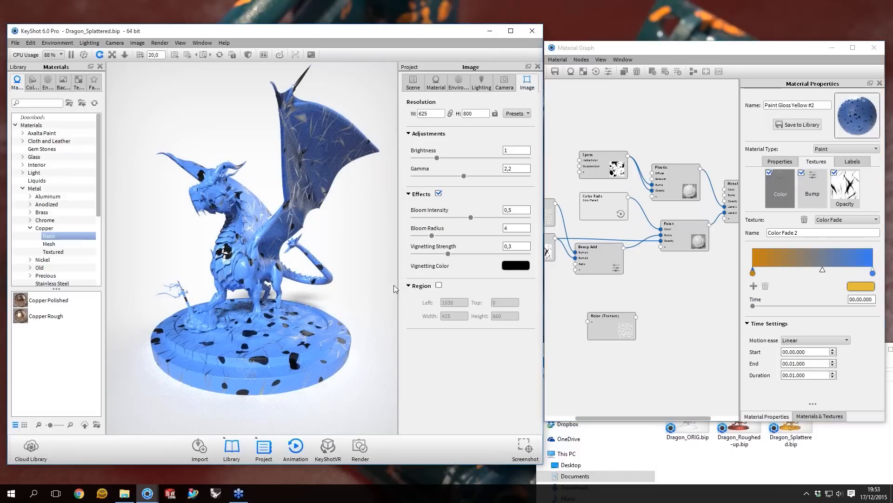
drag(412, 280, 412, 348)
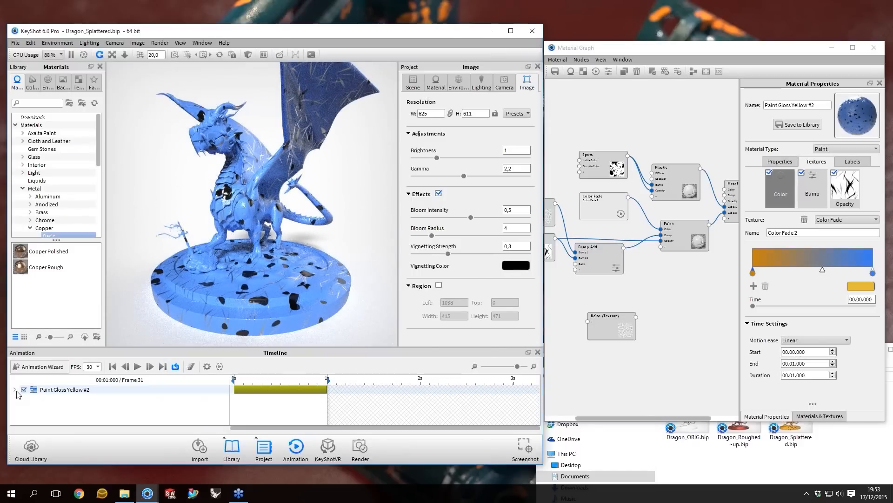
double_click(33, 389)
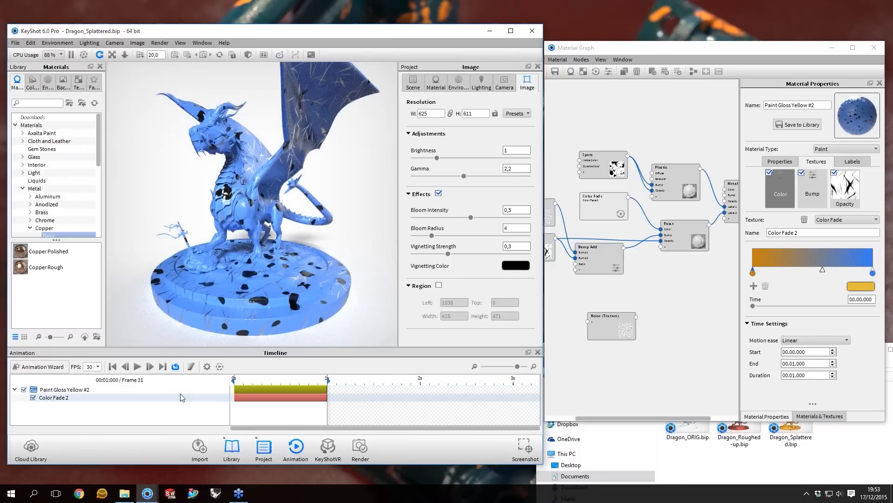
click(107, 398)
click(105, 397)
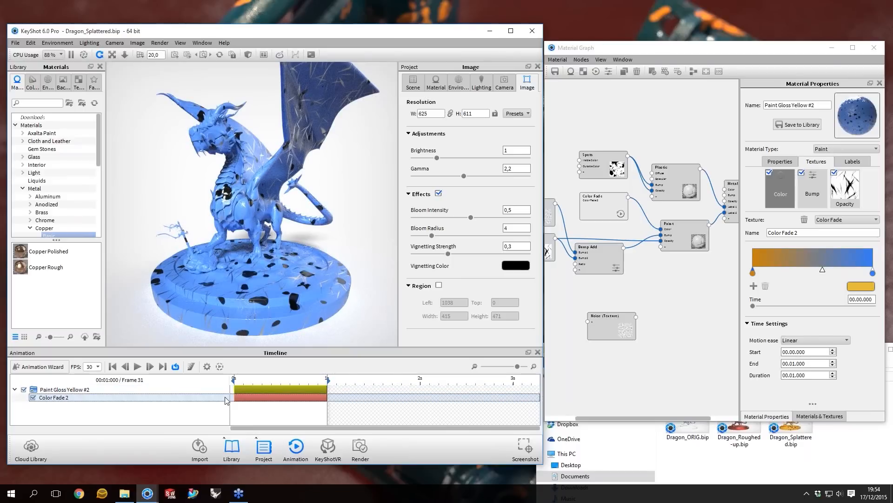
drag(603, 206, 602, 205)
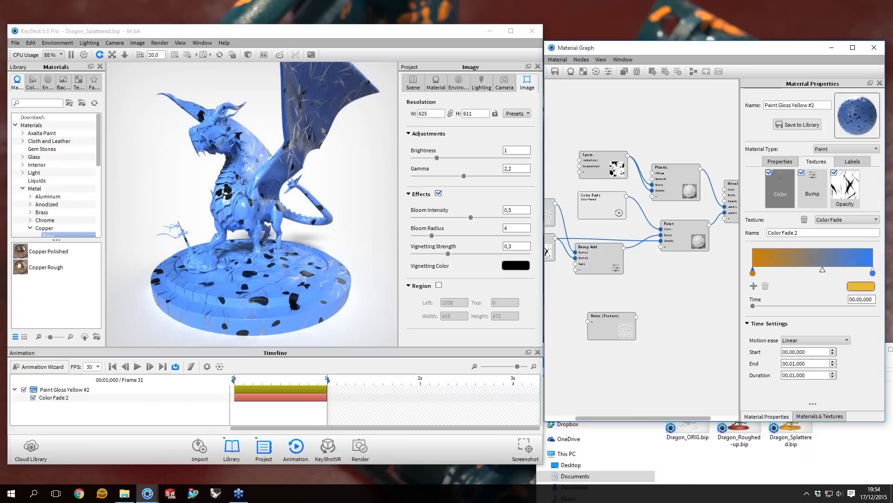
click(84, 390)
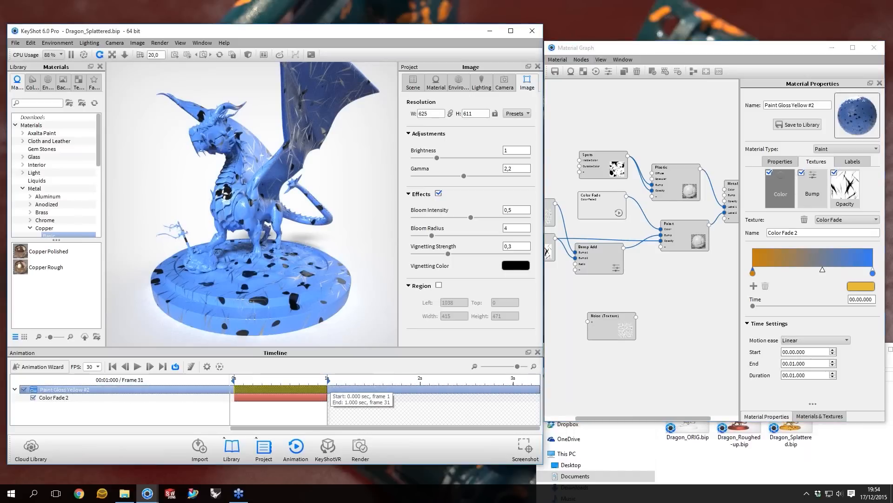
- Rename the material to Dragon, and close and reopen the animation timeline to refresh it
click(819, 105)
triple_click(818, 105)
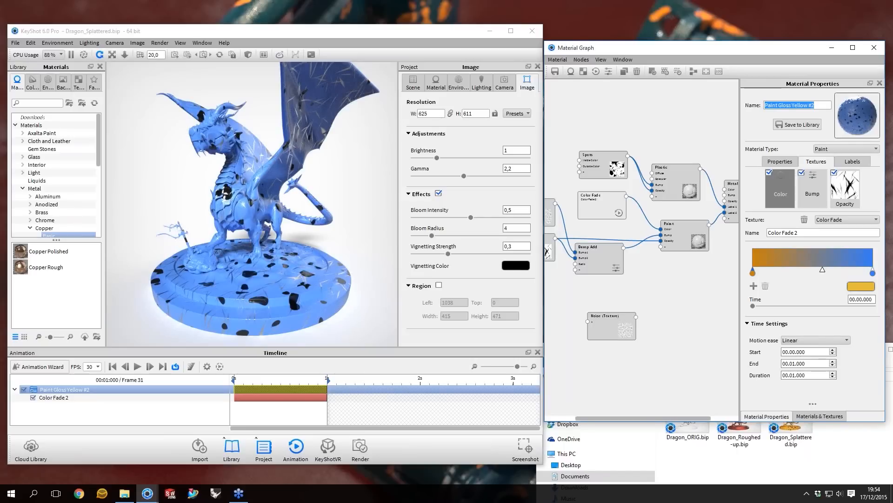
text(Dragon)
click(75, 389)
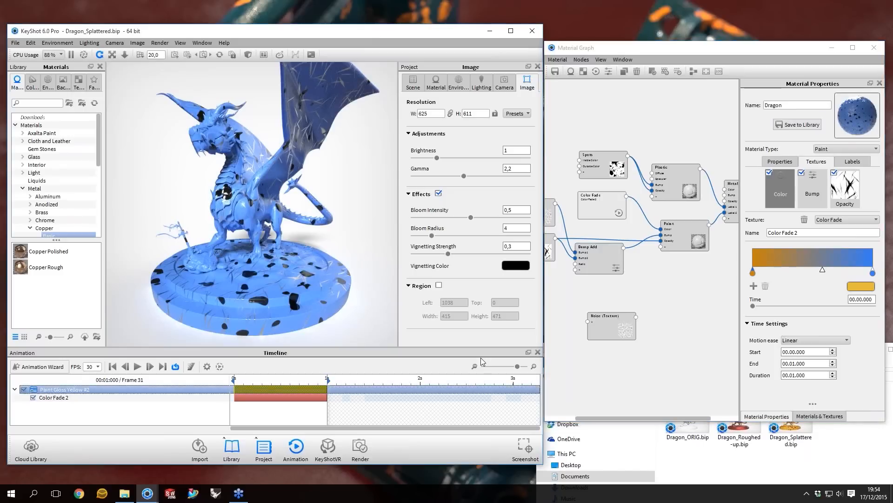
click(538, 352)
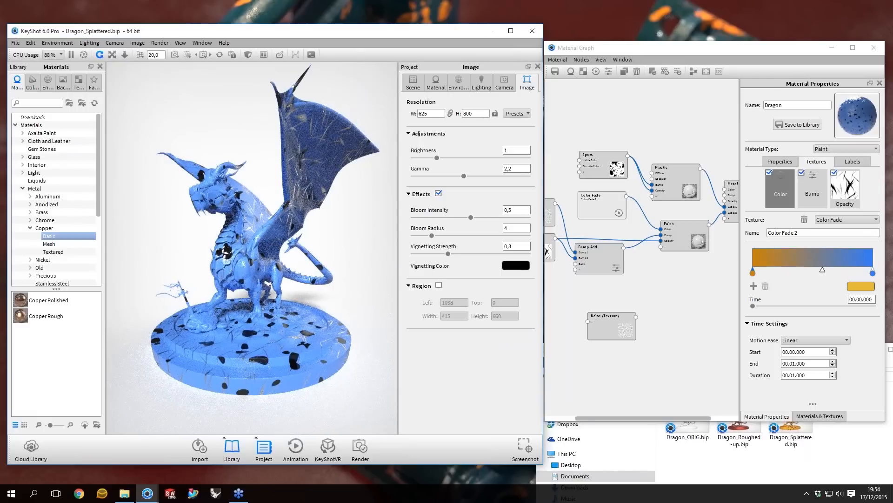
key(alt+Tab)
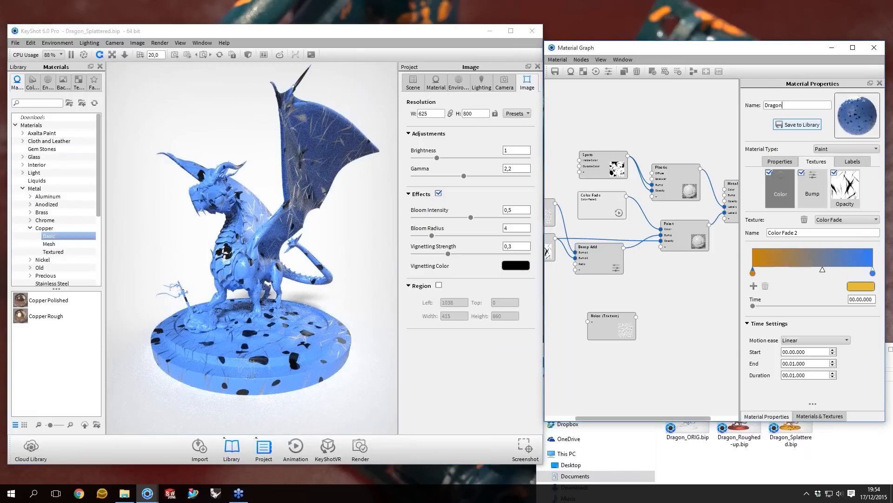
click(295, 447)
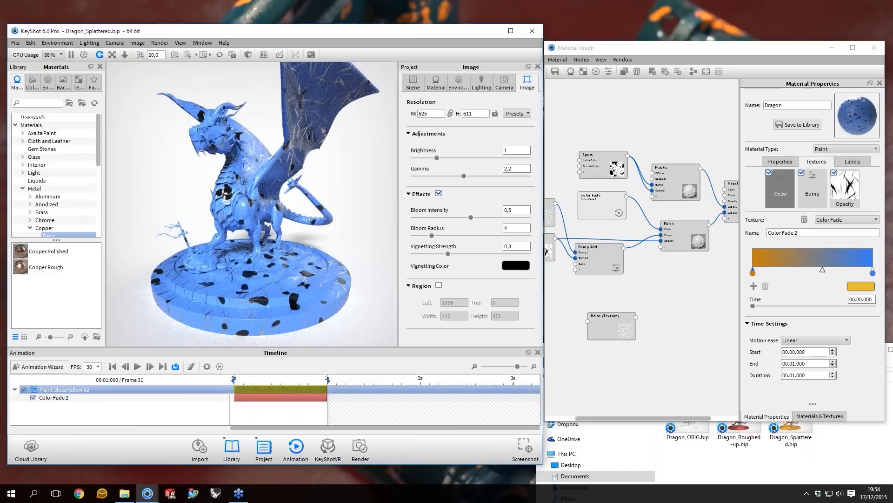
- Disconnect and delete the Color Fade node, and apply a new Color Fade animation to the paint's color
drag(644, 212, 601, 200)
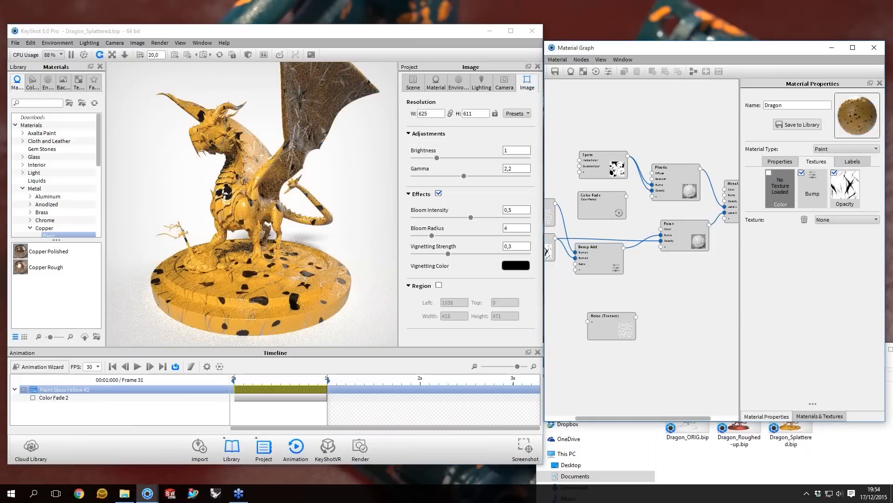
key(Delete)
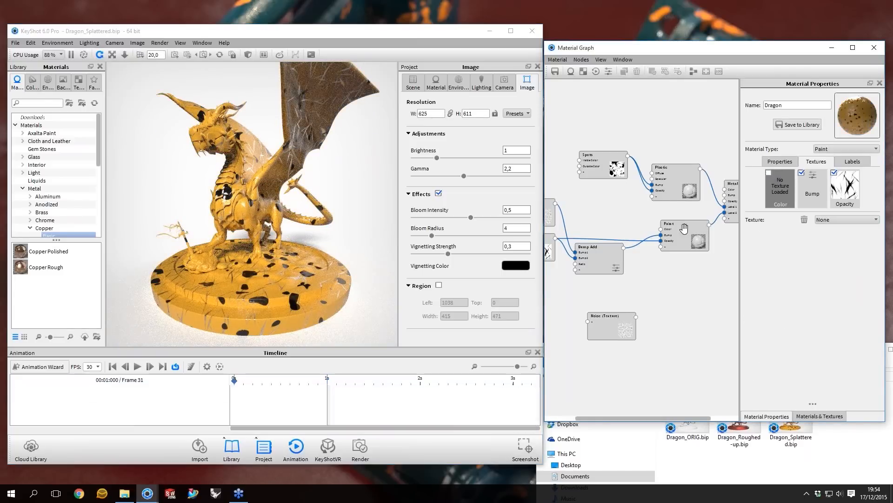
double_click(684, 228)
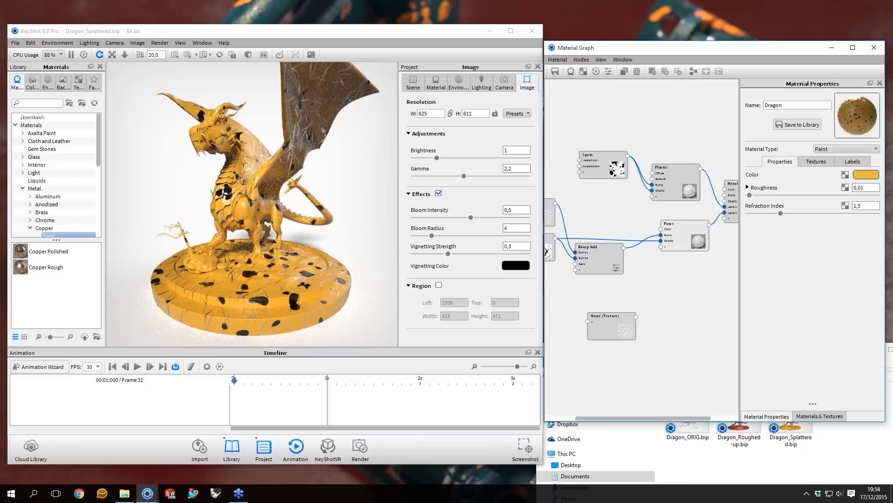
click(845, 174)
mouse_move(862, 190)
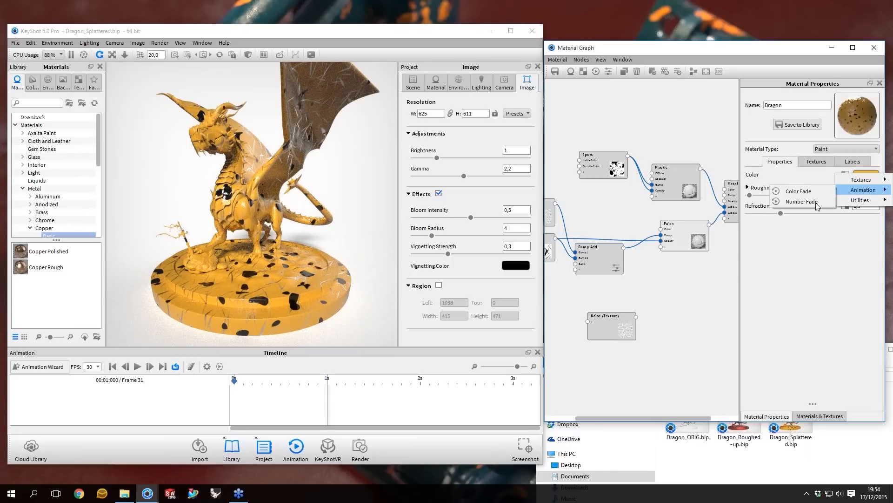
click(798, 191)
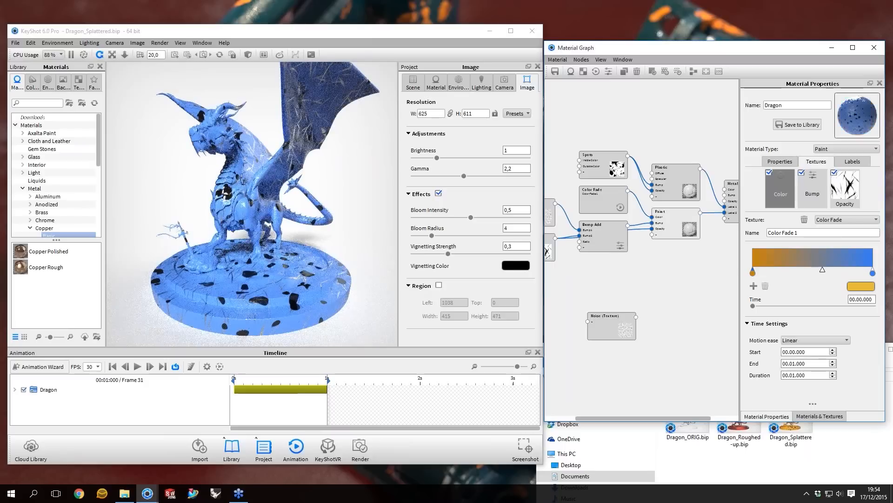
drag(603, 200, 603, 197)
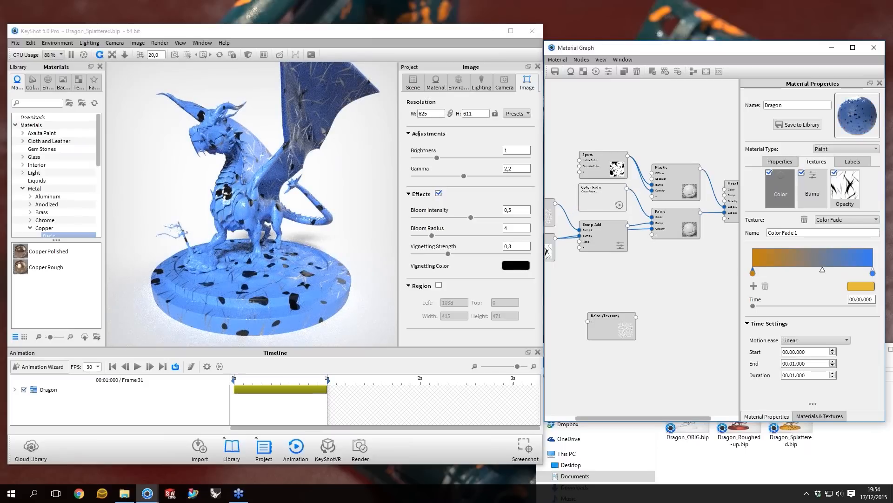
- Compare the material name with its timeline group and expand the Dragon group to inspect its track
double_click(791, 104)
click(791, 104)
key(ctrl+a)
click(49, 391)
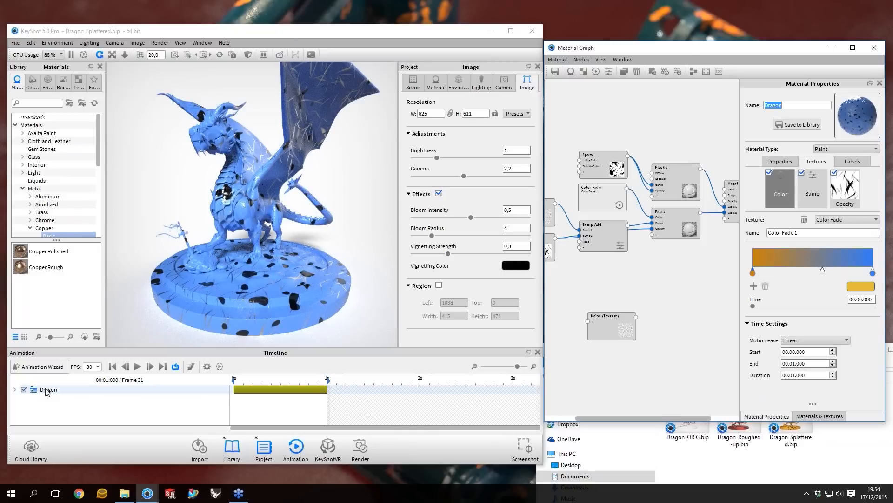
click(14, 391)
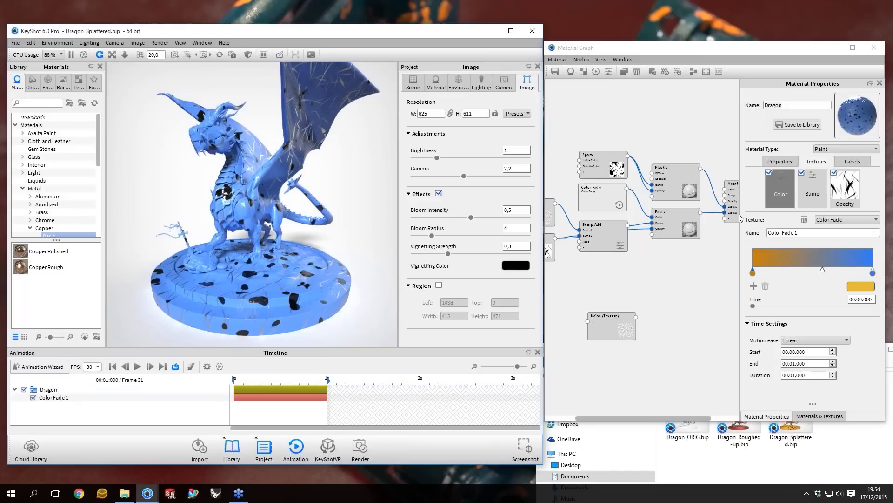
- Display the Color Fade node's properties and preview the fade's start at frame 1 in the timeline
click(609, 201)
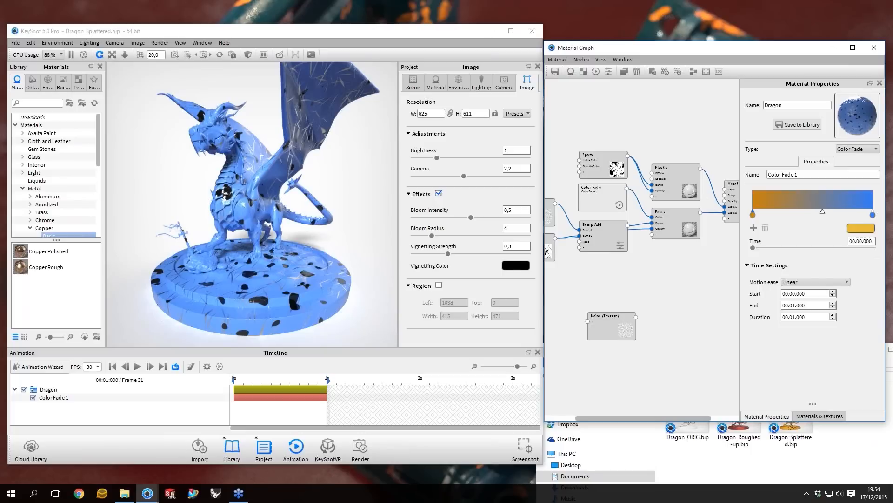
click(235, 380)
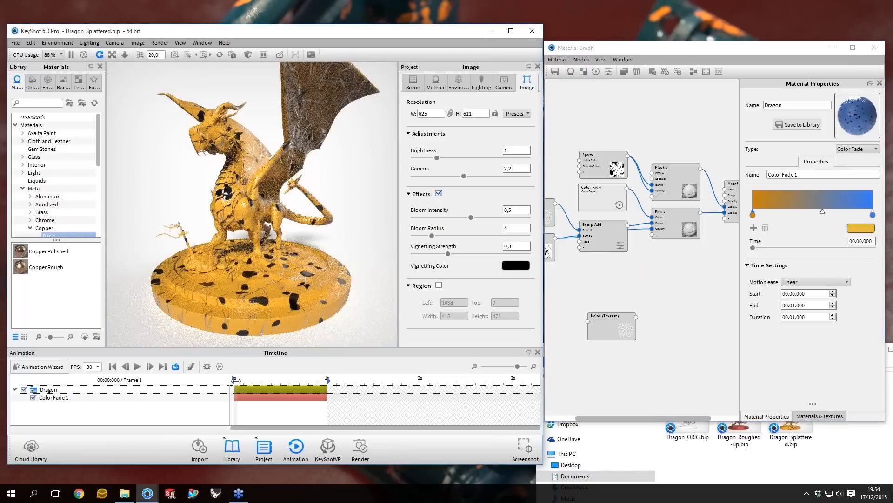
mouse_move(236, 380)
mouse_down()
mouse_move(351, 390)
mouse_move(233, 379)
mouse_up()
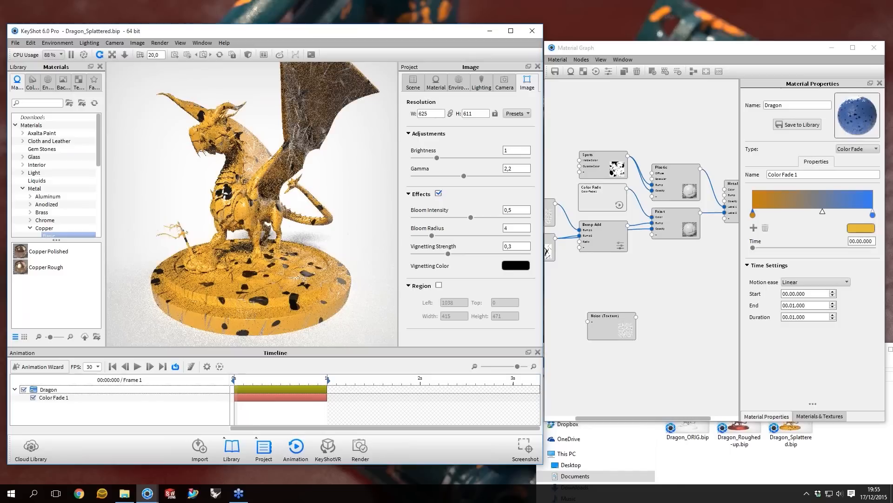
click(605, 199)
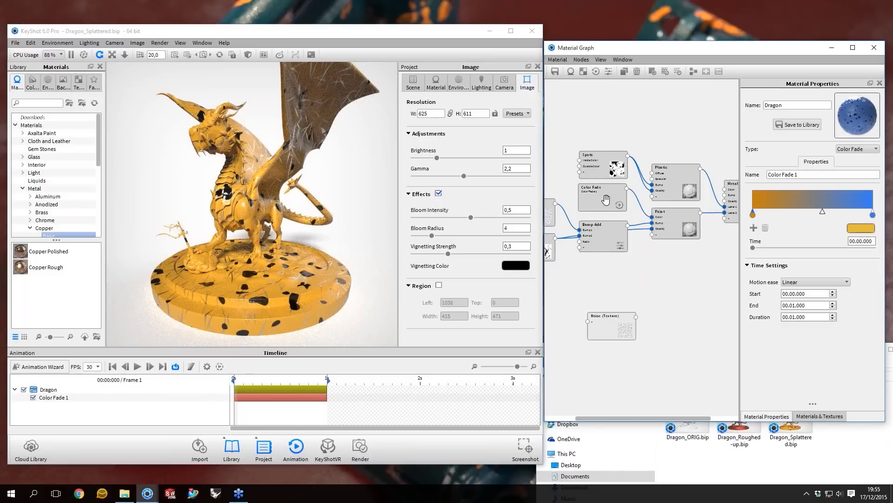
key(Delete)
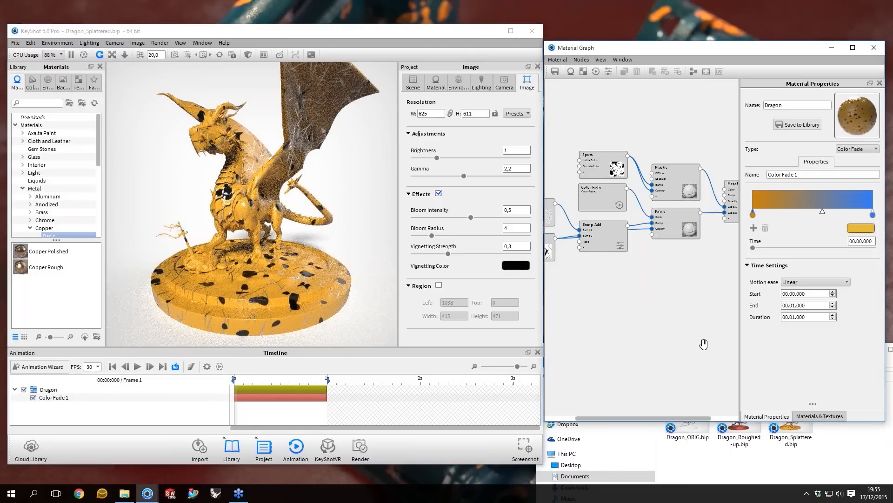
scroll(610, 233, up, 1)
scroll(610, 233, down, 3)
drag(620, 242, 617, 242)
scroll(616, 243, up, 1)
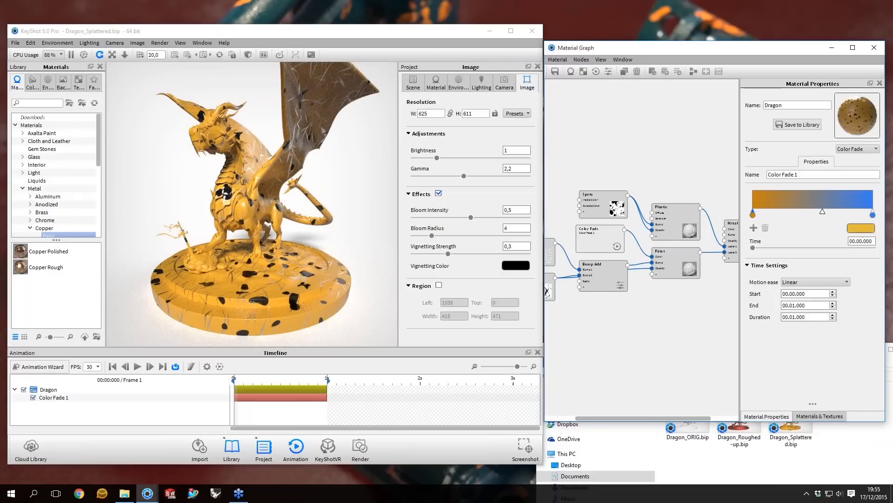
- Add a Number Fade animation node to the material graph and place it above the Spots node
scroll(616, 243, up, 1)
drag(658, 331, 609, 331)
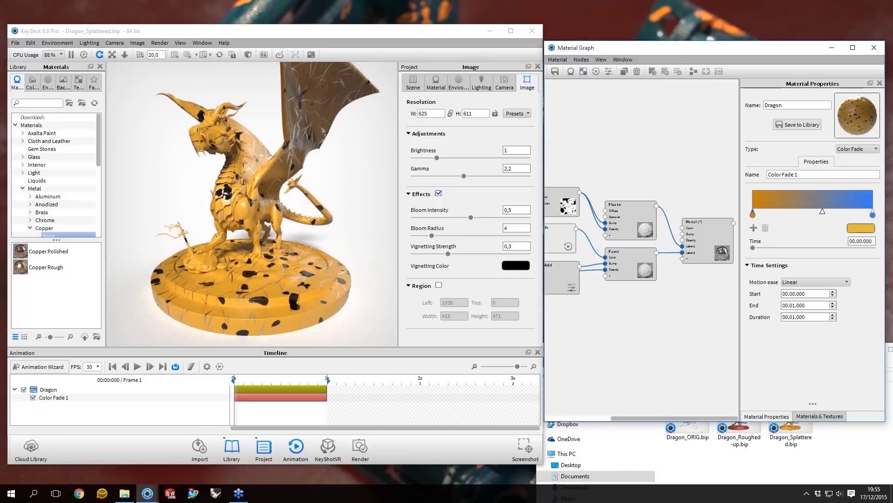
right_click(639, 163)
key(Escape)
right_click(624, 149)
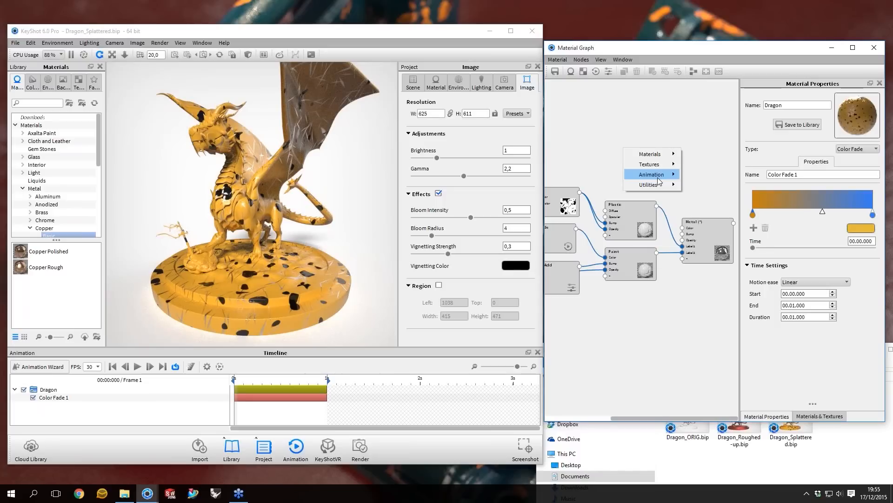
mouse_move(657, 177)
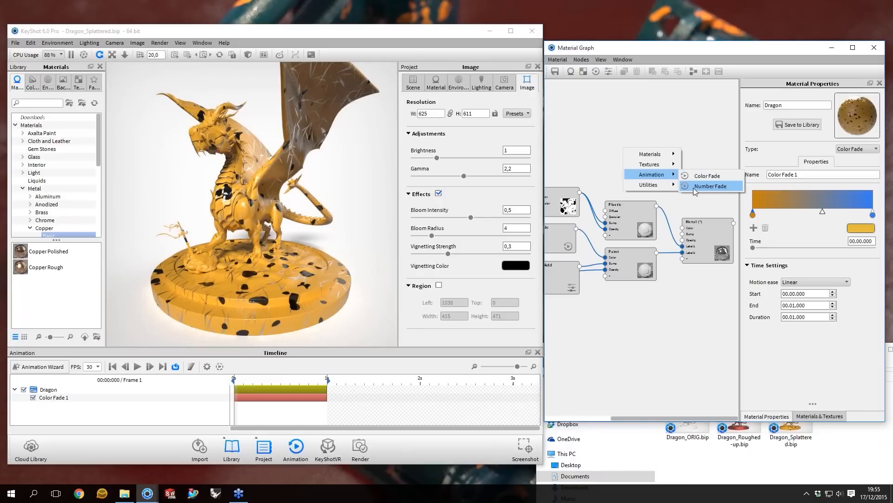
right_click(617, 123)
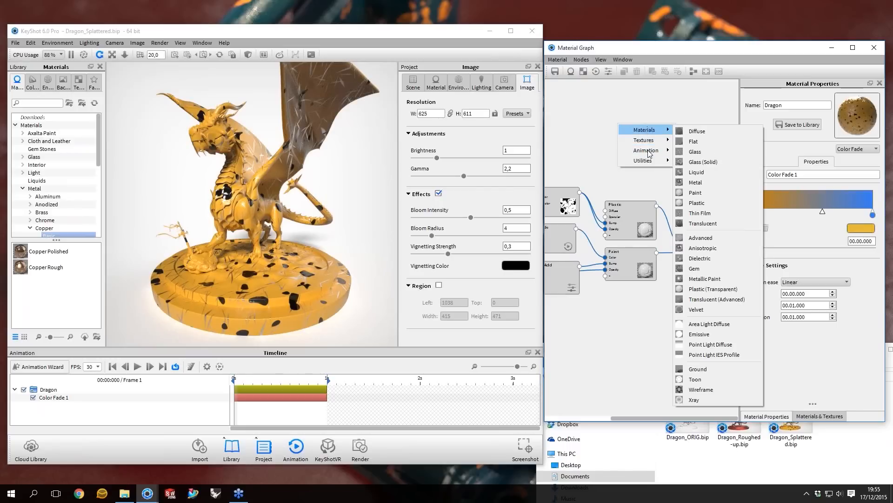
mouse_move(649, 150)
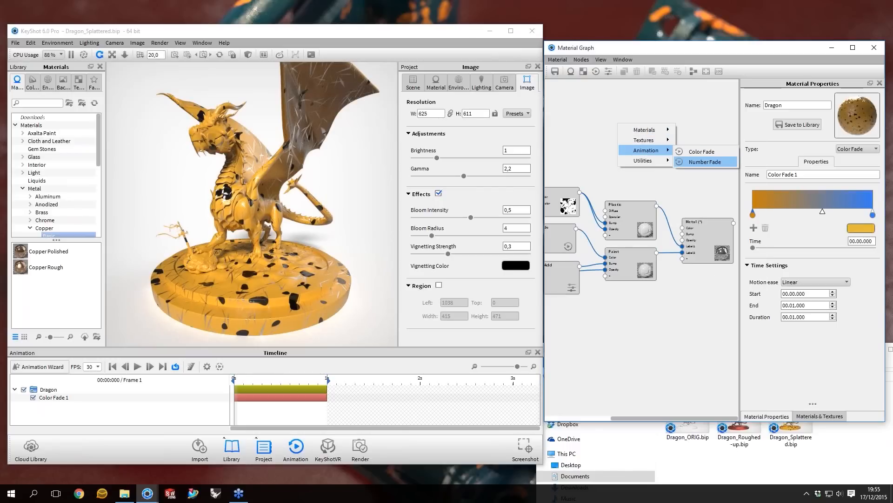
click(701, 162)
drag(642, 138, 589, 150)
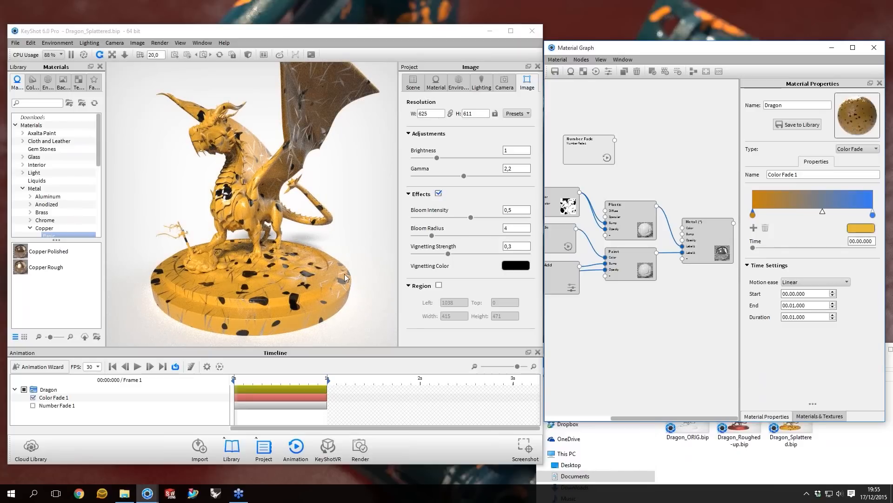
- Move the Number Fade node below Bump Add and display the Paint node's properties to examine its roughness setting
drag(345, 274, 343, 250)
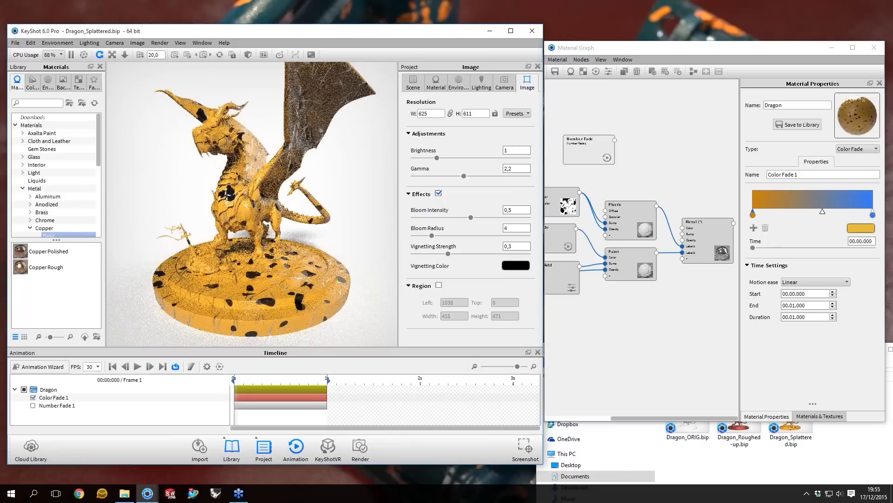
drag(613, 417, 546, 418)
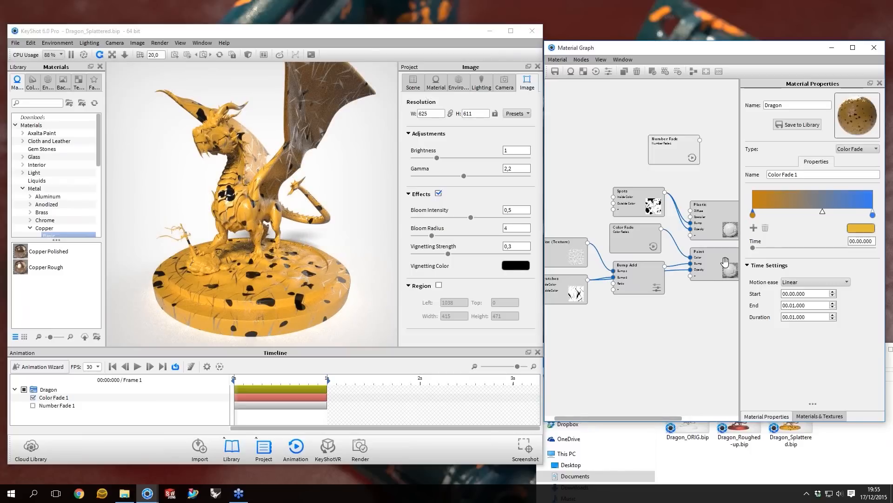
mouse_move(670, 140)
mouse_down()
mouse_move(664, 248)
mouse_move(610, 339)
mouse_move(621, 328)
mouse_up()
click(642, 382)
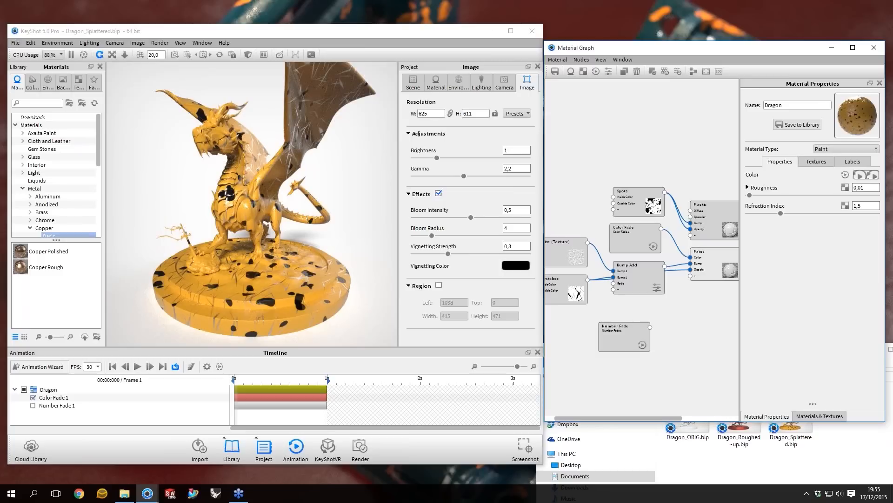
click(866, 187)
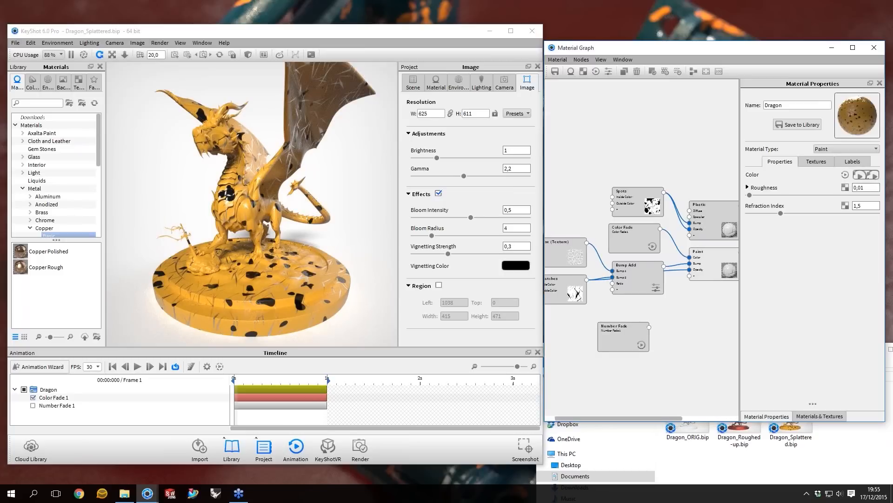
- Display the Number Fade node's properties and set its To value to 0,1
drag(587, 318, 591, 312)
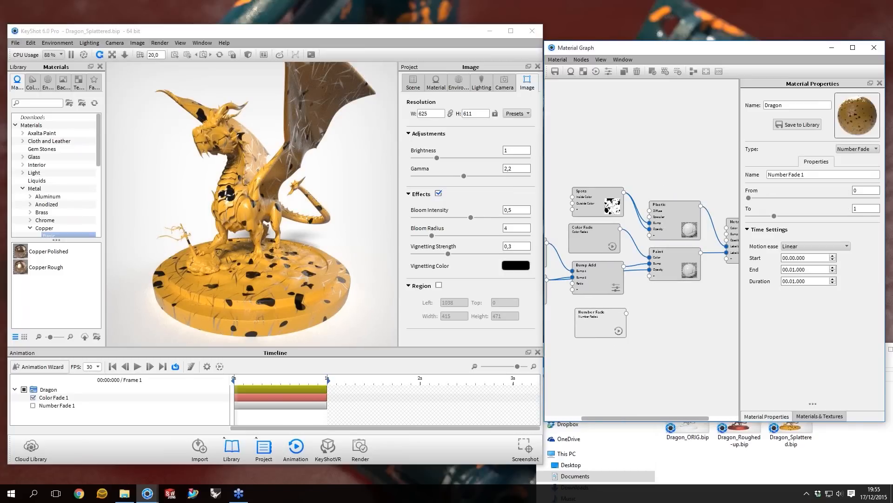
click(867, 190)
double_click(866, 209)
text(0,1)
key(Return)
click(864, 208)
drag(600, 321, 599, 319)
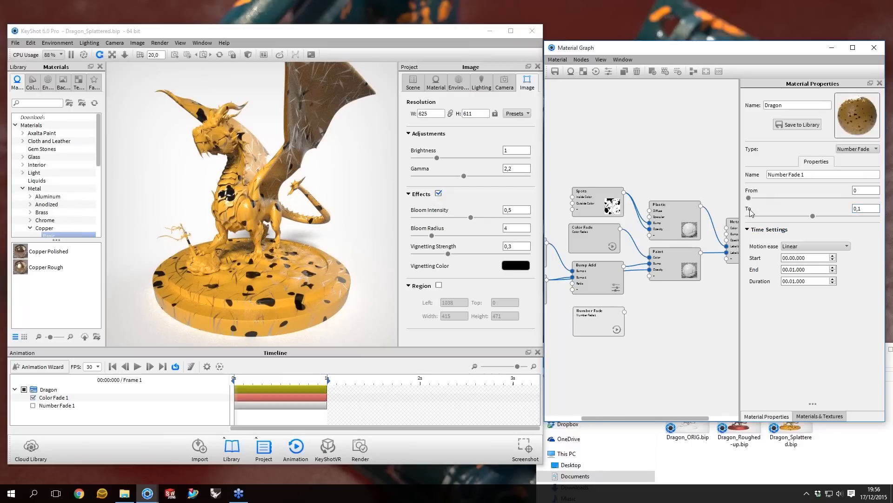
- Check the fade's From and To fields and connect the Number Fade node to the Paint node's Roughness
click(870, 190)
click(856, 190)
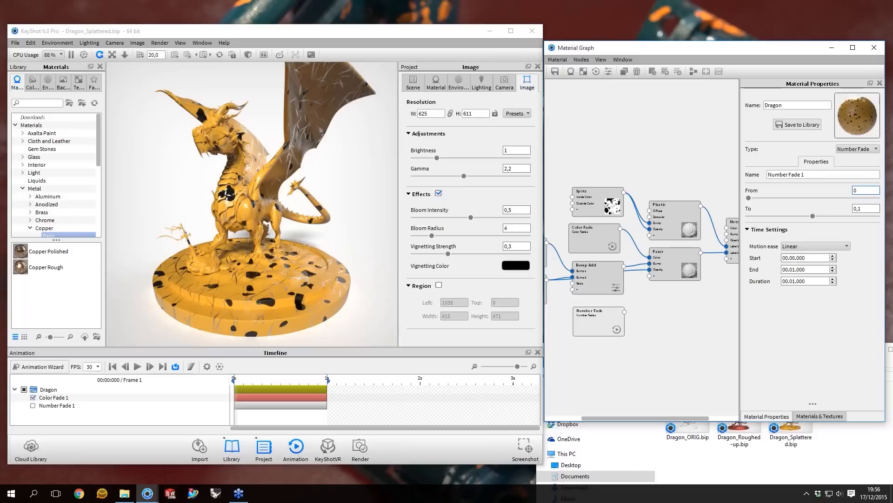
double_click(857, 191)
click(851, 209)
mouse_move(625, 312)
mouse_down()
mouse_move(674, 265)
mouse_move(644, 312)
mouse_move(680, 265)
mouse_up()
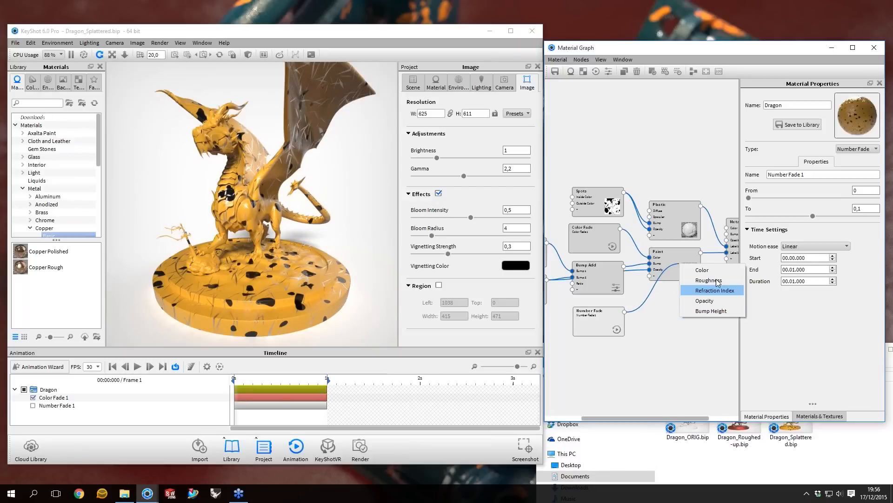
click(718, 281)
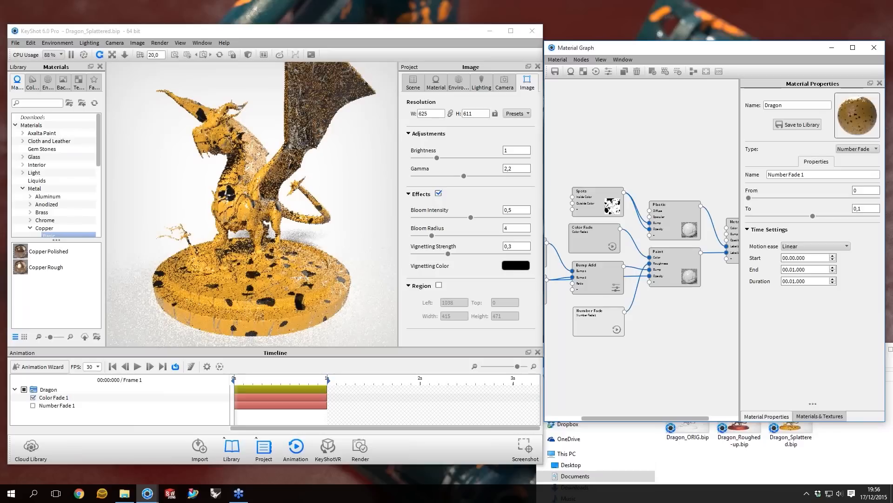
- Rearrange the nodes so that Number Fade sits between Color Fade and Bump Add
drag(599, 321, 597, 315)
mouse_move(607, 266)
mouse_down()
mouse_move(600, 289)
mouse_move(593, 263)
mouse_up()
drag(584, 232, 576, 225)
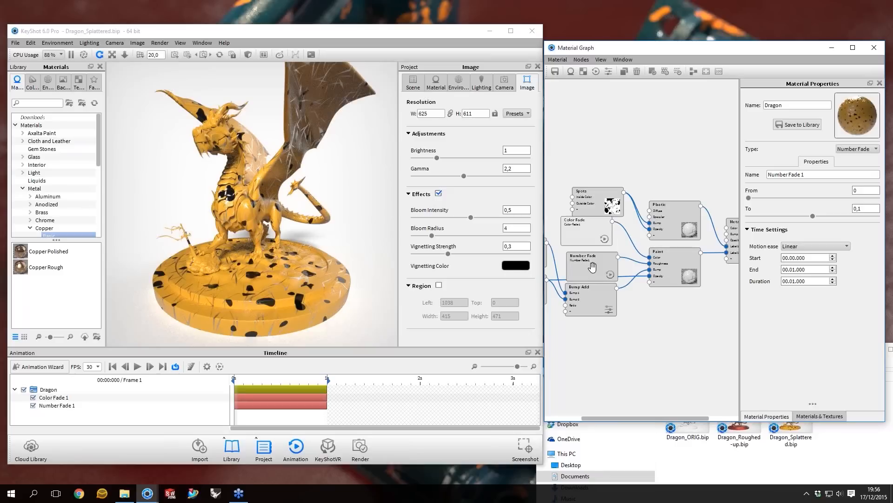
drag(593, 266, 590, 263)
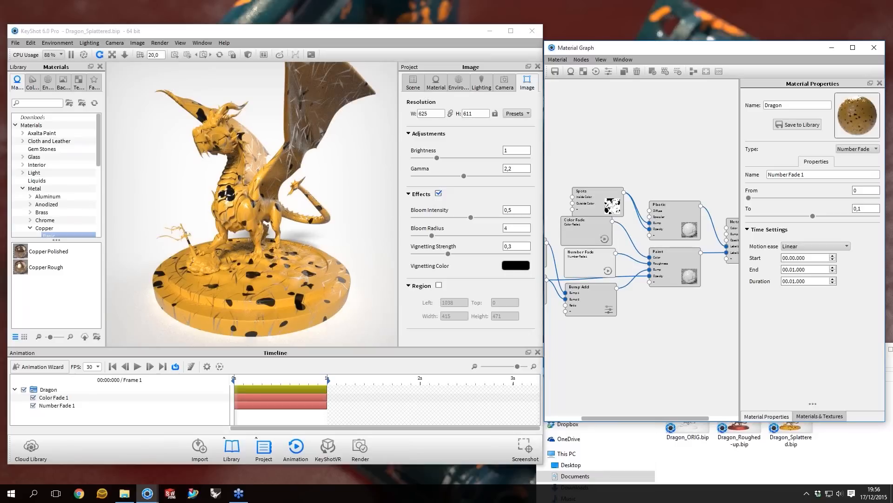
- Select the Number Fade 1 track, preview the combined fades near the end of the timeline, and return to frame 1
click(56, 406)
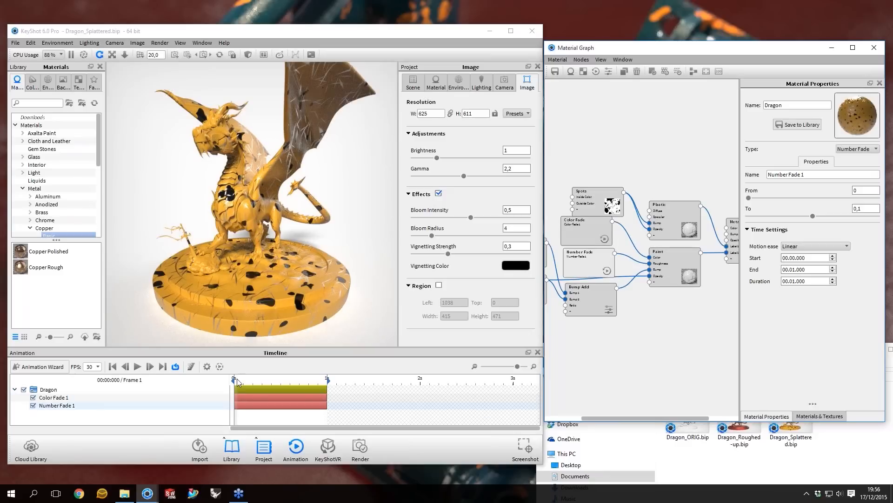
click(322, 380)
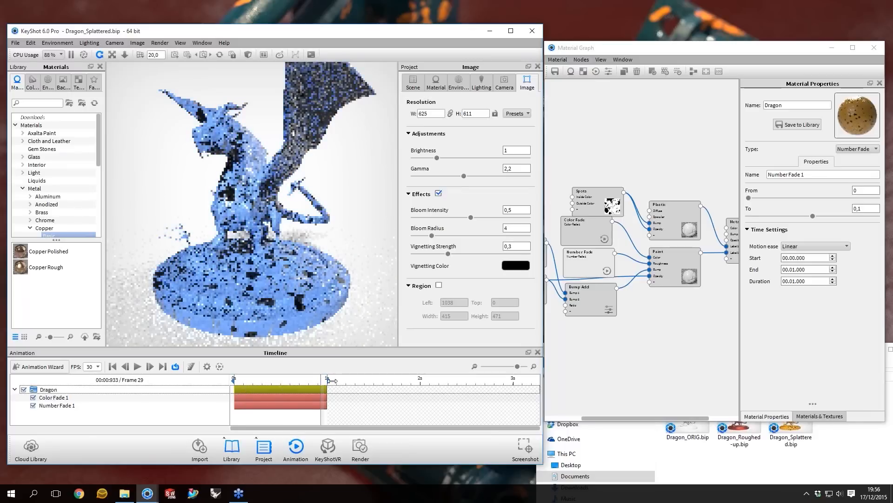
click(234, 381)
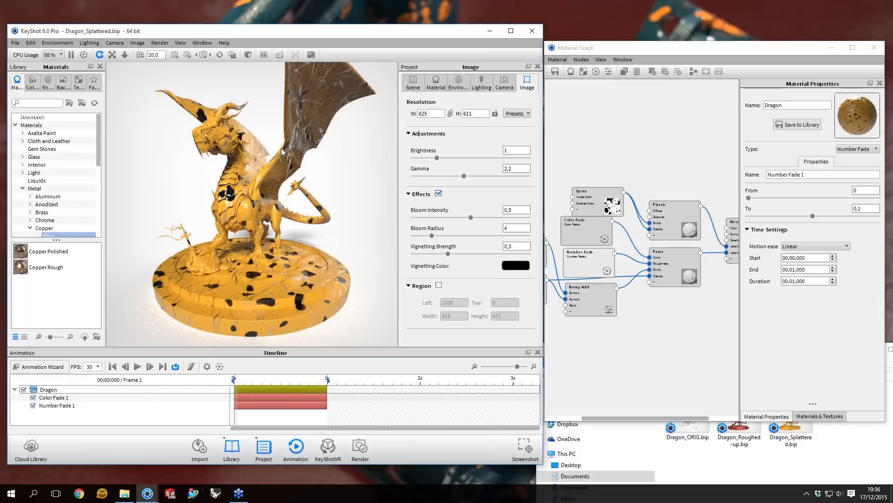
- Orbit the dragon to a steep angle and undo the camera movement
mouse_move(262, 177)
mouse_down()
mouse_move(265, 232)
mouse_move(256, 161)
mouse_up()
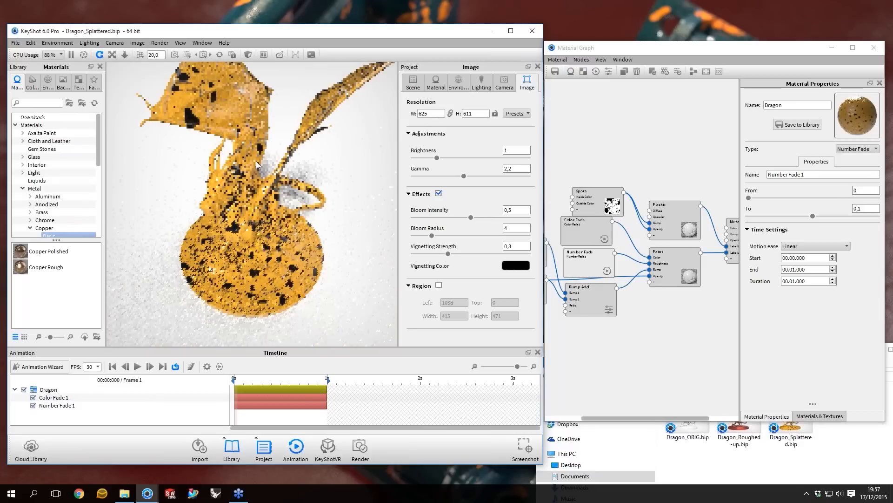
key(ctrl+z)
key(ctrl+z)
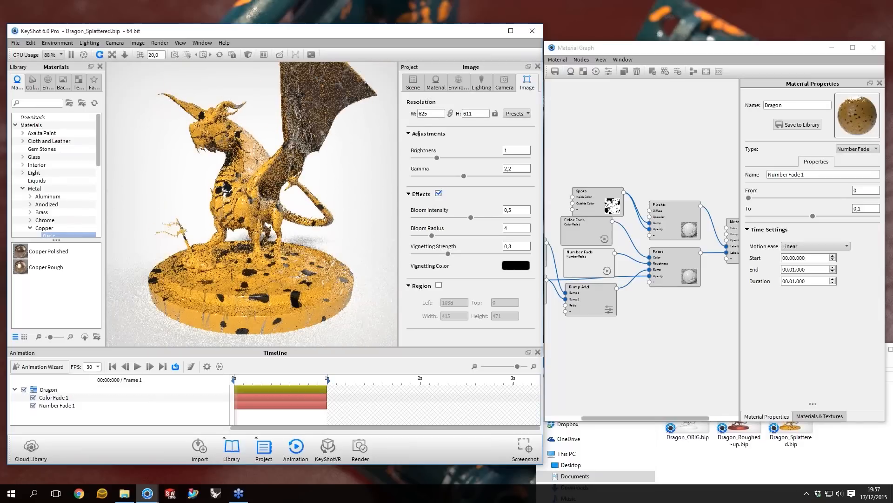
key(ctrl+z)
key(ctrl+z)
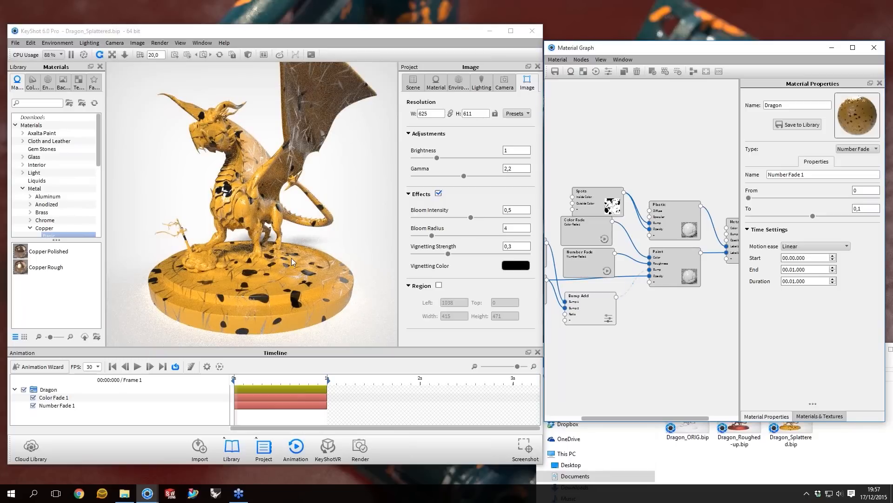
- Scrub the timeline to frame 31 and examine the dragon's color and roughness from different angles
drag(250, 194, 347, 291)
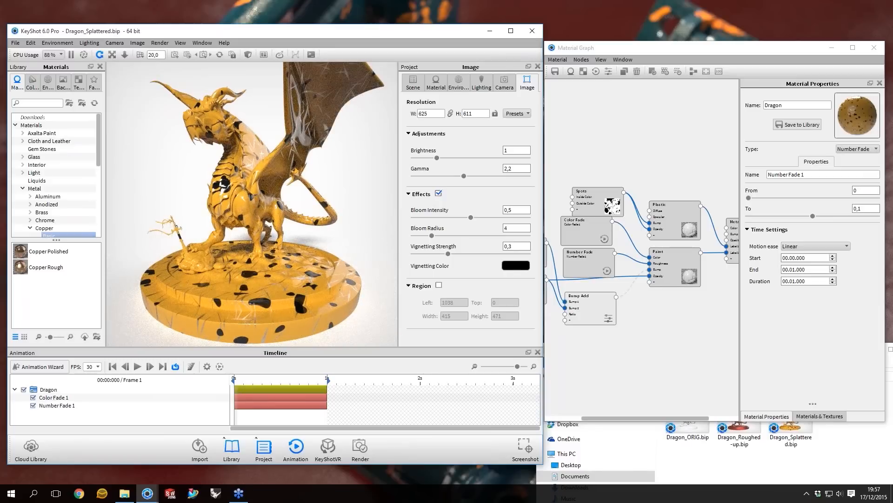
drag(234, 380, 327, 379)
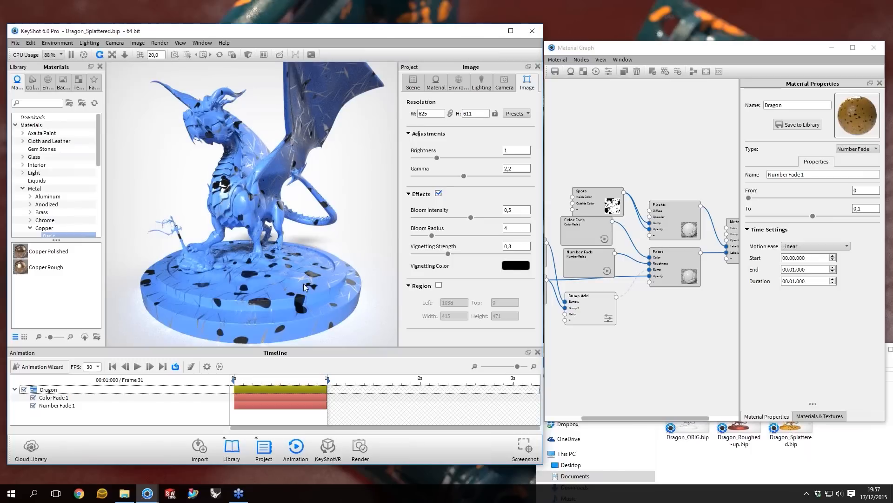
drag(303, 283, 299, 214)
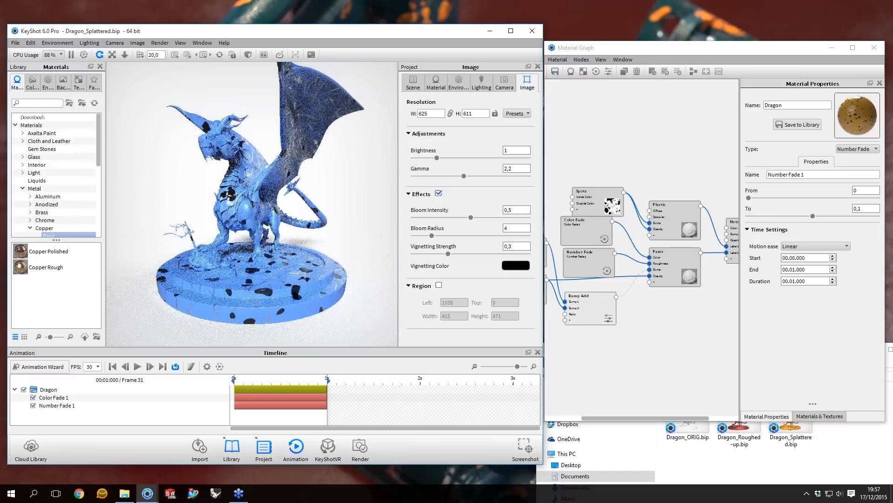
- Re-enable the connection between the Bump Add node and the Paint node's Bump input
right_click(629, 290)
click(650, 308)
right_click(629, 331)
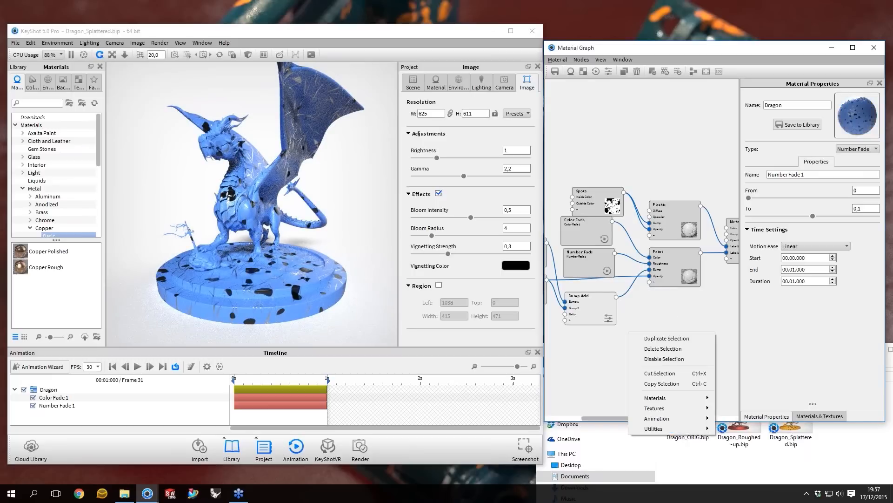
click(685, 336)
scroll(685, 337, down, 1)
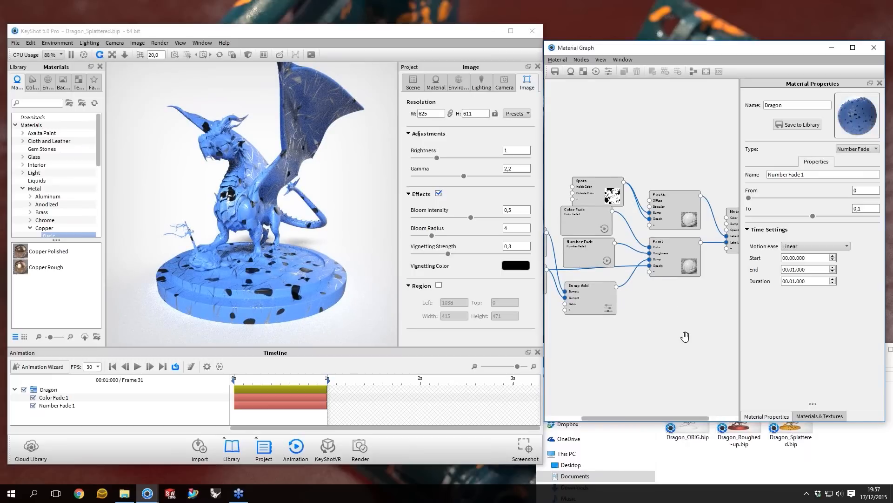
scroll(685, 336, down, 3)
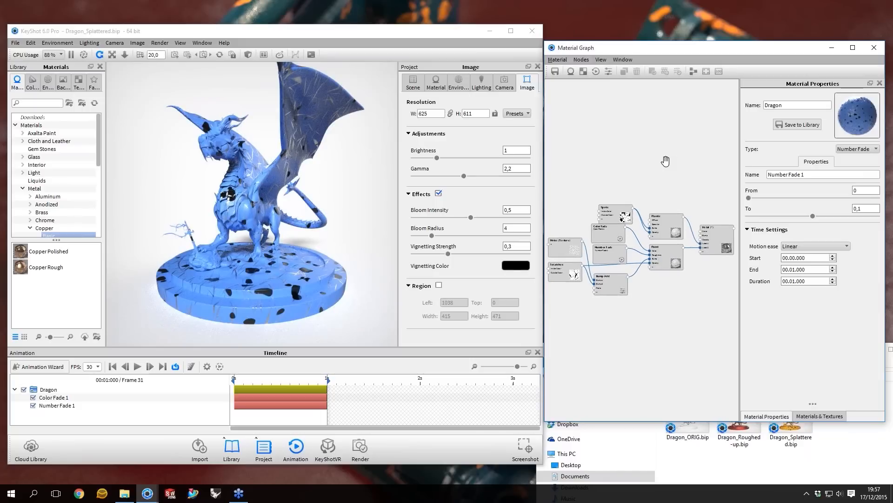
- Reopen Dragon_Splattered.bip from the recent files and discard the unsaved changes
click(16, 43)
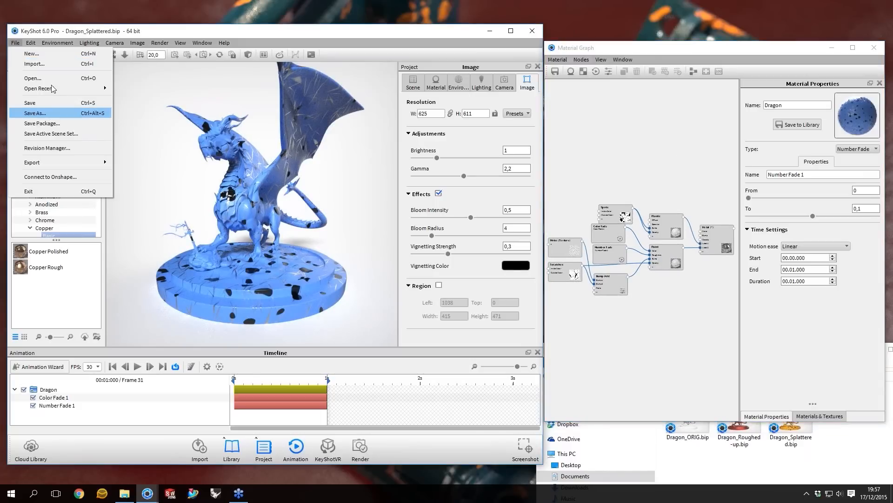
mouse_move(51, 89)
click(200, 88)
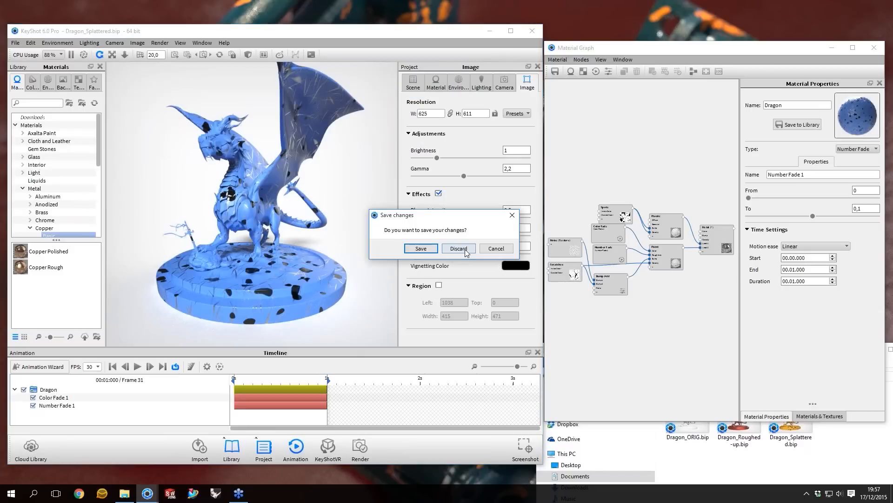
click(458, 249)
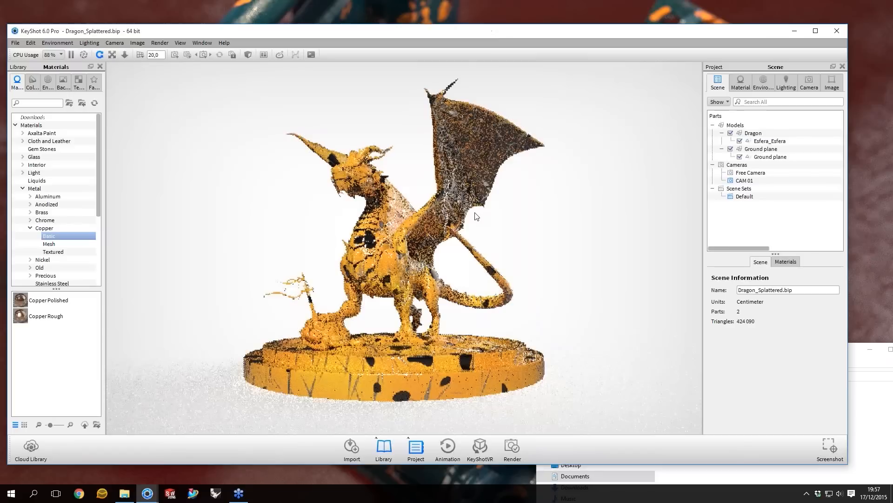
- Open the reloaded dragon's material in the Material Graph and delete the Plastic label node
drag(502, 270, 428, 237)
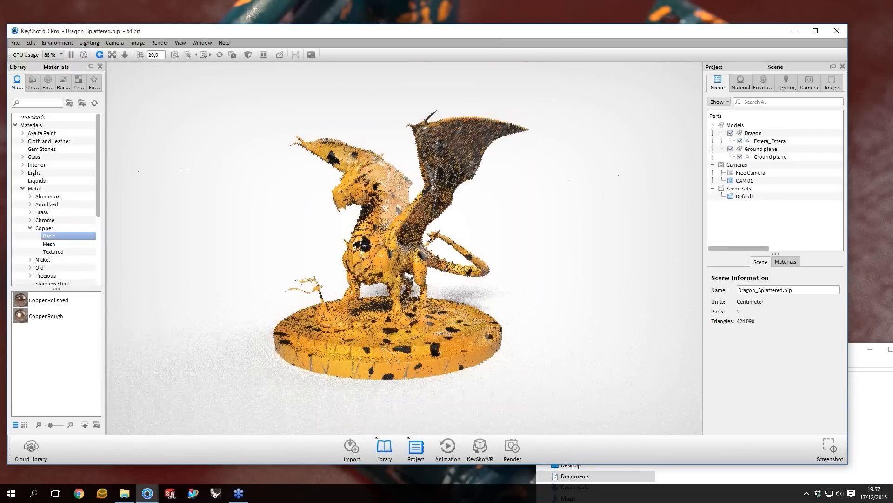
drag(496, 177, 465, 156)
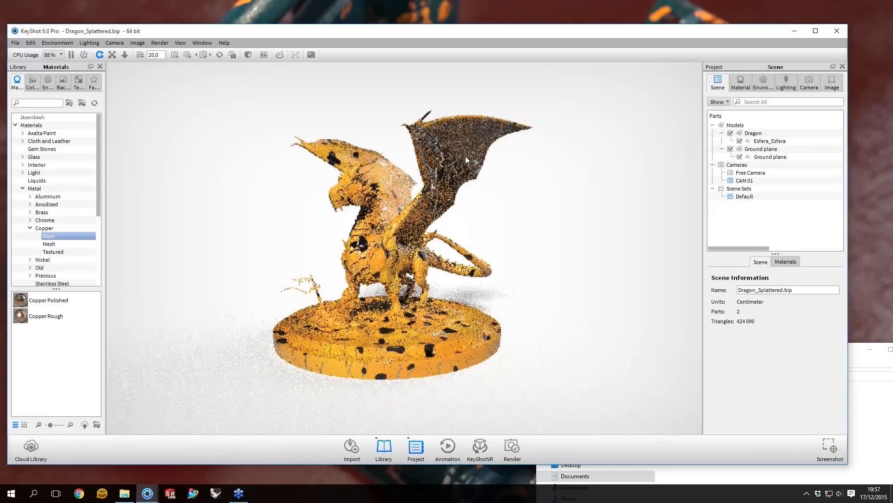
double_click(465, 155)
click(756, 117)
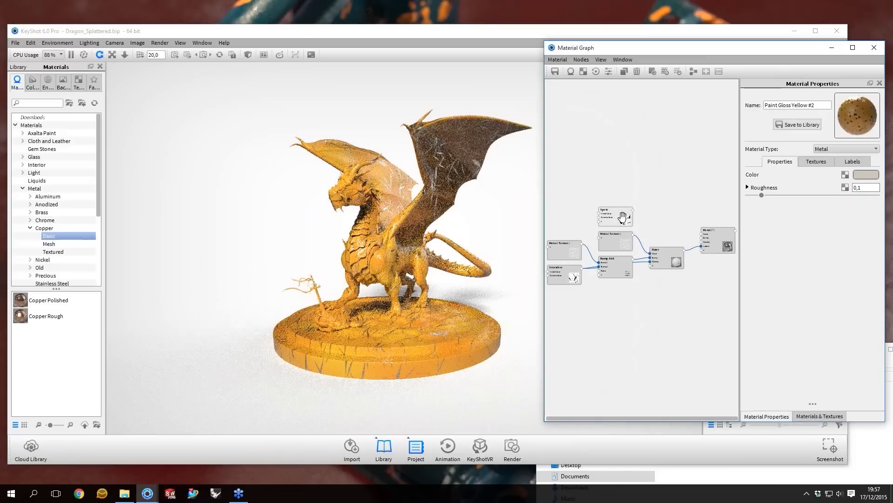
- Delete the Spots node, the Bump Add node and the Noise (Texture) node that fed the bump from the graph
key(Delete)
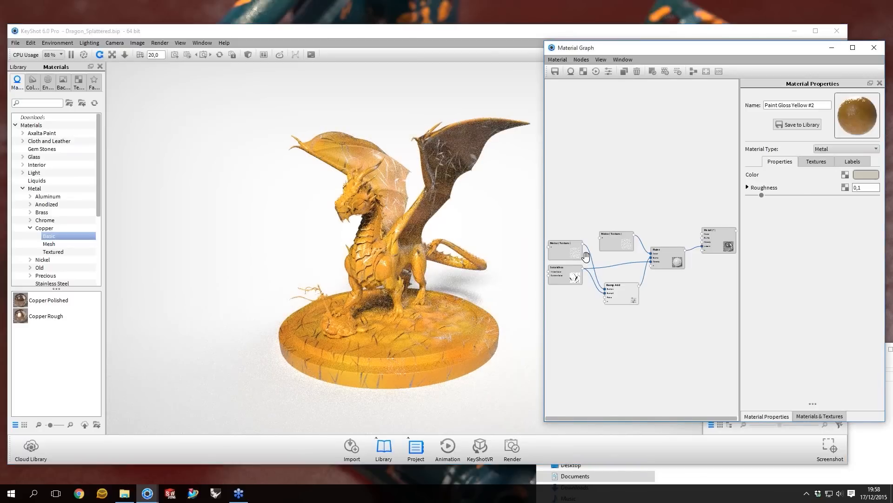
key(Delete)
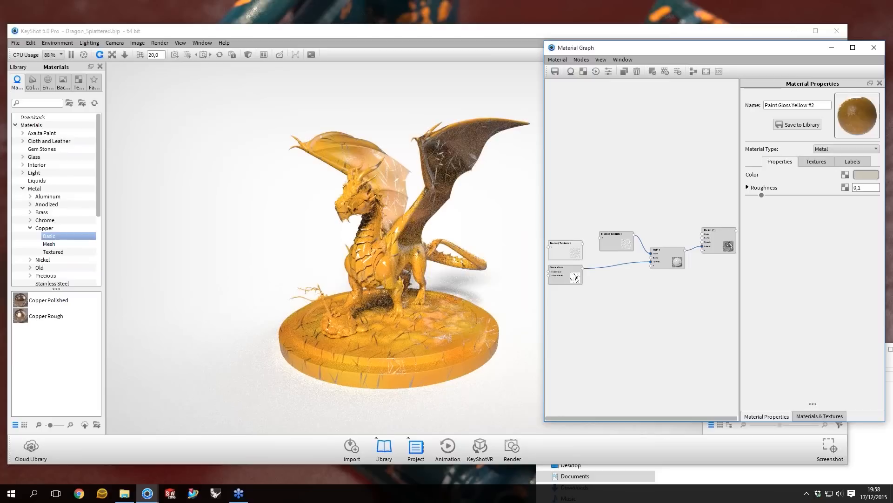
key(Delete)
right_click(637, 184)
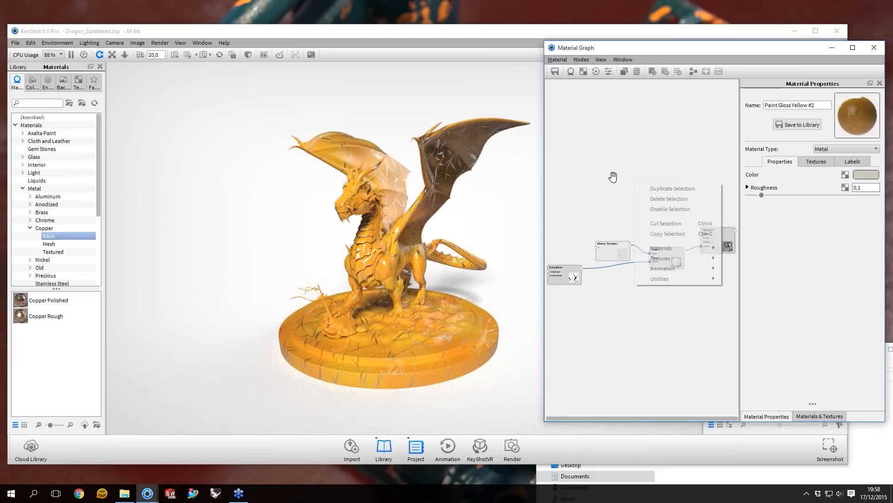
click(614, 177)
scroll(702, 239, down, 1)
scroll(704, 240, up, 2)
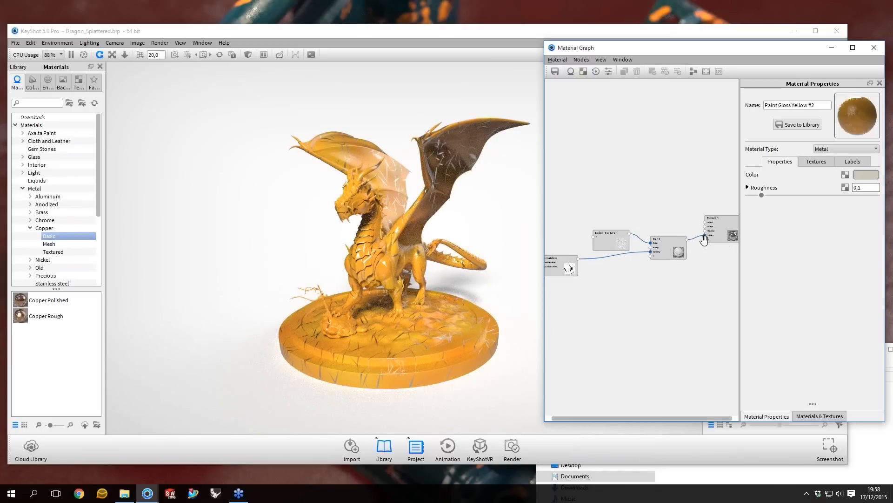
- Move the remaining Noise (Texture) node away from the Paint node and preview its color on the dragon
scroll(704, 240, up, 1)
drag(599, 224, 569, 171)
key(c)
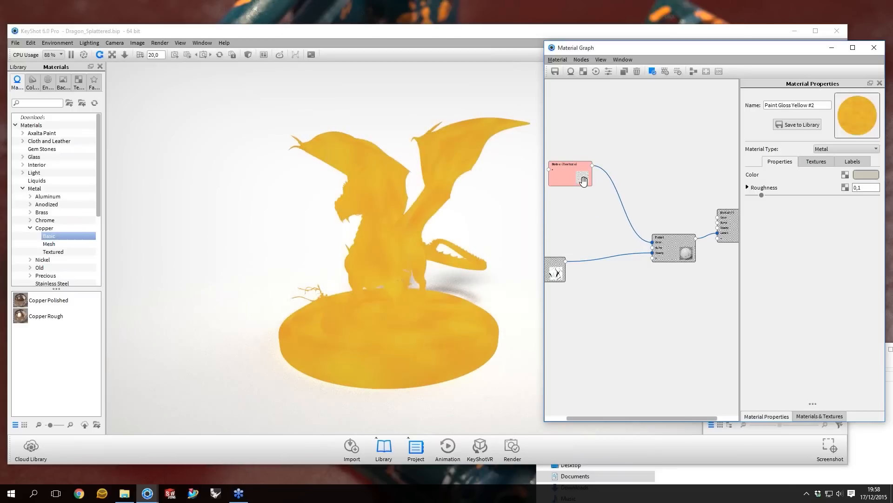
key(c)
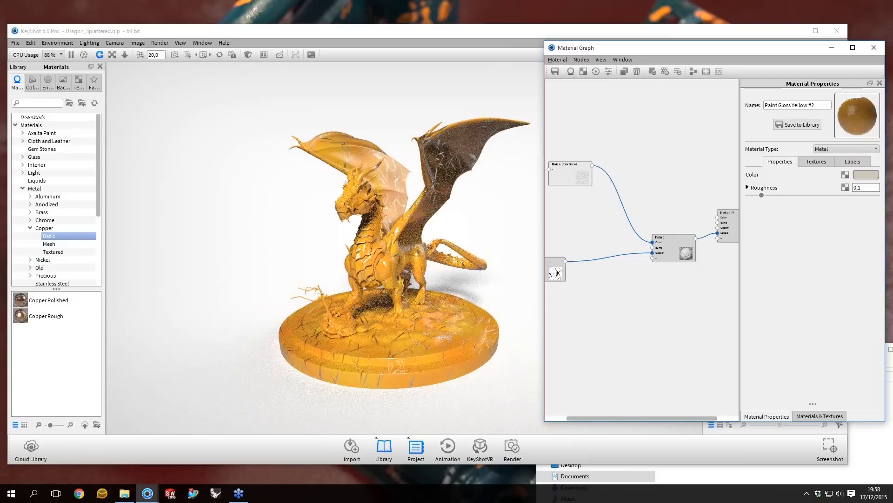
- Add a Texture Map node and load AI37_001_props_007_wood_3.png from the wood textures folder
right_click(642, 122)
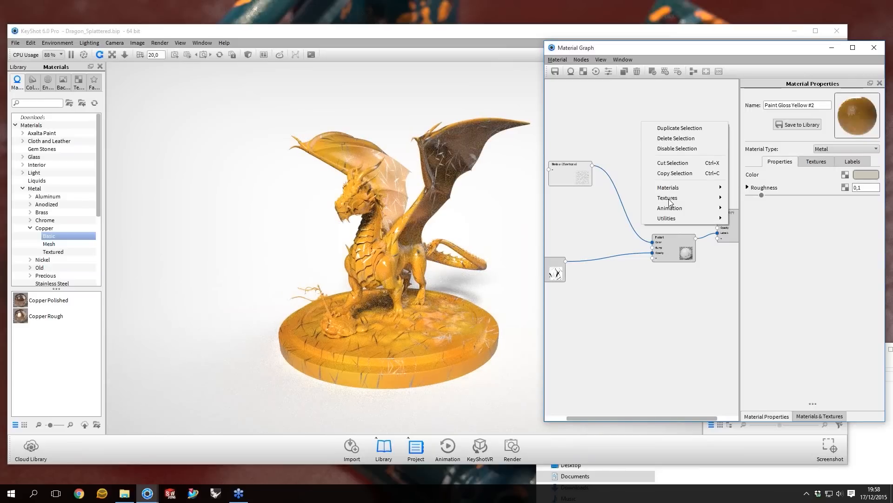
click(616, 152)
right_click(616, 152)
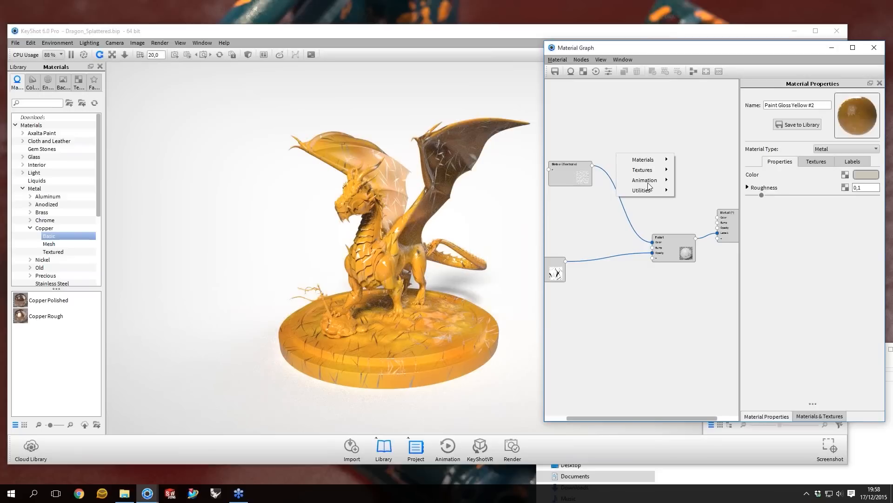
mouse_move(647, 170)
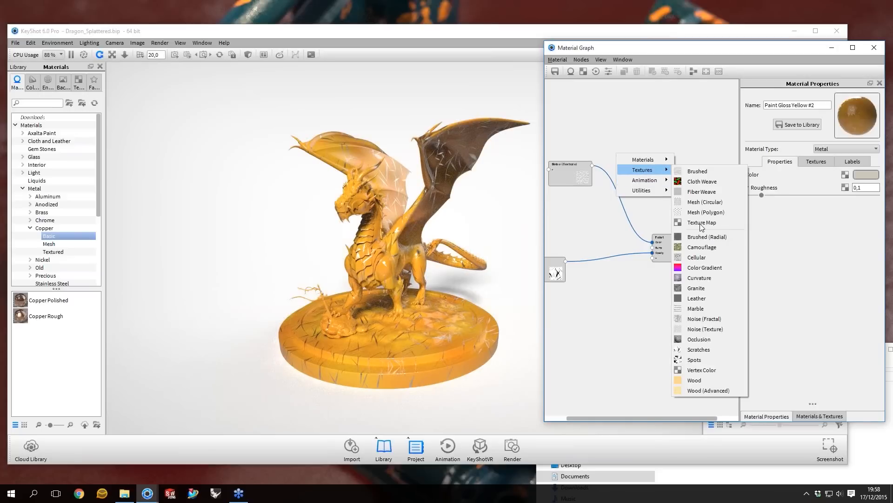
click(702, 223)
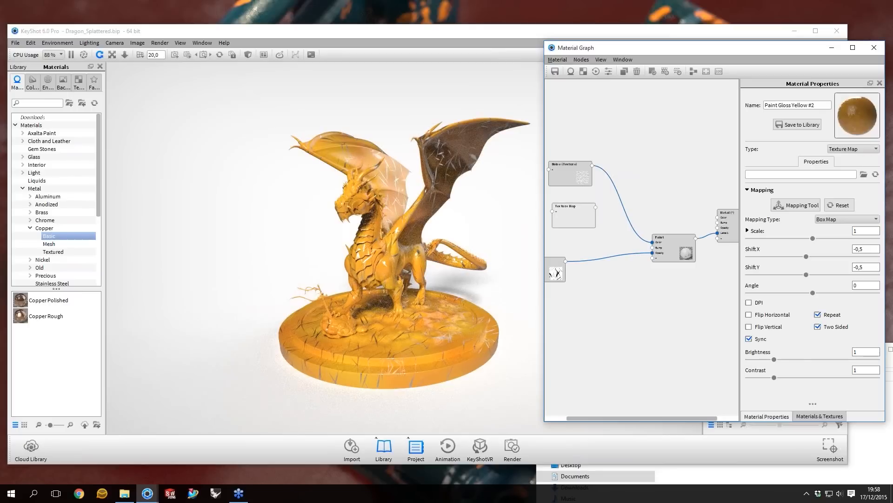
click(863, 175)
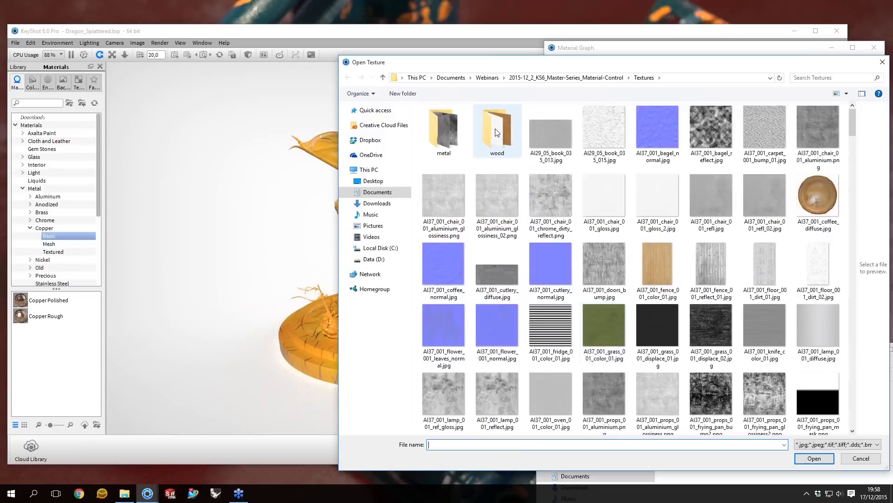
double_click(497, 132)
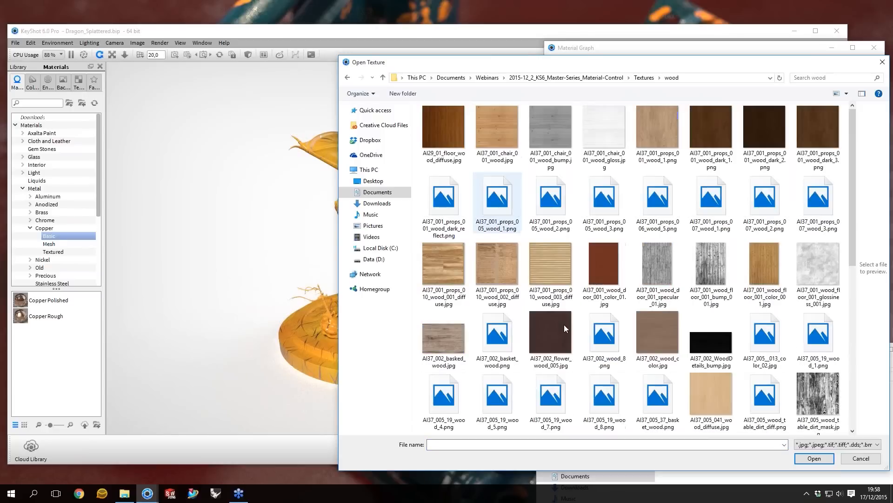
click(814, 198)
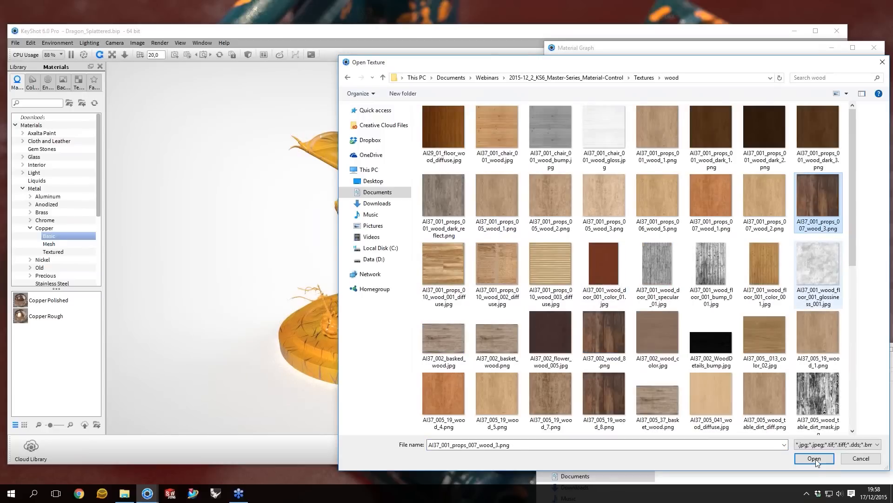
click(815, 460)
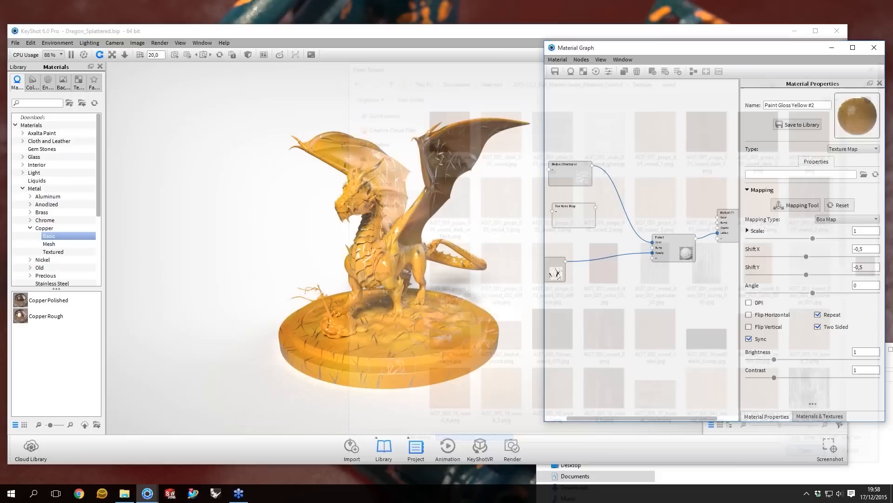
- Set the wood texture map's scale to 0,1 and examine its preview on the dragon
double_click(856, 230)
text(0)
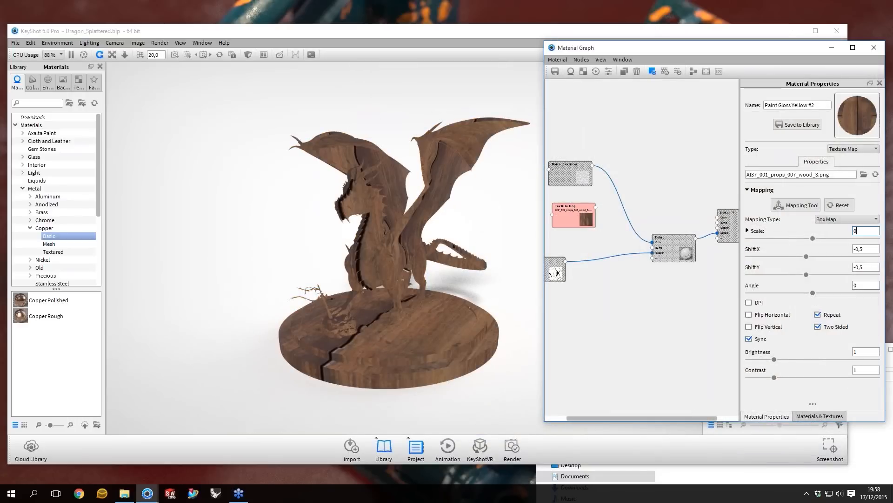
text(,01)
key(Return)
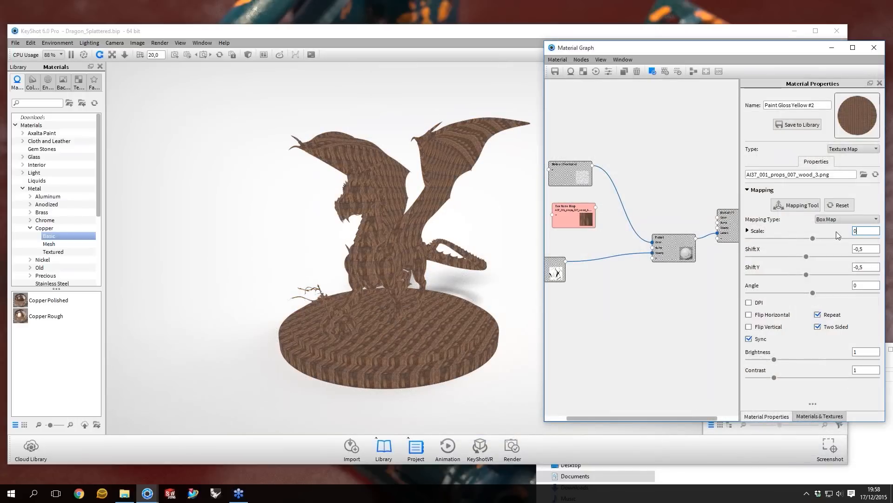
text(,1)
key(Return)
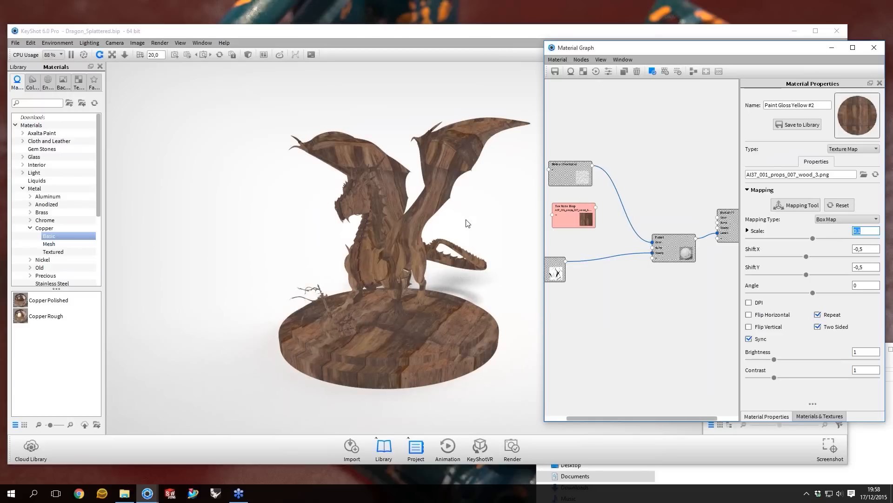
drag(468, 224, 449, 222)
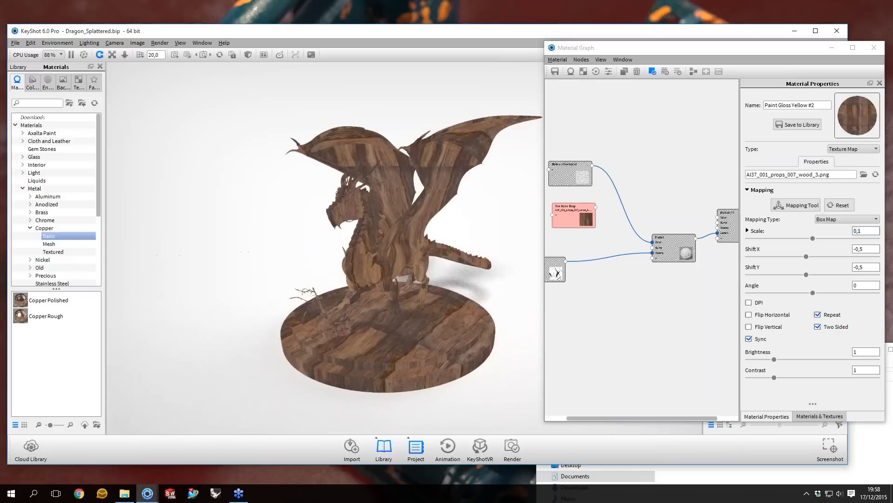
scroll(449, 222, up, 1)
click(573, 215)
key(c)
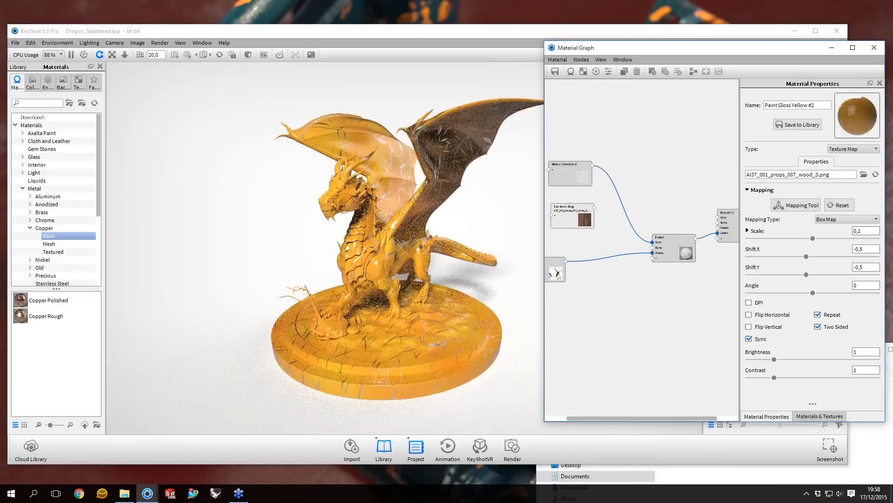
drag(573, 215, 569, 216)
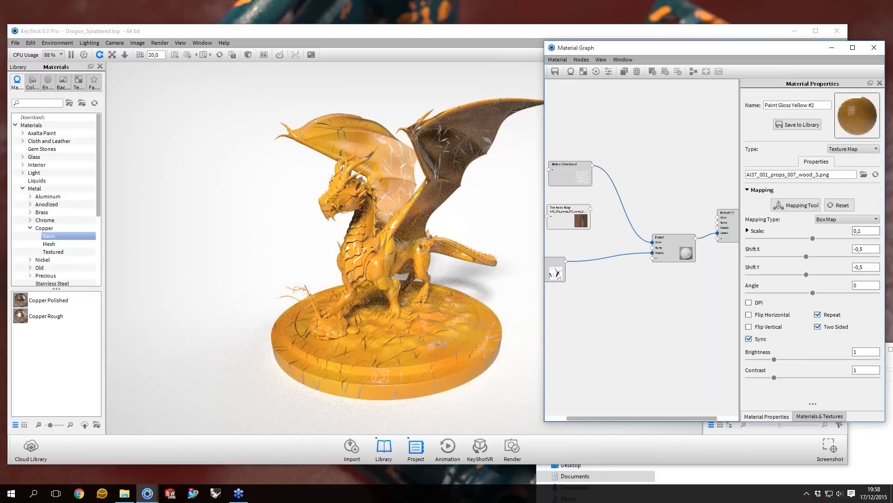
- Add a Color Composite utility node to the graph and preview the Noise (Texture) color on the dragon
right_click(614, 138)
mouse_move(660, 226)
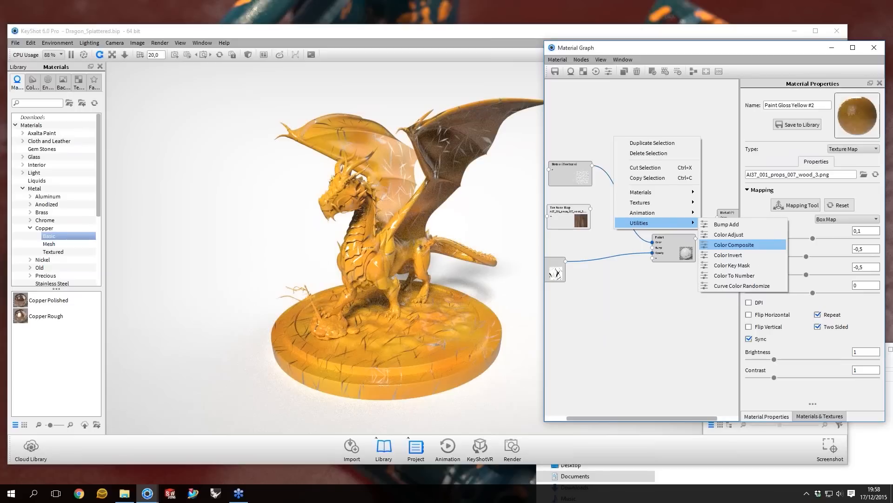
click(734, 244)
drag(645, 183, 646, 193)
drag(570, 173, 578, 180)
key(c)
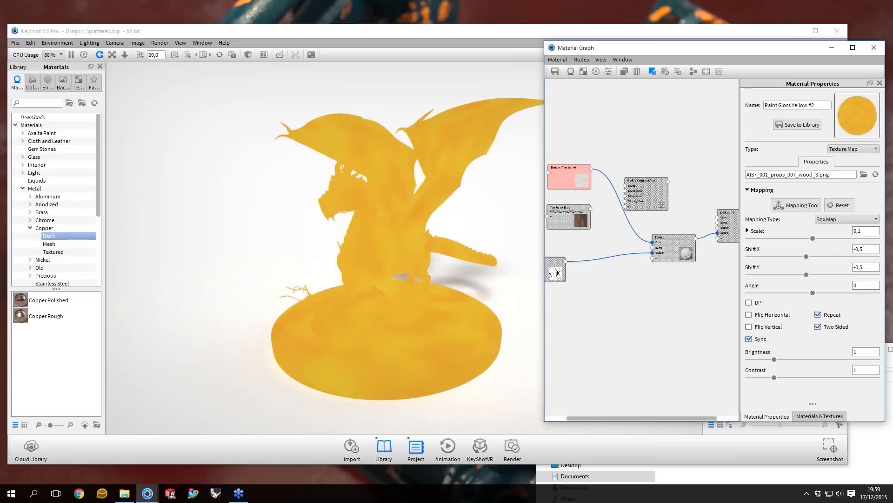
drag(673, 242, 671, 239)
key(c)
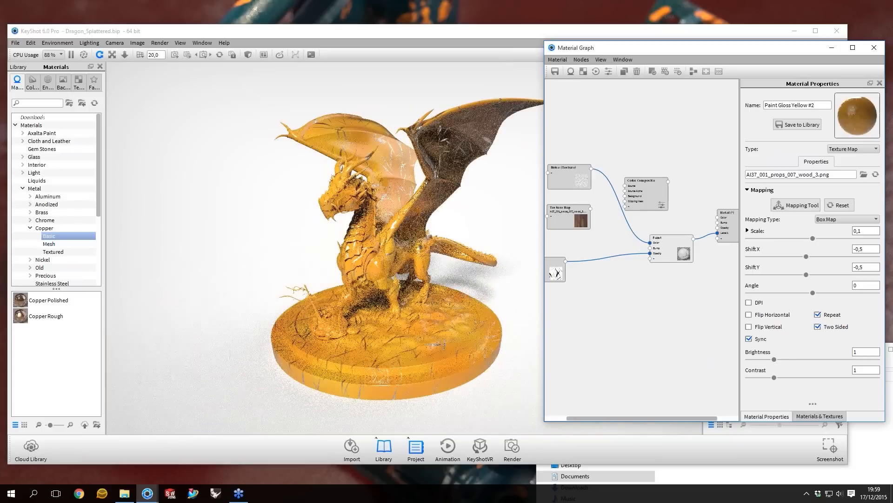
- Connect Noise (Texture) to the Color Composite's Source, the wood Texture Map to its Background, and its output to the Paint's Color
drag(591, 169, 625, 185)
drag(565, 167, 570, 170)
drag(561, 207, 625, 196)
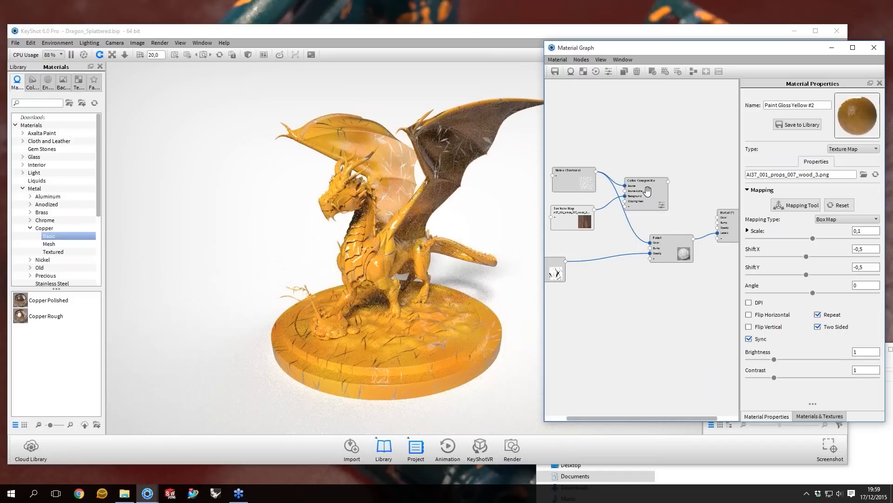
mouse_move(647, 191)
mouse_down()
mouse_move(676, 208)
mouse_move(650, 243)
mouse_up()
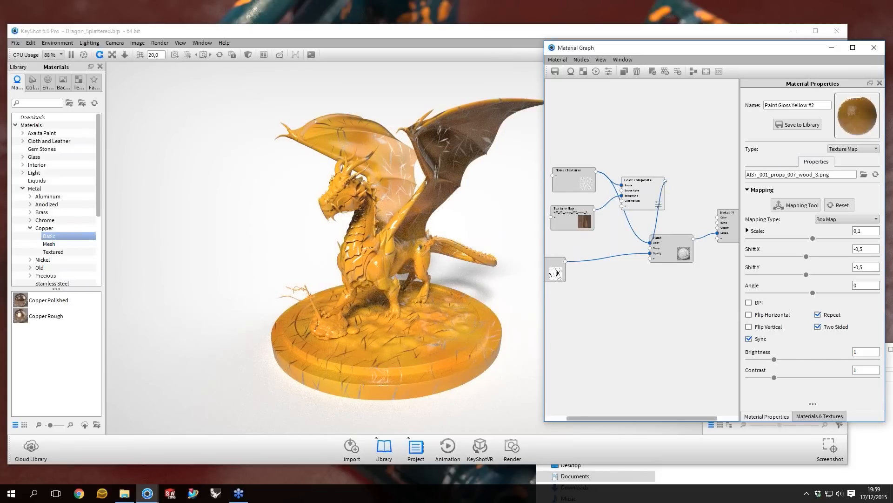
drag(670, 246, 669, 249)
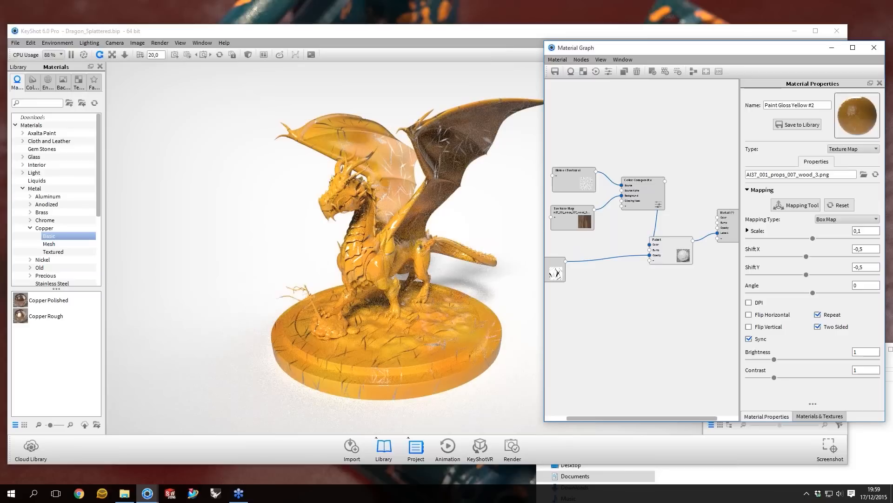
- Automatically arrange the graph's nodes and fit the graph in view for a closer look at the Color Composite
click(693, 72)
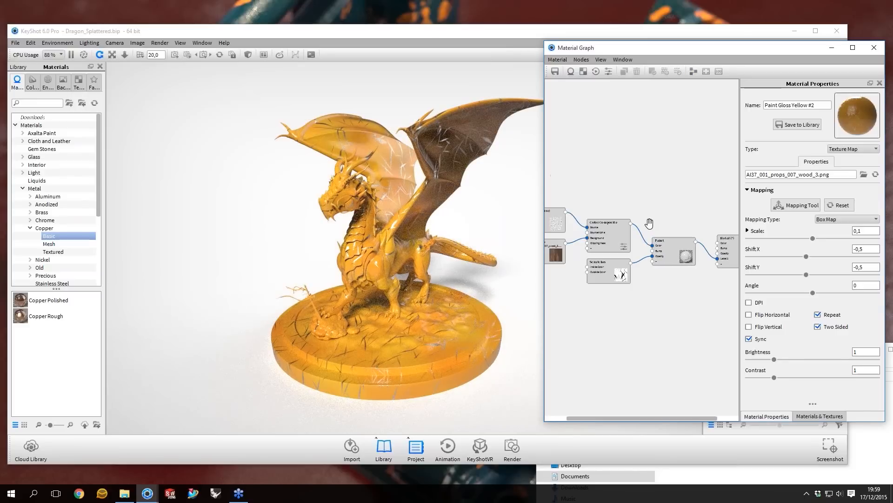
click(707, 71)
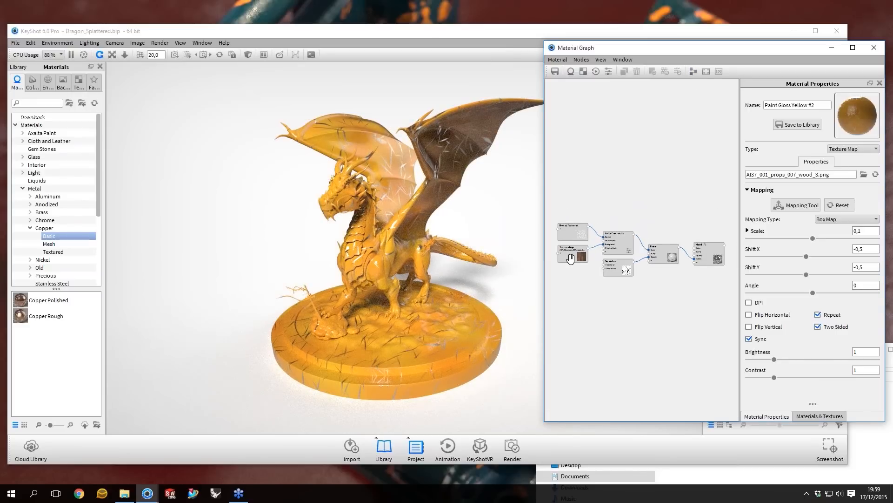
scroll(571, 259, up, 3)
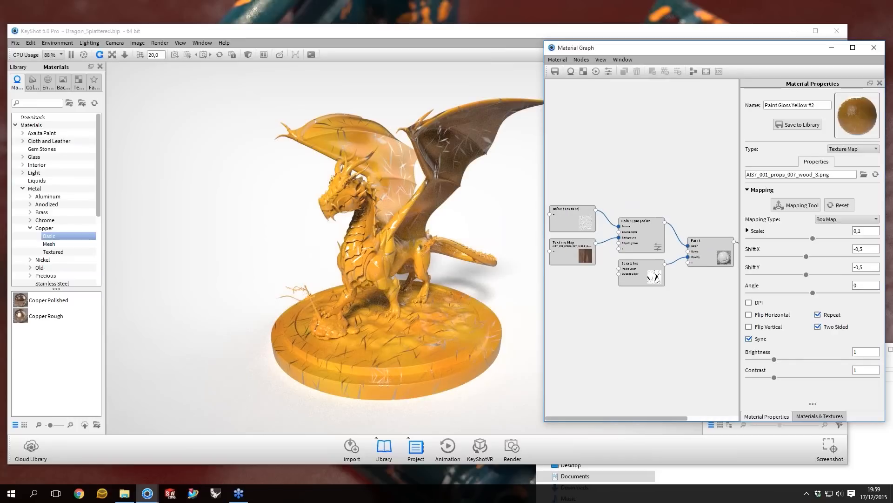
scroll(554, 241, up, 2)
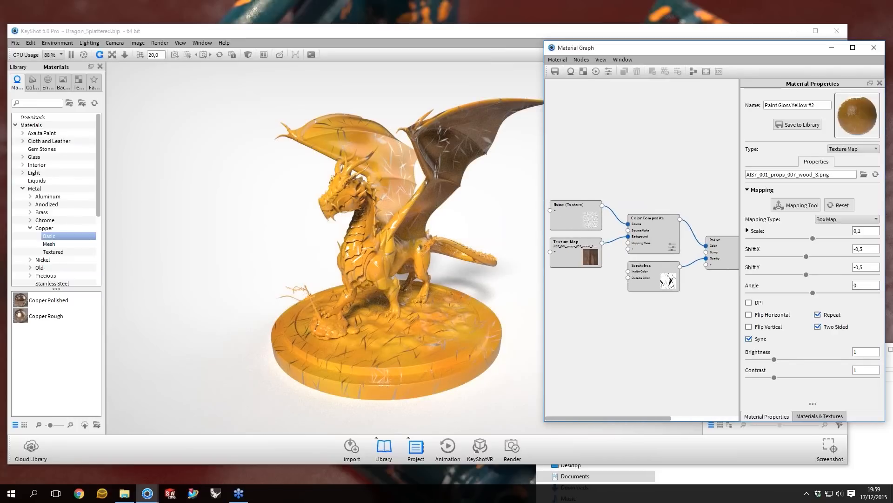
- Show the animation timeline as a floating panel below the dragon and open the Color Composite node's properties
click(450, 448)
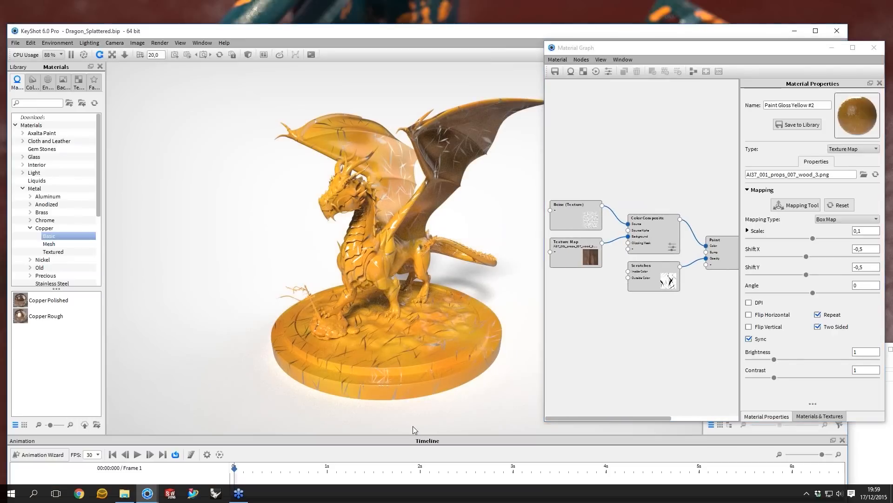
drag(413, 440, 421, 369)
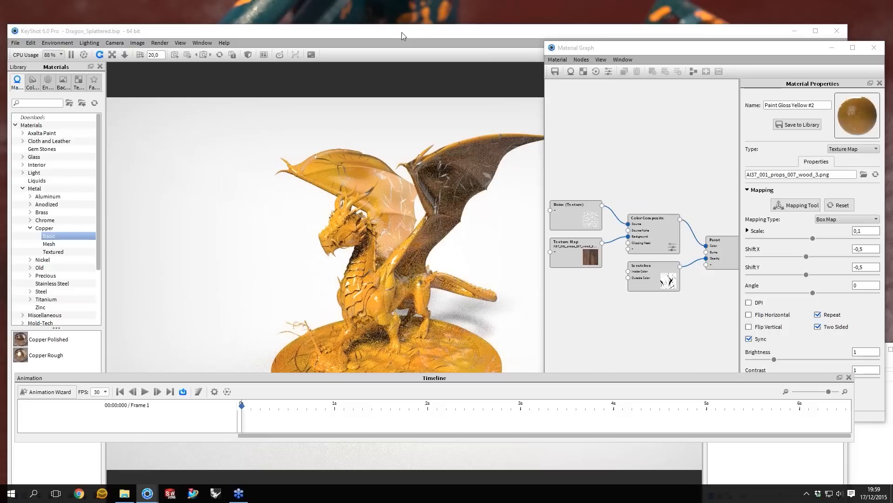
drag(402, 32, 384, 5)
click(649, 217)
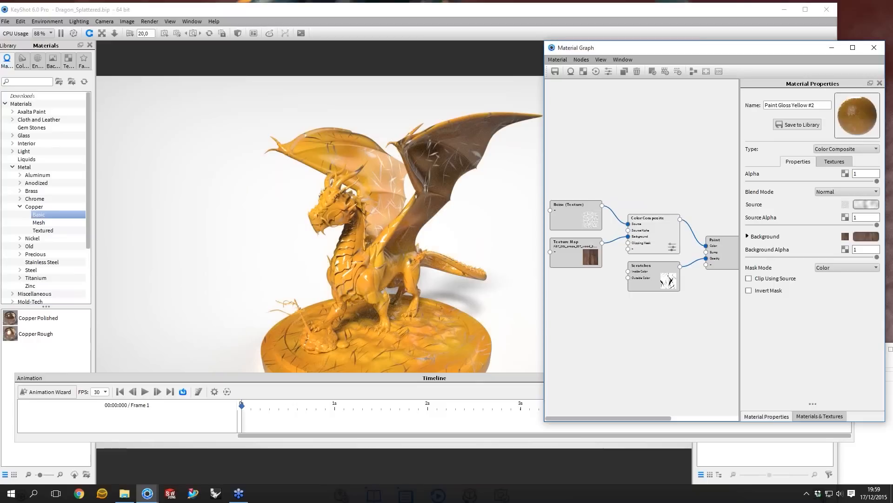
drag(479, 383, 480, 404)
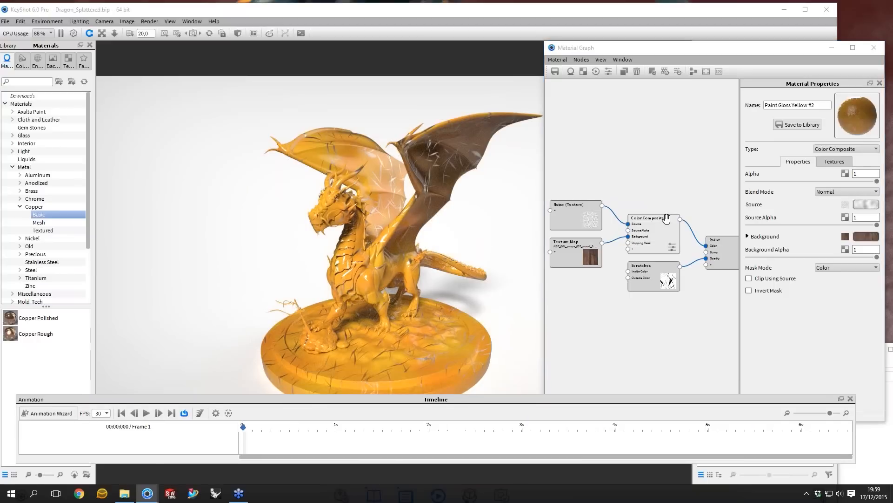
click(667, 235)
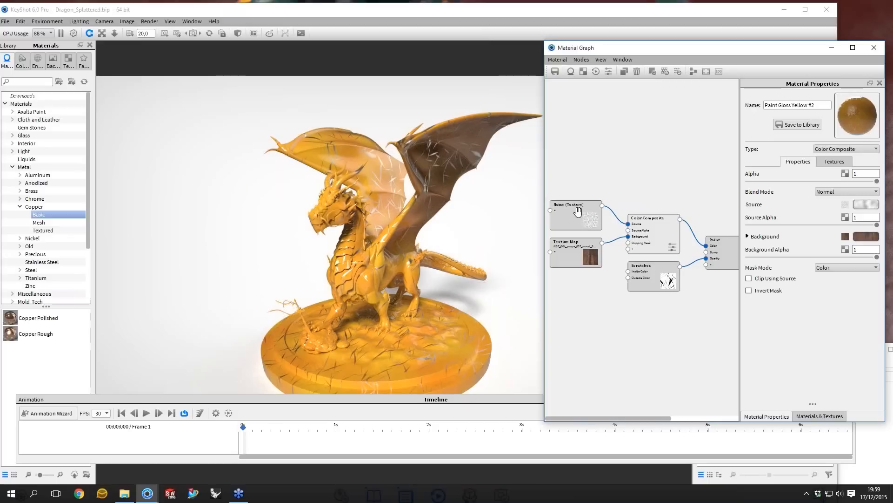
- Make room between the Noise (Texture) and Texture Map nodes and add a Number Fade animation node
drag(585, 219, 585, 212)
click(576, 251)
drag(579, 254, 580, 252)
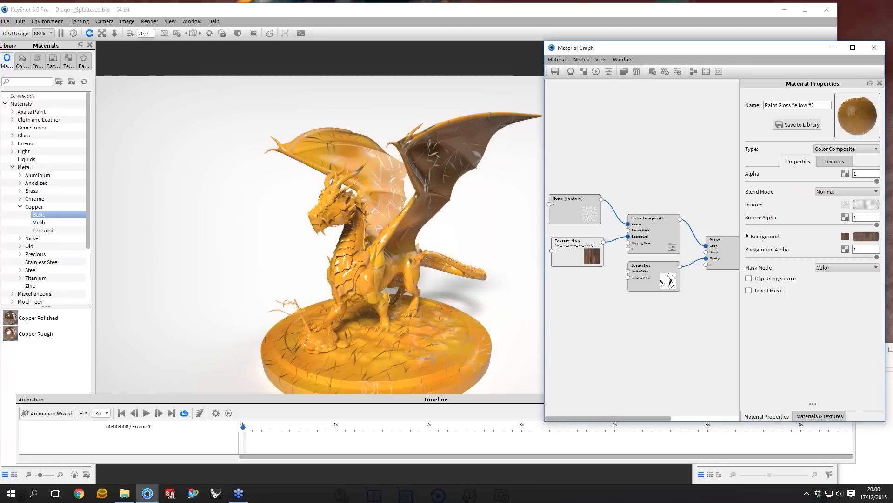
drag(575, 209, 577, 187)
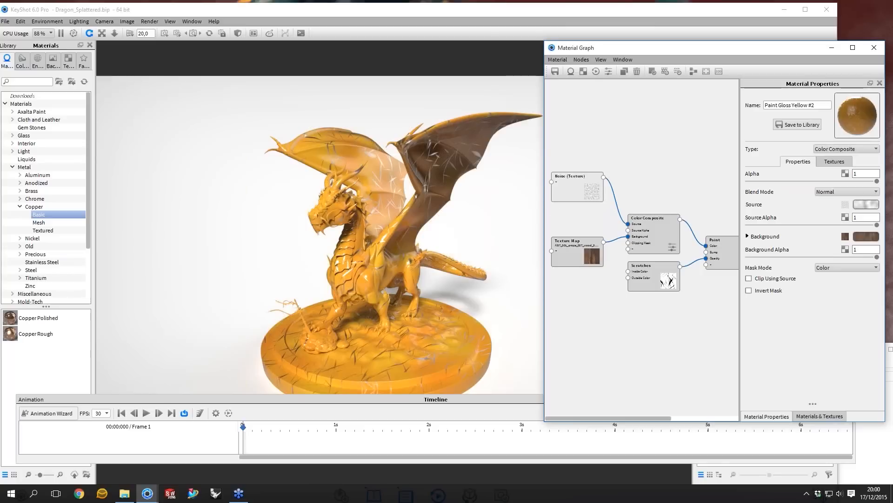
right_click(557, 215)
mouse_move(593, 302)
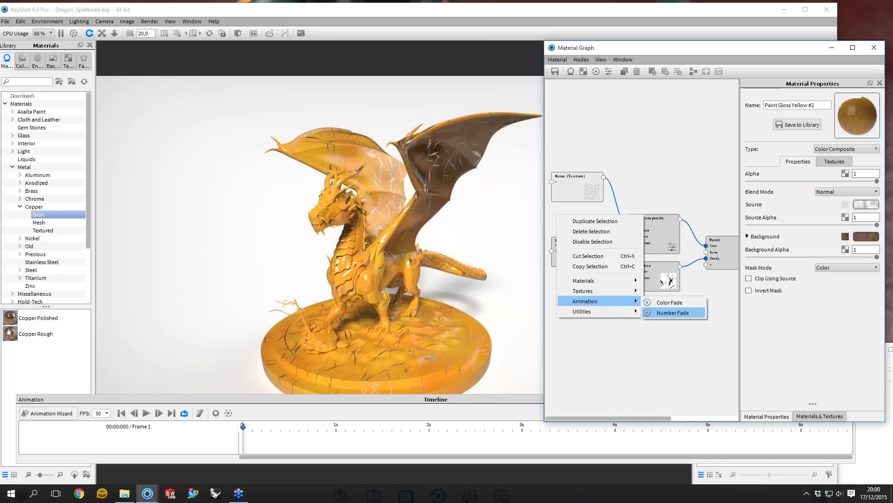
click(672, 312)
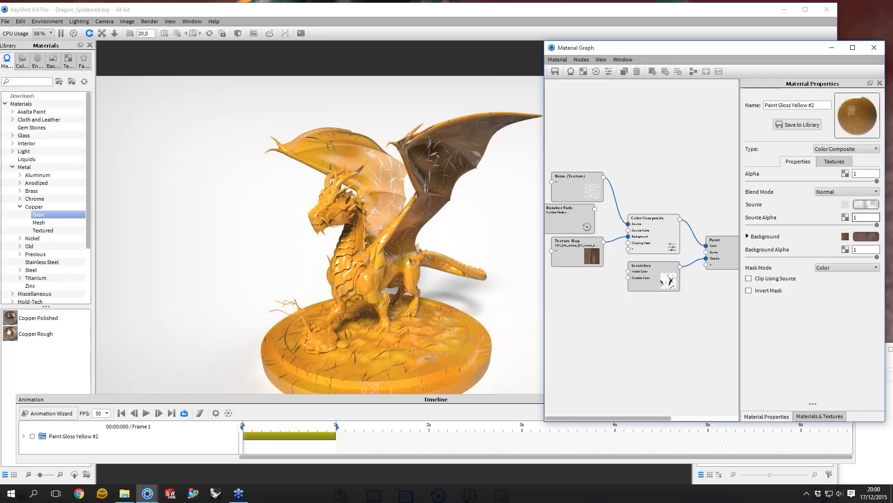
- Set the Number Fade to run from 1 to 0
click(565, 218)
double_click(864, 190)
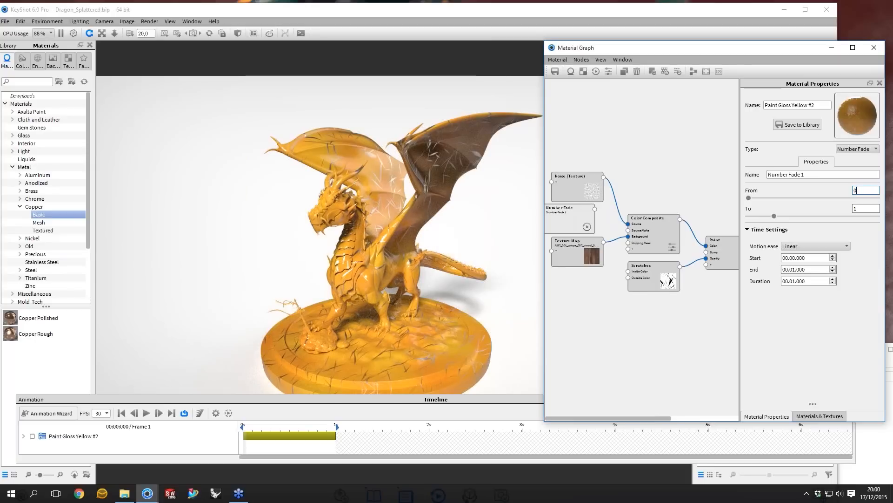
text(1)
key(Return)
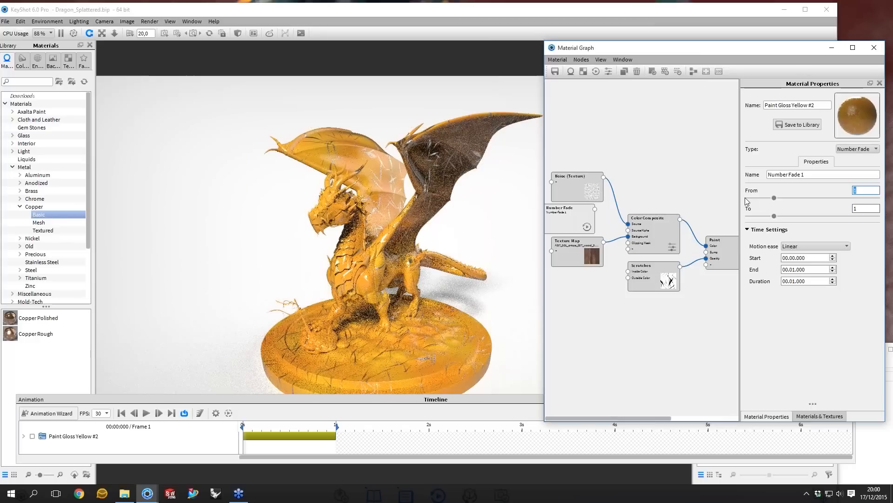
key(Tab)
text(0)
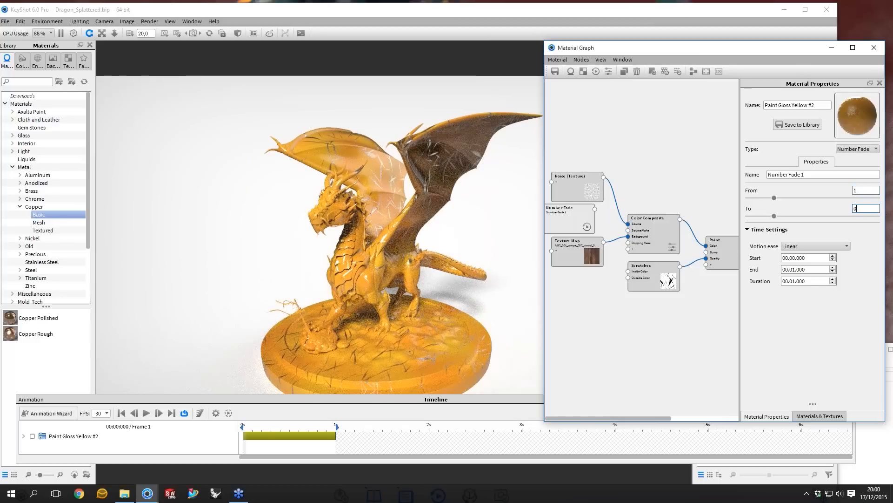
key(Return)
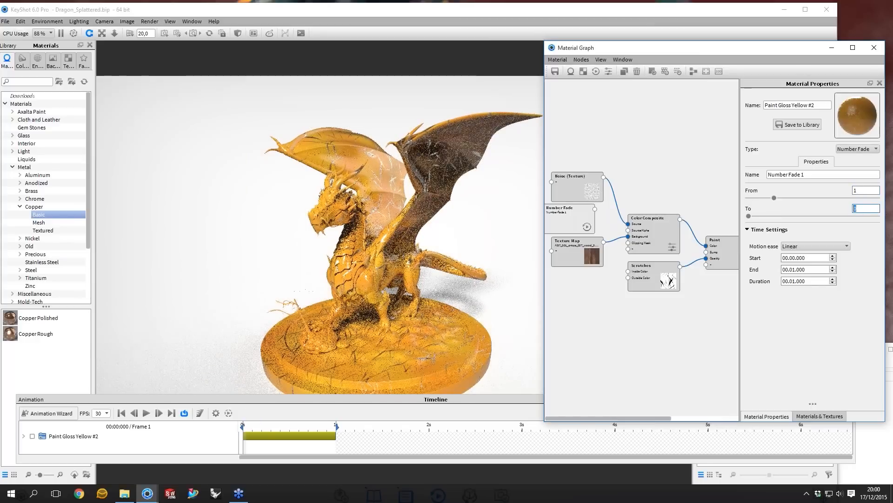
- Connect the Number Fade to the Color Composite's Source Alpha and scrub the timeline to the 1-second mark to preview the fade
drag(595, 209, 657, 234)
click(686, 258)
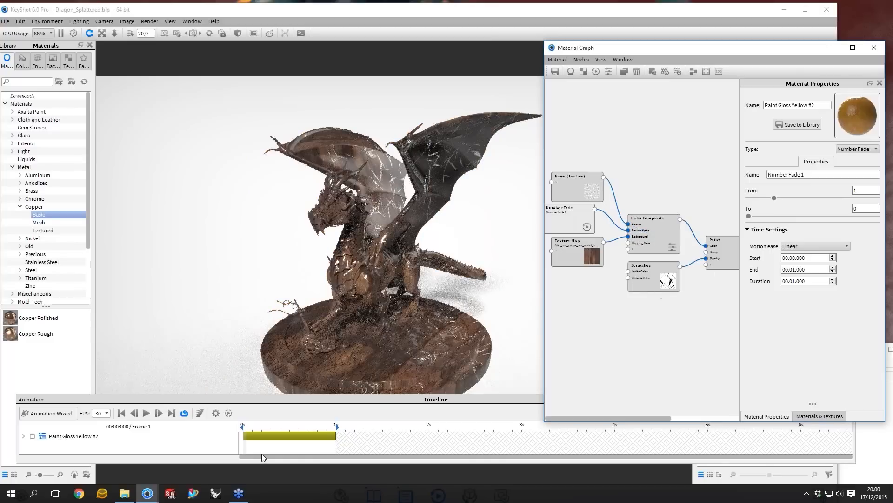
click(255, 425)
drag(271, 420, 336, 430)
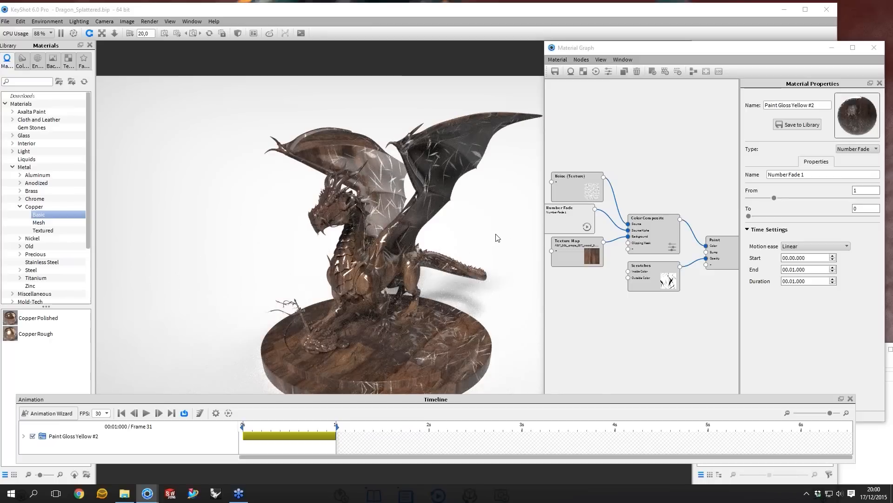
- Recenter the dragon in view and move the Texture Map and Number Fade nodes lower in the graph
drag(497, 238, 407, 234)
middle_drag(407, 234, 420, 249)
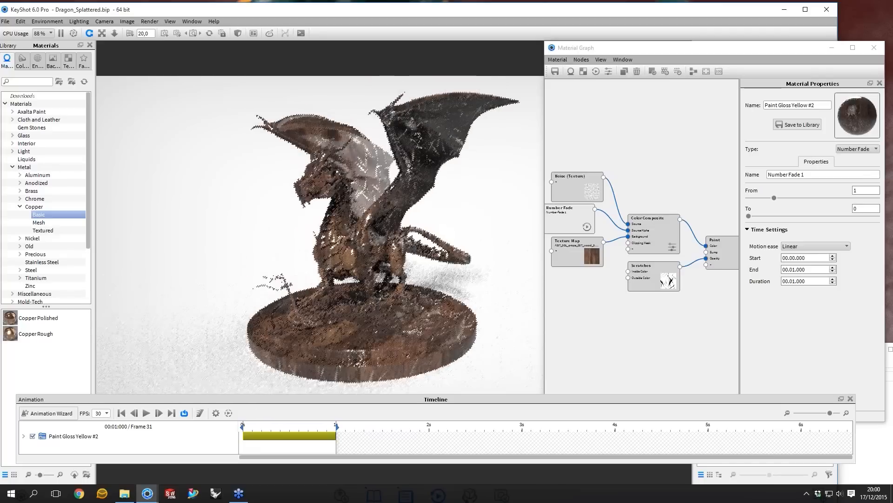
drag(577, 252, 570, 261)
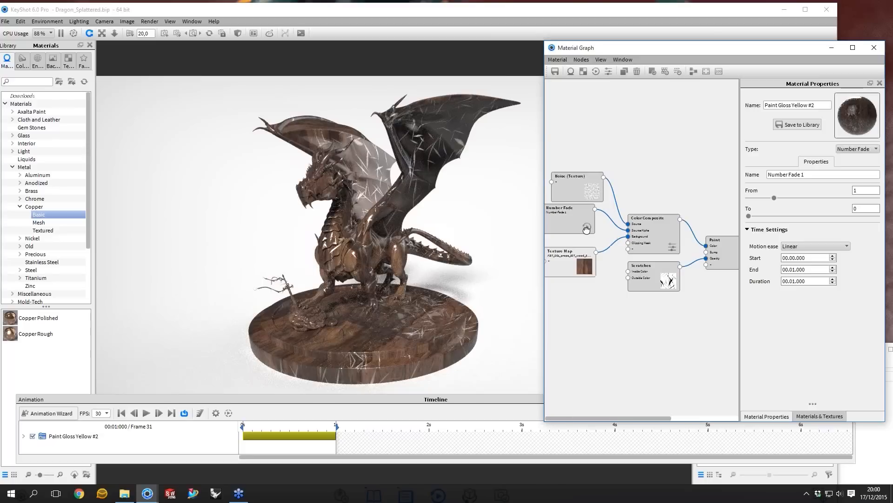
drag(587, 228, 564, 251)
scroll(642, 234, down, 1)
scroll(568, 239, down, 1)
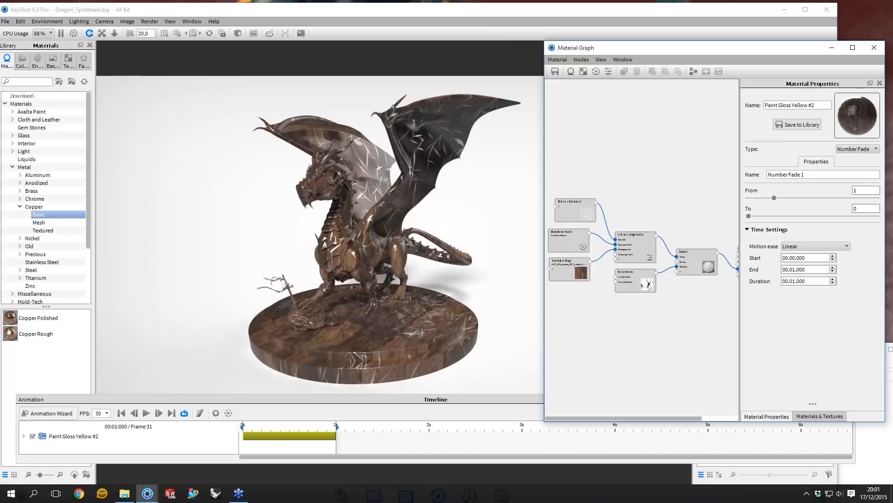
- Delete the Paint, Scratches, Color Composite, texture and Number Fade nodes, keeping only the Metal material in the graph
drag(736, 323, 616, 336)
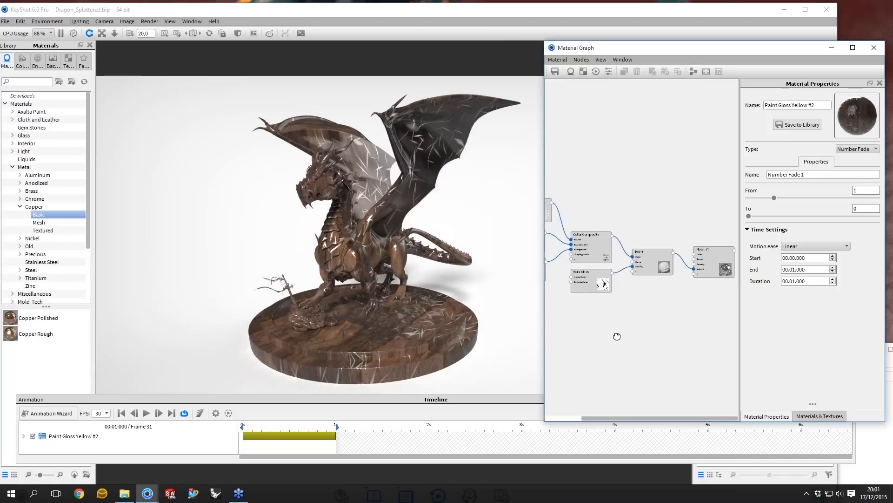
click(646, 260)
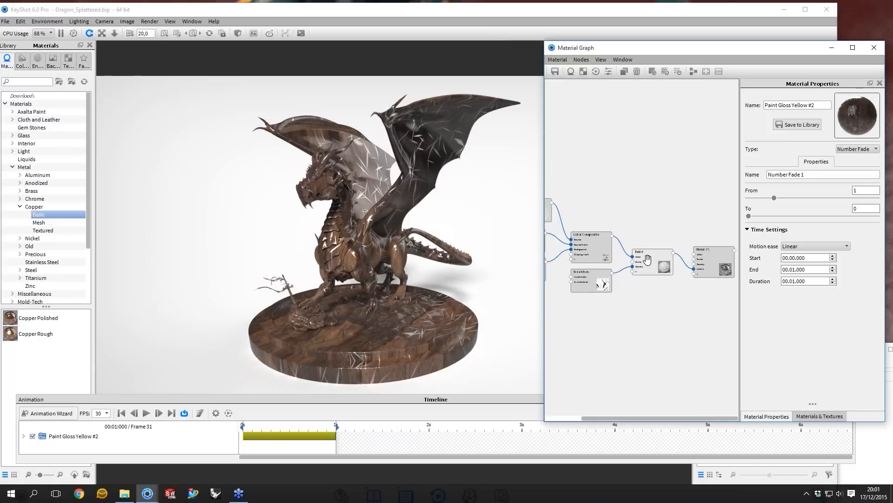
key(Delete)
click(589, 288)
key(Delete)
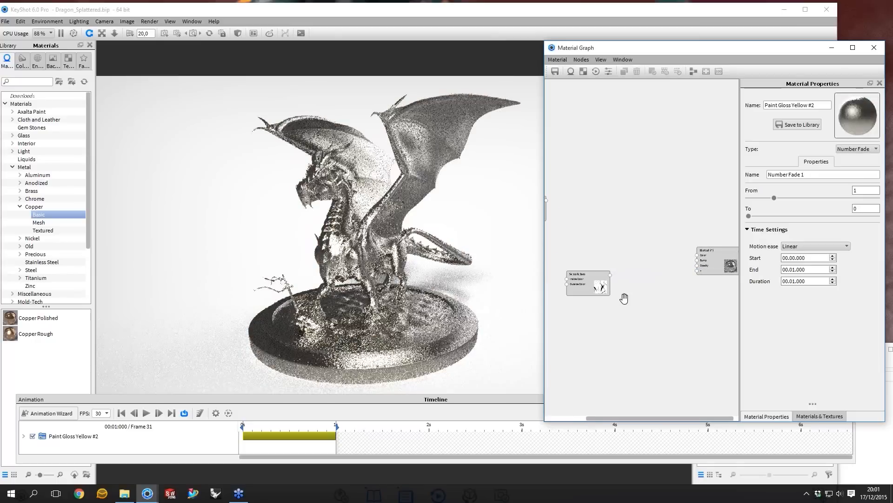
scroll(624, 298, down, 3)
shift+drag(556, 198, 646, 290)
key(Delete)
scroll(611, 257, up, 3)
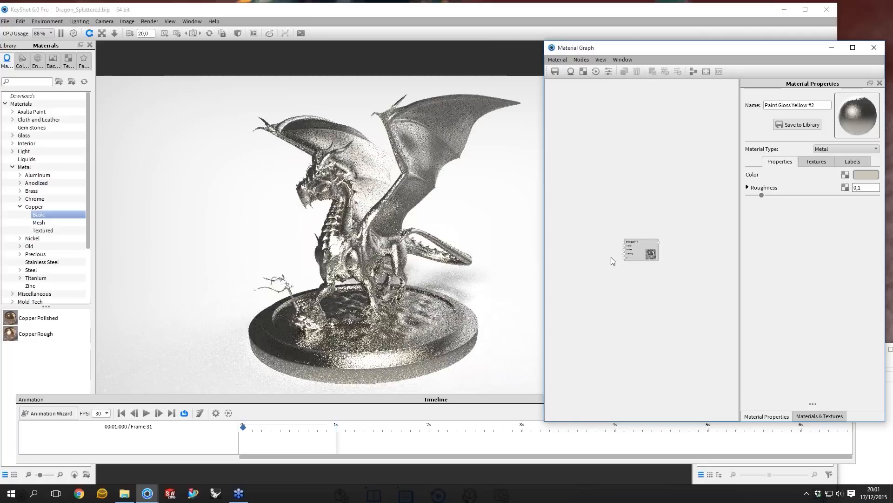
- Set the Metal material's Roughness to 0,2 and reposition its node in the graph
drag(659, 250, 679, 262)
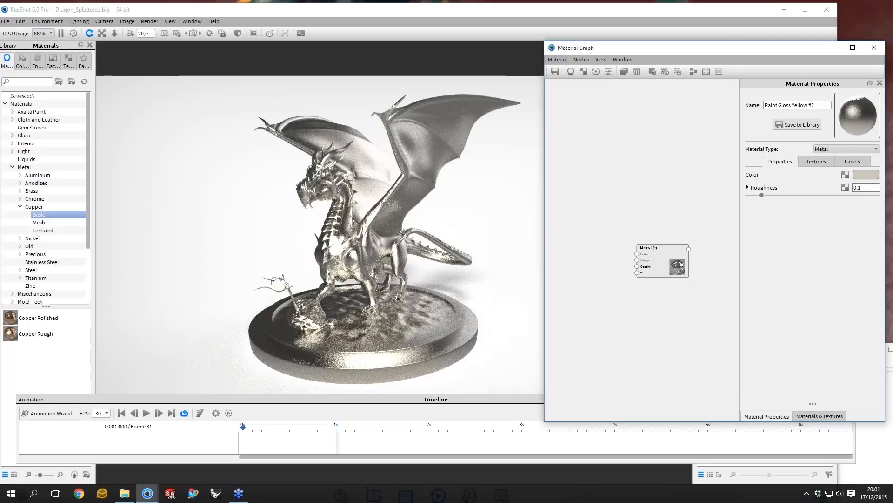
click(562, 184)
click(663, 261)
double_click(865, 187)
text(0,2)
key(Return)
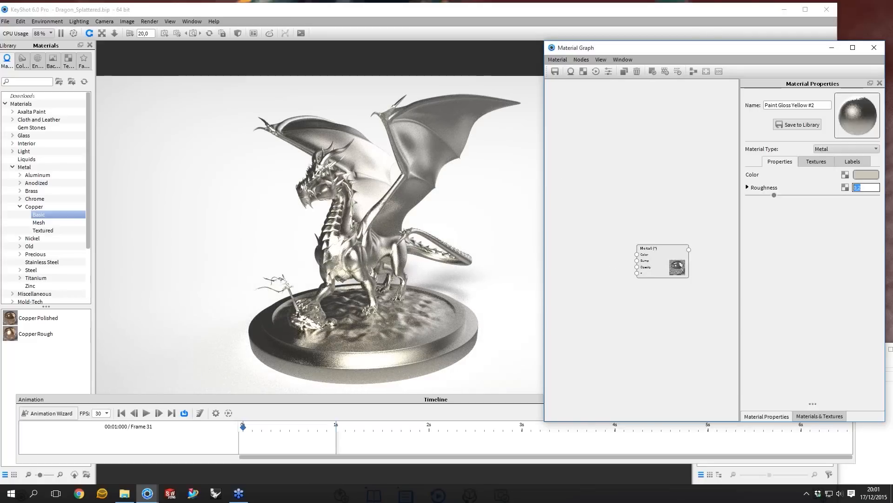
drag(677, 265, 708, 273)
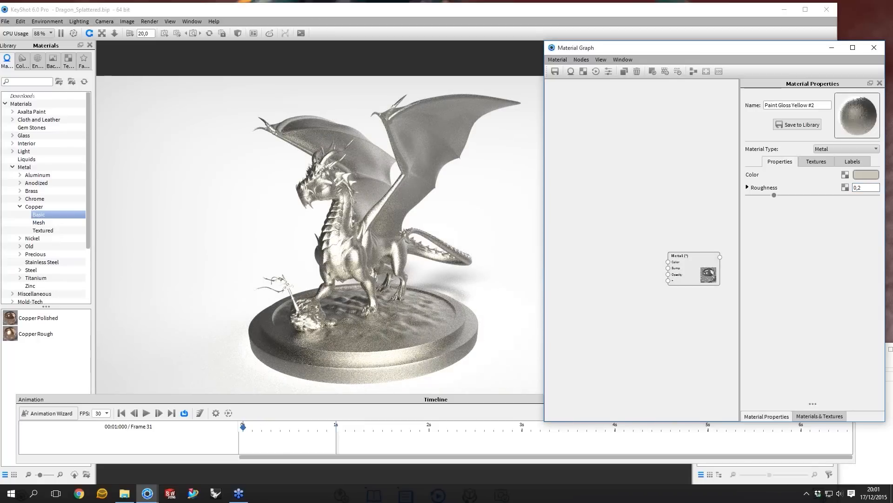
- Darken the Metal's color to 22% saturation and 66% value, and set its Roughness to 0
click(861, 174)
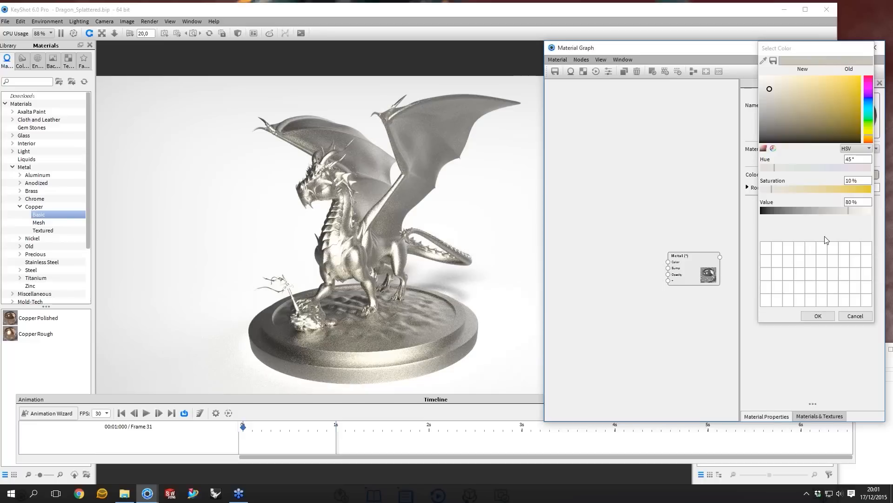
click(782, 120)
click(782, 99)
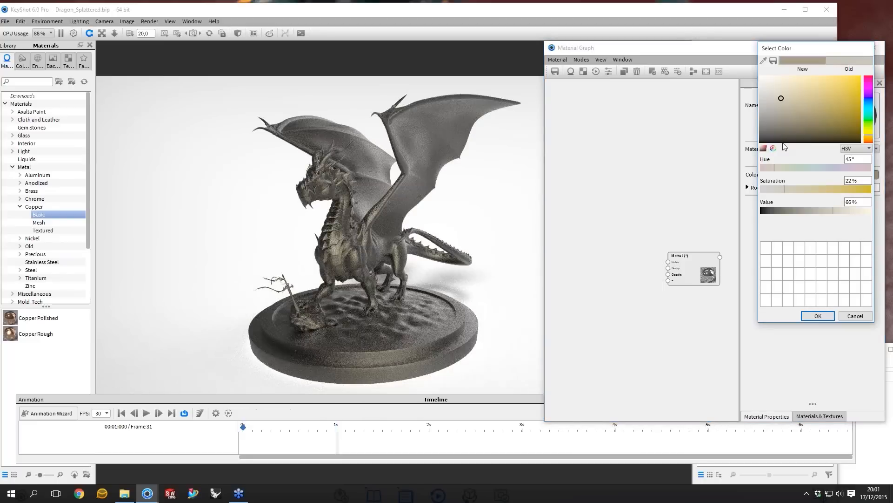
key(Return)
double_click(865, 187)
text(0)
key(Return)
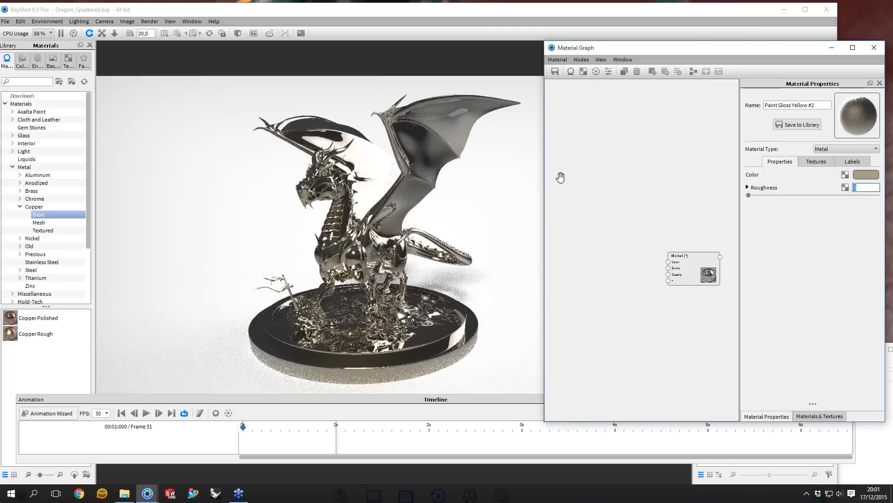
- Add an empty Texture Map node to the graph above the Metal node
right_click(561, 179)
click(621, 131)
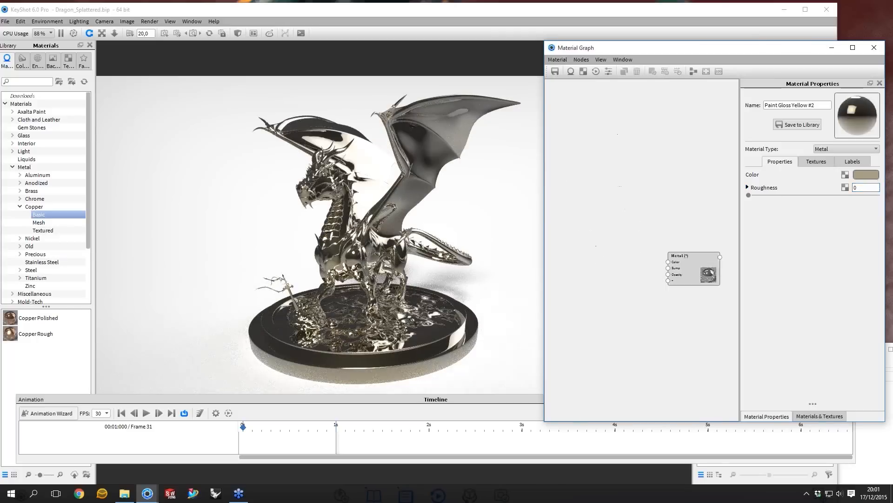
right_click(605, 171)
click(672, 188)
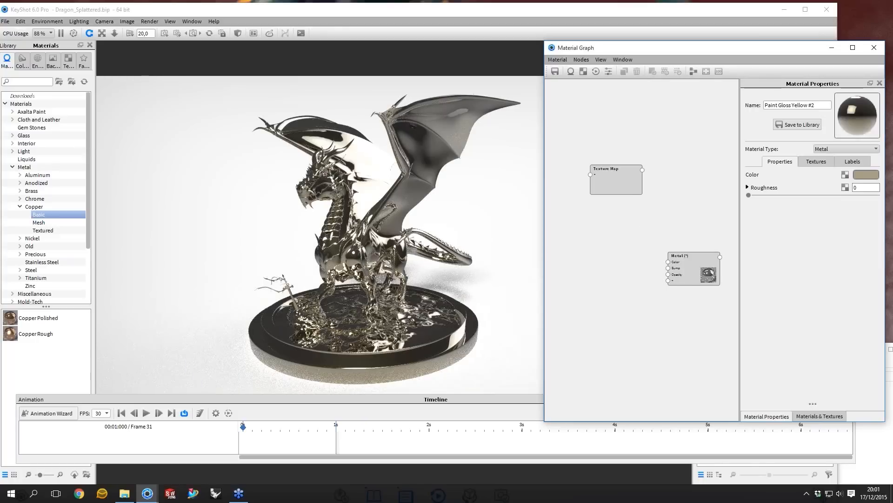
- Load AI37_005_metaltube_refl.jpg from the Textures > metal folder into the new Texture Map
double_click(616, 179)
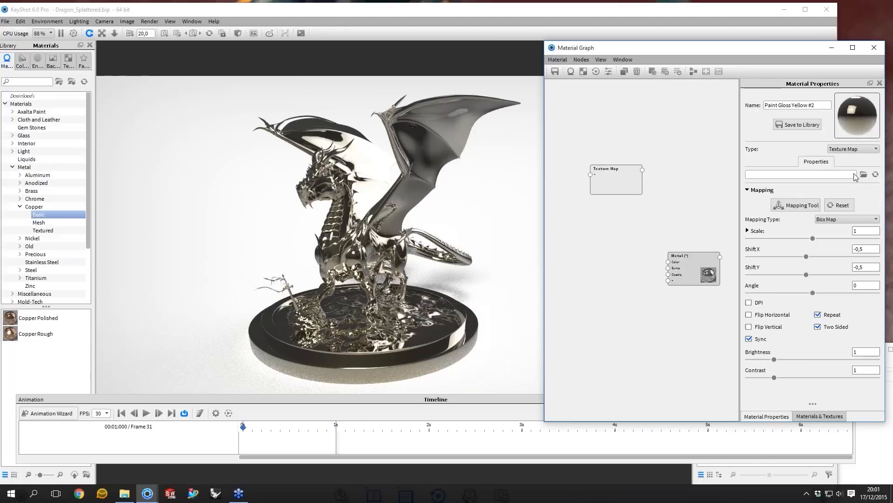
click(863, 174)
click(644, 78)
double_click(457, 139)
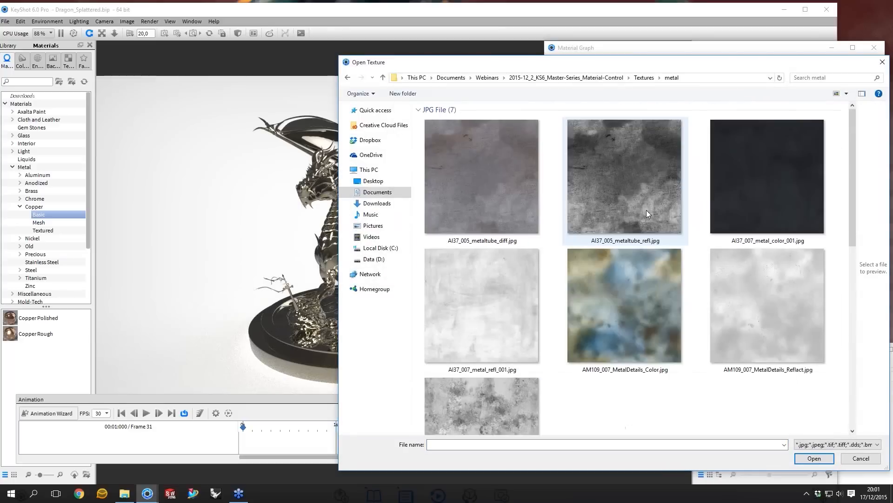
click(647, 212)
click(481, 405)
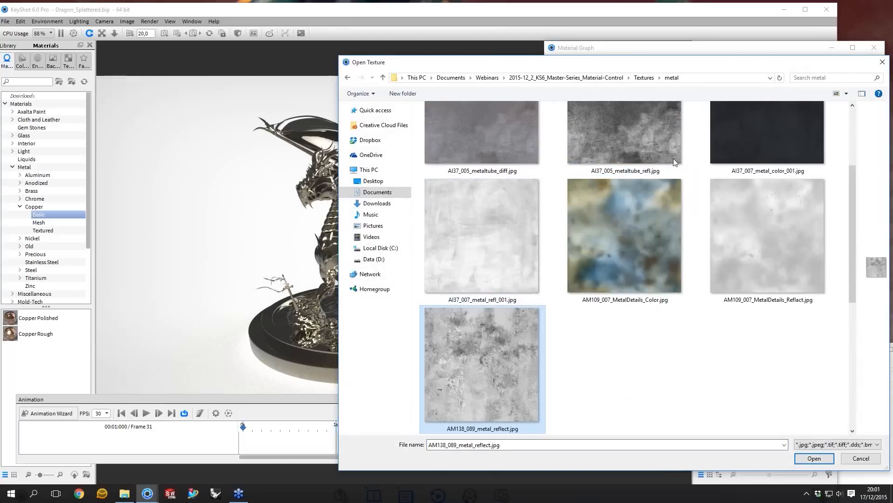
click(674, 158)
double_click(588, 214)
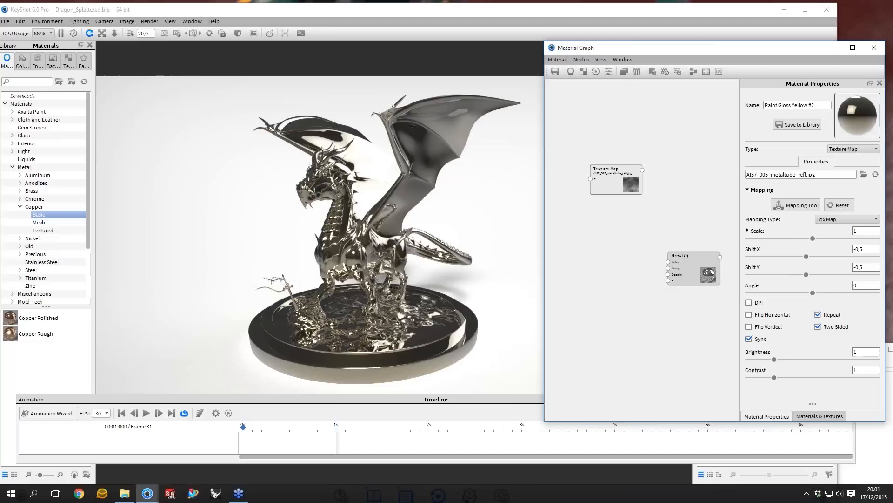
- Preview the Texture Map's color on the dragon, set its Scale to 0,1, and end the preview
drag(614, 184, 578, 218)
drag(861, 230, 820, 226)
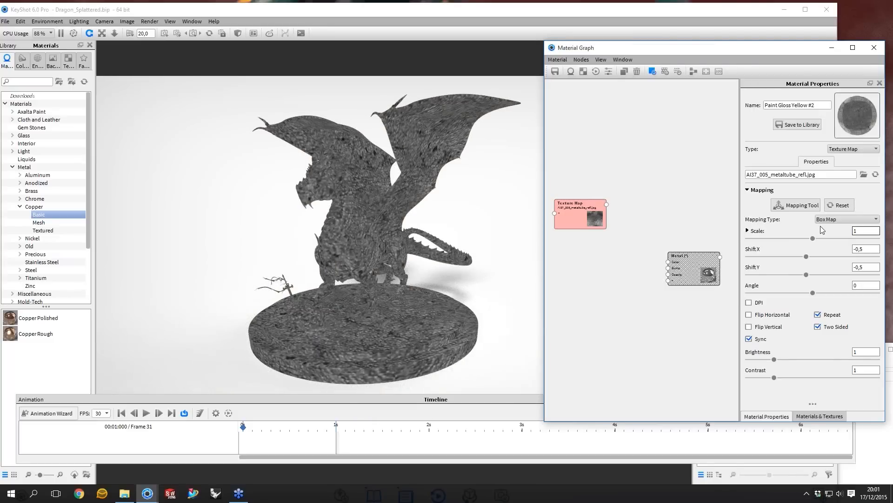
text(0,1)
key(Return)
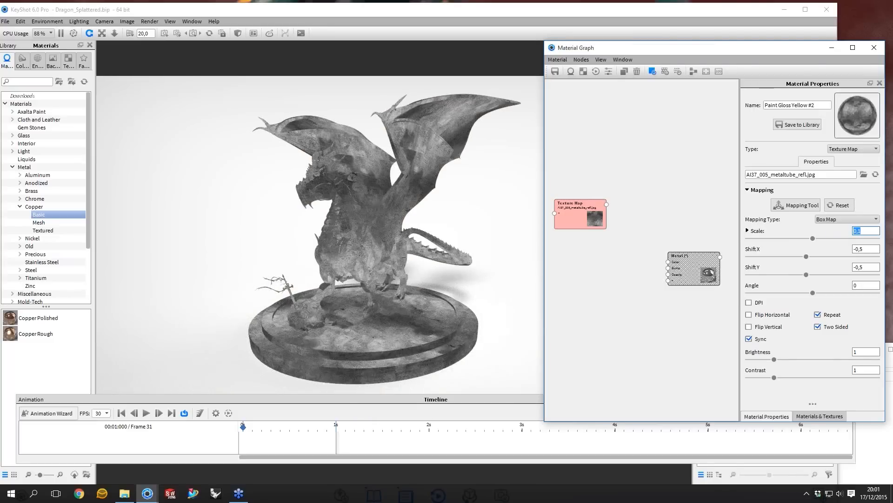
click(602, 217)
key(c)
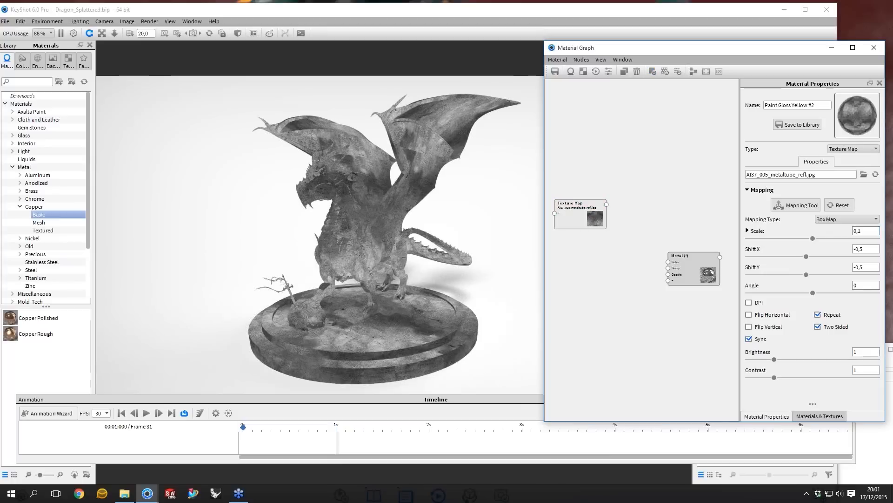
- Connect the Texture Map to the Metal's Roughness and arrange the two nodes closer together
drag(602, 217, 693, 279)
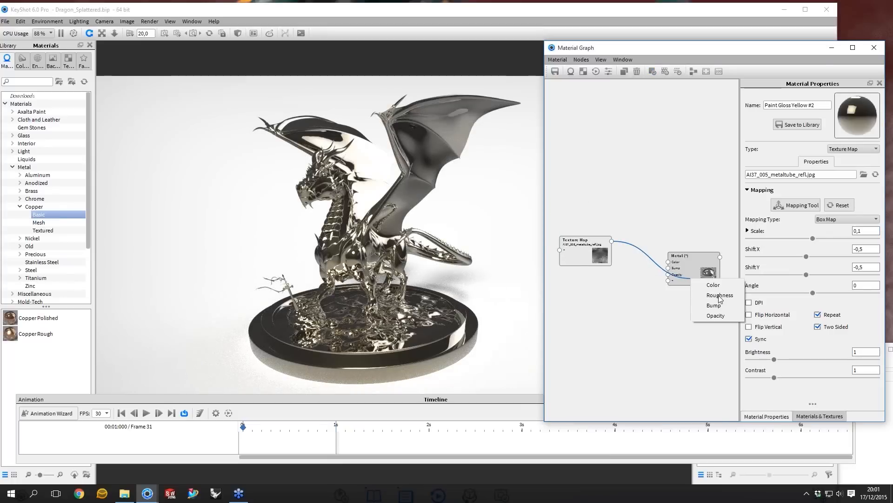
click(720, 295)
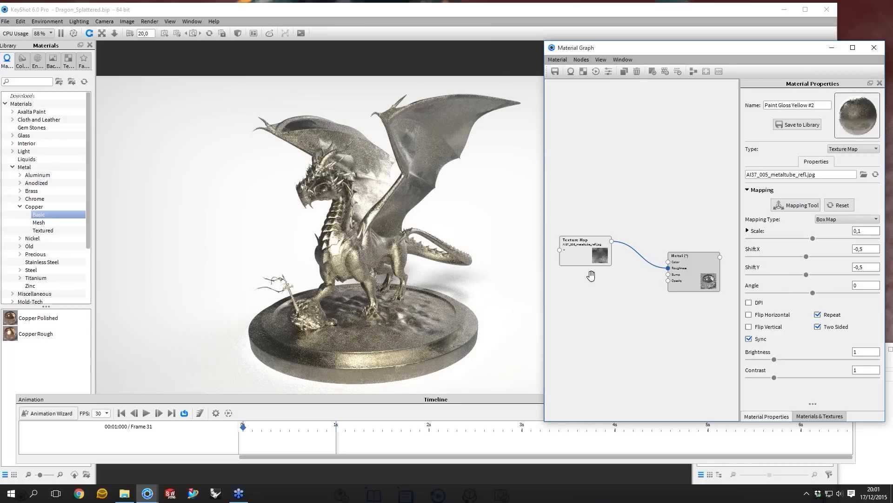
drag(586, 253, 591, 275)
drag(696, 268, 670, 266)
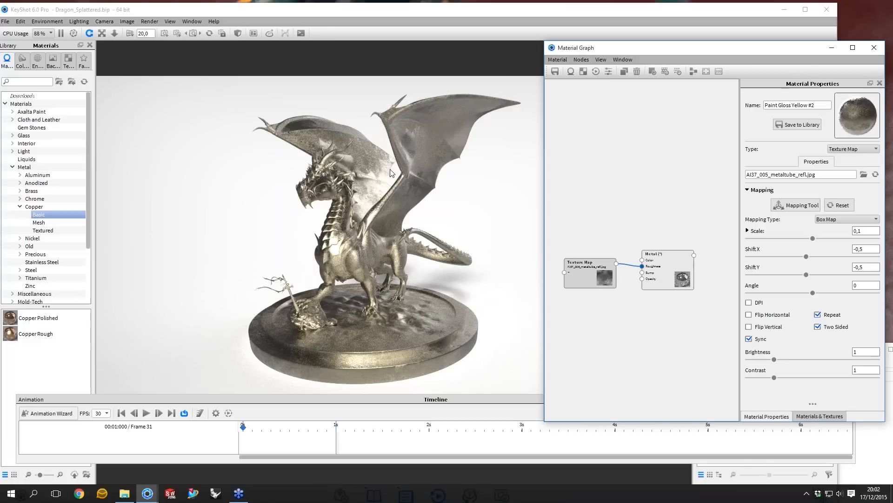
- Move the Texture Map and Metal nodes apart and delete the connection between them
click(686, 277)
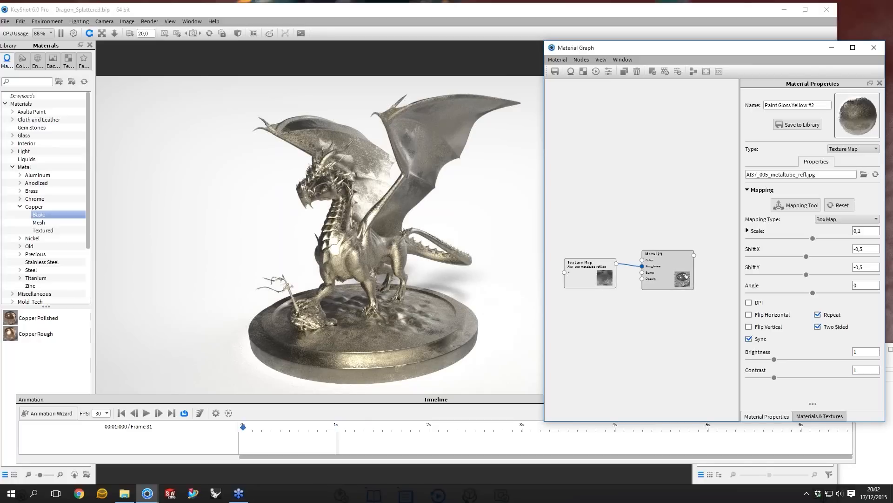
mouse_move(448, 317)
mouse_down()
mouse_move(449, 277)
mouse_move(445, 325)
mouse_up()
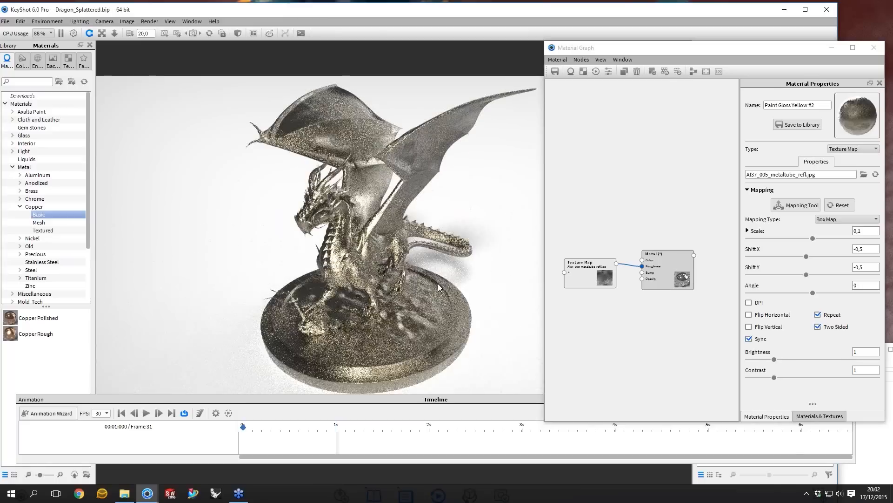
key(ctrl+z)
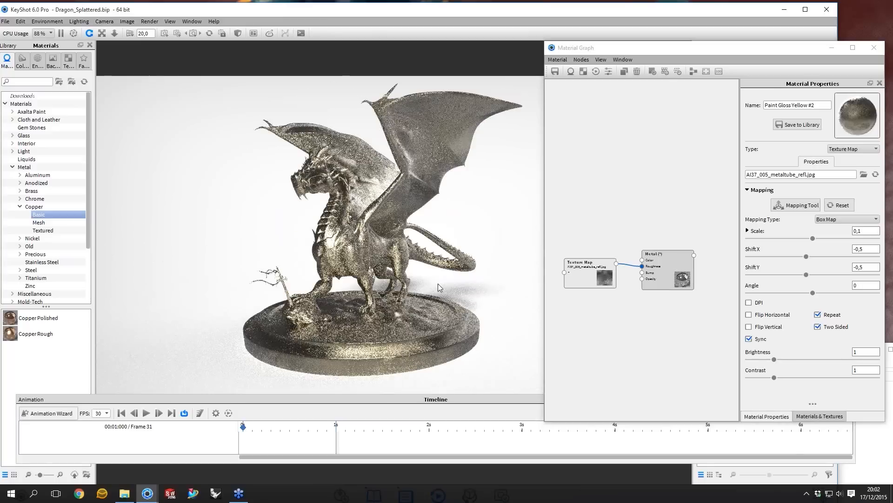
mouse_move(587, 269)
mouse_down()
mouse_move(570, 255)
mouse_move(579, 254)
mouse_up()
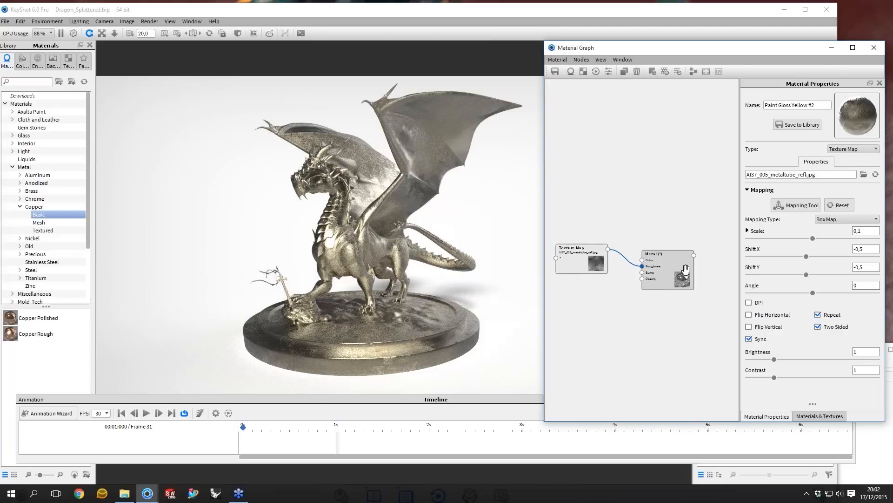
drag(675, 269, 692, 267)
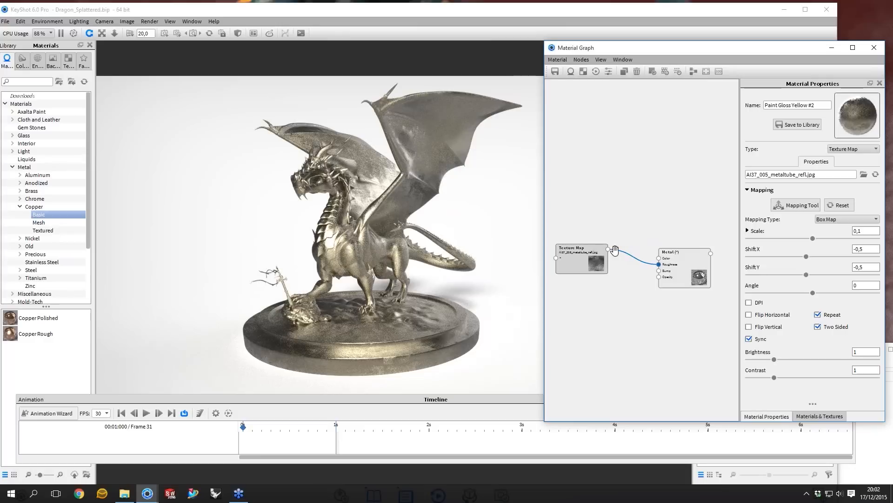
drag(601, 252, 592, 255)
click(623, 257)
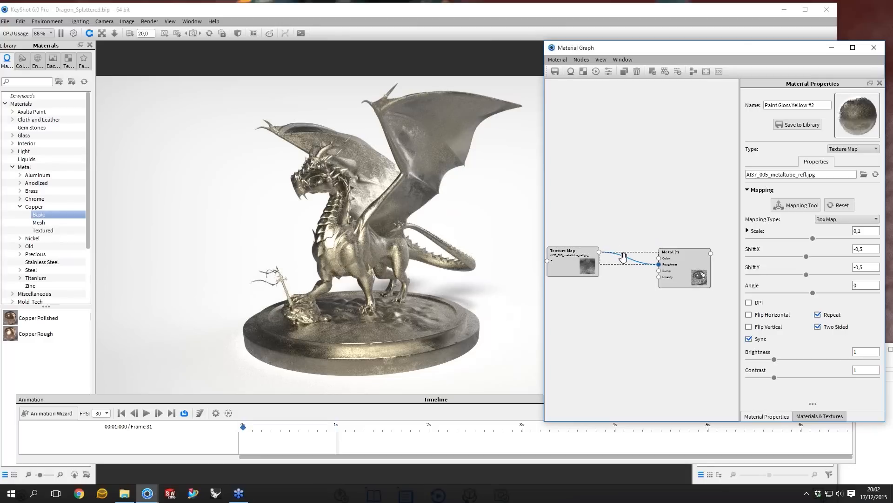
key(Delete)
- Add a Color To Number utility node between the Texture Map and Metal nodes and open its properties
right_click(610, 200)
mouse_move(639, 234)
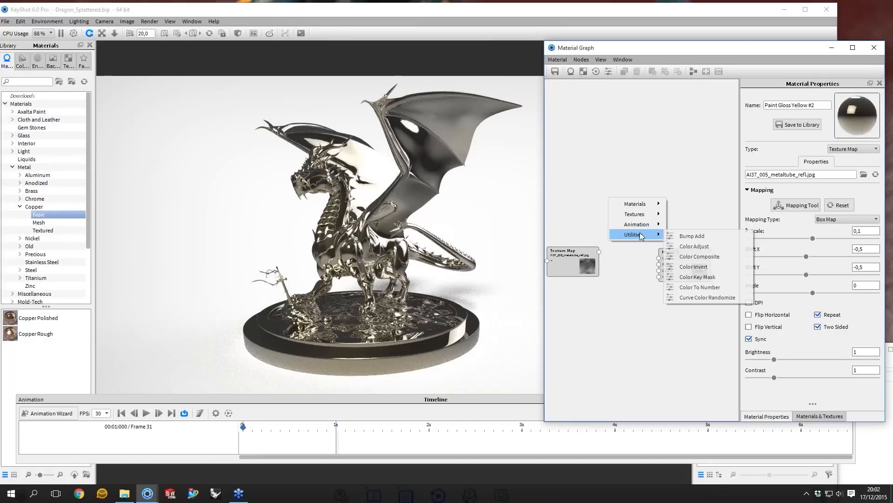
click(700, 287)
drag(625, 219, 633, 240)
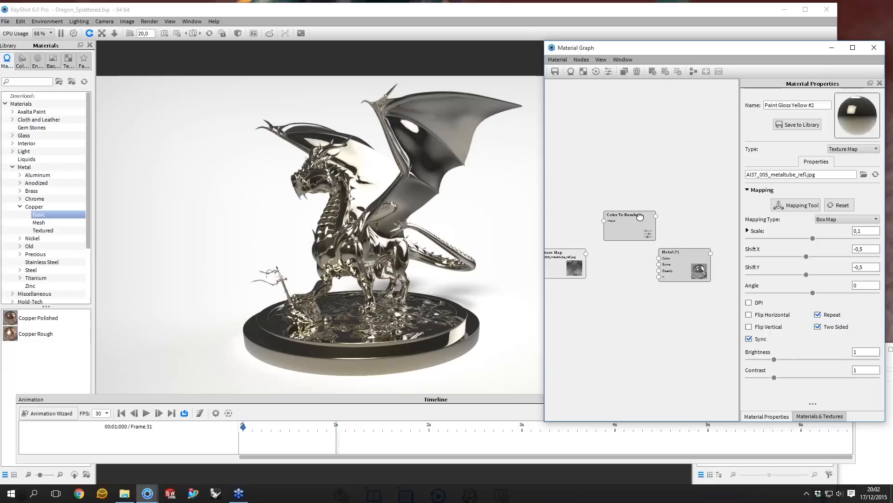
mouse_move(611, 221)
mouse_down()
mouse_move(607, 240)
mouse_move(613, 235)
mouse_up()
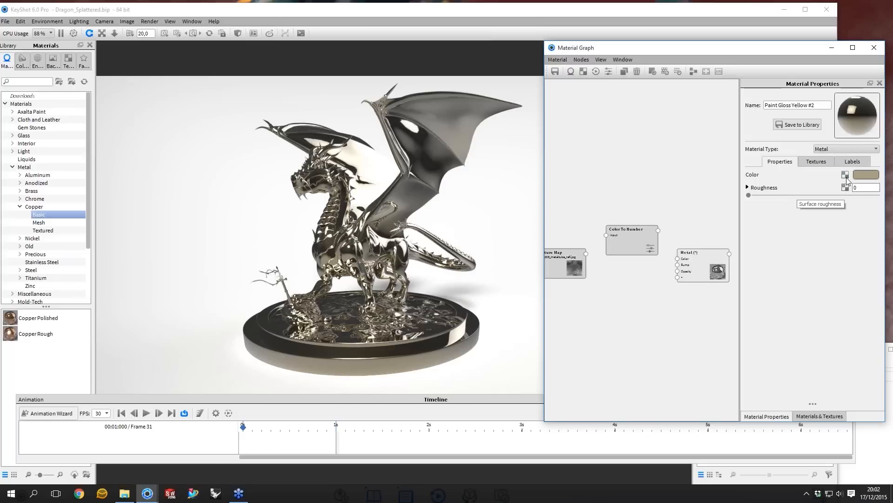
drag(632, 239, 623, 236)
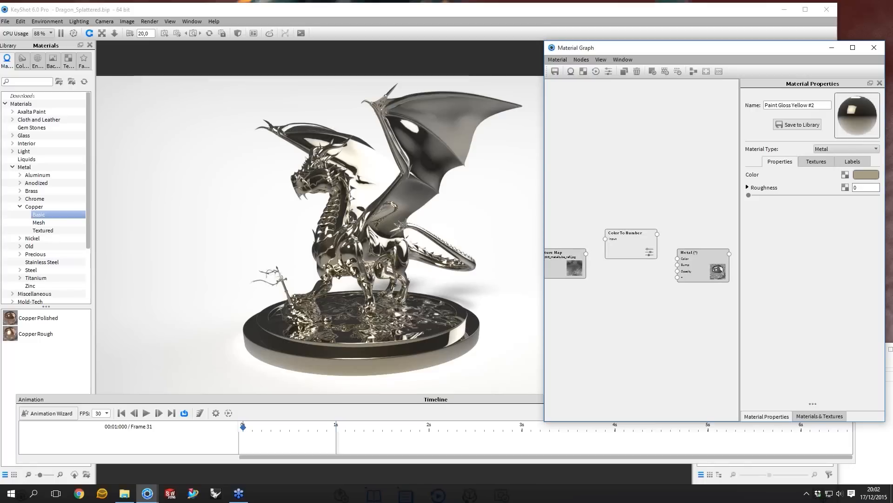
double_click(631, 244)
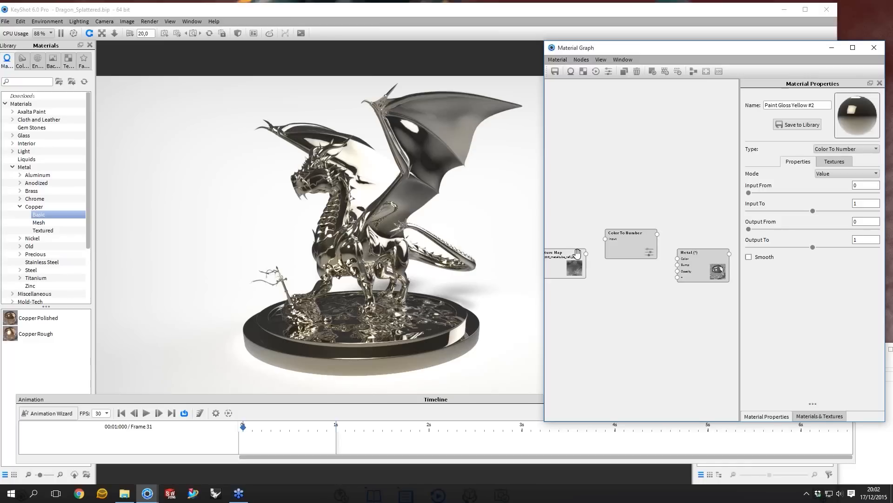
- Preview the Texture Map's color on the dragon and end the preview
drag(577, 253, 581, 283)
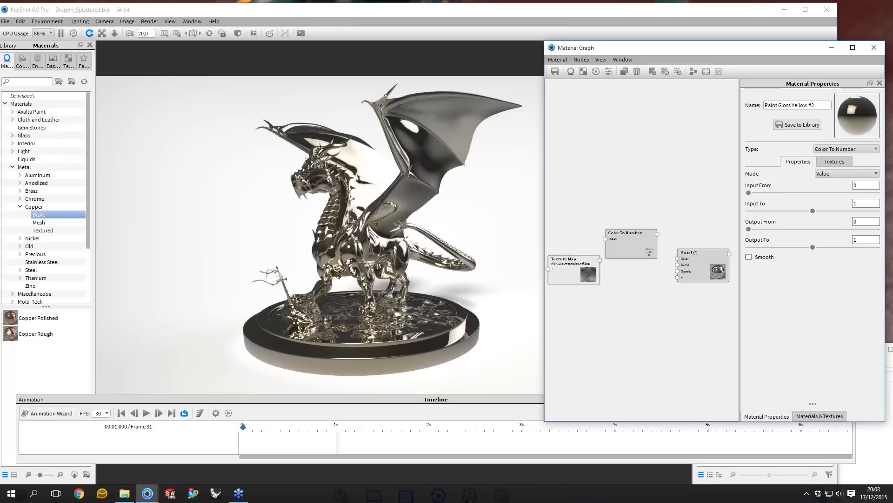
right_click(568, 193)
mouse_move(600, 259)
drag(563, 260, 553, 262)
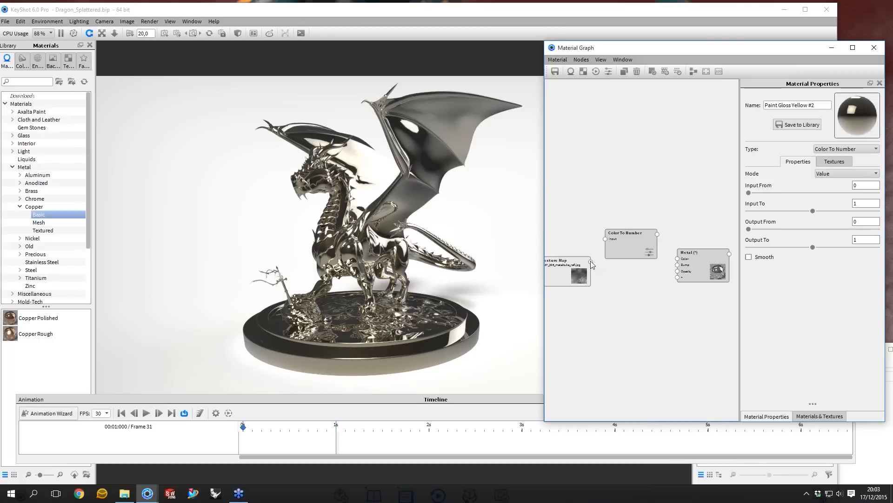
mouse_move(591, 262)
mouse_down()
mouse_move(600, 257)
mouse_move(578, 270)
mouse_up()
key(c)
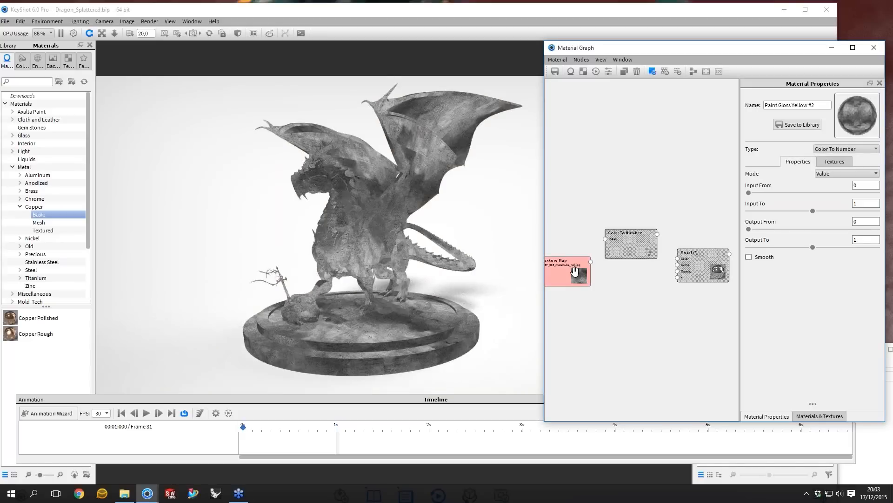
key(c)
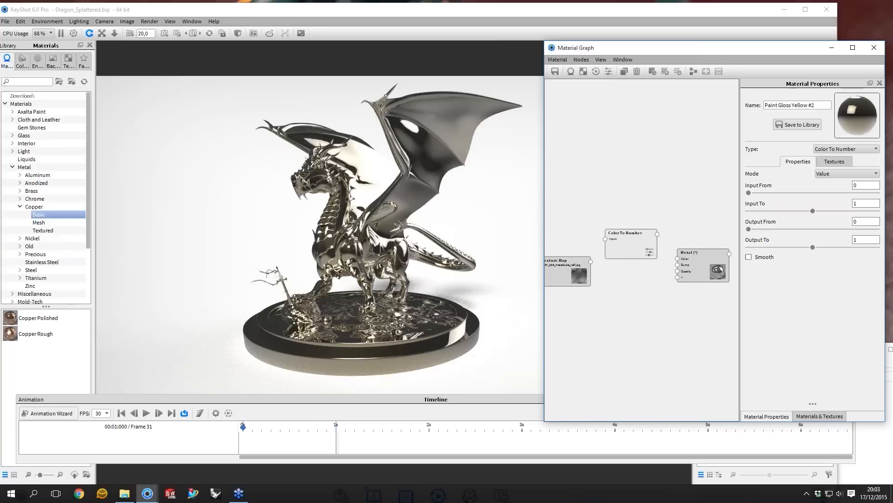
- Connect the Texture Map to the Color To Number node's Input, keeping the input range from 0 to 1
drag(635, 242, 637, 241)
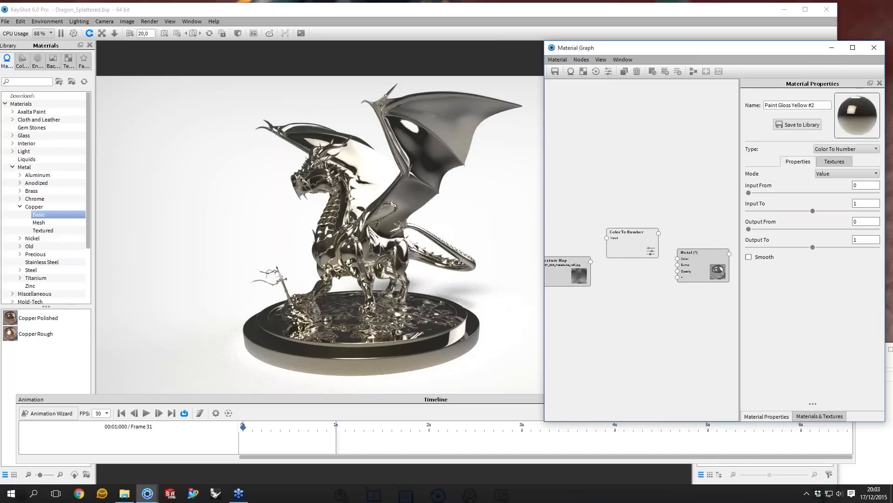
drag(583, 265, 622, 246)
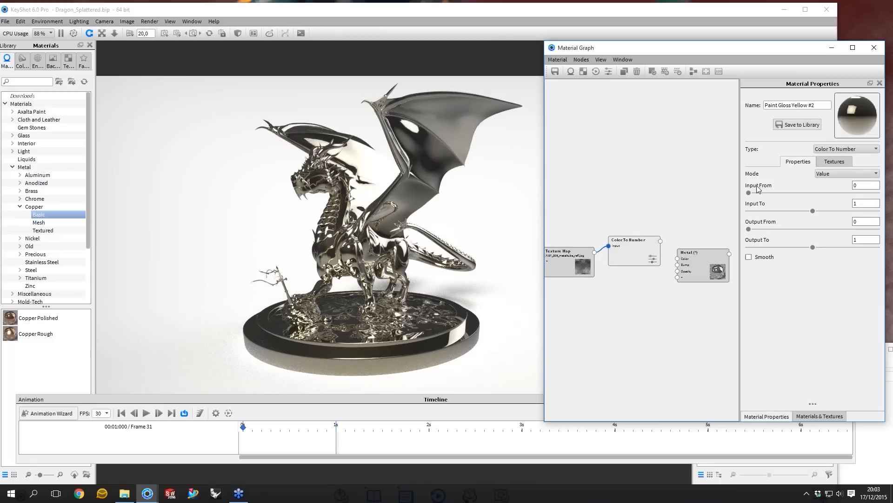
click(866, 204)
click(866, 185)
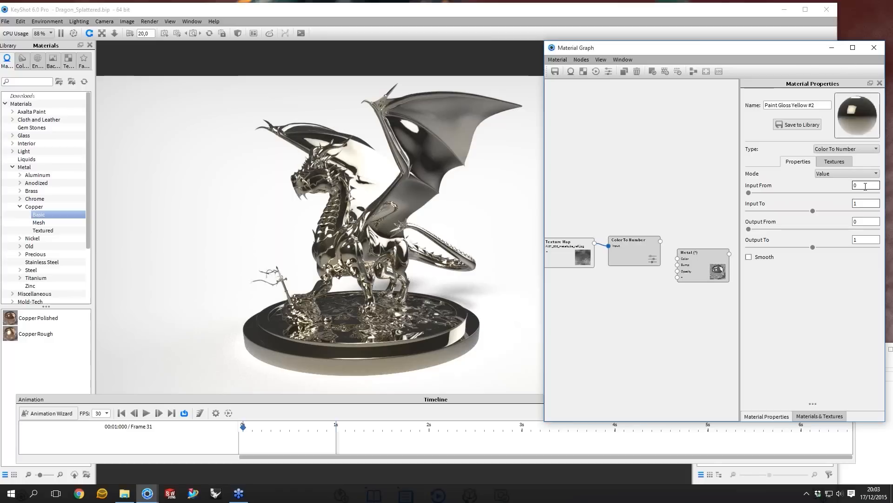
double_click(866, 187)
key(Tab)
- Connect the Color To Number node to the Metal's Roughness and adjust the node's position in the graph
drag(660, 241, 701, 266)
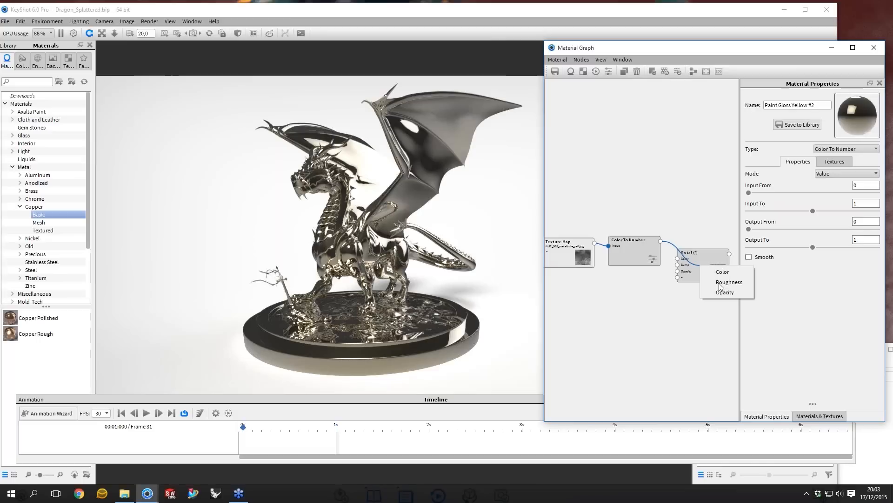
click(728, 282)
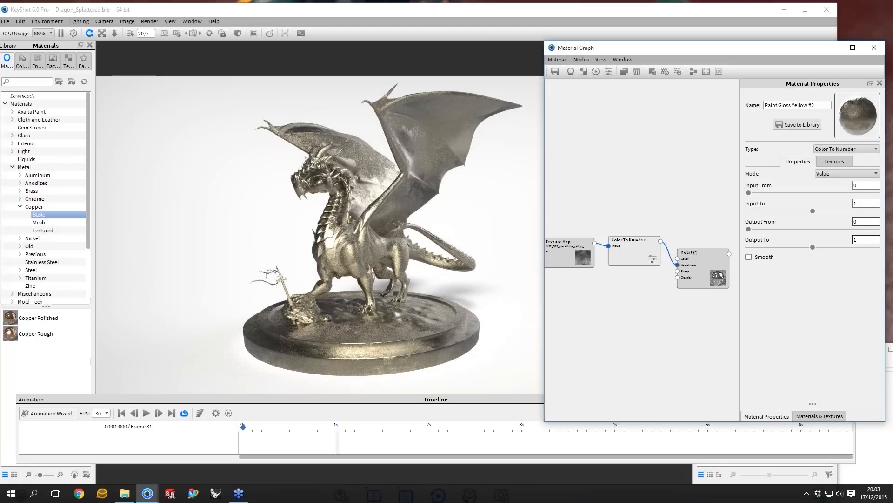
key(Tab)
drag(650, 248, 651, 255)
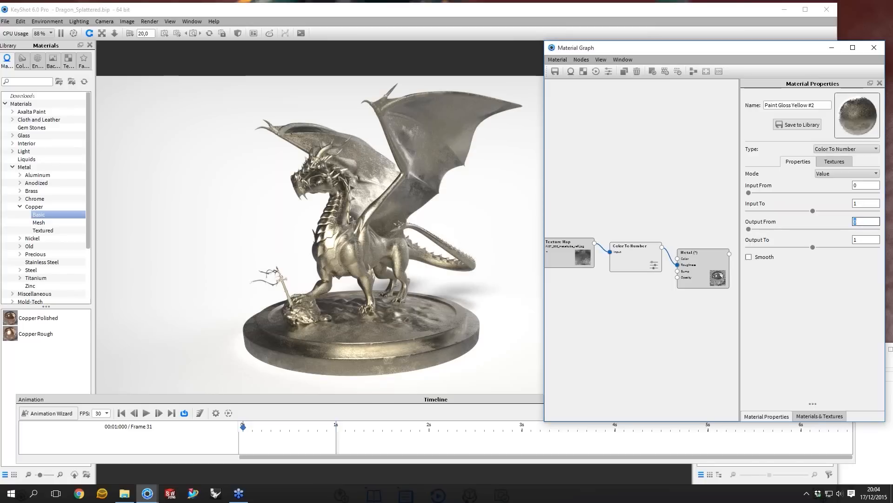
- Set the Color To Number node's Output From to 0,01 and Output To to 0,1
text(0,01)
key(Return)
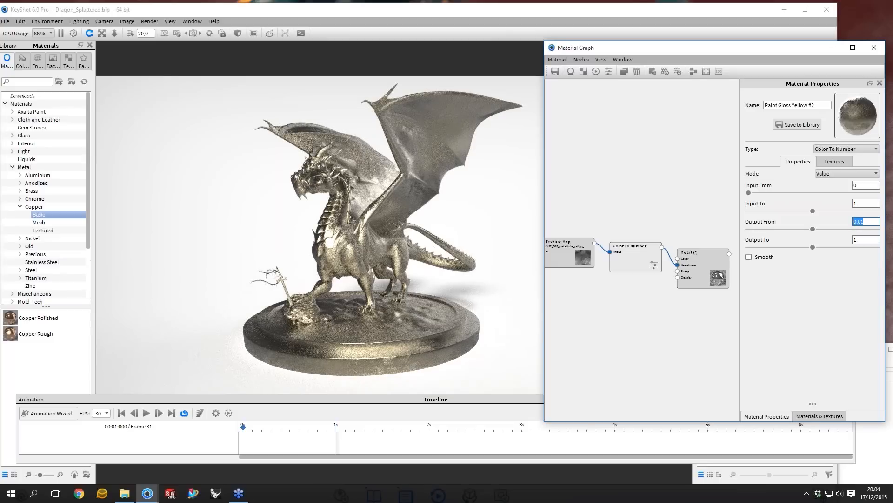
key(Tab)
text(0,1)
key(Return)
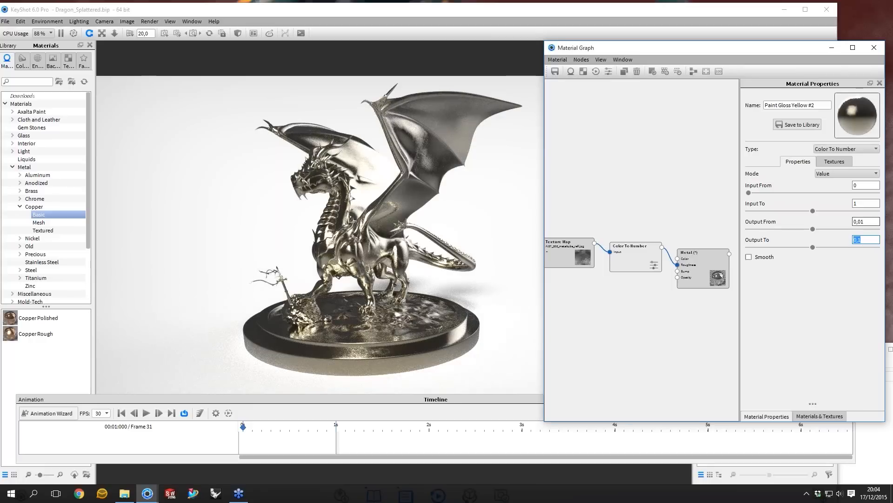
click(867, 222)
text(0,01)
key(Return)
click(862, 240)
key(Return)
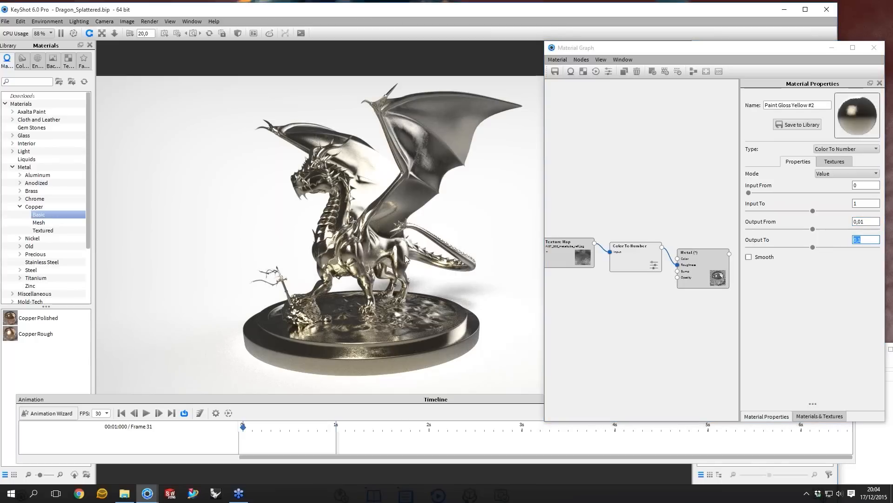
- Set the Color To Number node's Output From to 0,1
drag(404, 255, 446, 283)
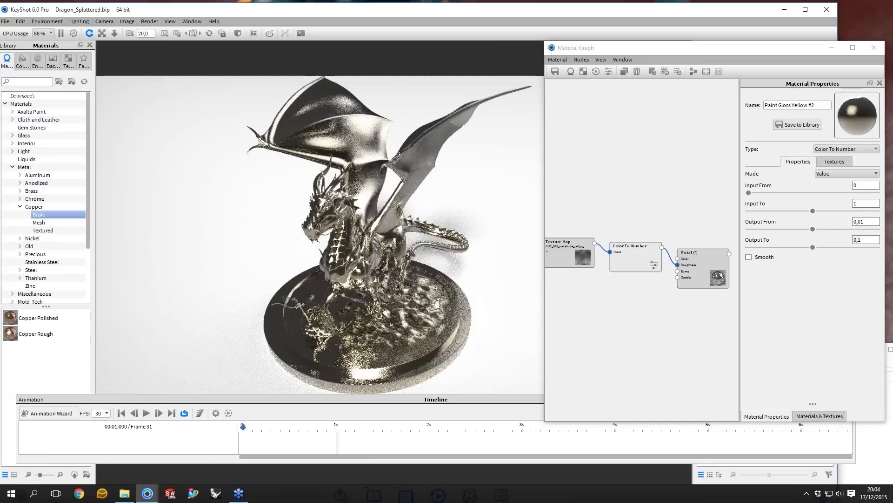
click(707, 268)
click(642, 254)
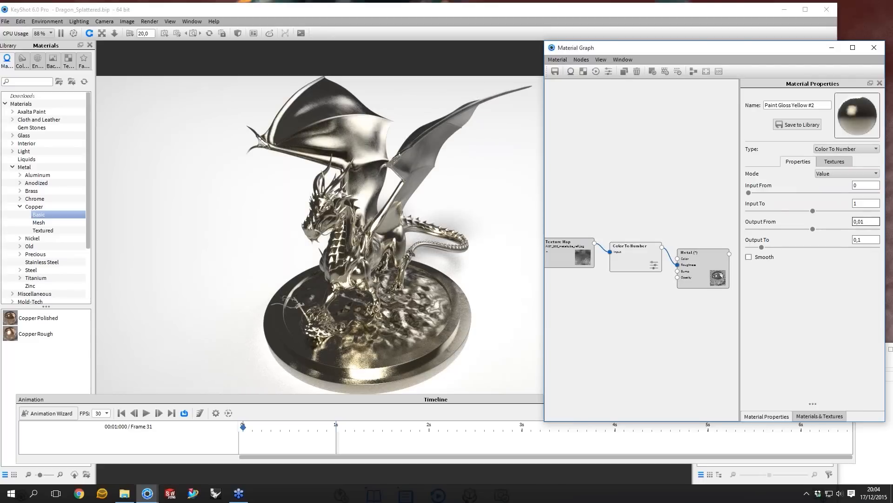
drag(517, 289, 496, 249)
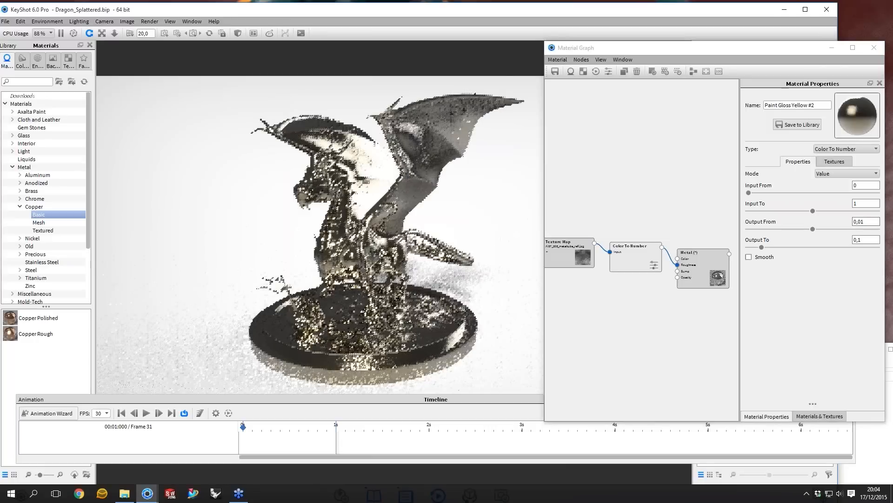
drag(475, 244, 460, 231)
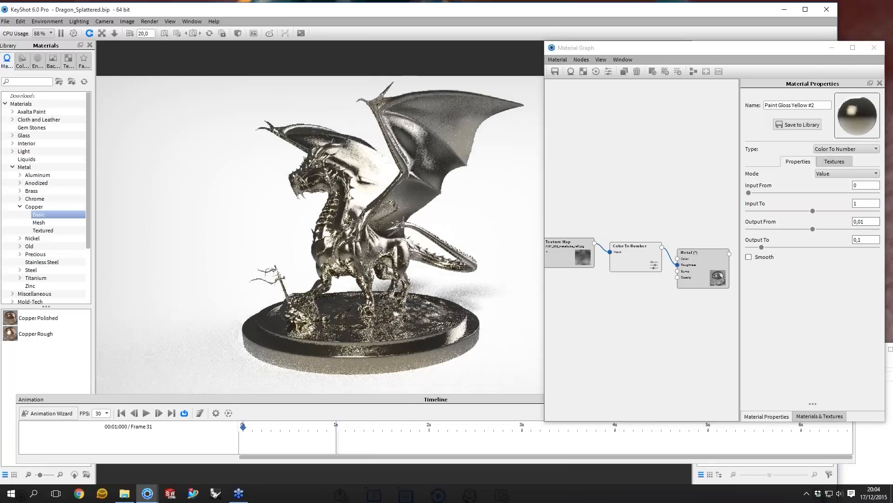
click(869, 221)
key(BackSpace)
key(BackSpace)
text(1)
key(Return)
- Set the Color To Number node's Output To to 0,2 and Output From to 0
click(868, 240)
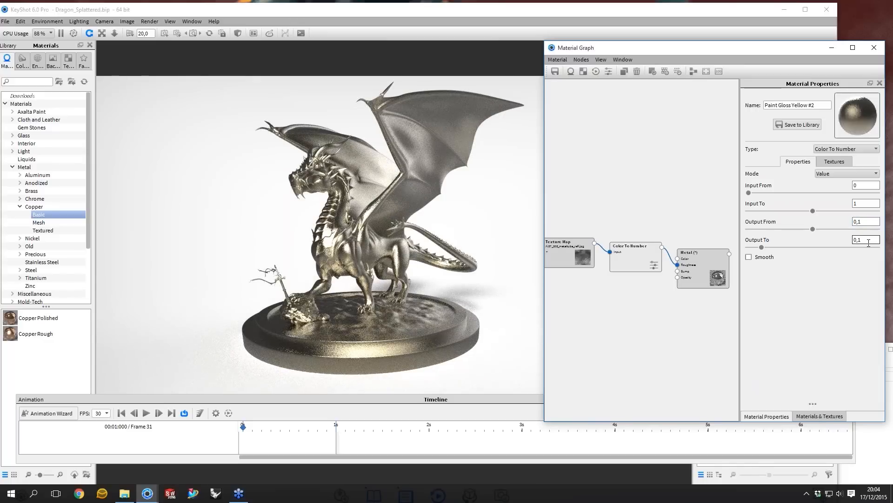
key(BackSpace)
text(2)
key(Return)
mouse_move(400, 297)
mouse_down()
mouse_move(403, 306)
mouse_move(404, 282)
mouse_move(404, 307)
mouse_up()
double_click(859, 222)
text(0)
key(Return)
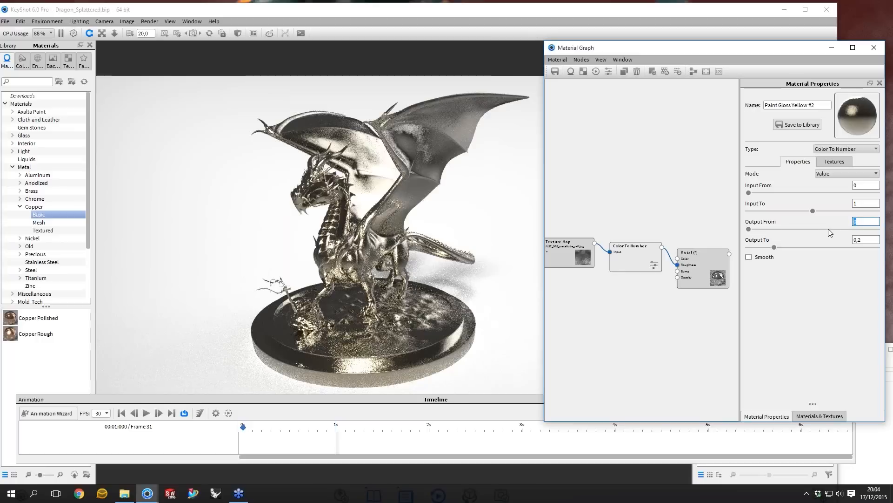
- Line up the Color To Number and Texture Map nodes with the Metal node and open the Metal's properties
drag(652, 246, 637, 266)
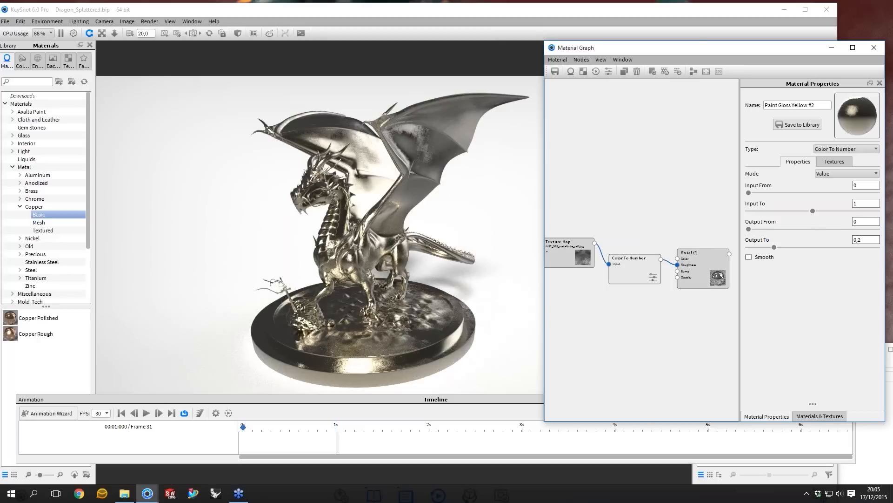
drag(558, 242, 557, 252)
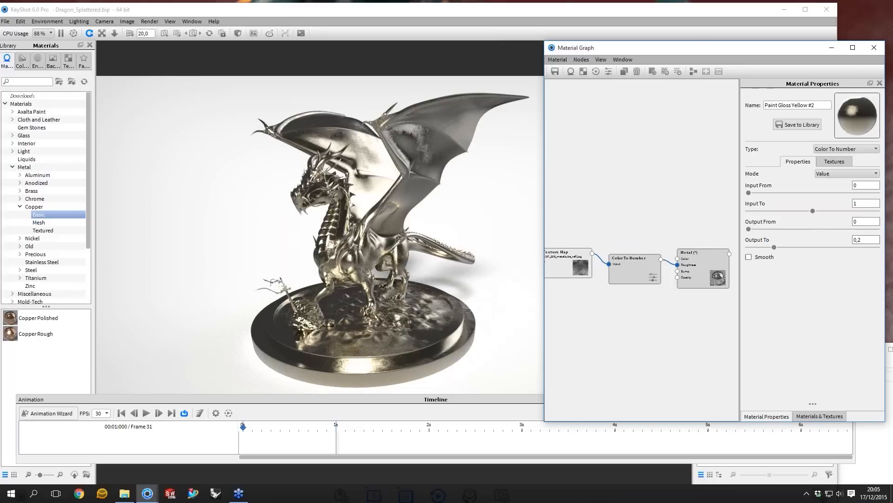
double_click(570, 254)
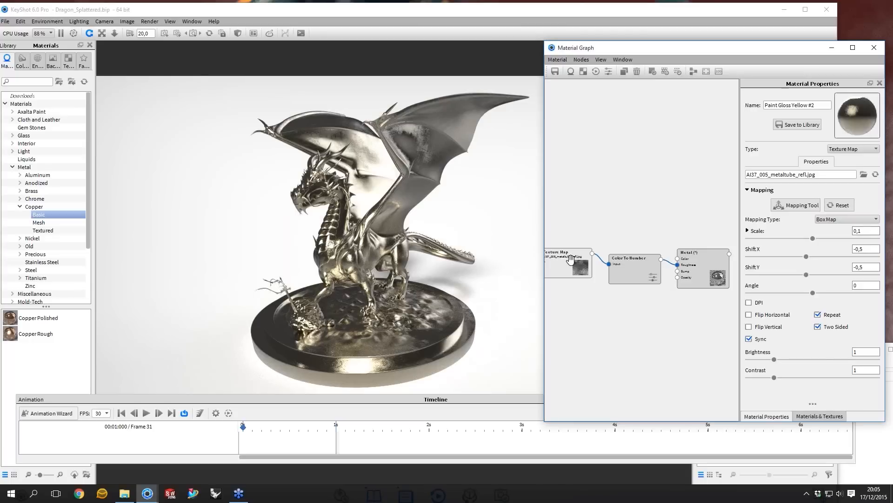
click(570, 258)
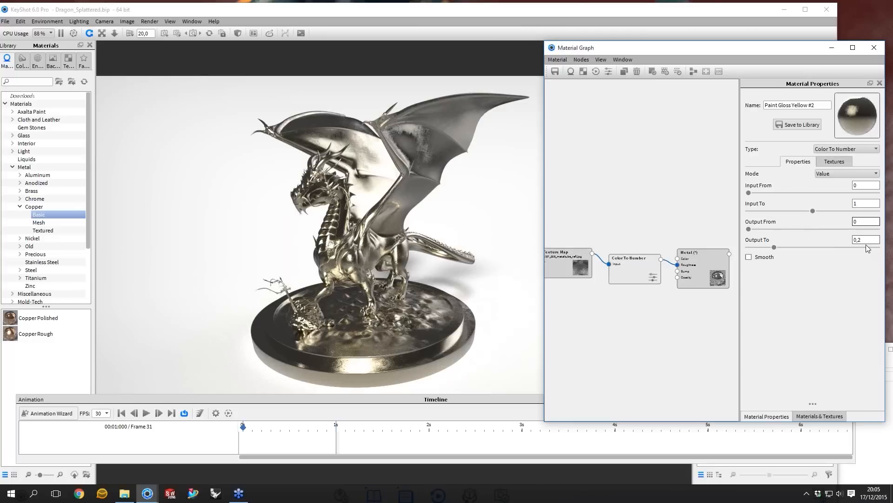
key(shift+Tab)
click(721, 274)
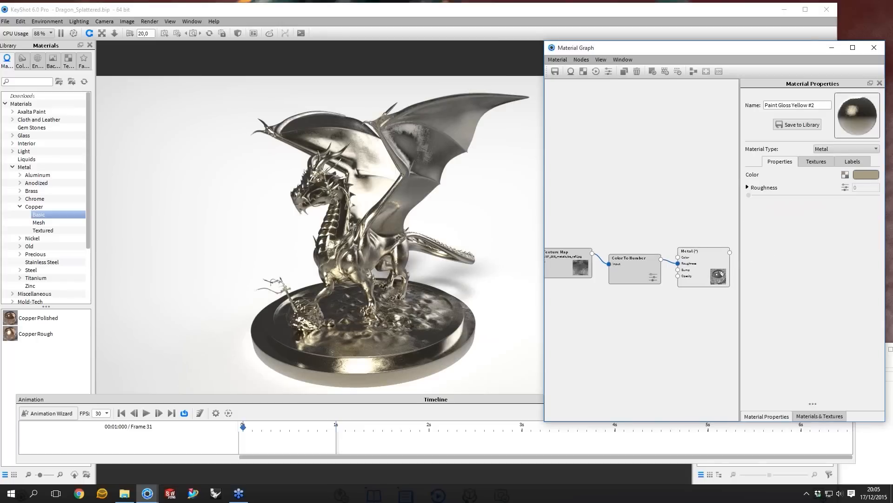
- Close the animation timeline, reposition and widen the Material Graph window, and move the Texture Map node farther from the Color To Number node
click(649, 234)
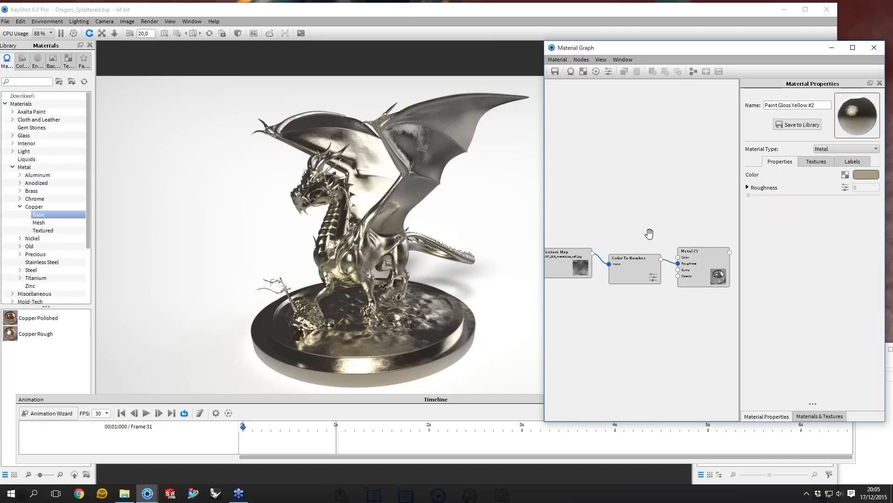
scroll(635, 204, down, 4)
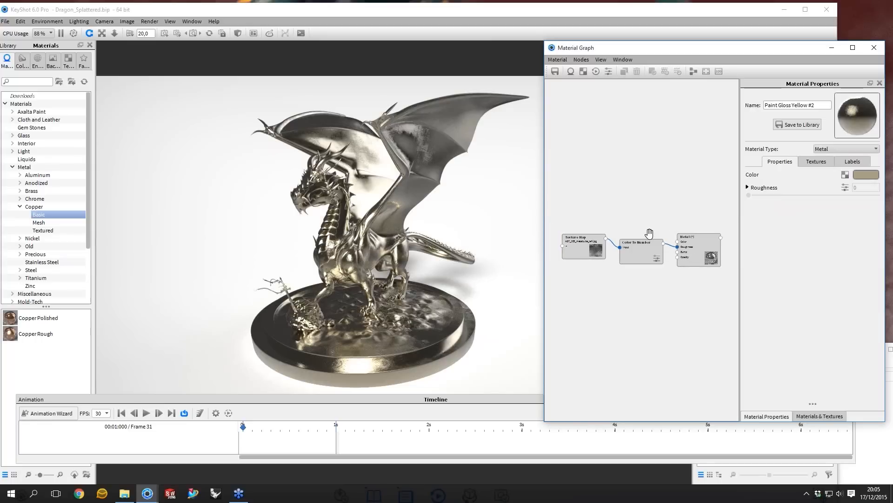
scroll(633, 201, up, 1)
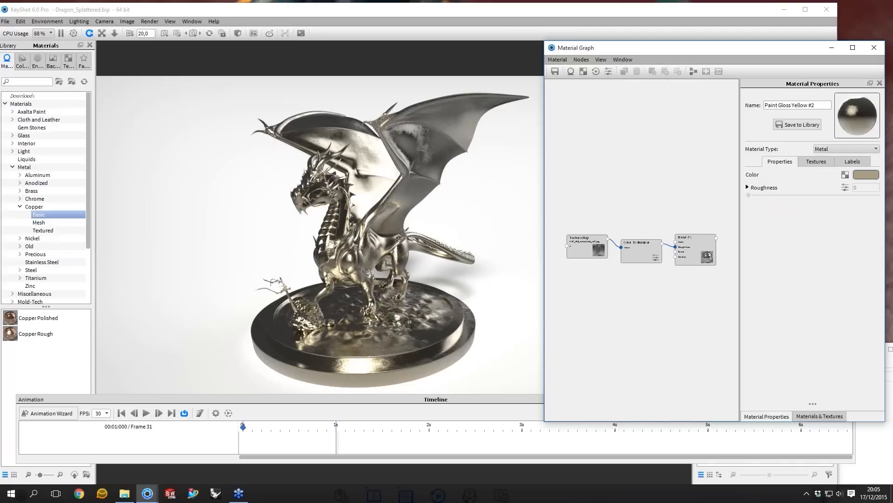
mouse_move(657, 48)
mouse_down()
mouse_move(653, 71)
mouse_move(636, 75)
mouse_move(647, 73)
mouse_move(641, 53)
mouse_up()
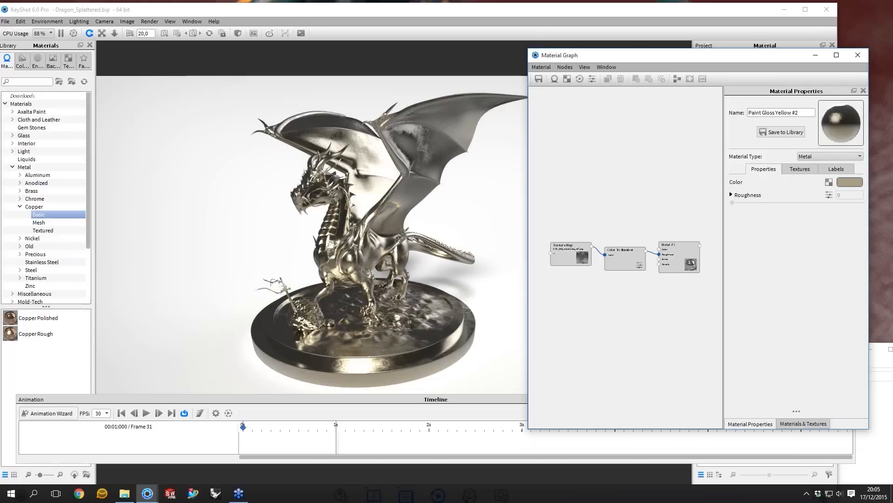
double_click(291, 403)
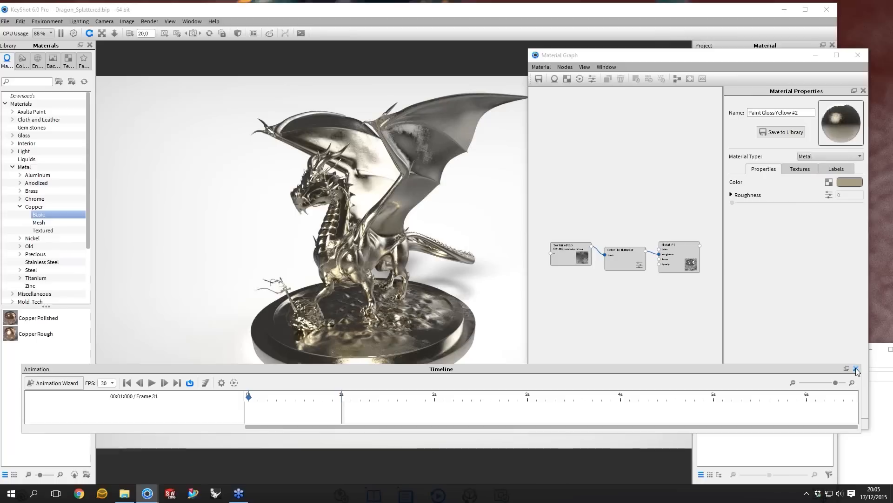
click(856, 368)
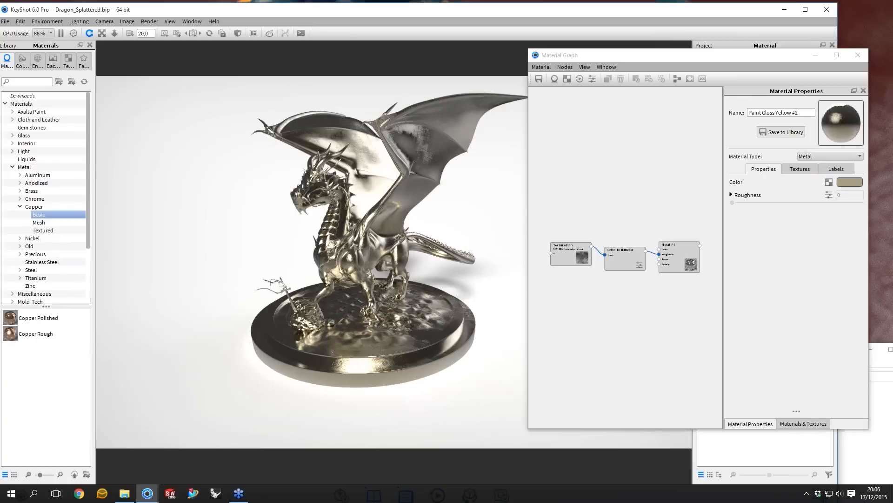
drag(528, 239, 485, 239)
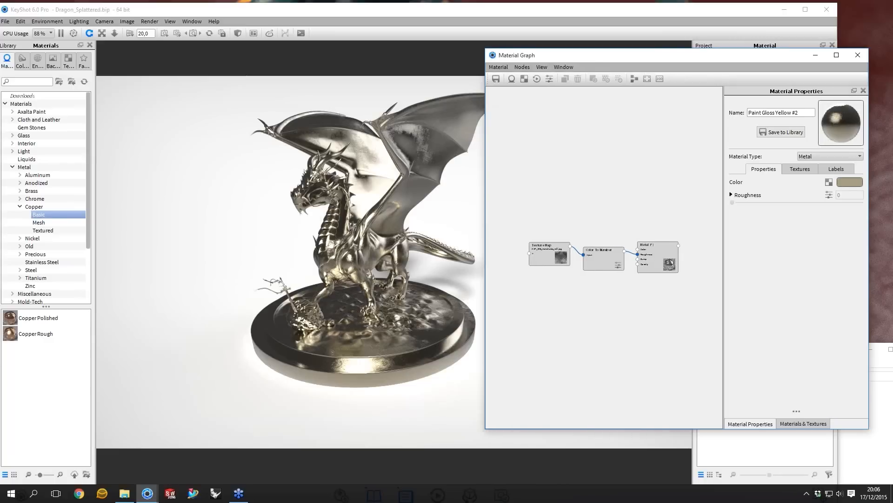
drag(543, 245, 527, 246)
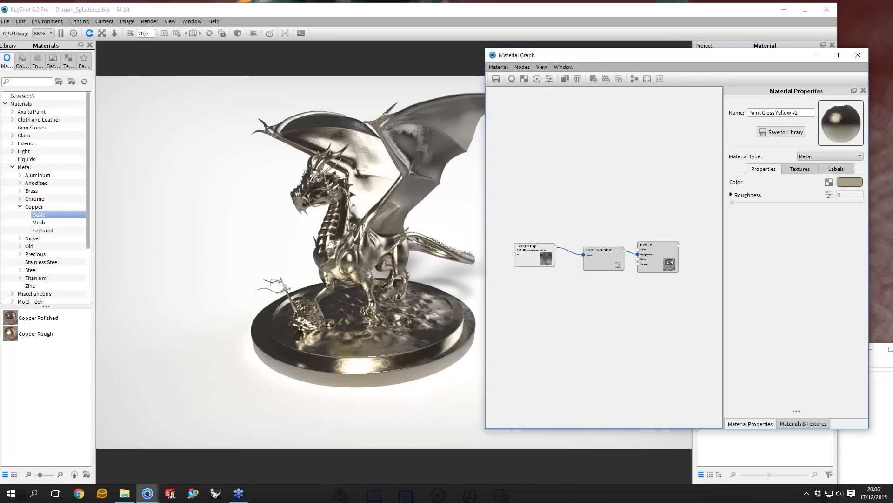
click(125, 498)
drag(691, 347, 691, 309)
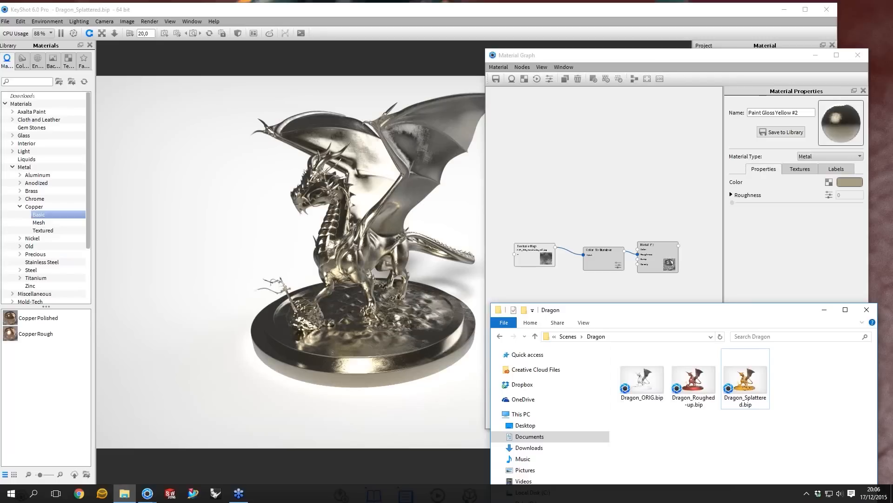
click(616, 299)
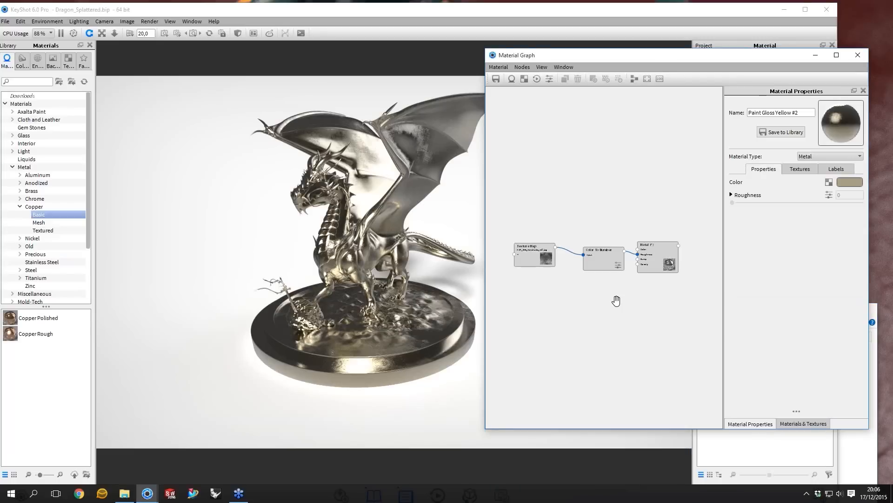
right_click(581, 174)
mouse_move(614, 190)
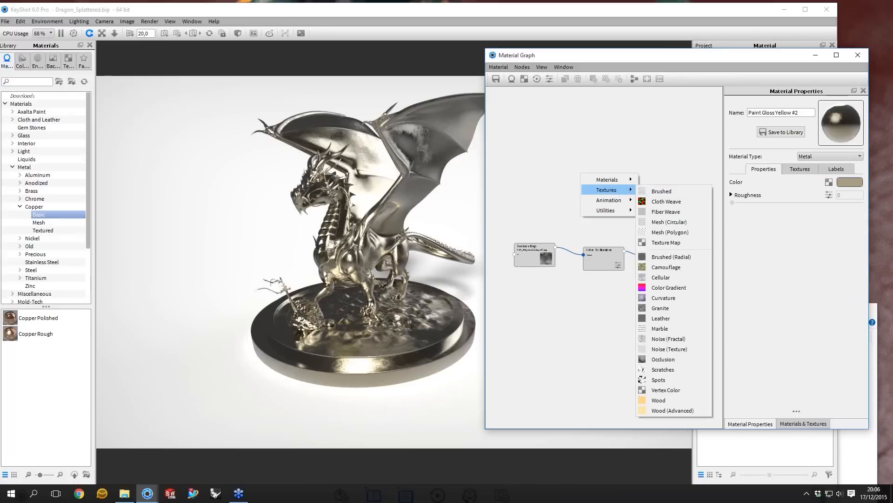
- Move the Color To Number node level with the Texture Map node, leaving space before the Metal node
click(579, 257)
drag(580, 257, 596, 252)
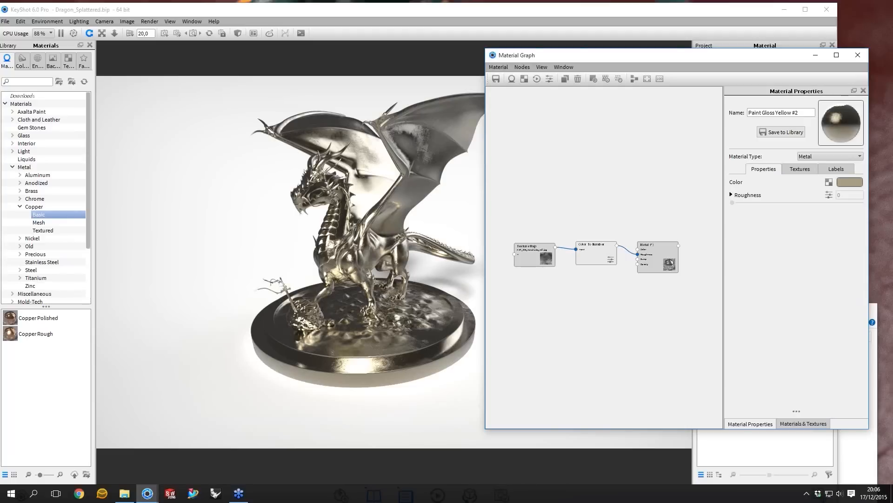
click(560, 202)
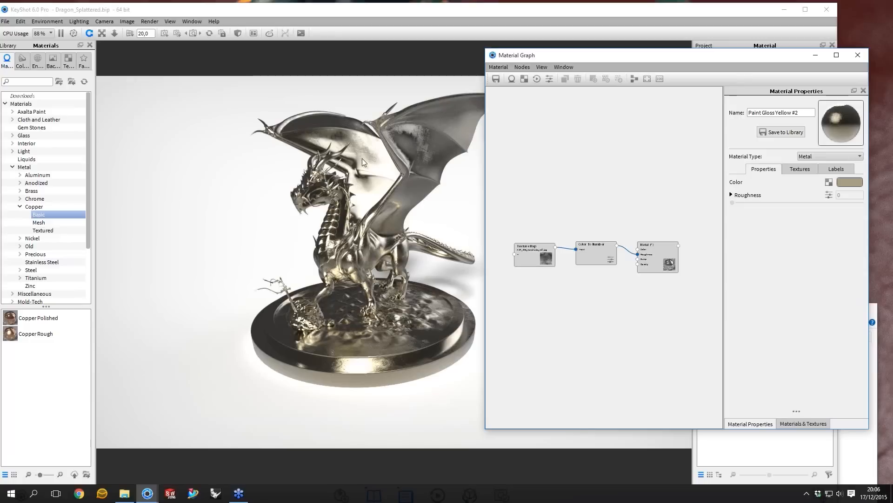
- Move the dragon scene's main window aside, switch to the open curves.bip scene and orbit around the grass
double_click(386, 12)
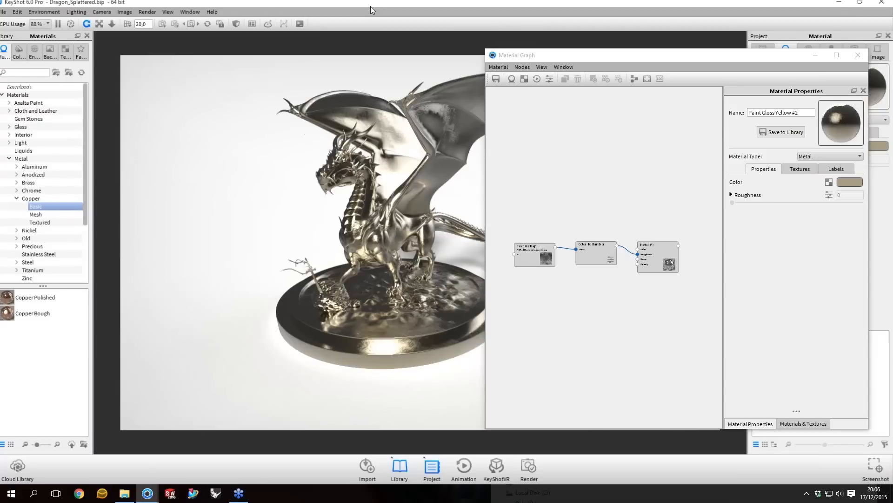
double_click(370, 7)
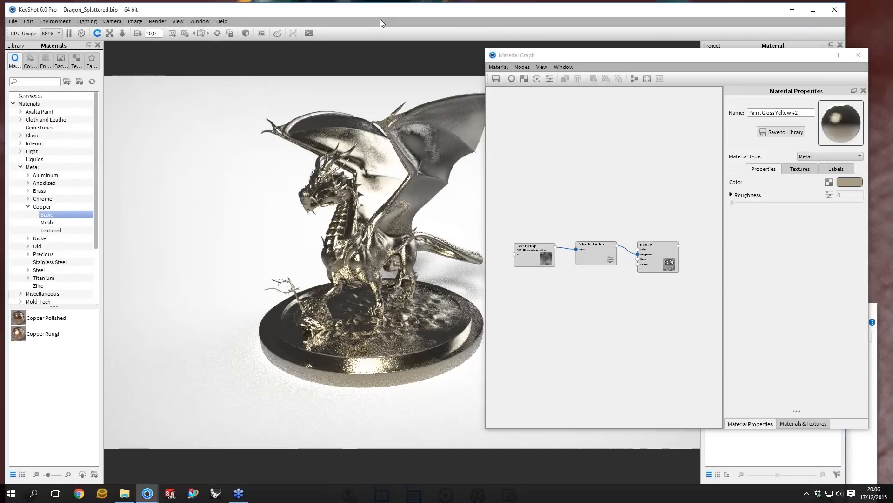
drag(381, 20, 386, 27)
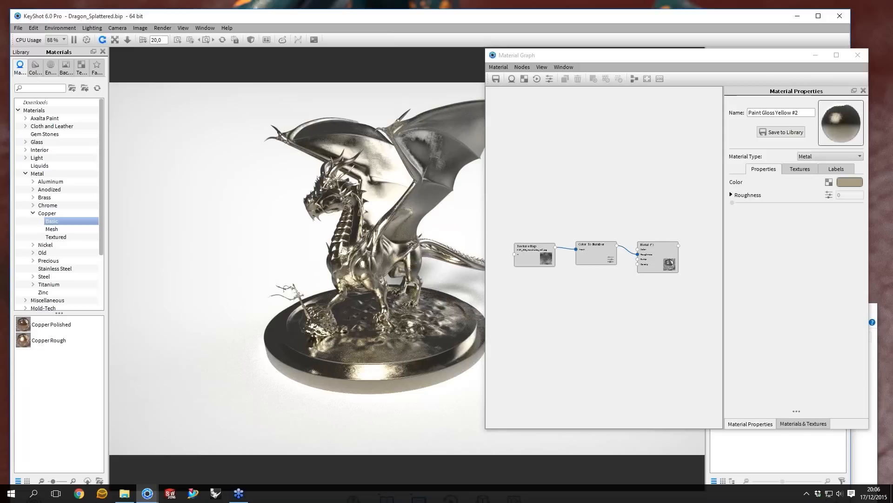
key(alt+Tab)
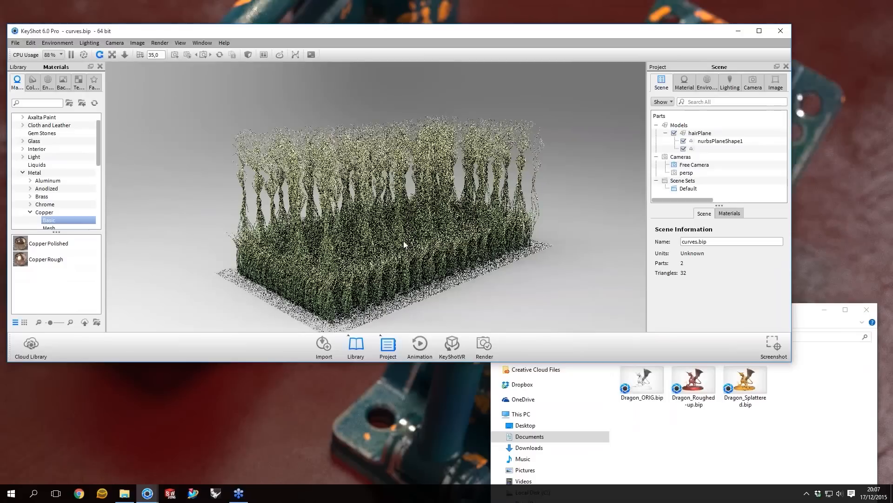
drag(403, 241, 447, 229)
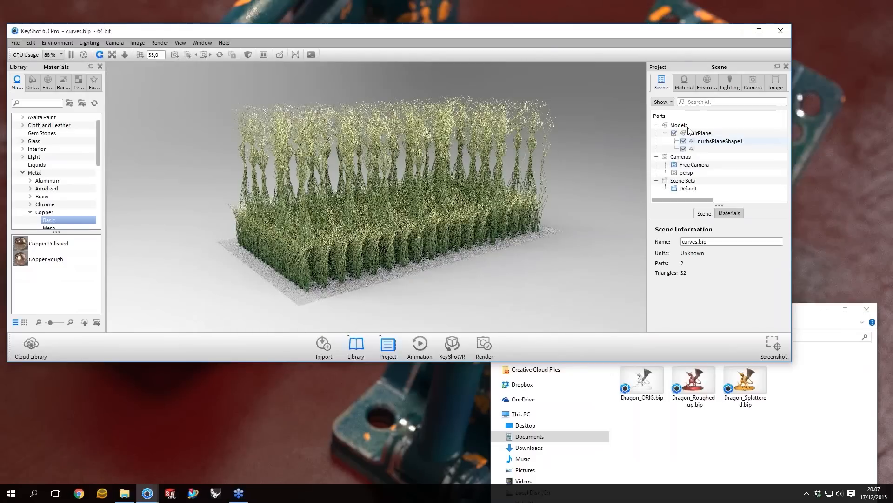
right_click(717, 138)
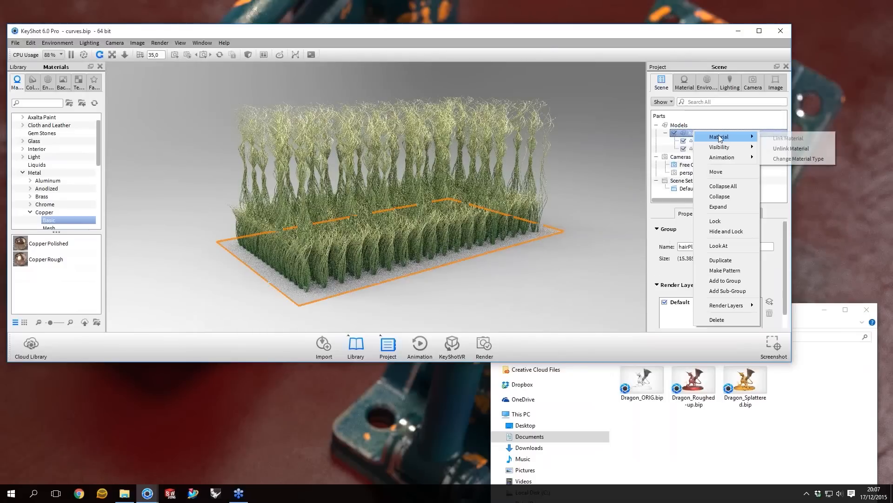
click(707, 160)
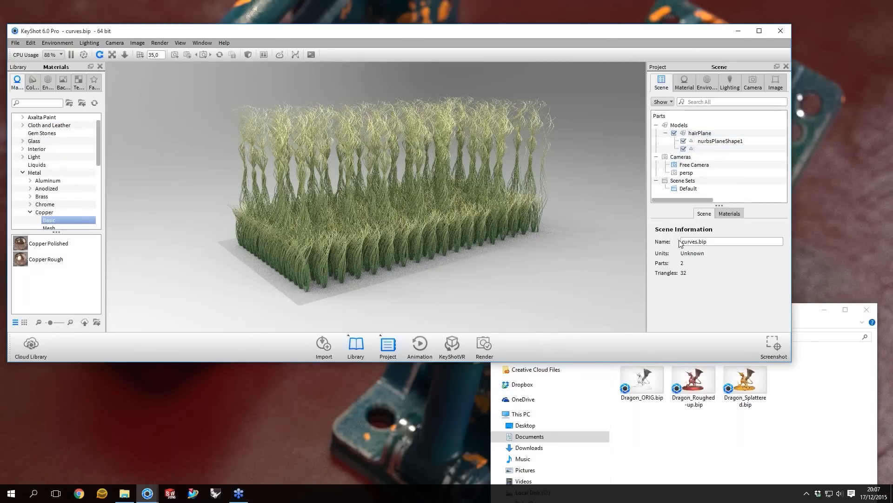
click(729, 213)
right_click(681, 240)
click(693, 241)
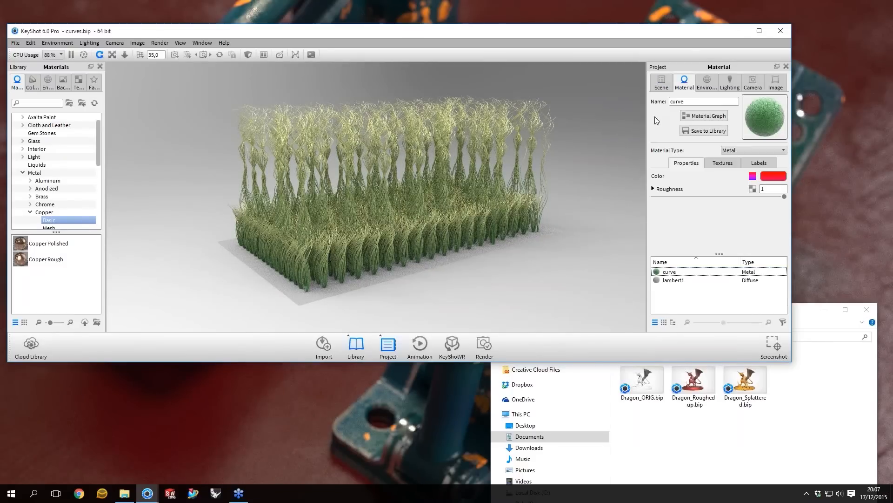
click(661, 83)
click(729, 214)
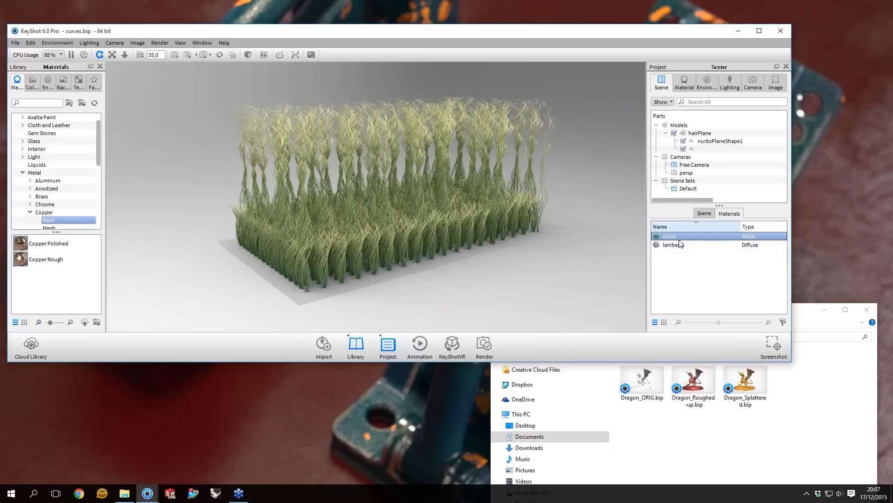
right_click(668, 240)
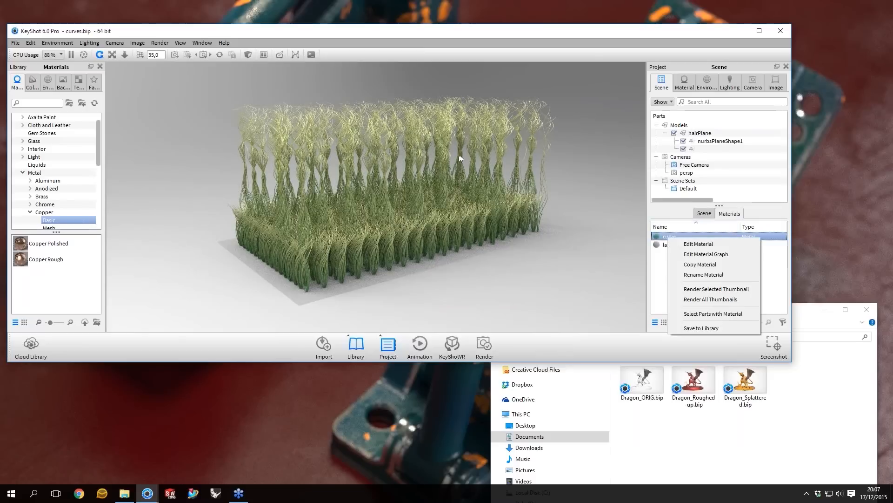
- Open the material graph of the grass curves and show the Color Gradient node's properties
right_click(440, 250)
right_click(436, 239)
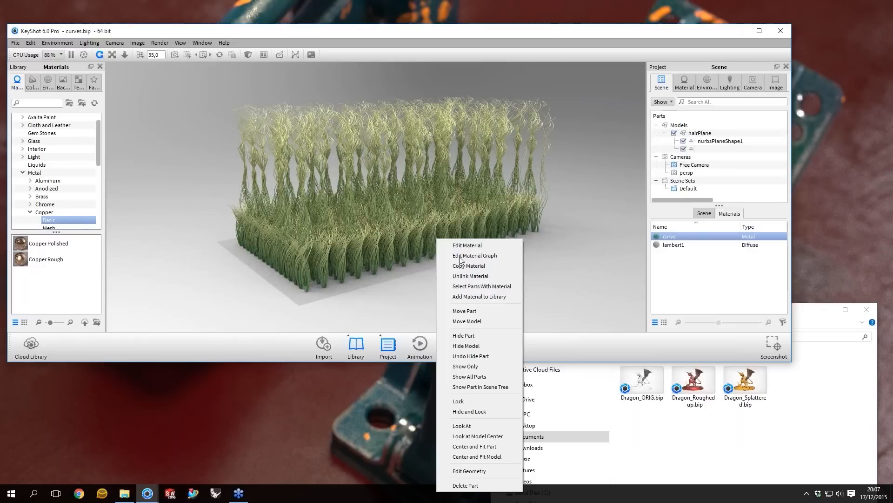
click(484, 256)
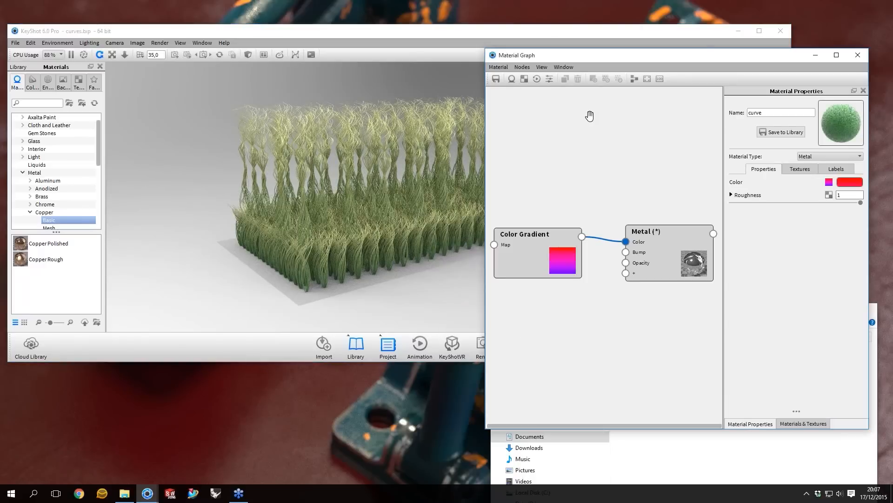
scroll(621, 186, down, 4)
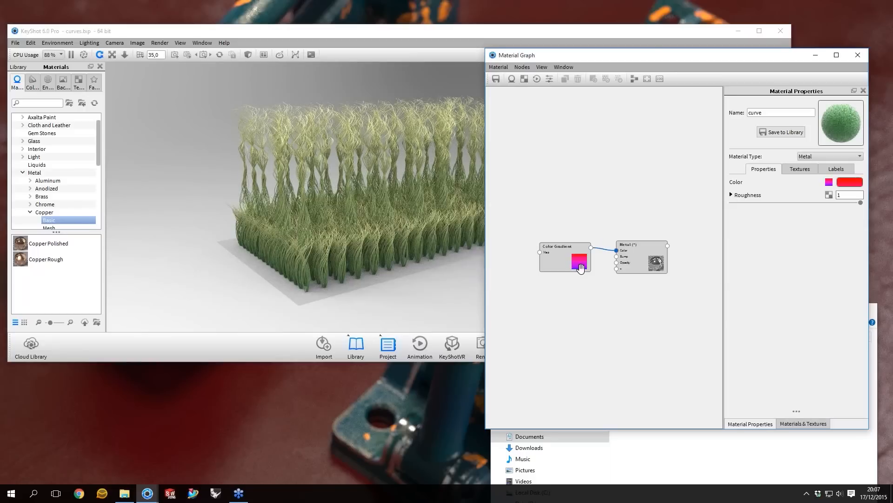
drag(515, 55, 467, 34)
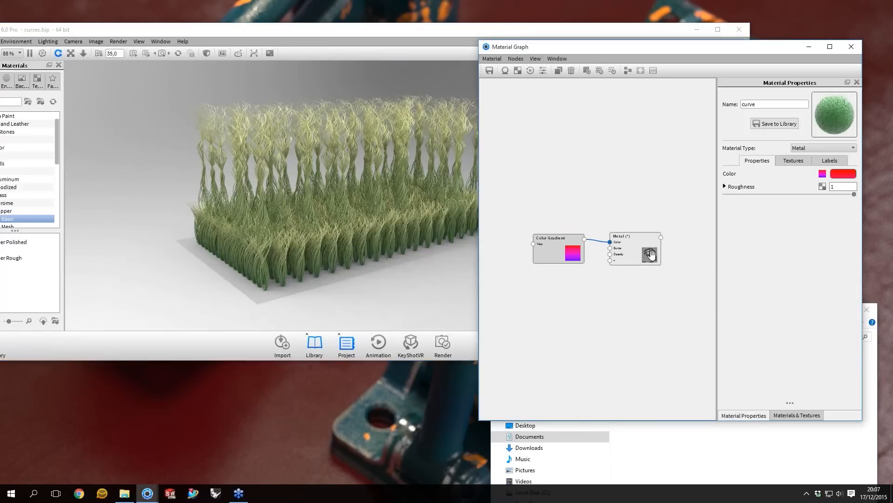
click(558, 249)
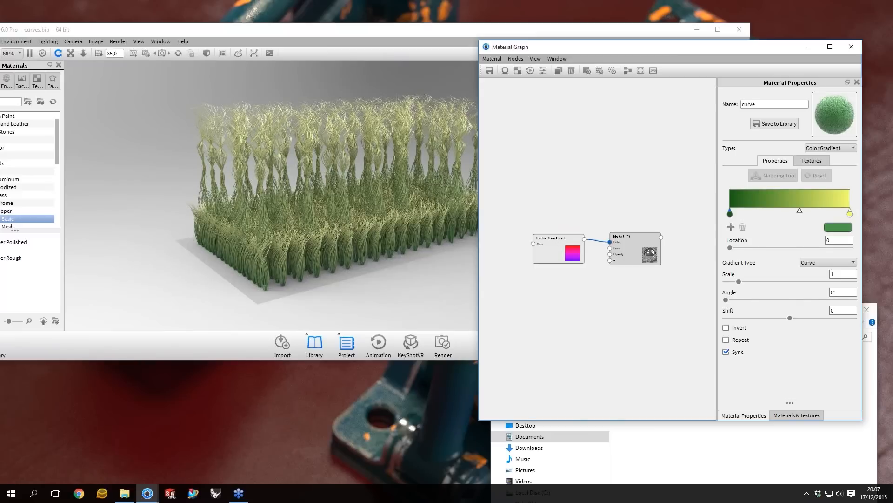
- Try the Planar gradient type on the Color Gradient node, then restore the Curve type
click(813, 264)
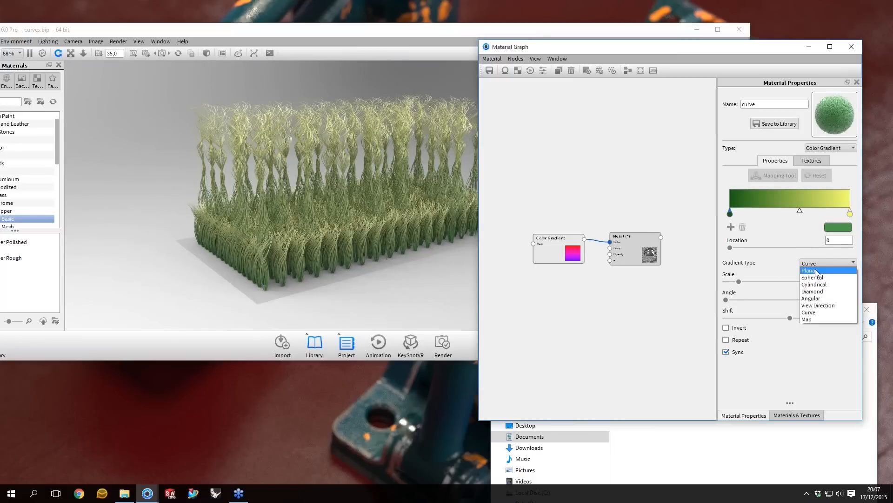
click(817, 271)
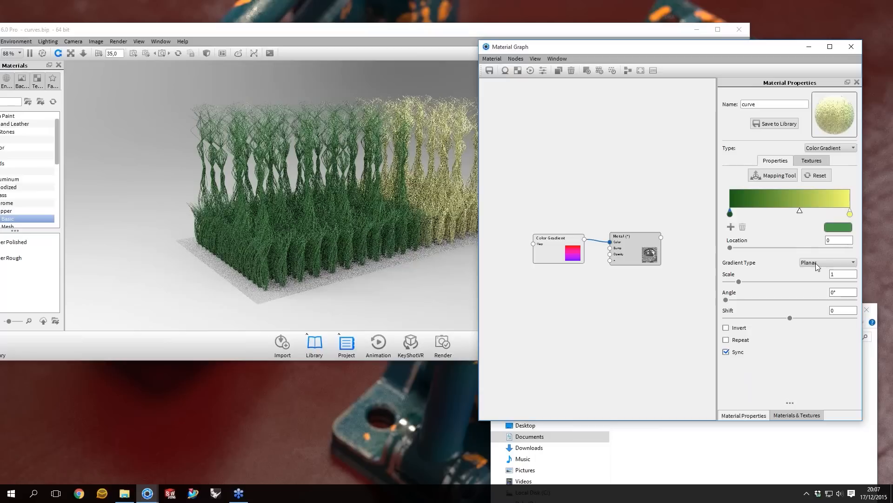
click(816, 263)
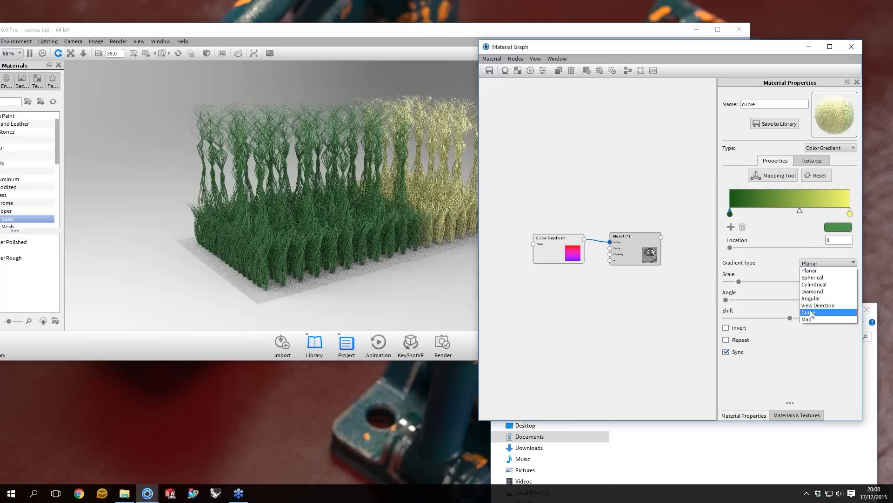
click(810, 313)
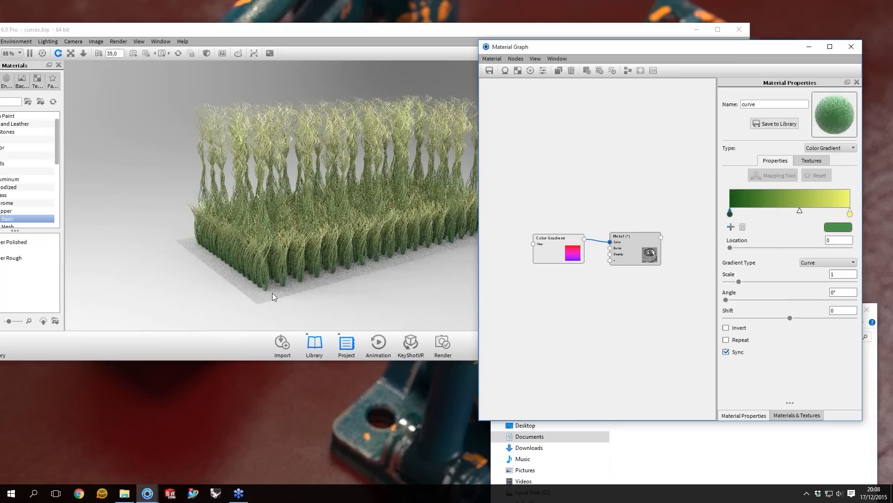
- Examine the gradient along the grass strands from root to tip, up close and from different angles
drag(304, 217, 267, 191)
scroll(267, 190, up, 2)
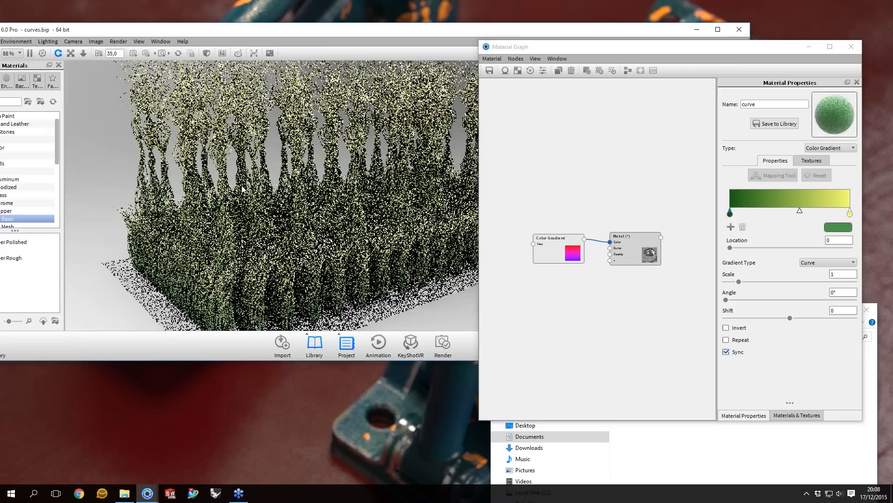
drag(242, 189, 212, 308)
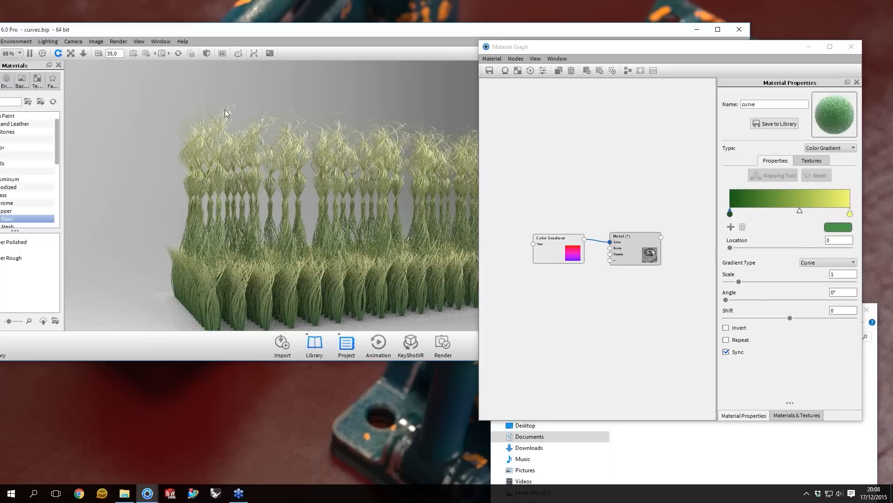
drag(389, 256, 889, 232)
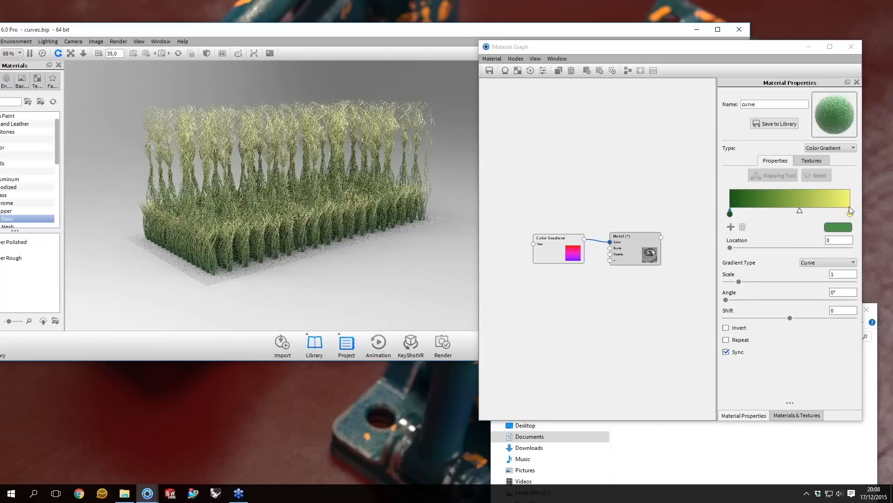
- Change the Color Gradient's yellow end colour to pink with a hue of 330° and view the recoloured strand tips
click(849, 213)
double_click(850, 214)
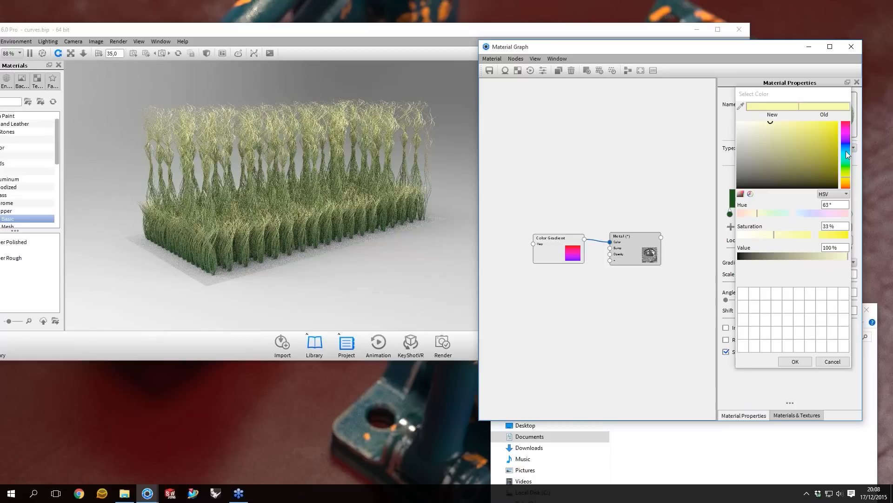
click(848, 155)
click(848, 131)
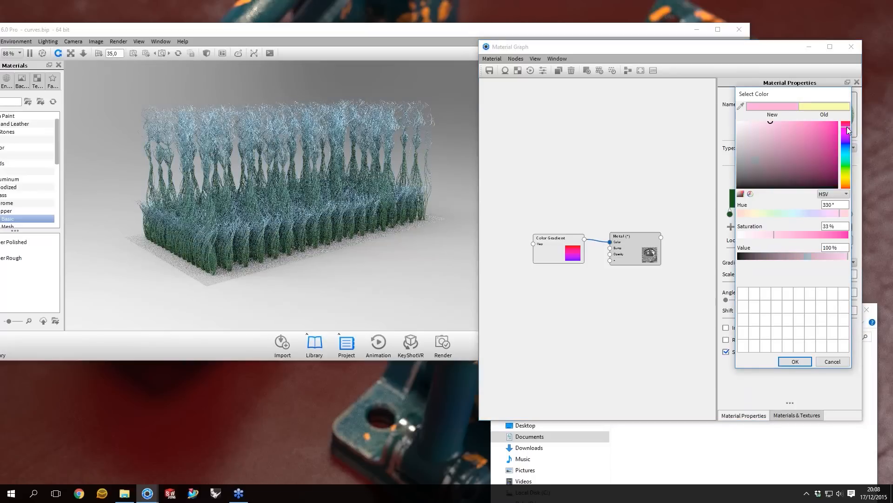
click(795, 361)
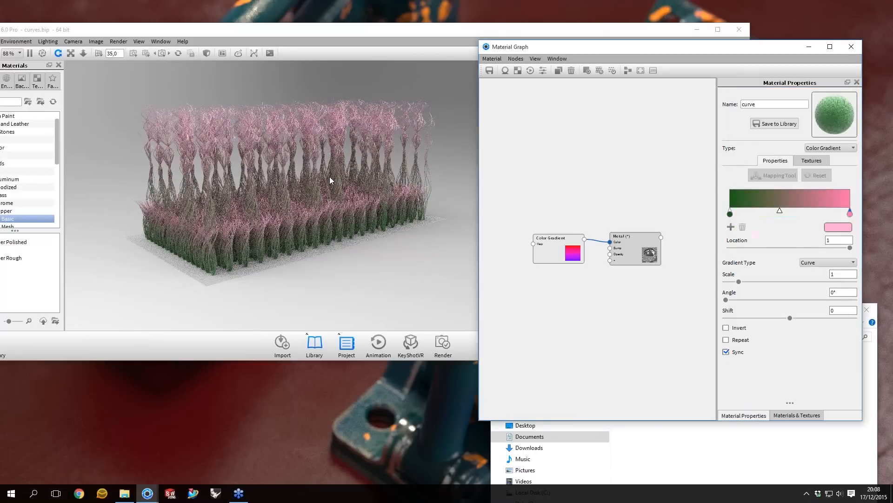
drag(329, 176, 263, 278)
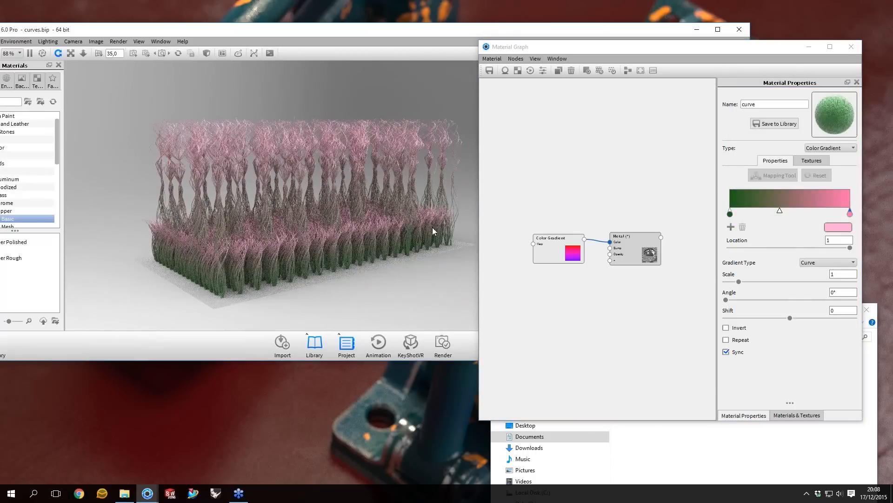
- Add a Curve Color Randomize utility node to the material graph and show its properties
drag(558, 248, 554, 260)
right_click(501, 320)
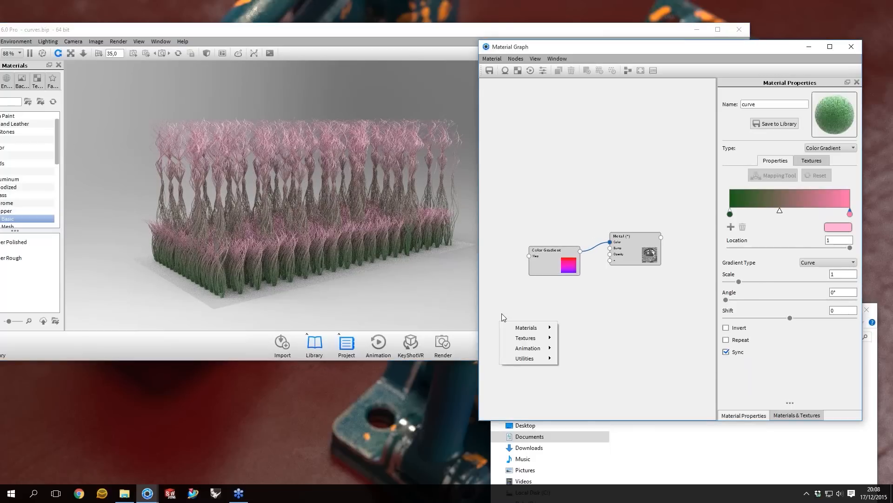
mouse_move(519, 361)
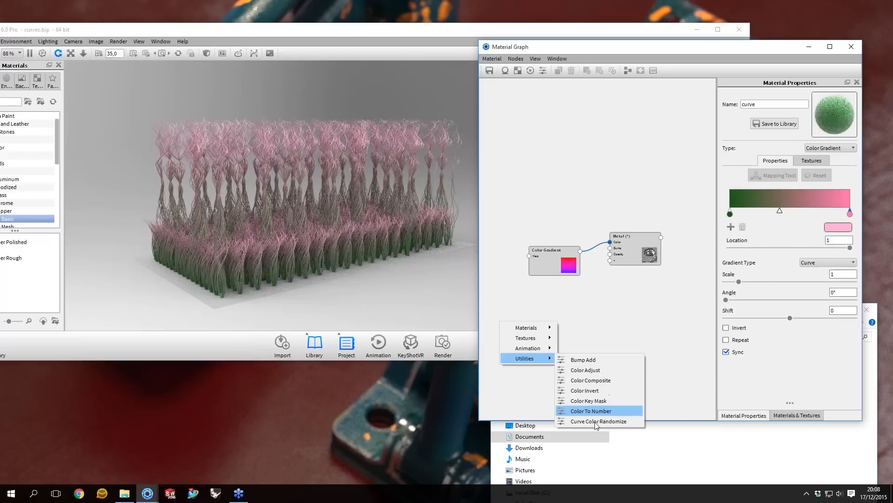
click(613, 422)
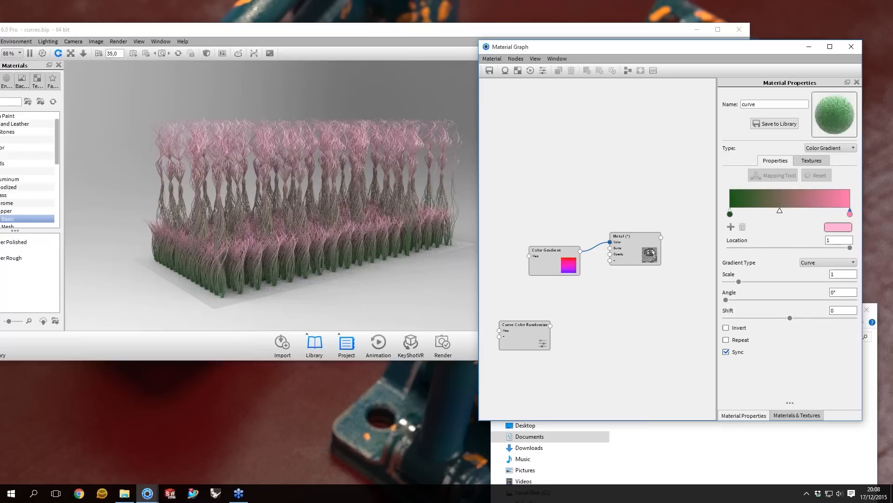
double_click(524, 334)
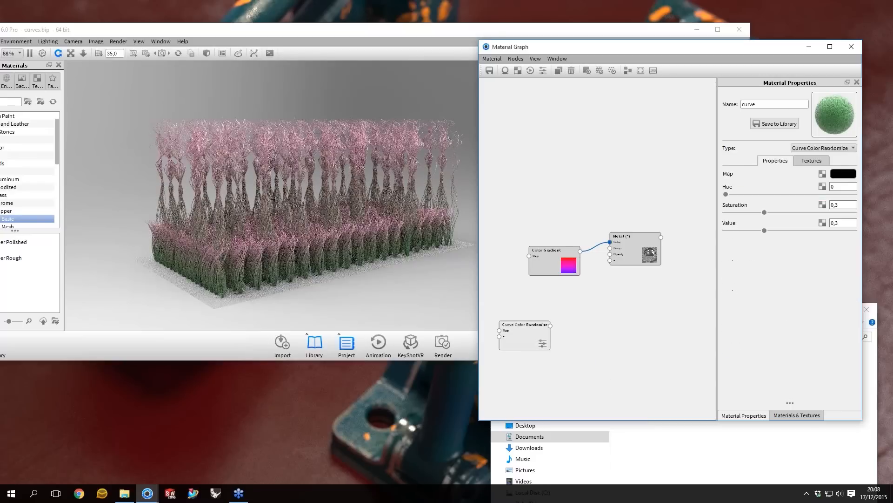
- Rearrange the nodes so the Curve Color Randomize node sits between and below the Color Gradient and Metal nodes
drag(554, 261, 561, 240)
drag(551, 333, 589, 284)
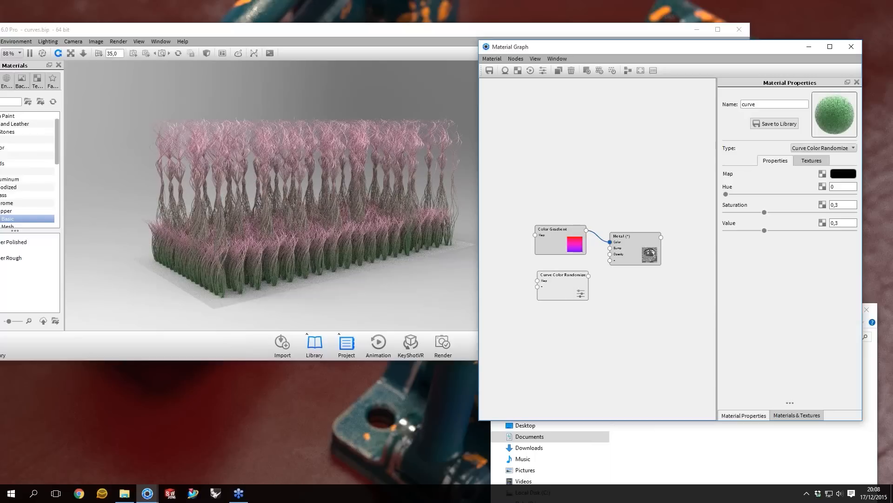
drag(621, 245, 624, 241)
drag(563, 285, 571, 284)
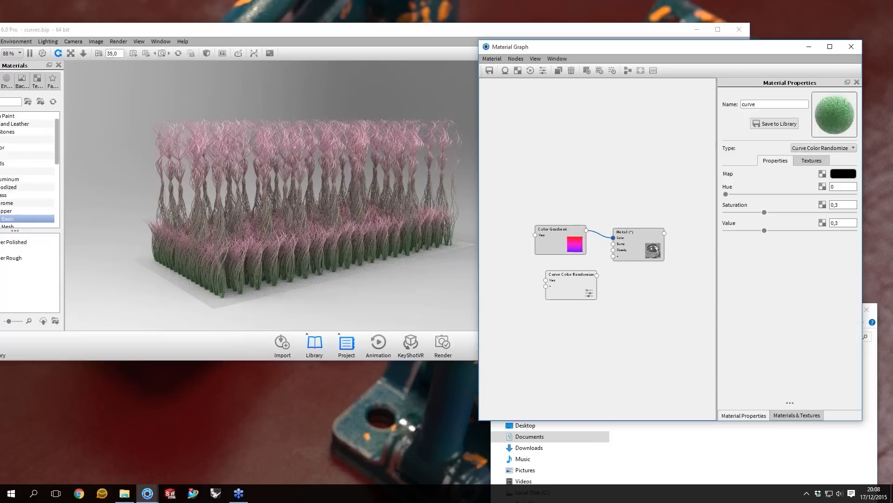
drag(563, 237, 544, 240)
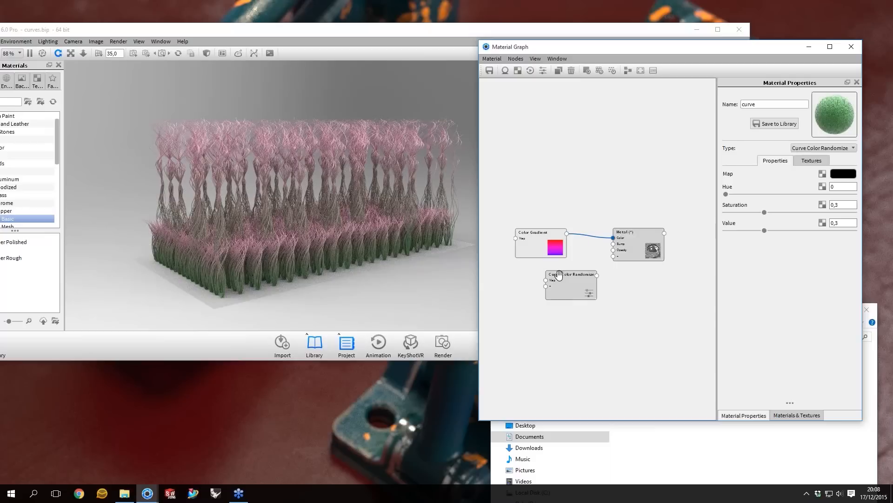
click(575, 283)
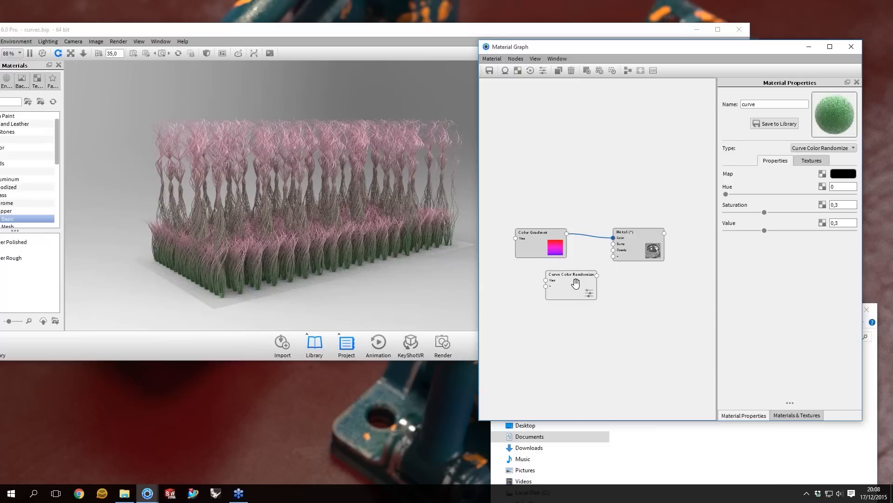
drag(576, 283, 574, 289)
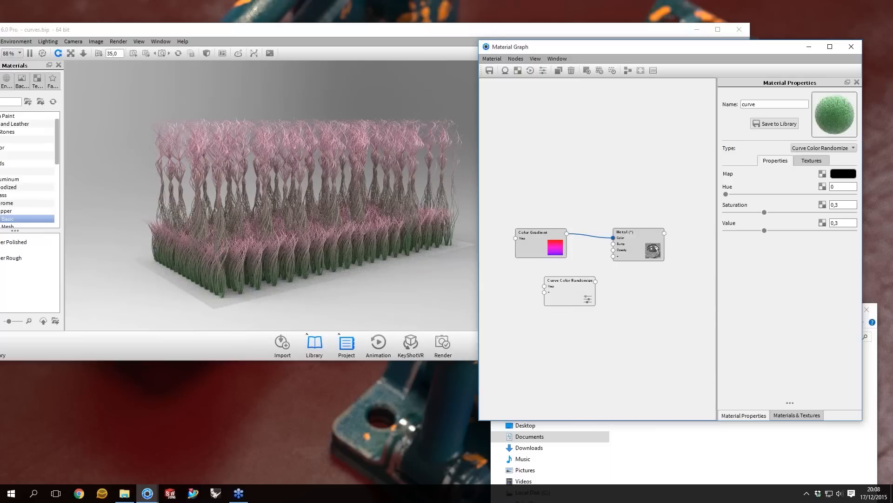
drag(535, 243, 493, 244)
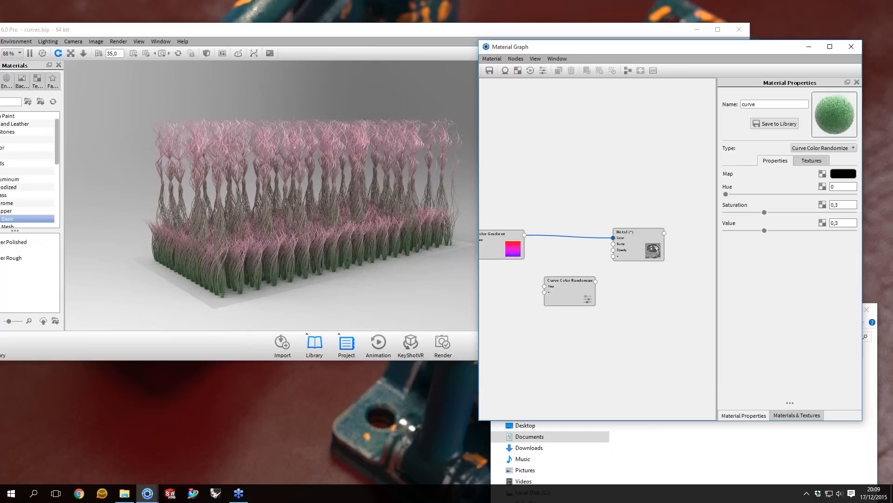
- Replace the direct Color Gradient link to Metal by routing it through Curve Color Randomize's map input into Metal's Color
click(569, 236)
key(Delete)
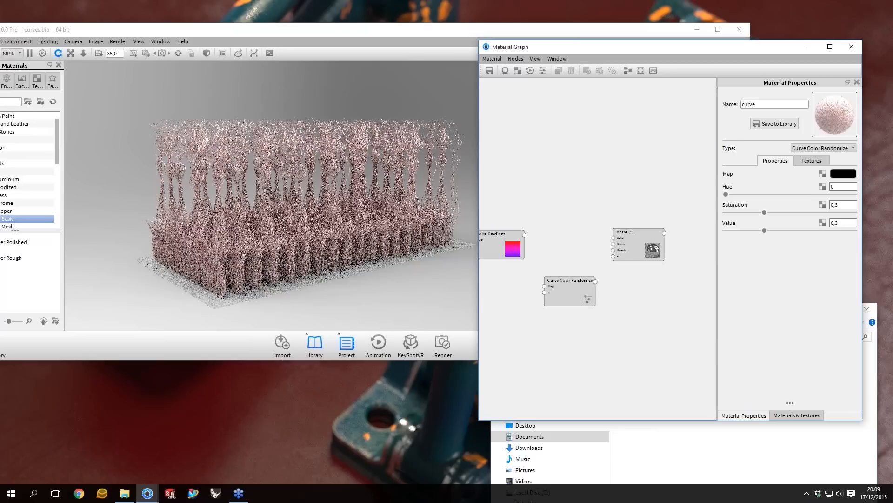
drag(524, 235, 544, 286)
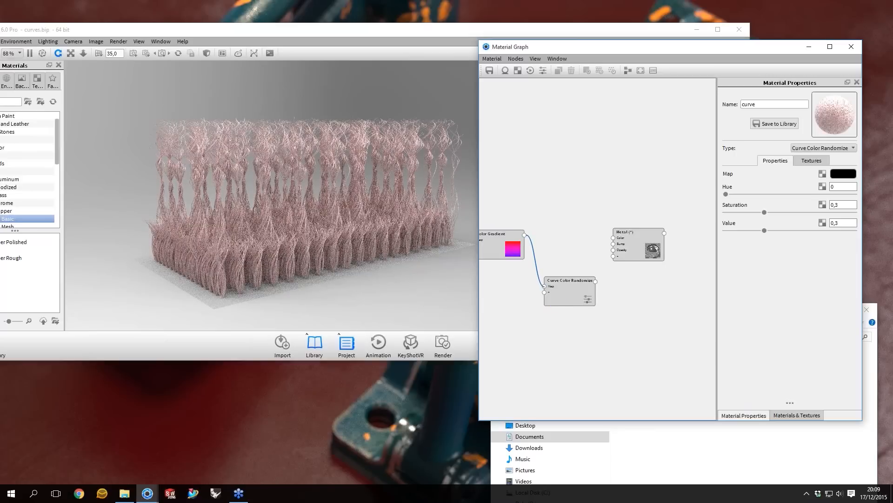
drag(561, 287, 563, 282)
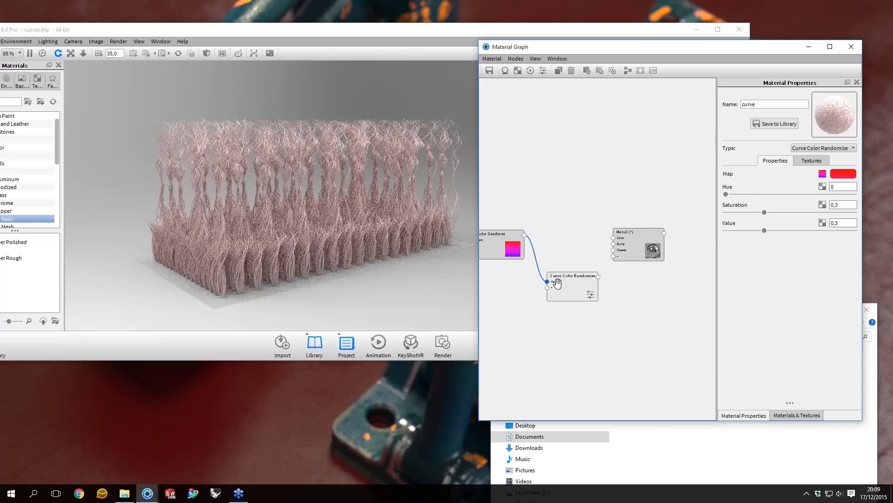
drag(584, 296, 614, 238)
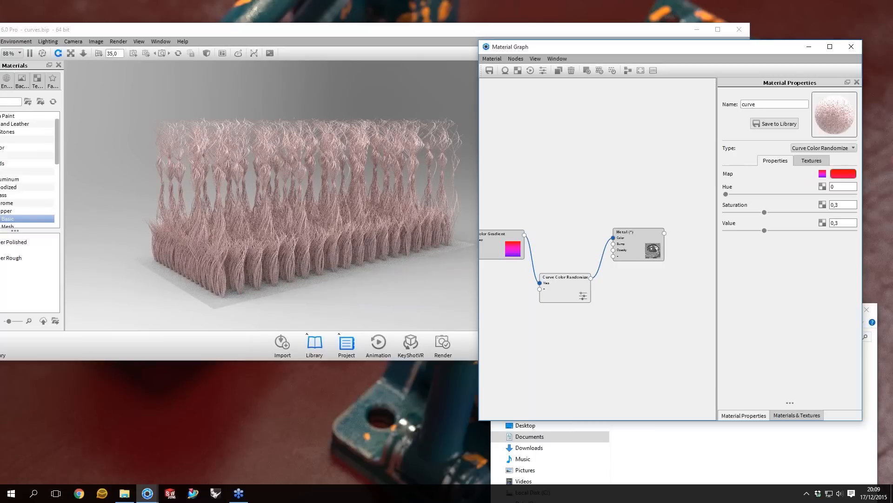
- Align the three connected nodes in a row and fit them in the graph view
drag(500, 242, 498, 269)
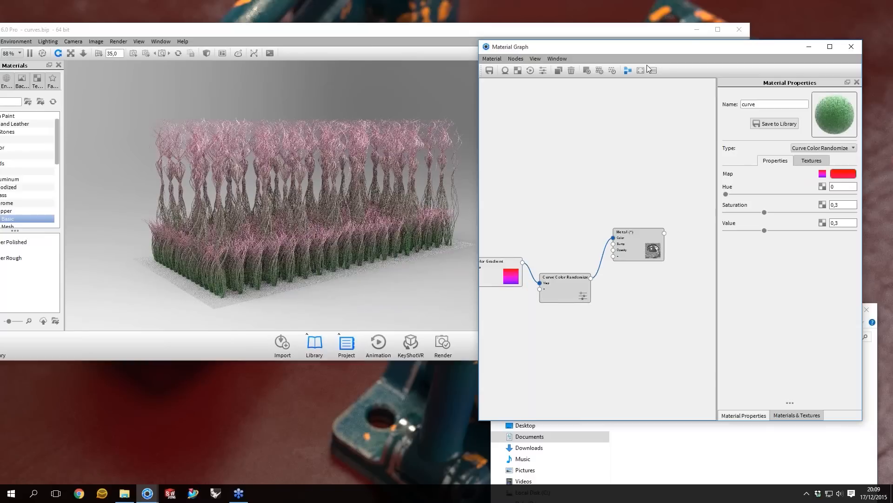
click(651, 69)
click(600, 243)
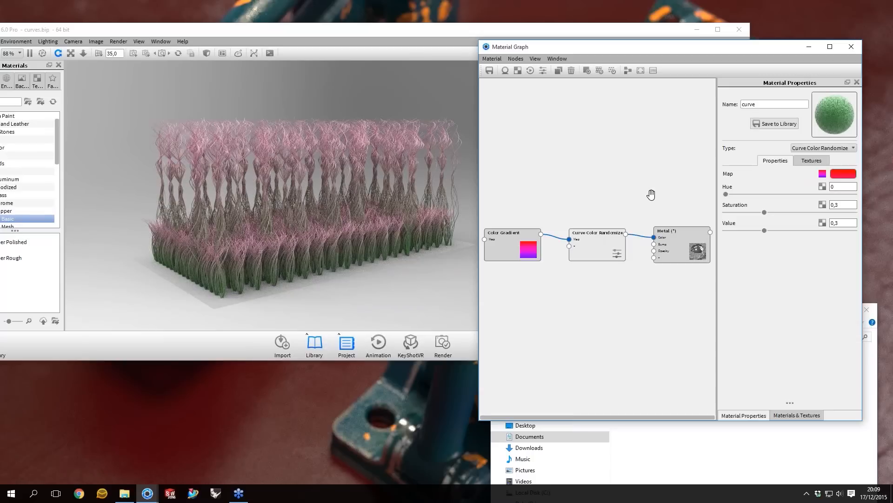
- Try different Hue values on the Curve Color Randomize node, ending at 0,612, and inspect the grass colour variation
click(733, 195)
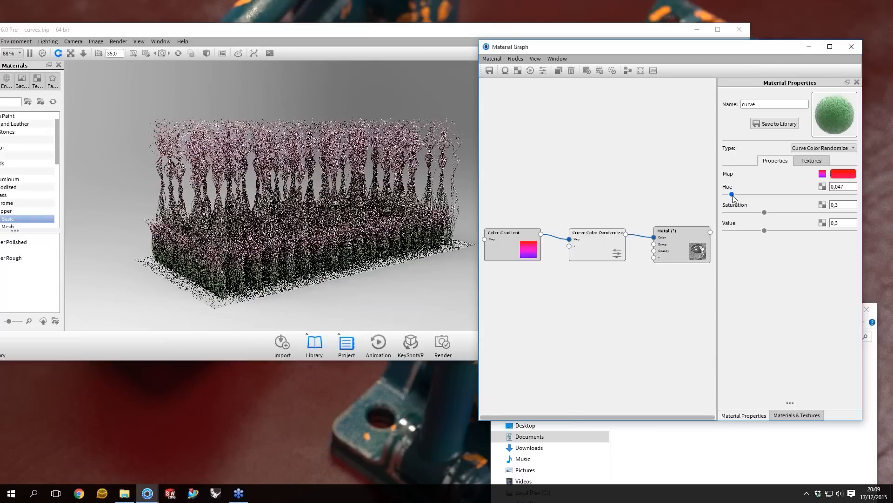
click(826, 195)
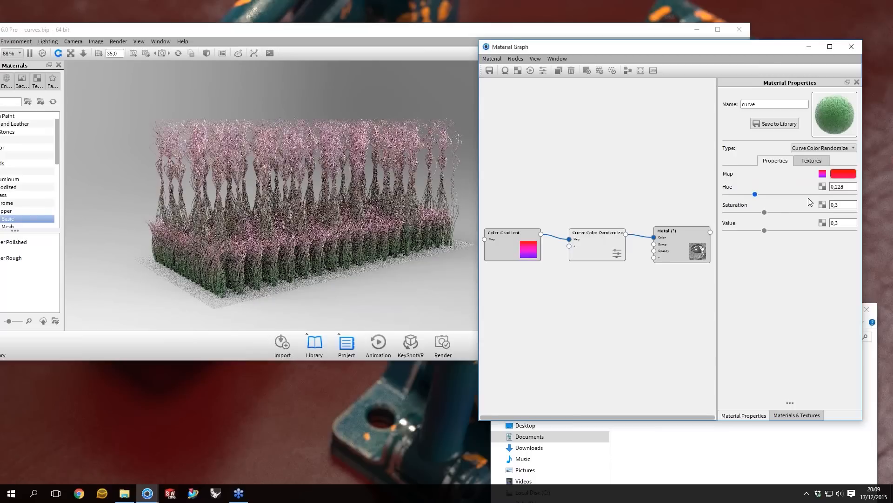
click(809, 194)
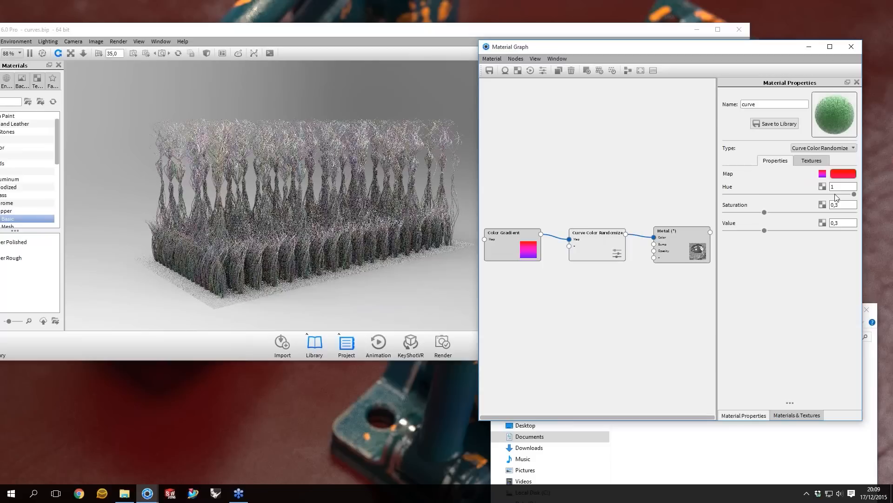
click(798, 192)
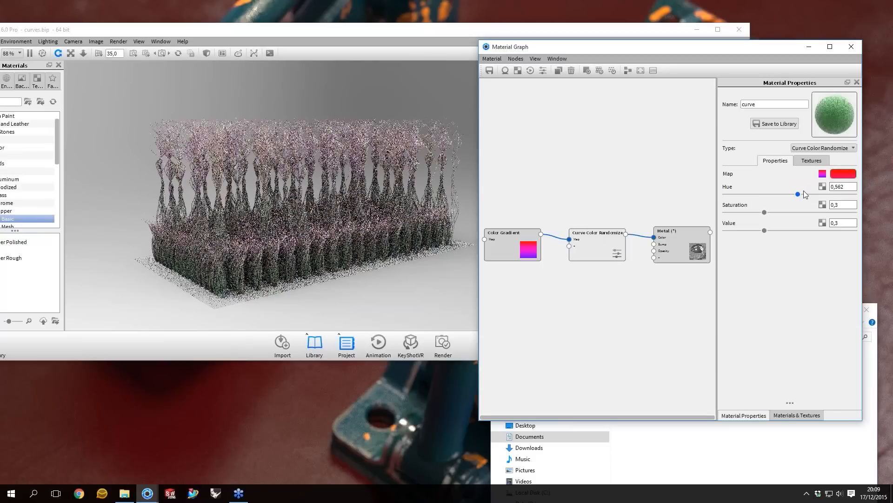
click(804, 194)
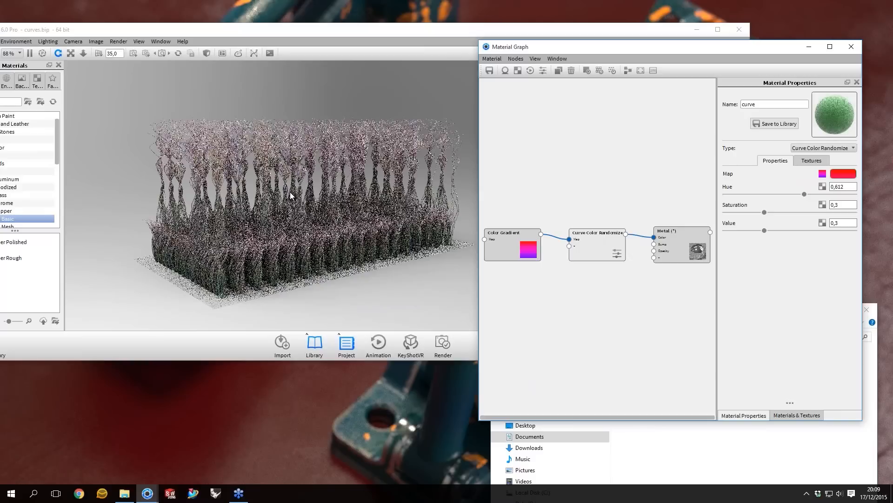
drag(291, 195, 215, 243)
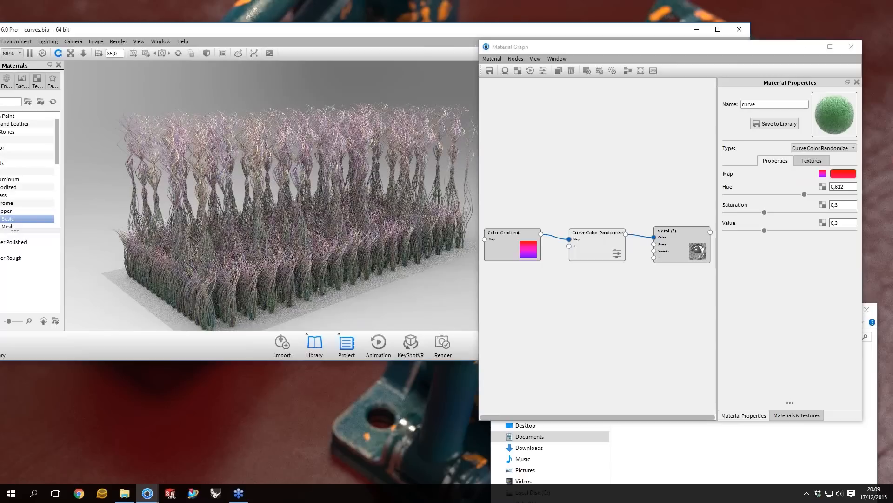
click(708, 226)
click(602, 246)
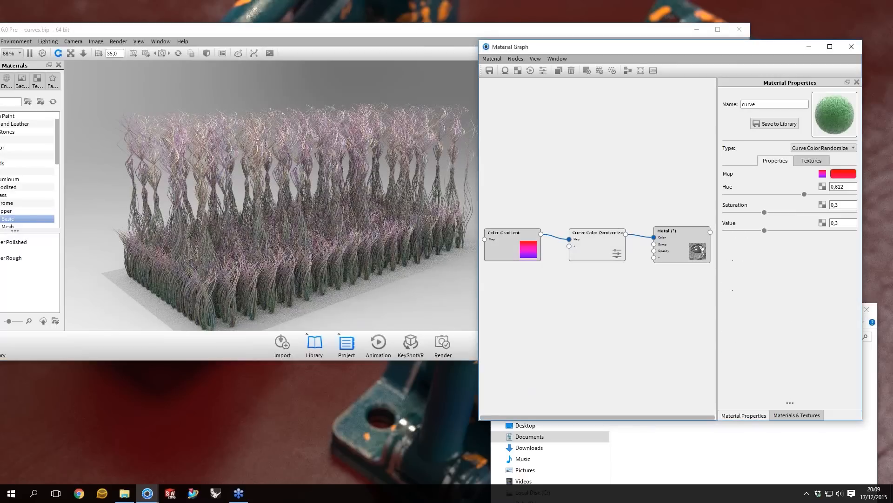
- Reset the randomizer's Hue to 0, then raise it to 0,159 and inspect the strands from closer up
drag(805, 194, 724, 193)
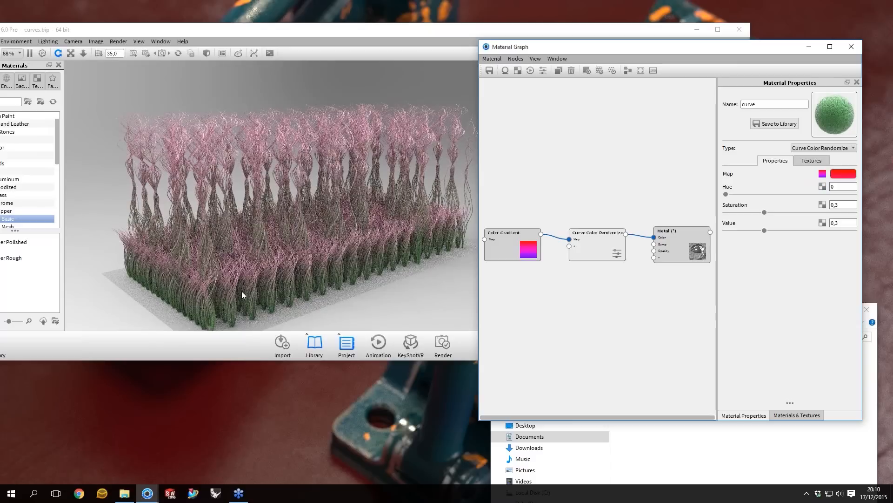
click(308, 135)
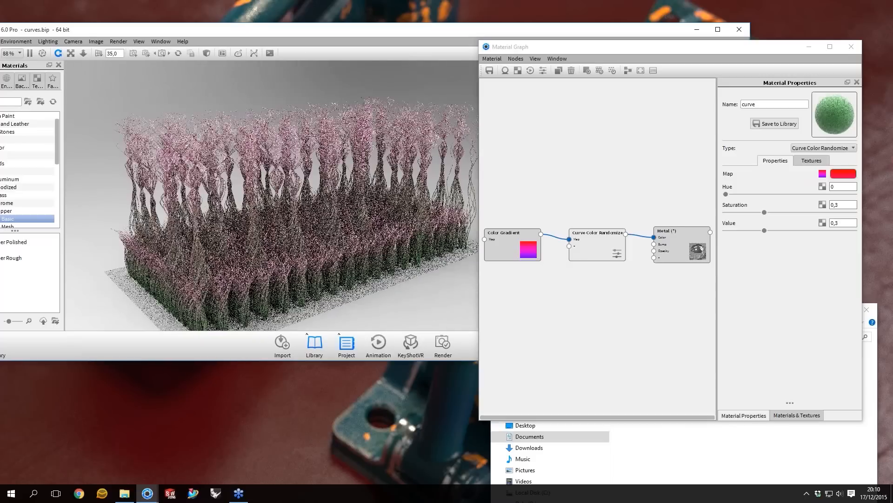
click(750, 194)
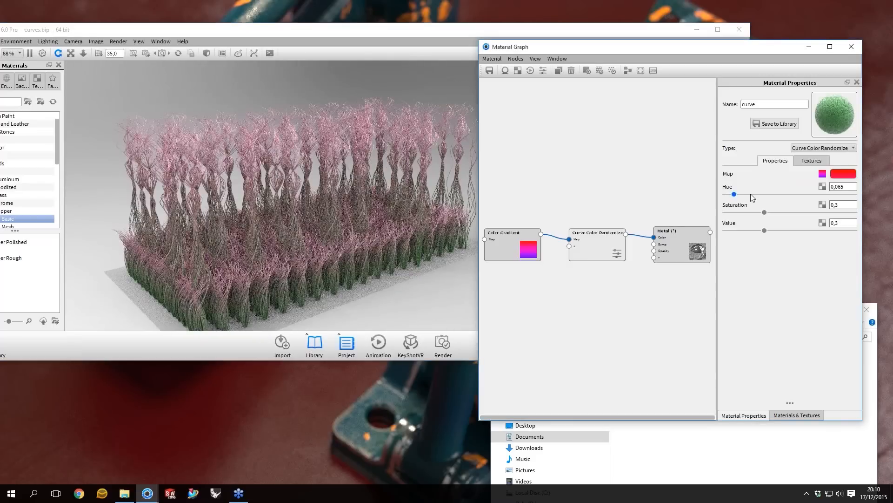
click(751, 194)
mouse_move(753, 195)
mouse_down()
mouse_move(767, 198)
mouse_move(748, 197)
mouse_up()
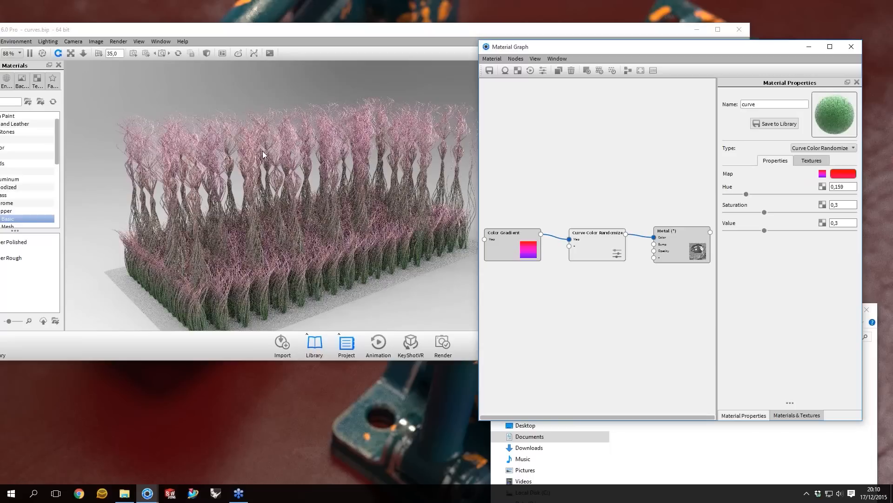
drag(263, 151, 445, 132)
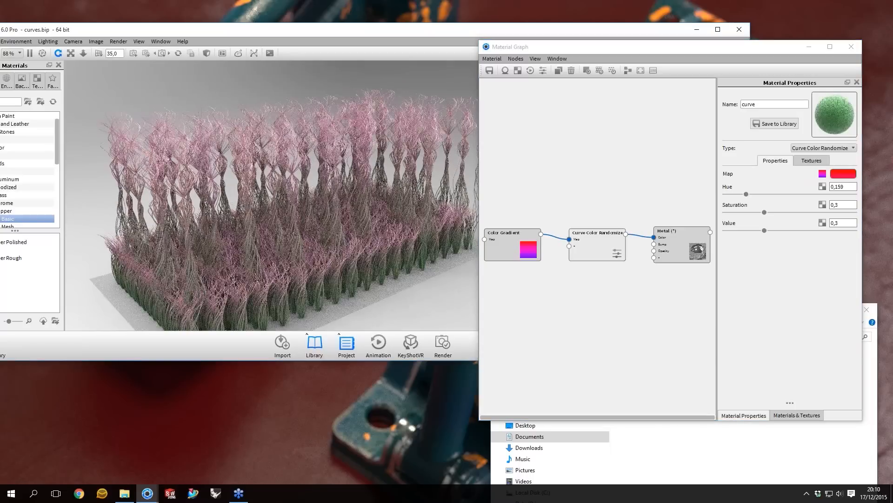
- Try a Hue of 1 on the randomizer, then set Hue to 0,094 and Saturation to 0
drag(776, 195, 872, 188)
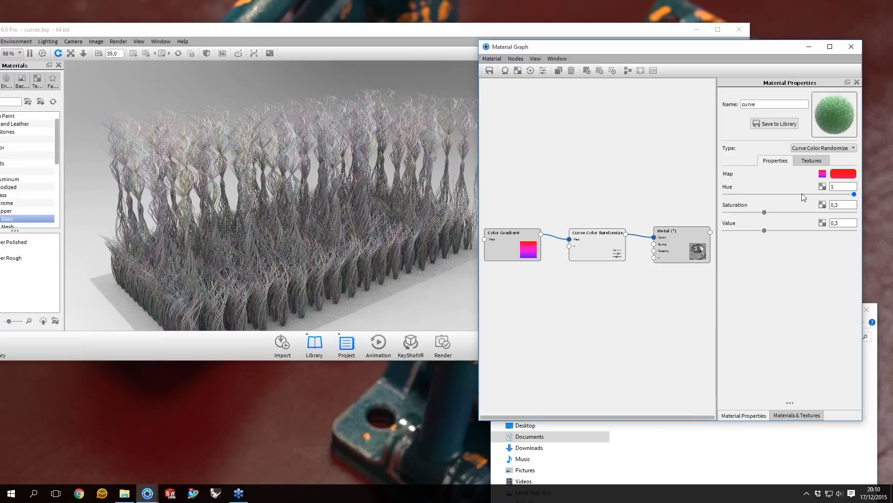
drag(804, 195, 738, 203)
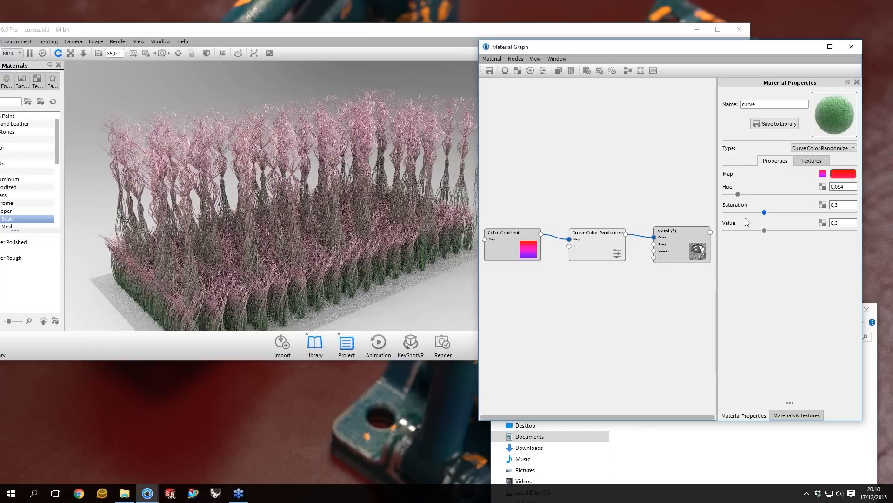
drag(764, 212, 726, 212)
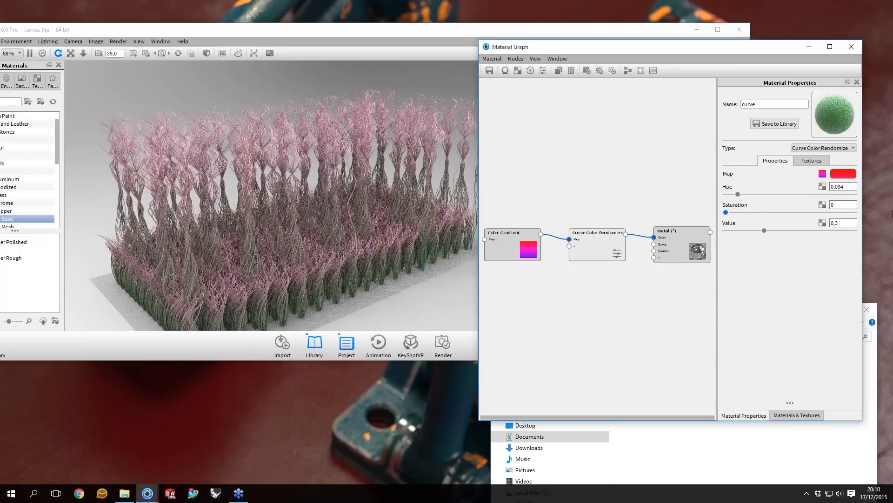
- Set the Curve Color Randomize node's Saturation to 1 and inspect the grass strands from a slightly different angle
drag(726, 213, 854, 212)
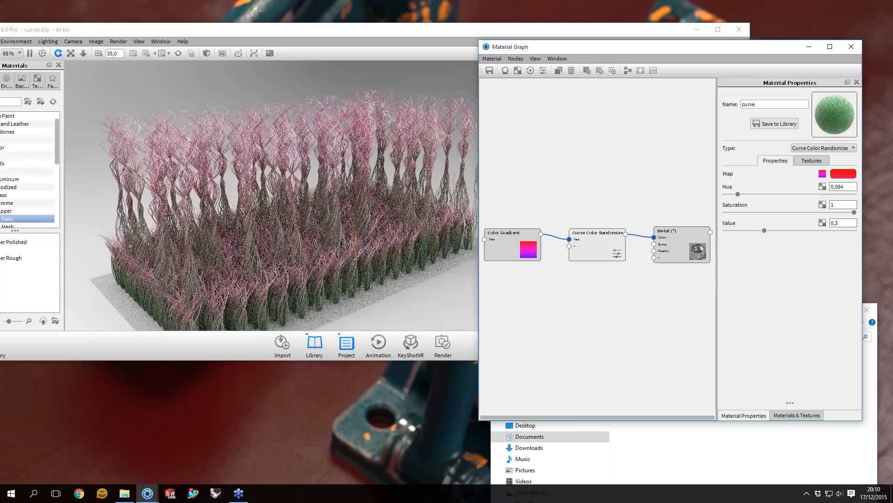
click(837, 205)
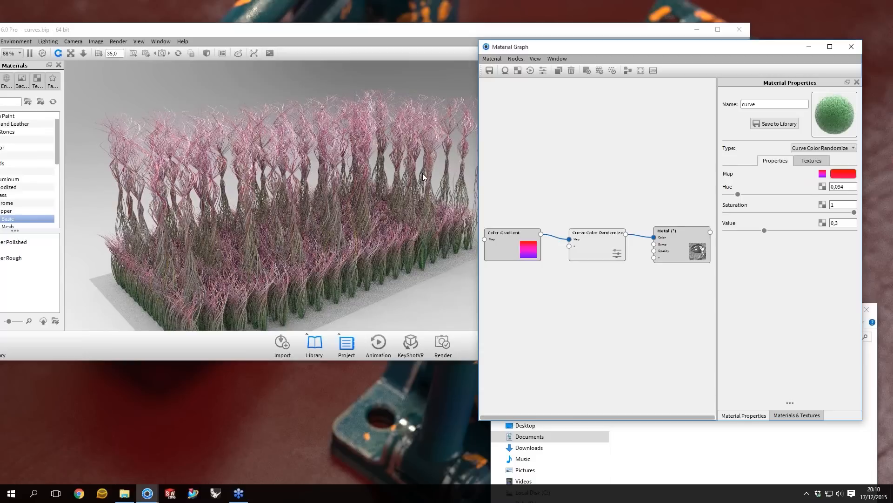
drag(378, 172, 221, 173)
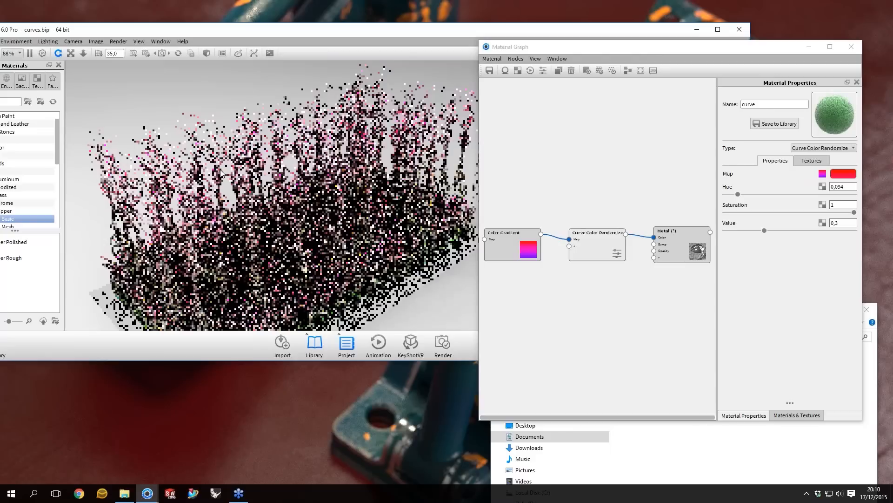
drag(112, 193, 842, 237)
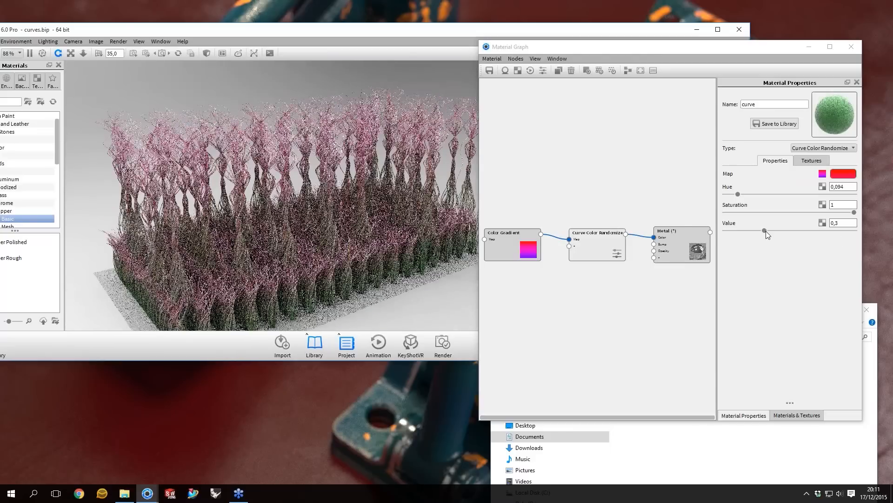
- Try randomizer Value settings of 0, 1 and higher, along with a Saturation of 0,699, to compare the strand brightness variation
drag(765, 231, 718, 231)
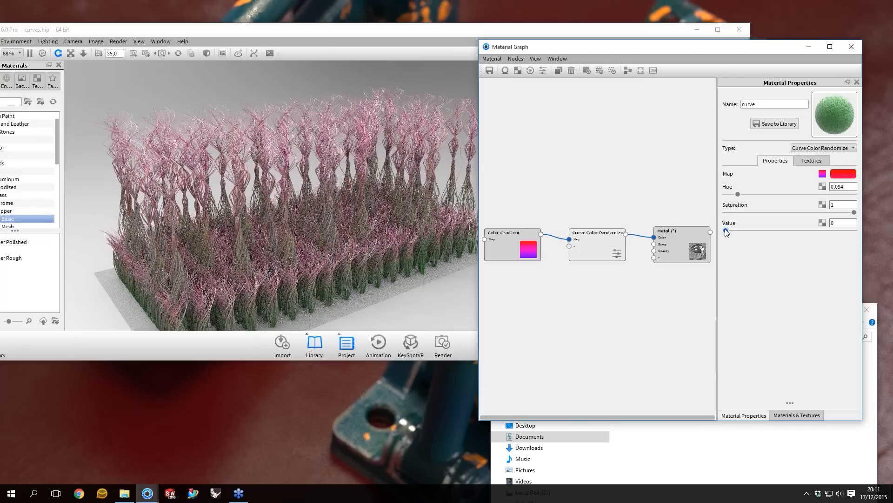
drag(727, 230, 877, 242)
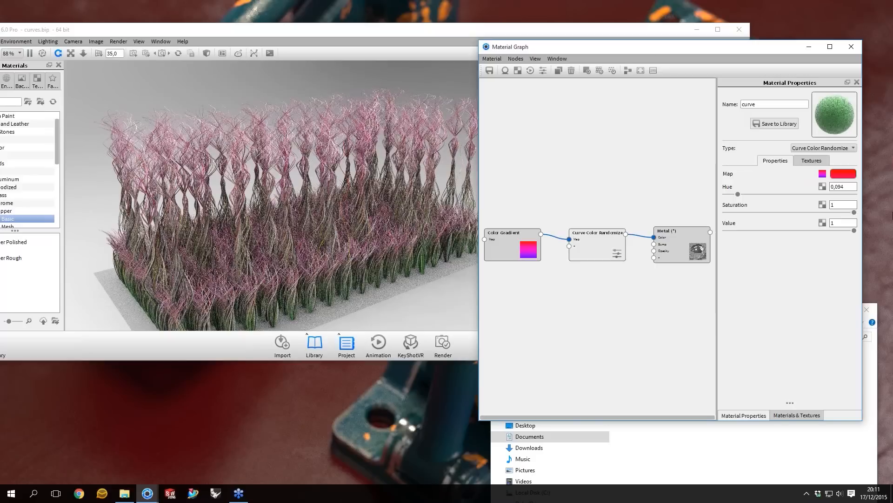
double_click(845, 220)
text(0,5)
key(Return)
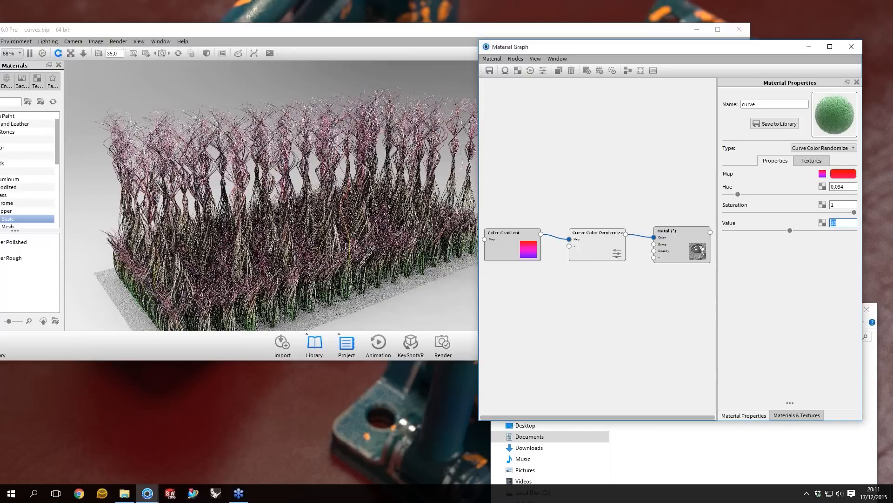
text(0,63)
key(Return)
drag(767, 230, 815, 212)
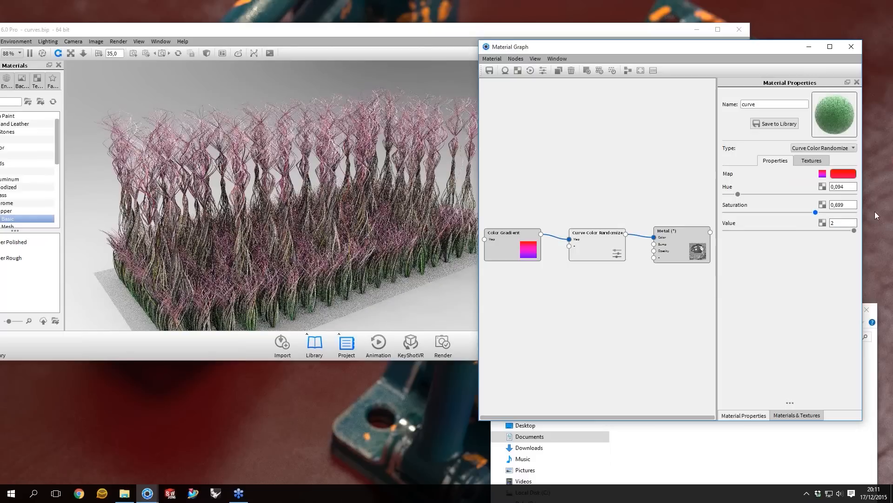
- Try a Value of 20 on the randomizer, then set Value to 0 with Saturation at 1
double_click(843, 222)
text(1)
key(Return)
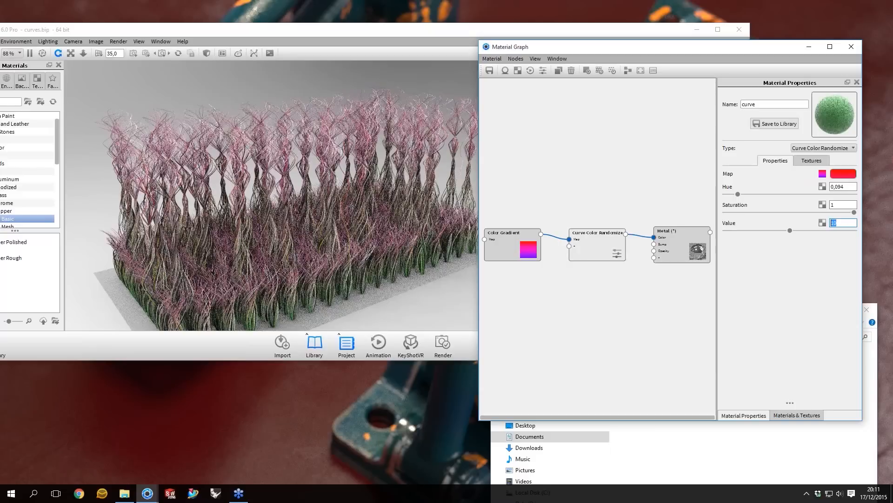
text(2)
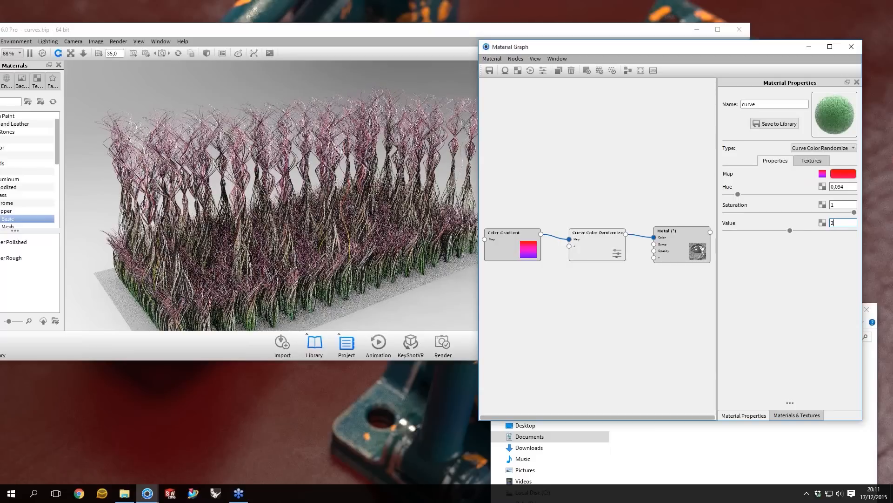
text(0)
key(Return)
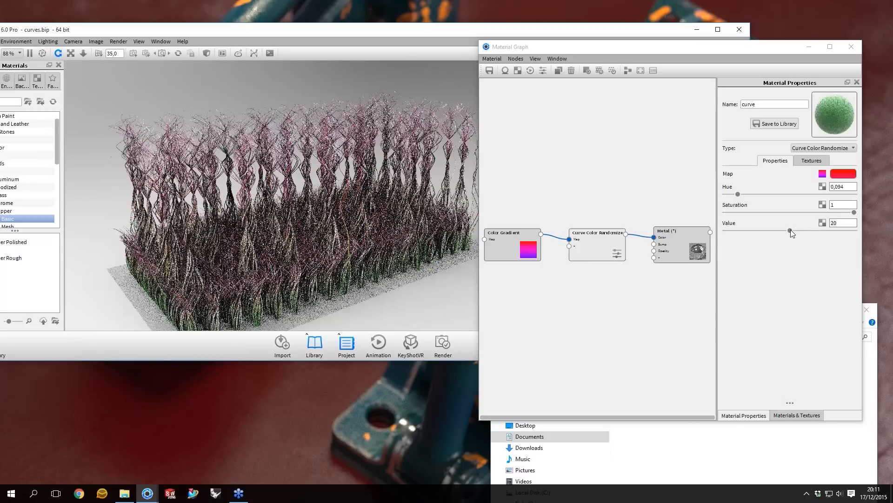
drag(790, 230, 726, 230)
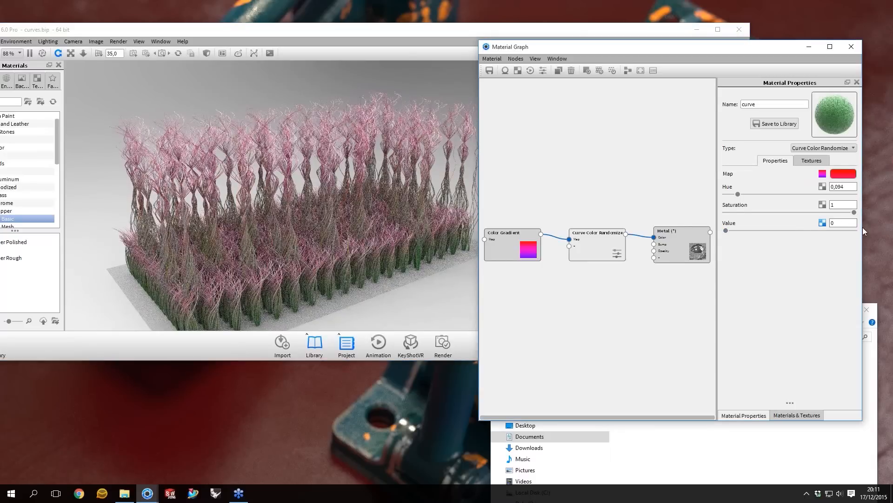
click(822, 223)
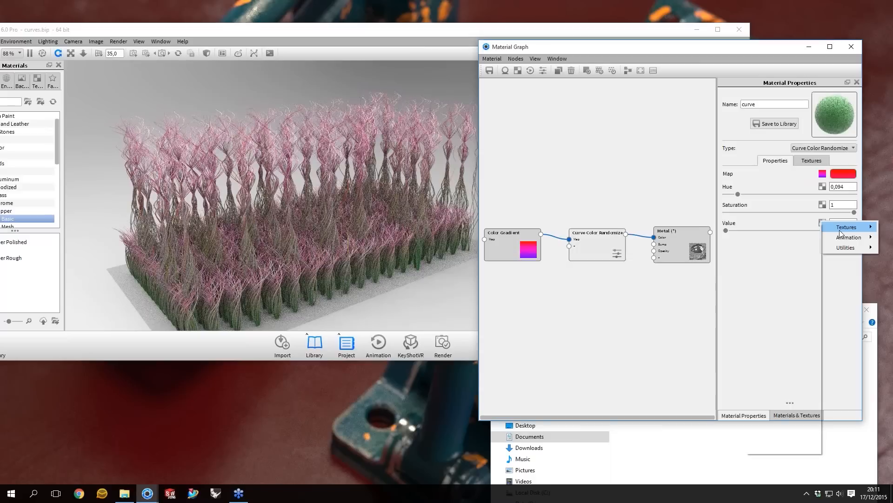
mouse_move(846, 227)
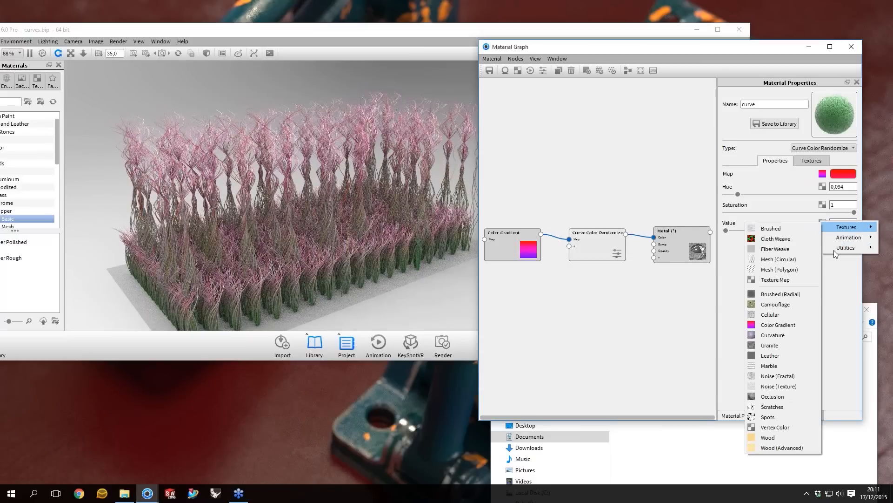
click(808, 275)
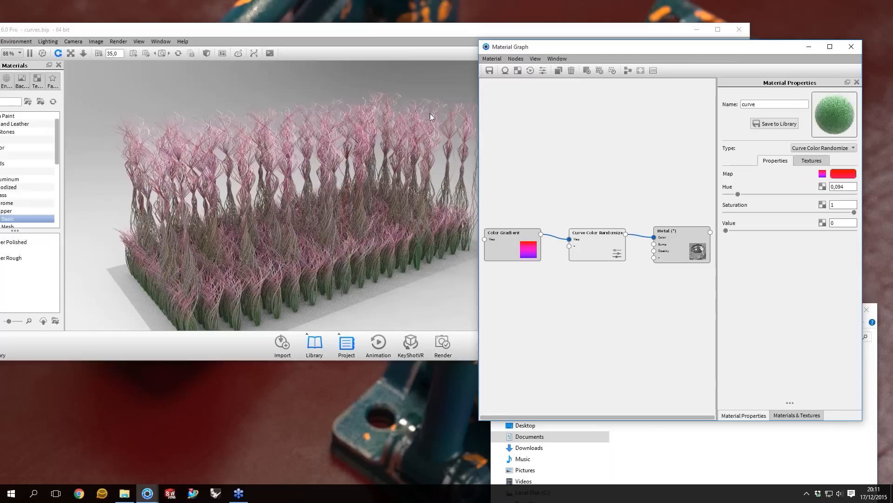
- Narrow and reposition the Material Graph window, and inspect the grass from a lower angle
drag(480, 127, 496, 142)
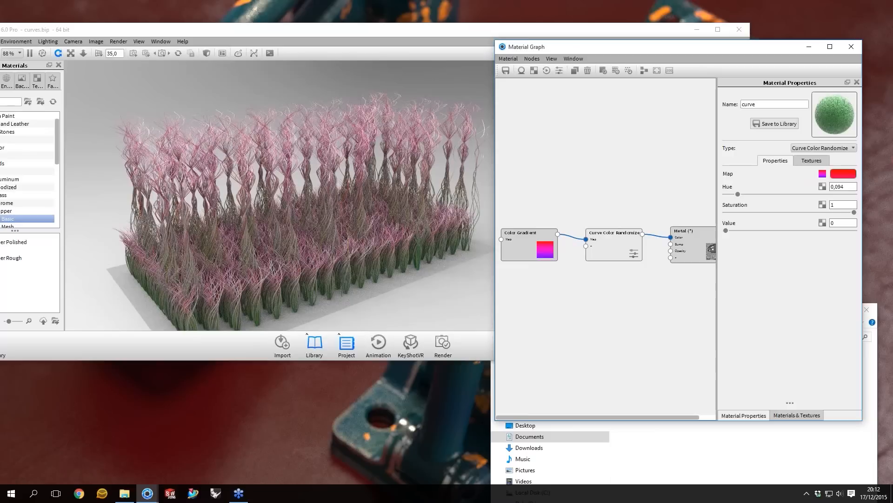
click(606, 188)
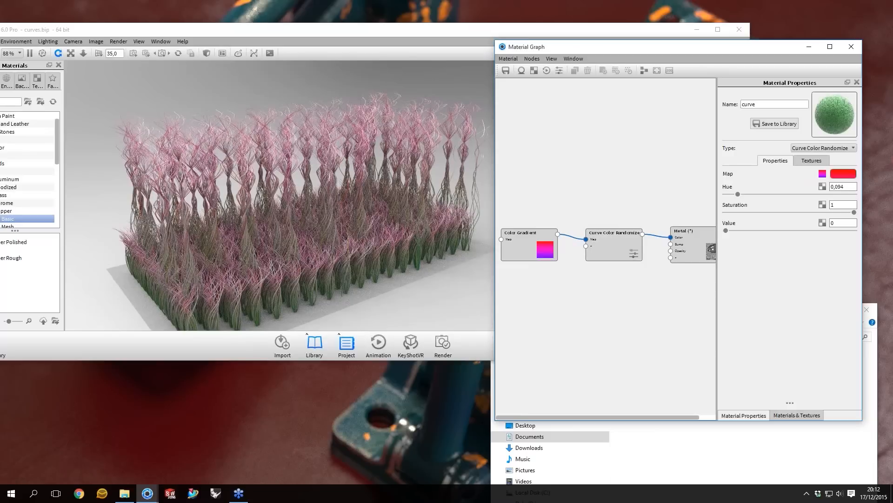
click(309, 188)
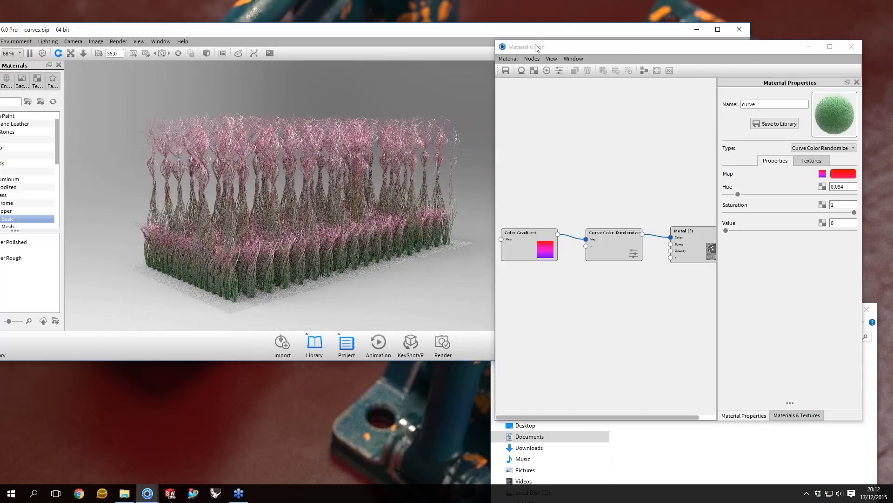
drag(536, 48, 518, 56)
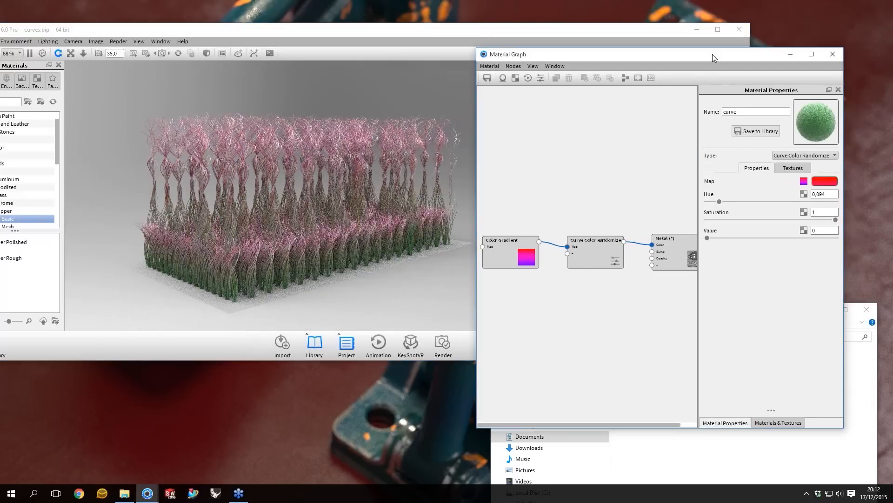
- Close the Material Graph, then narrow the main window and move it so its whole workspace fits on the desktop
click(833, 54)
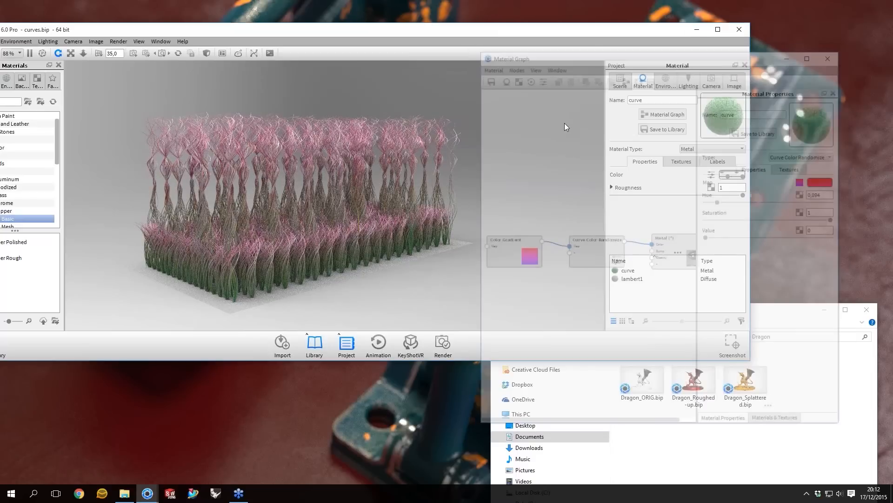
drag(750, 170, 650, 170)
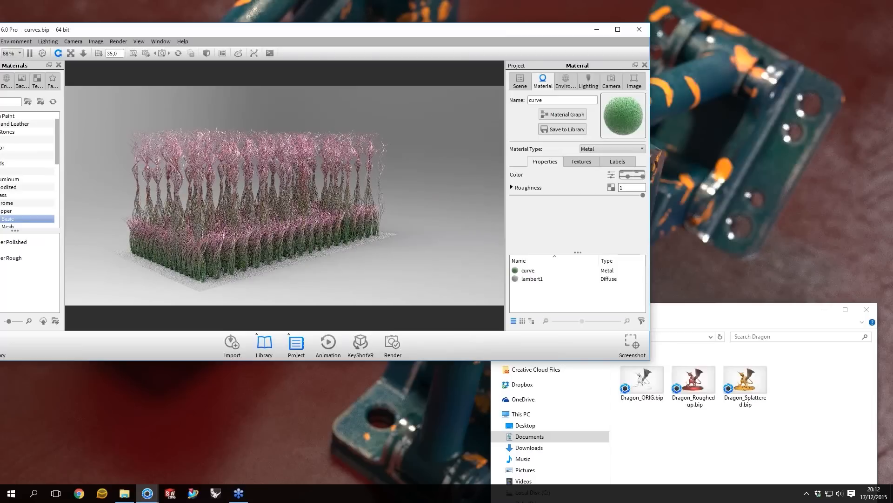
drag(507, 26, 588, 48)
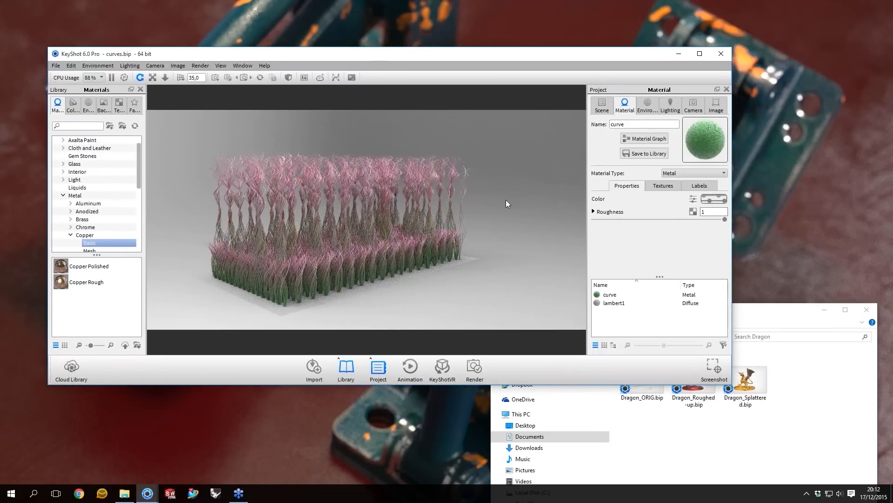
drag(506, 204, 90, 74)
- Open the recent scene Dragon_Splattered.bip, discarding the changes to curves.bip
click(55, 66)
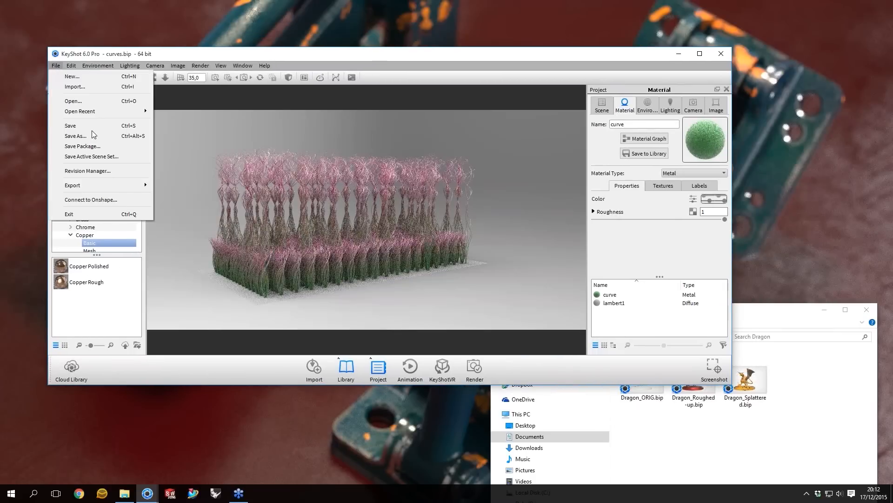
mouse_move(93, 111)
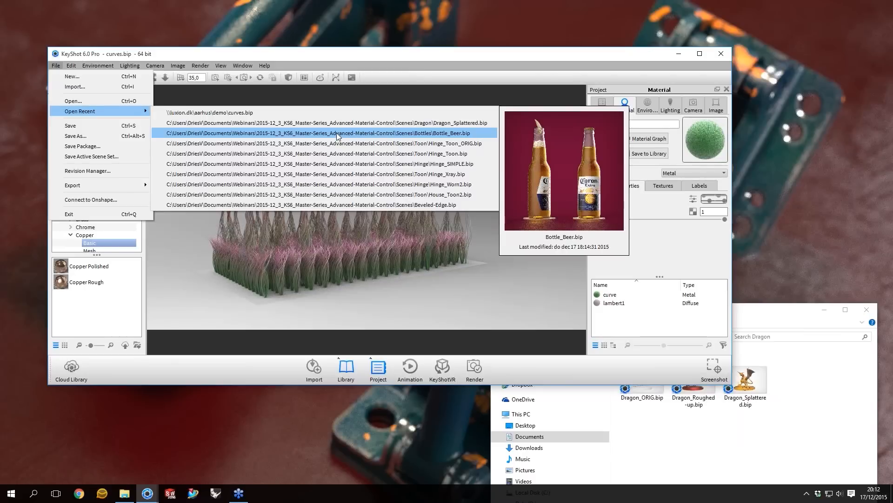
click(421, 174)
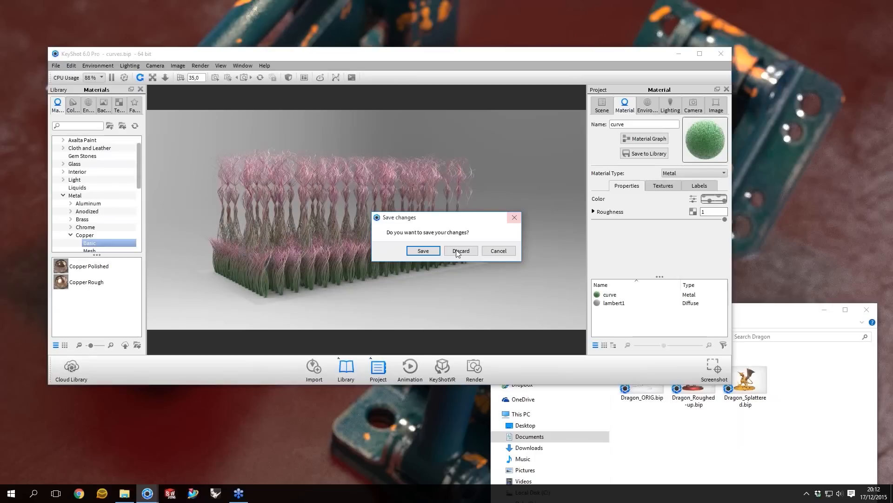
click(460, 251)
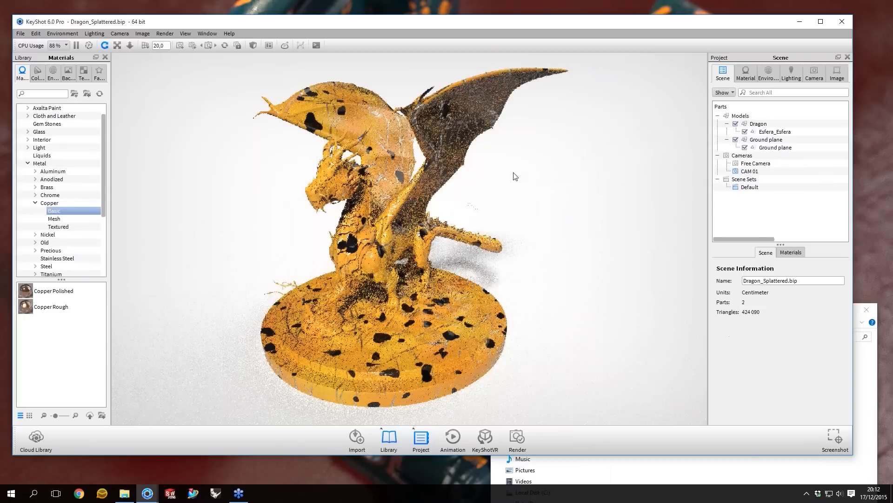
- Open the dragon's Paint Gloss Yellow #2 material in the Material Graph and display the labels of its Metal node
double_click(462, 143)
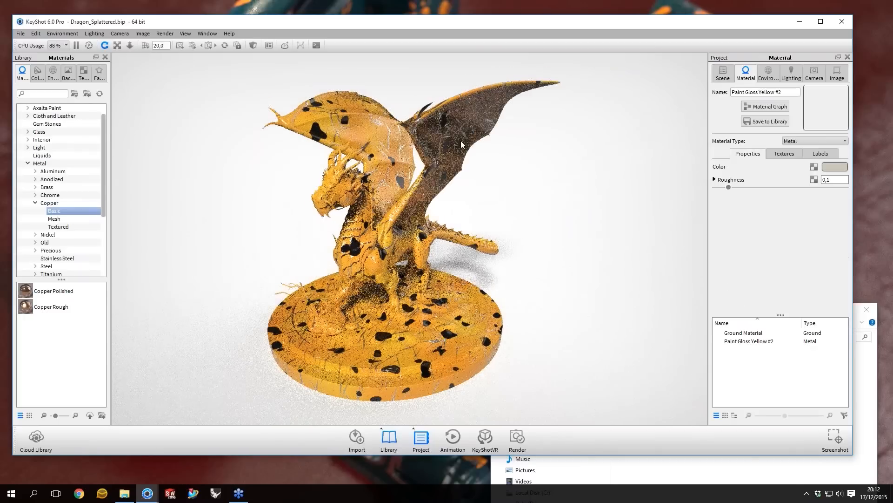
click(766, 107)
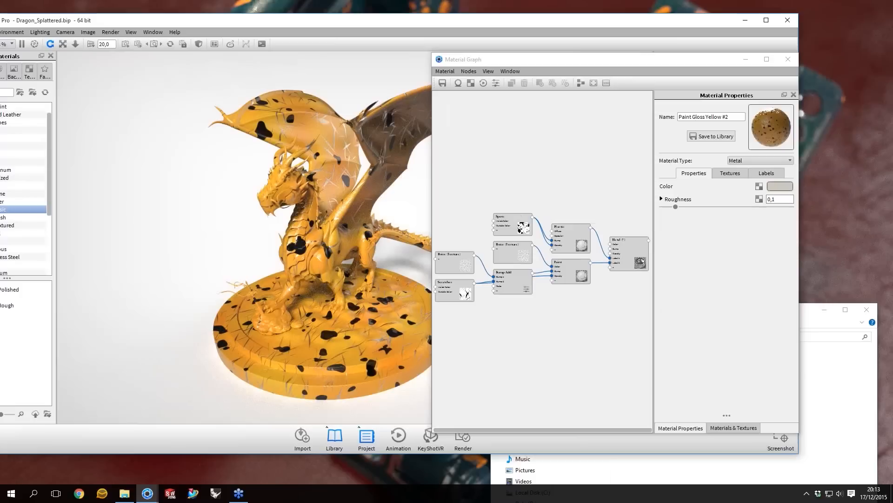
drag(628, 251, 627, 253)
drag(571, 270, 567, 275)
drag(571, 235, 569, 227)
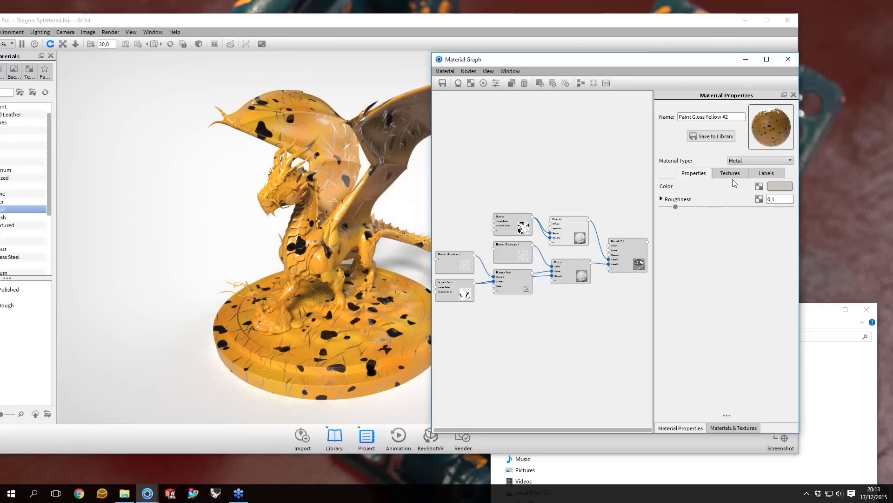
click(766, 173)
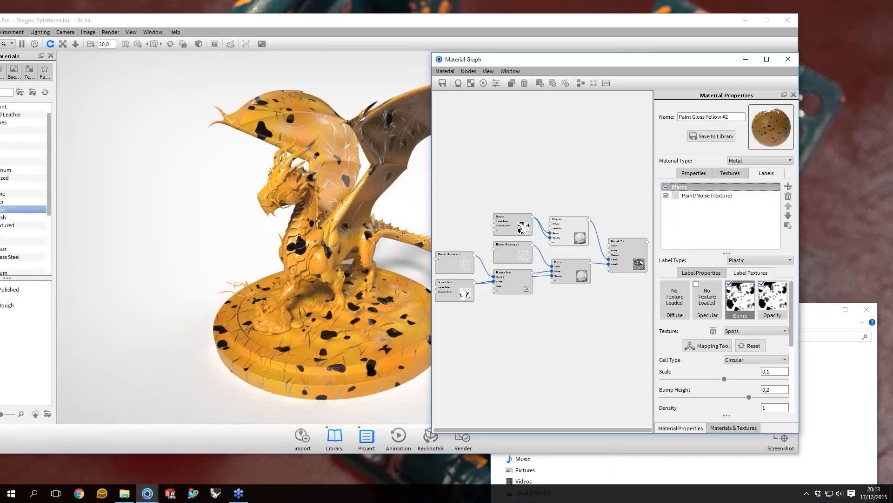
- Nudge the Plastic, Metal and Paint nodes slightly to tidy the label connections in the graph
drag(574, 238, 570, 244)
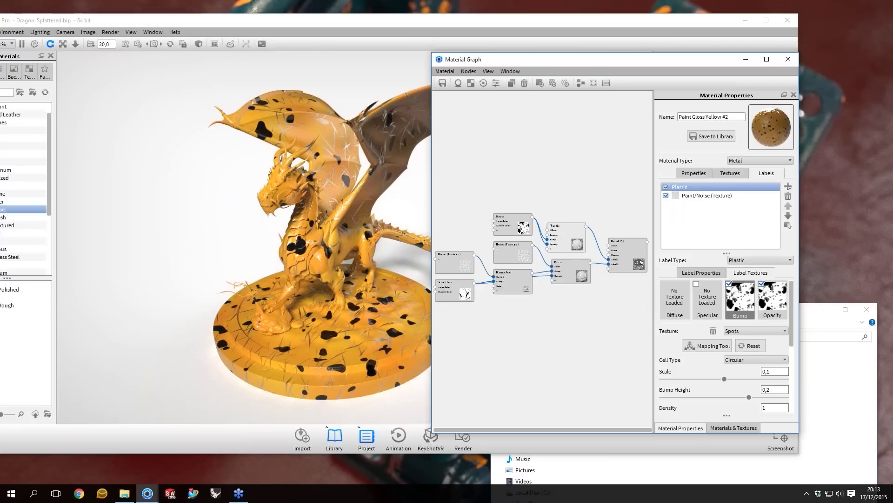
drag(640, 262, 638, 256)
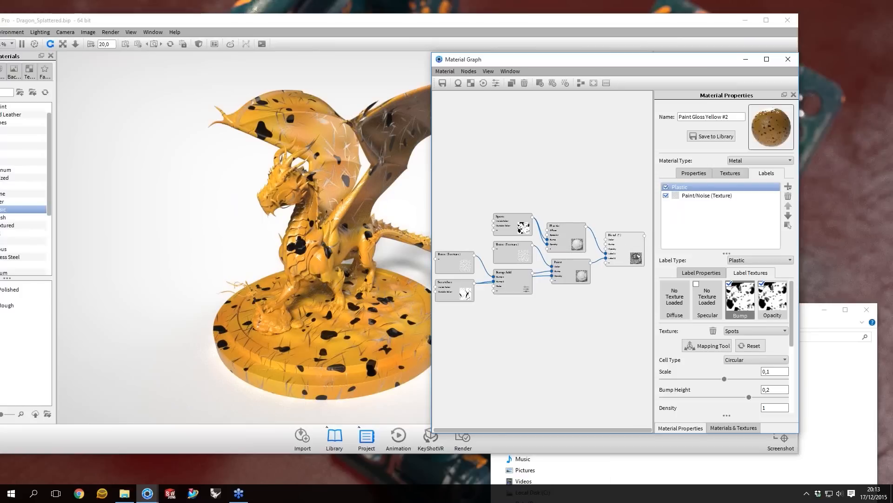
drag(565, 261, 563, 266)
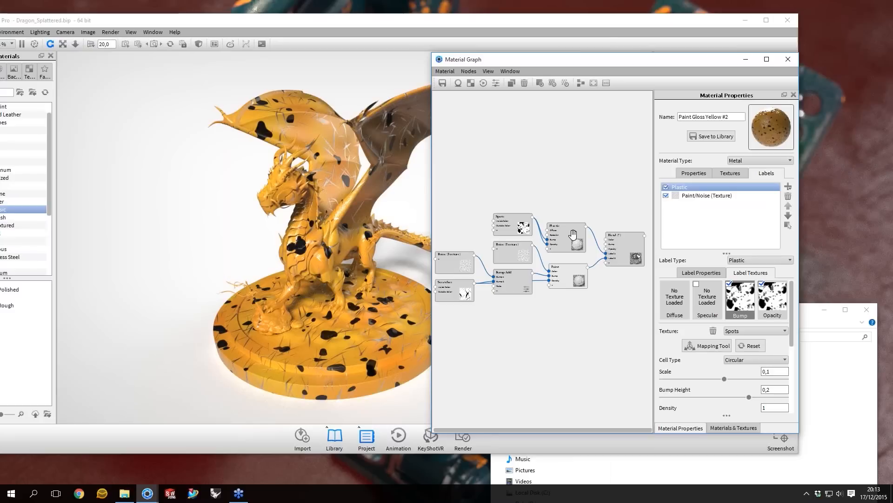
- Delete the connection from the Plastic label to the Metal node, and move the Spots and Plastic nodes above the remaining graph
click(597, 238)
key(Delete)
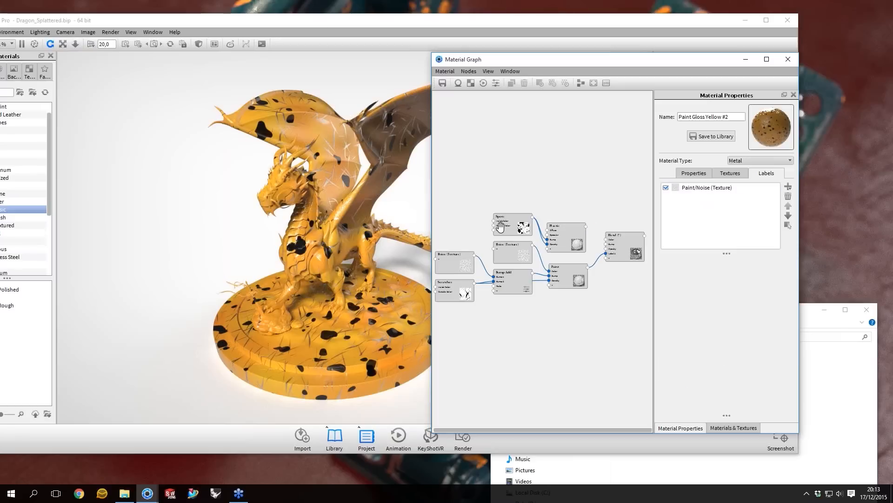
drag(510, 217, 481, 158)
drag(575, 244, 561, 181)
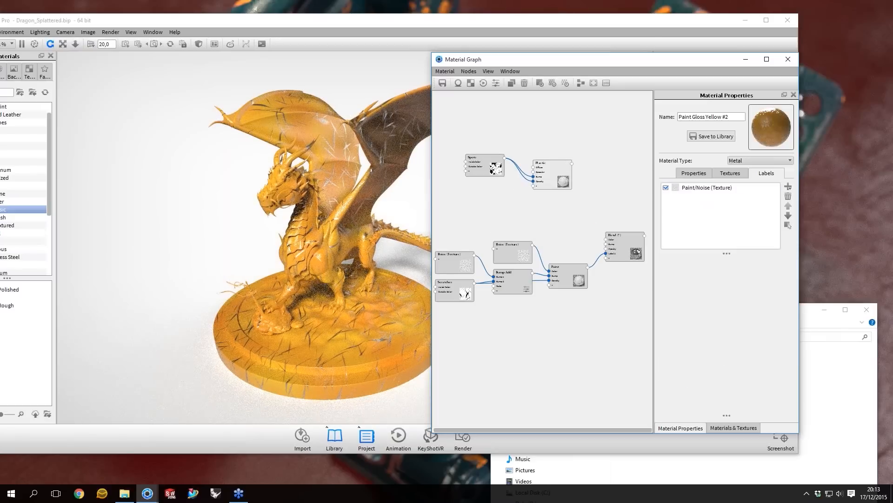
- Preview the Plastic node's color on the dragon, end the preview, and move the node closer to its Spots texture
key(c)
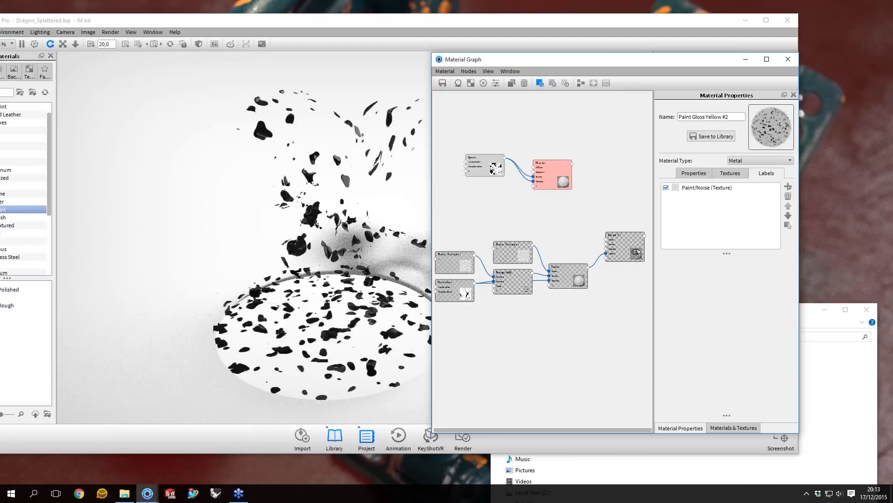
key(c)
mouse_move(537, 175)
mouse_down()
mouse_move(553, 172)
mouse_move(530, 162)
mouse_up()
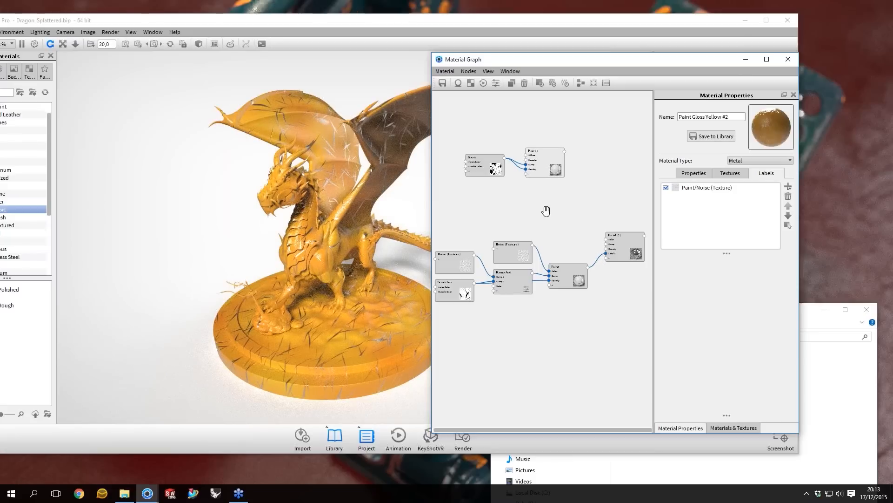
- Duplicate the Spots texture node and place the copy just below the original
click(488, 166)
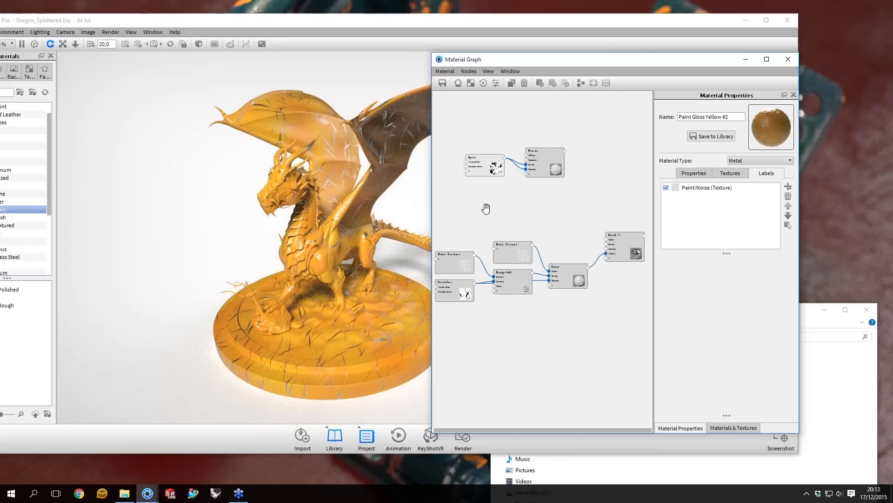
click(512, 211)
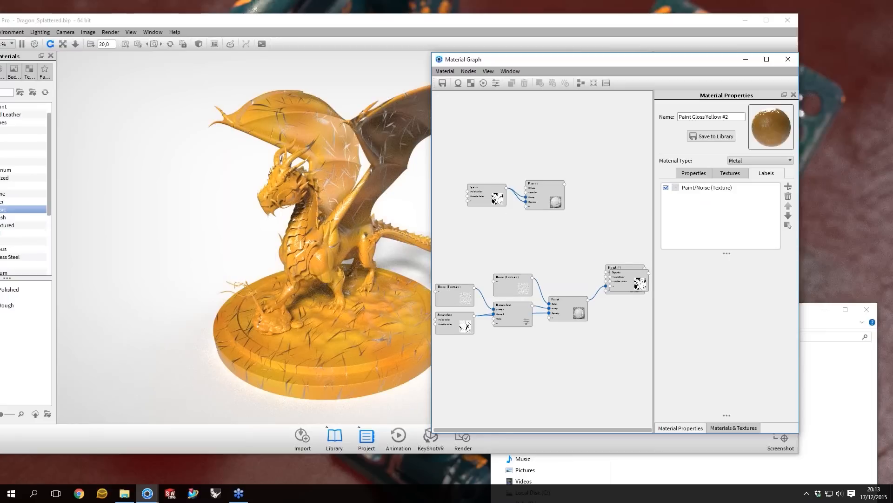
drag(629, 280, 490, 232)
- Add a Color Composite utility node, with the duplicated Spots as its source and the Paint color's Noise texture as its background
right_click(537, 238)
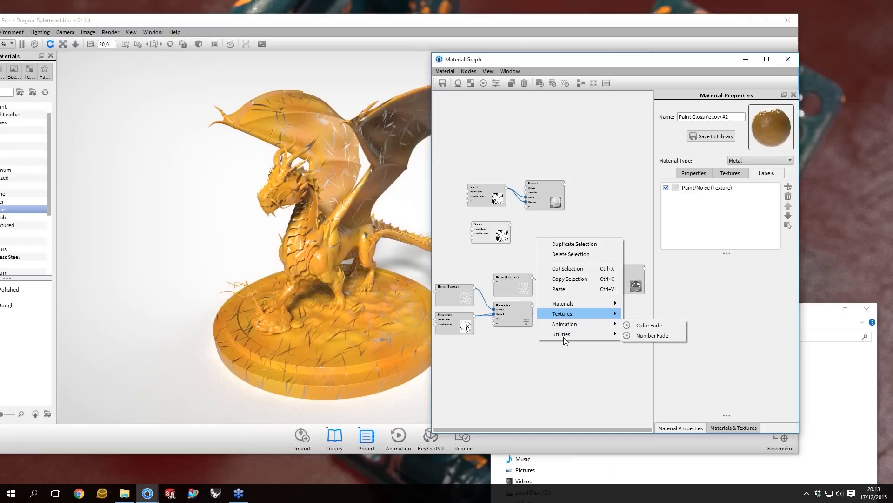
mouse_move(563, 335)
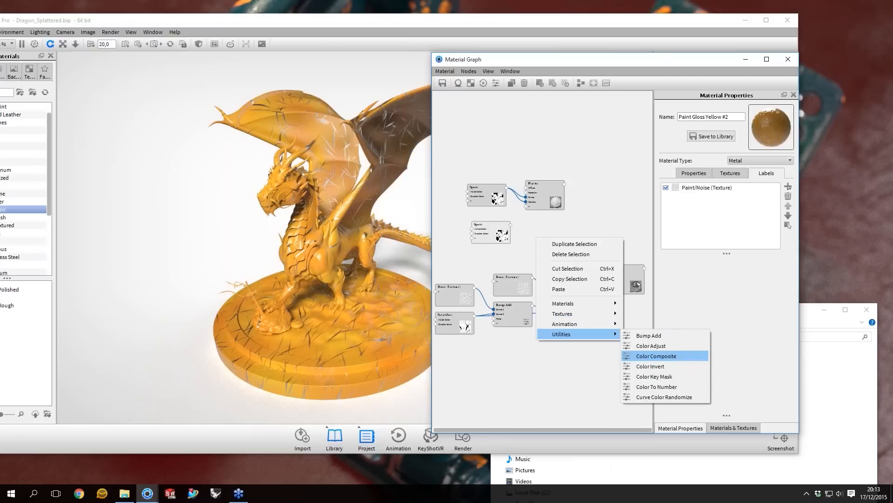
click(656, 356)
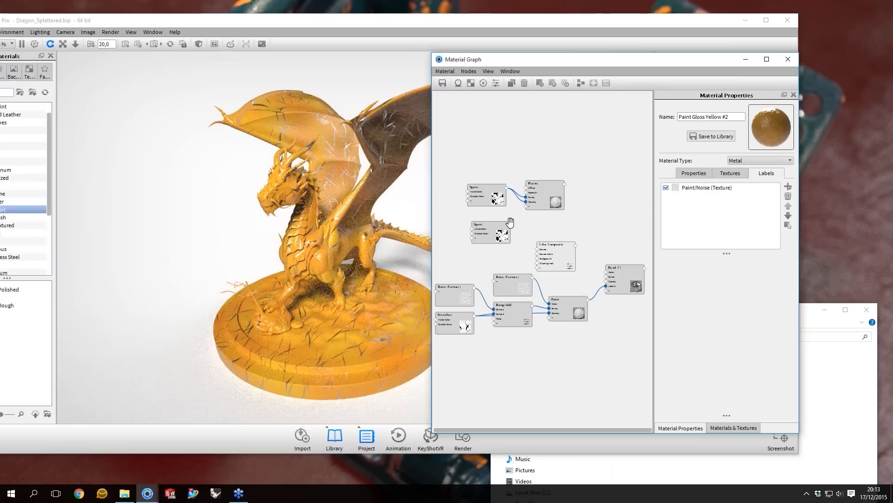
drag(511, 224, 537, 249)
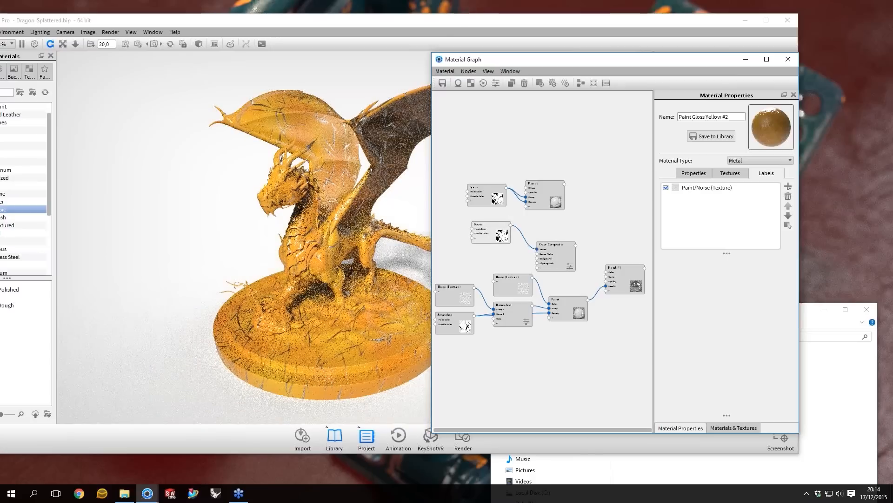
drag(538, 260, 499, 279)
- Set the Color Composite's blend mode to Multiply and connect its output to the Paint node's Color
double_click(556, 256)
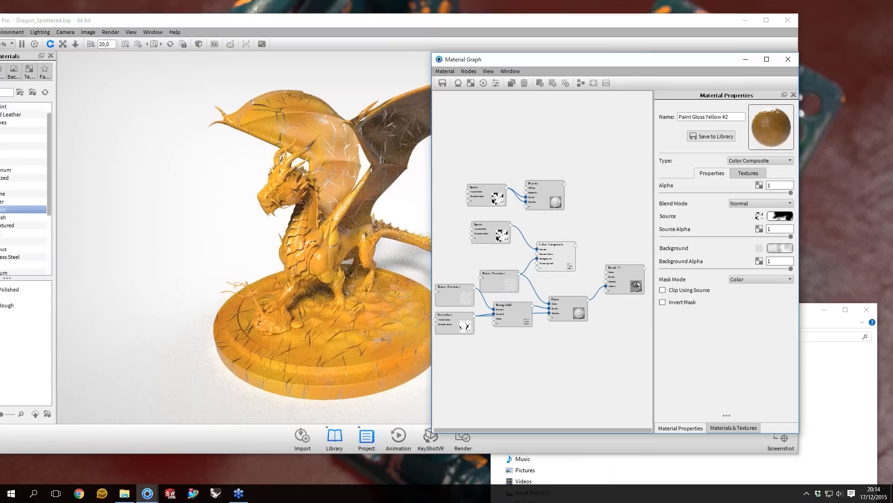
click(751, 203)
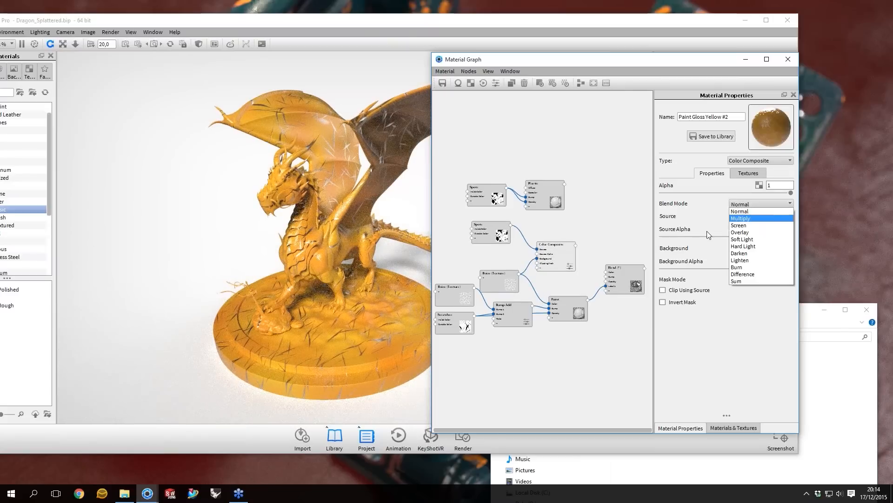
click(744, 217)
mouse_move(576, 246)
mouse_down()
mouse_move(573, 302)
mouse_move(564, 301)
mouse_up()
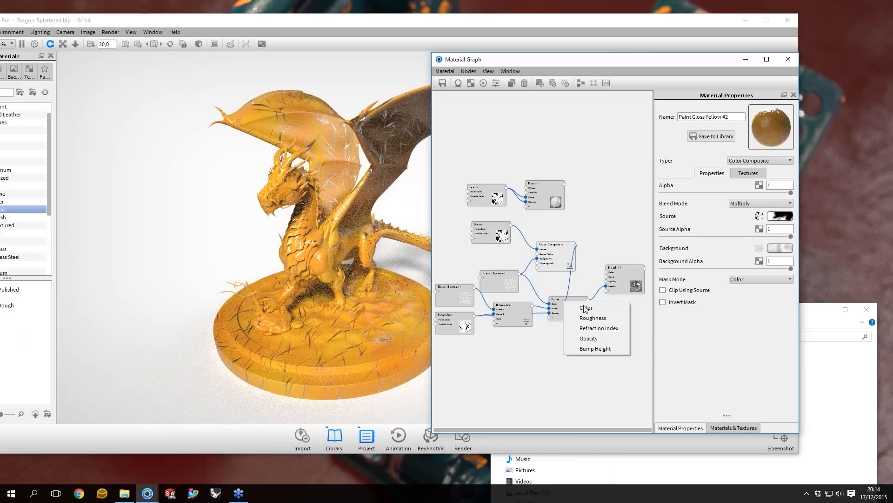
click(585, 308)
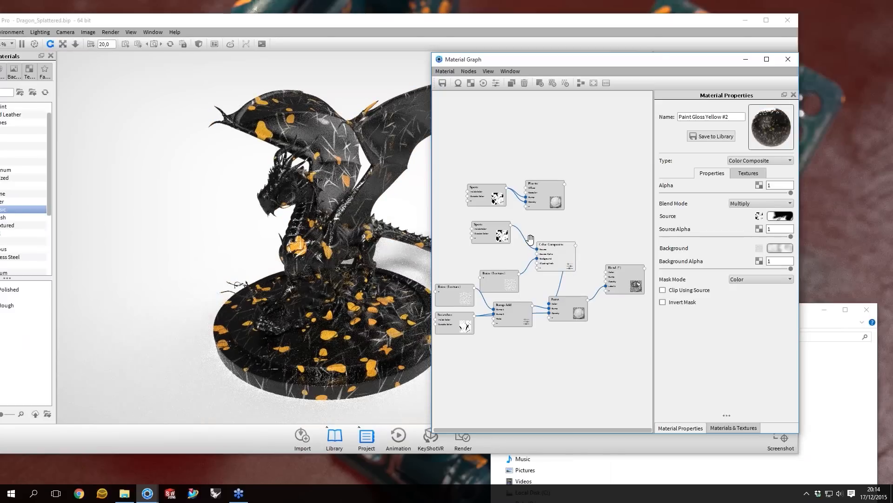
- Turn off Invert on the duplicated Spots texture and set its inside color to black and its outside color to white
click(487, 233)
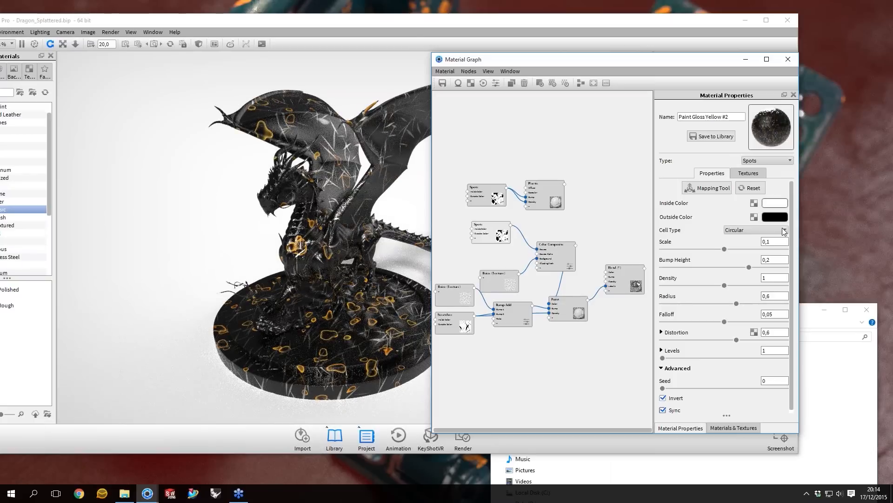
click(663, 398)
click(775, 203)
click(672, 170)
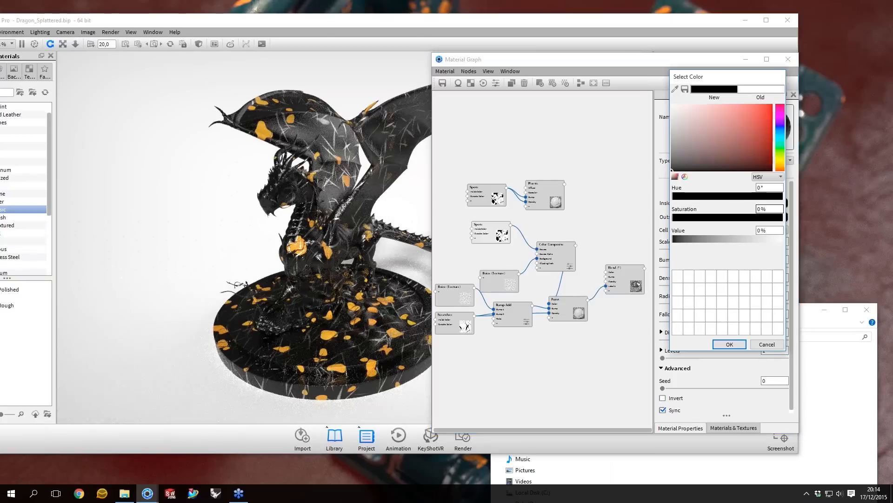
click(729, 344)
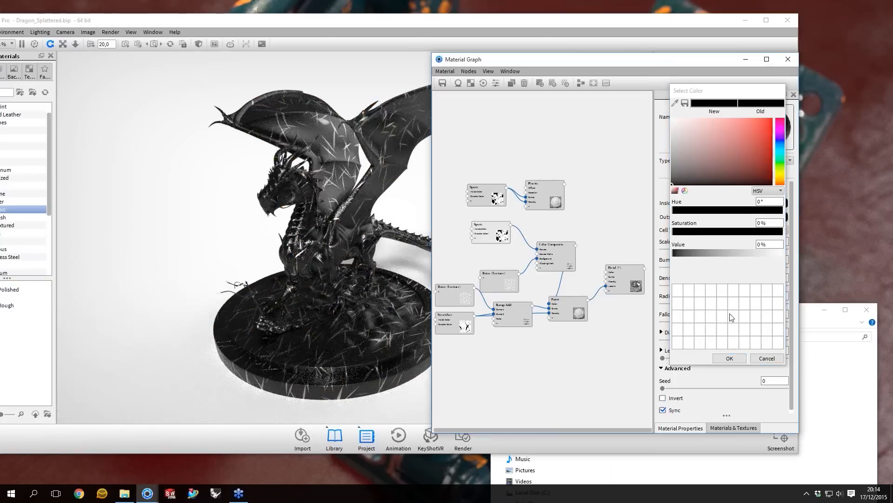
click(672, 119)
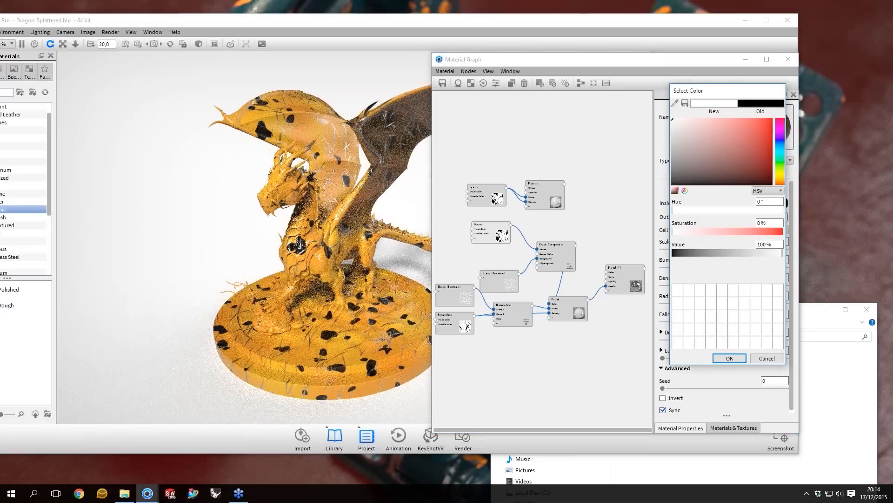
click(730, 358)
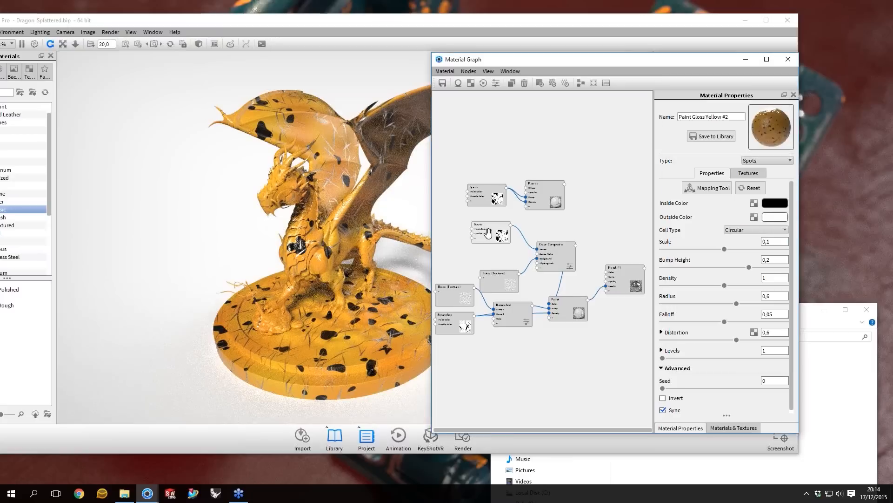
- Rearrange the duplicated Spots, Noise, Color Composite and Paint nodes so their connections are clearly laid out
drag(488, 233, 469, 231)
drag(500, 279, 479, 268)
drag(557, 256, 525, 248)
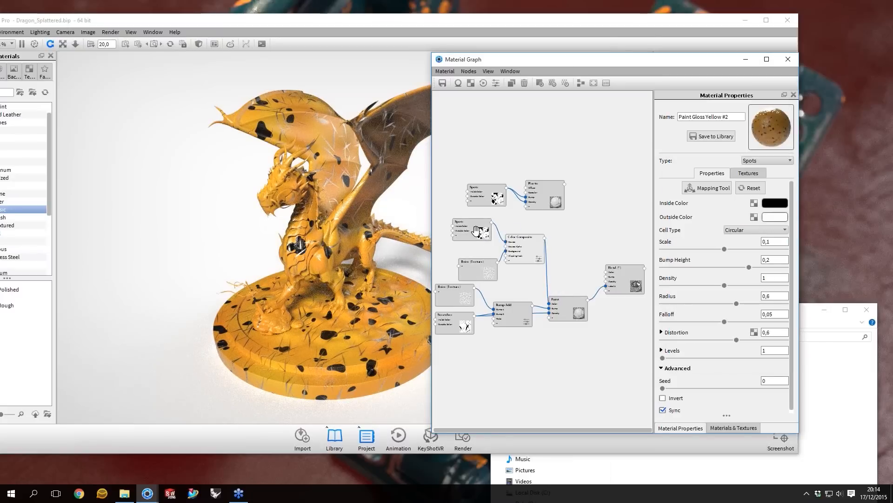
drag(476, 231, 464, 228)
drag(478, 269, 452, 259)
drag(524, 249, 516, 249)
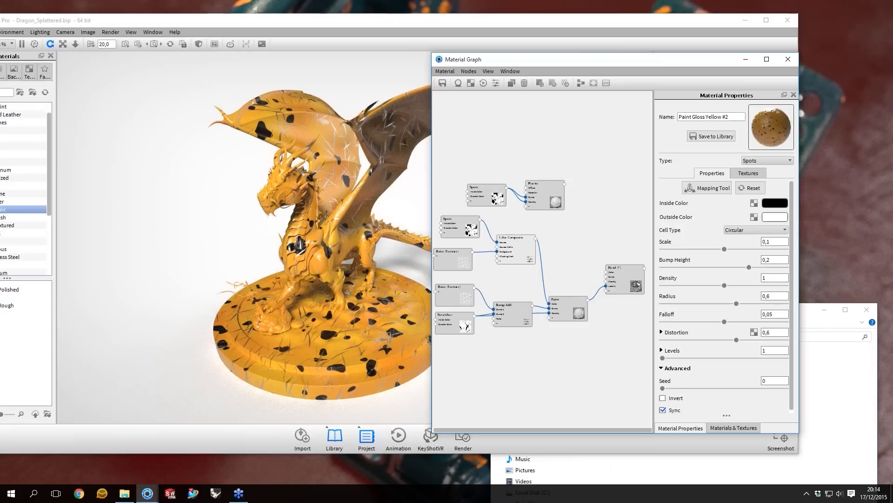
mouse_move(581, 322)
mouse_down()
mouse_move(561, 298)
mouse_move(575, 299)
mouse_up()
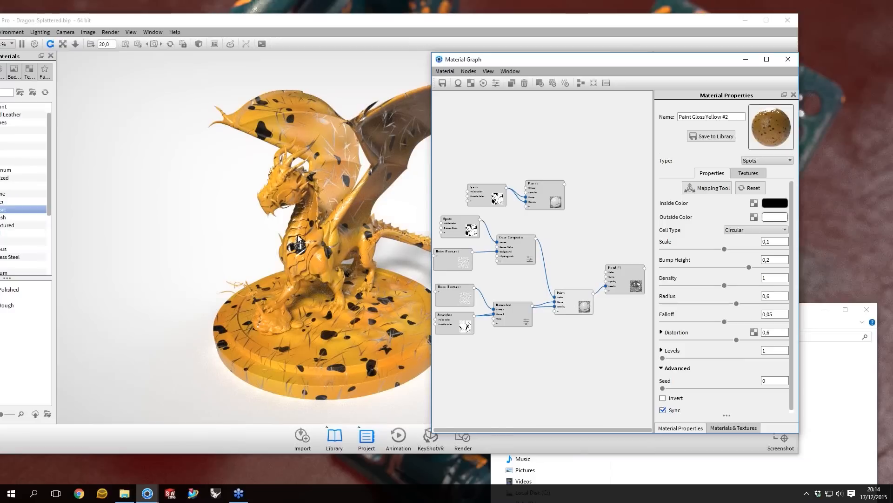
- Delete the Color Composite node and reconnect the loose Noise texture directly to the Paint node's Color
double_click(573, 301)
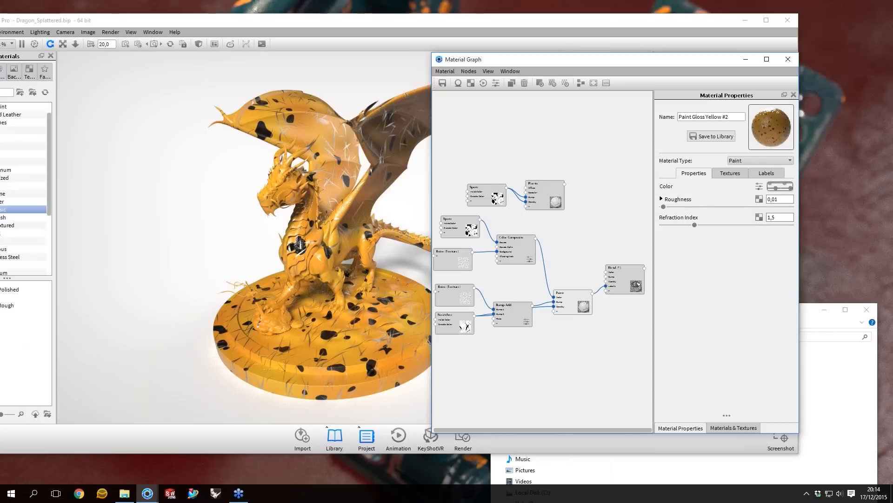
click(526, 253)
key(Delete)
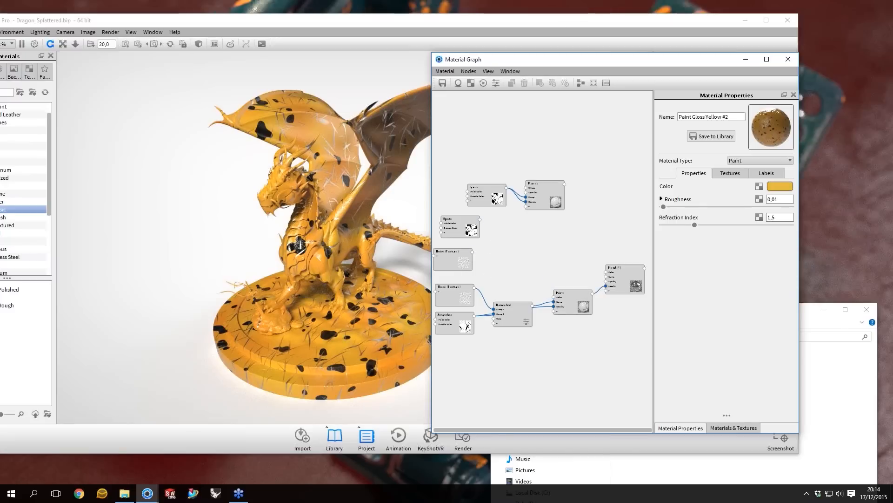
drag(473, 252, 571, 298)
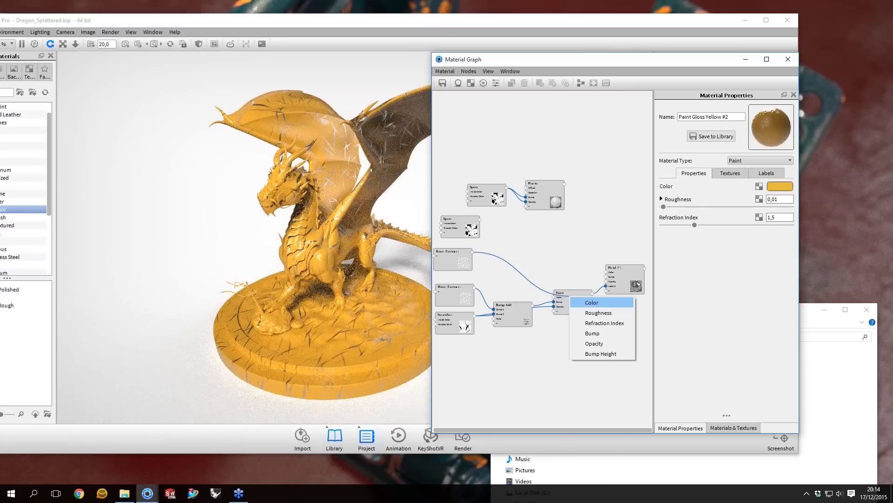
click(592, 302)
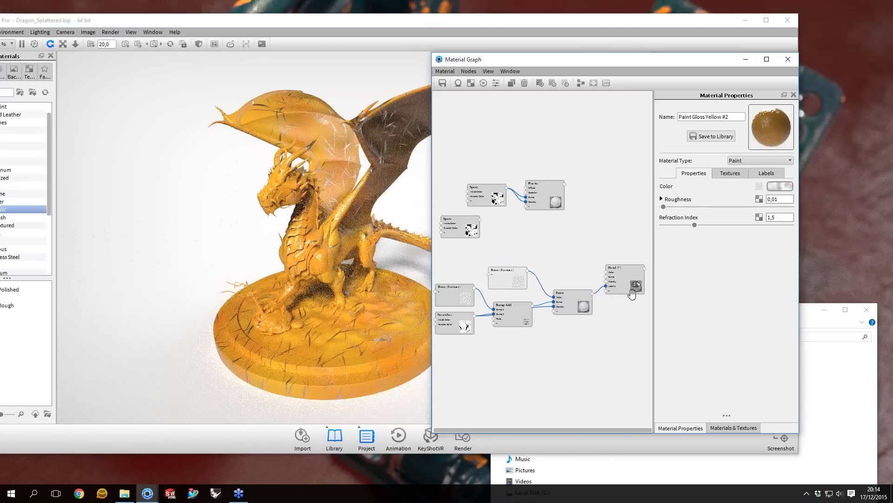
- Set the Paint node's roughness to 0,1 and delete the unconnected duplicate Spots node
click(577, 303)
drag(782, 199, 775, 199)
key(BackSpace)
key(BackSpace)
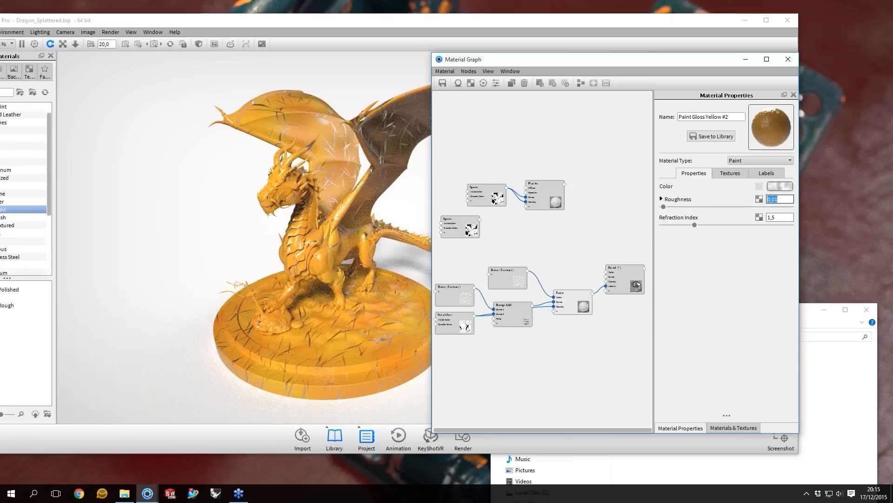
text(05)
key(Return)
text(0,1)
key(Return)
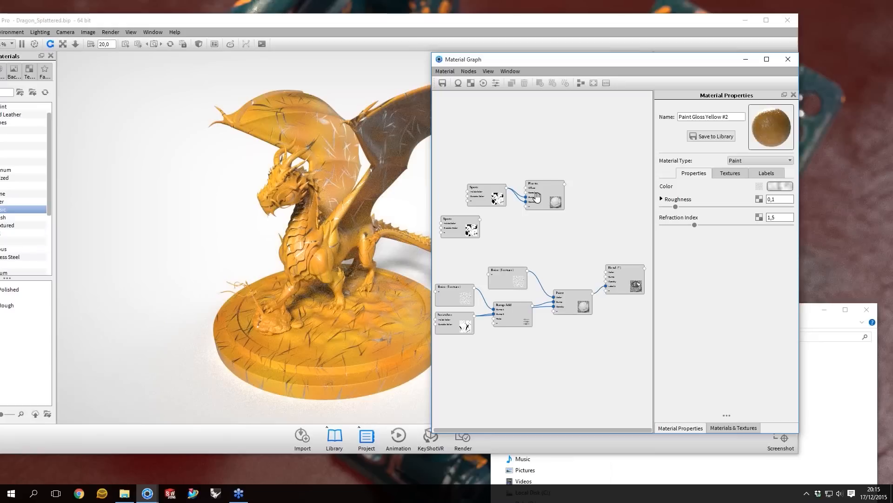
key(Delete)
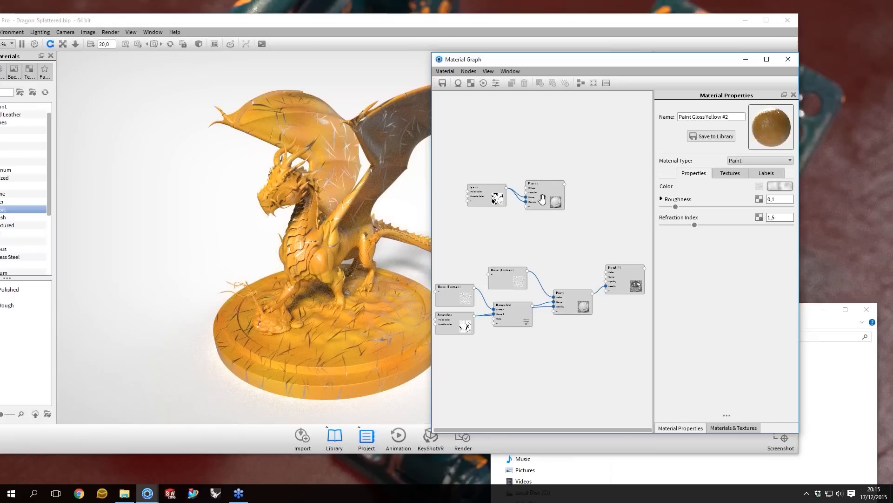
- Set the Plastic node's roughness to 0 and connect the node to the Metal node as a label
click(543, 199)
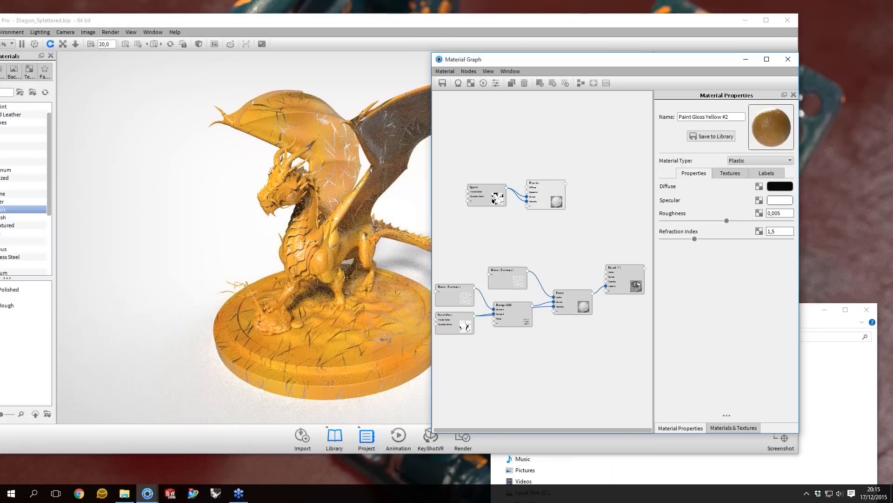
click(780, 213)
text(0)
drag(566, 183, 628, 284)
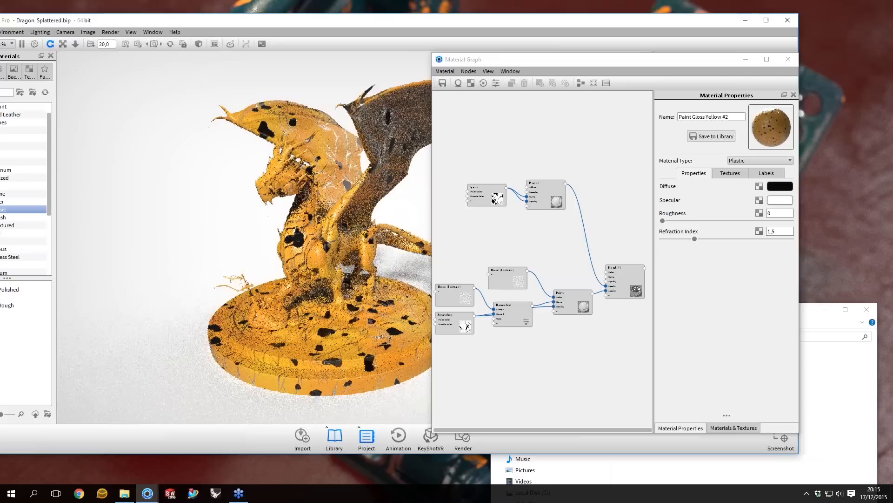
- Move the Plastic and Spots nodes down beside the other label nodes and shift the Material Graph window away from the dragon
drag(545, 183, 561, 206)
drag(509, 220, 510, 265)
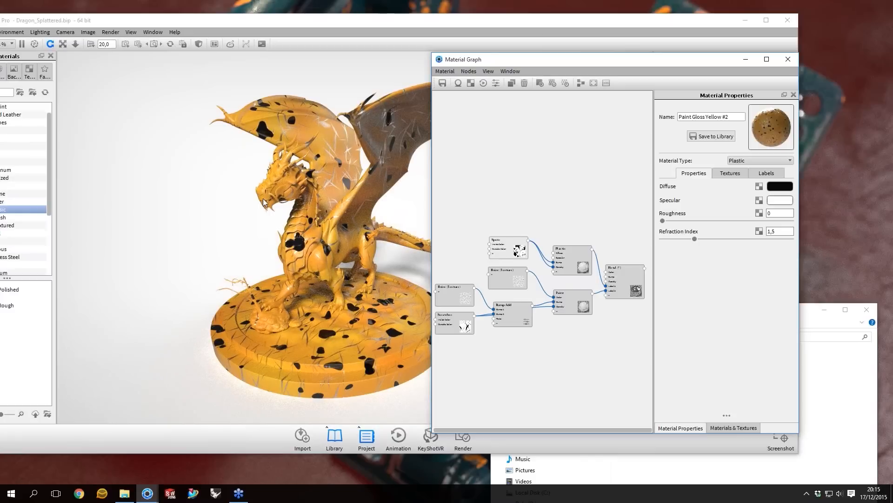
drag(264, 198, 512, 55)
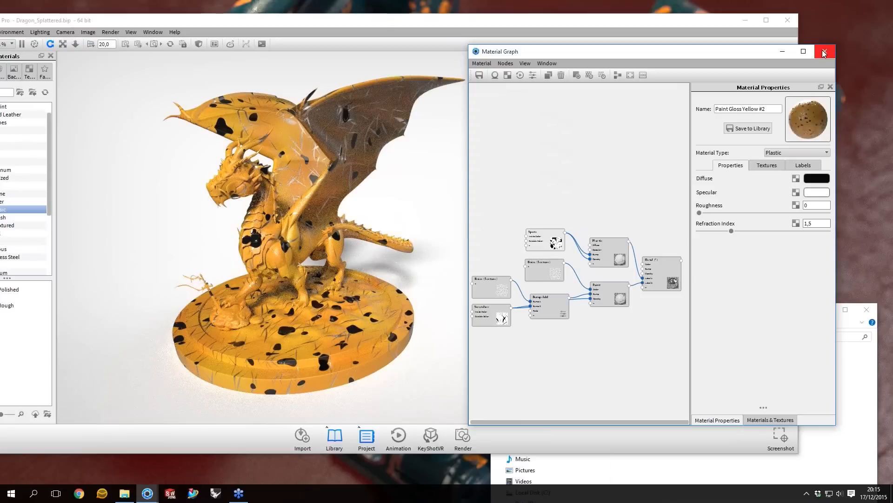
- Close the Material Graph and shift the main window slightly on the desktop
click(824, 52)
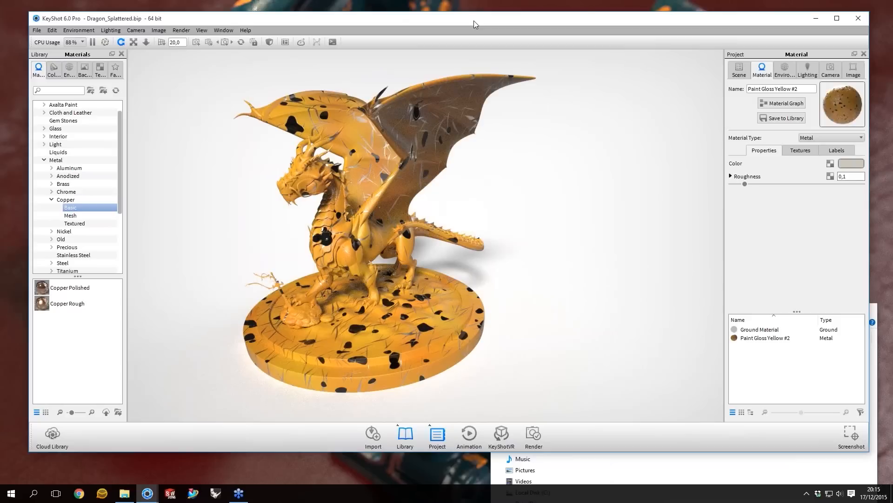
drag(474, 20, 462, 21)
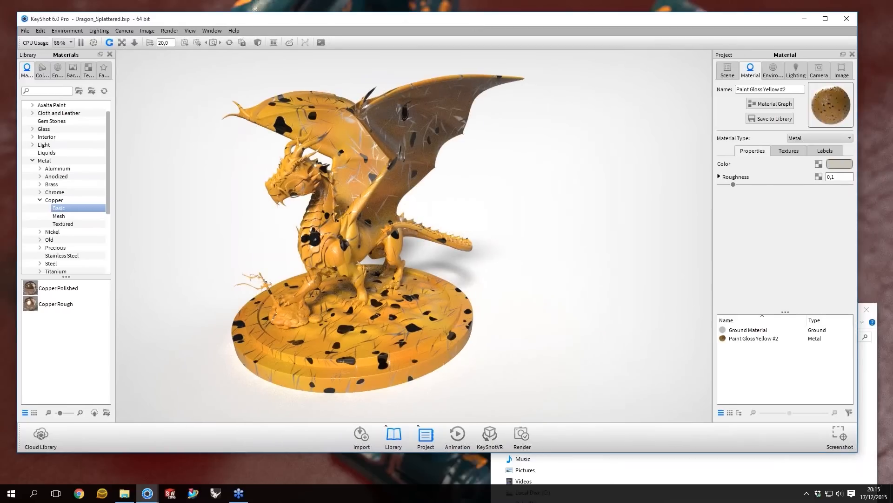
drag(462, 21, 465, 21)
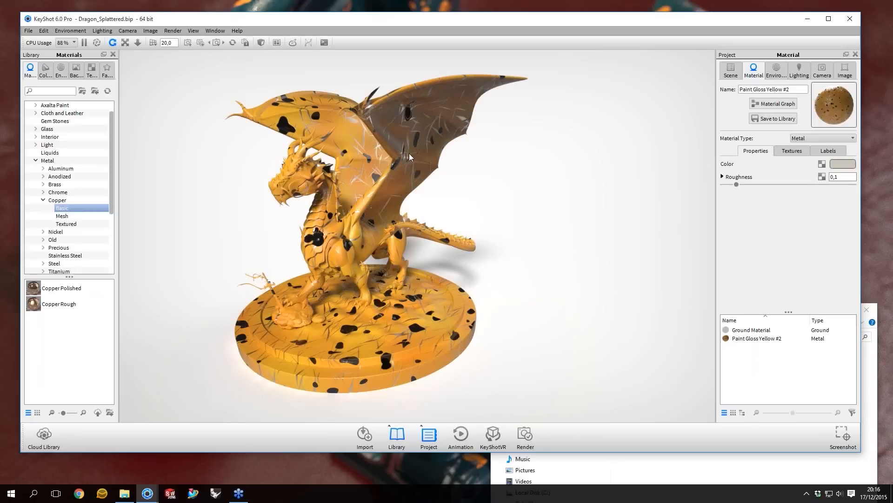
- Reopen the Paint Gloss Yellow #2 material in the Material Graph
click(782, 107)
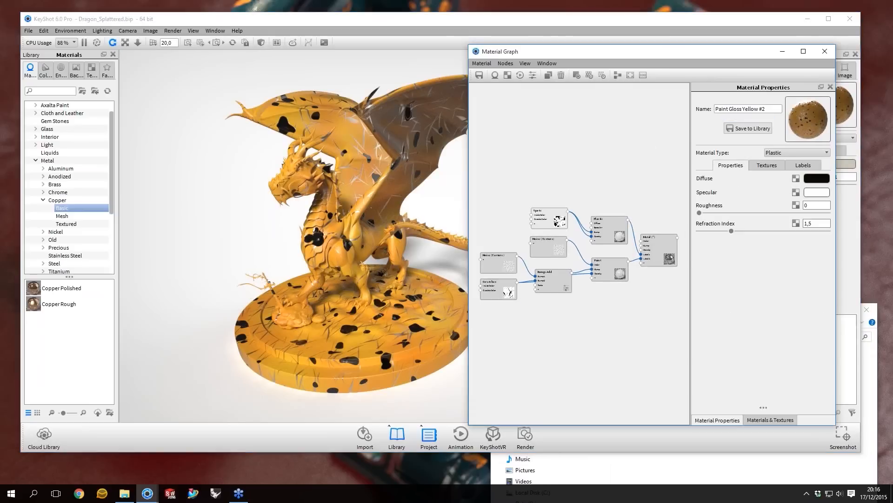
- Open the recent scene Hinge_Worn2.bip and discard the changes to the dragon scene
click(29, 30)
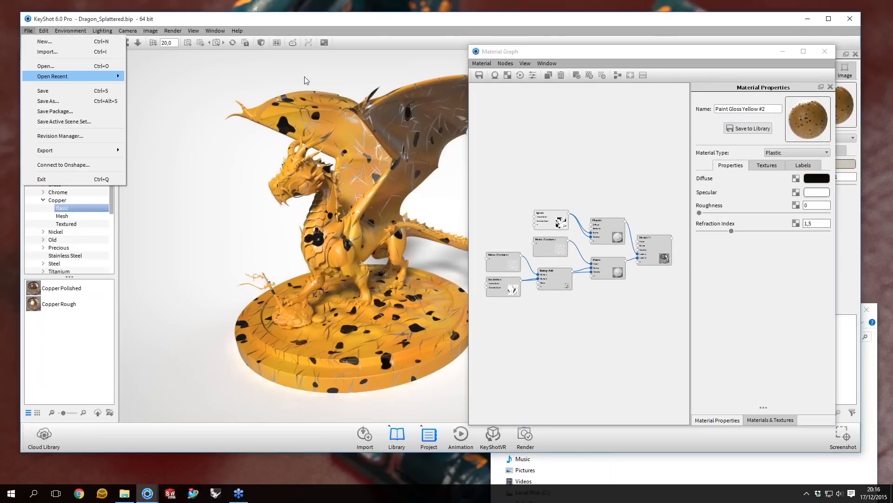
mouse_move(74, 76)
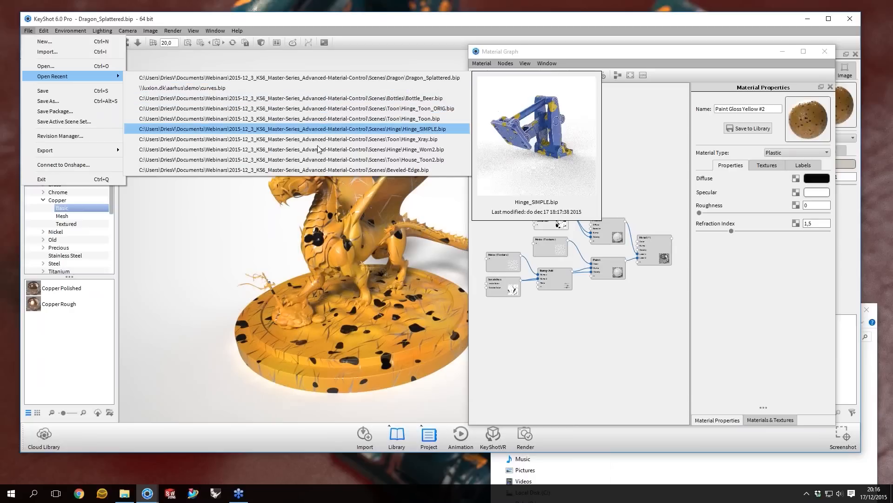
click(322, 169)
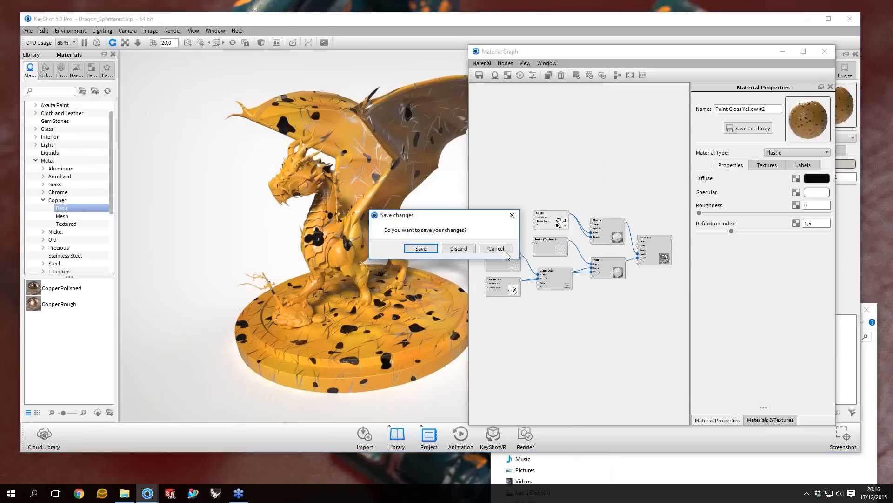
click(459, 248)
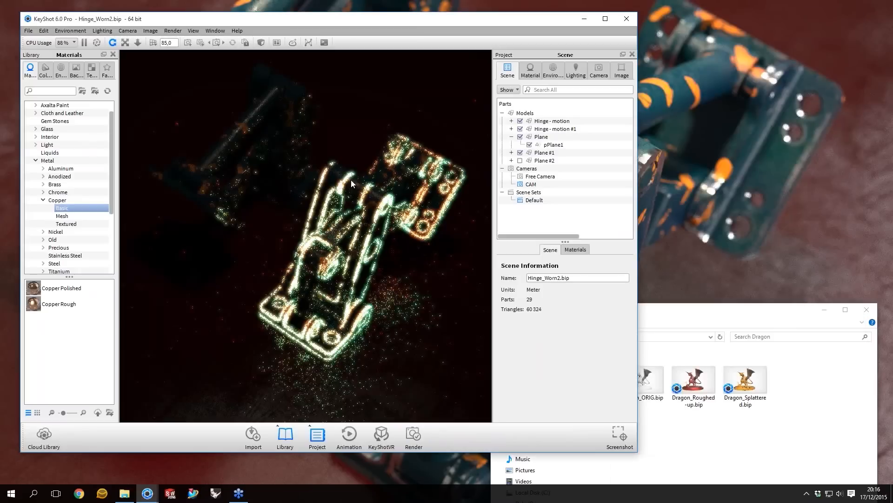
- Open the front hinge's Paint Metallic Ultra Violet #1 material in the Material Graph and move the graph window off the Project panel
double_click(352, 183)
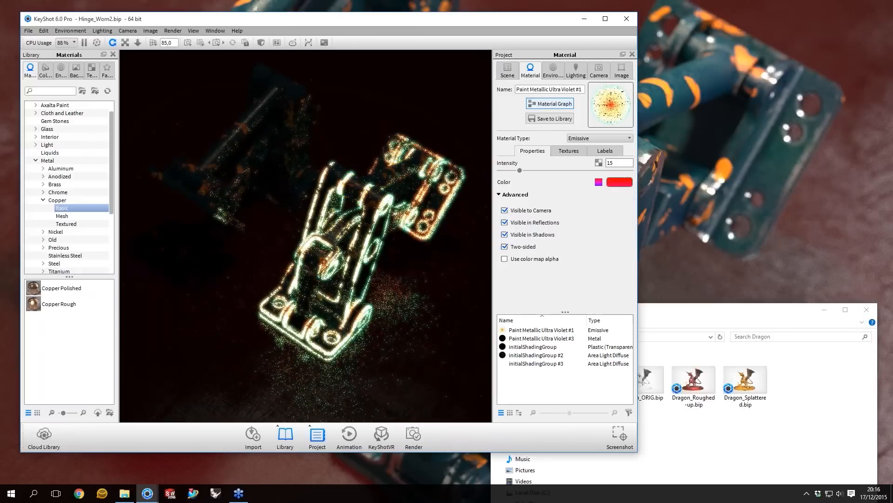
click(550, 103)
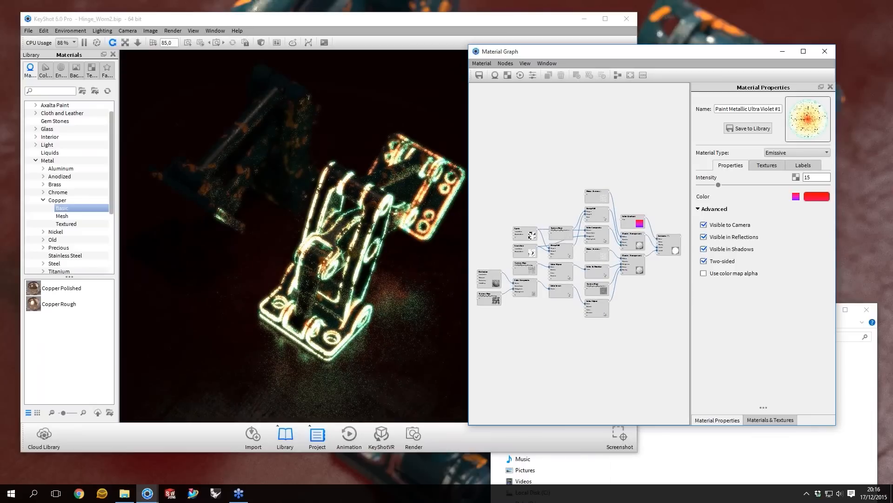
drag(652, 45, 821, 97)
- Set the environment brightness to 1 and bring the Material Graph window back over the main window
click(552, 71)
click(531, 224)
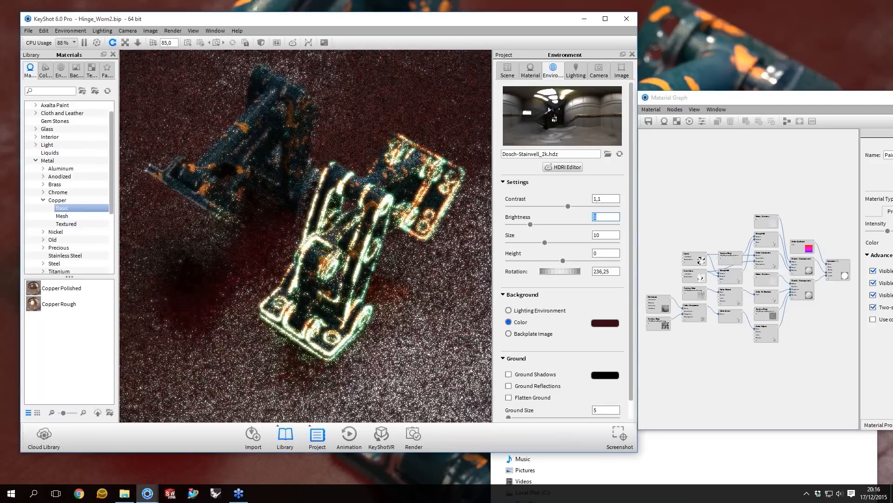
drag(748, 97, 501, 76)
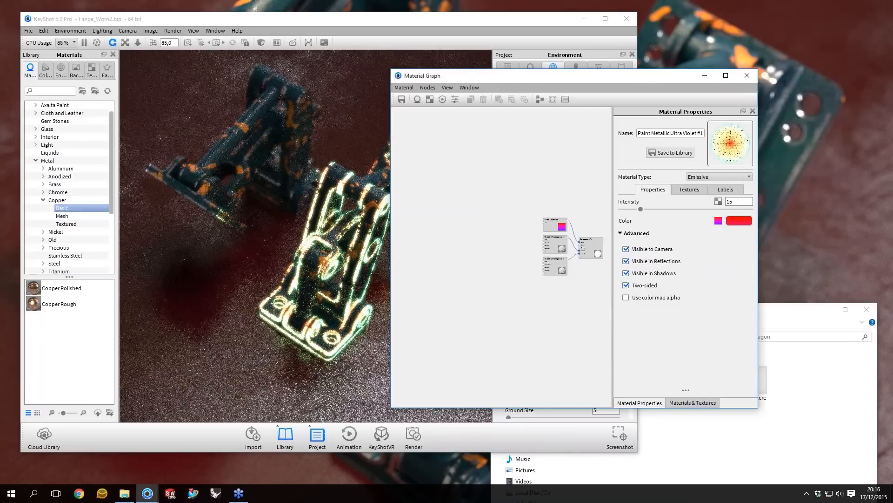
- Delete the texture nodes, the colour gradient and the upper Plastic label from the graph, and shift the graph window away from the hinge
click(556, 240)
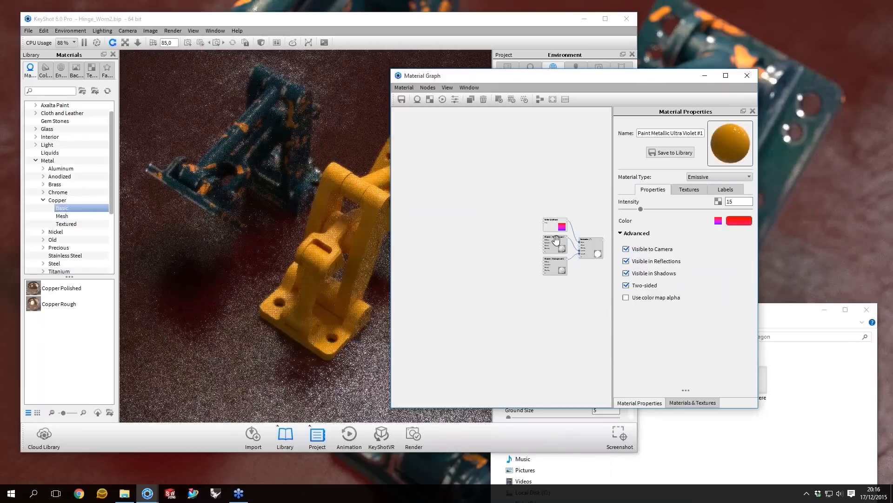
key(Delete)
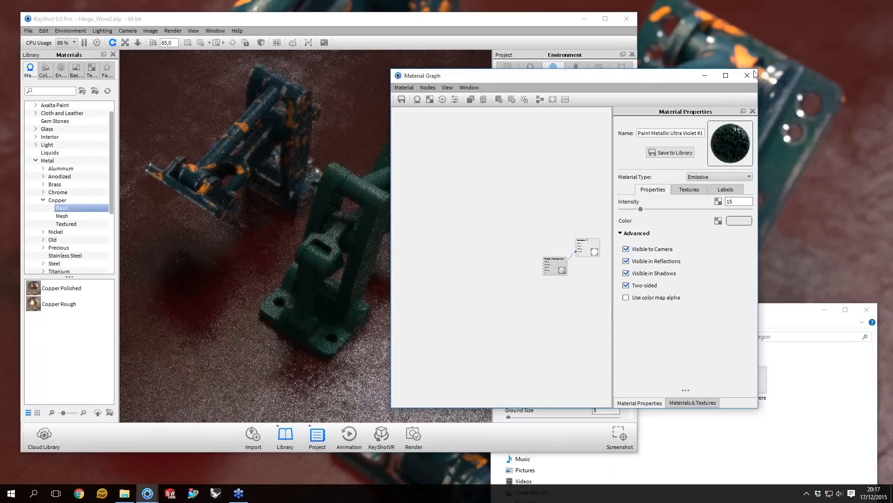
drag(755, 74, 815, 48)
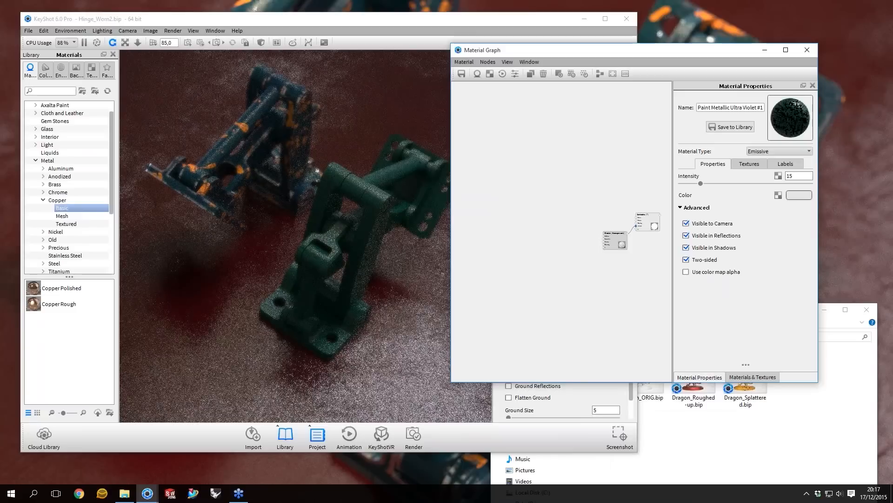
- Align the remaining Plastic label node beside the Emissive node and close the Material Graph
drag(614, 233, 595, 224)
key(a)
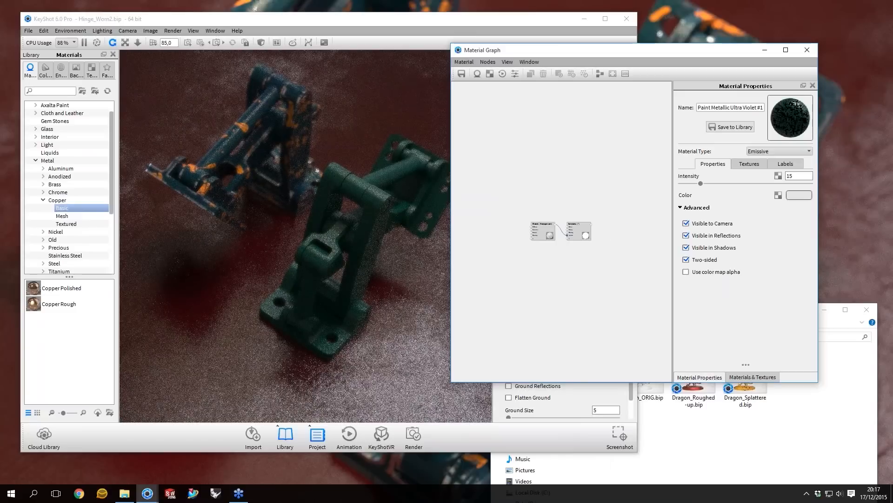
drag(549, 229, 546, 232)
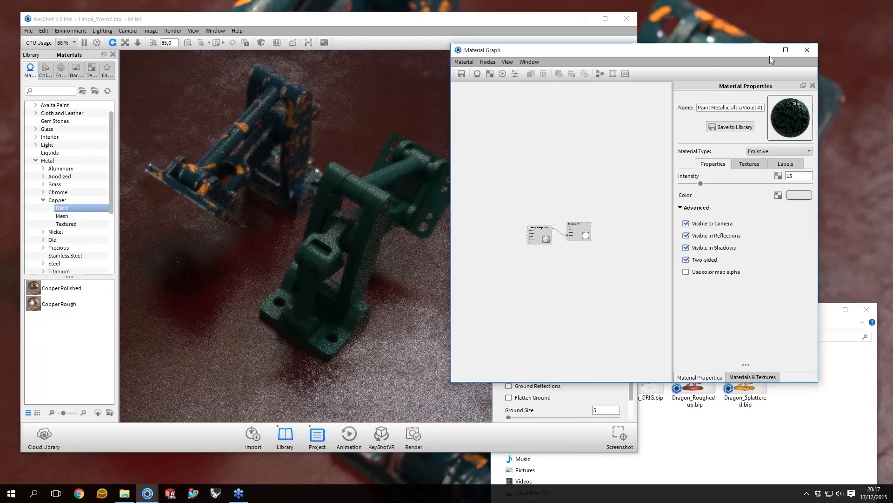
click(806, 50)
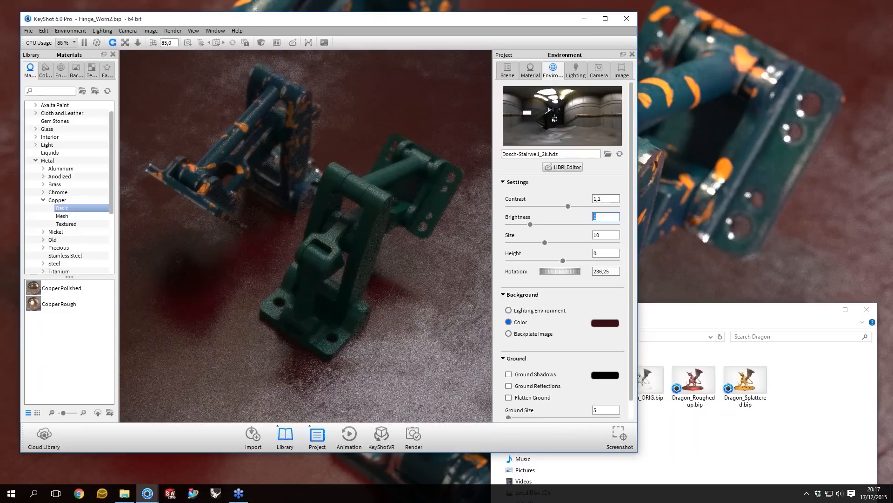
- Switch to File Explorer, move its window up beside the hinge render, and go from the Dragon folder to the parent Scenes folder
drag(745, 309, 748, 239)
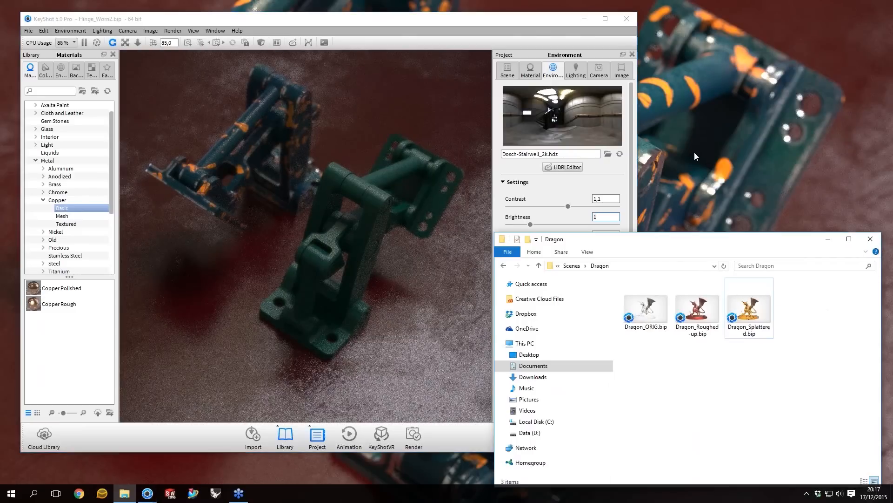
drag(647, 245, 673, 154)
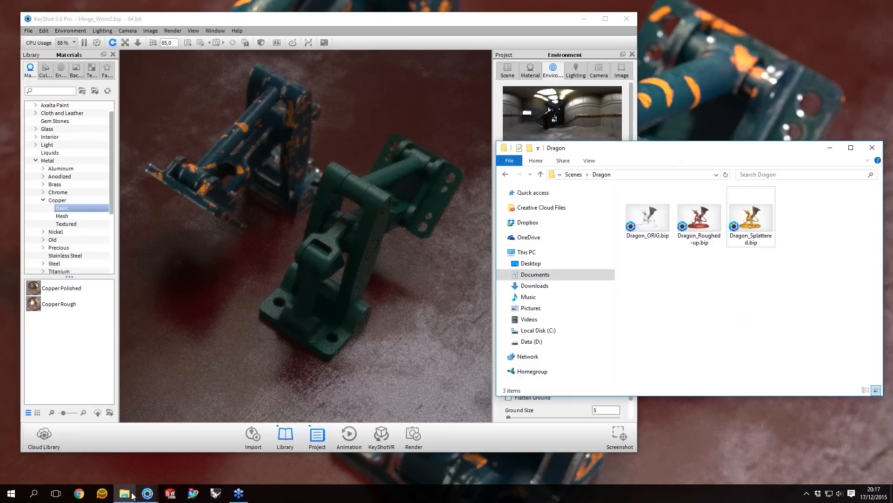
mouse_move(132, 495)
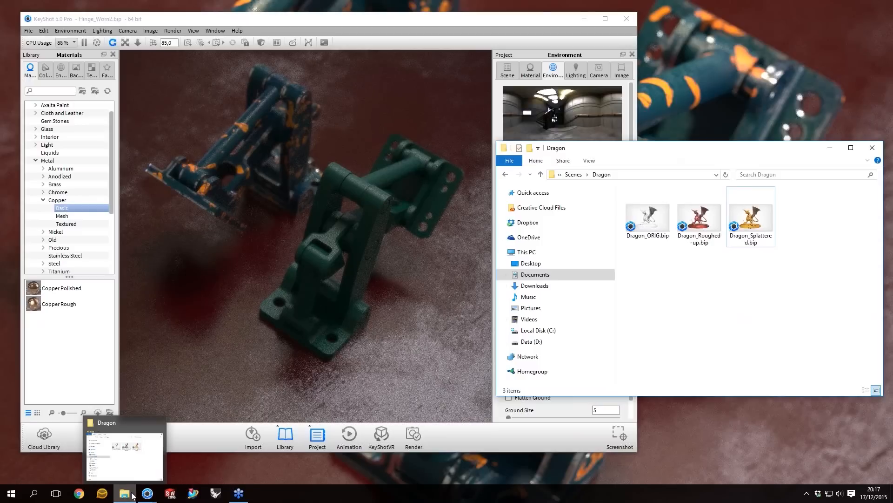
click(574, 175)
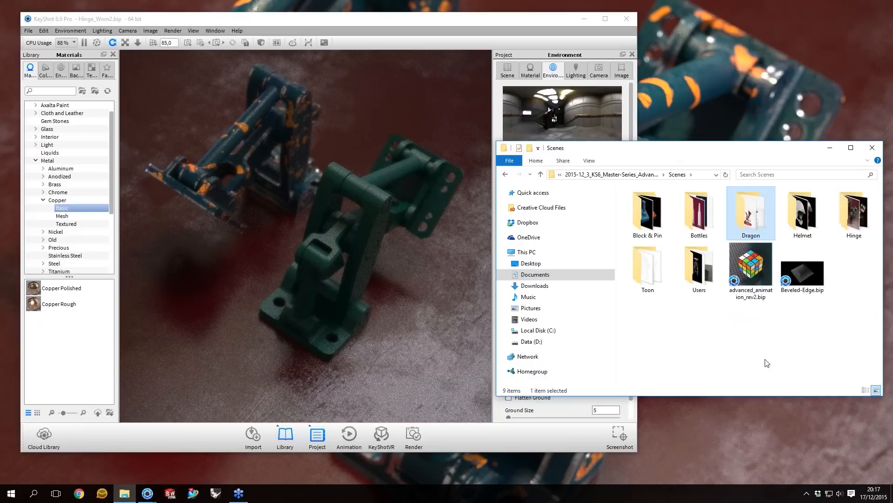